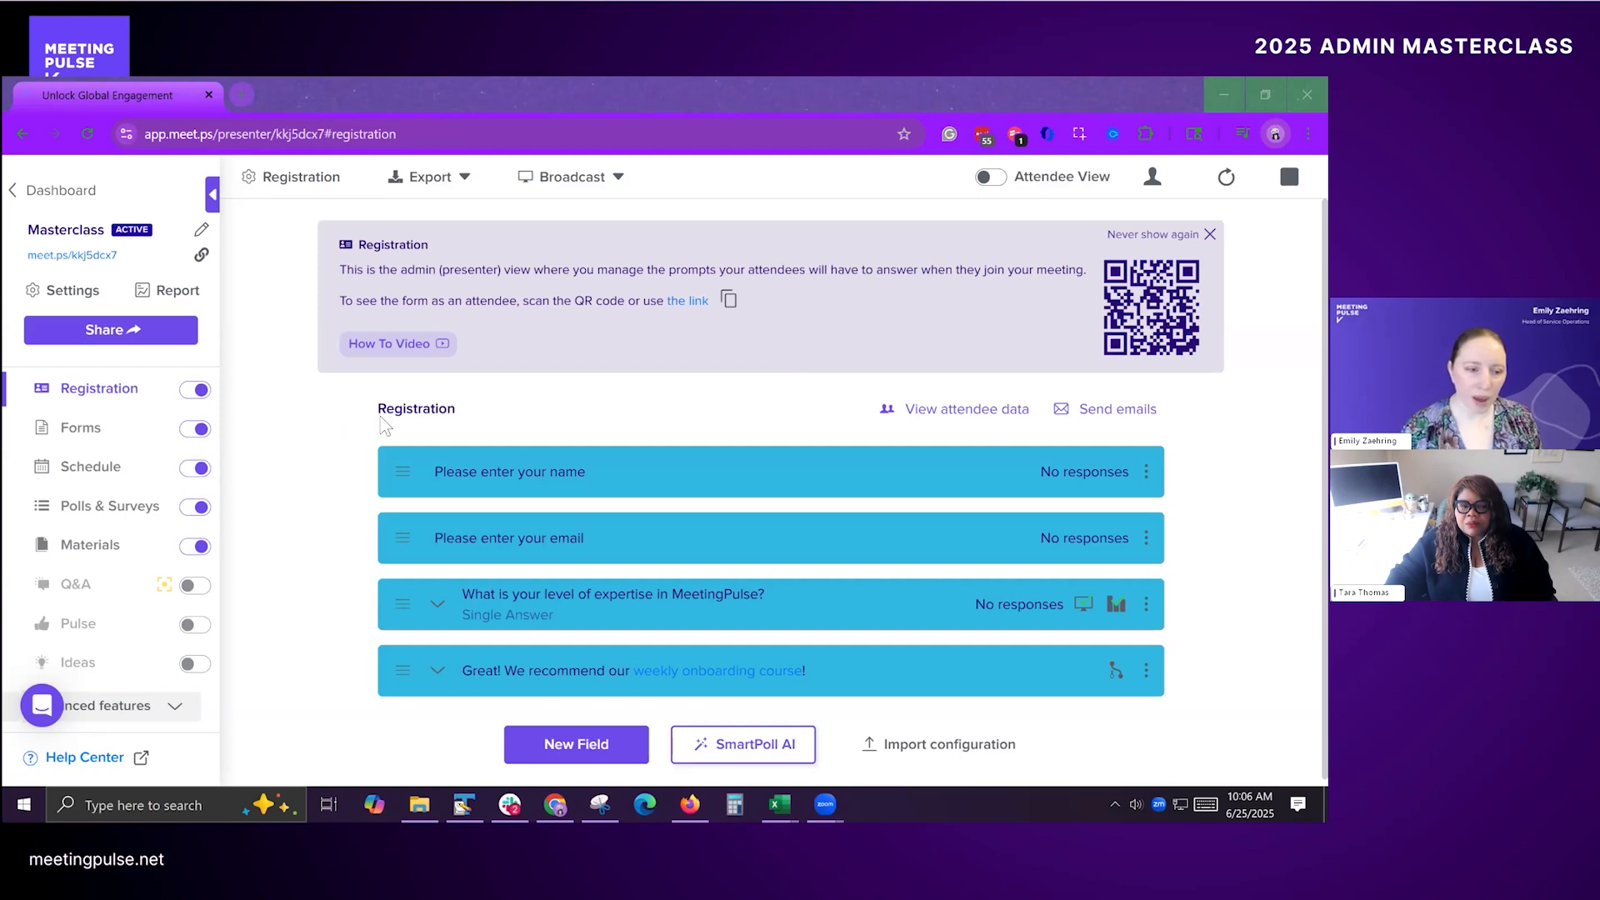
Step: Expand the MeetingPulse expertise question in the registration form to review its answer options
scroll(837, 522, "down", 1)
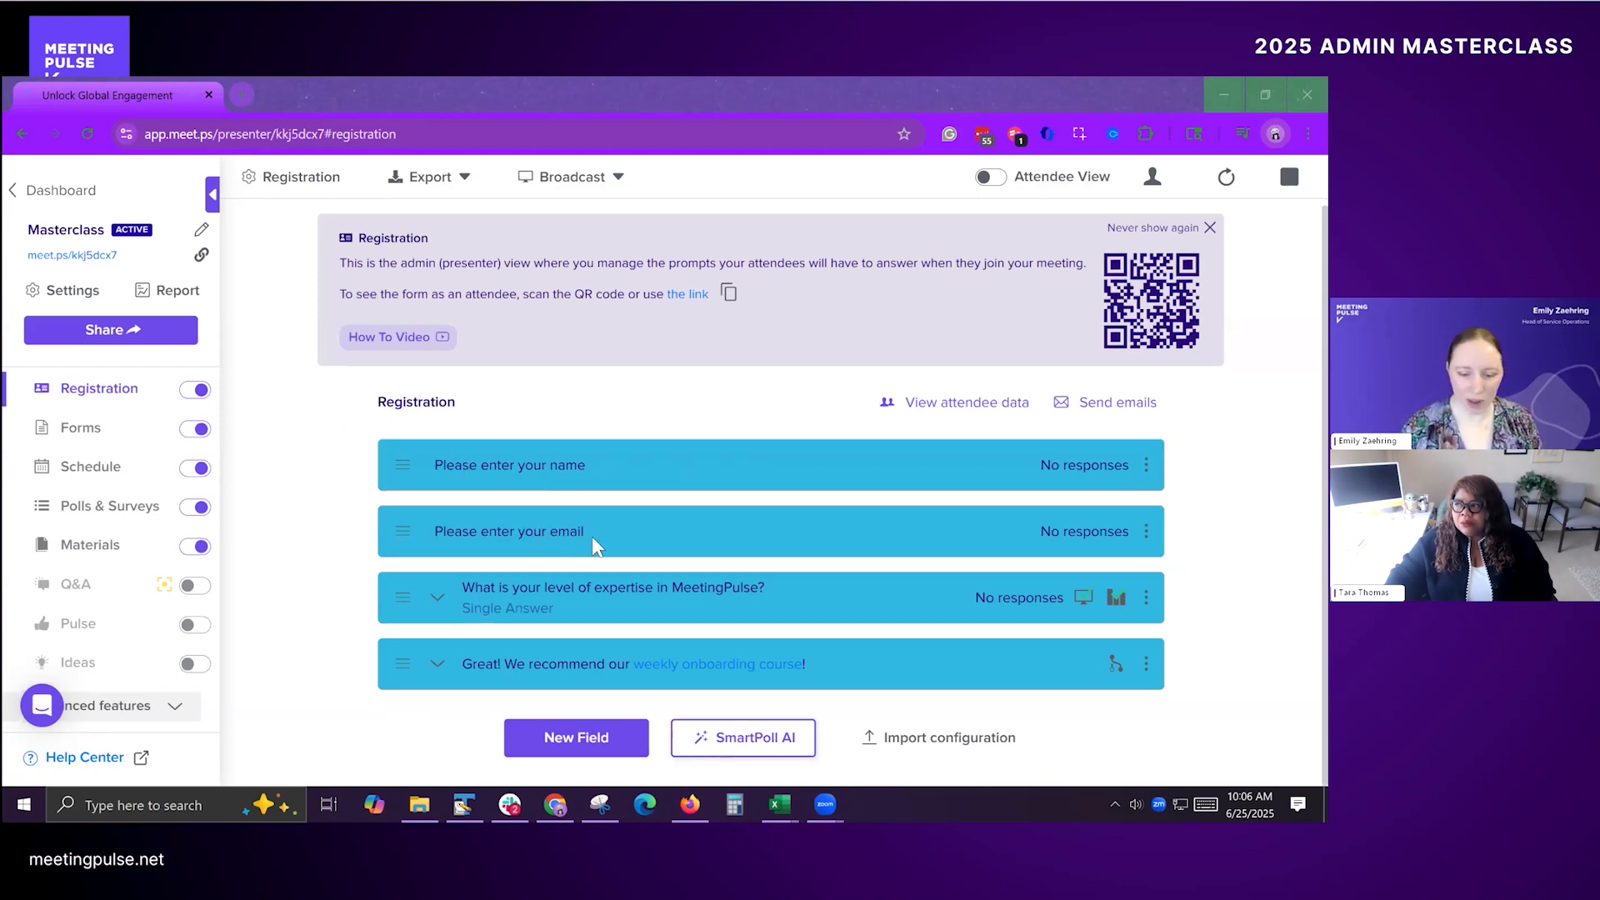
left_click(831, 594)
left_click(831, 593)
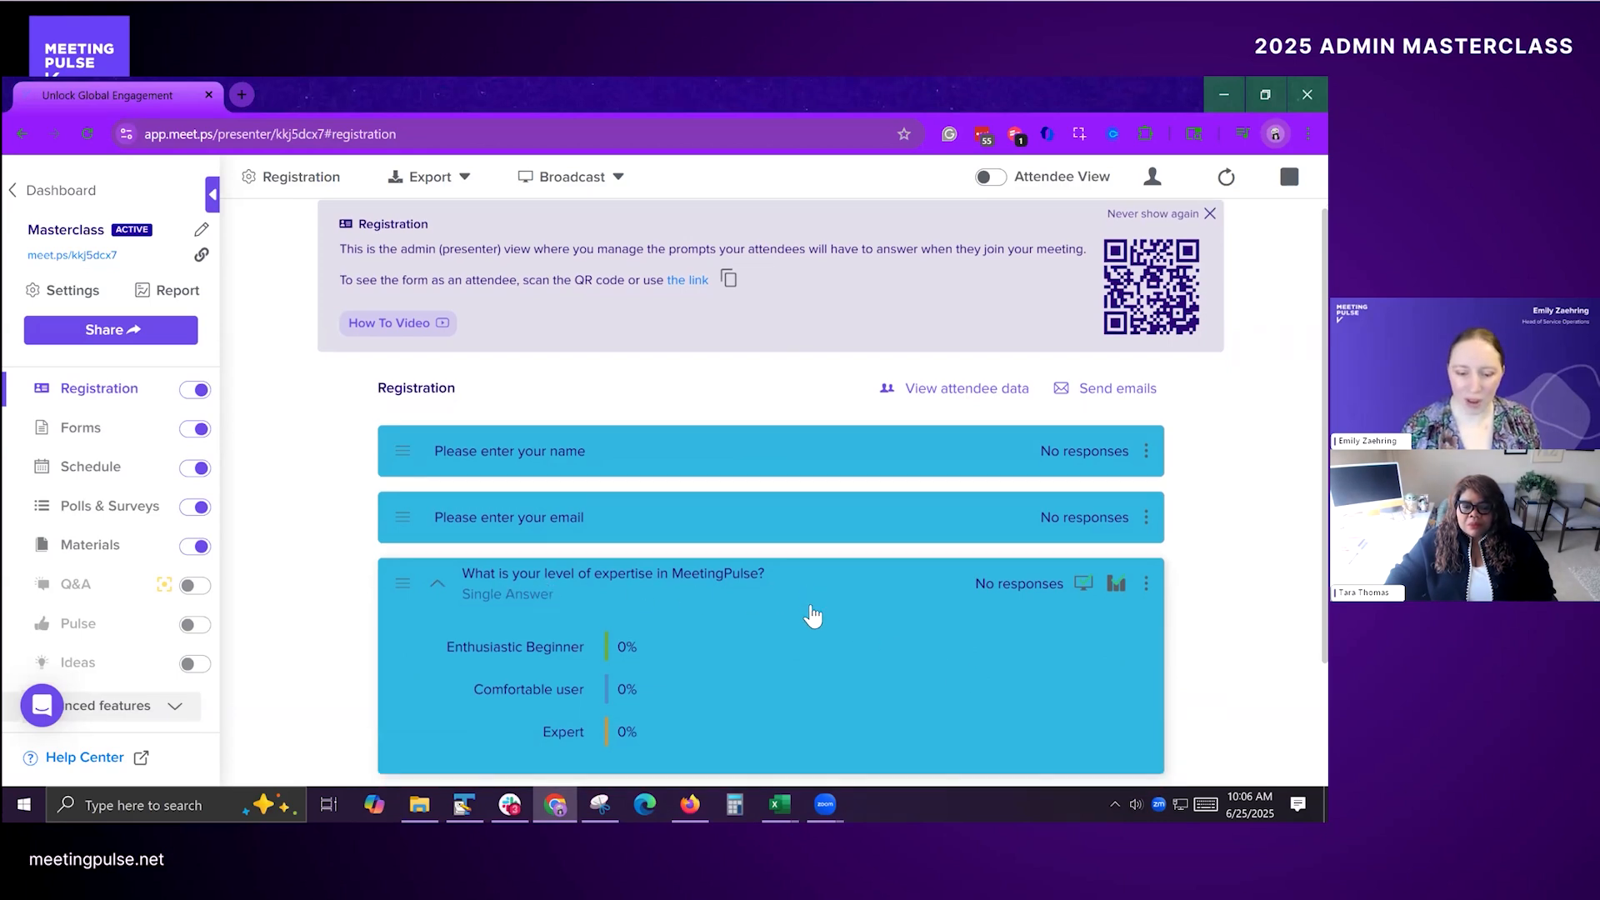
scroll(628, 520, "down", 2)
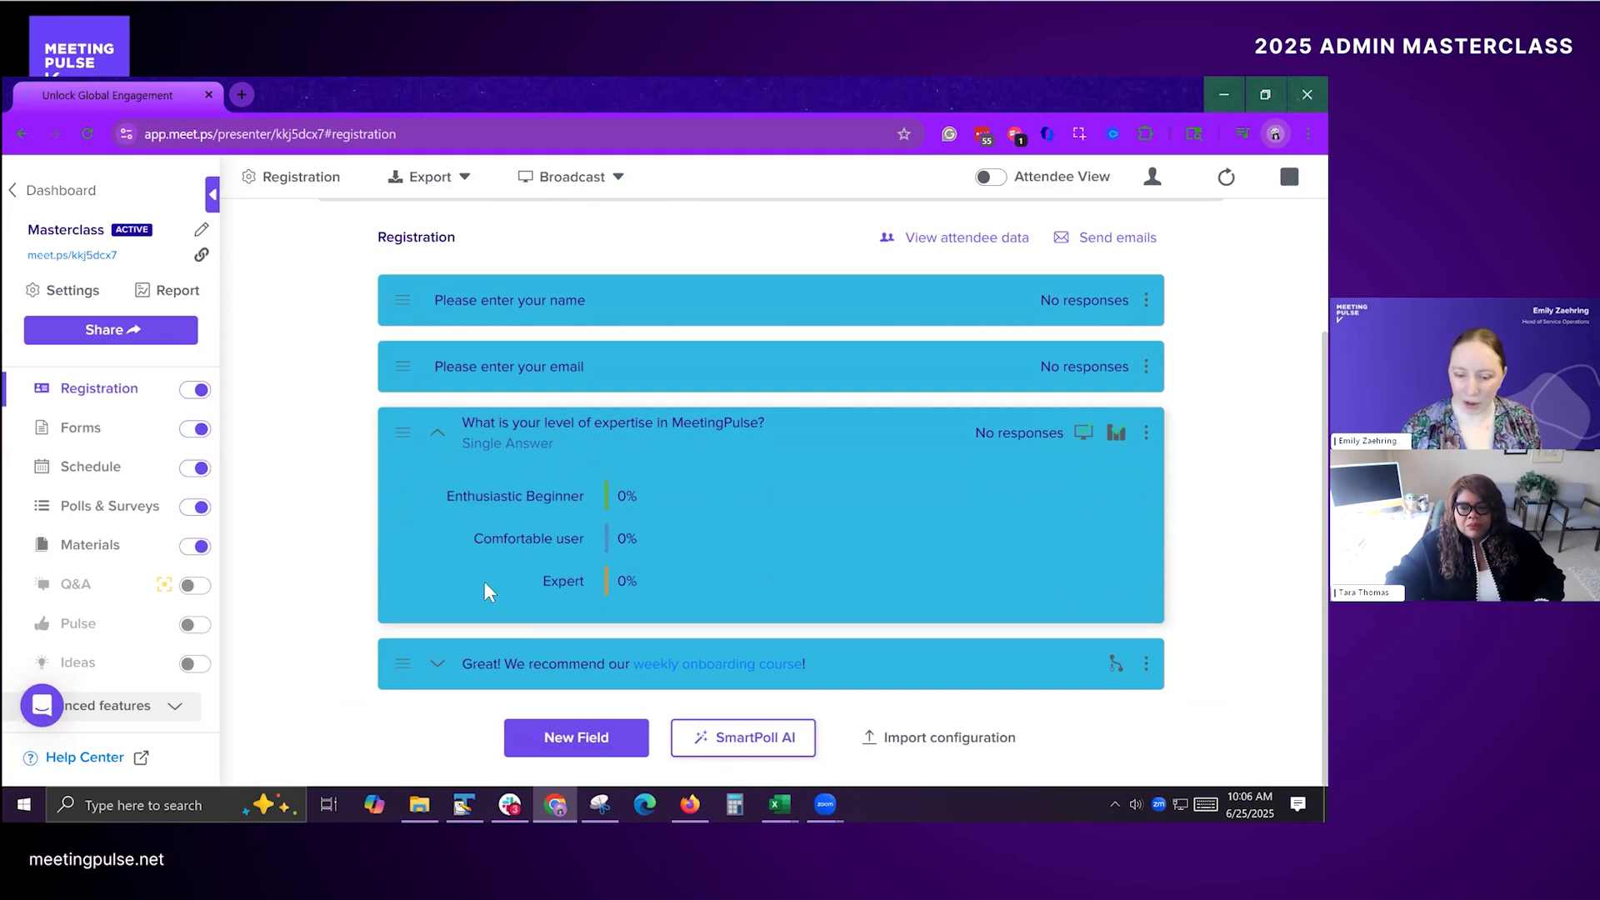
Step: Open the weekly onboarding course text block for editing and examine its link text and URL markup
mouse_move(1122, 675)
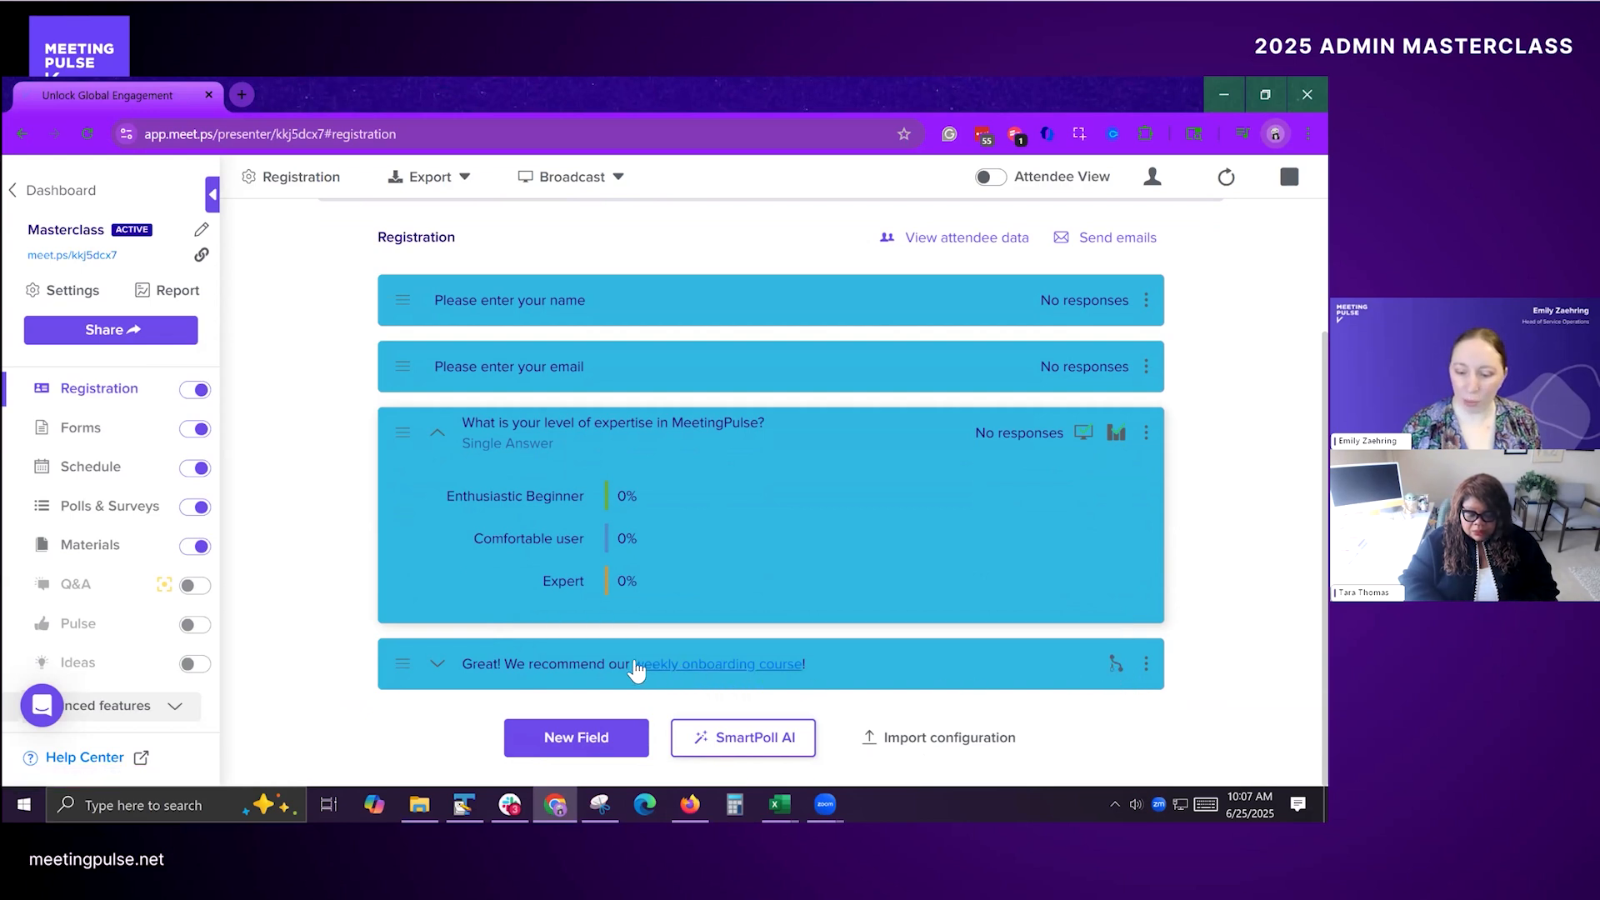
left_click(1146, 664)
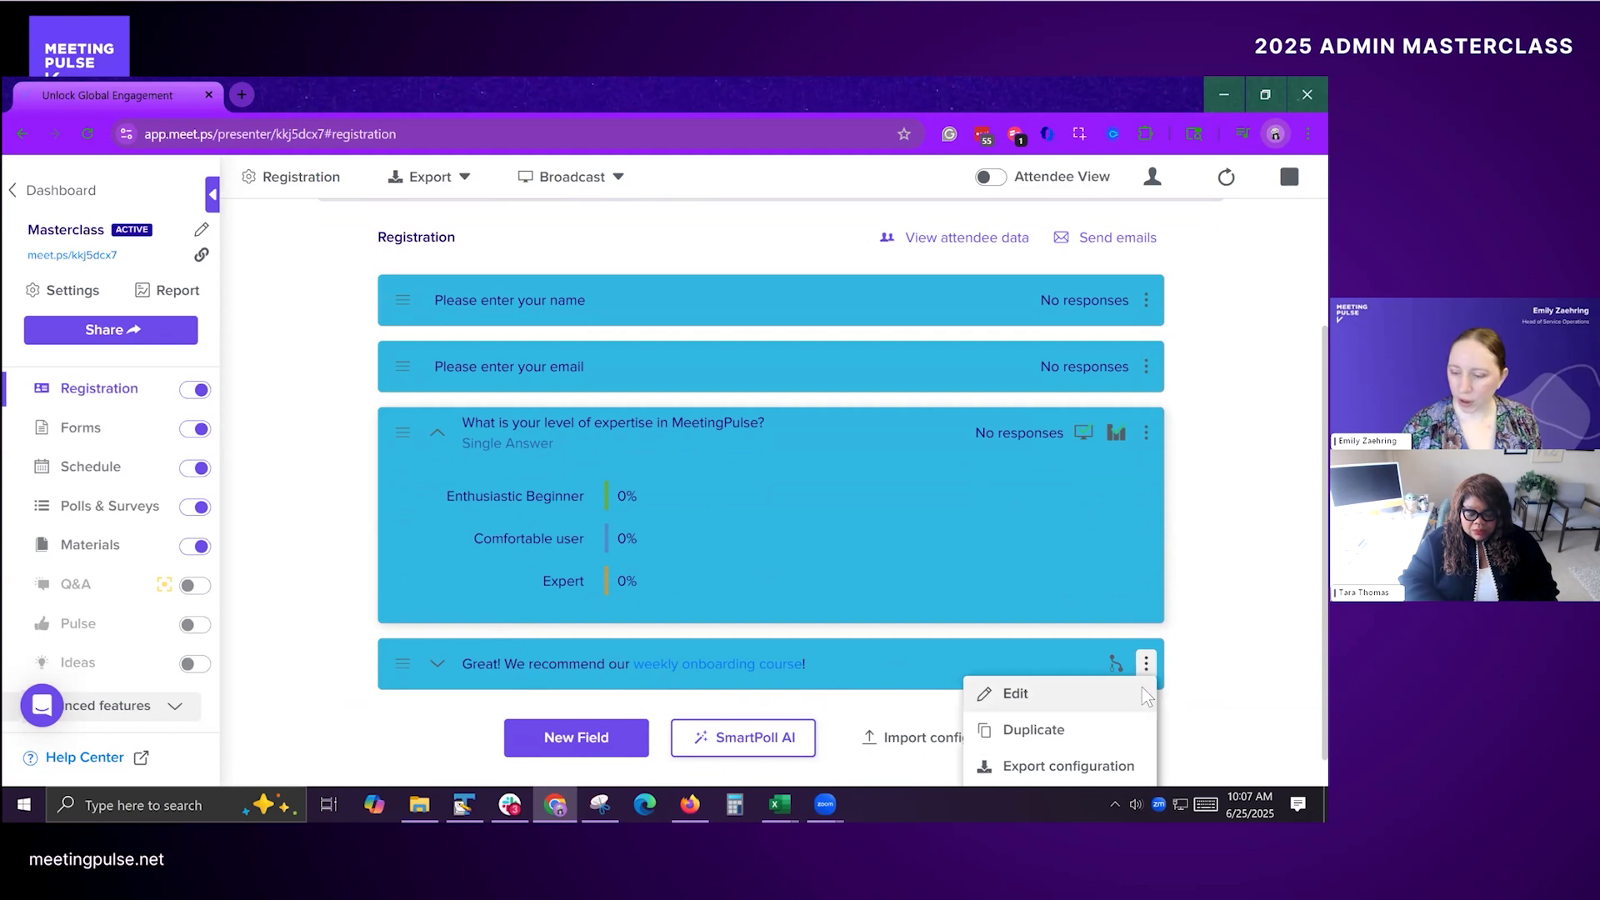
left_click(1147, 696)
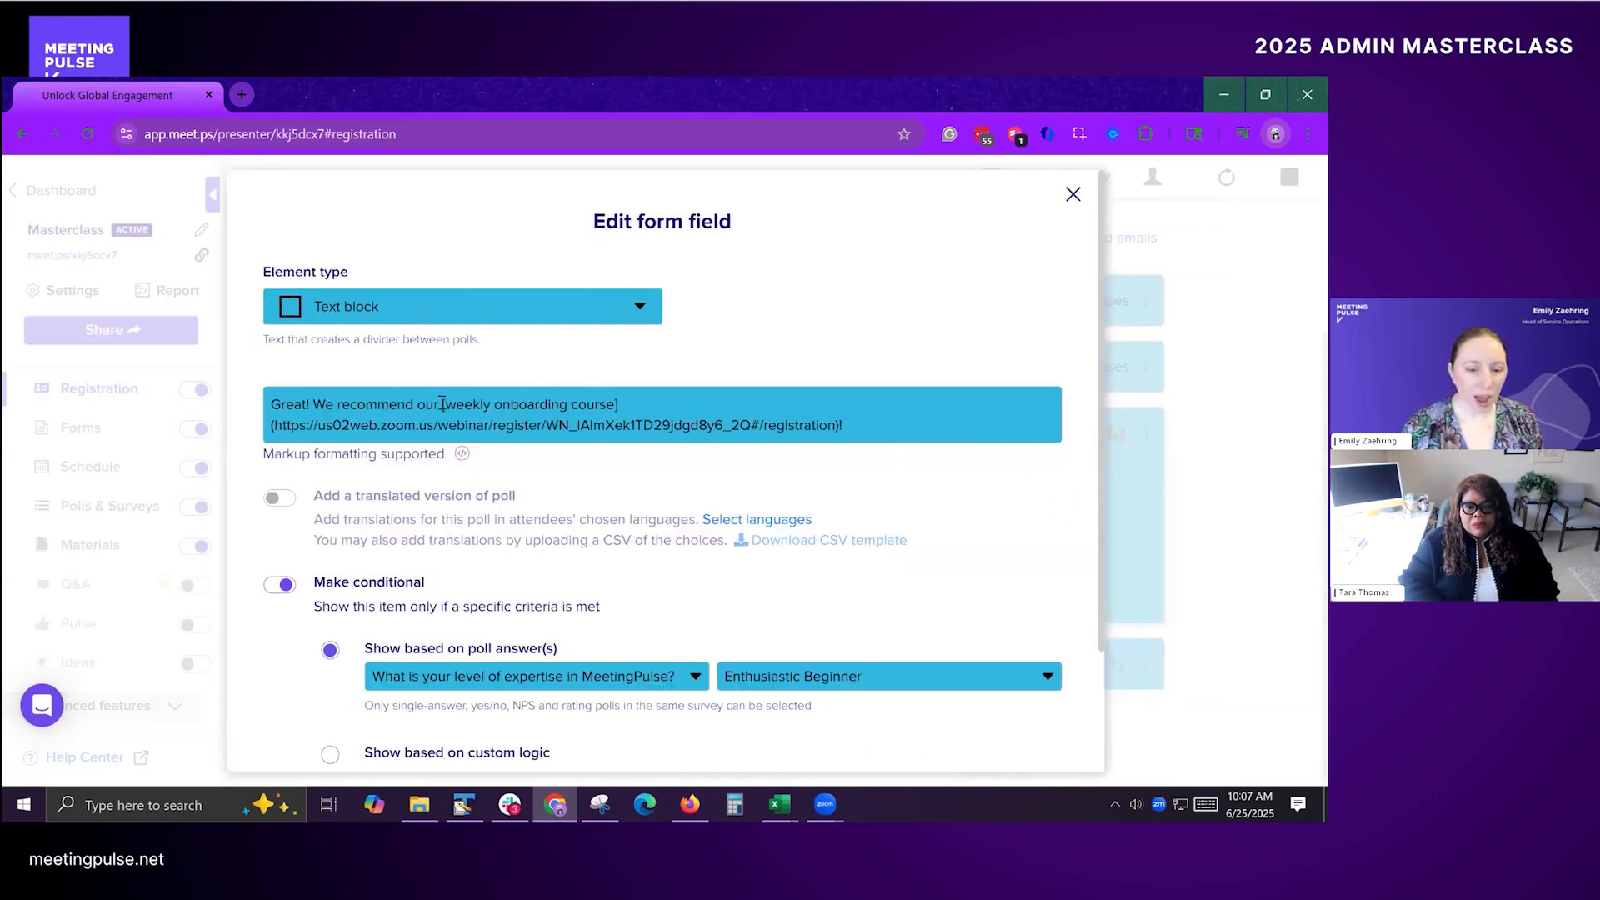
mouse_move(440, 405)
left_mouse_down()
mouse_move(625, 406)
mouse_move(436, 406)
left_mouse_up()
left_click(625, 406)
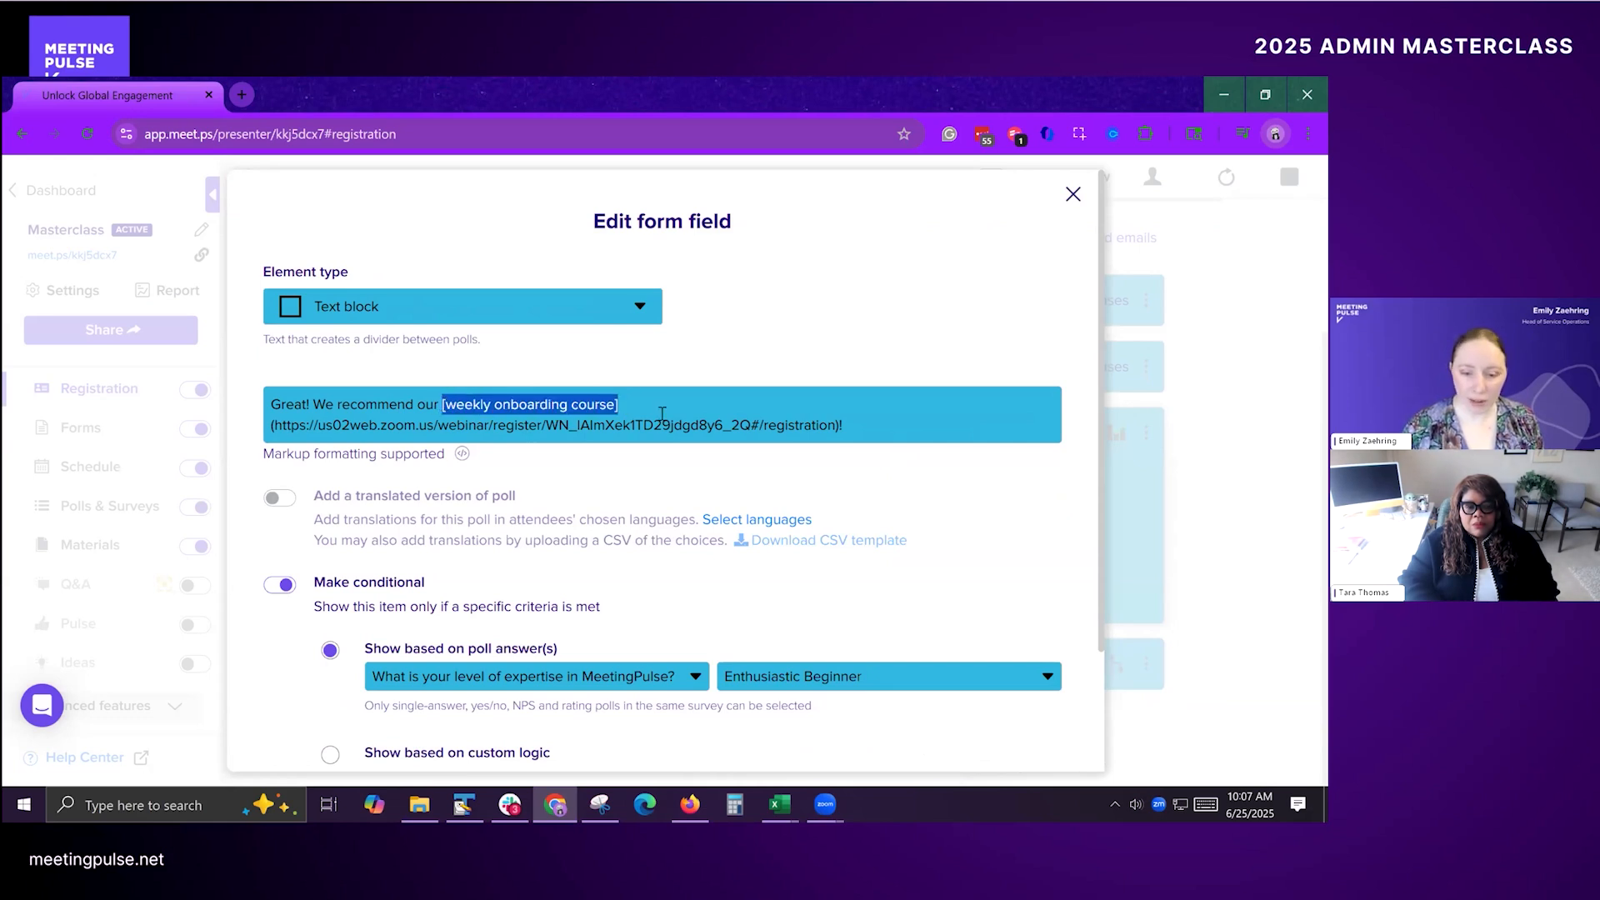
left_click(614, 408)
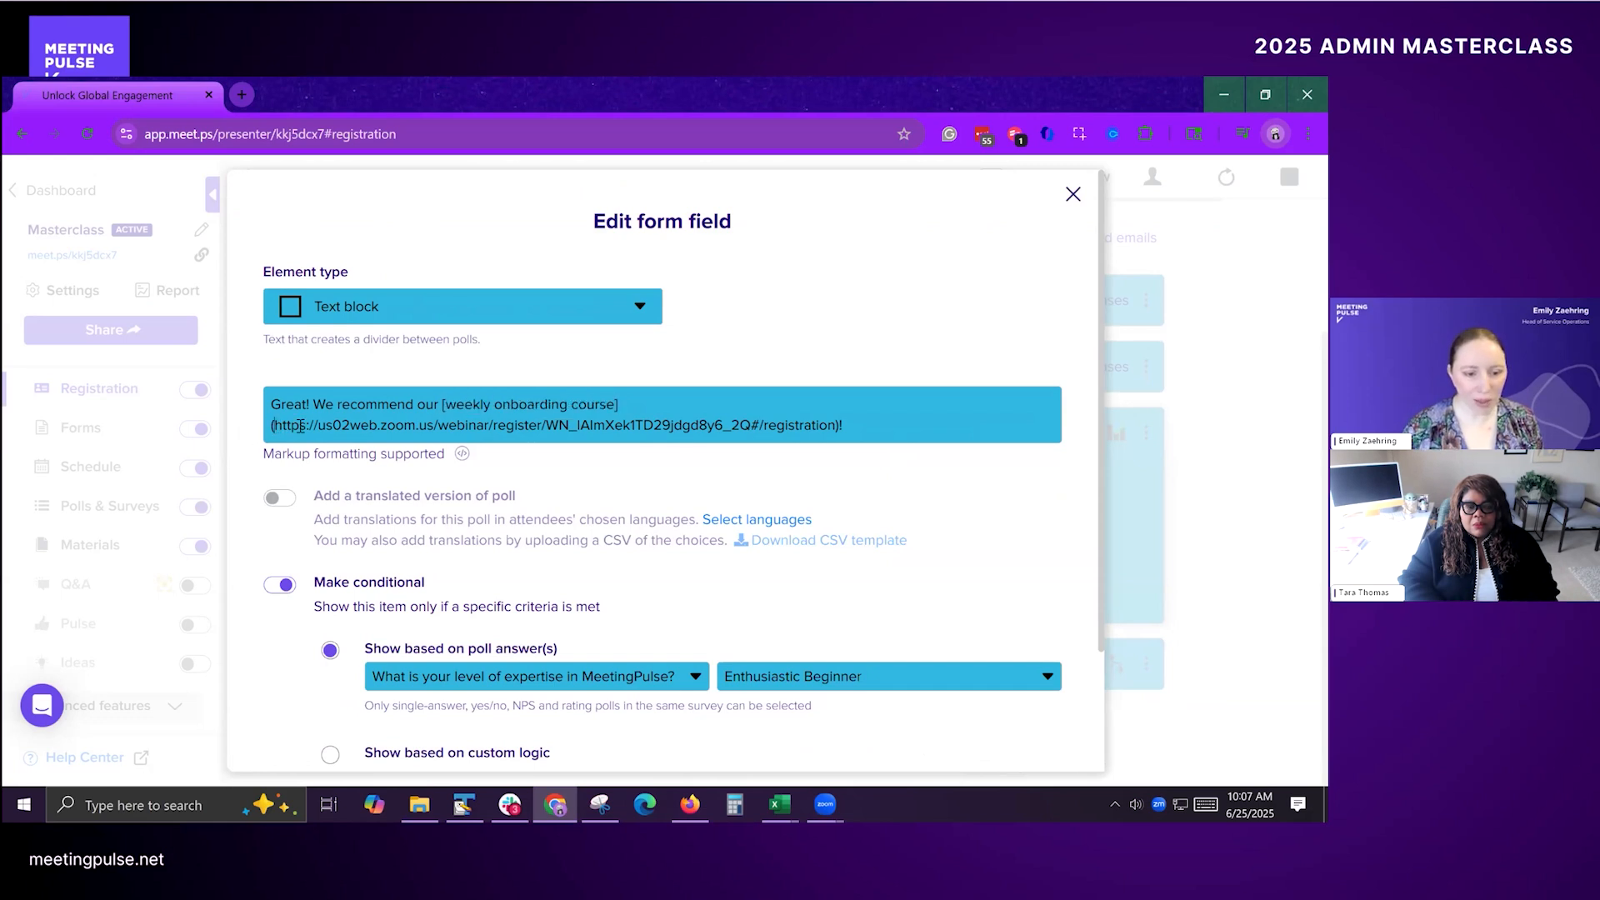
left_click_drag(300, 427, 832, 434)
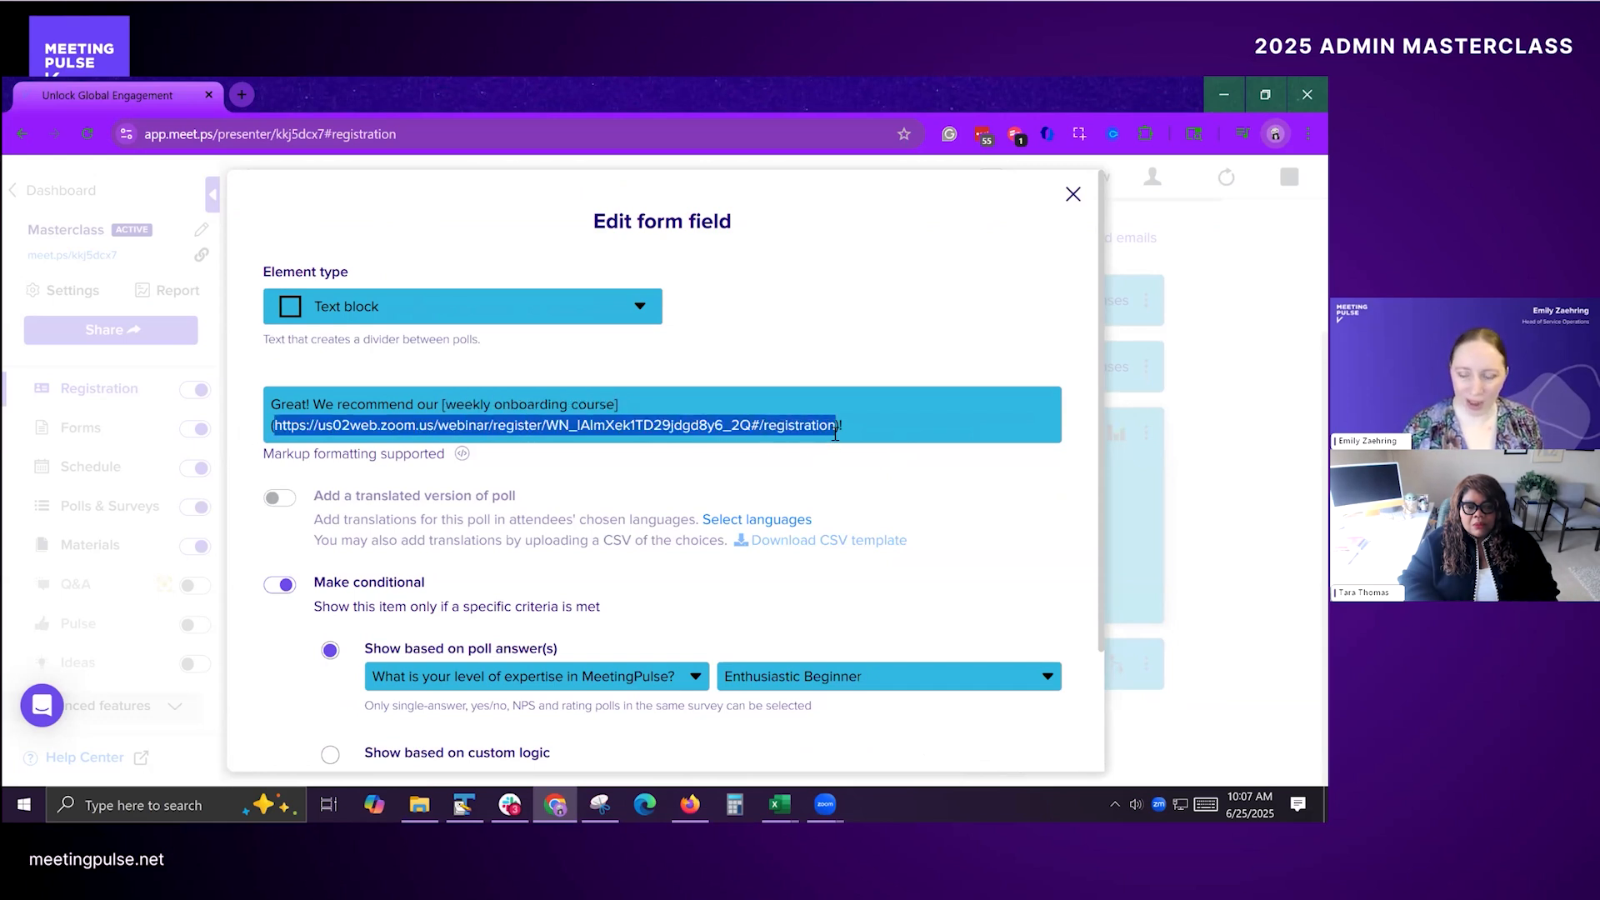
left_click(885, 385)
Step: Check which poll the text block's display condition can use, keep the expertise question, and save the form field
scroll(879, 513, "down", 1)
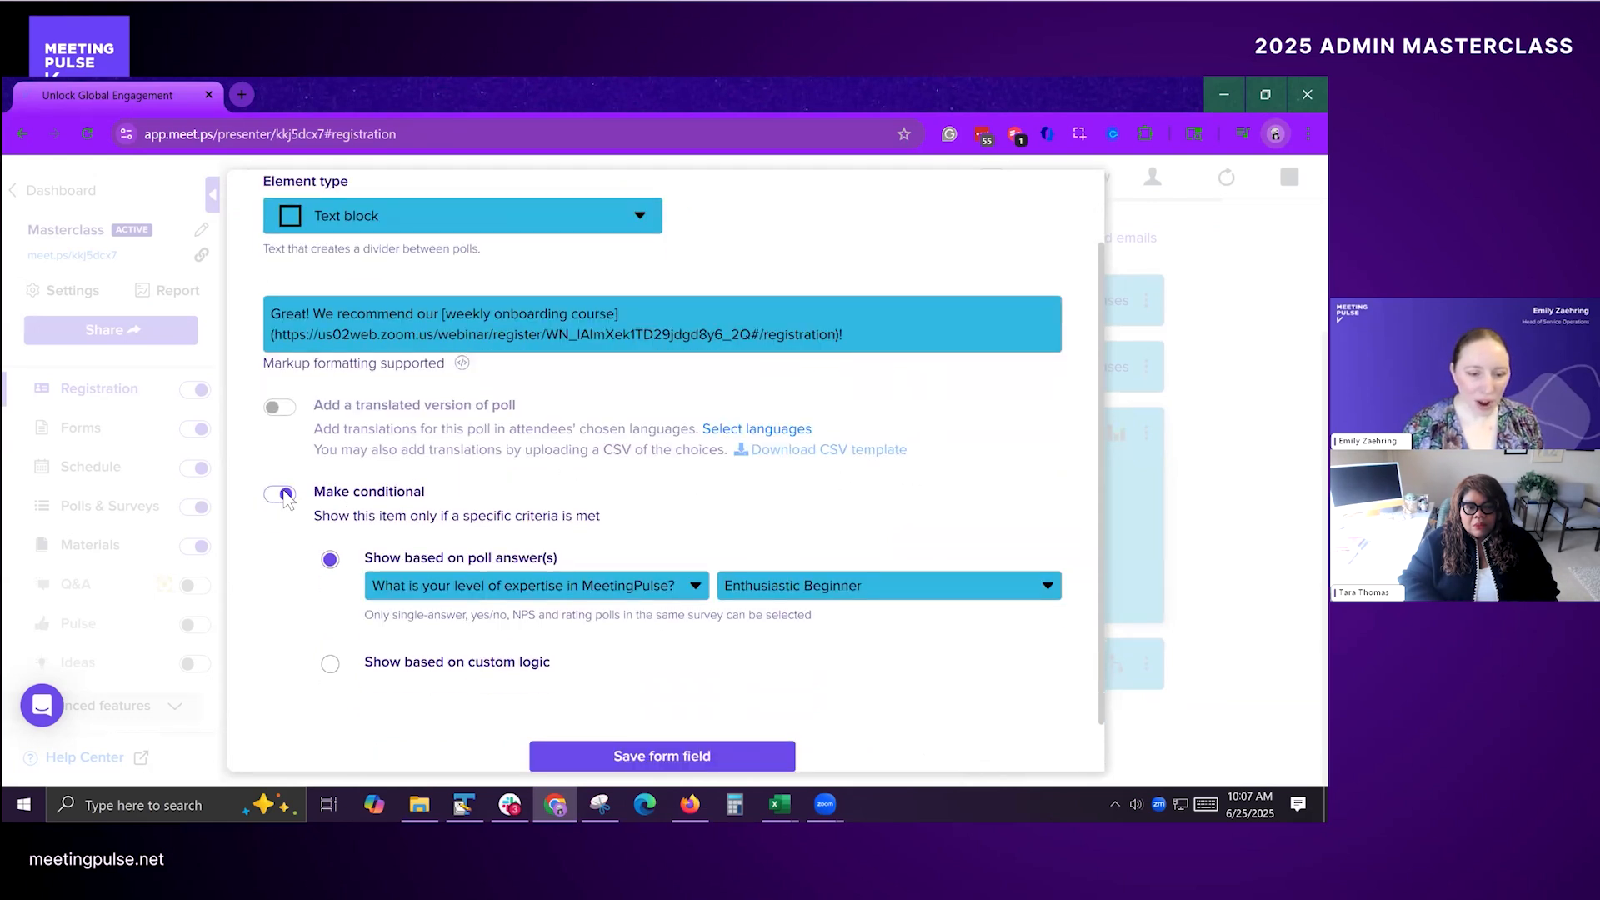
left_click(684, 587)
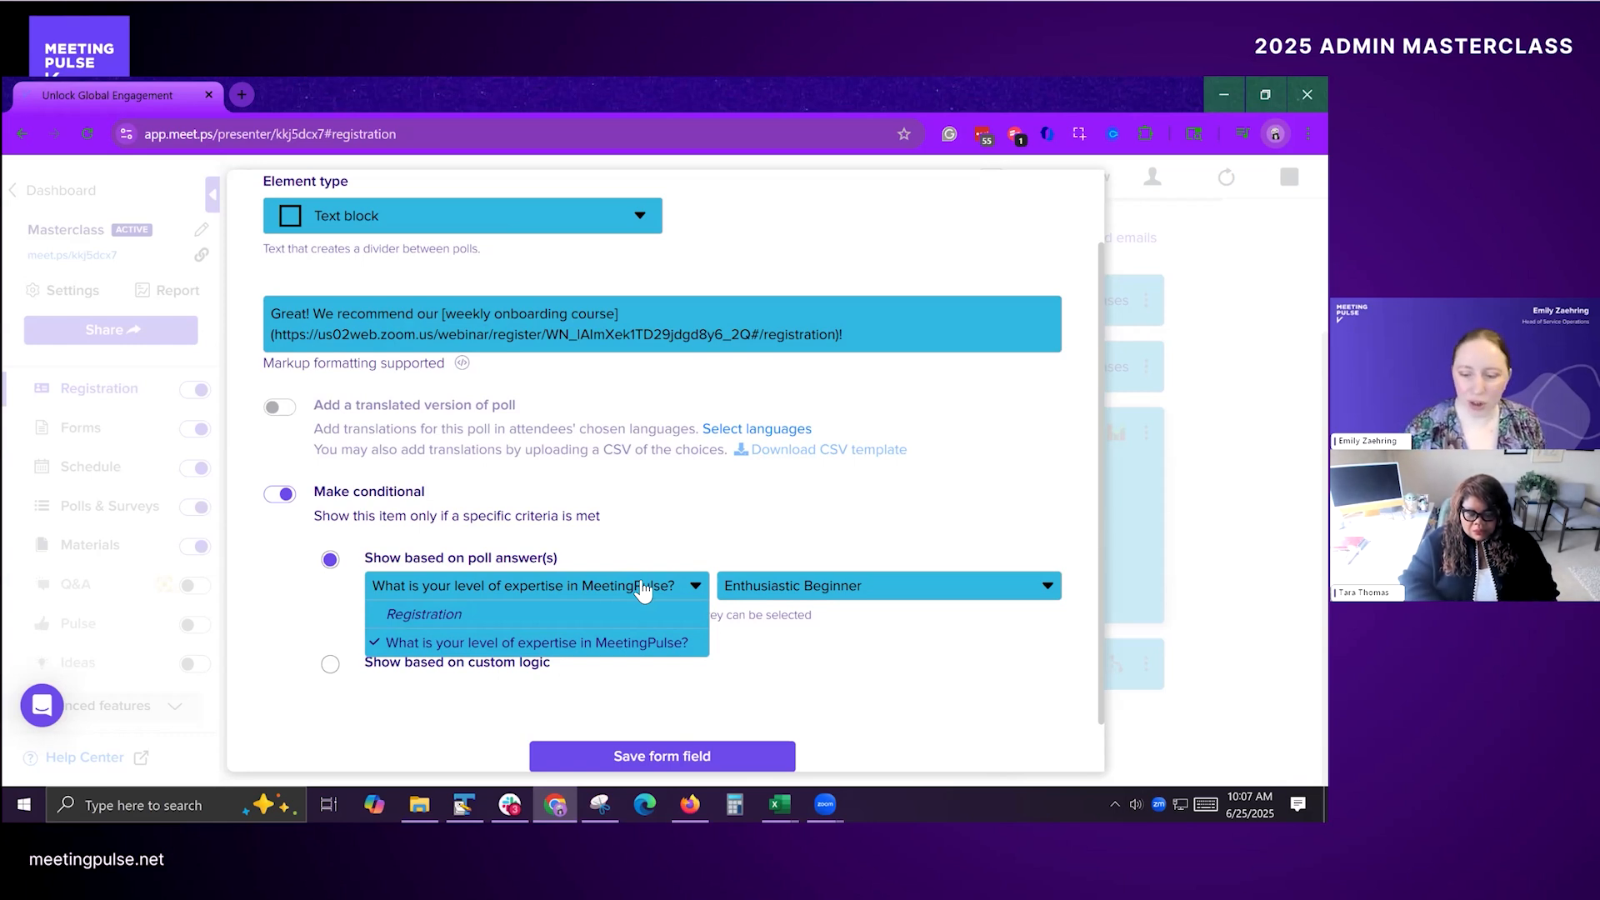
left_click(732, 706)
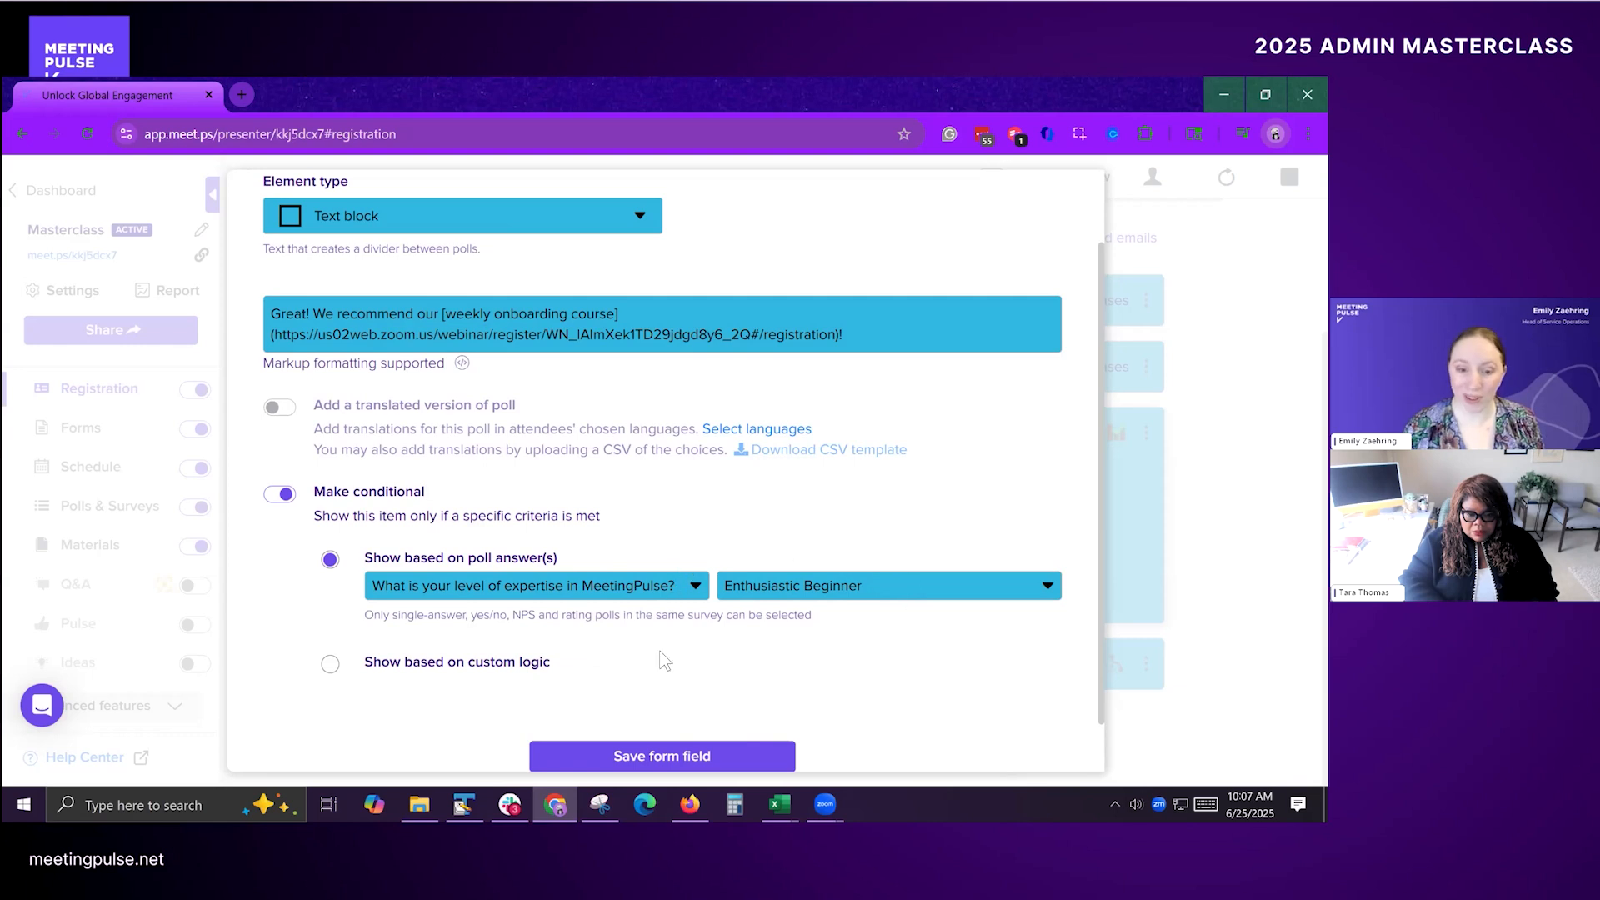
left_click(662, 758)
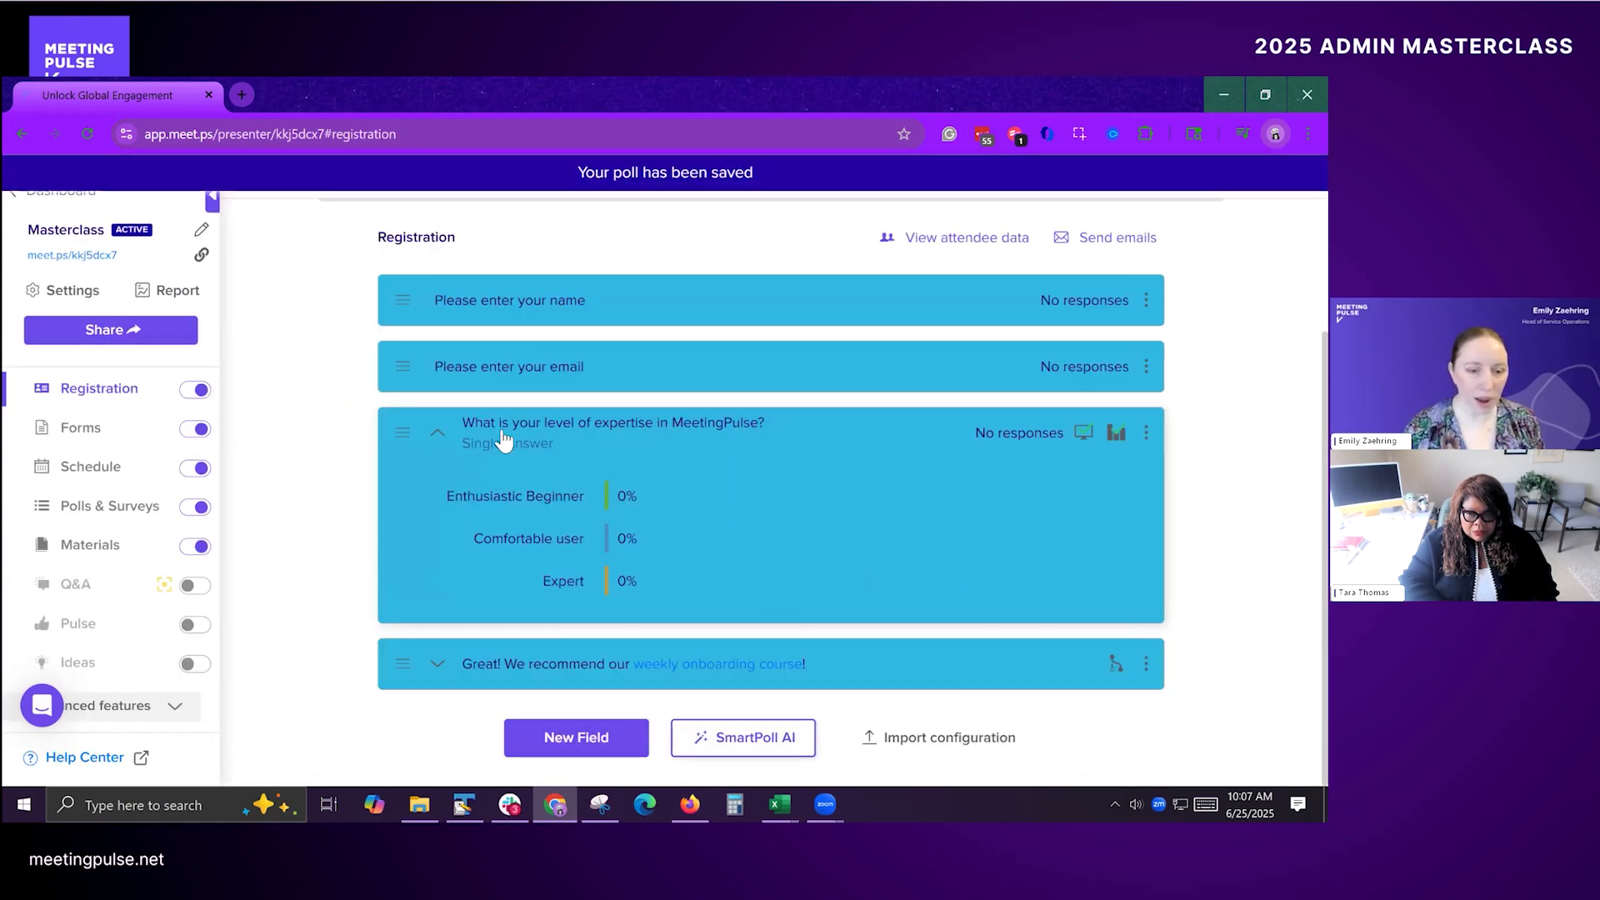
Step: Open the meeting's attendee link in an incognito window and fill in the attendee's first name, last name and email
right_click(76, 260)
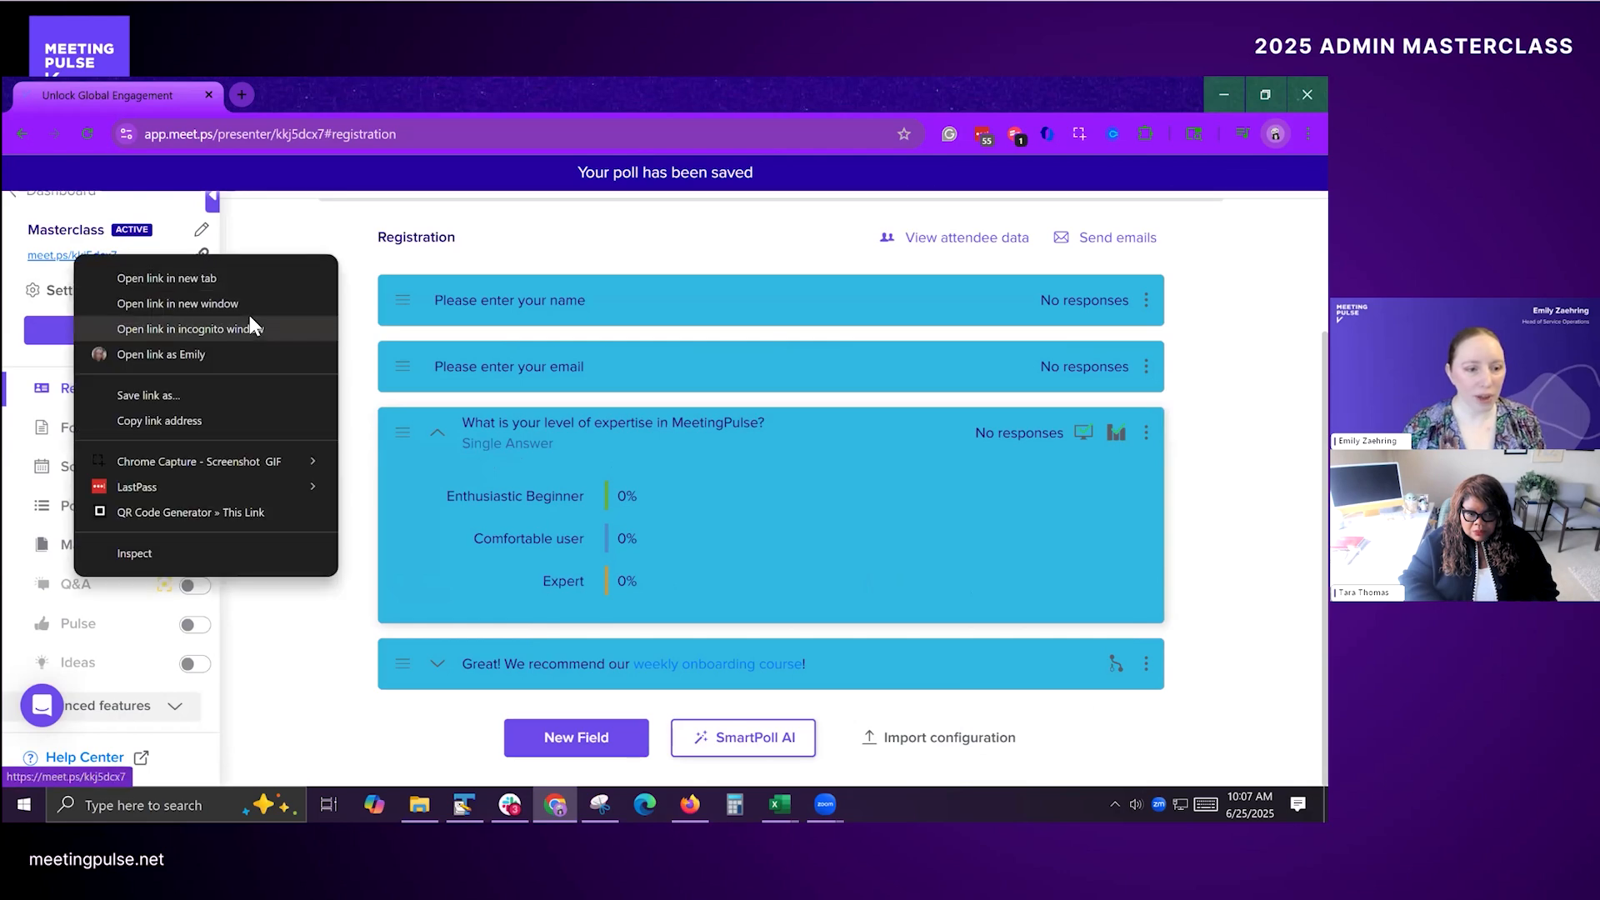
left_click(248, 316)
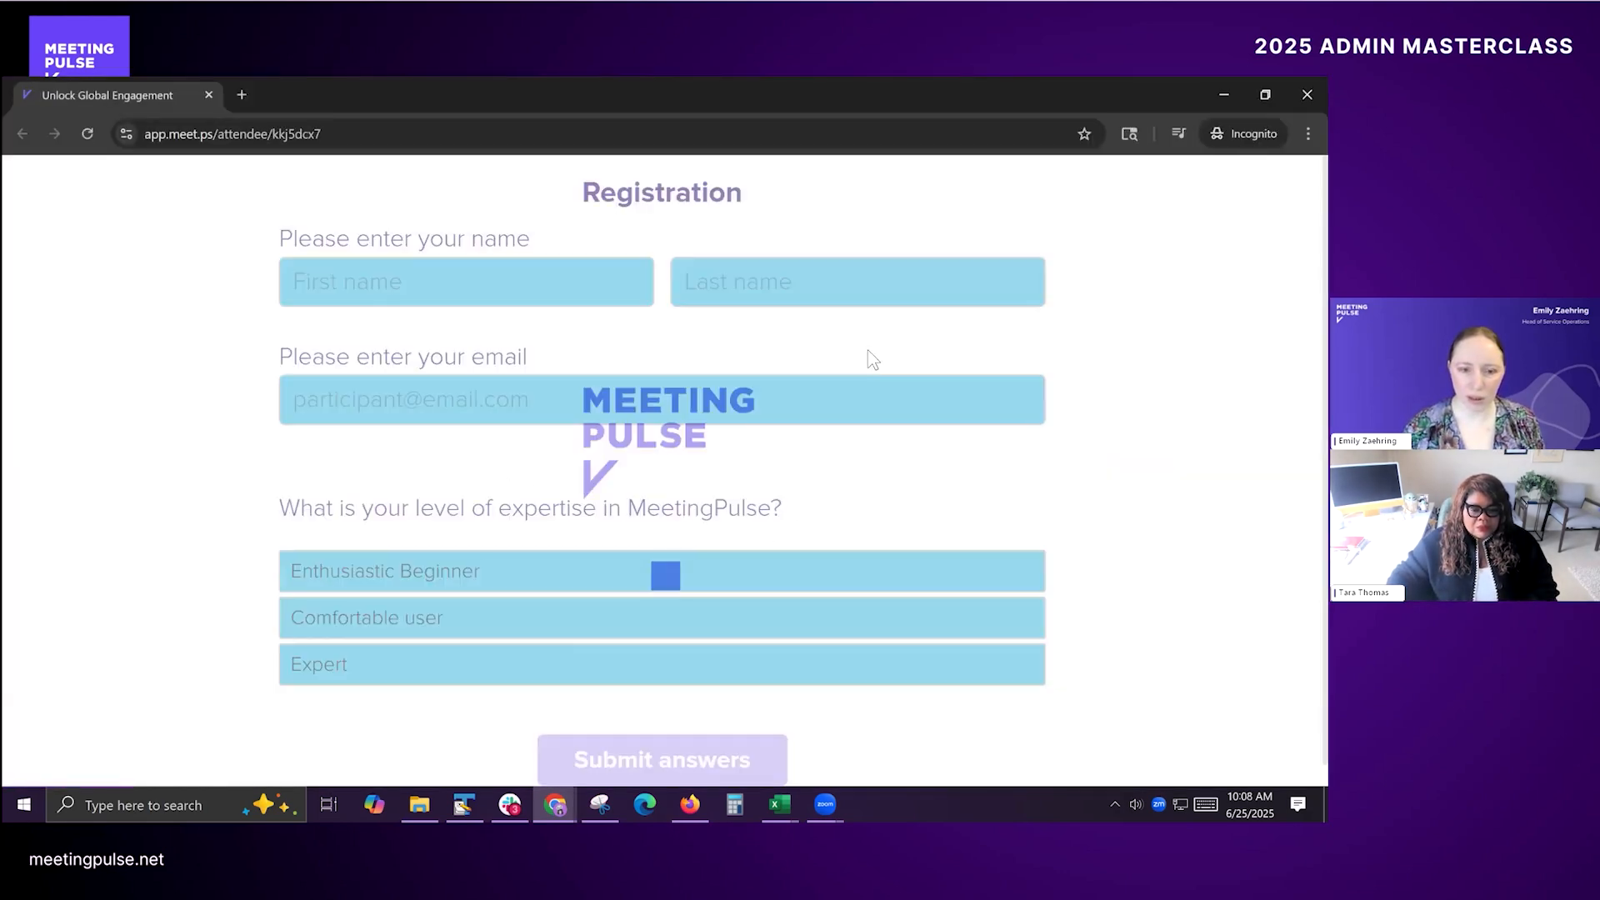
left_click(476, 270)
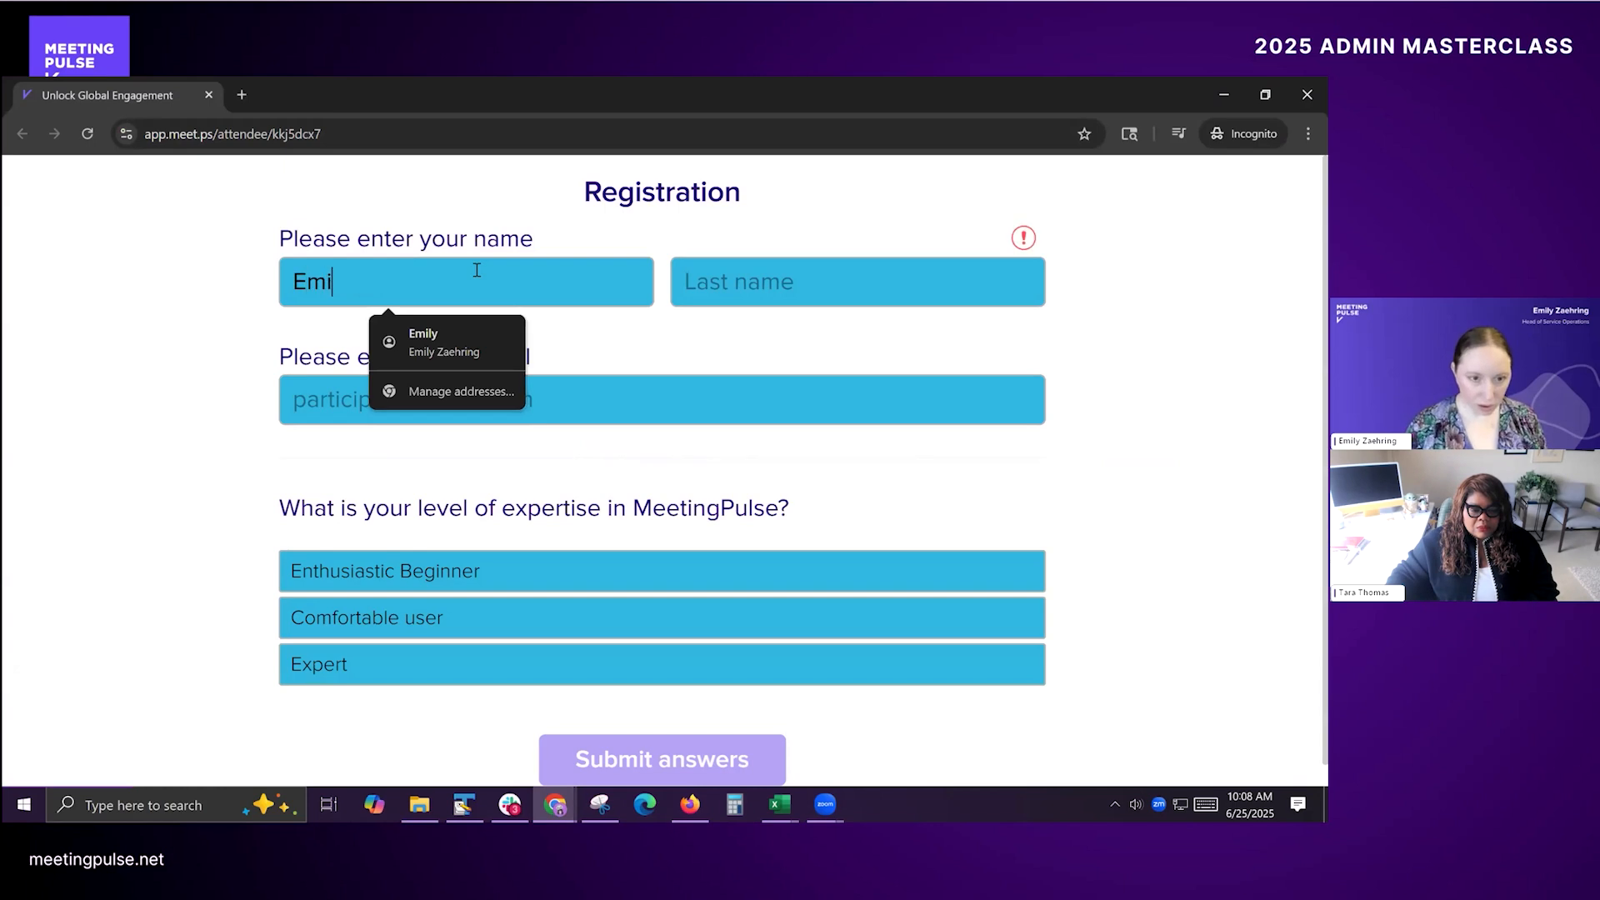
key("Tab")
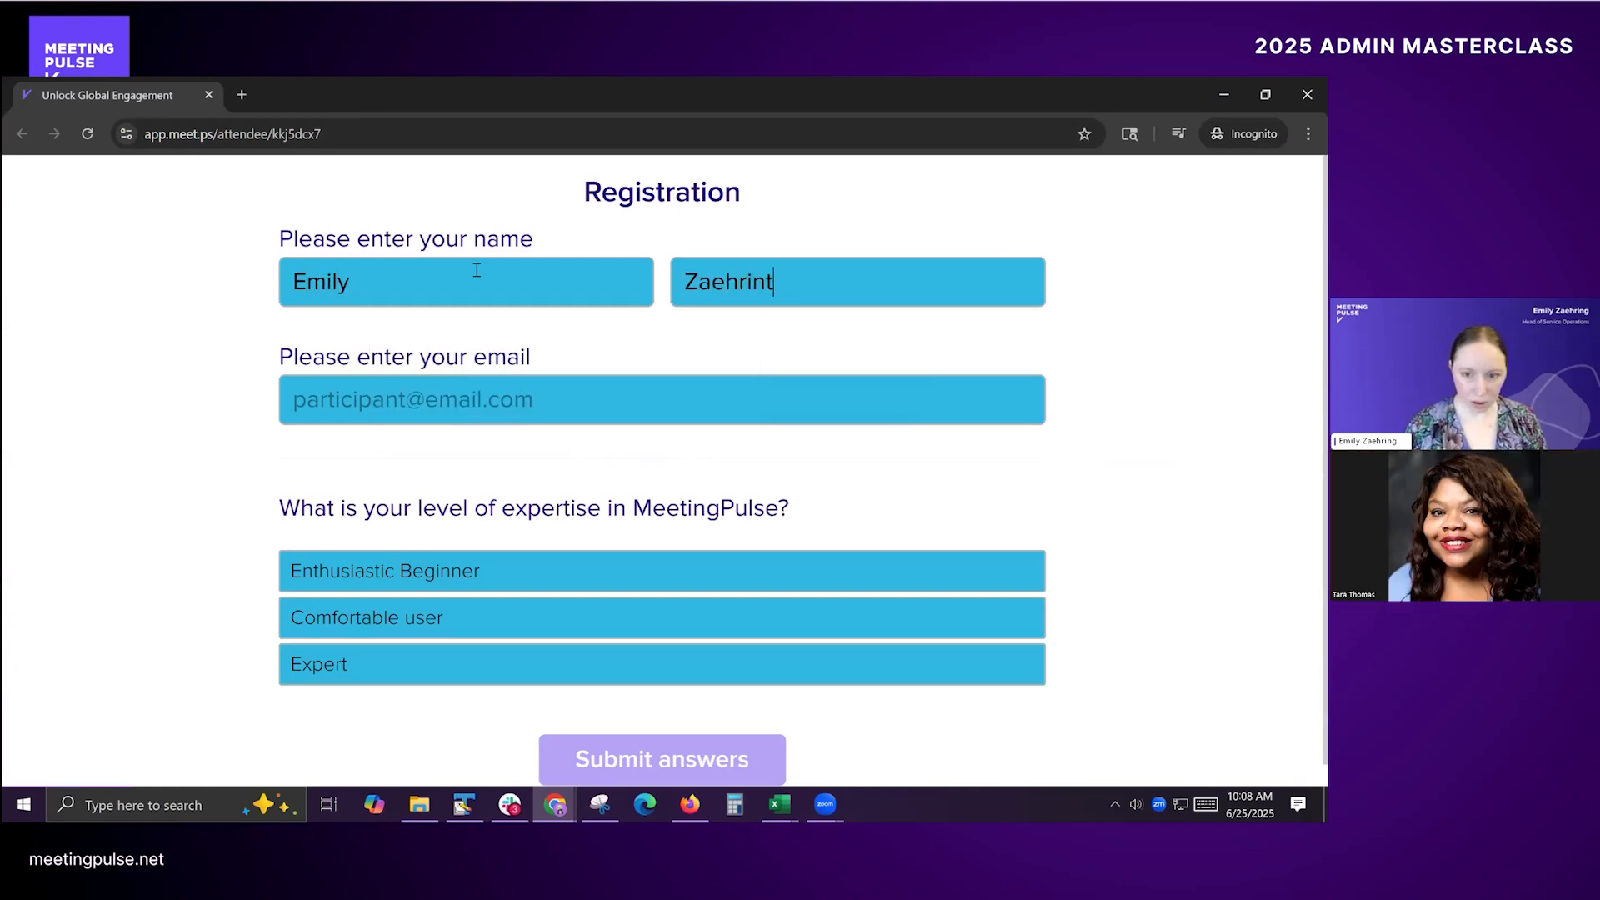
key("Tab")
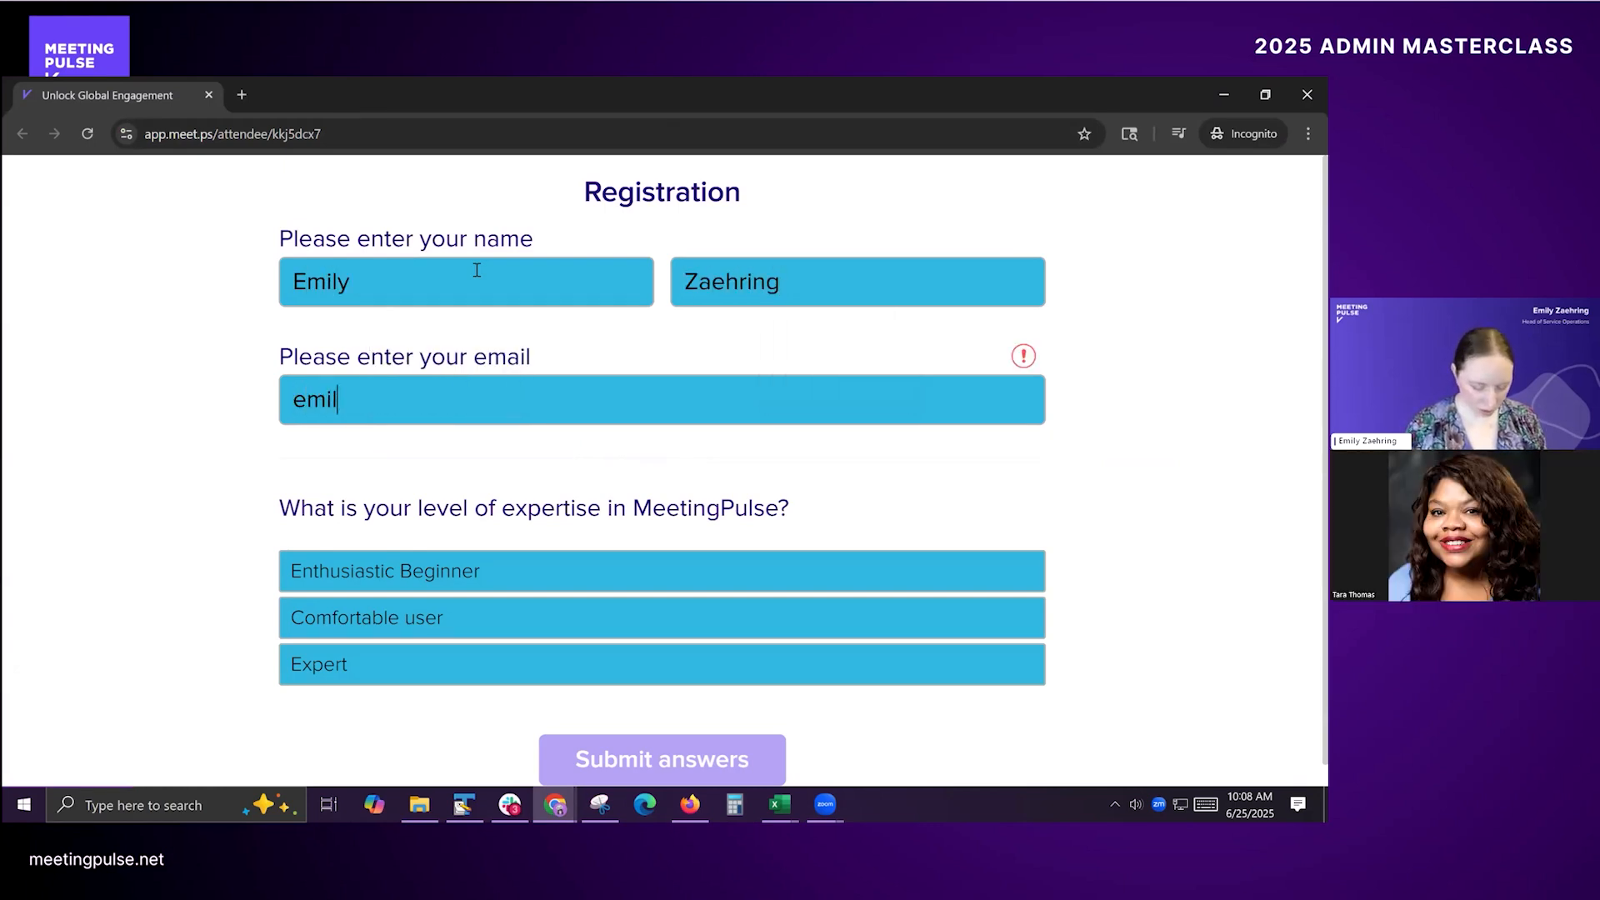
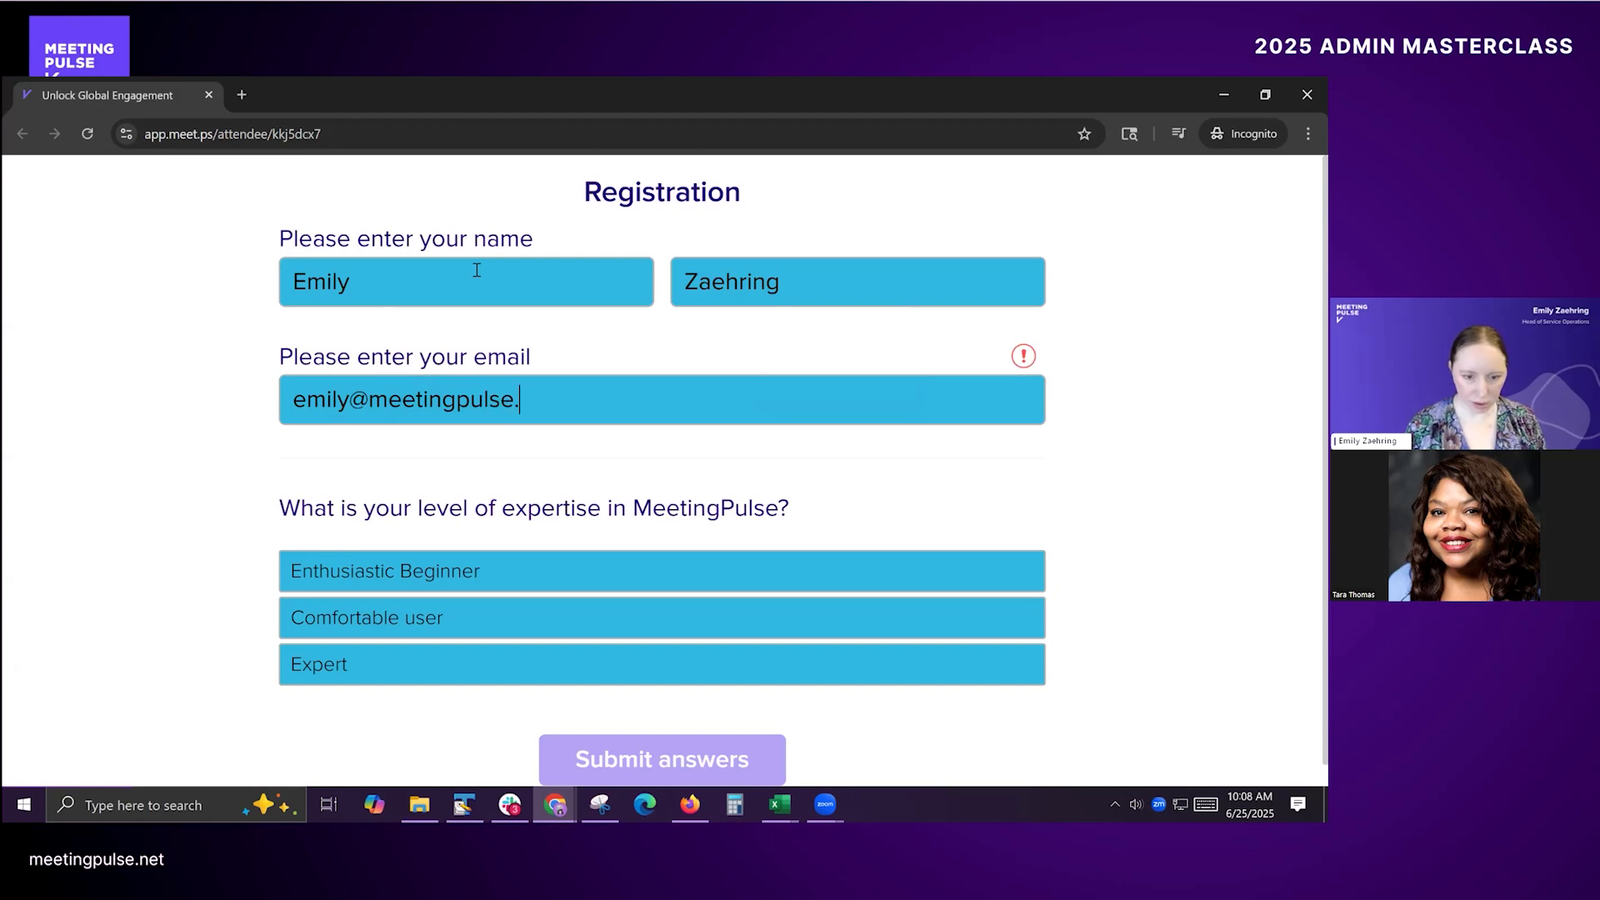
Step: Test the expertise question with Enthusiastic Beginner and Expert, and submit the registration with Enthusiastic Beginner selected
left_click(515, 575)
scroll(1154, 567, "down", 2)
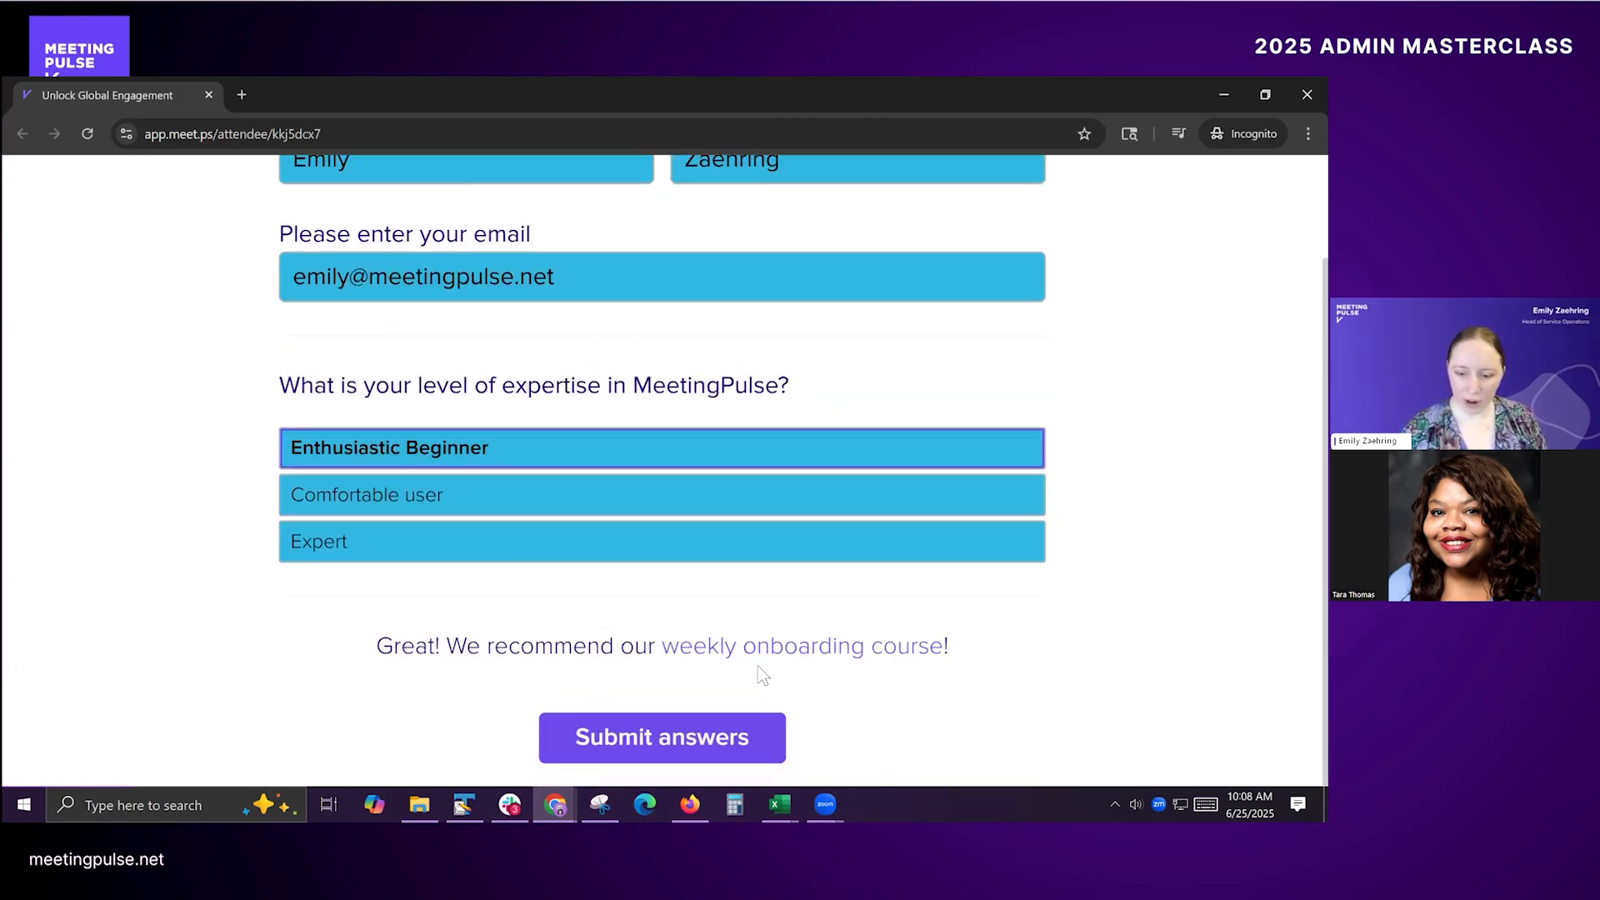
left_click(392, 553)
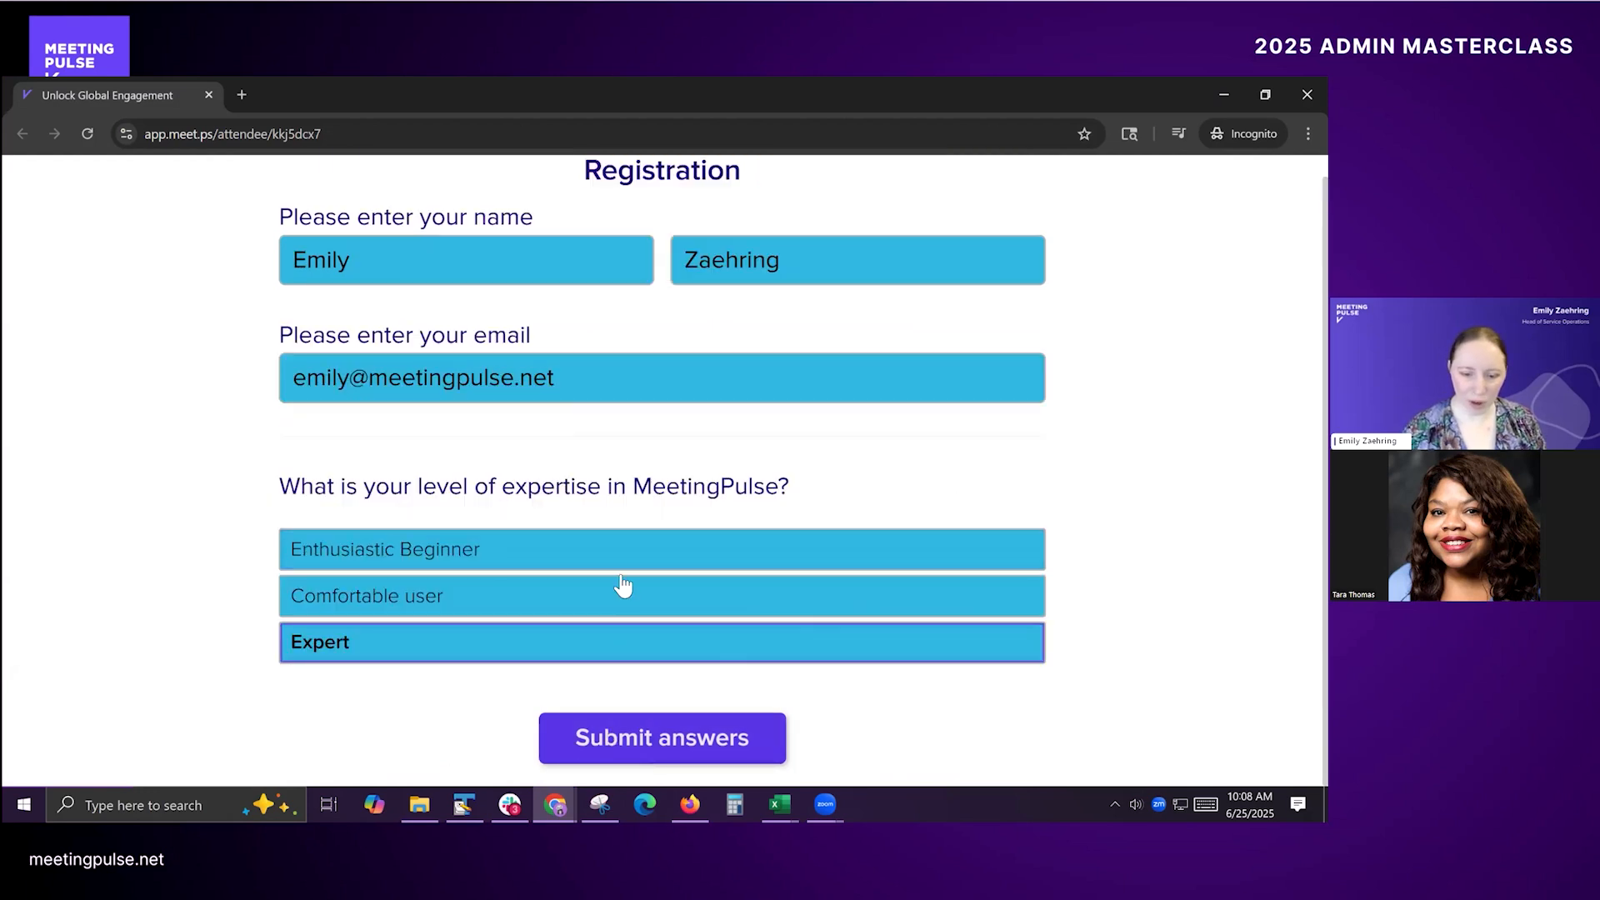
left_click(641, 553)
left_click(672, 739)
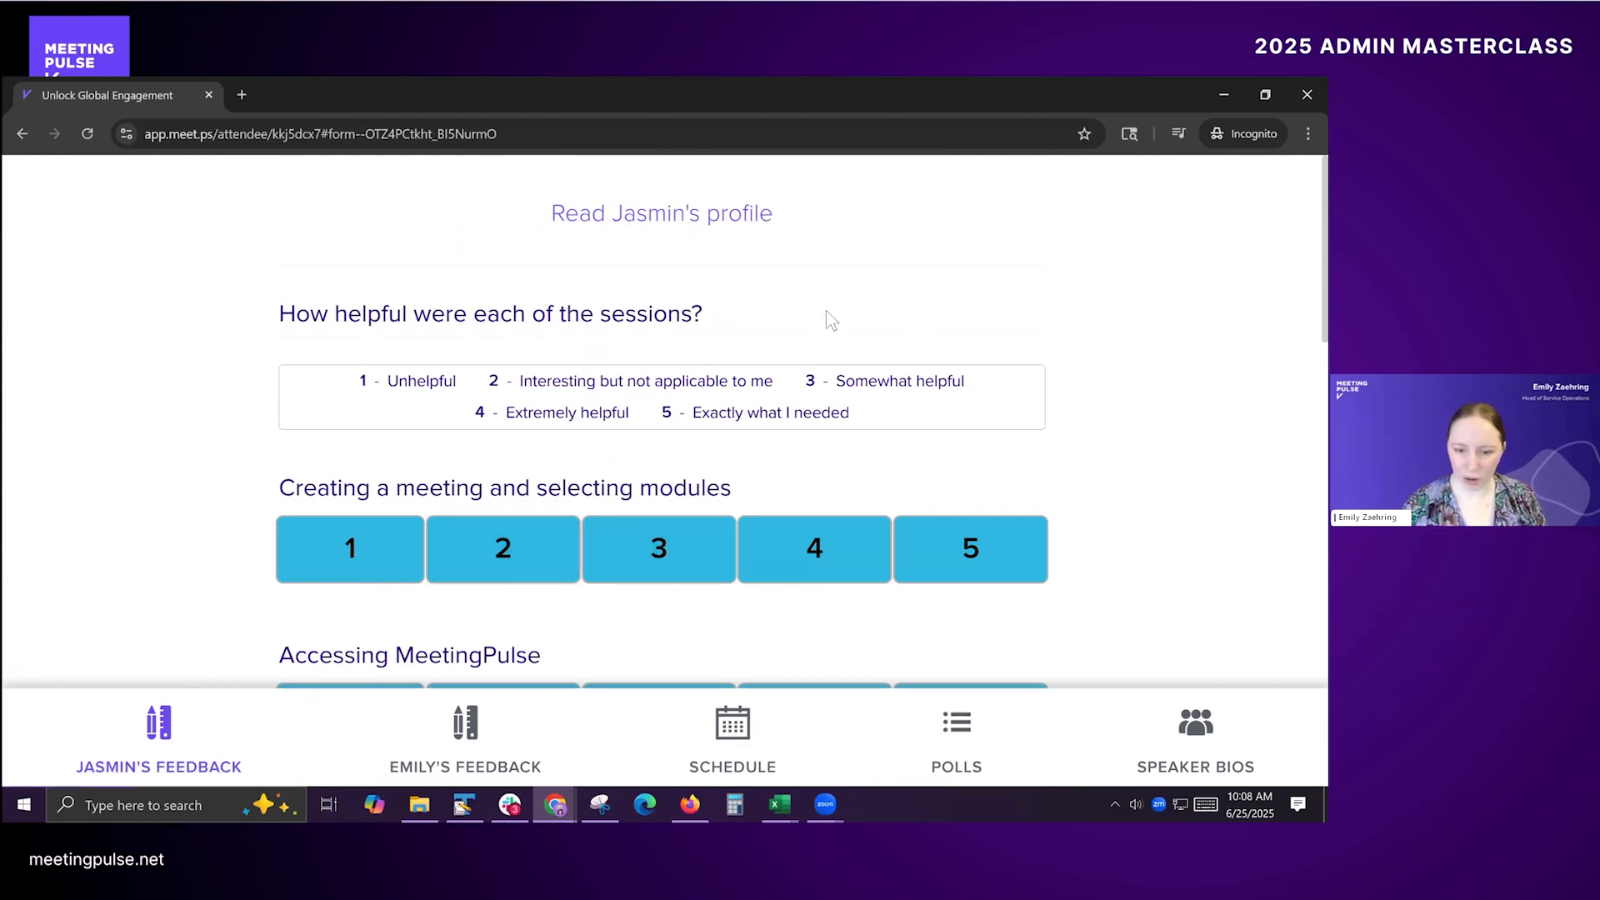
Step: Look through the questions of the basic training feedback form in the attendee view
scroll(758, 507, "down", 5)
scroll(737, 512, "down", 6)
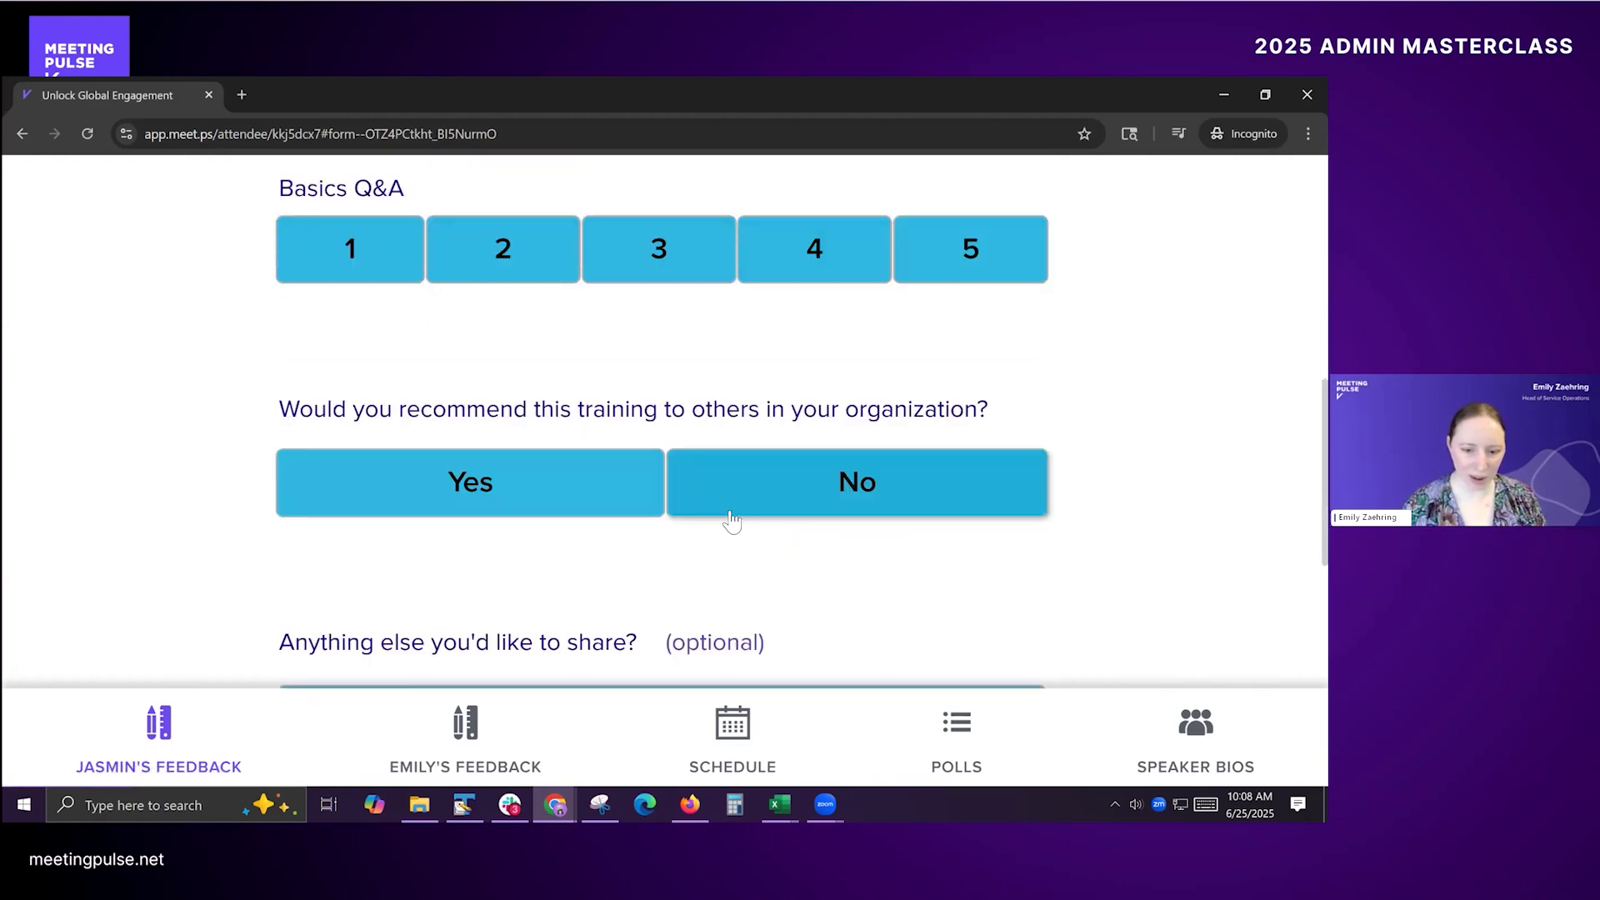
scroll(732, 534, "up", 12)
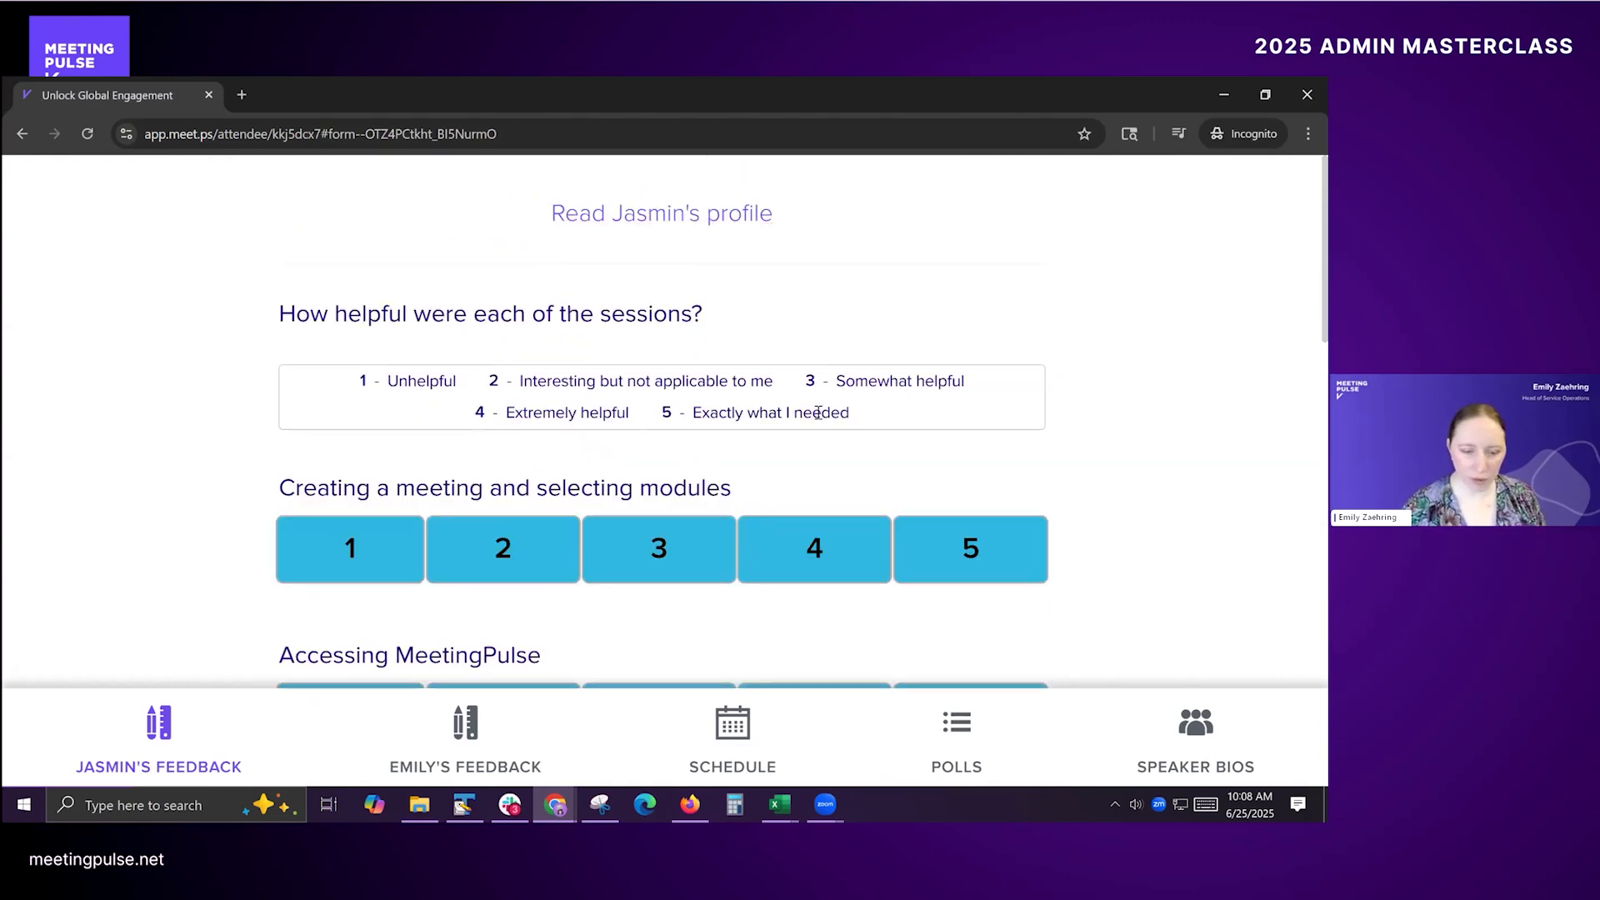
Step: Return to the presenter window and open the Basic Training Feedback form for editing
key("alt+Tab")
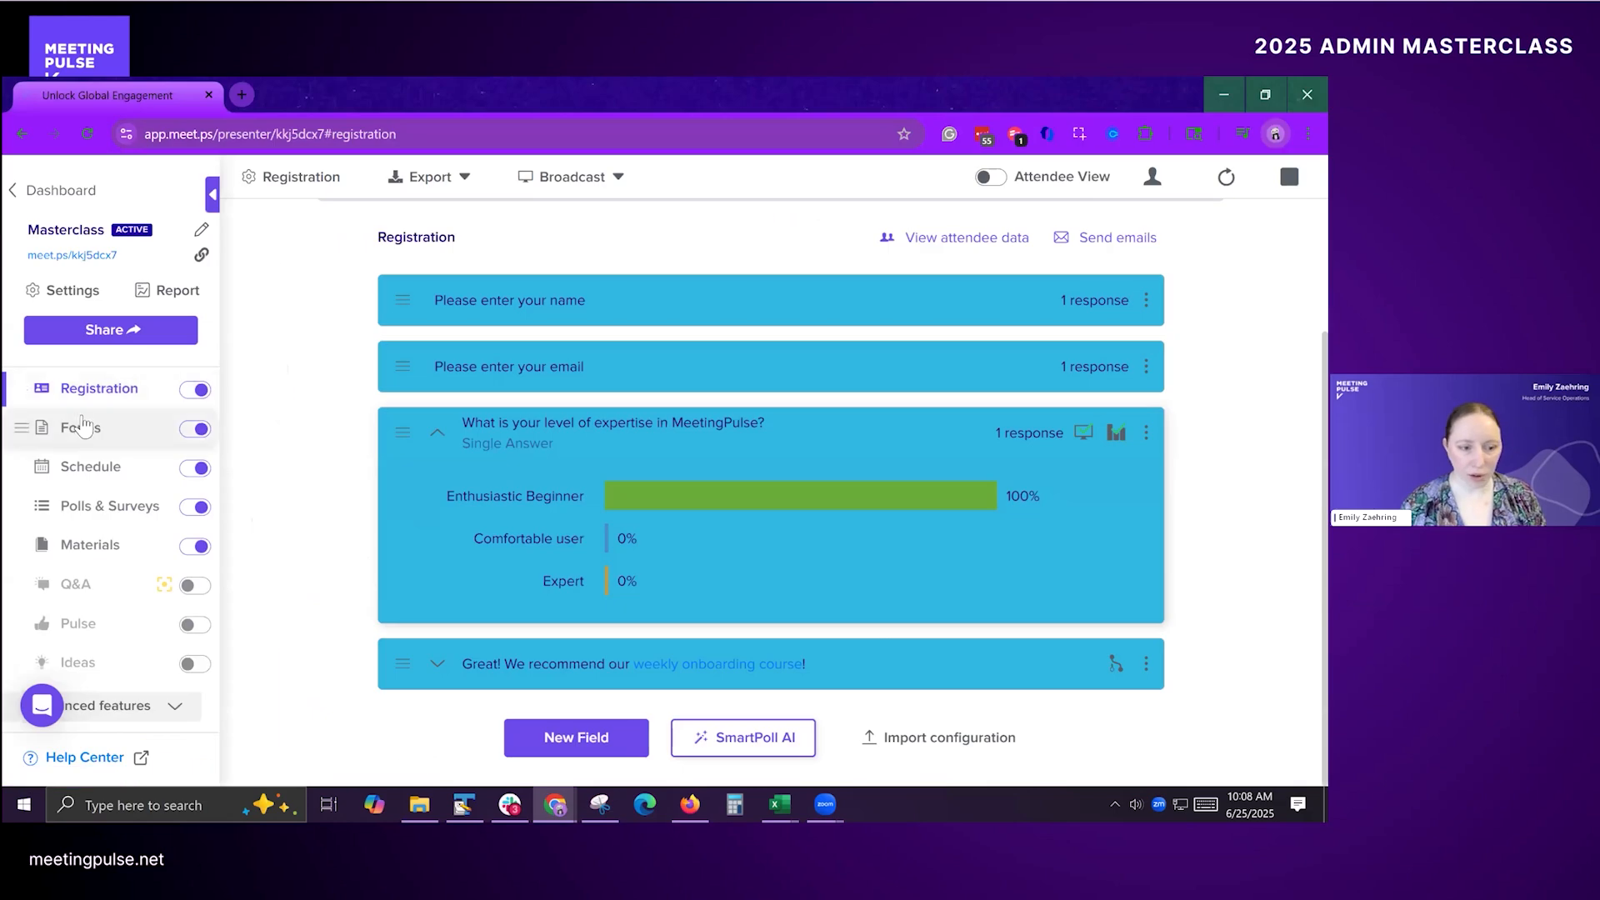
left_click(80, 430)
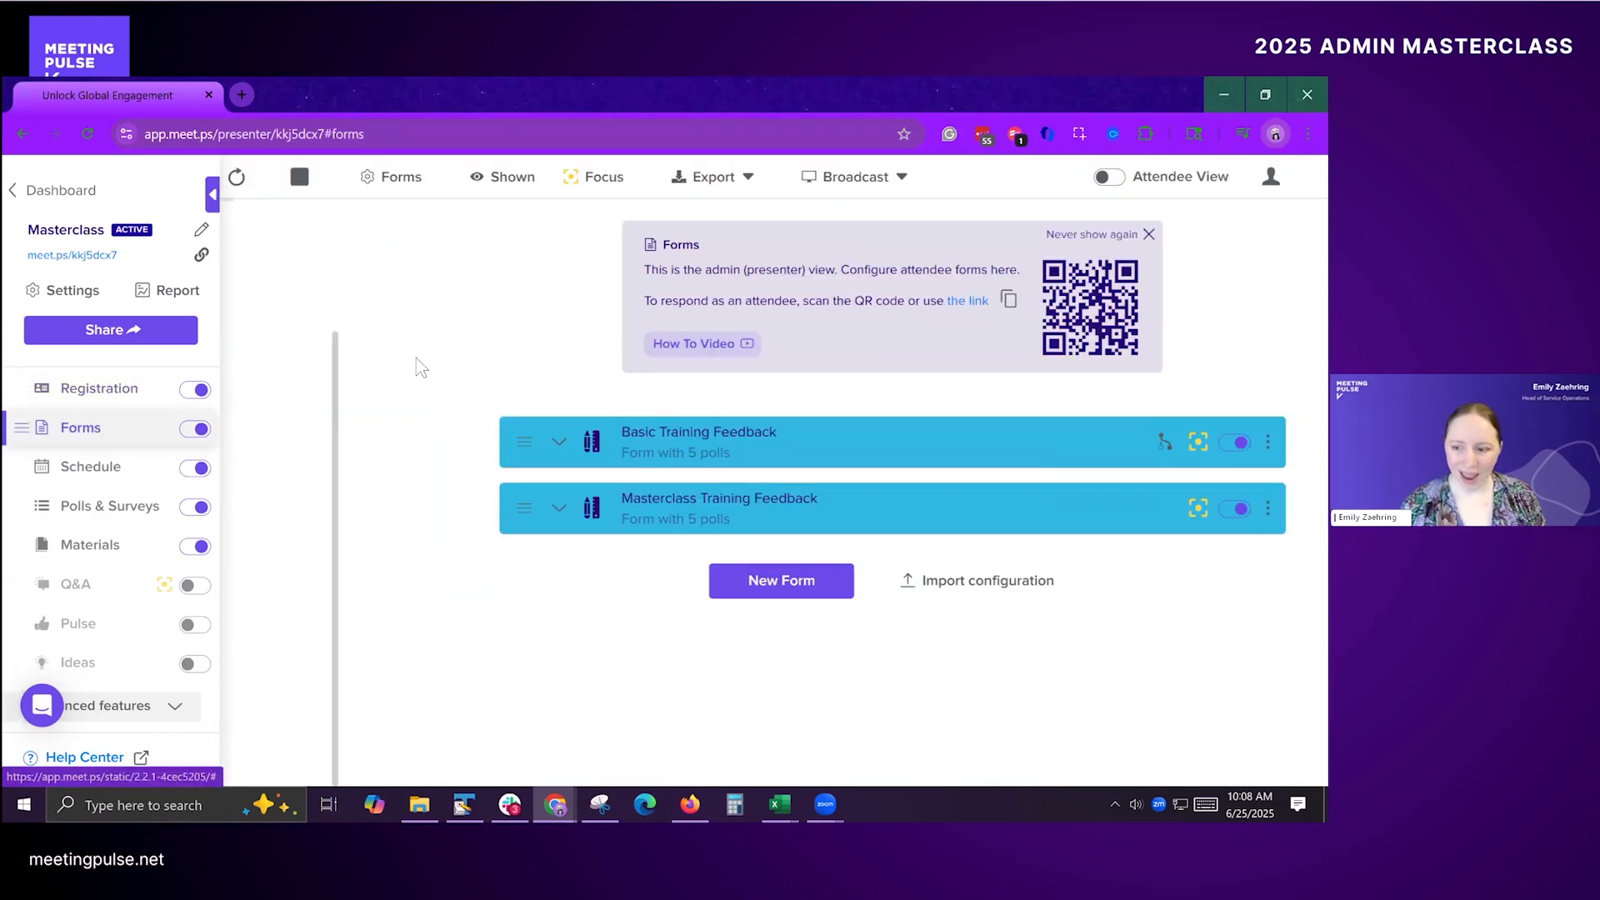
left_click(1149, 442)
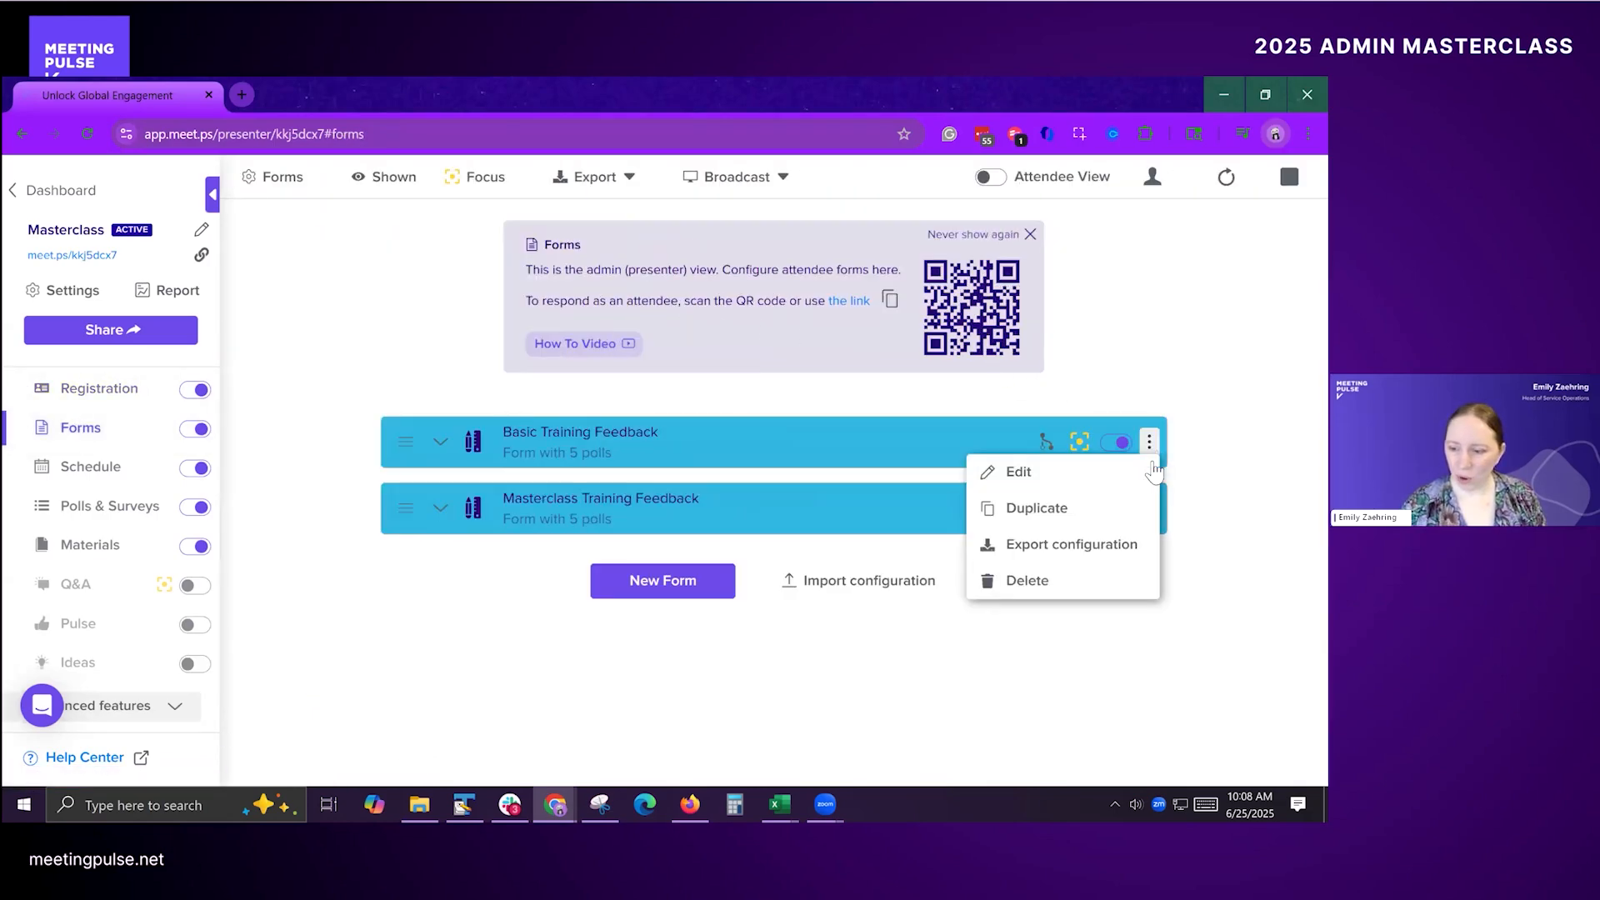
left_click(1151, 480)
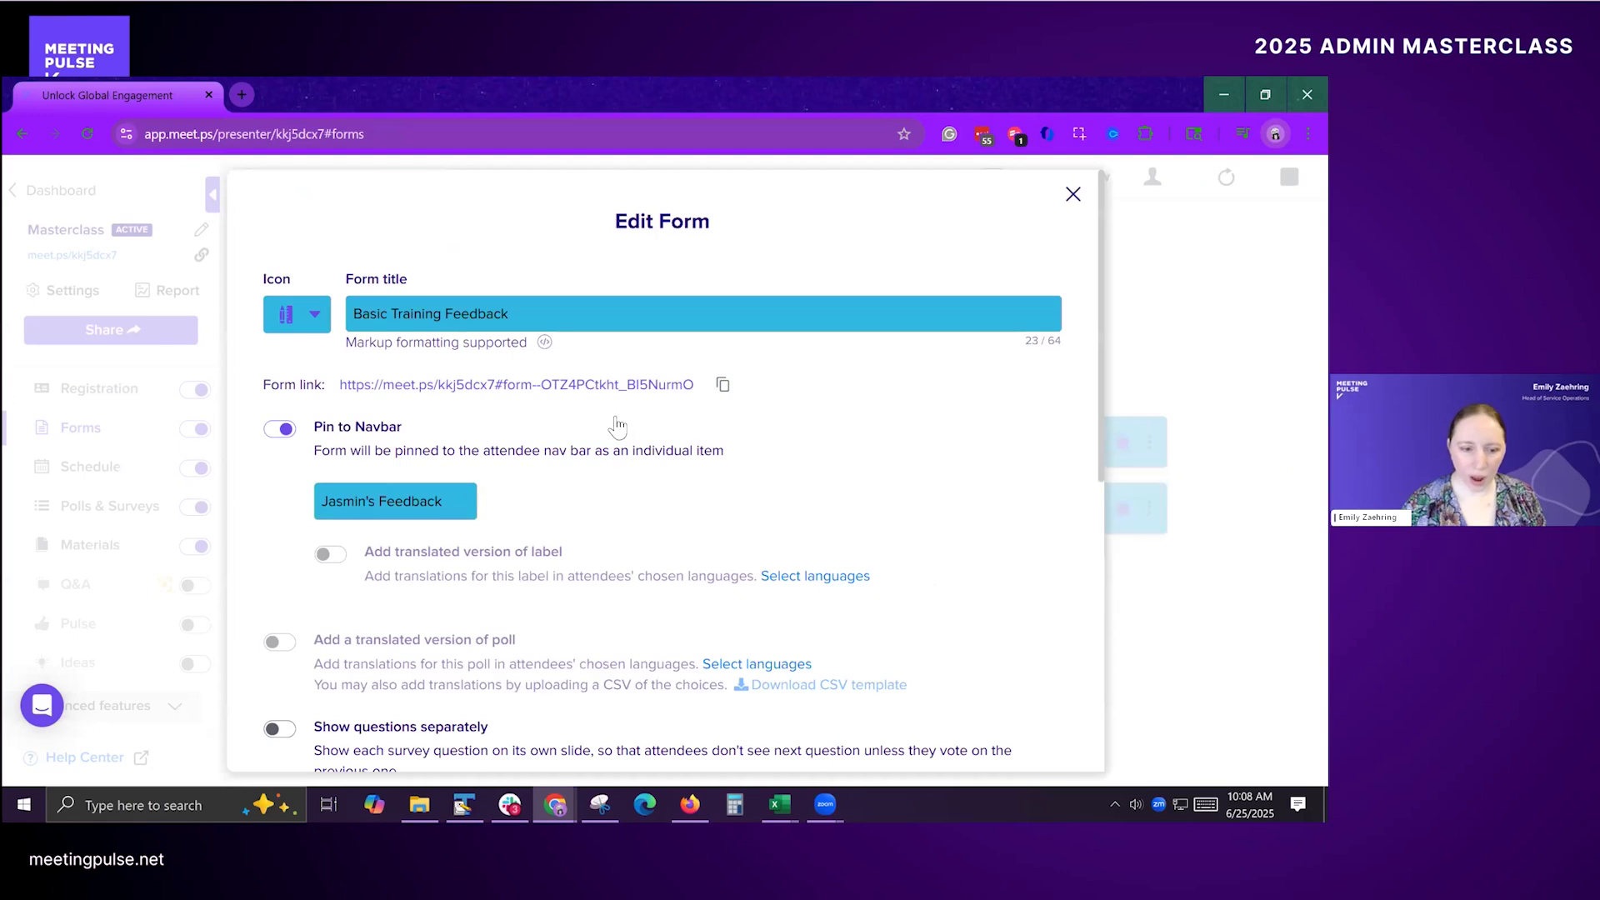
Step: Review the polls available for the form's display condition, keep the expertise question, and save the form
scroll(596, 429, "down", 3)
scroll(598, 446, "down", 2)
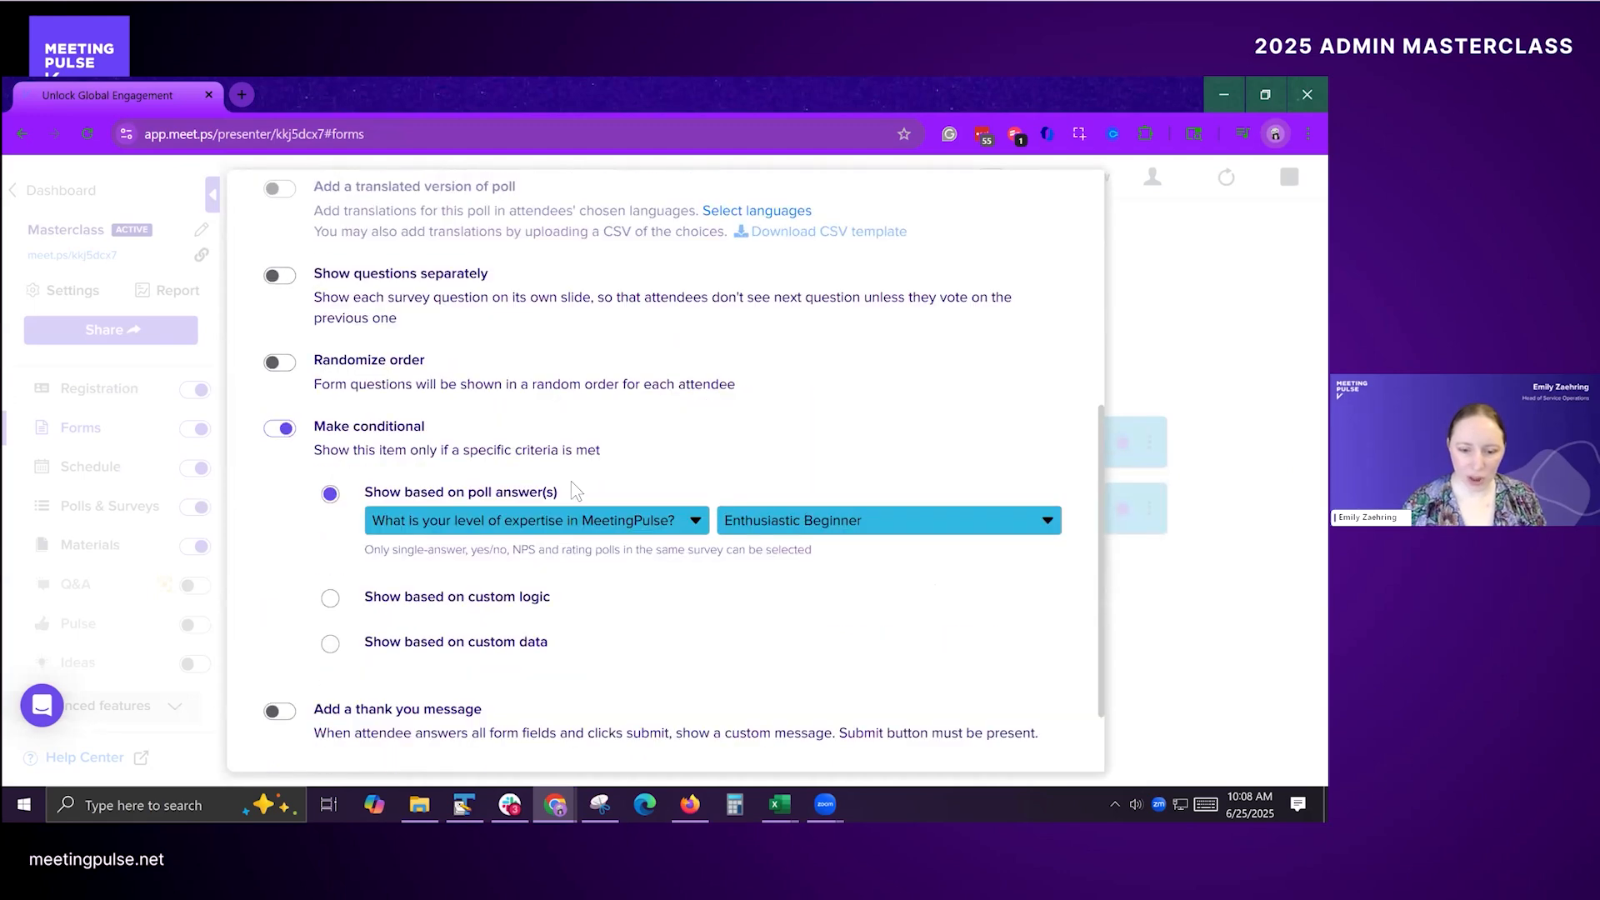
left_click(686, 531)
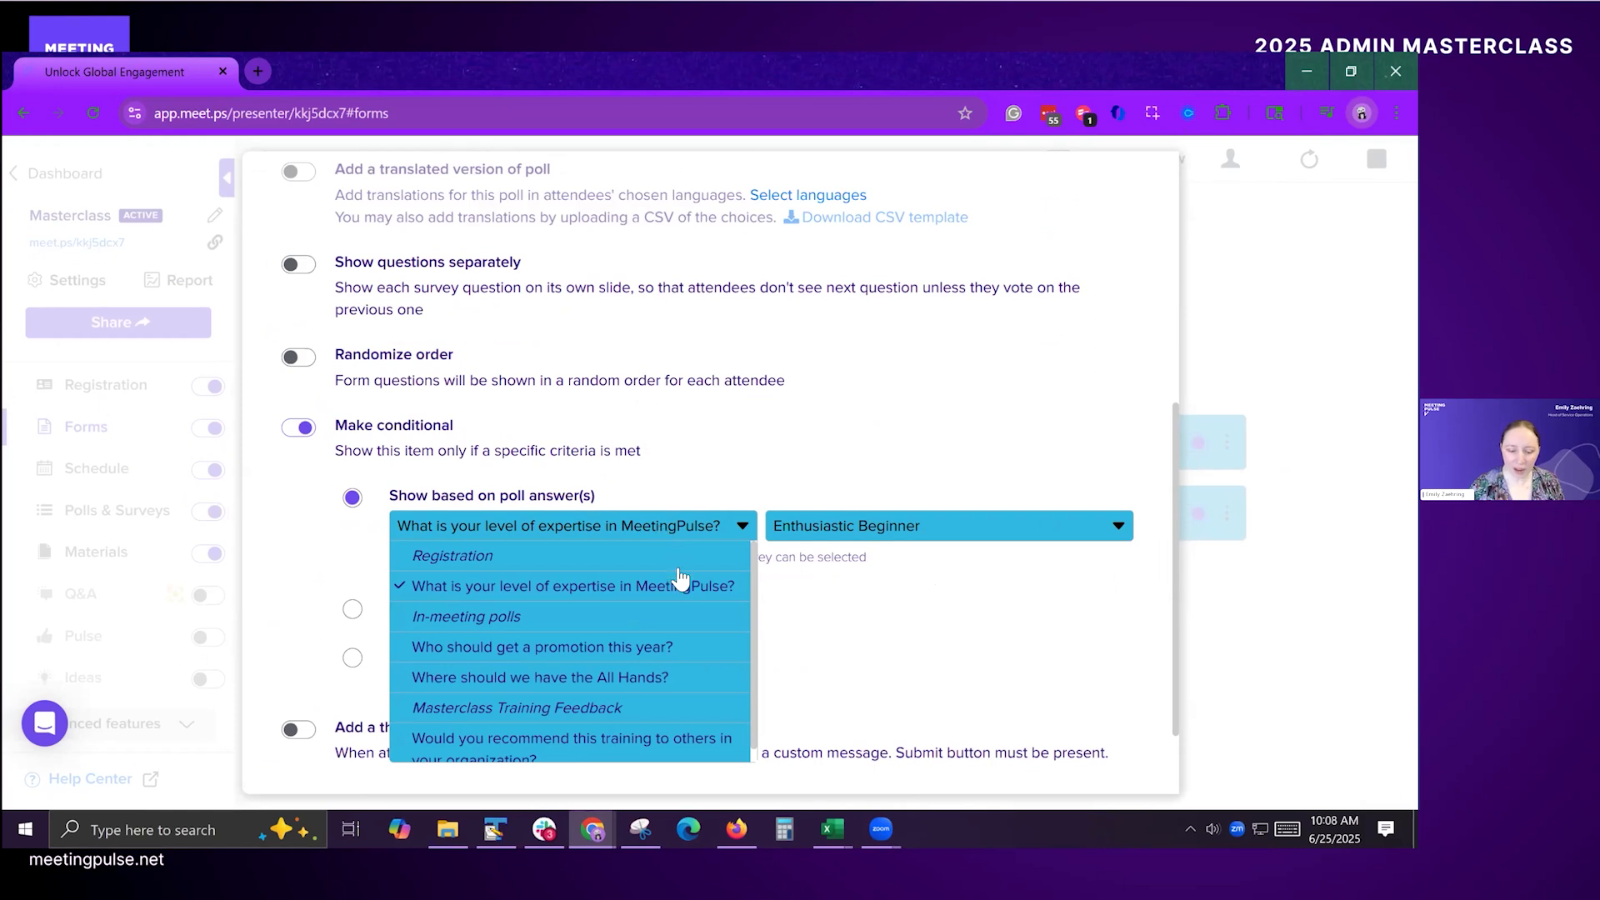
scroll(621, 708, "down", 1)
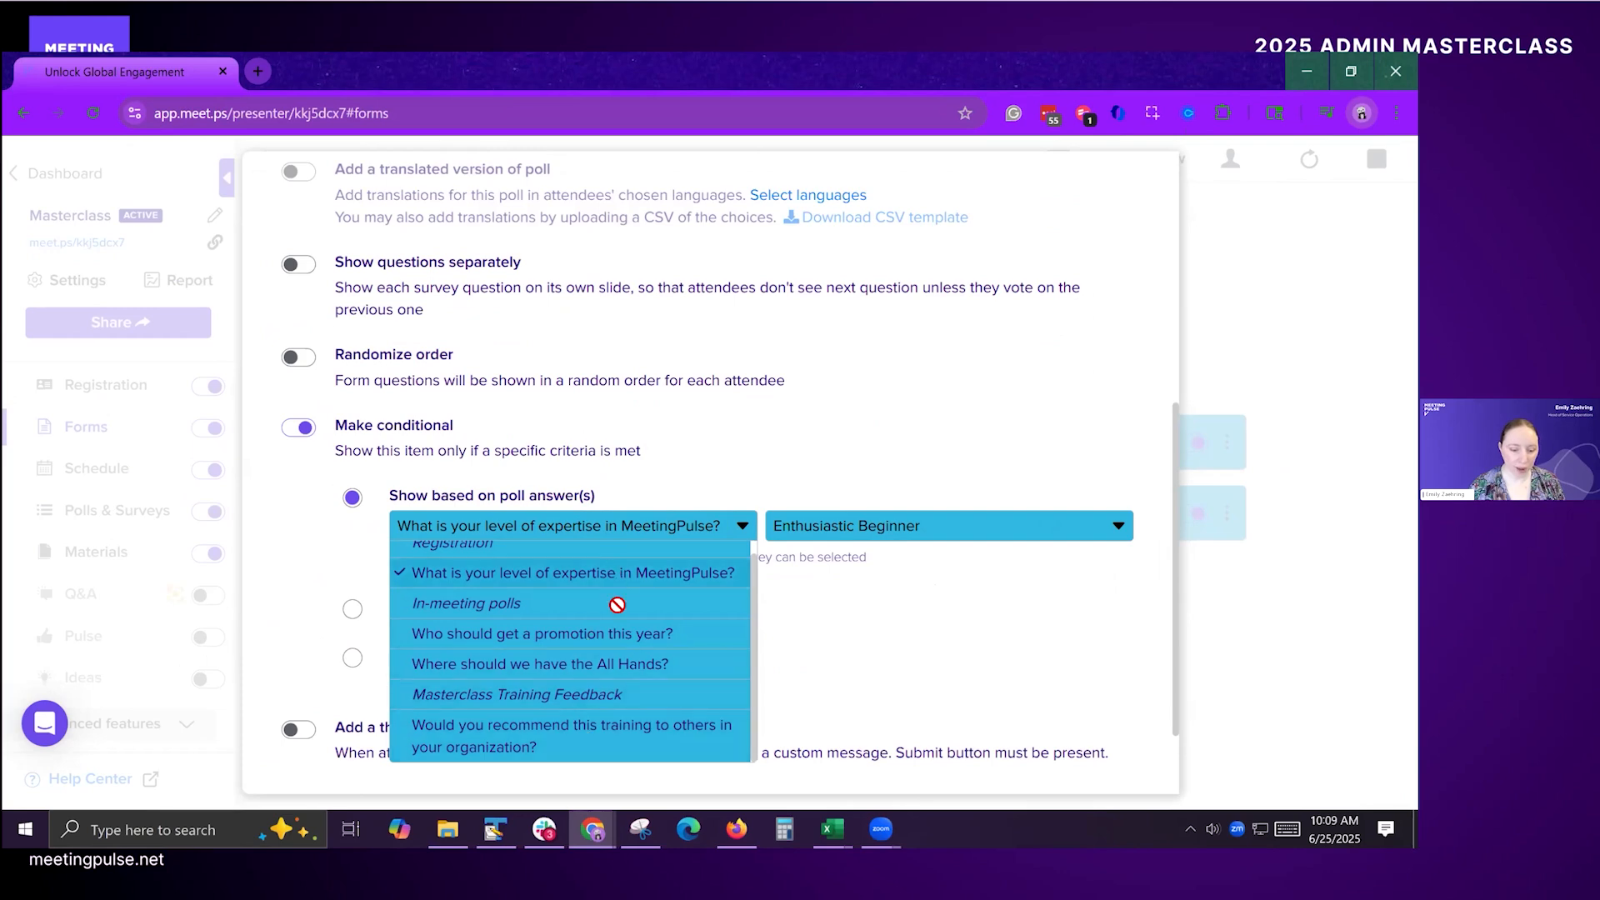
left_click(735, 530)
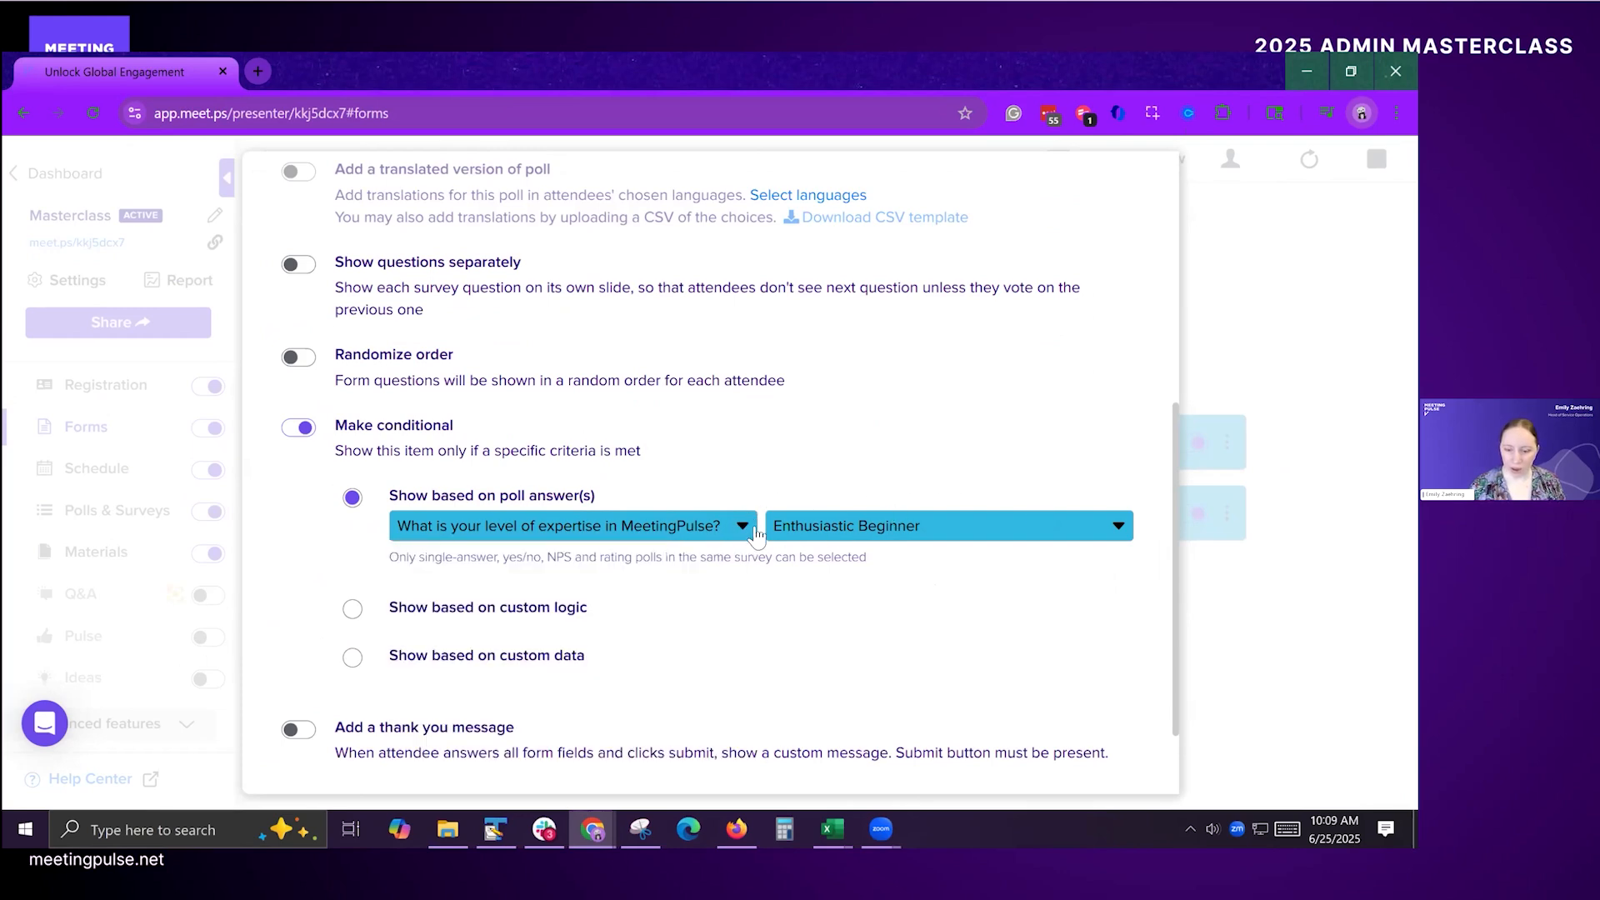
scroll(630, 500, "down", 2)
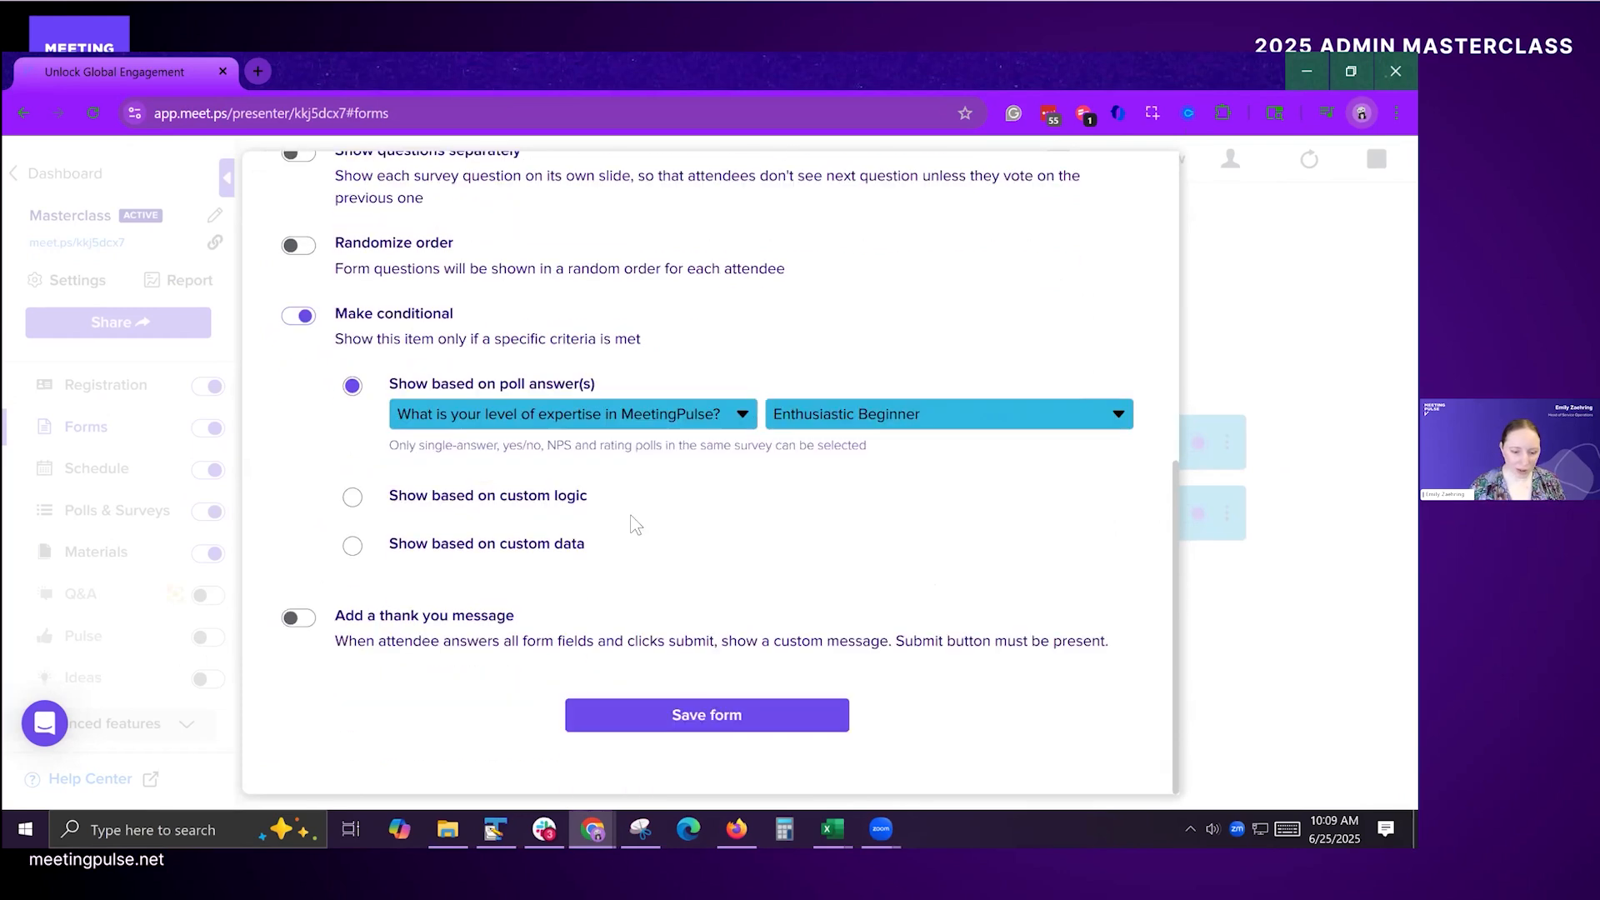
left_click(722, 710)
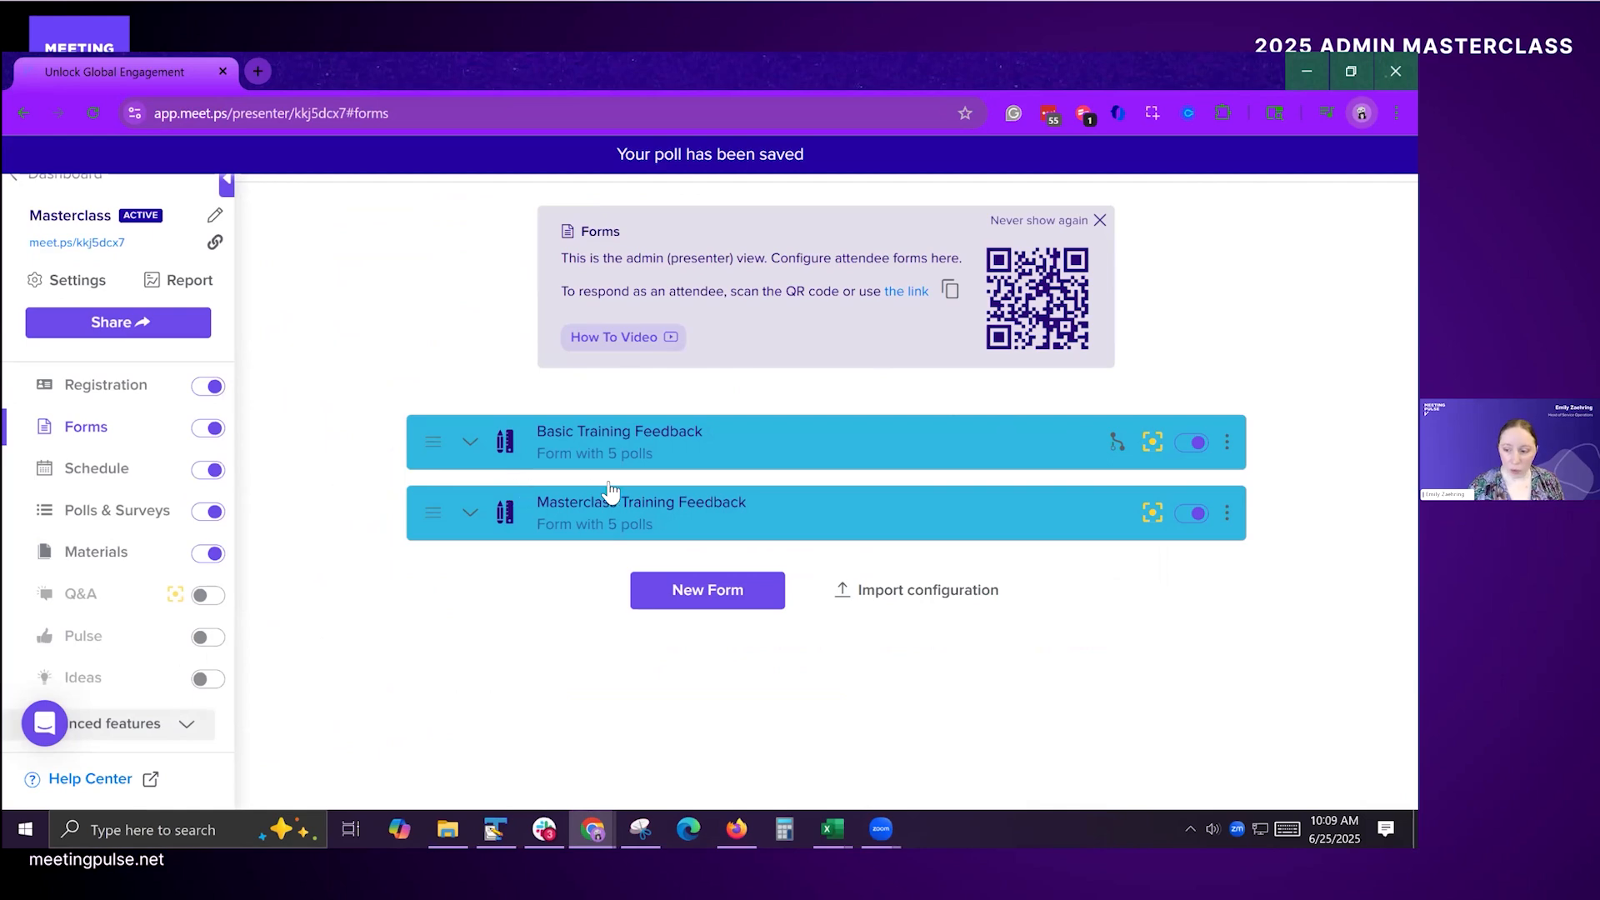
Step: Edit the Masterclass Training Feedback form and make it conditional on the poll answers to "What is your level of expertise in MeetingPulse?"
key("alt+Tab")
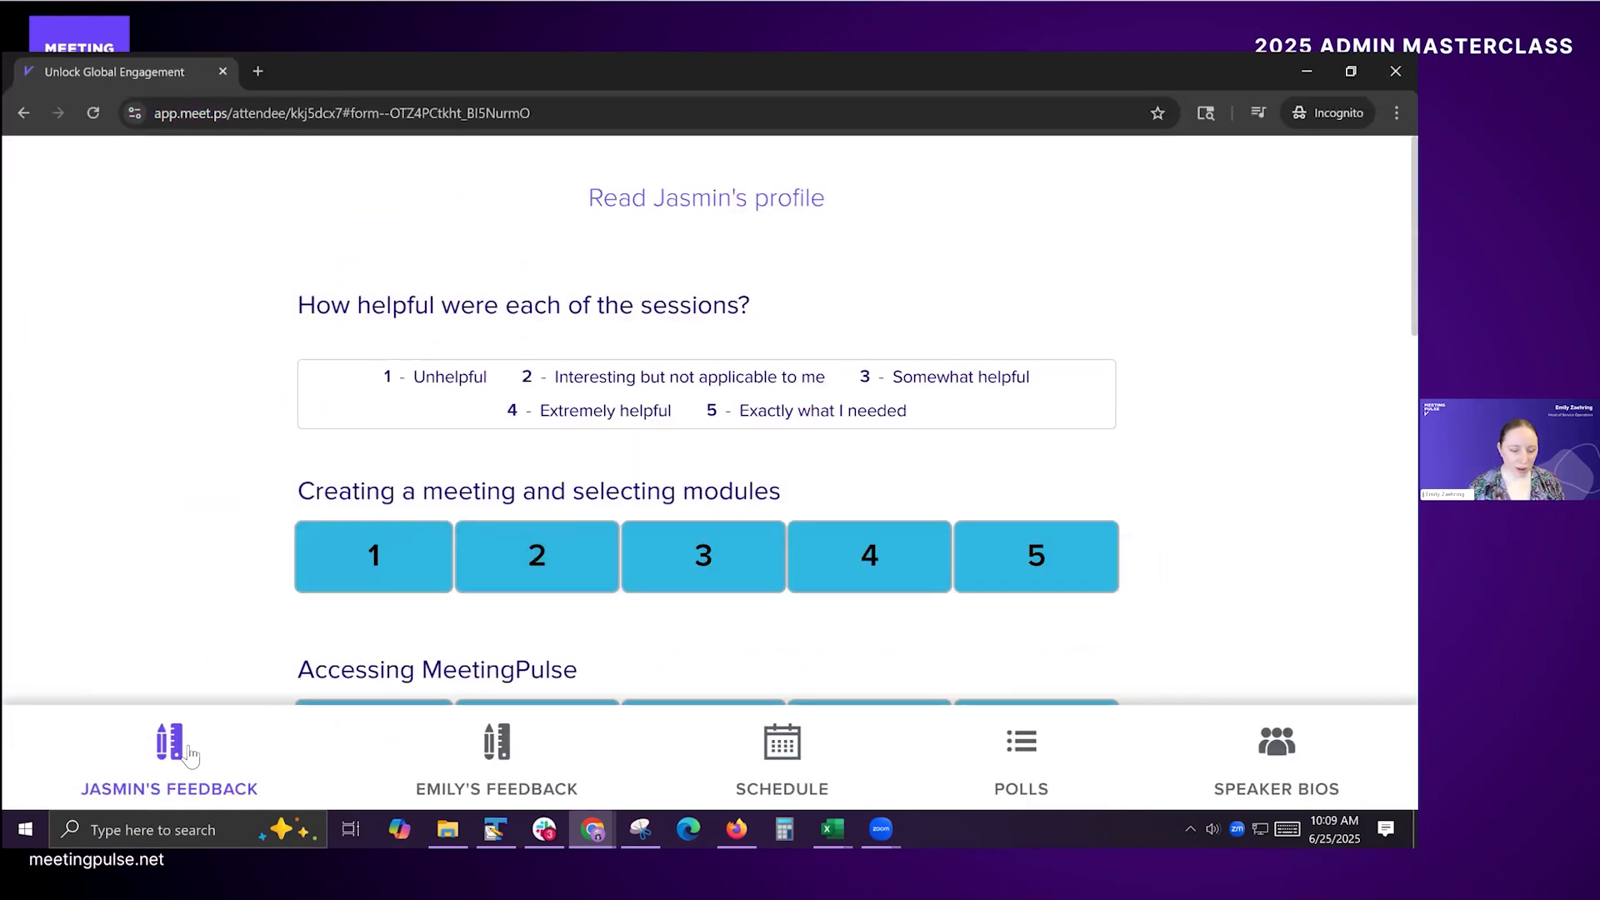
key("alt+Tab")
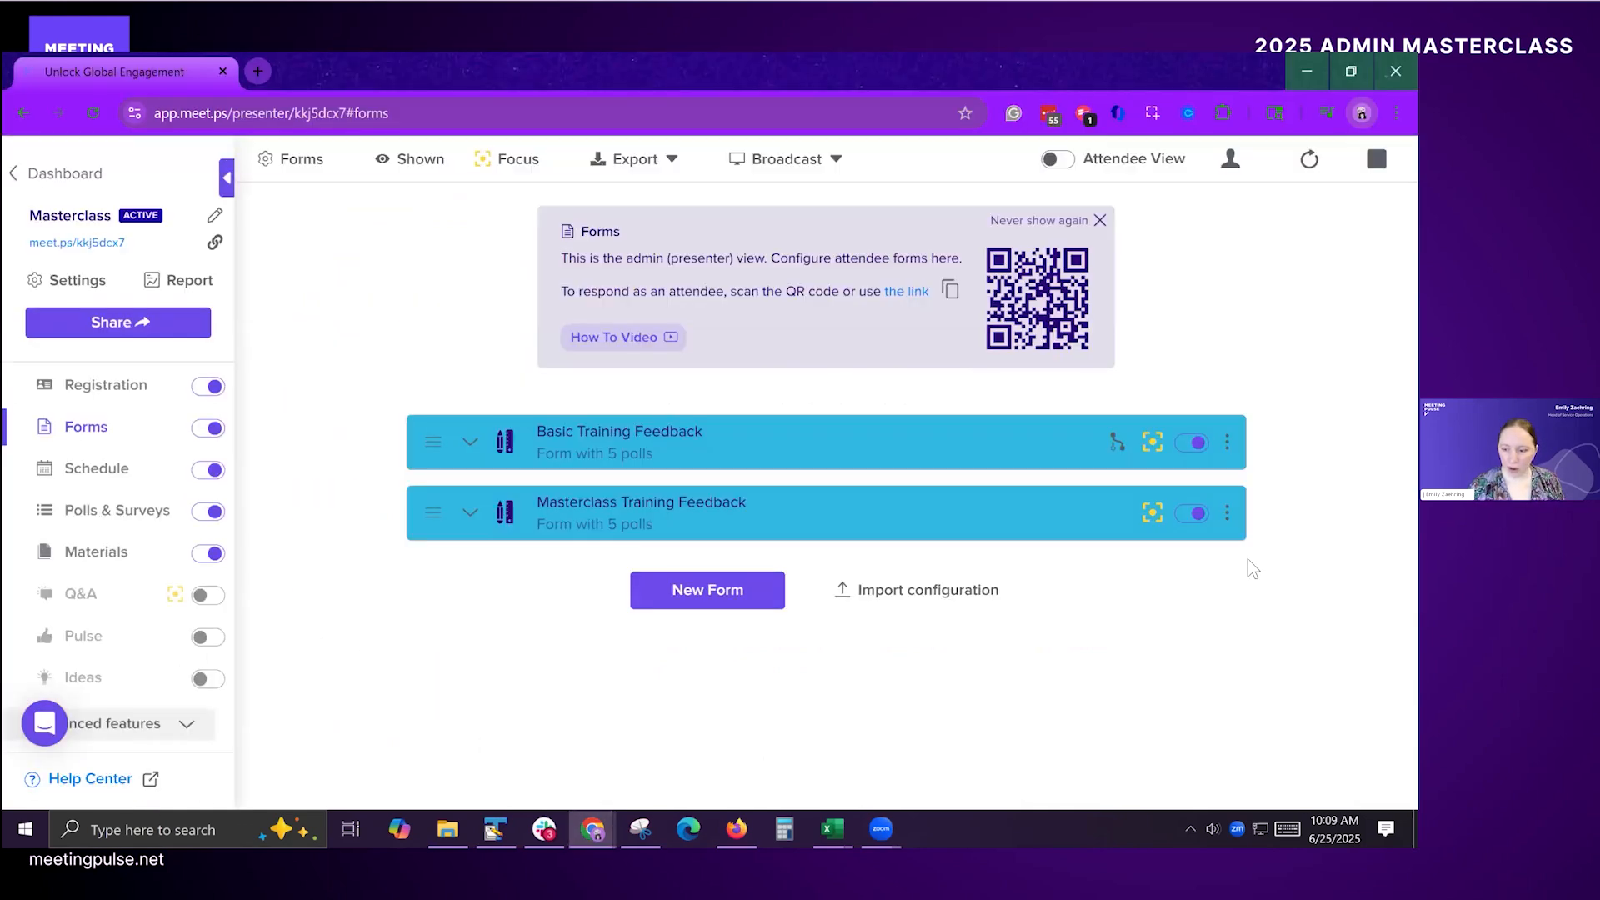
left_click(1226, 513)
left_click(1154, 541)
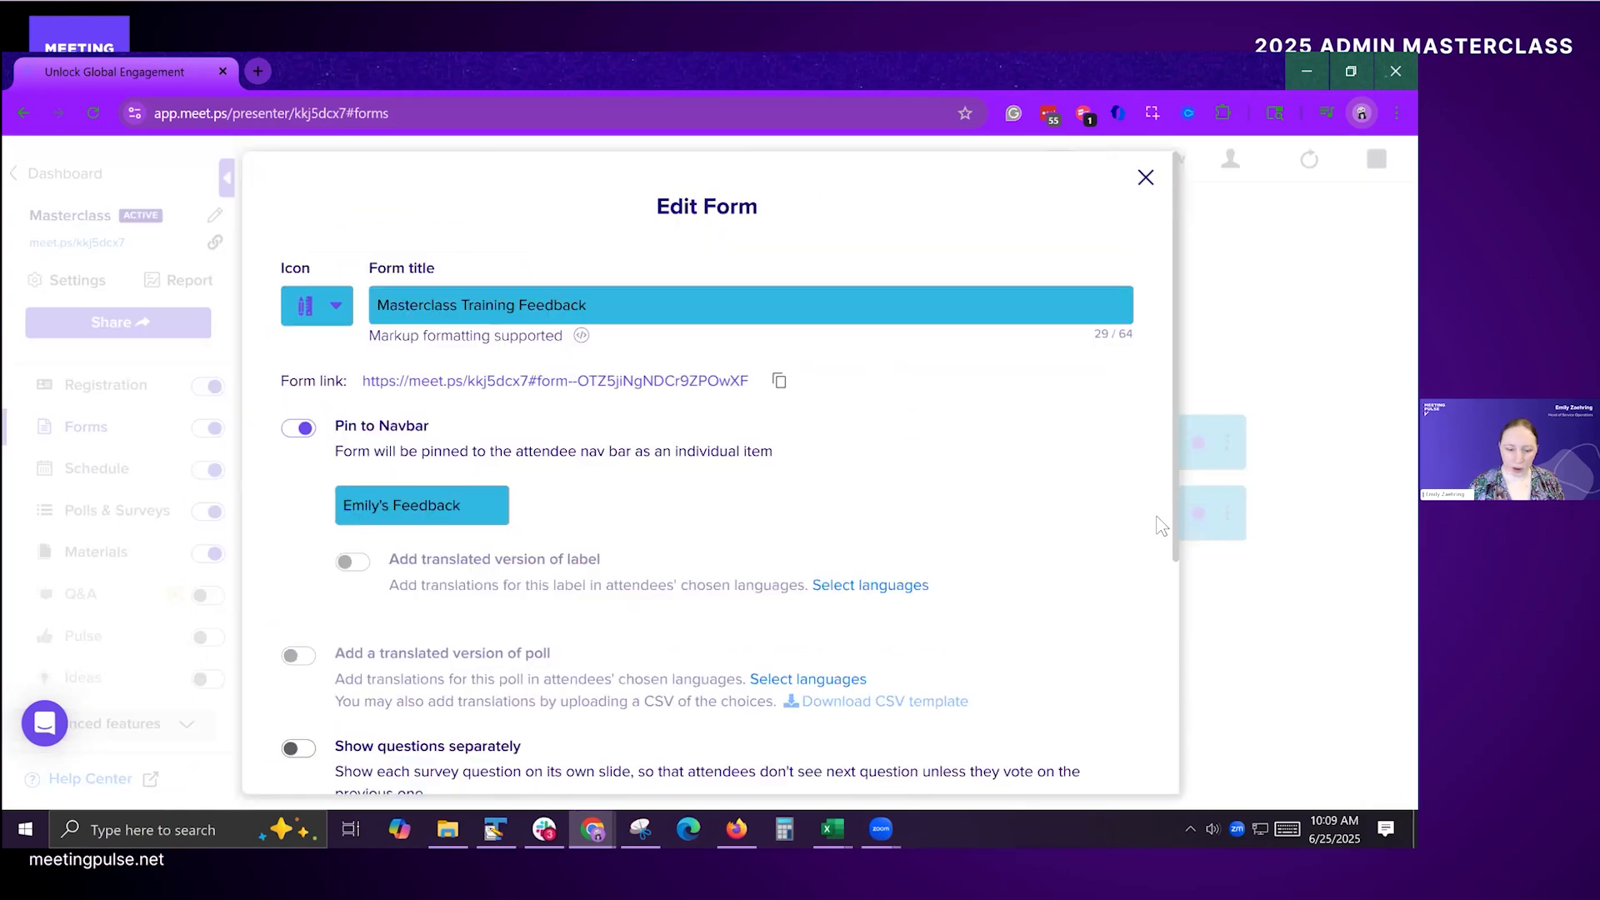
scroll(456, 447, "down", 3)
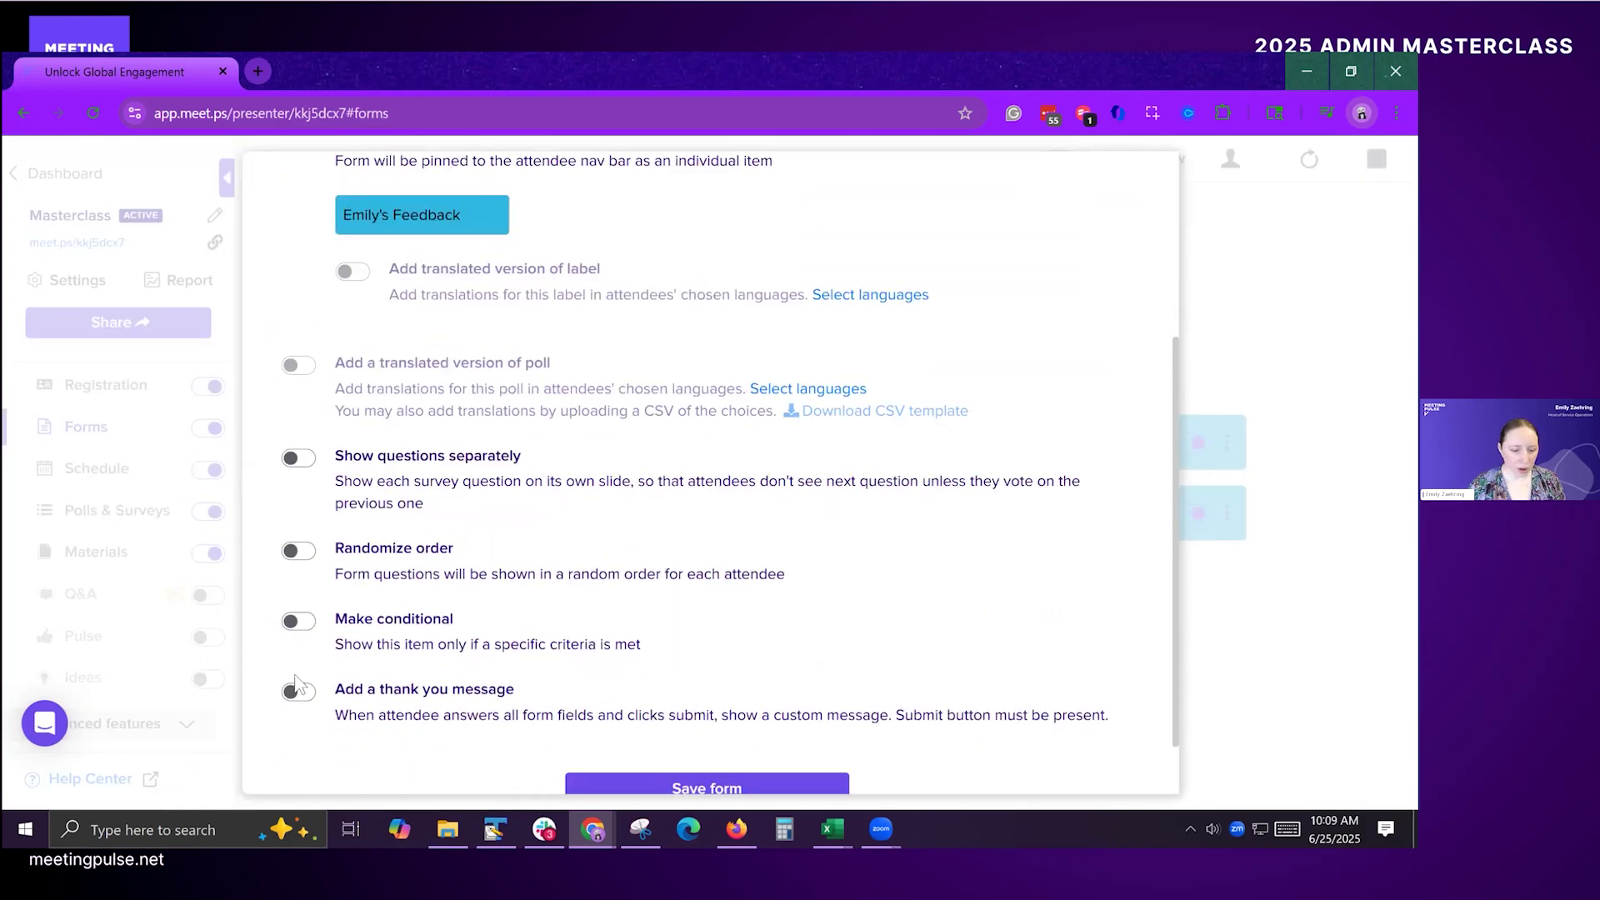
left_click(299, 621)
scroll(542, 642, "down", 1)
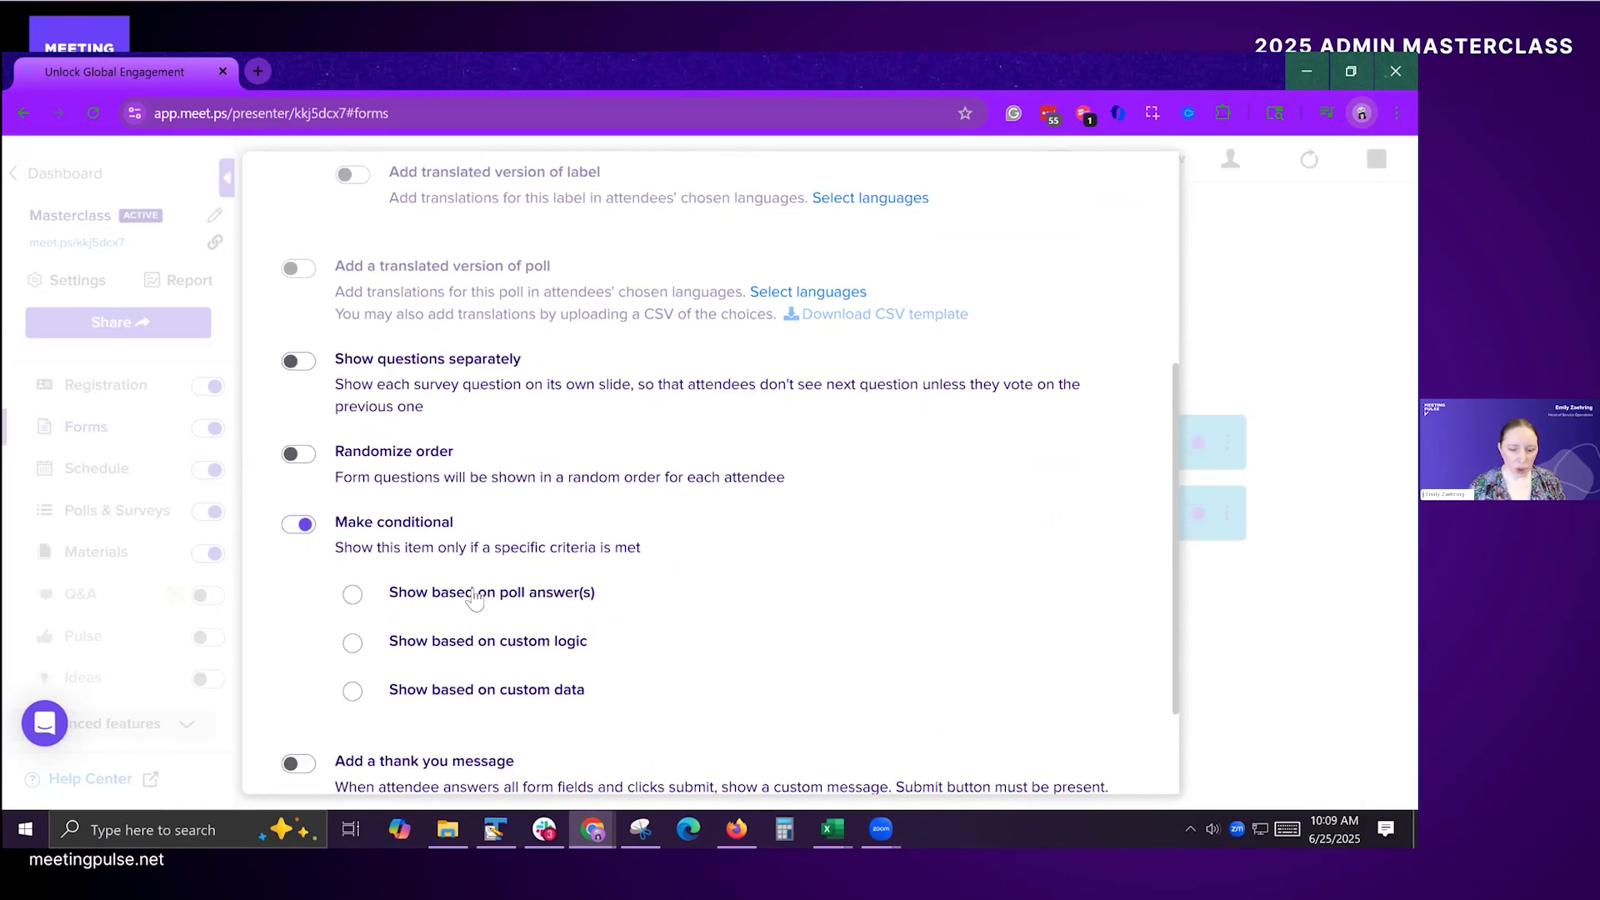
left_click(490, 602)
left_click(573, 638)
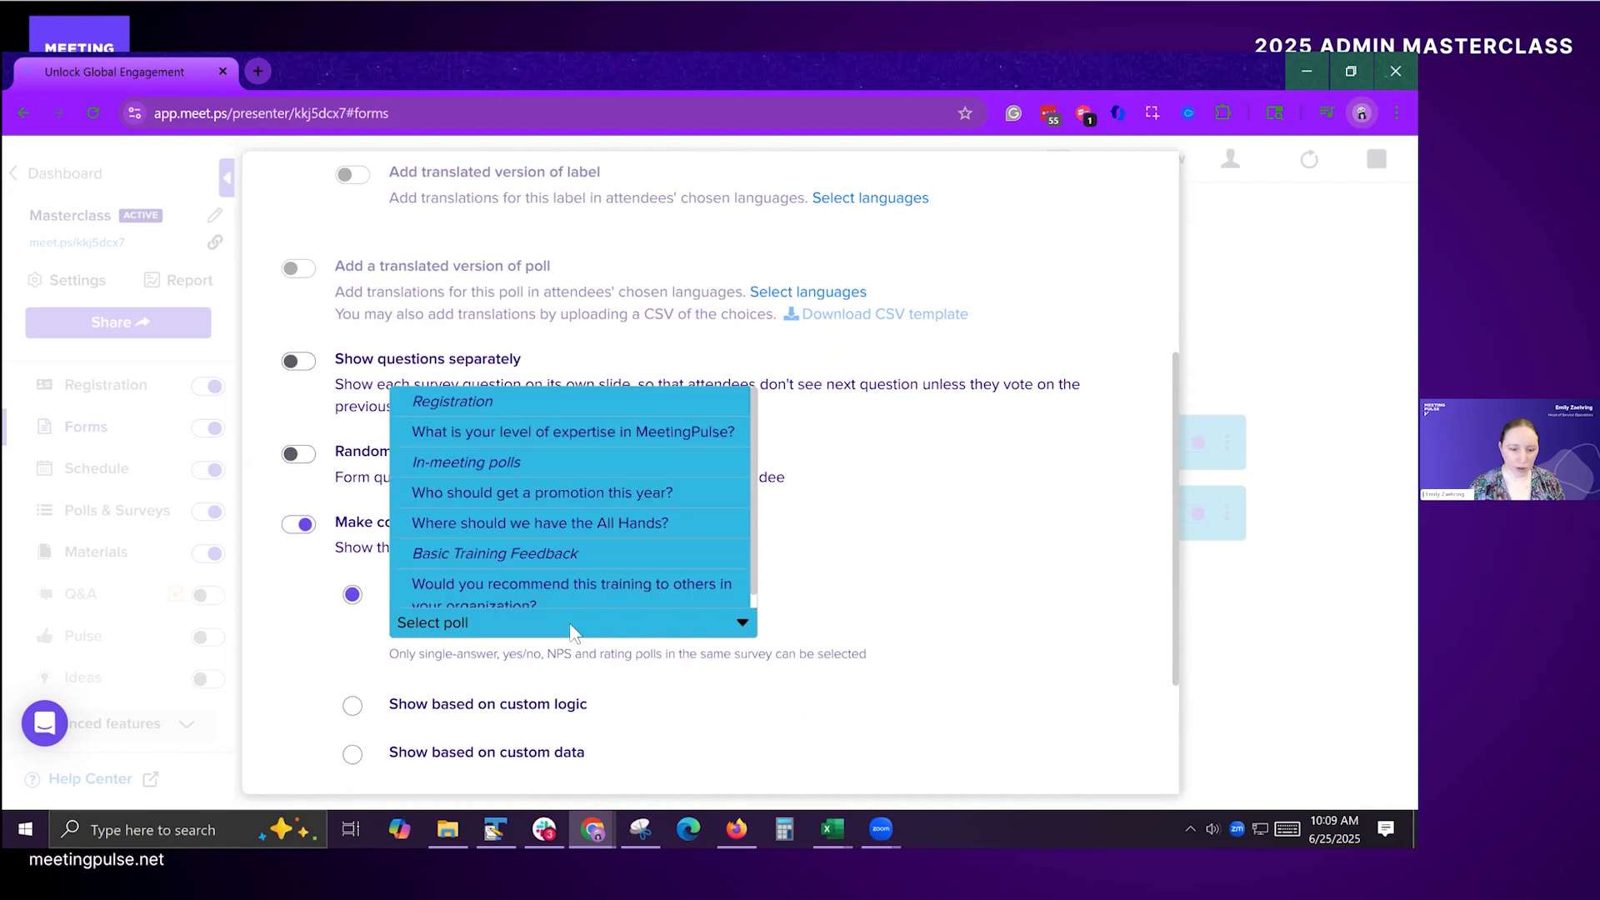
left_click(546, 433)
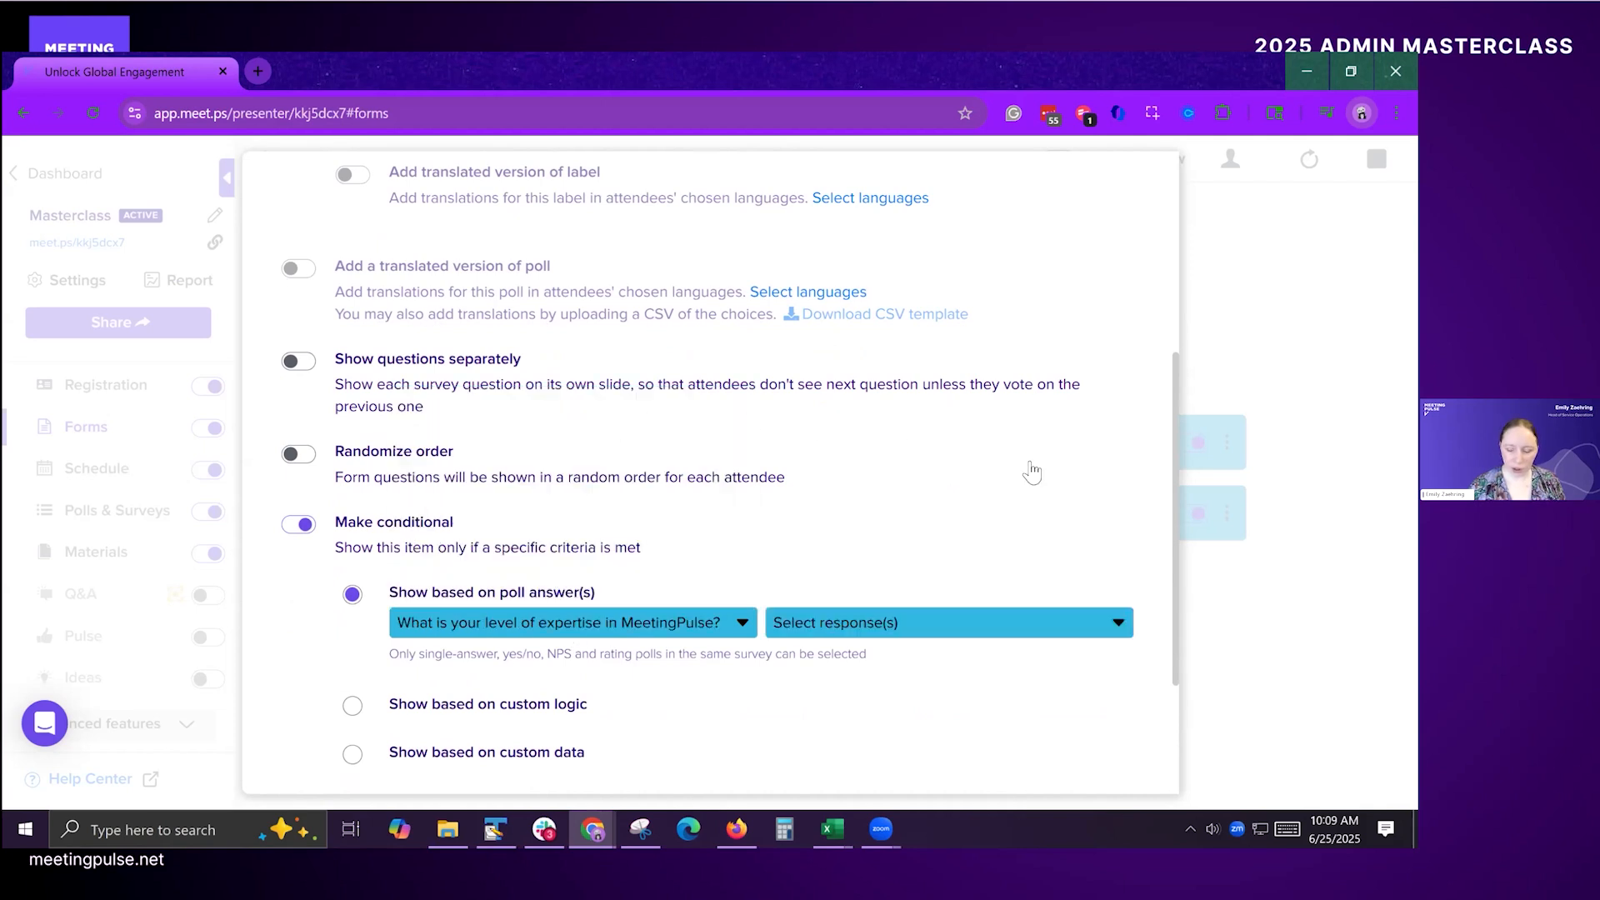
Step: Set Comfortable user and Expert as the responses that show the form, and save the form
left_click(969, 629)
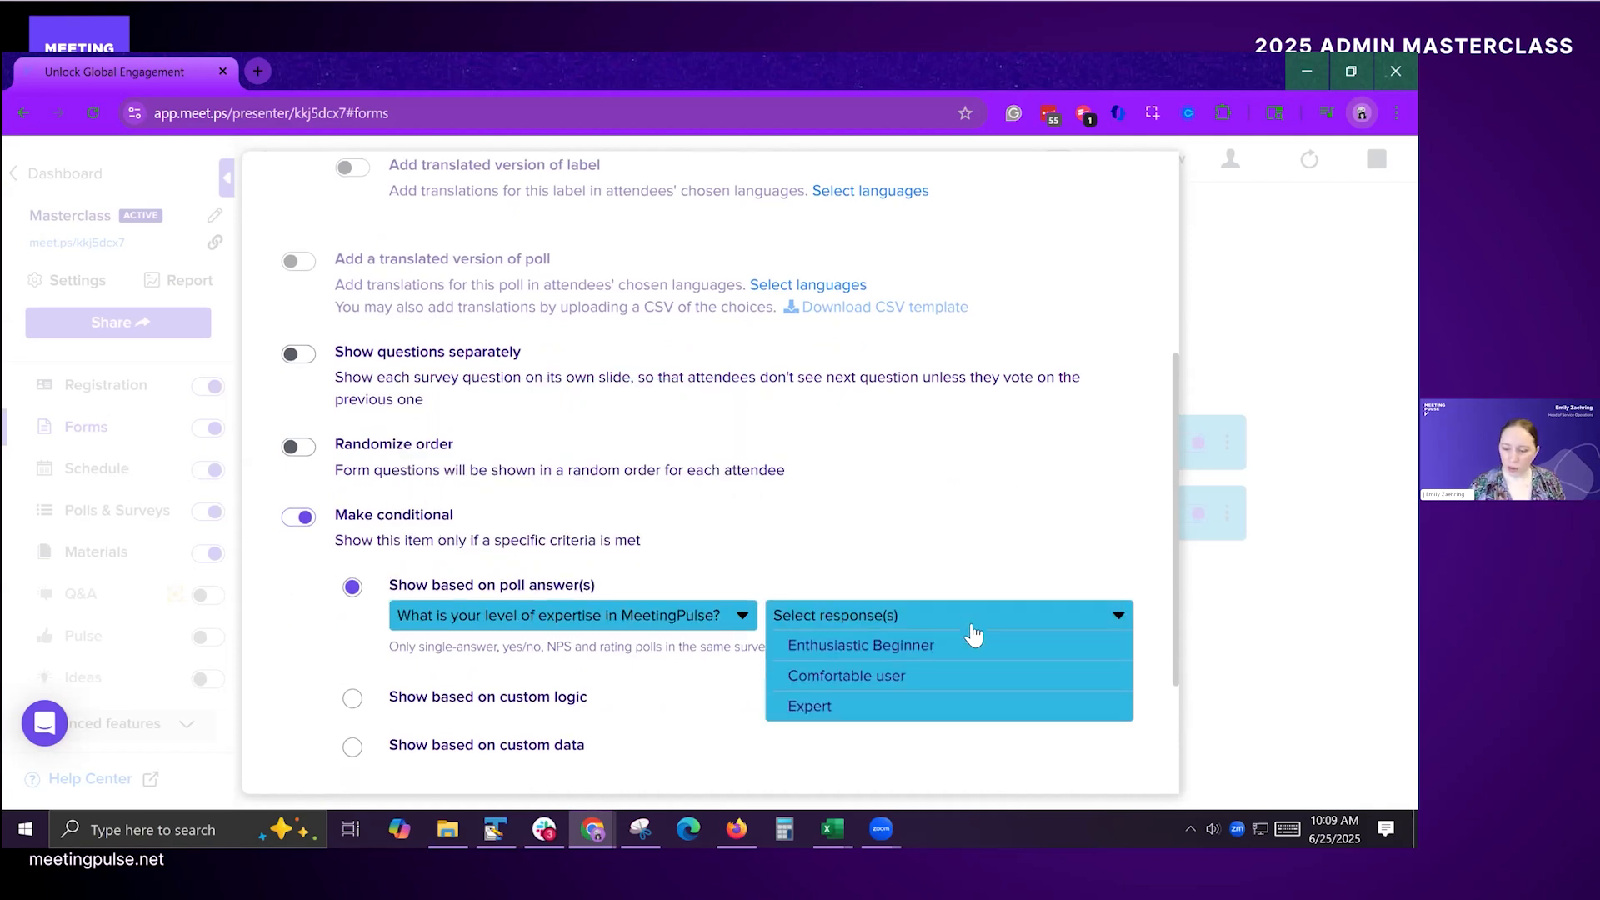
scroll(933, 613, "down", 1)
left_click(884, 590)
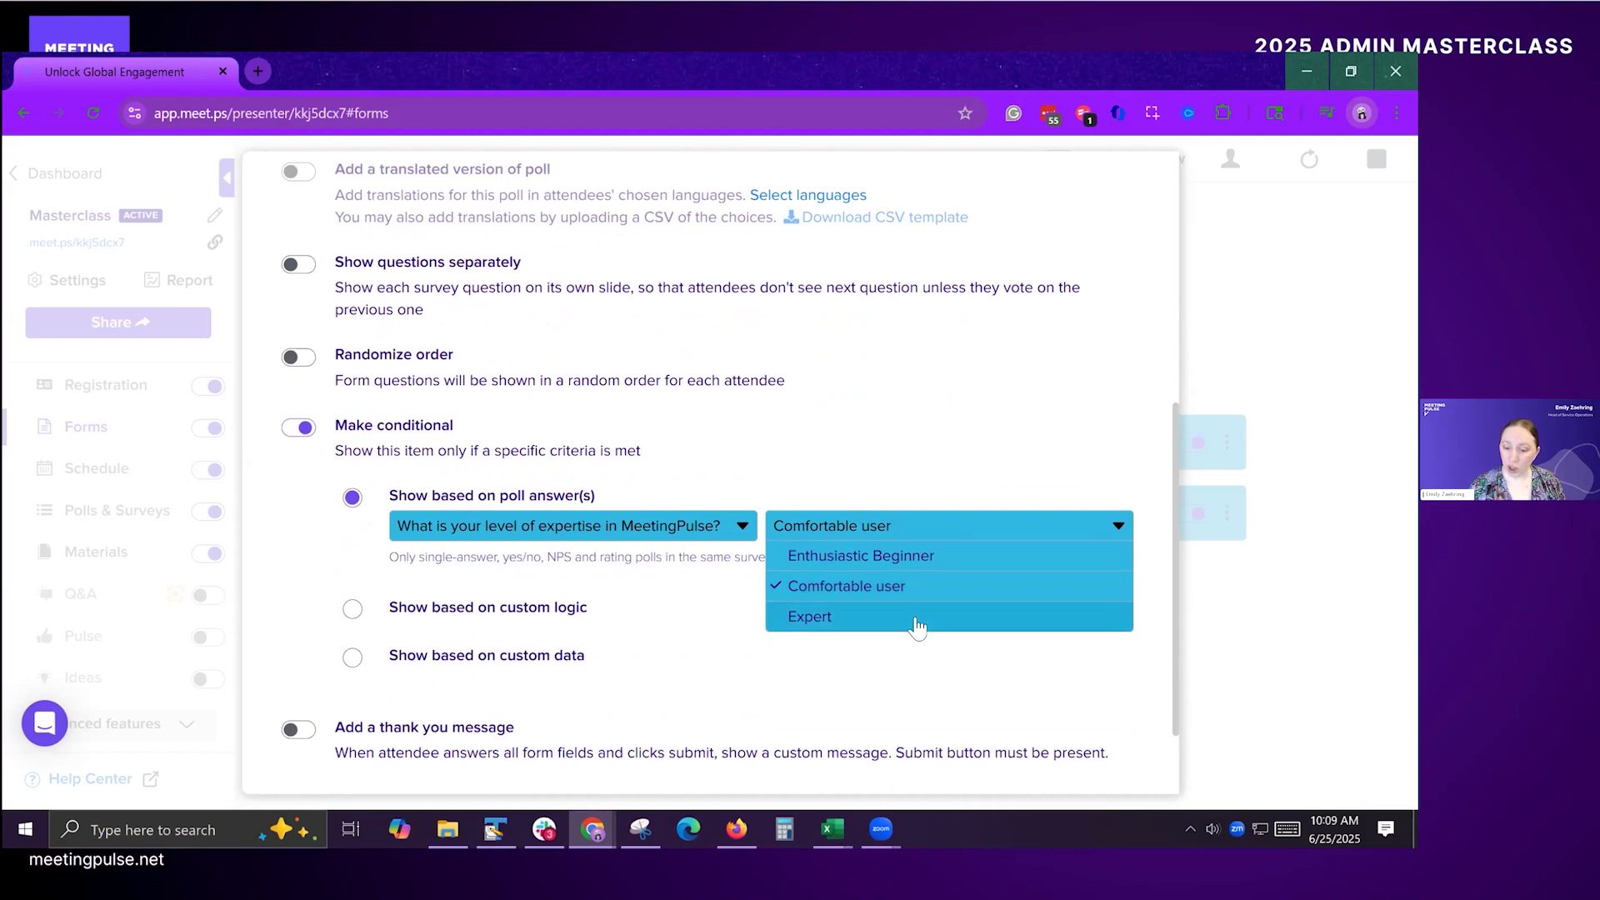
left_click(917, 621)
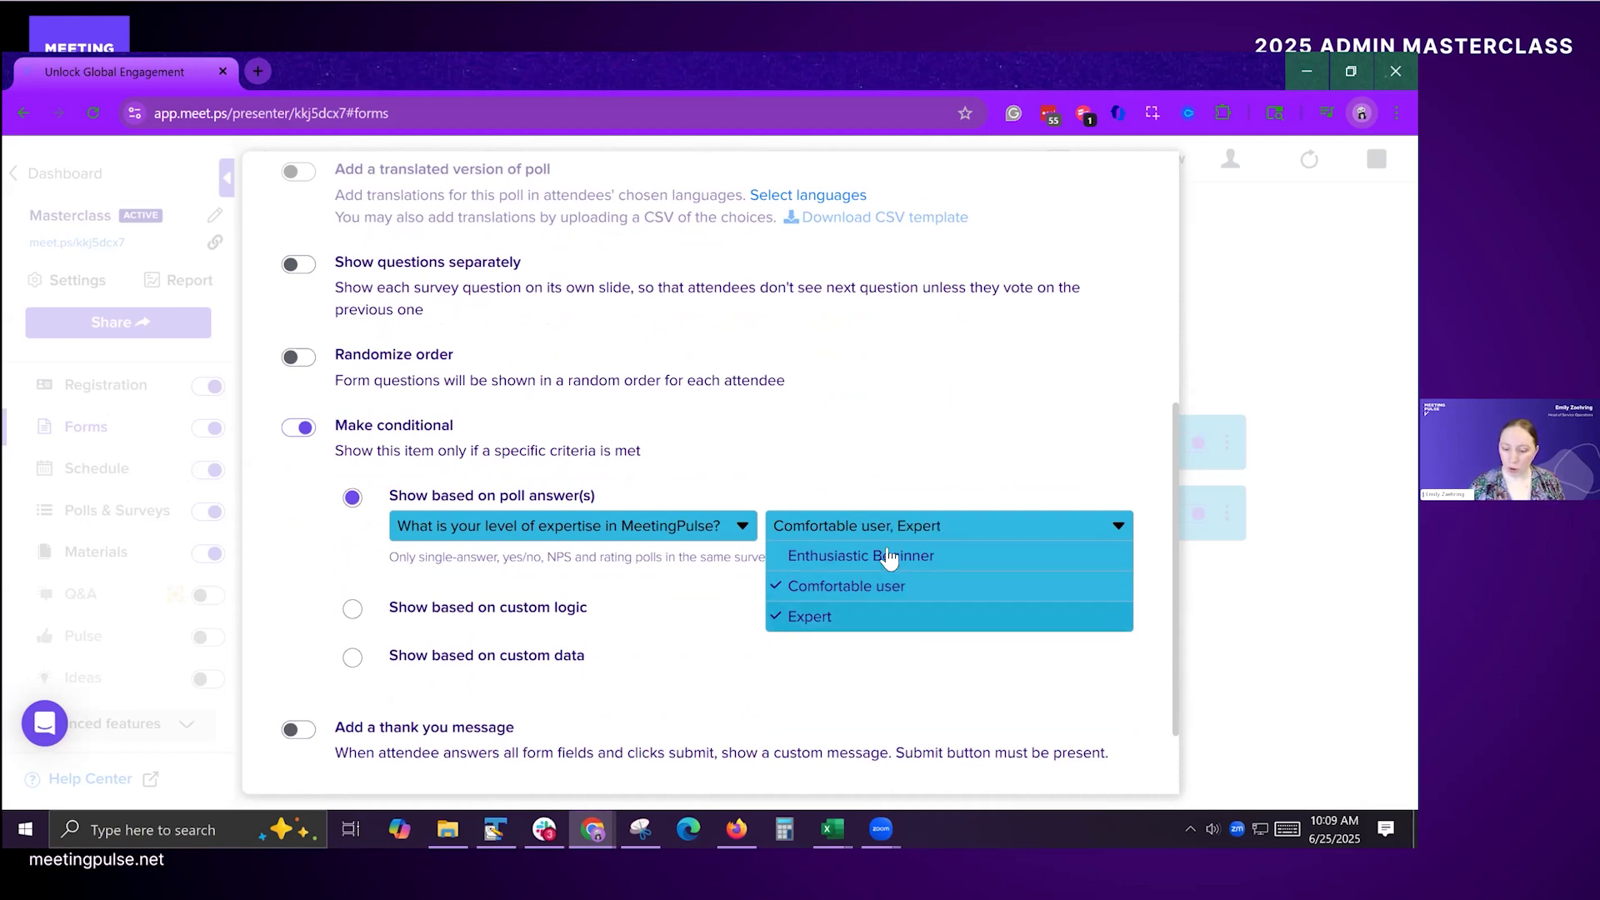
left_click(1055, 527)
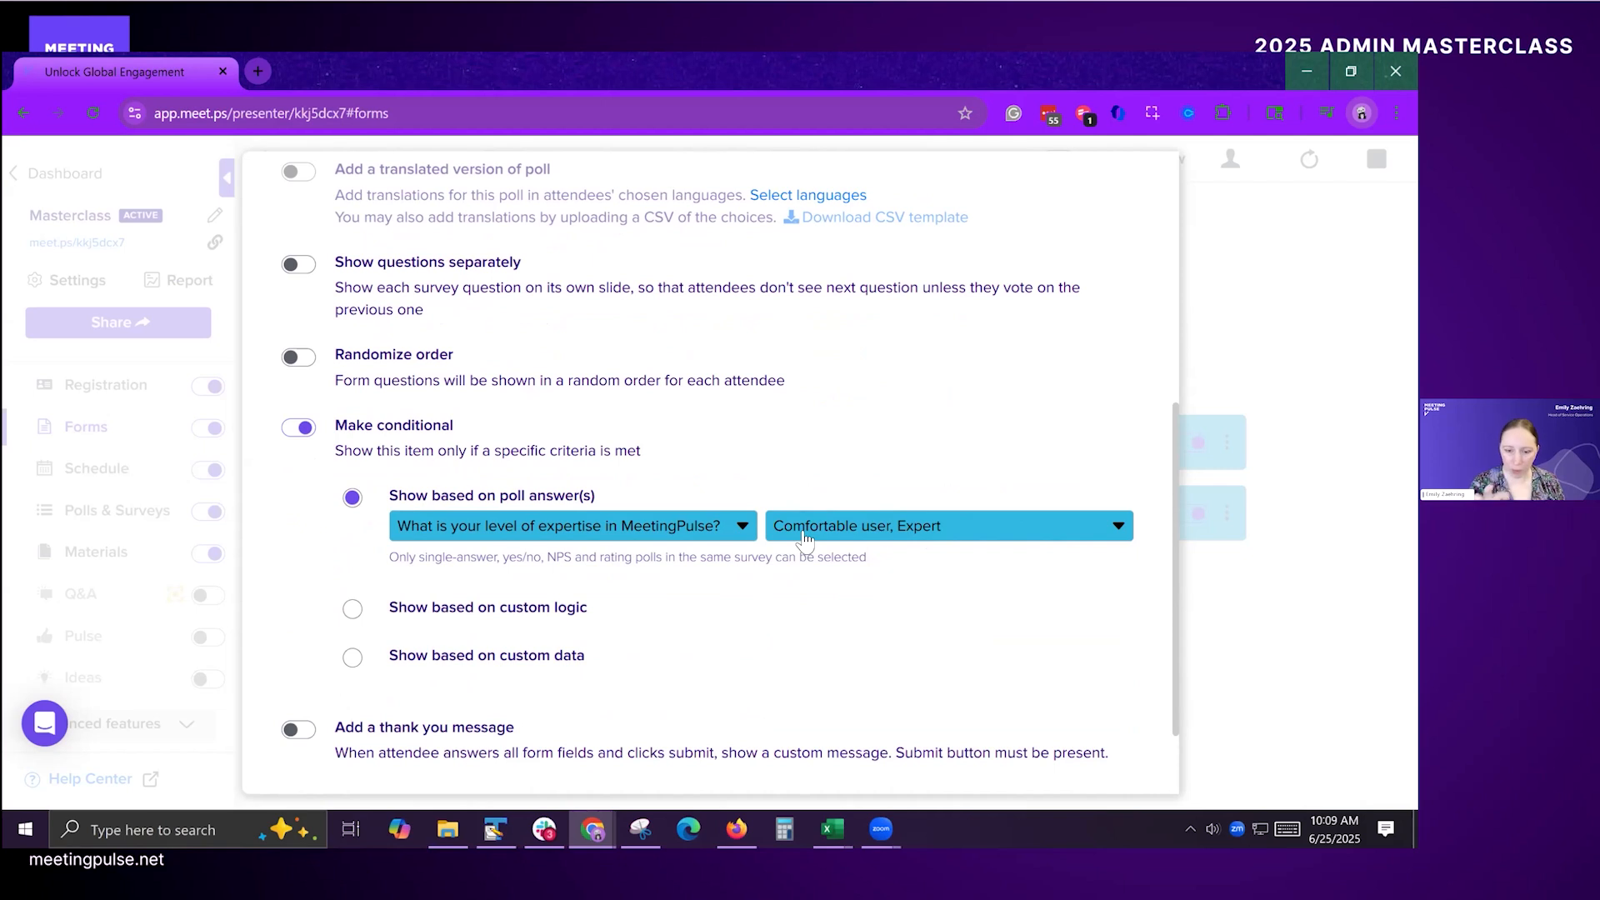
scroll(757, 562, "down", 2)
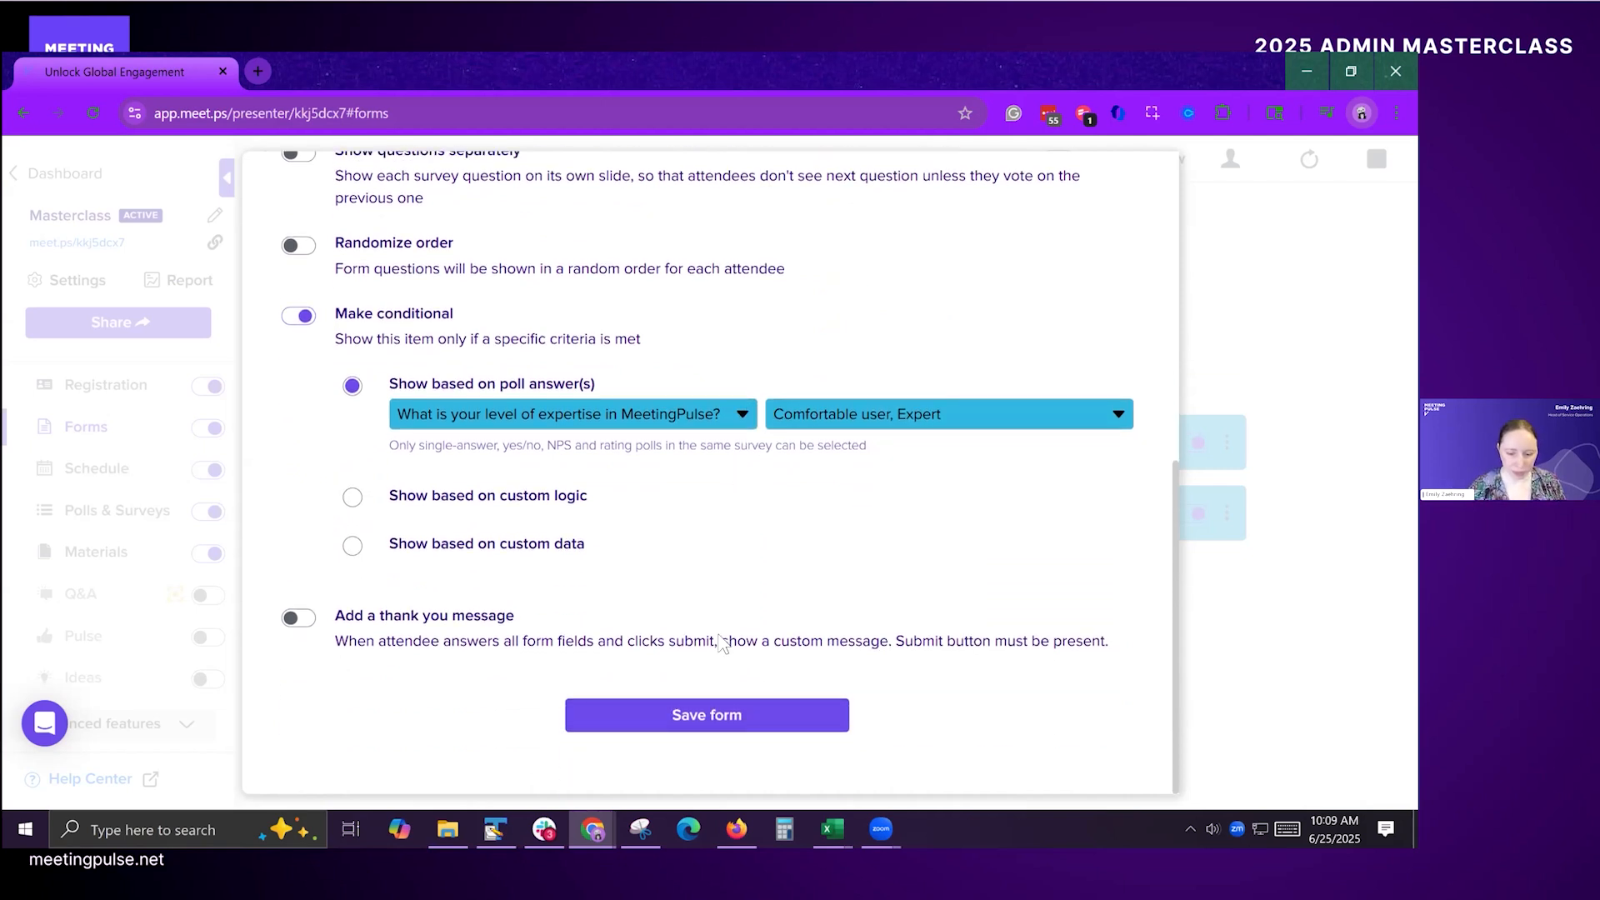
left_click(698, 716)
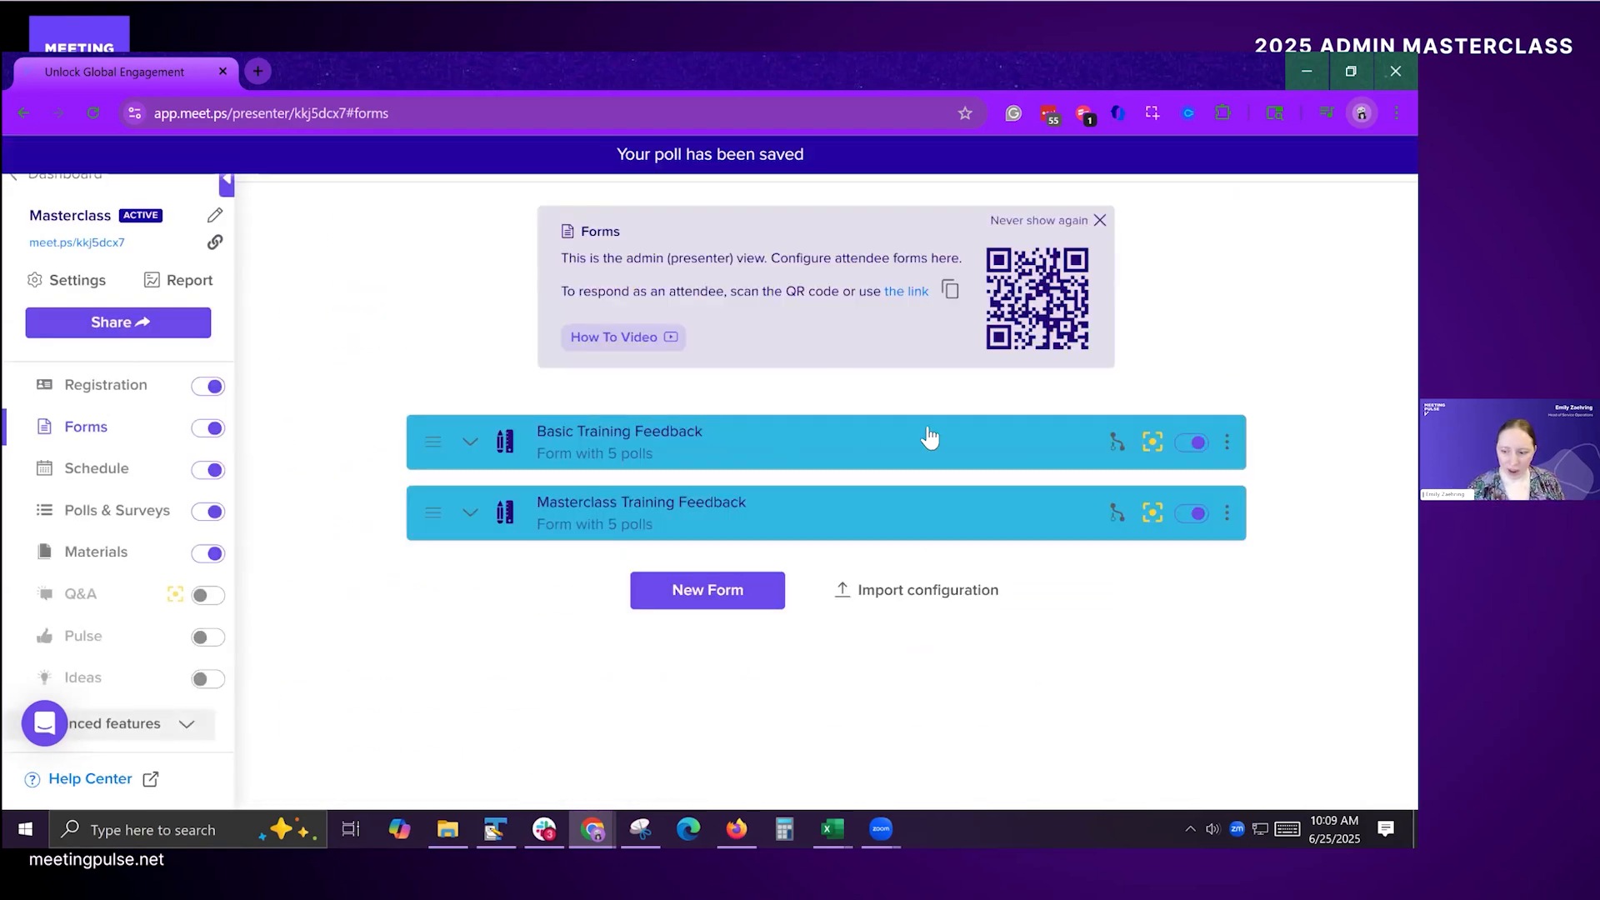
Step: Check the feedback forms offered in the attendee navigation bar, and return to the presenter's forms list
key("alt+Tab")
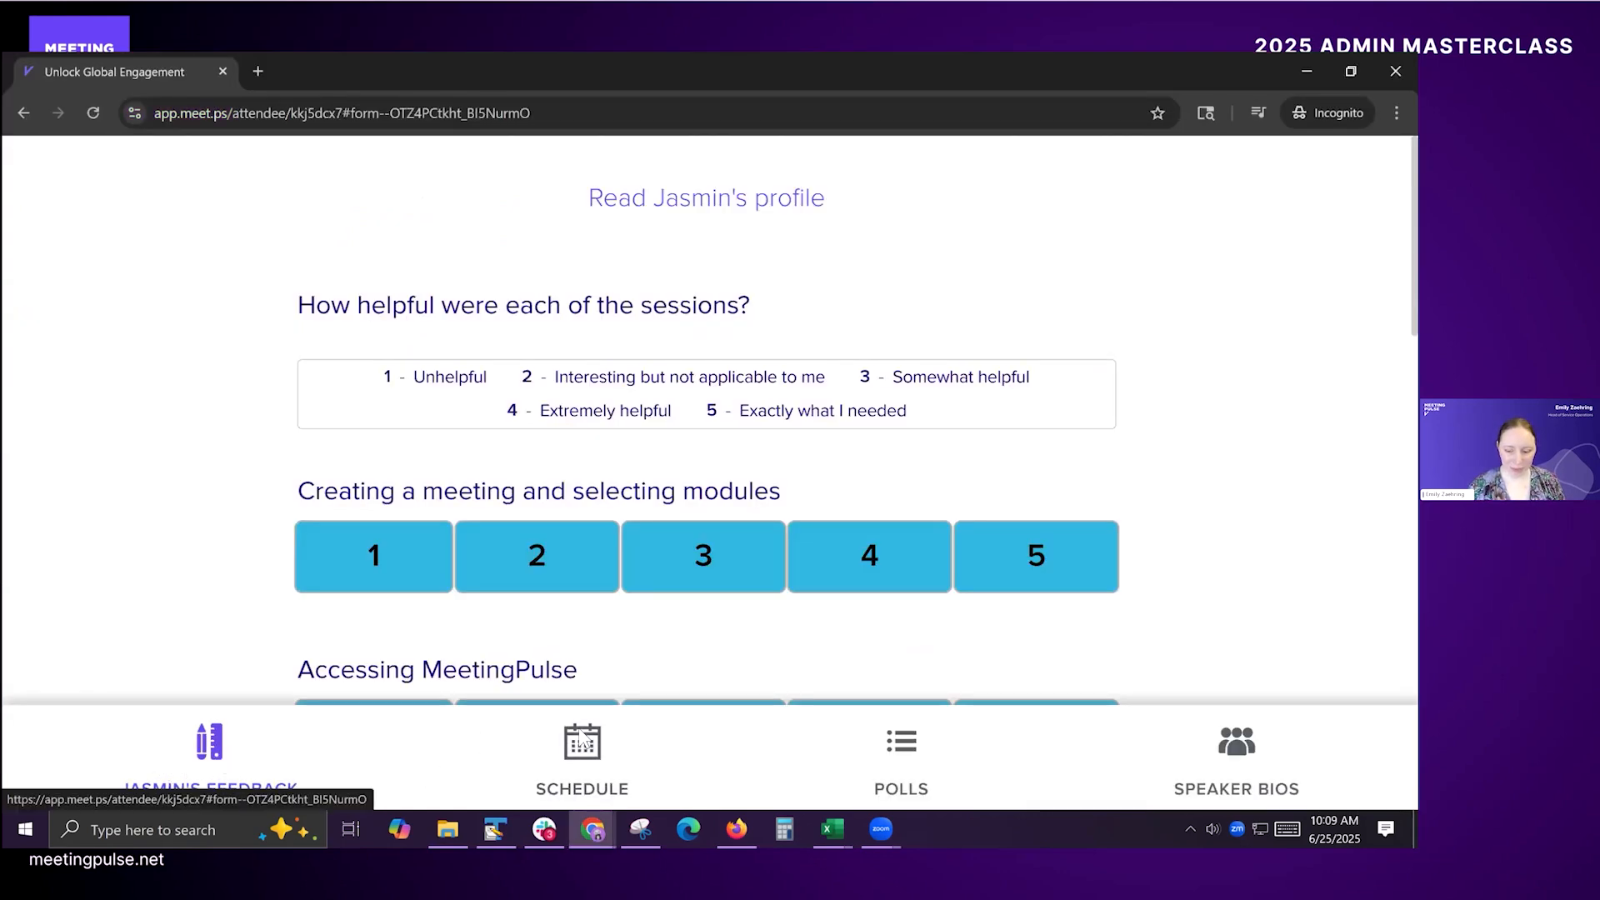
key("alt+Tab")
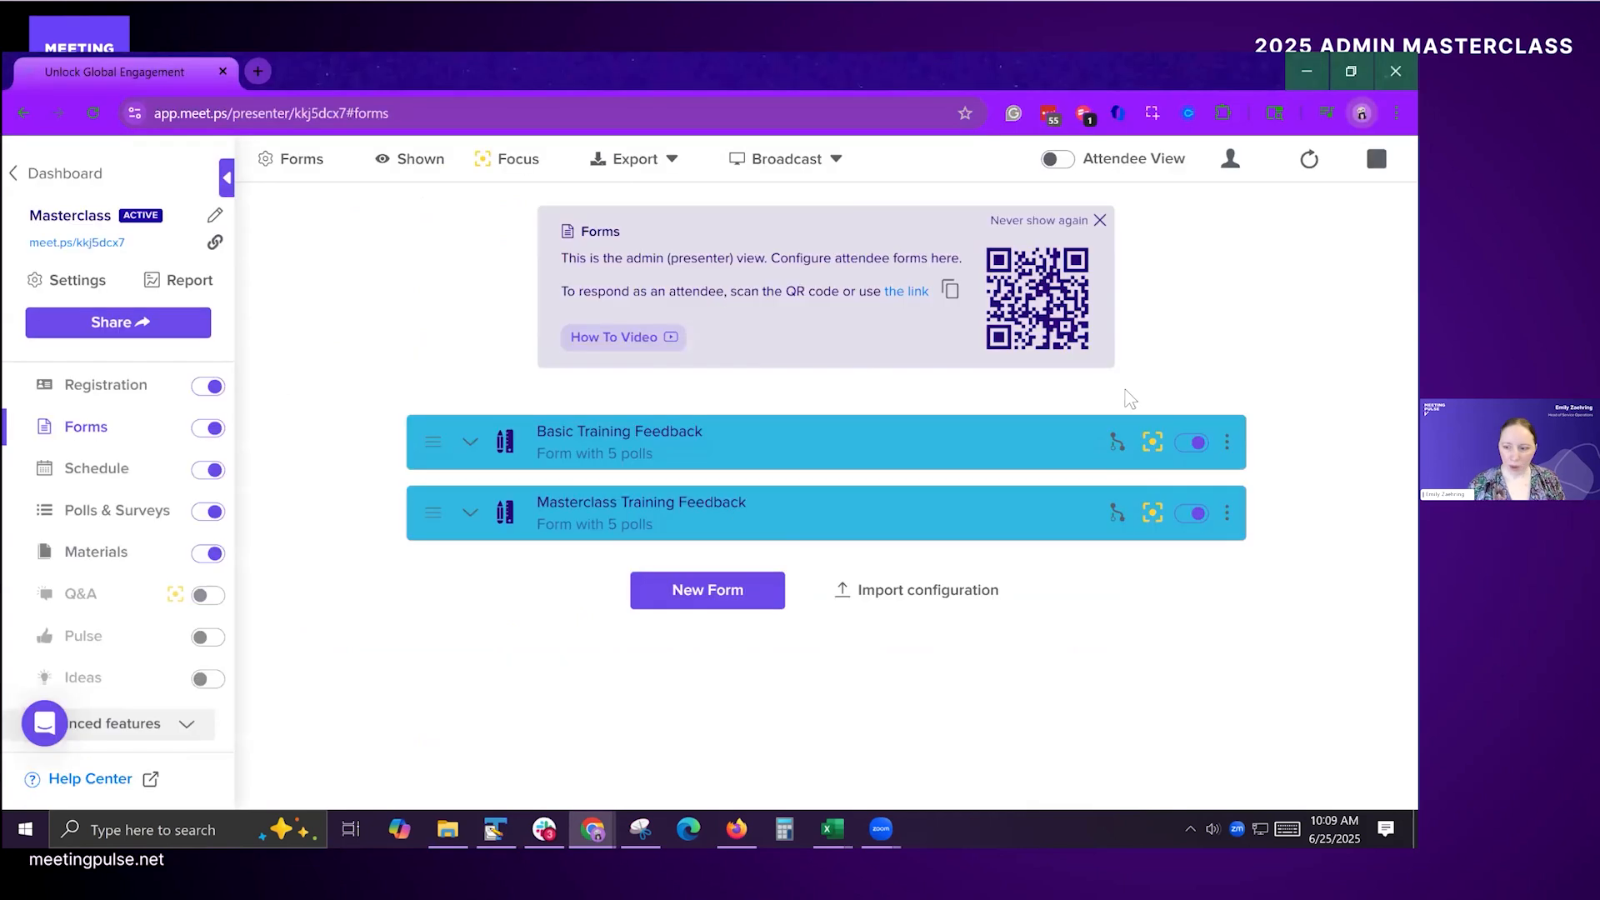
mouse_move(1120, 513)
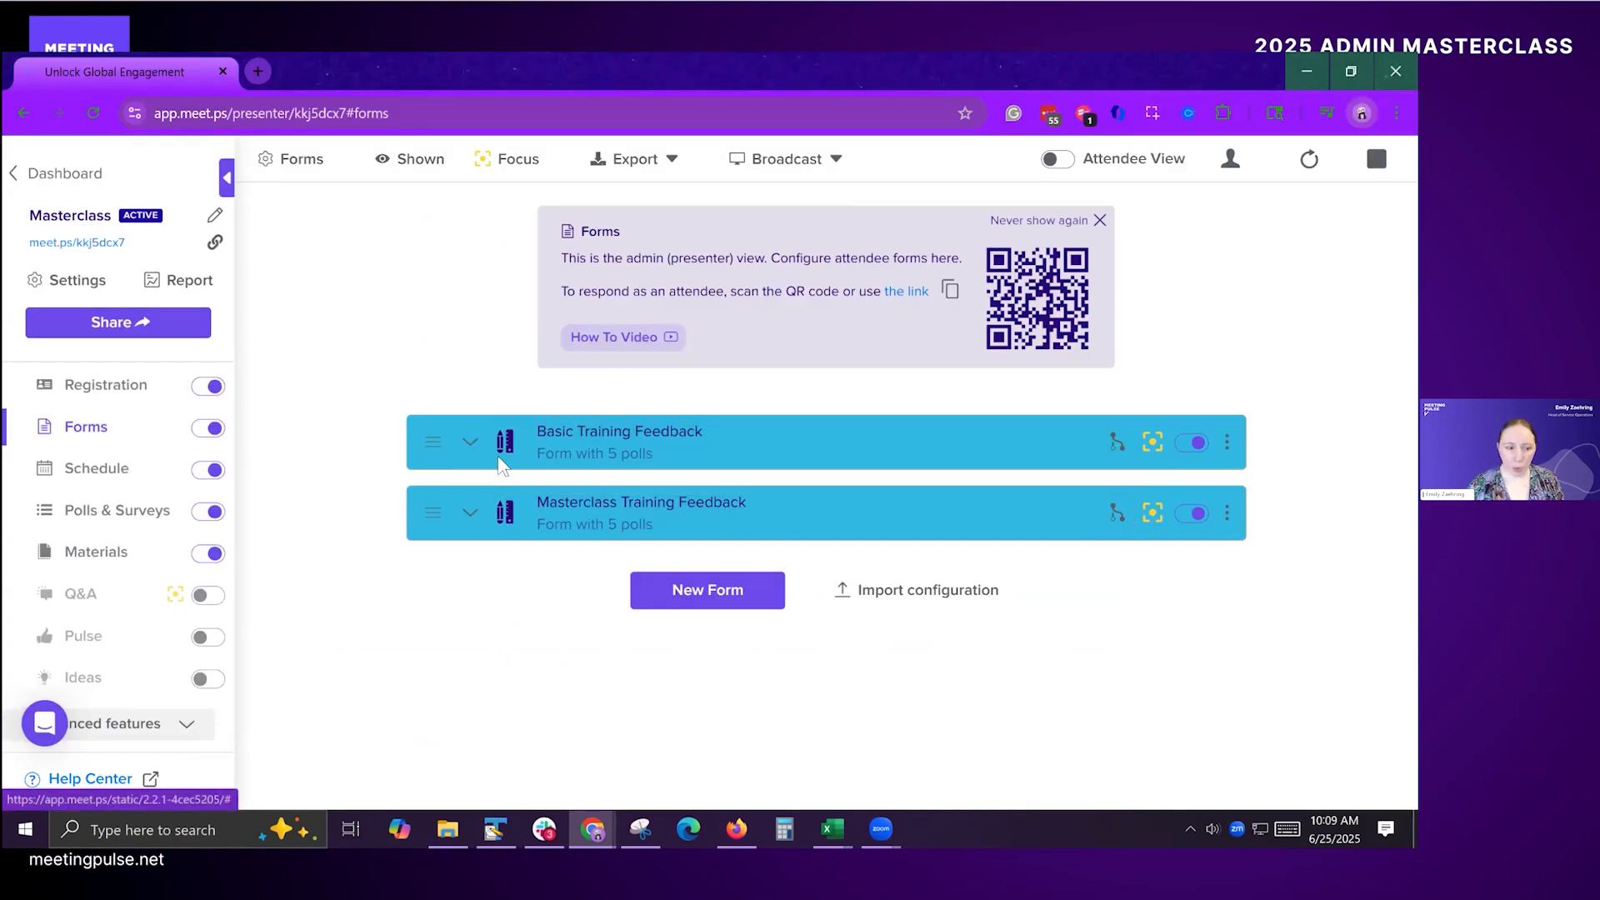
Step: Open the visualization settings from the registration module and turn on Show Results by team
left_click(101, 390)
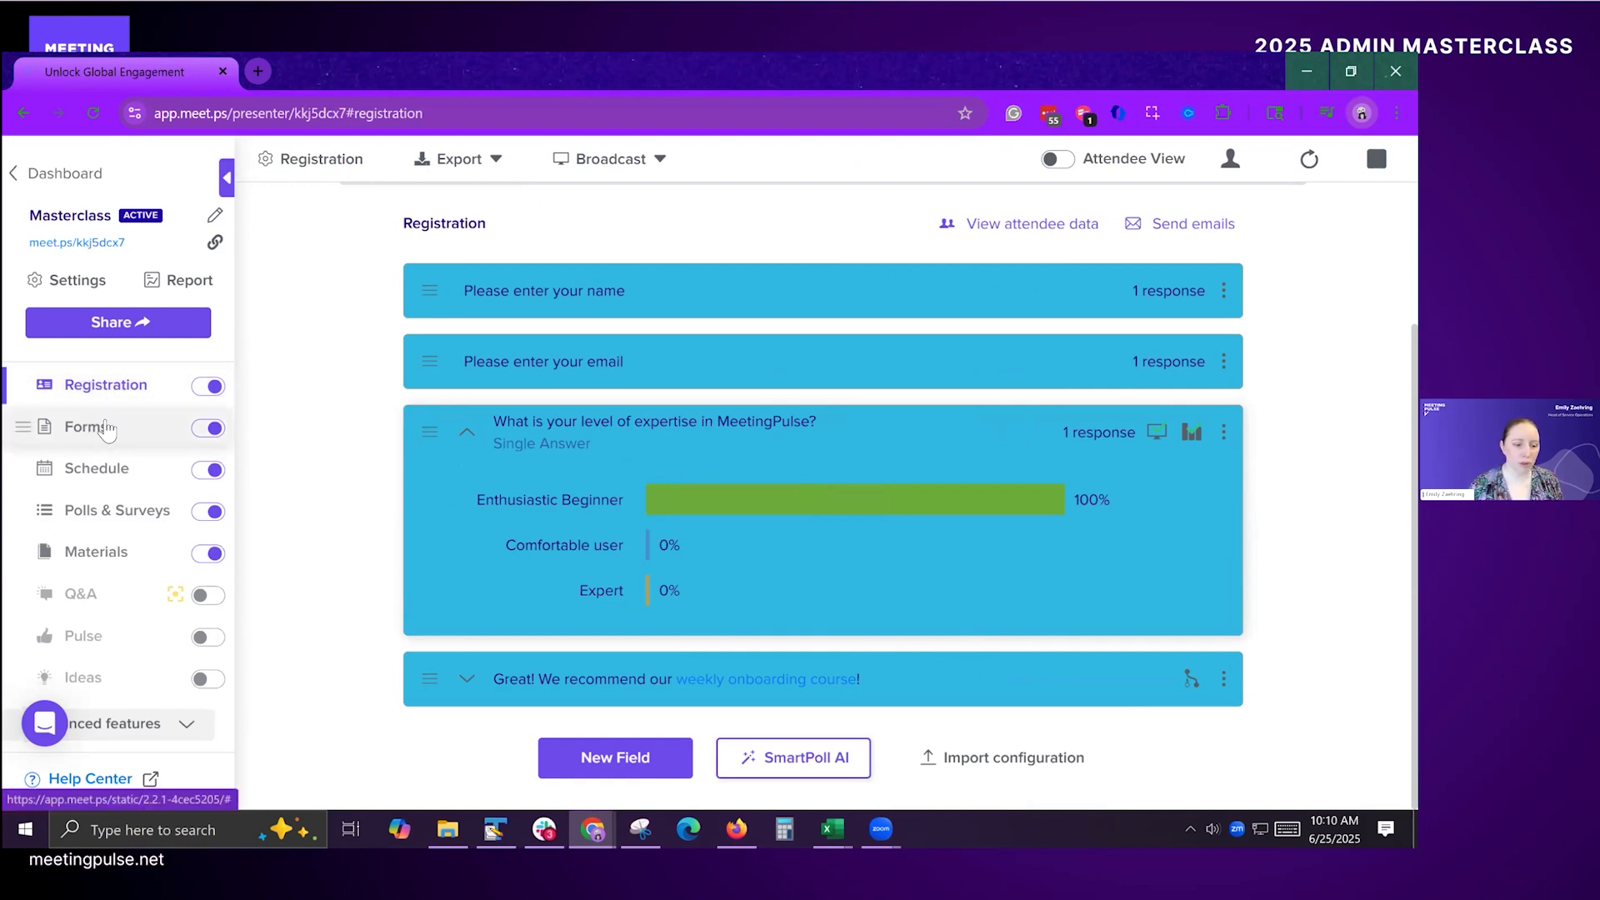
left_click(642, 160)
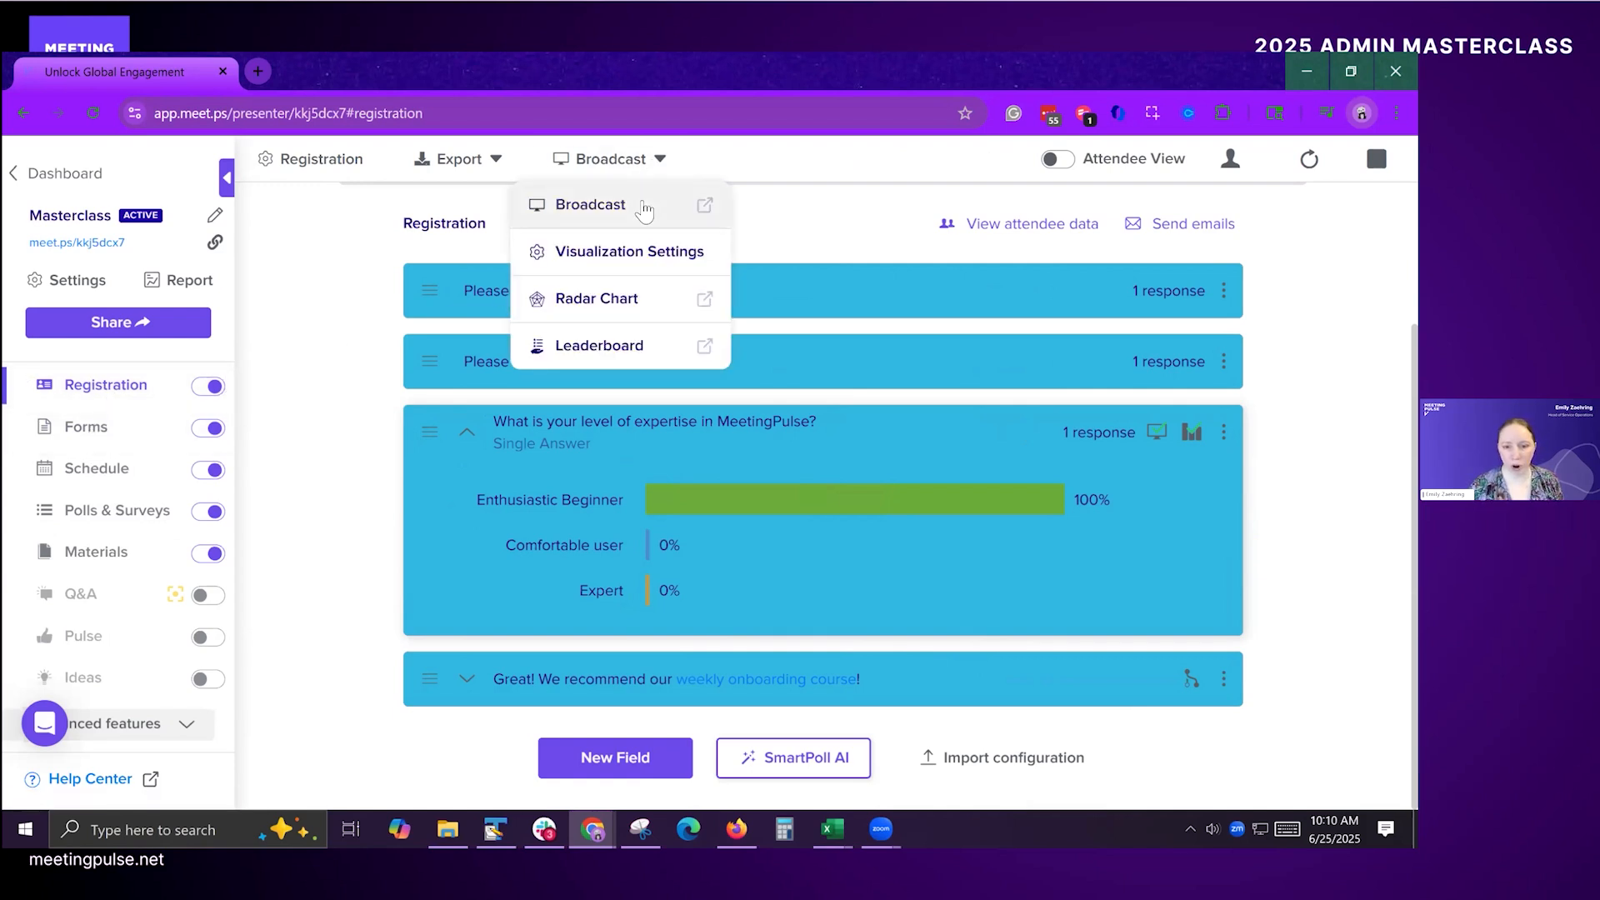
left_click(642, 260)
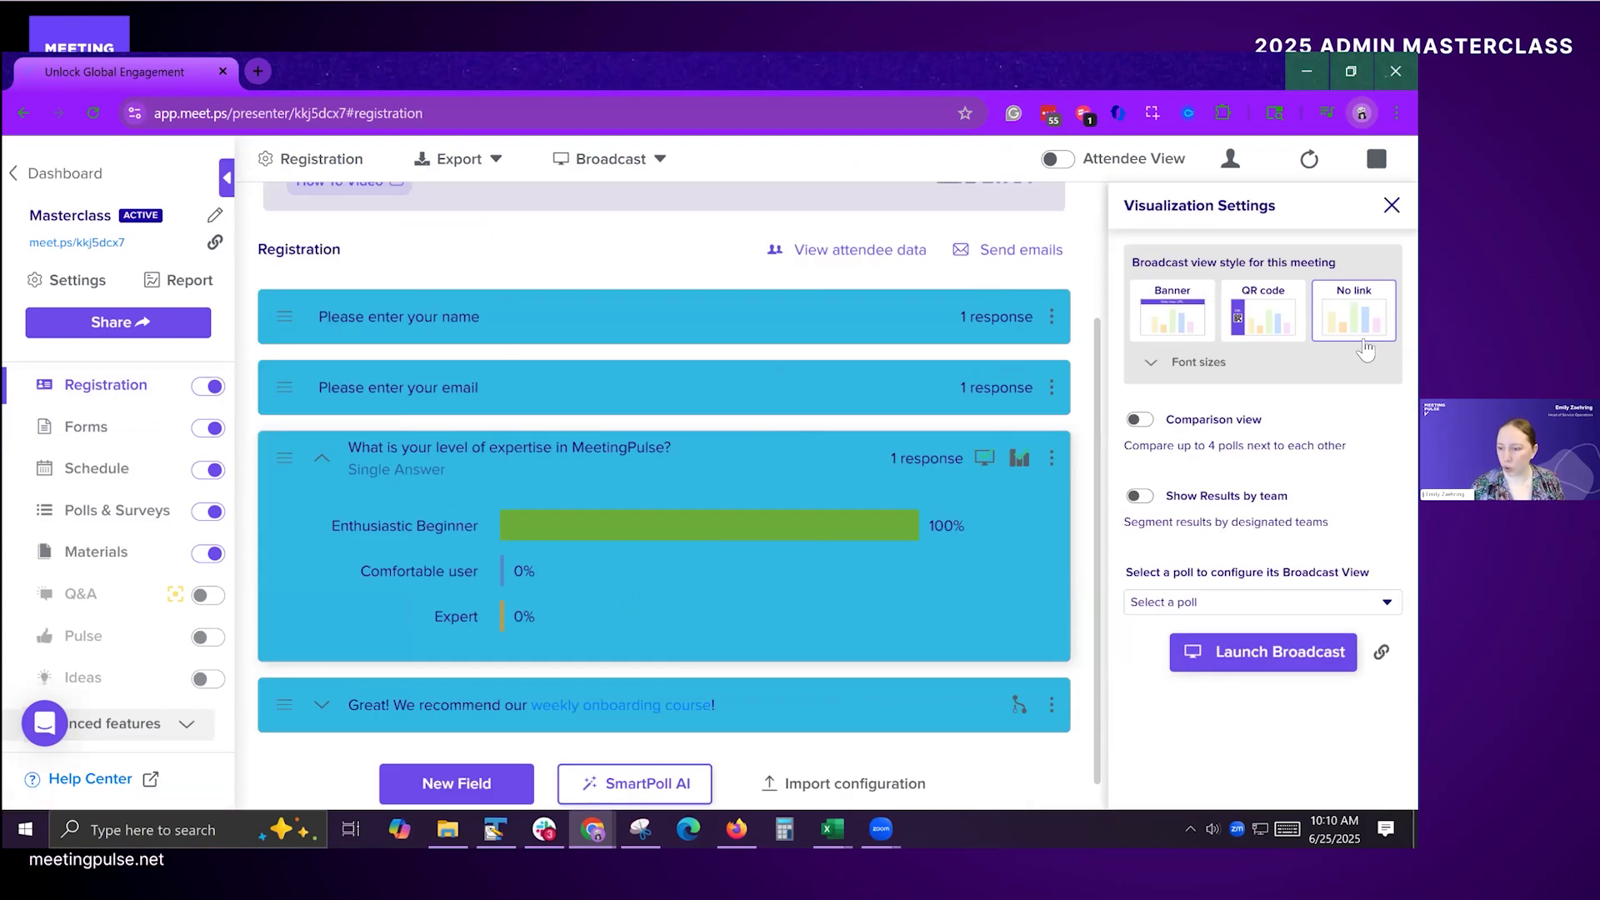
left_click(1139, 496)
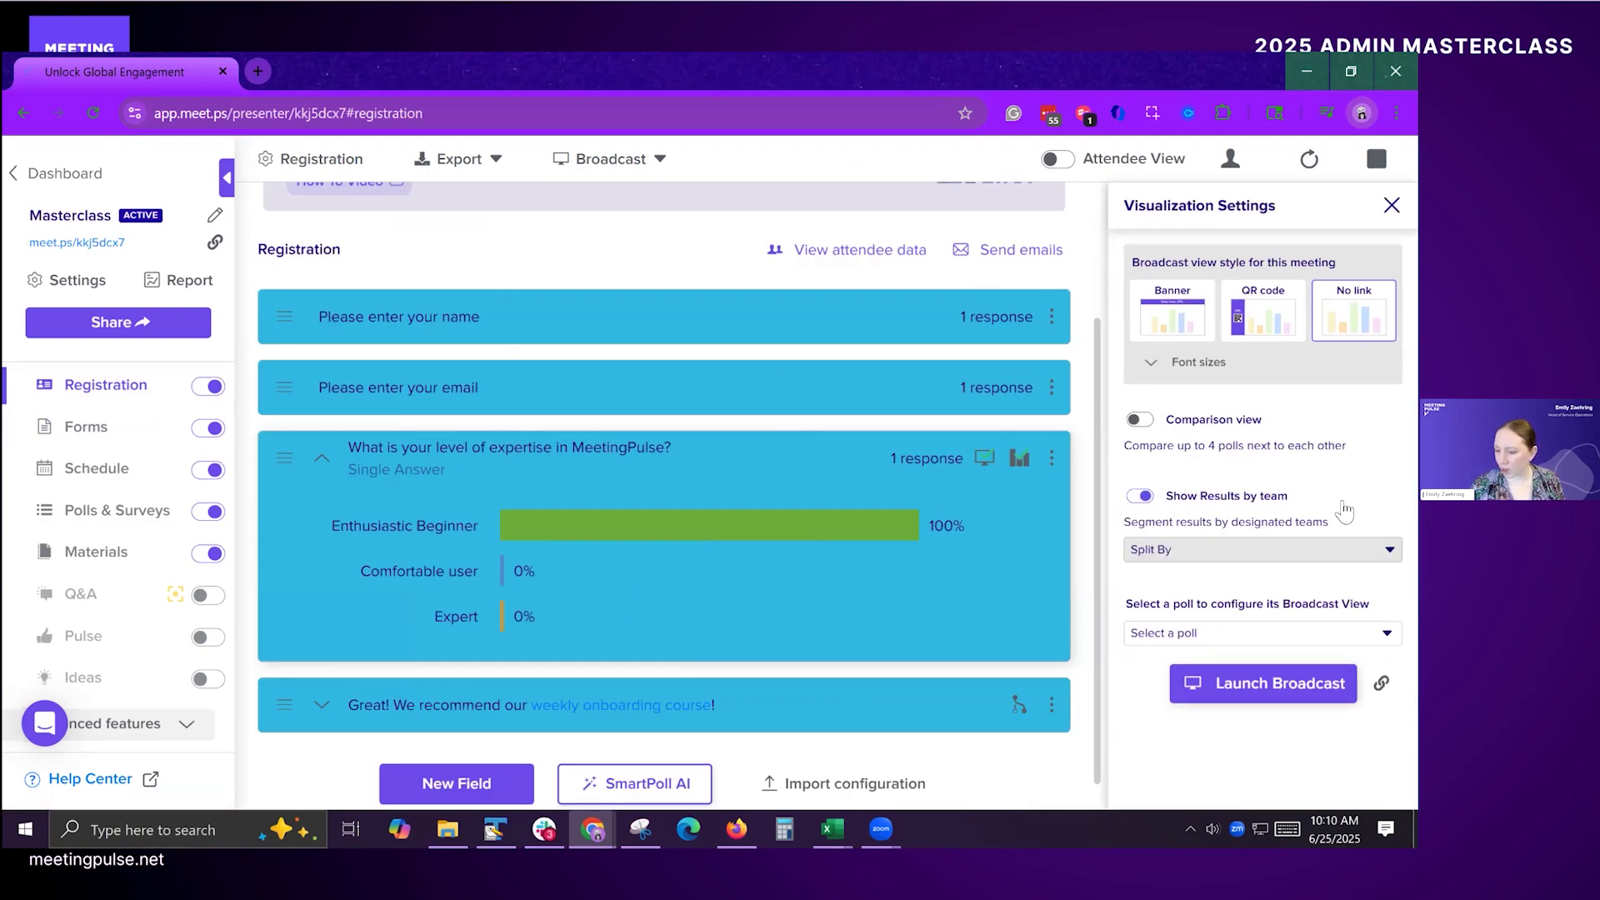
Step: Split the team results by poll answer using the MeetingPulse expertise question, and close the visualization settings
left_click(1246, 551)
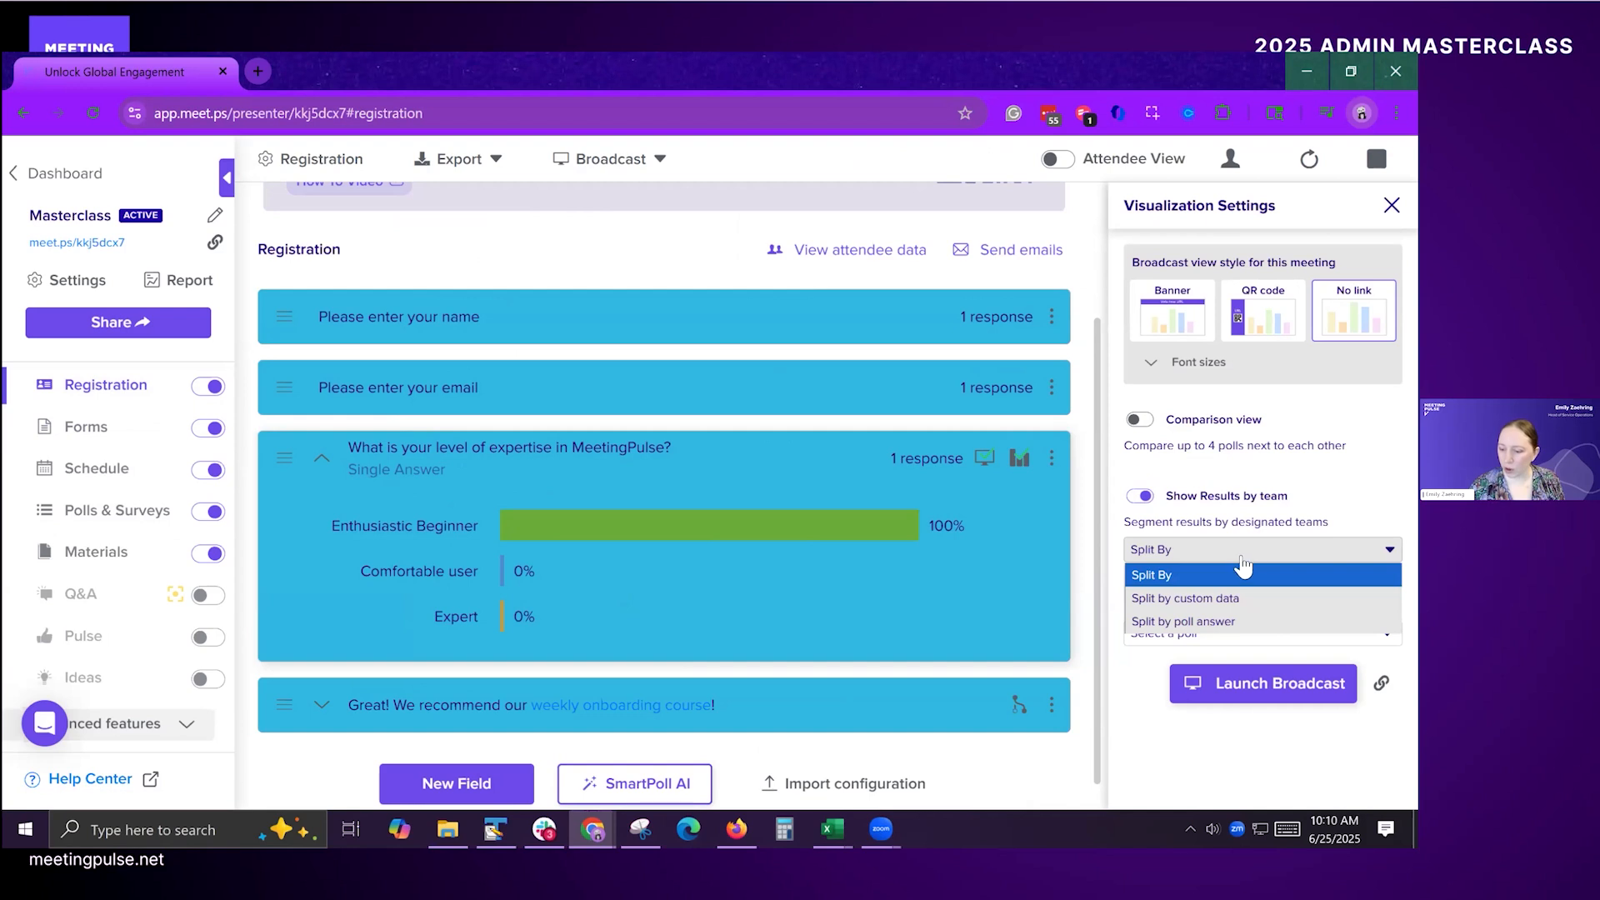
left_click(1240, 621)
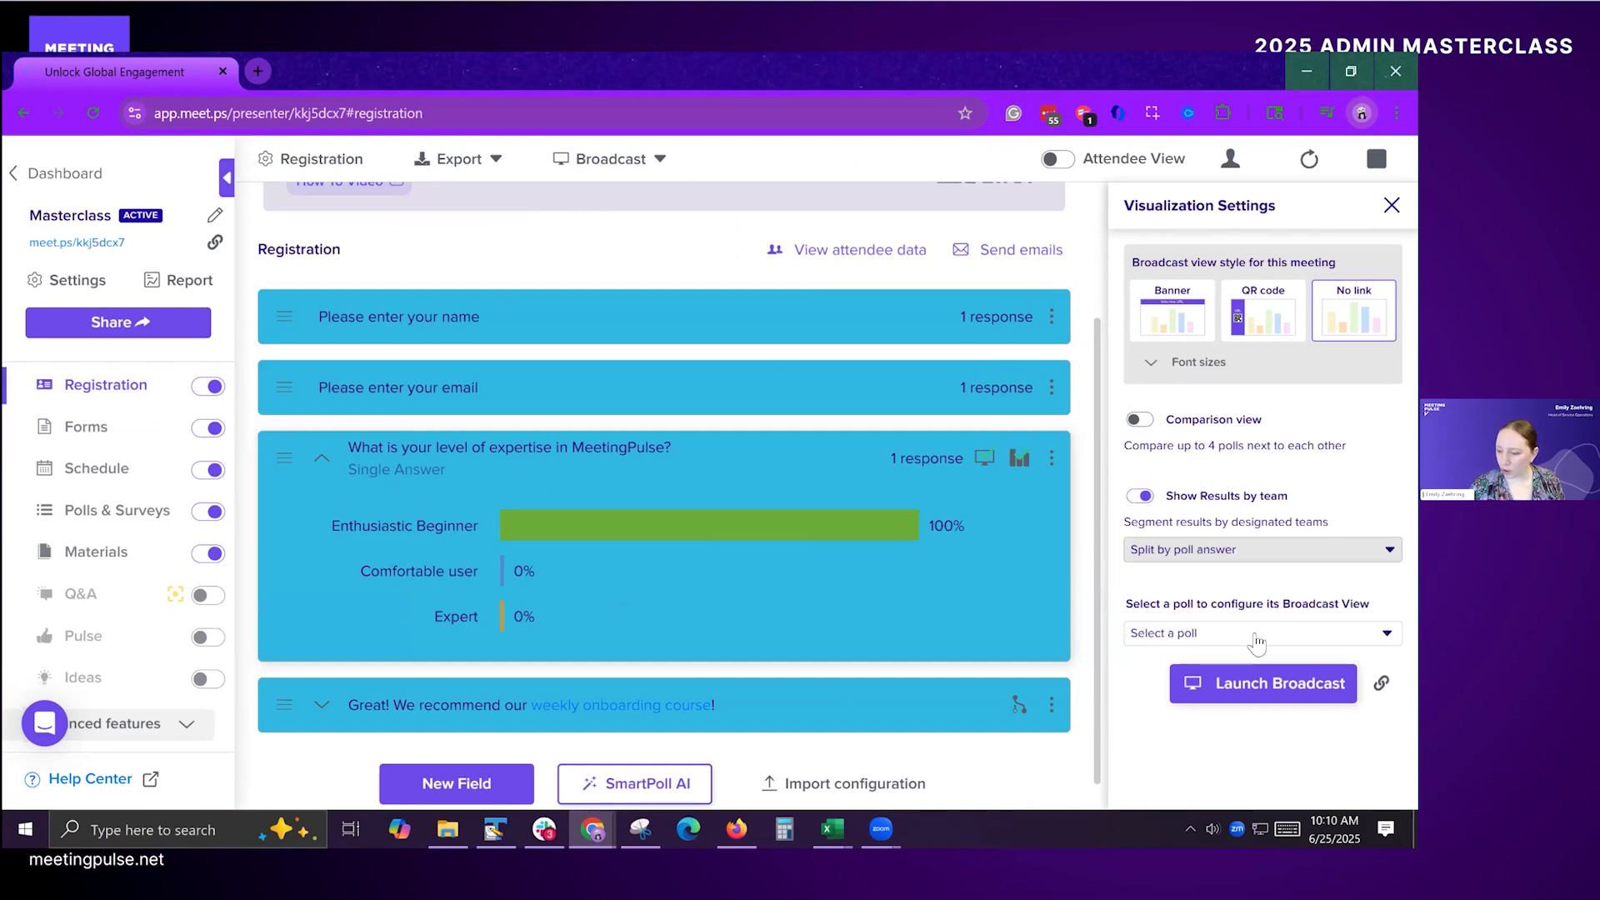
left_click(1253, 607)
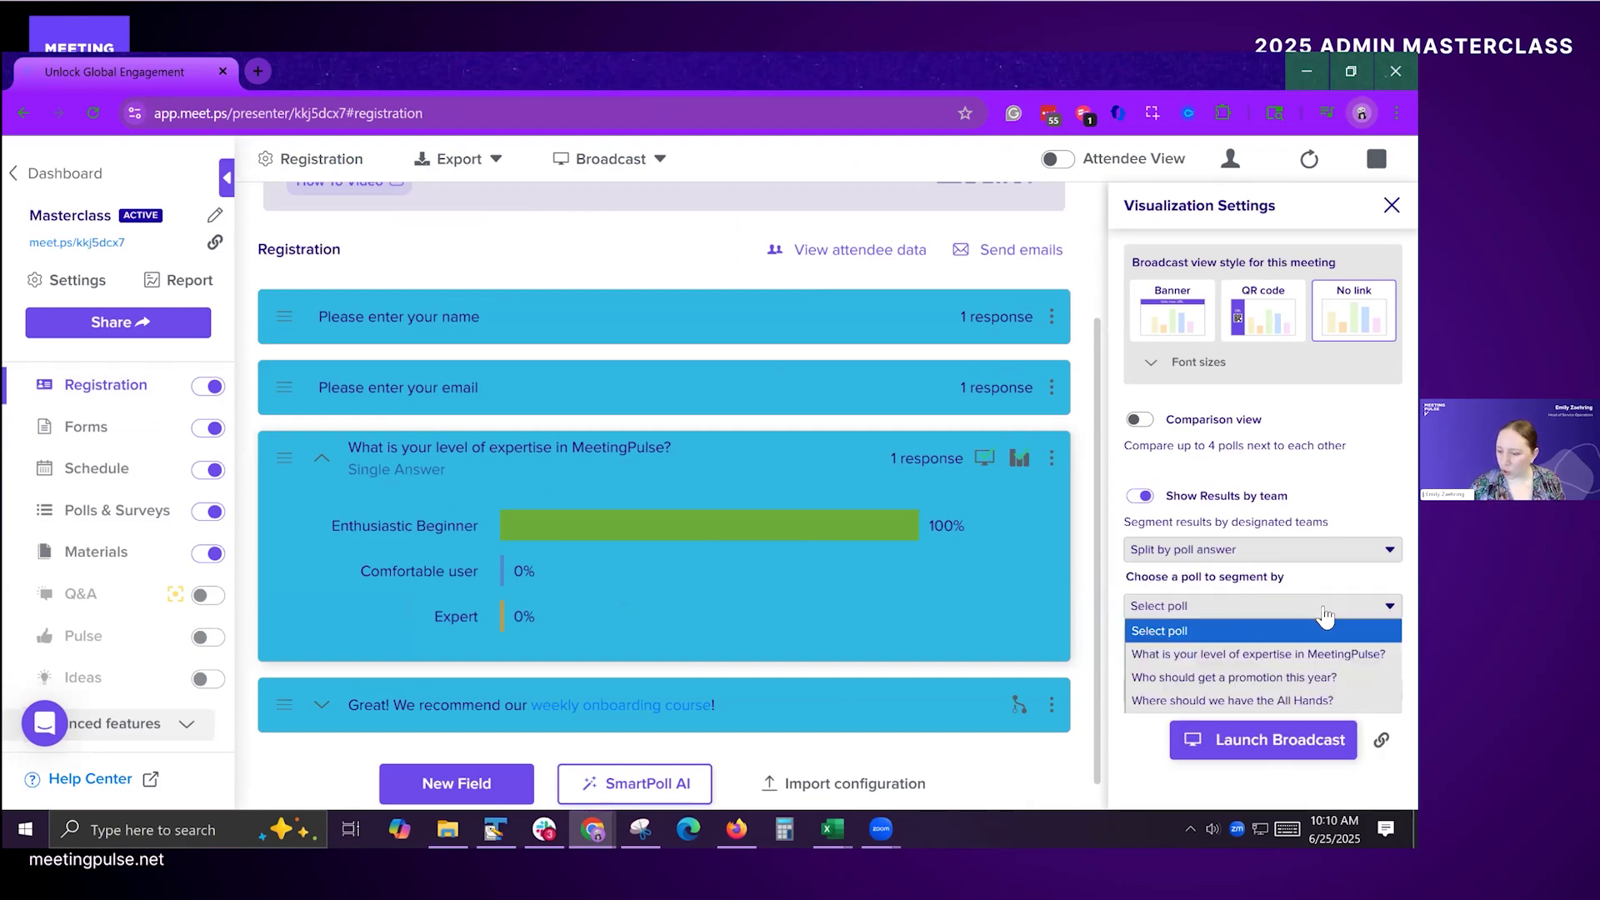
left_click(1290, 655)
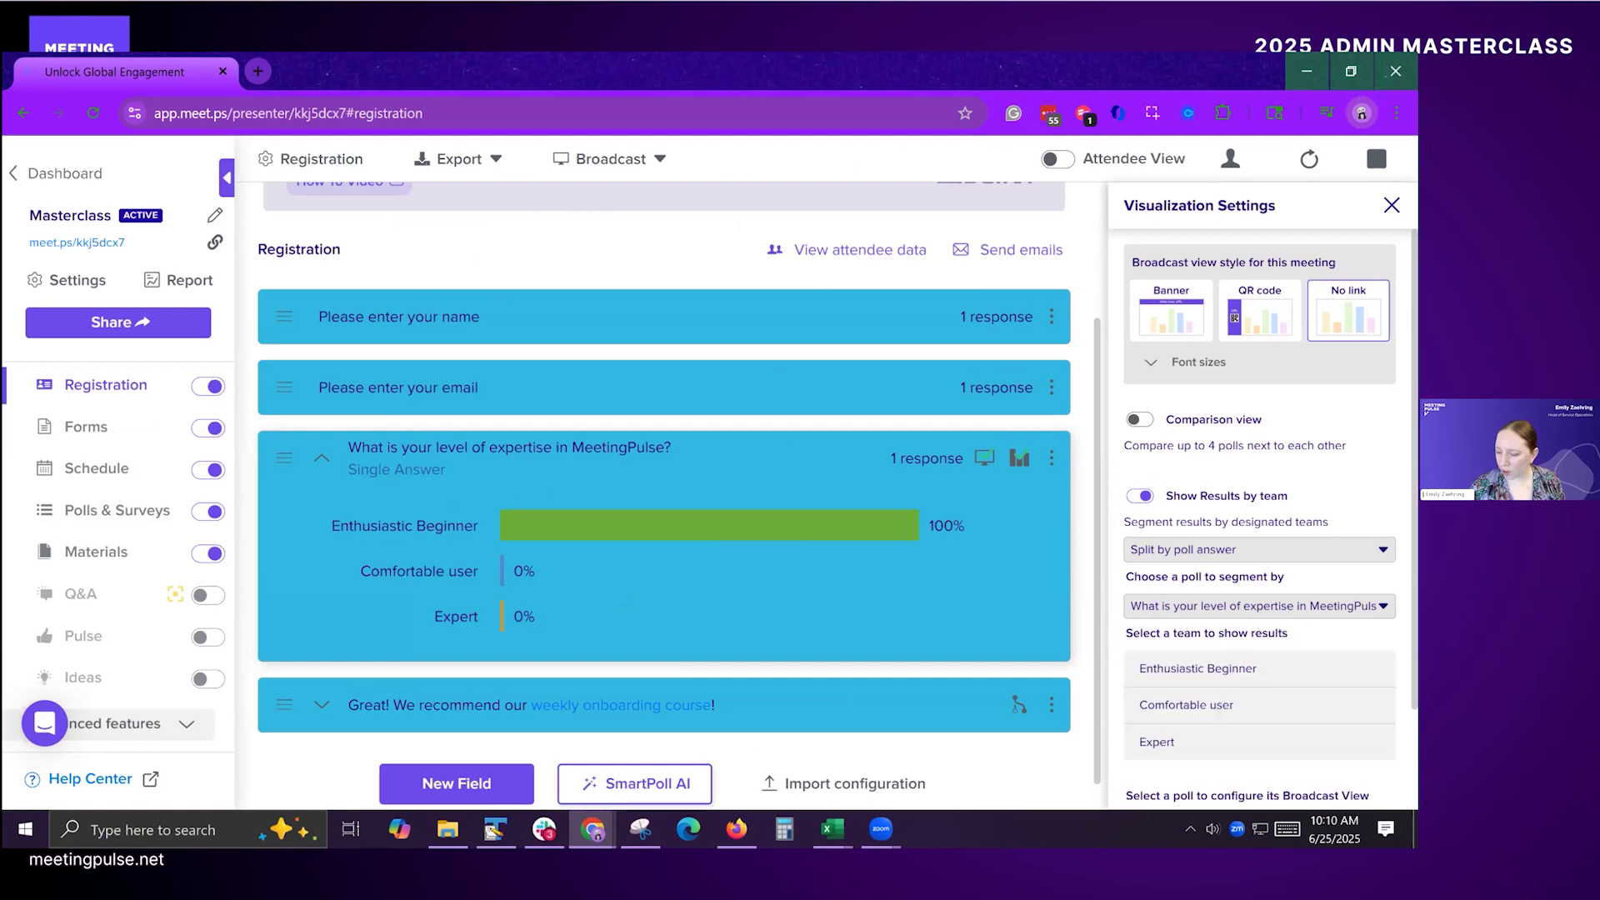
scroll(1200, 750, "down", 1)
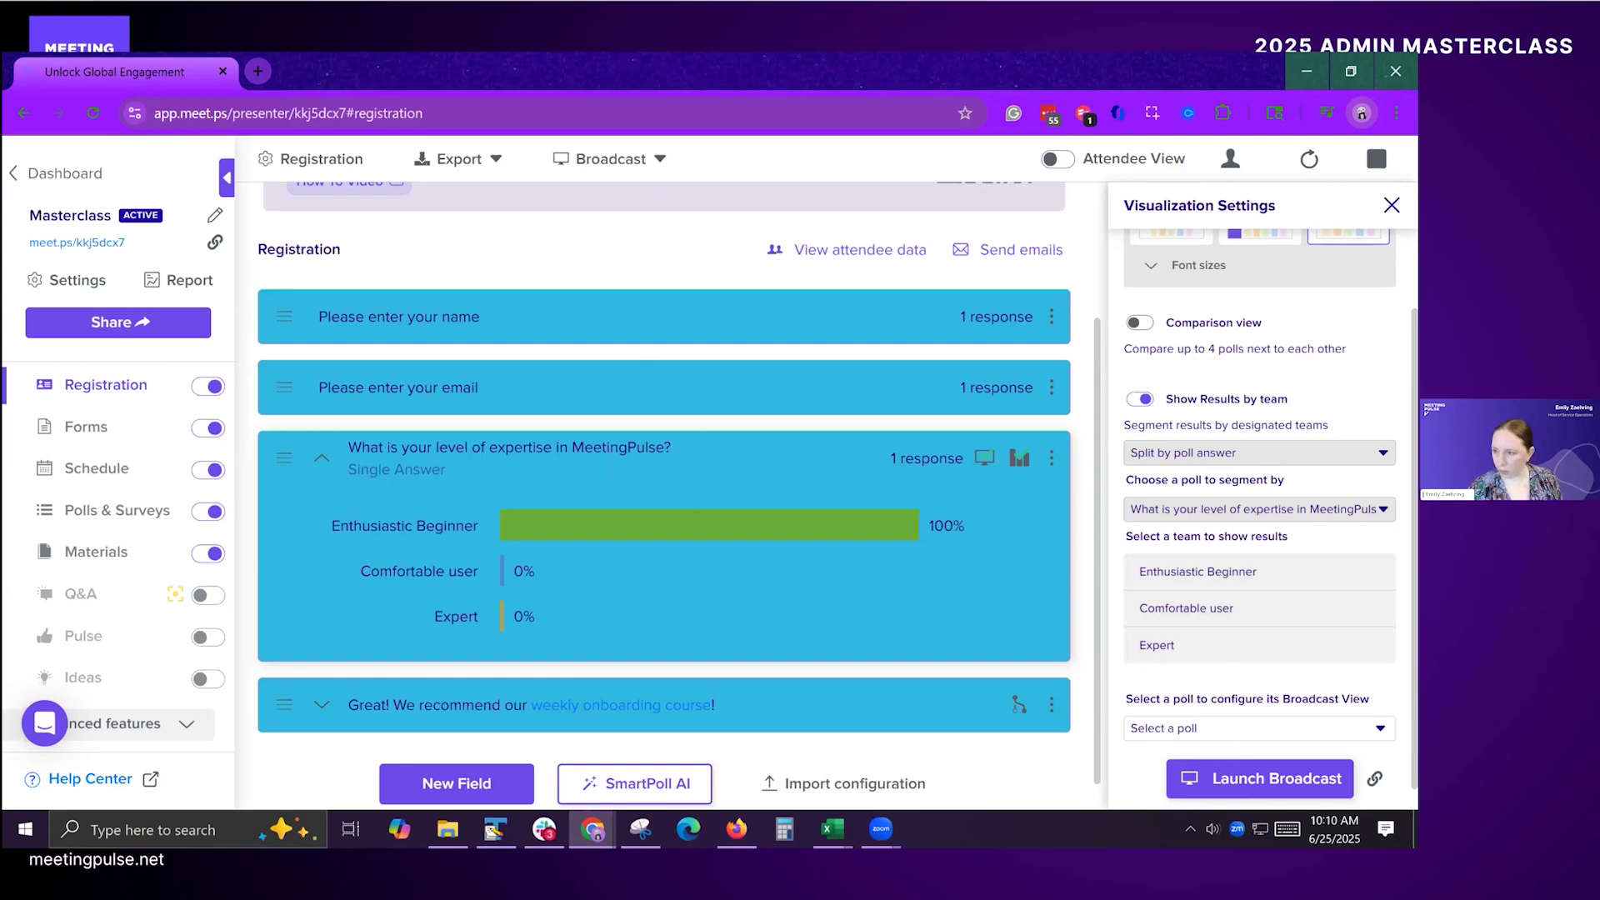
left_click(1392, 205)
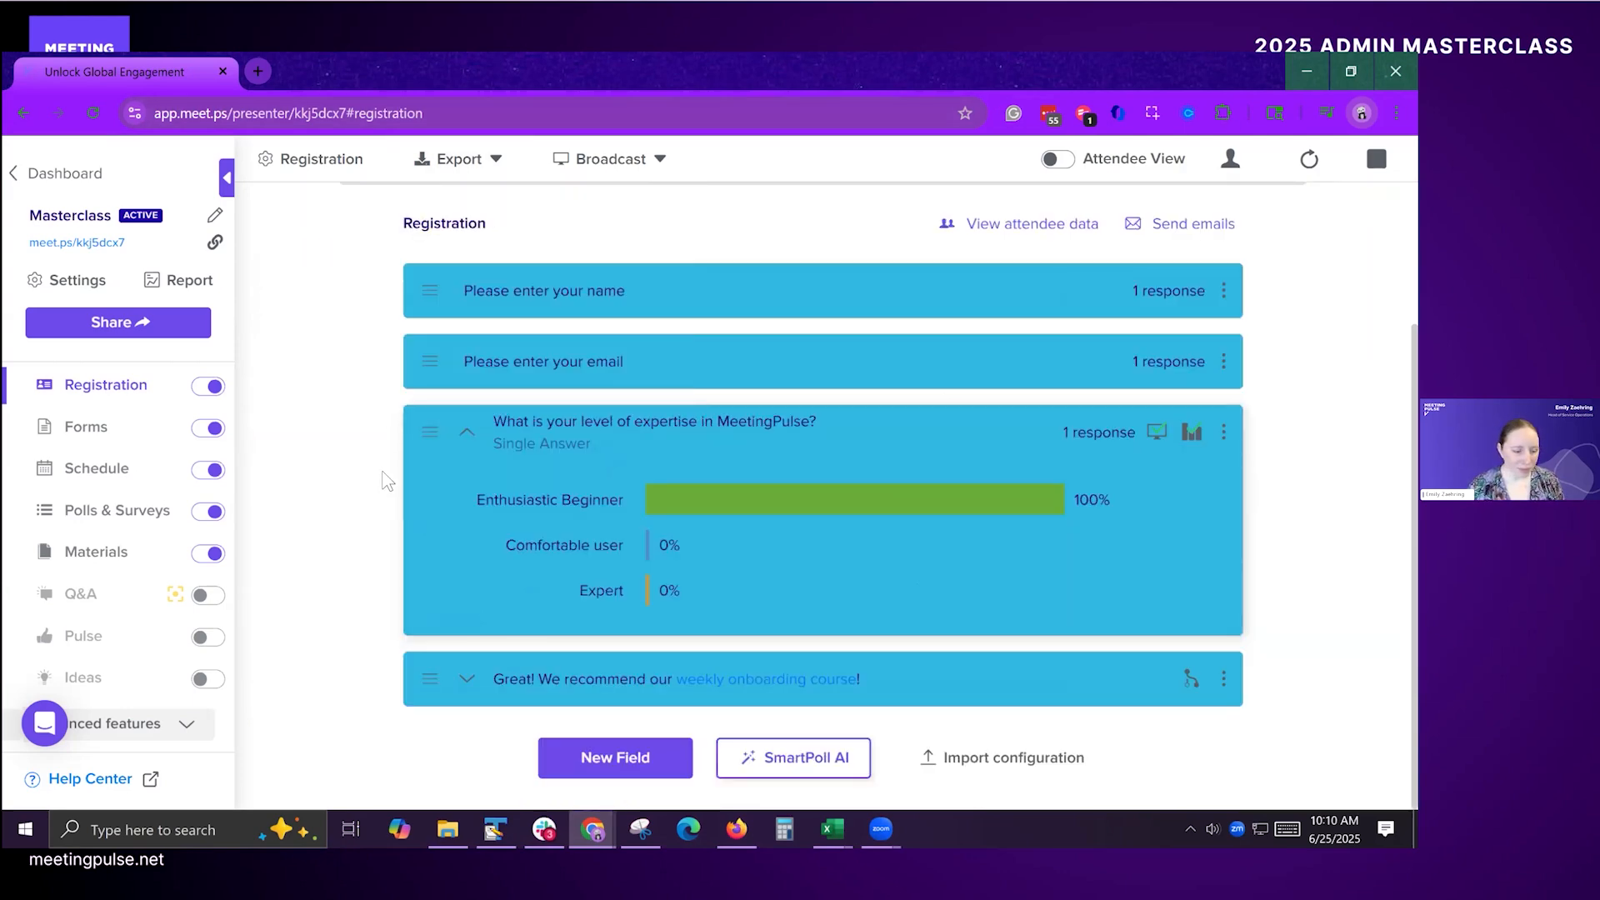
Step: Switch to the attendee window and book the session "Track A: Creating a meeting and selecting modules" in the schedule
key("alt+Tab")
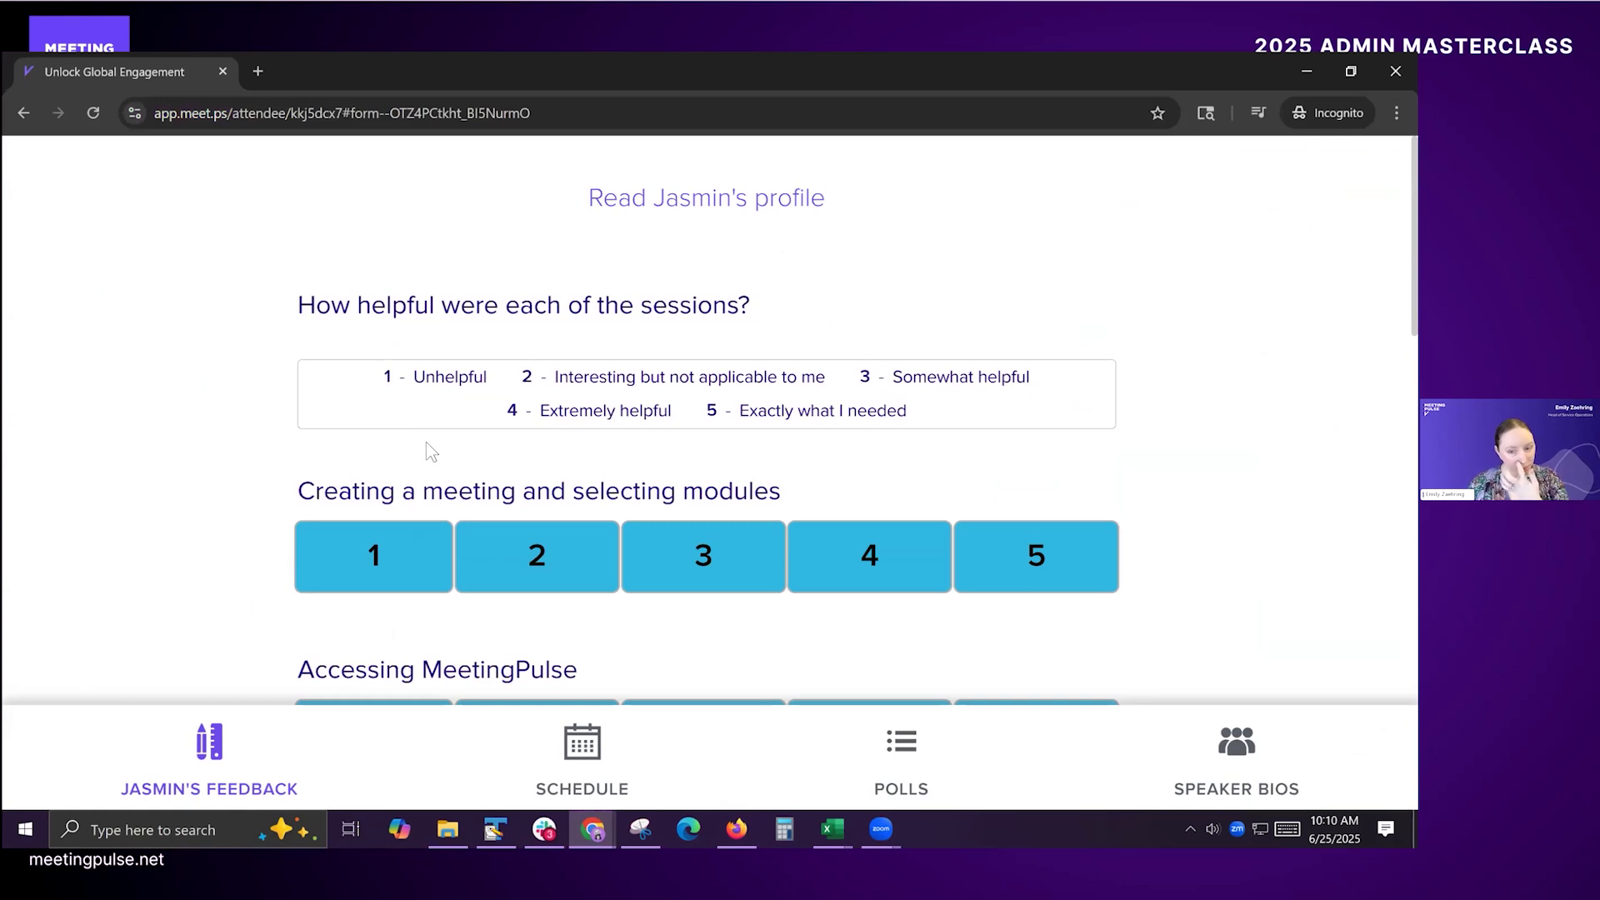
key("alt+Tab")
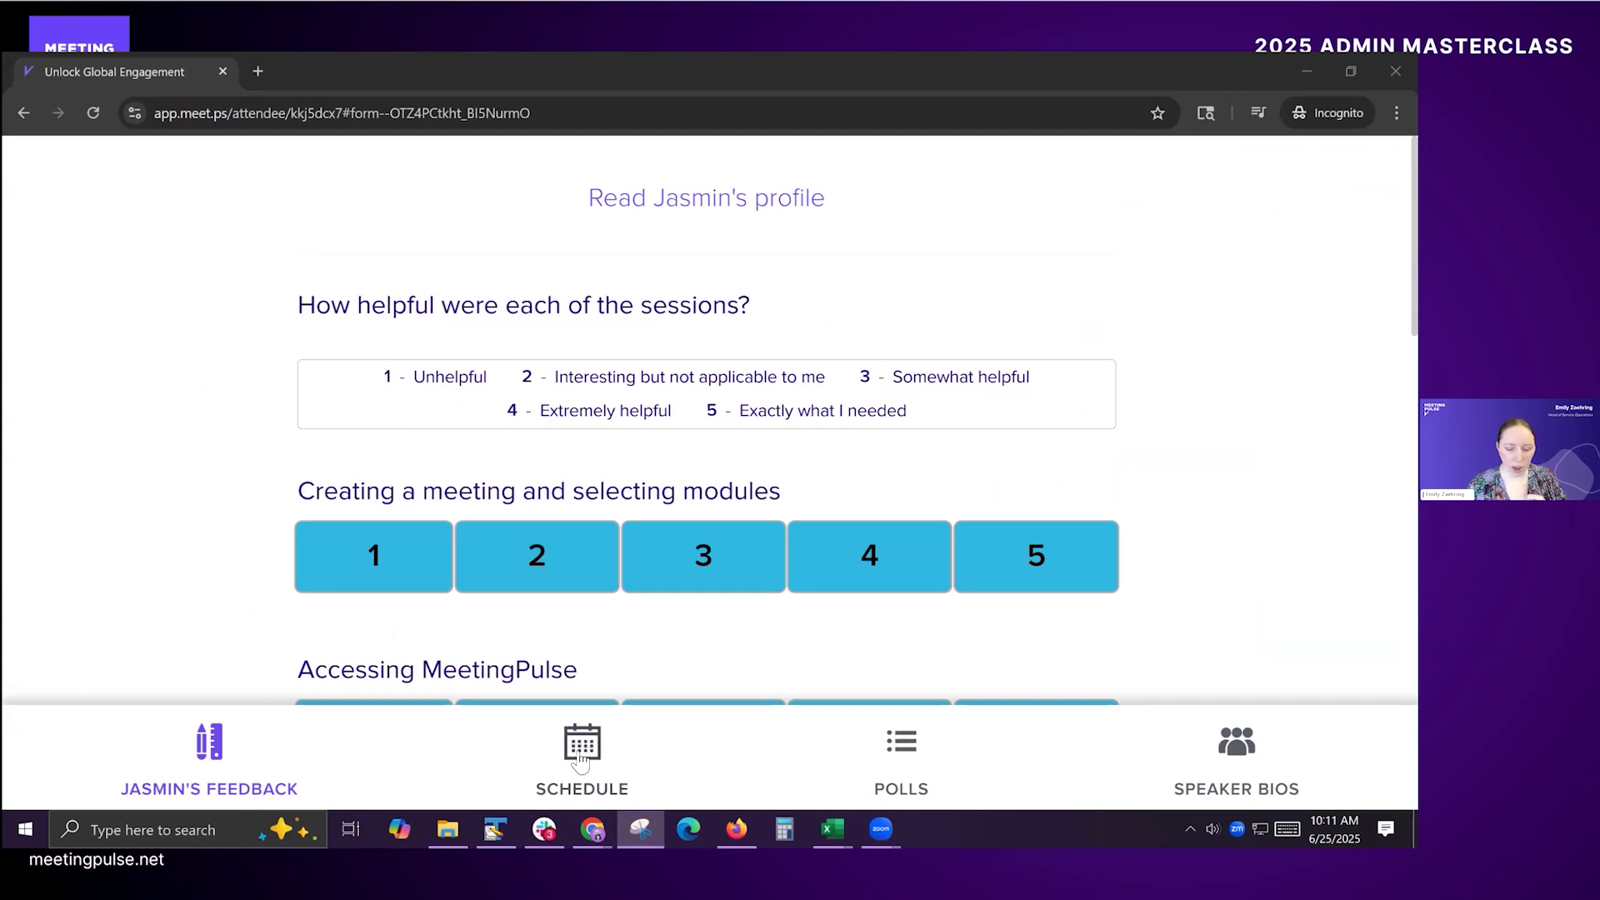
left_click(750, 765)
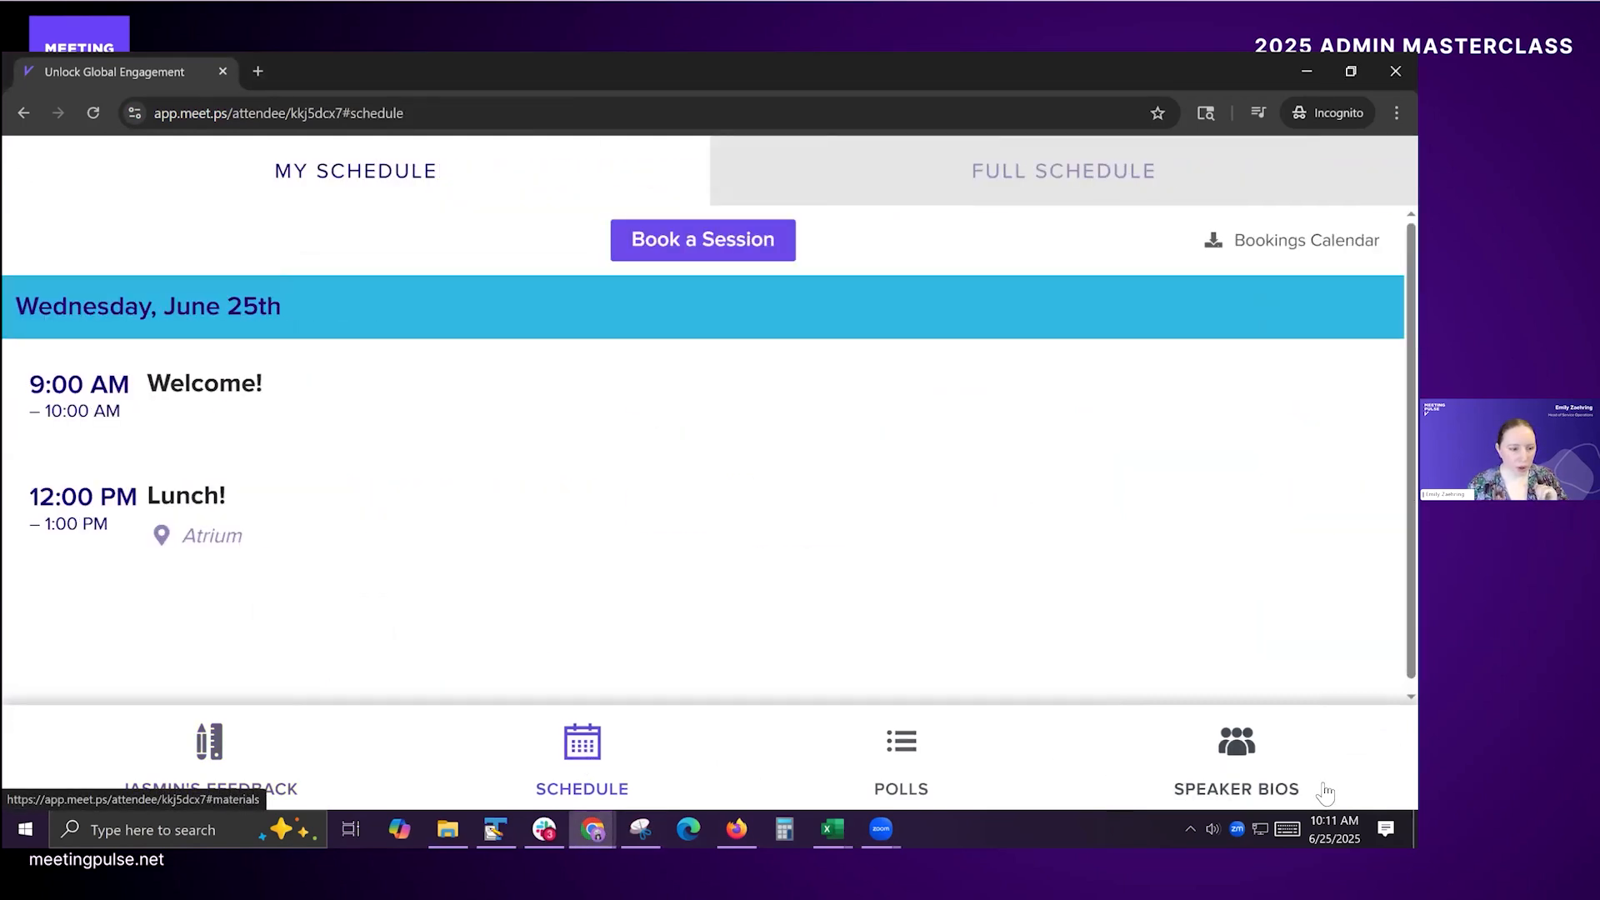
left_click(749, 240)
left_click(203, 565)
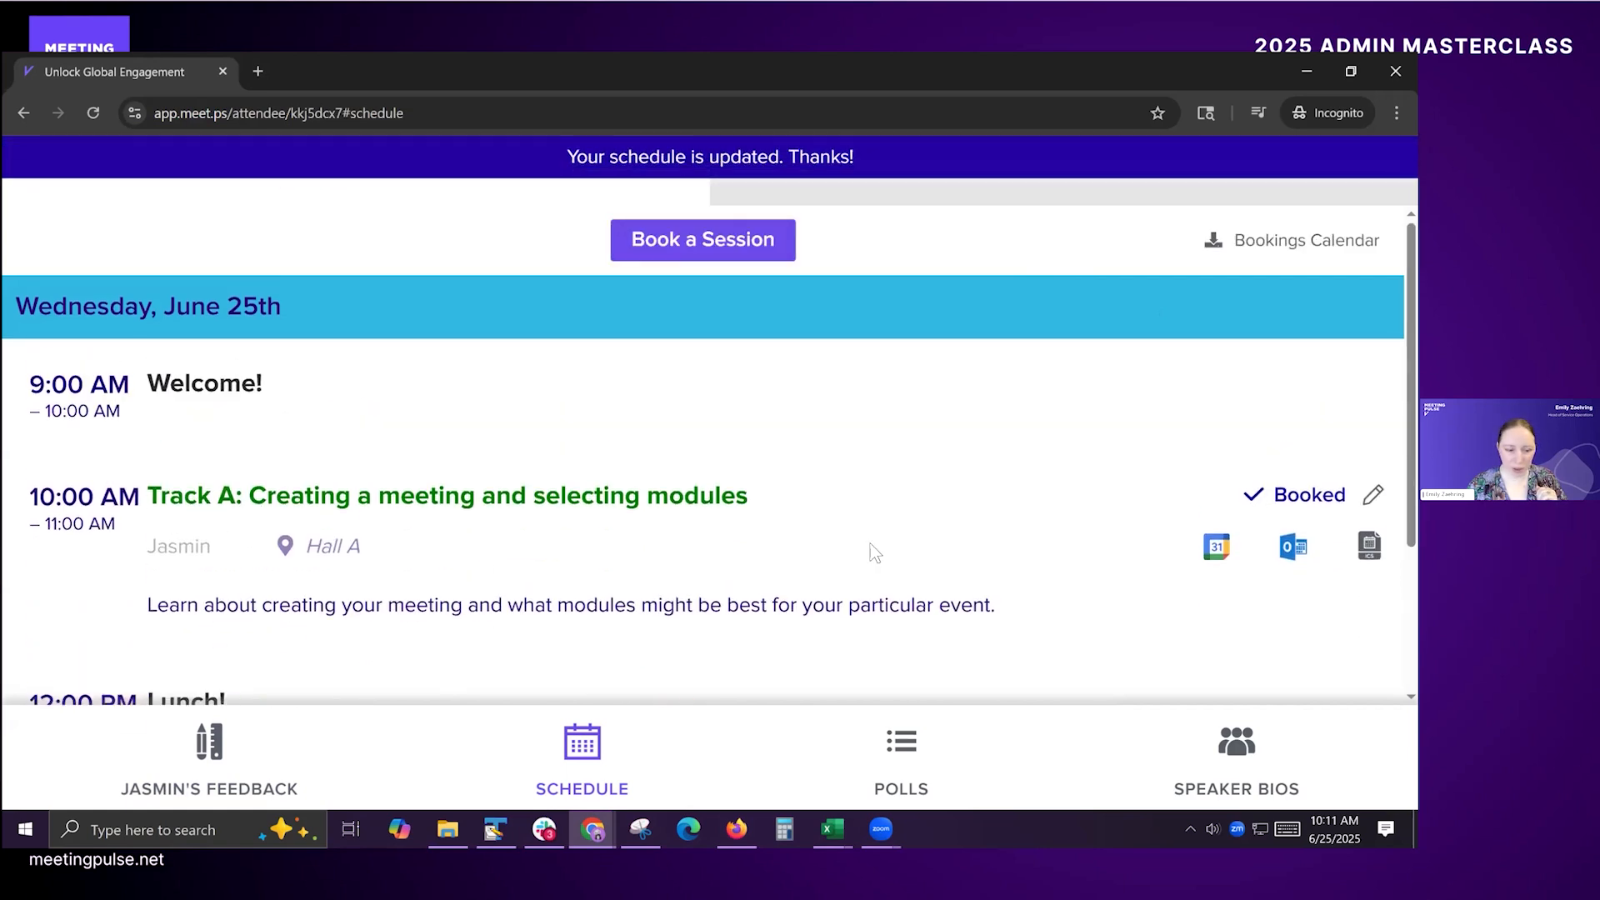
Step: Open the trainer's profile from the booked Track A session and follow its link to examine the feedback form's questions
scroll(873, 552, "down", 1)
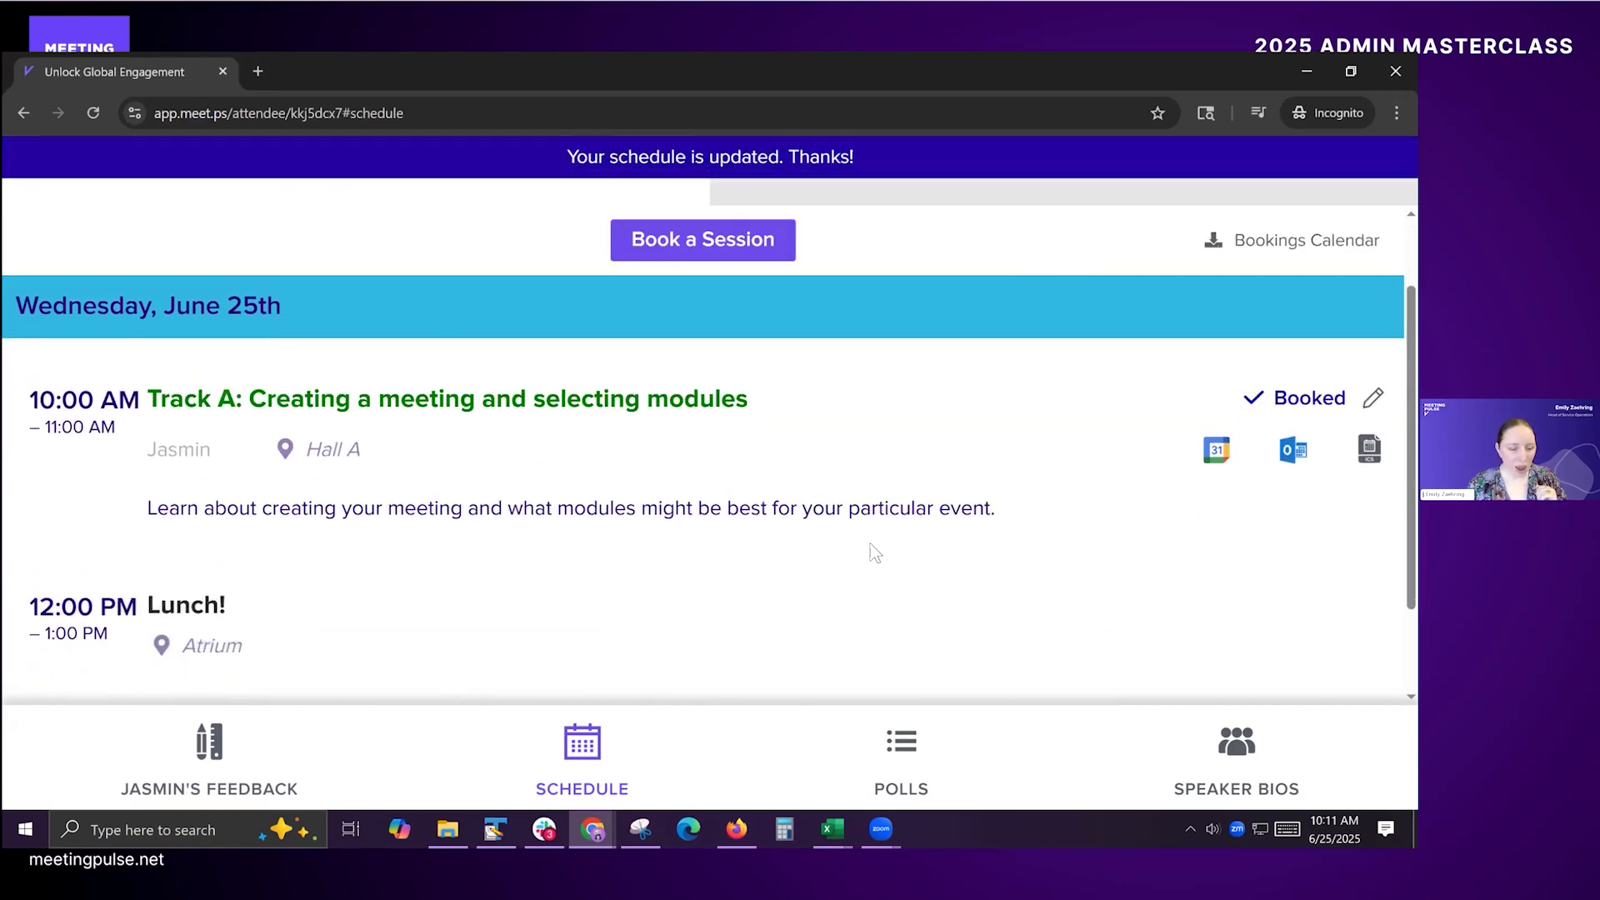
left_click(183, 458)
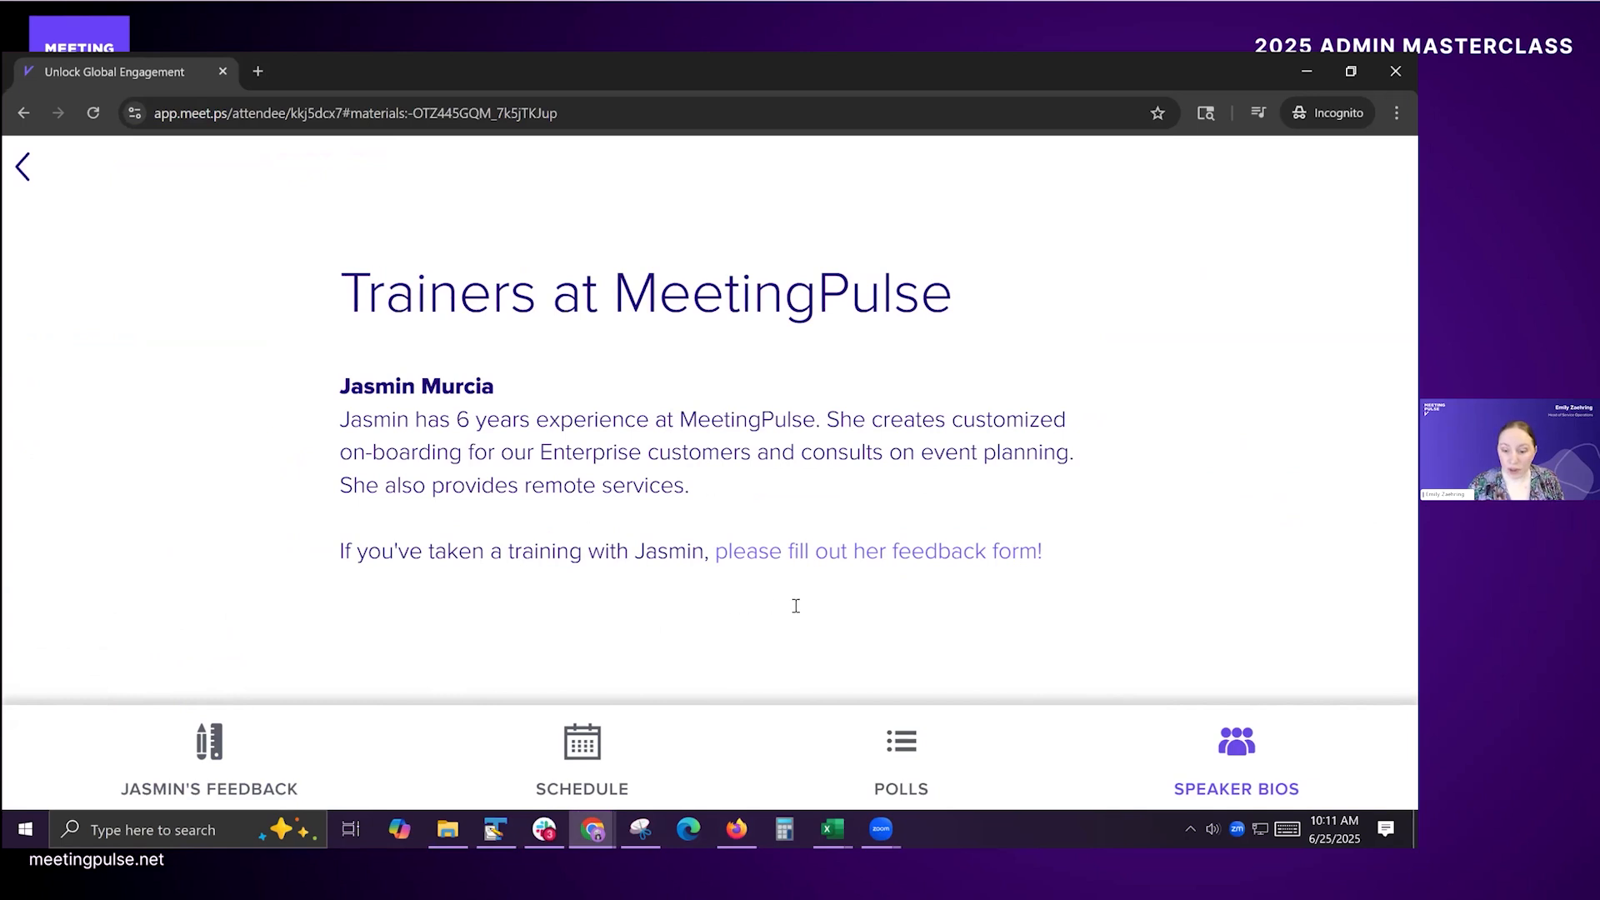
left_click(928, 558)
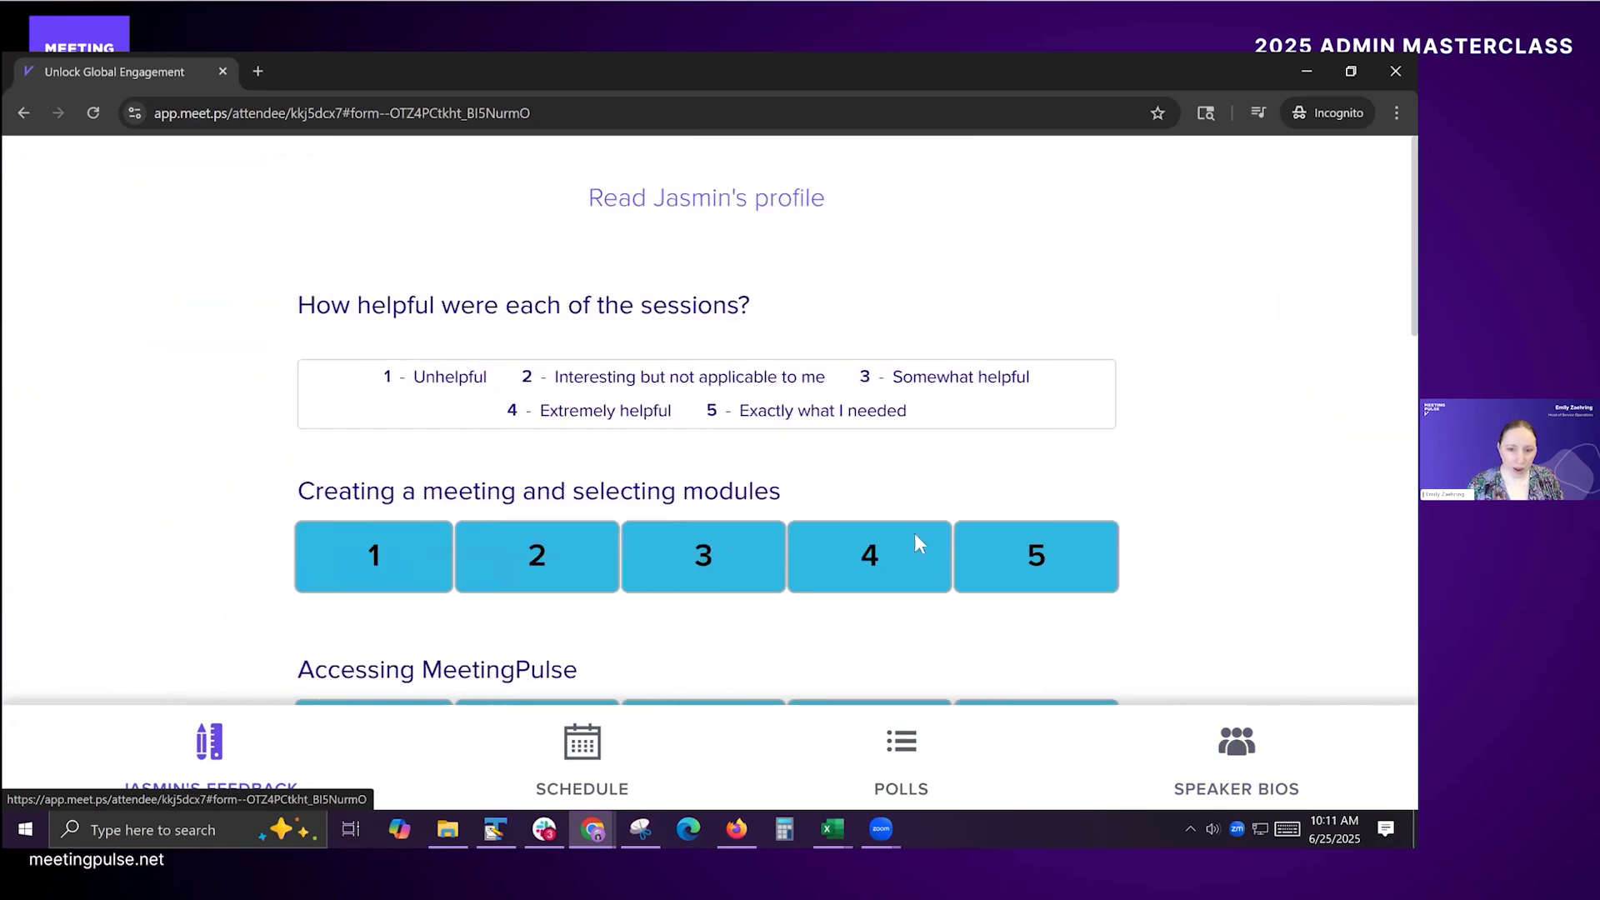
scroll(604, 572, "down", 10)
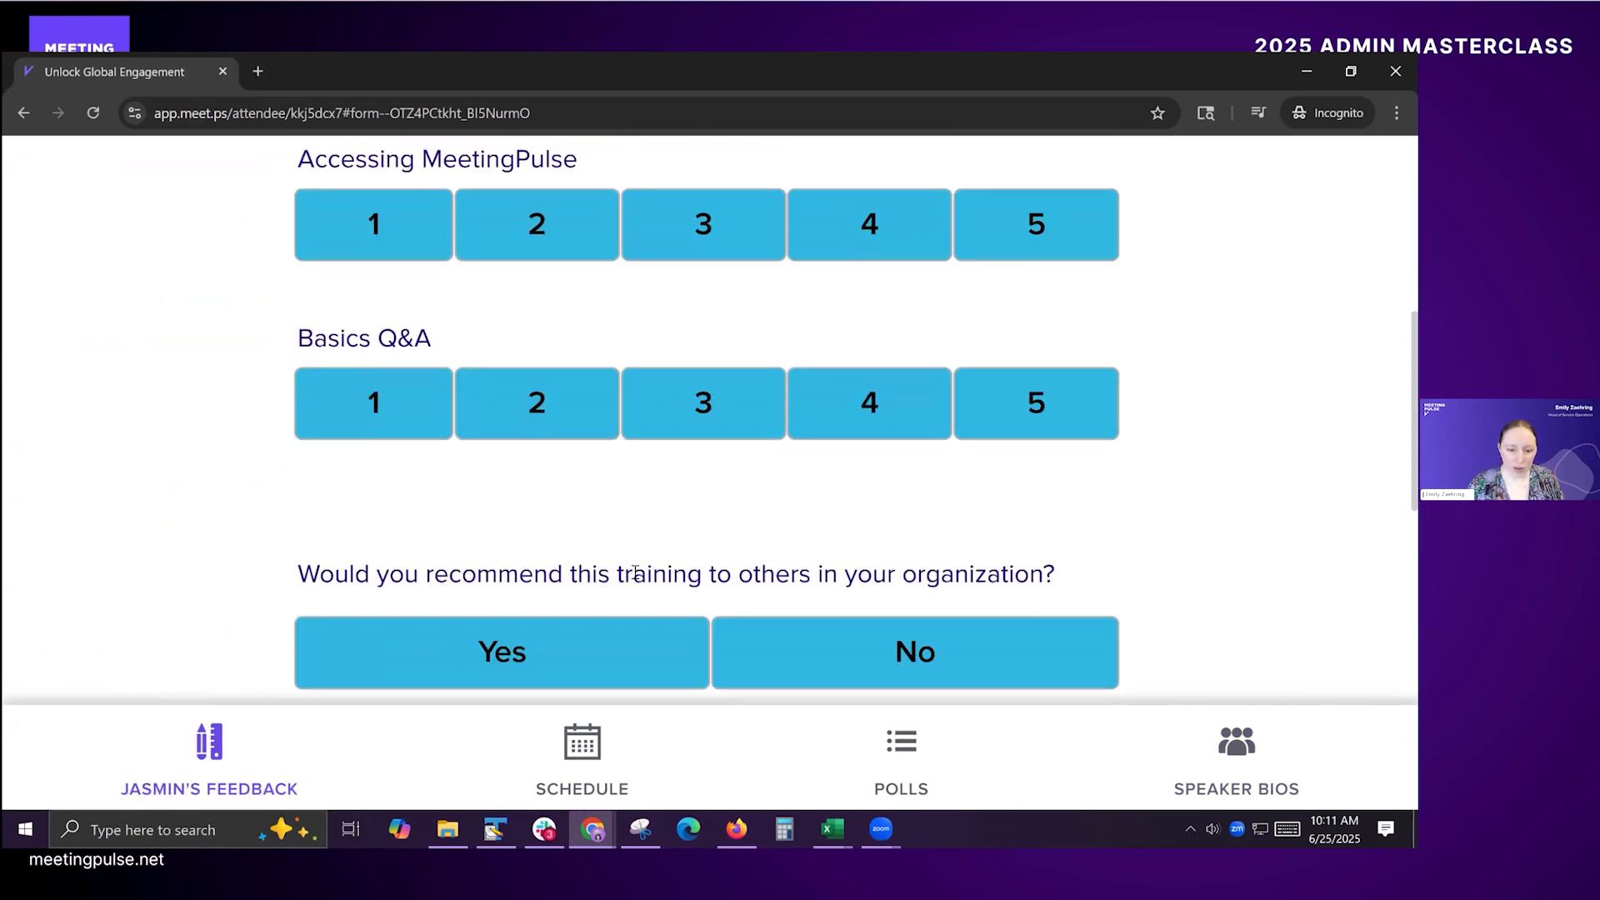
scroll(638, 578, "down", 2)
scroll(650, 583, "up", 10)
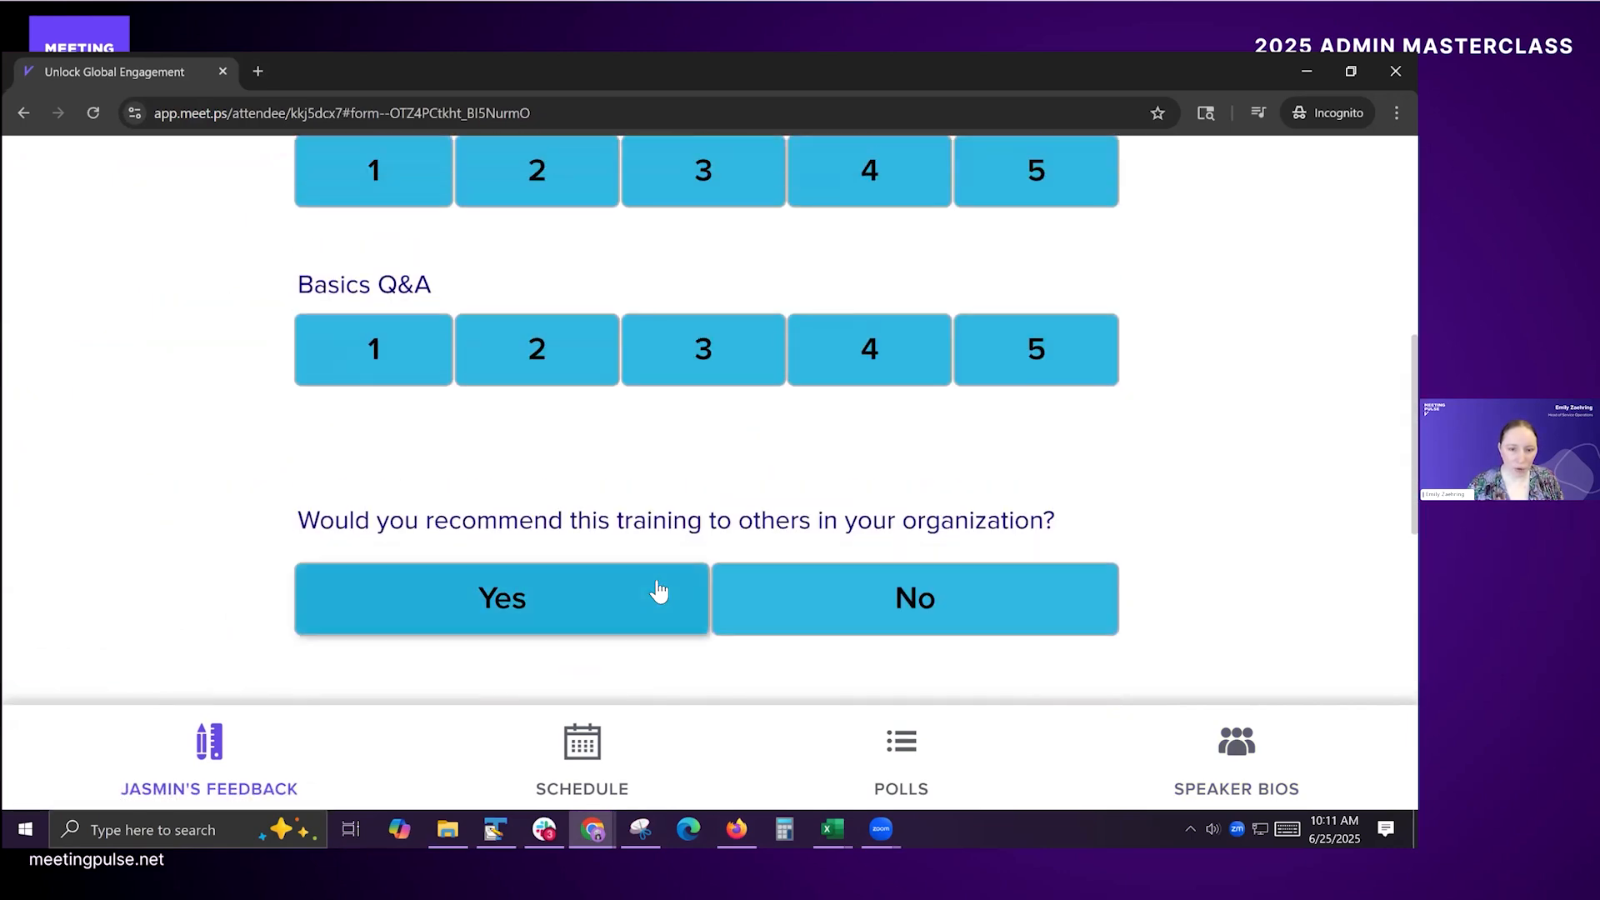
Step: Return from the feedback form to the trainer's profile by following its profile link
scroll(658, 591, "up", 1)
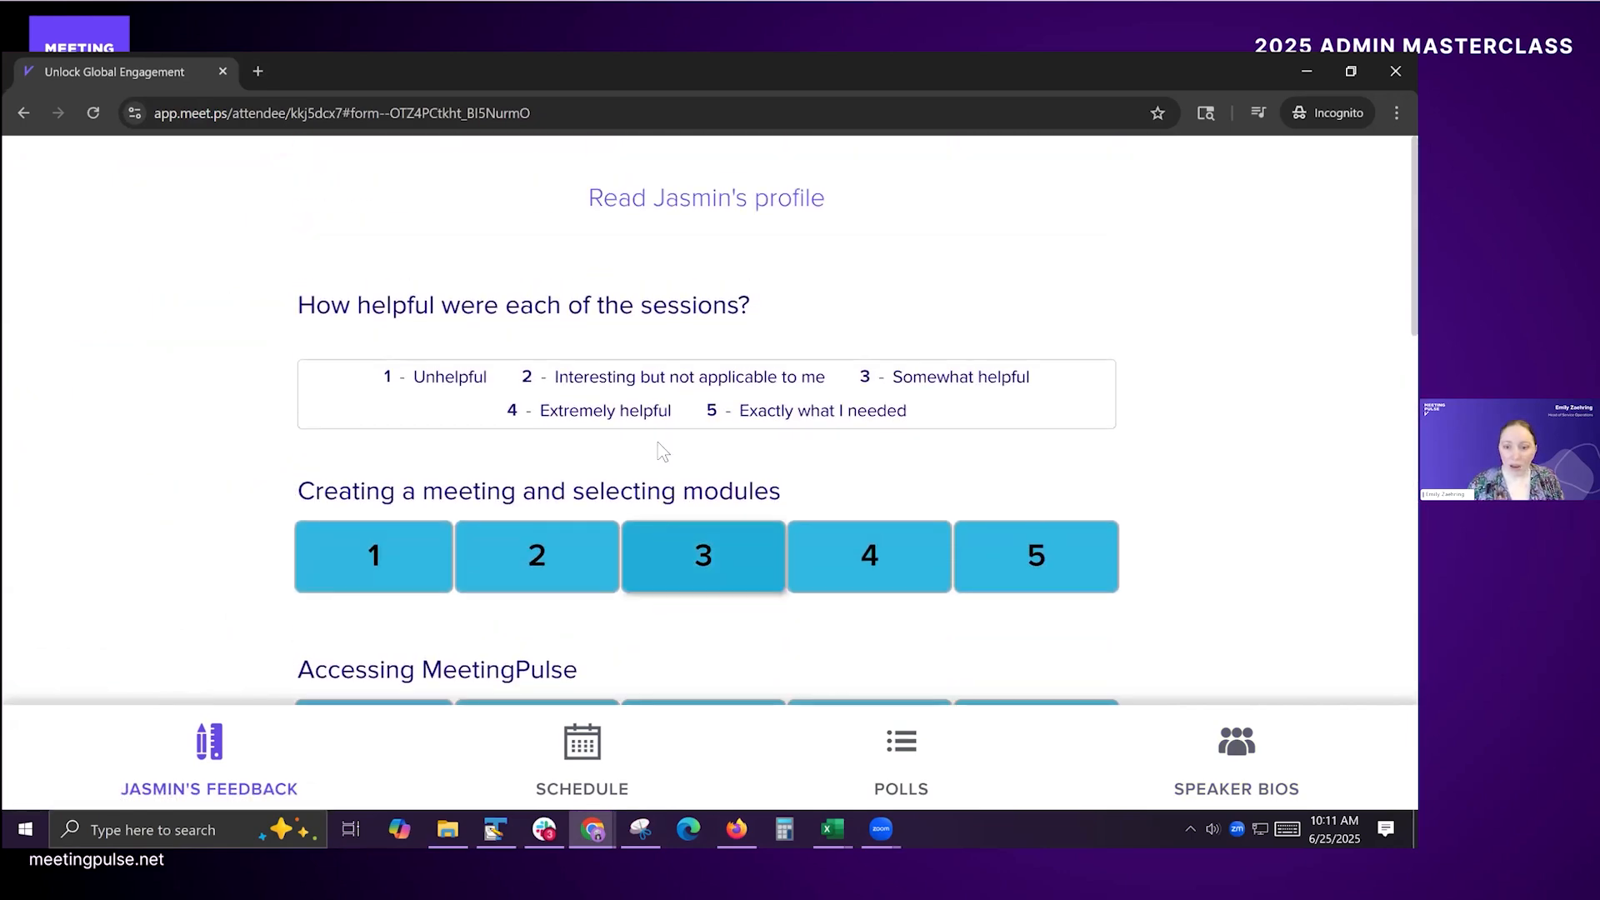
left_click(698, 211)
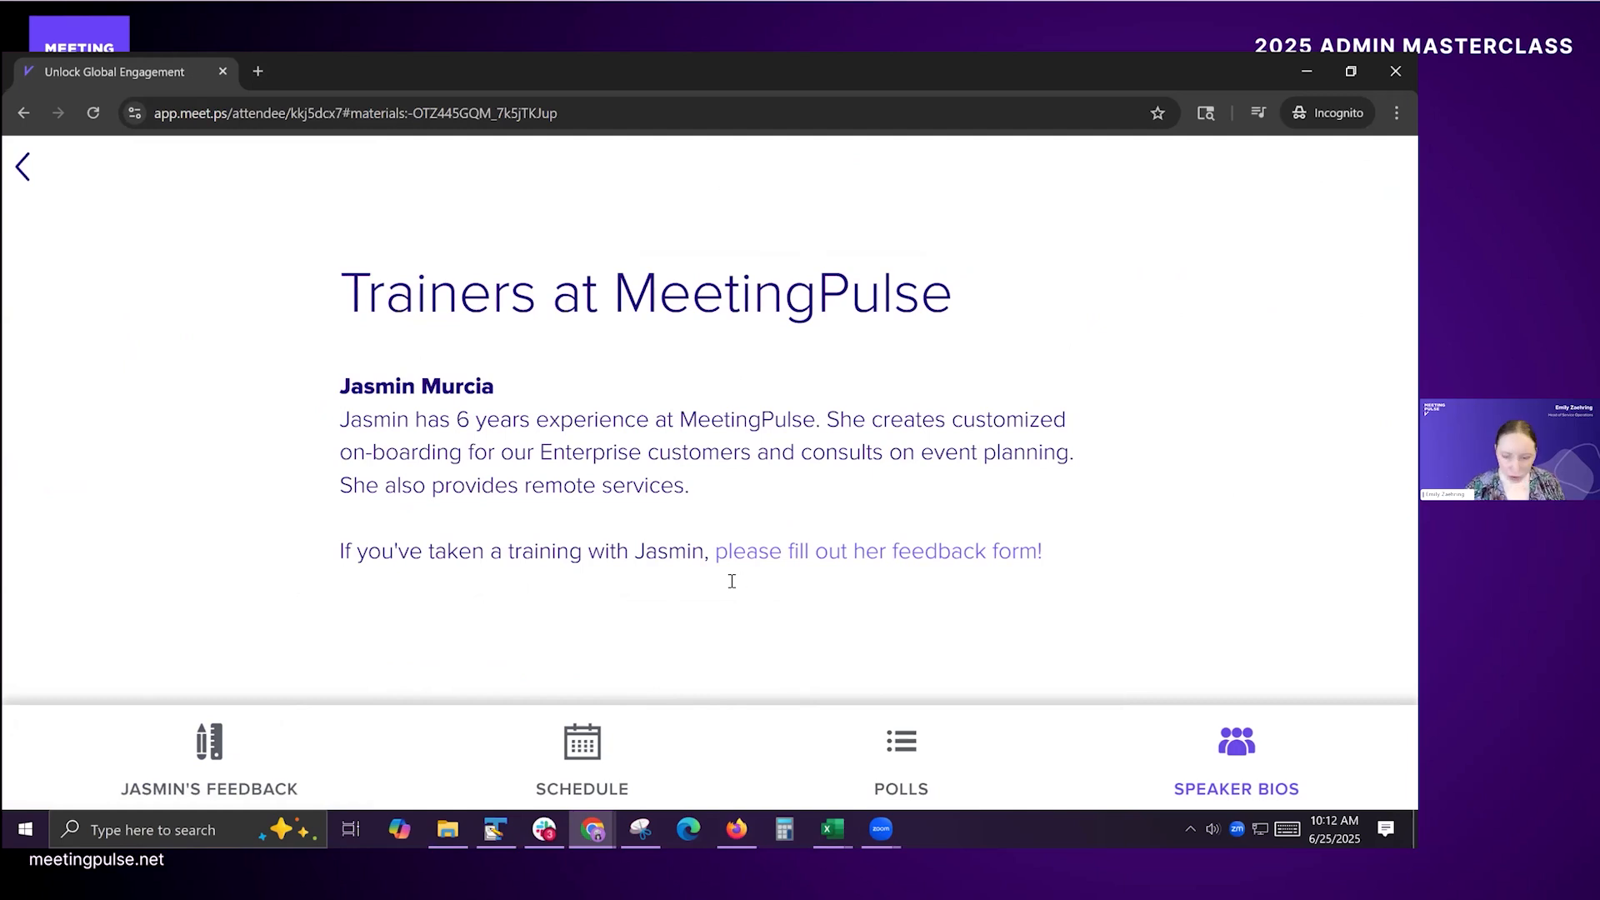
Step: Switch to the presenter window, open the first trainer's bio in Materials for editing, and inspect its feedback form link
key("alt+Tab")
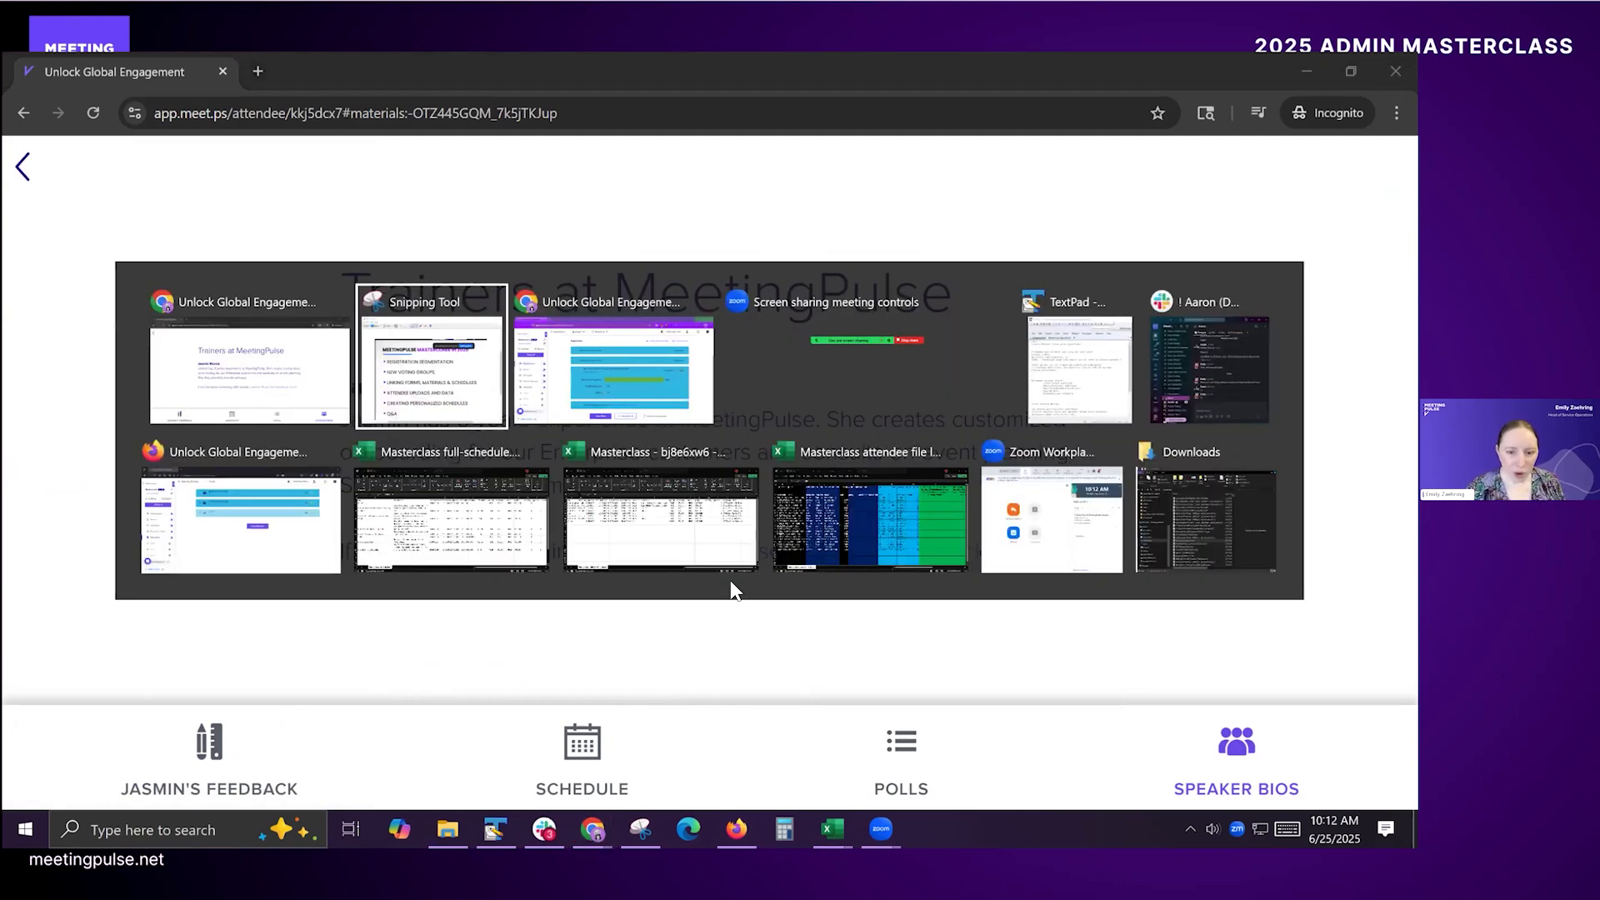
key("alt+Tab")
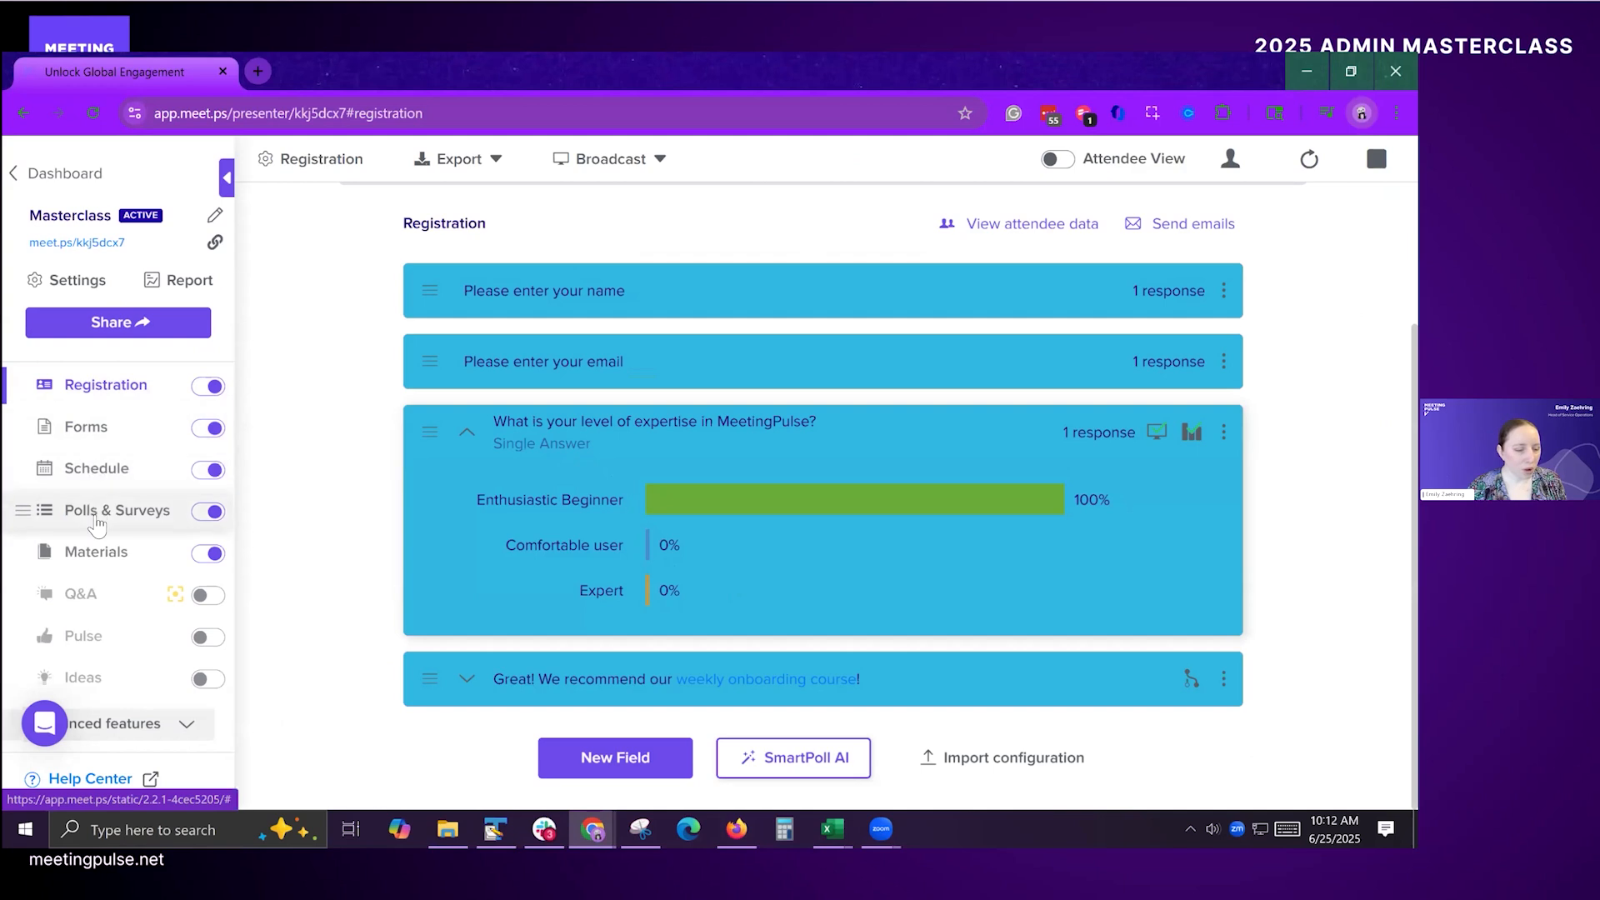
left_click(92, 557)
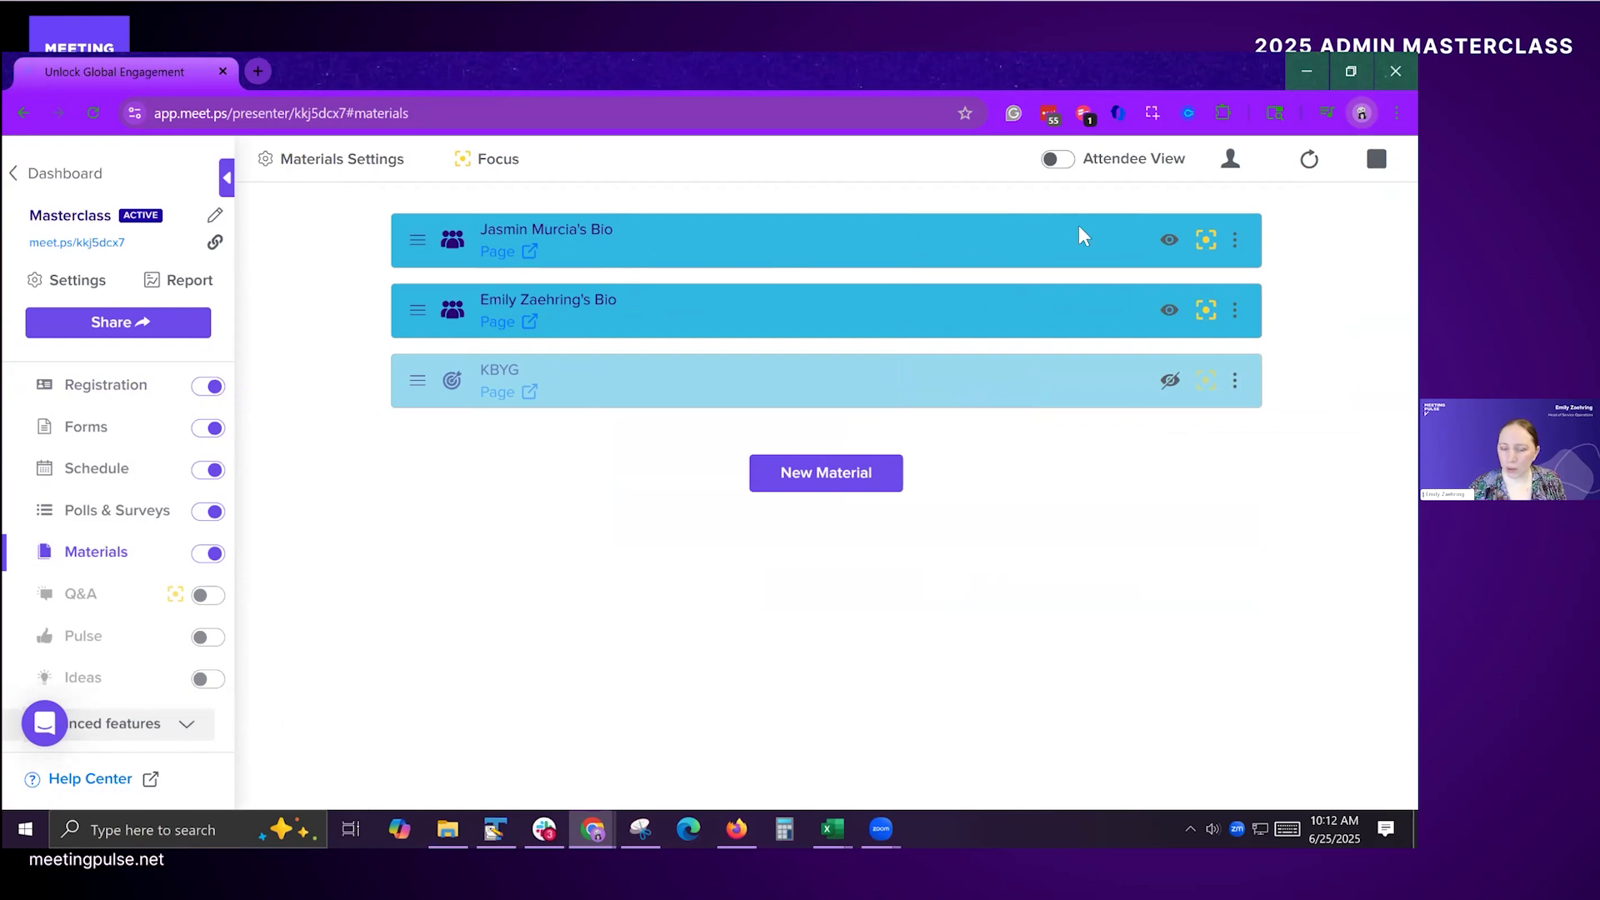
left_click(1235, 240)
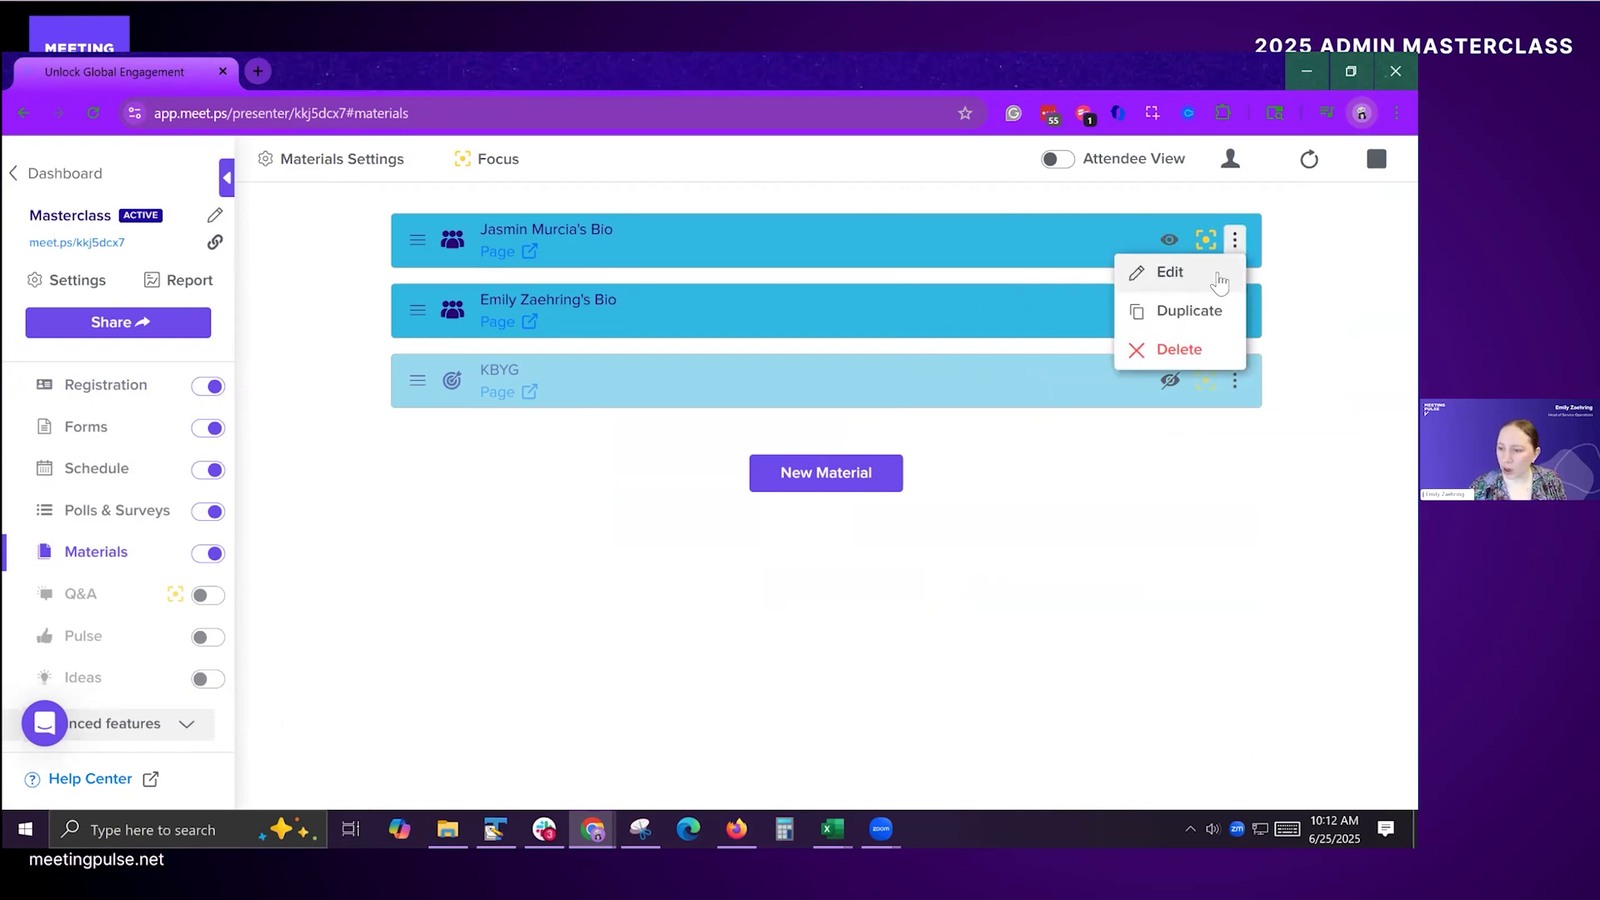
left_click(1217, 276)
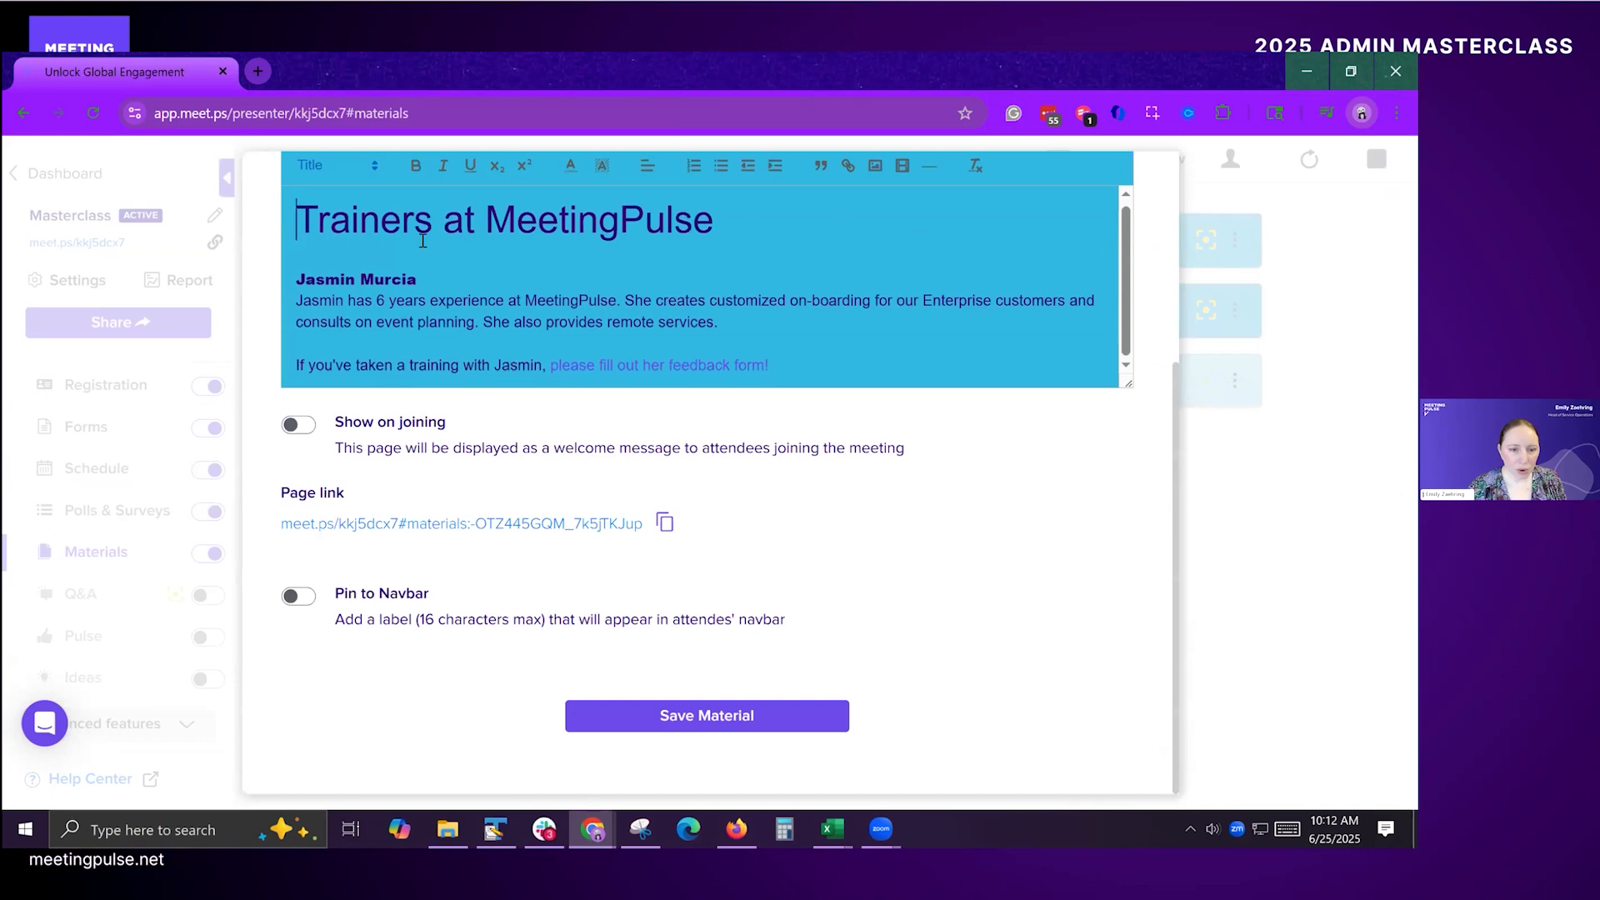
left_click(671, 370)
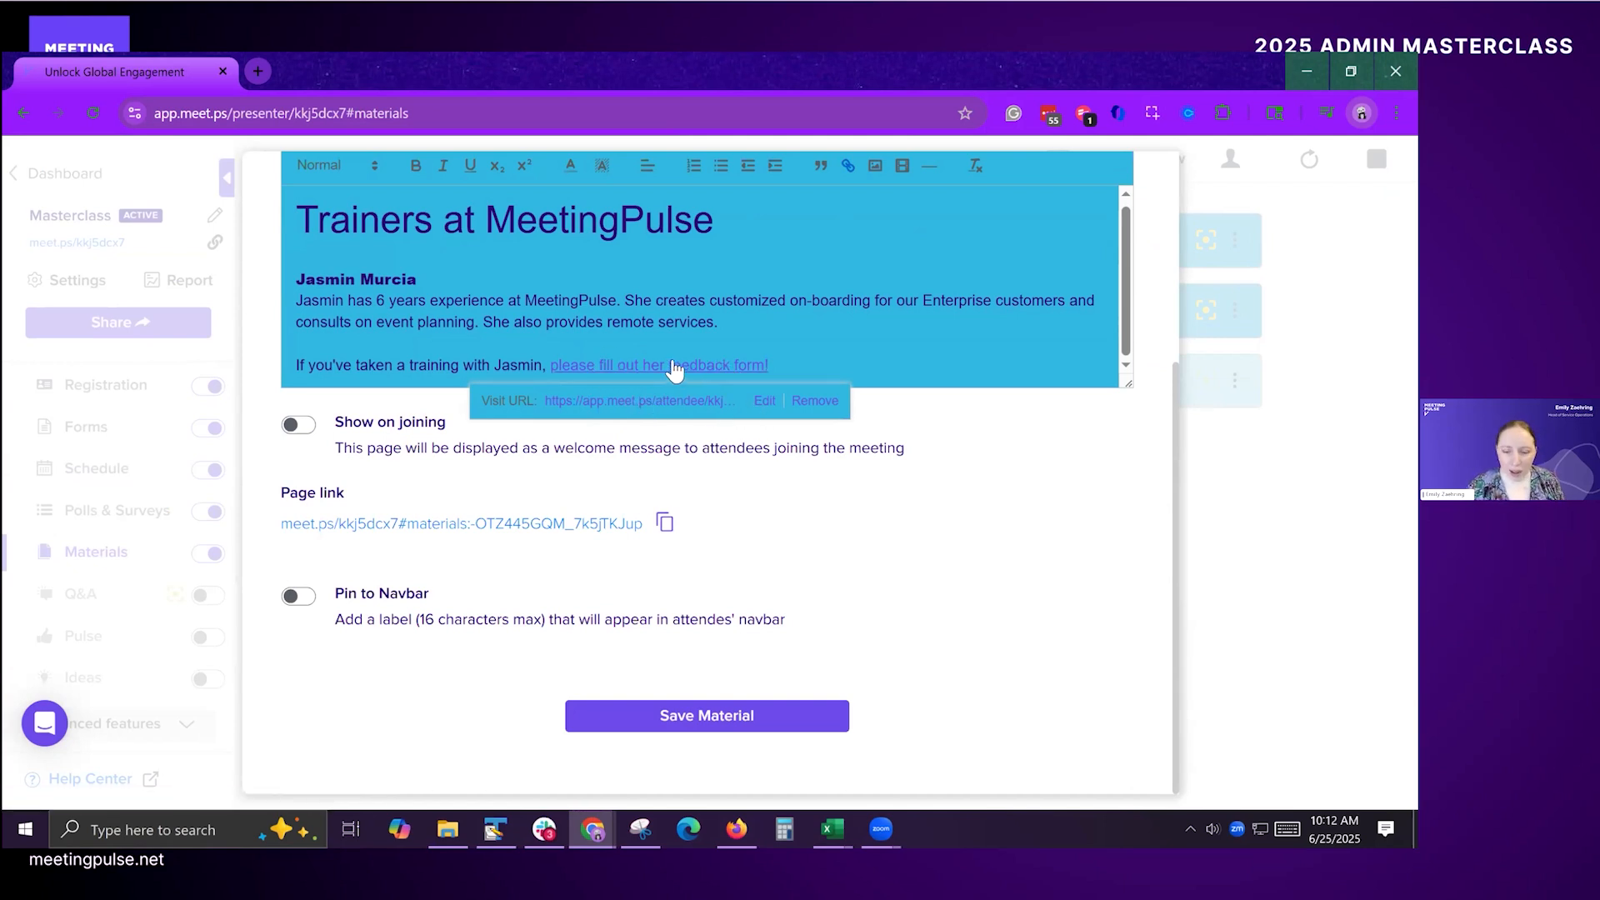
Step: Copy the trainer feedback form's URL from the attendee window and return to the bio editor
key("alt+Tab")
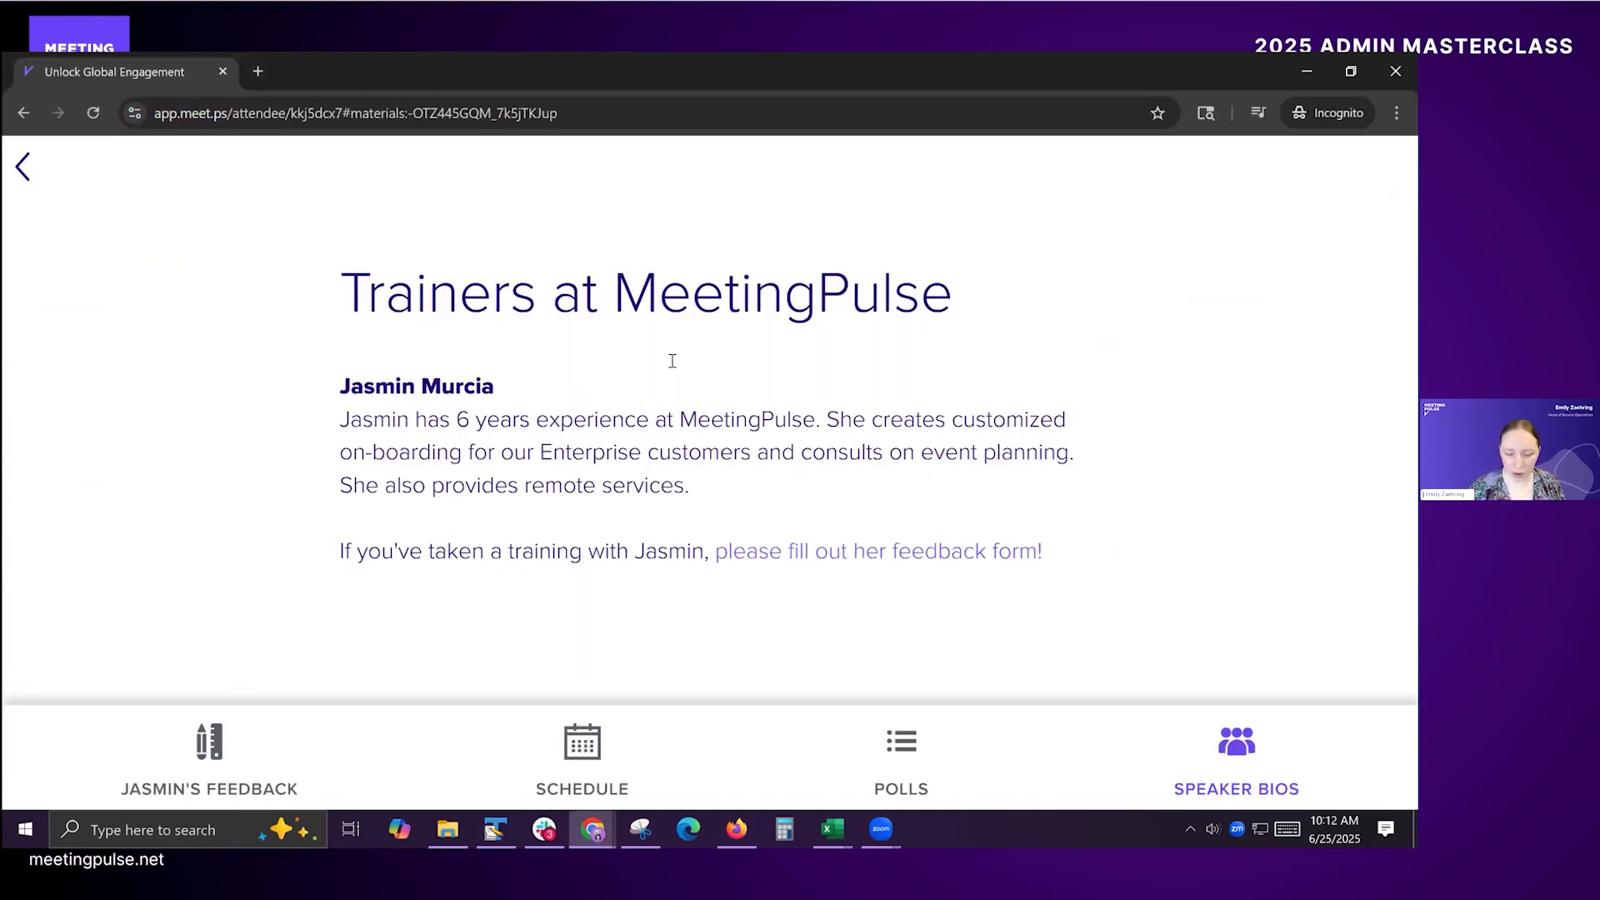
left_click(232, 754)
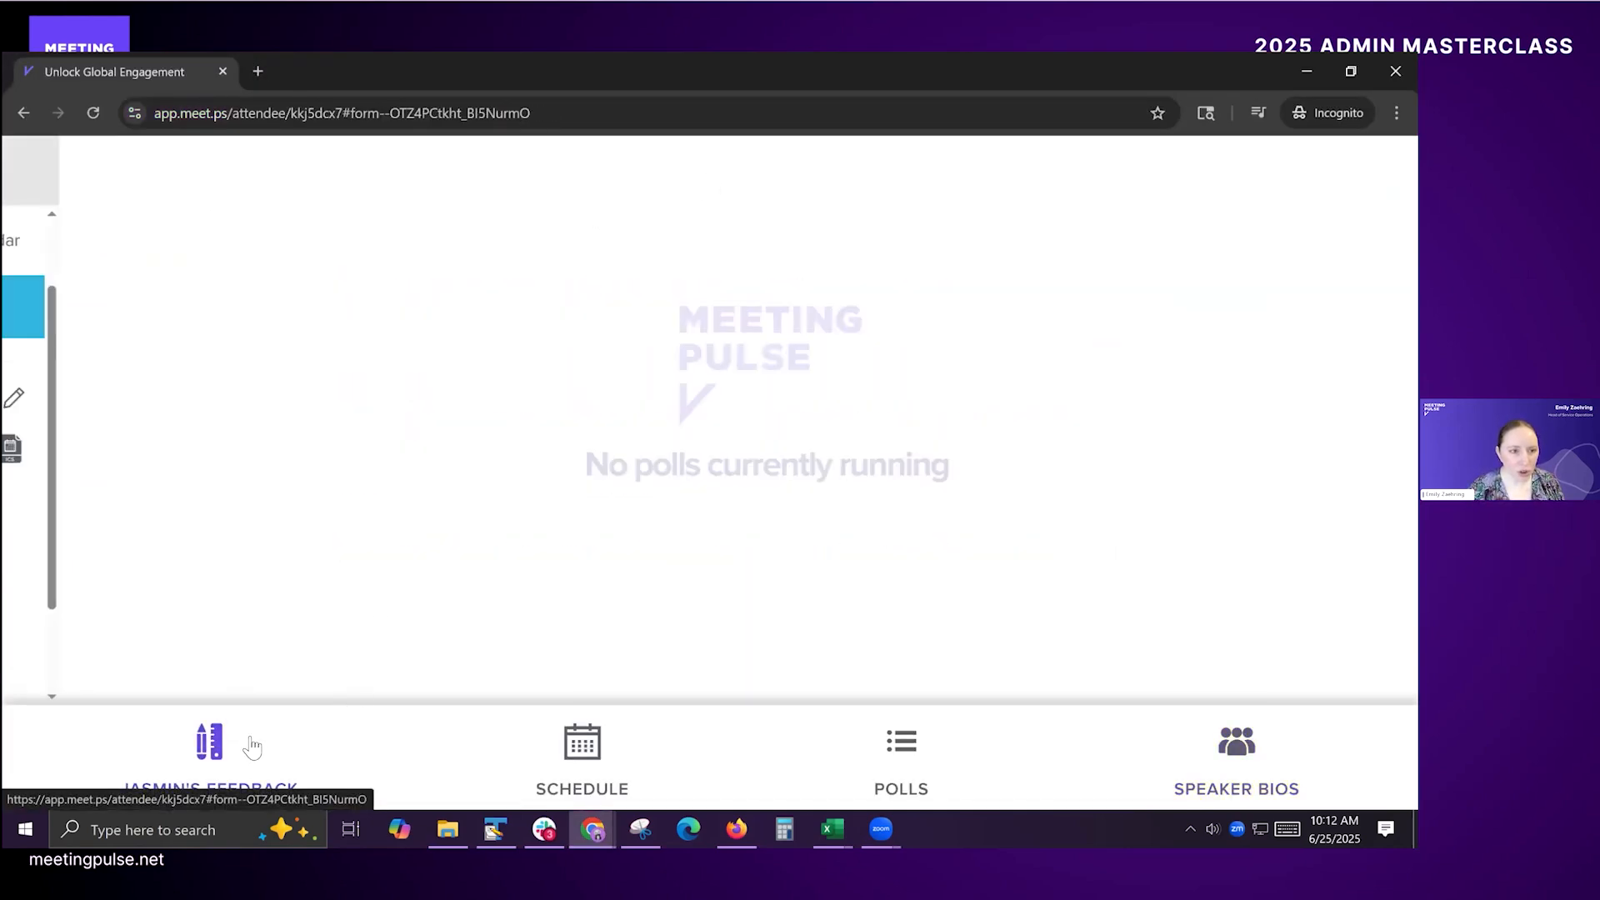
left_click_drag(157, 117, 590, 113)
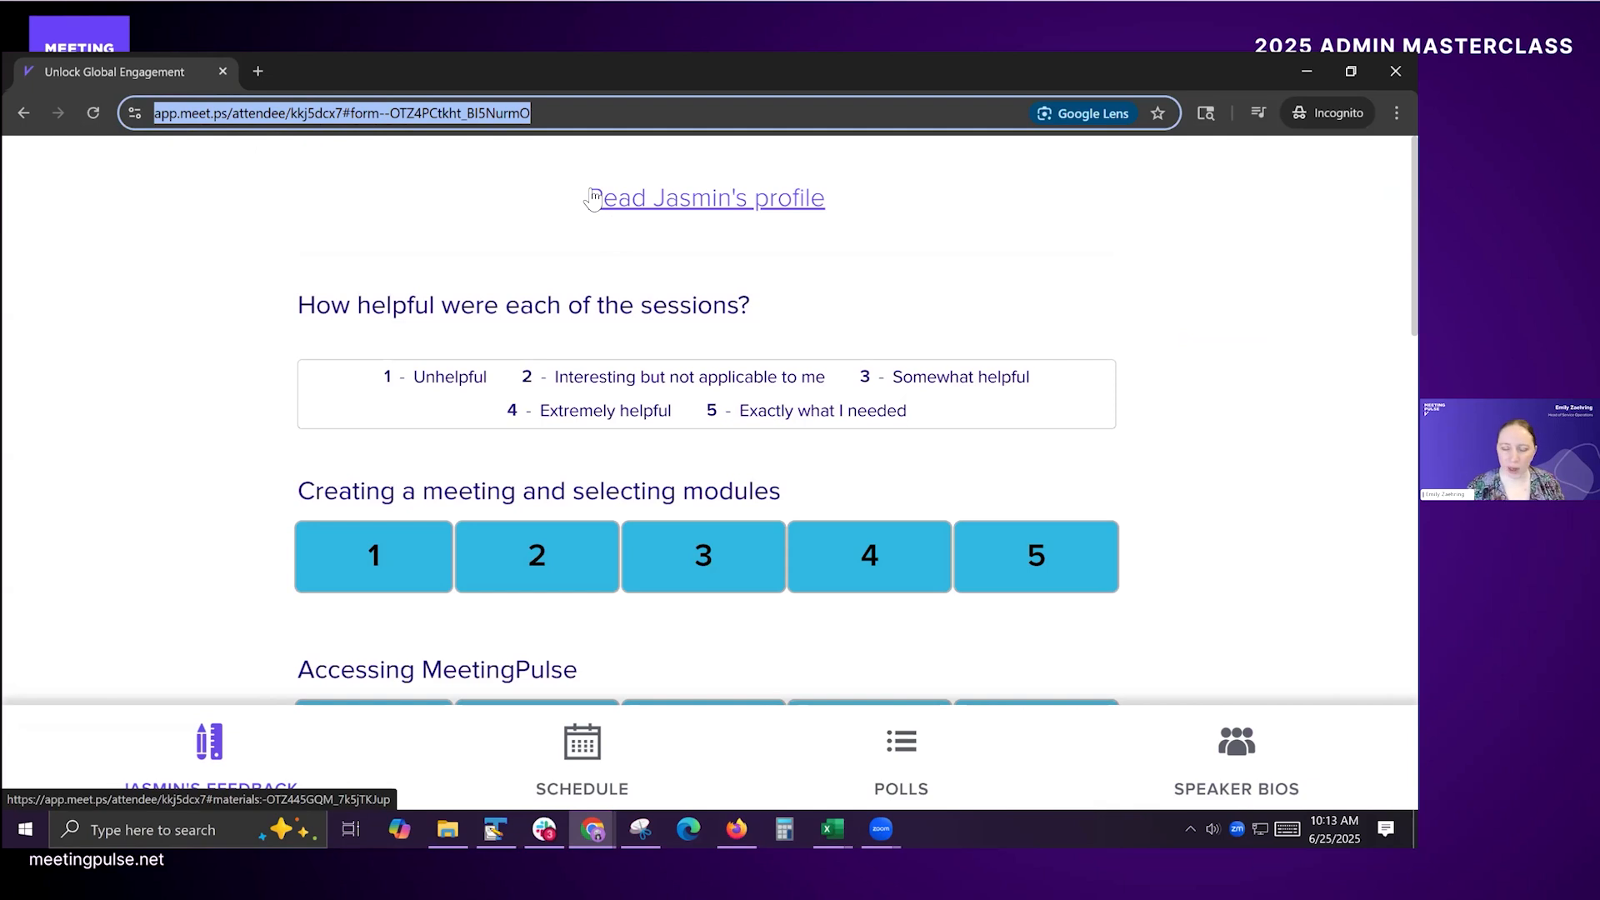
key("alt+Tab")
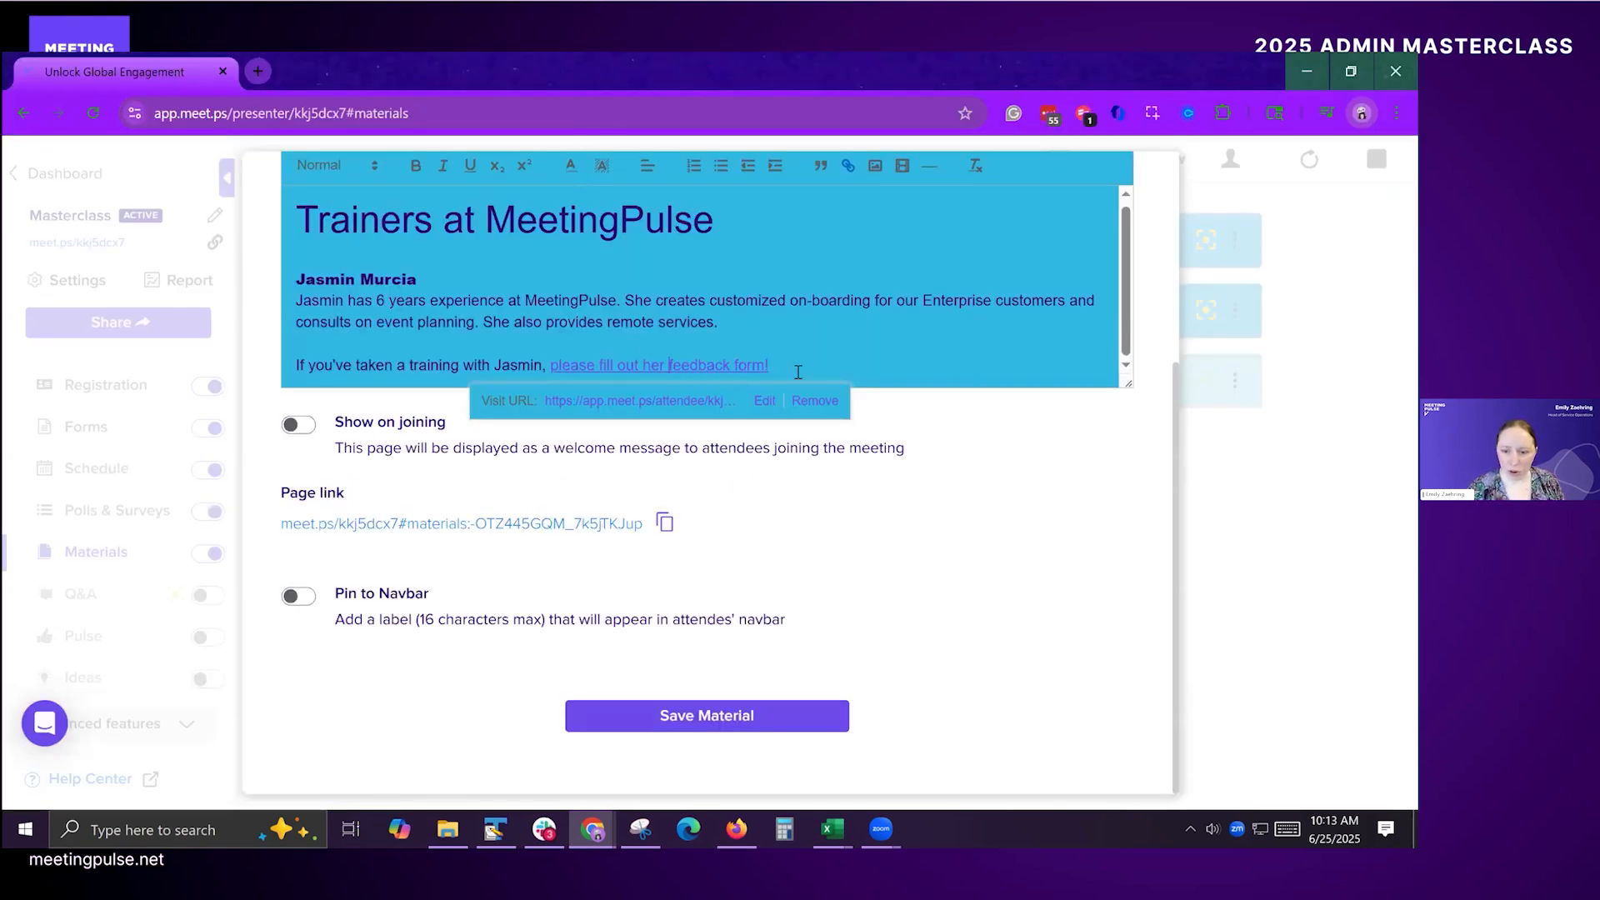
Step: Remove the bio's existing link, link the words "feedback form" to the copied form URL, and save the material
left_click(807, 401)
left_click_drag(764, 365, 668, 365)
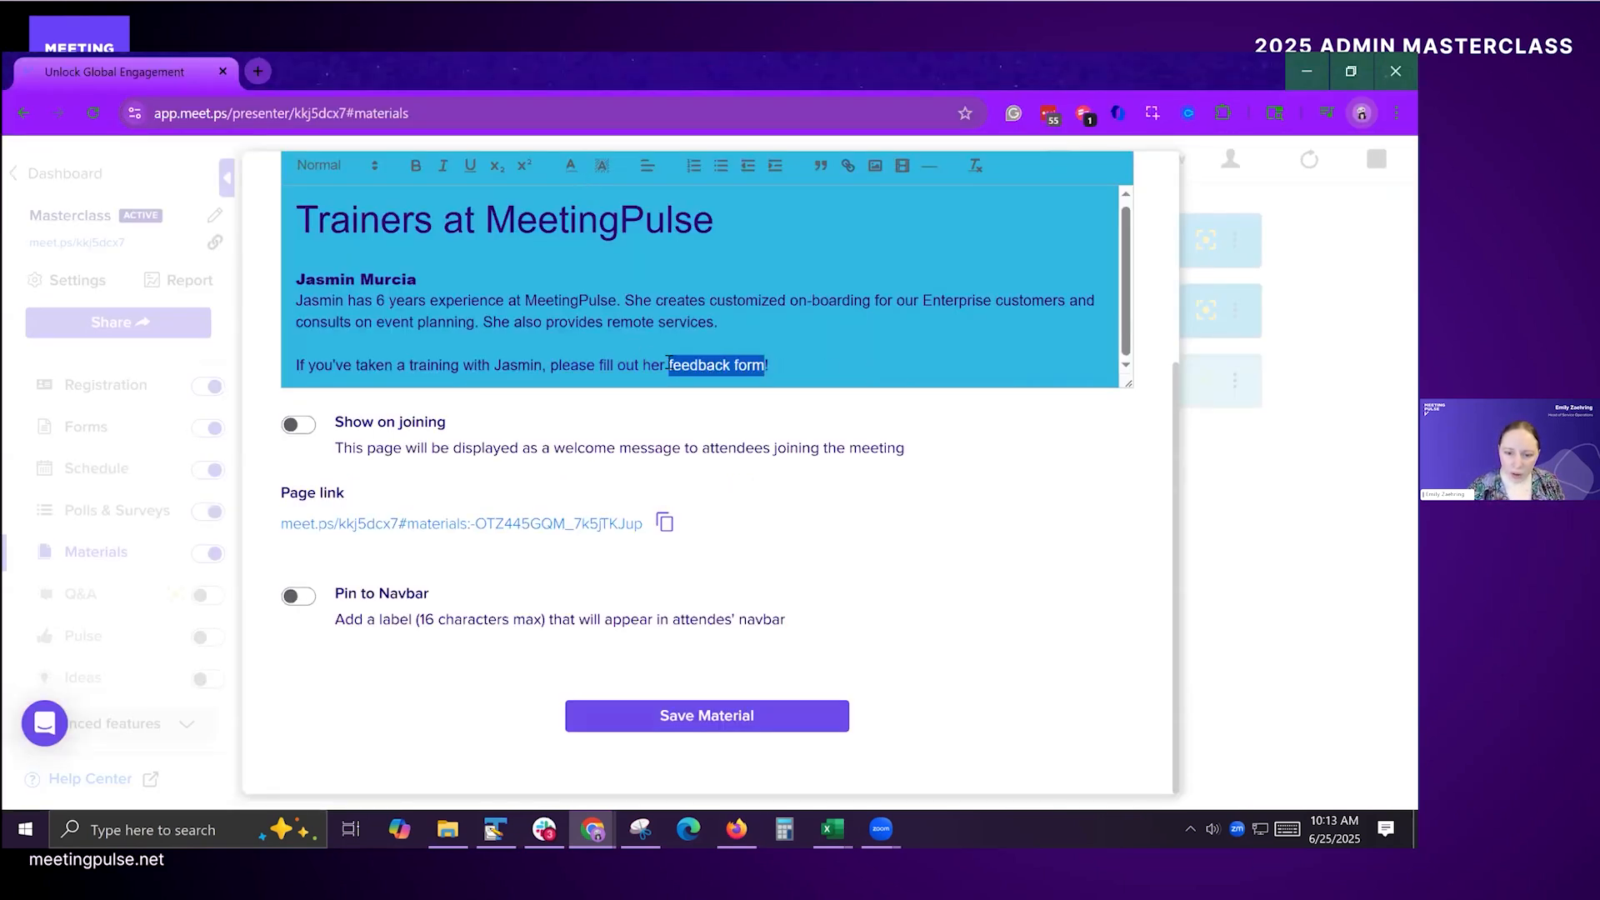
left_click(849, 168)
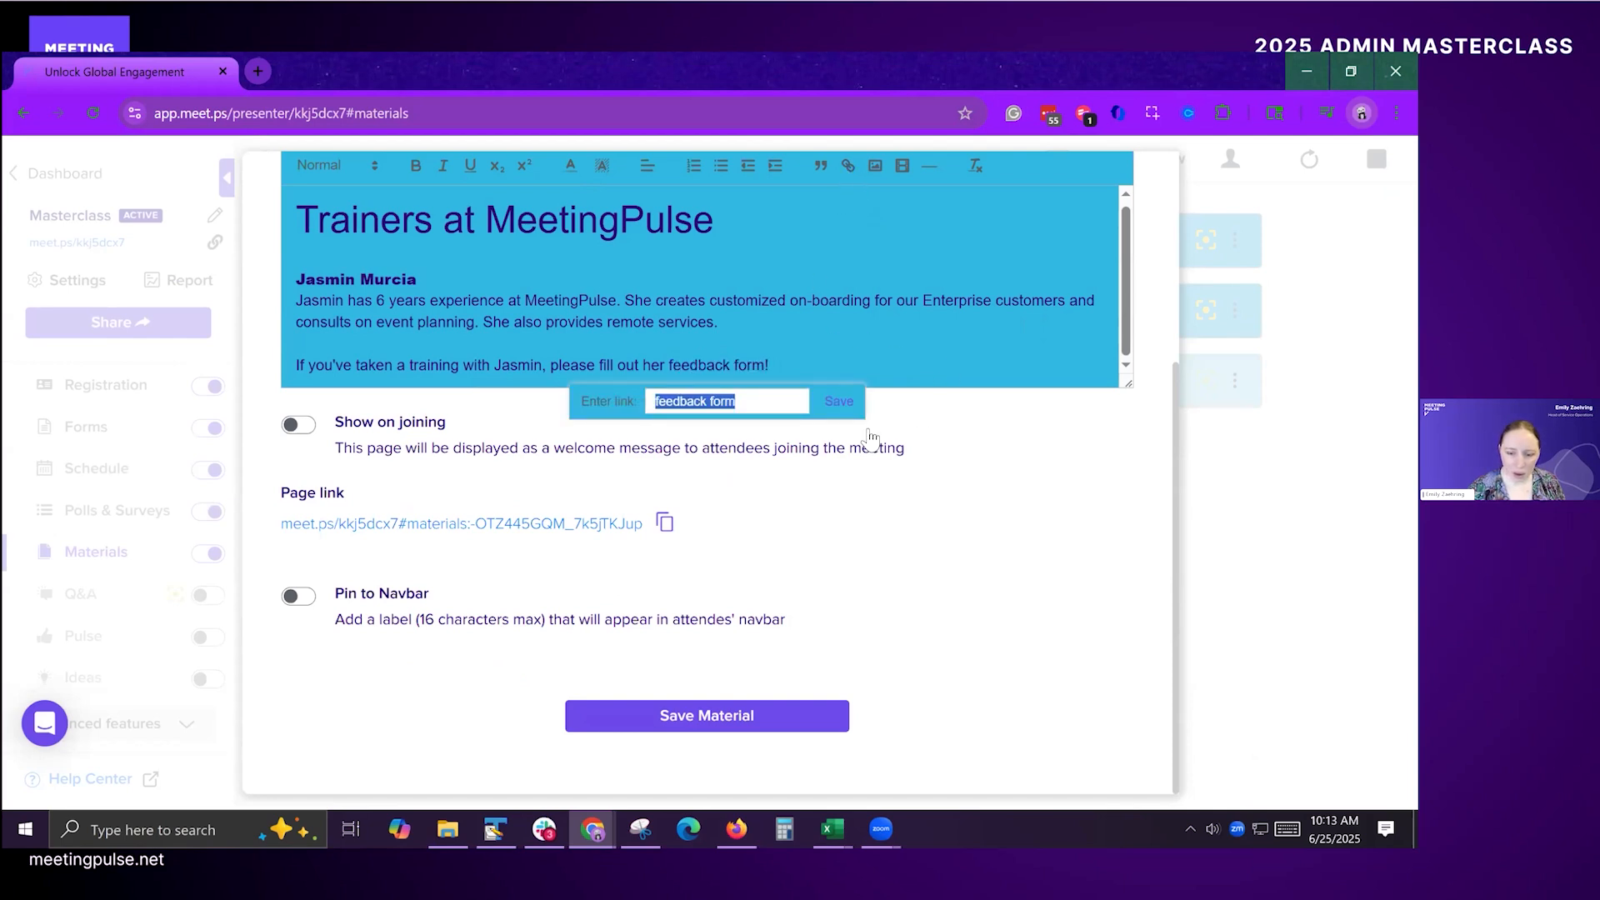
key("ctrl+v")
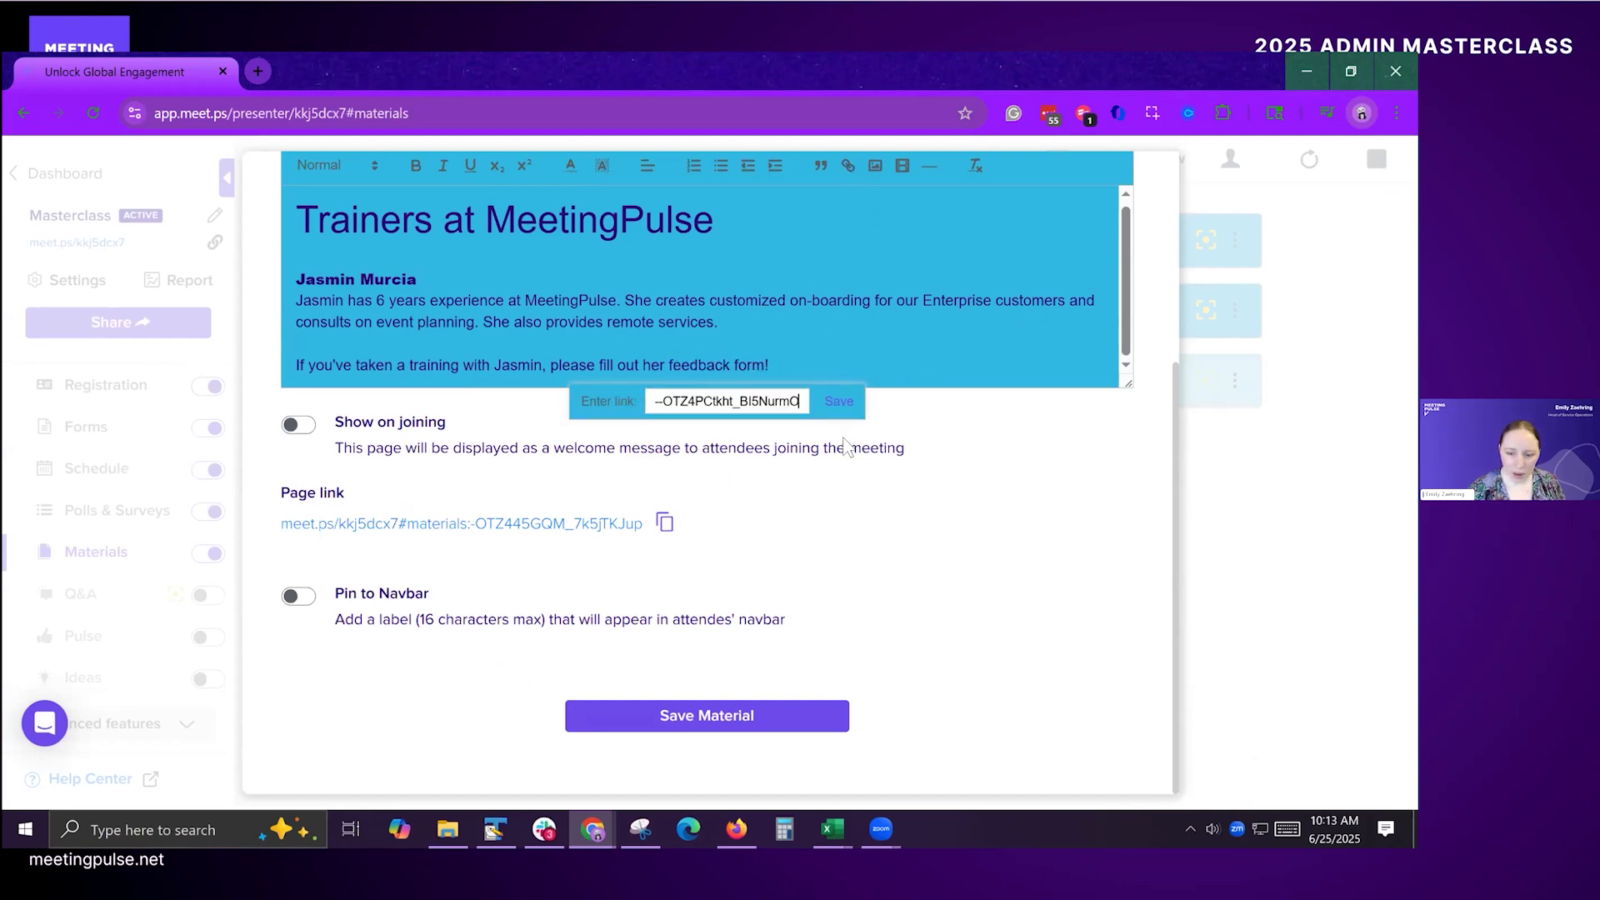
left_click(840, 405)
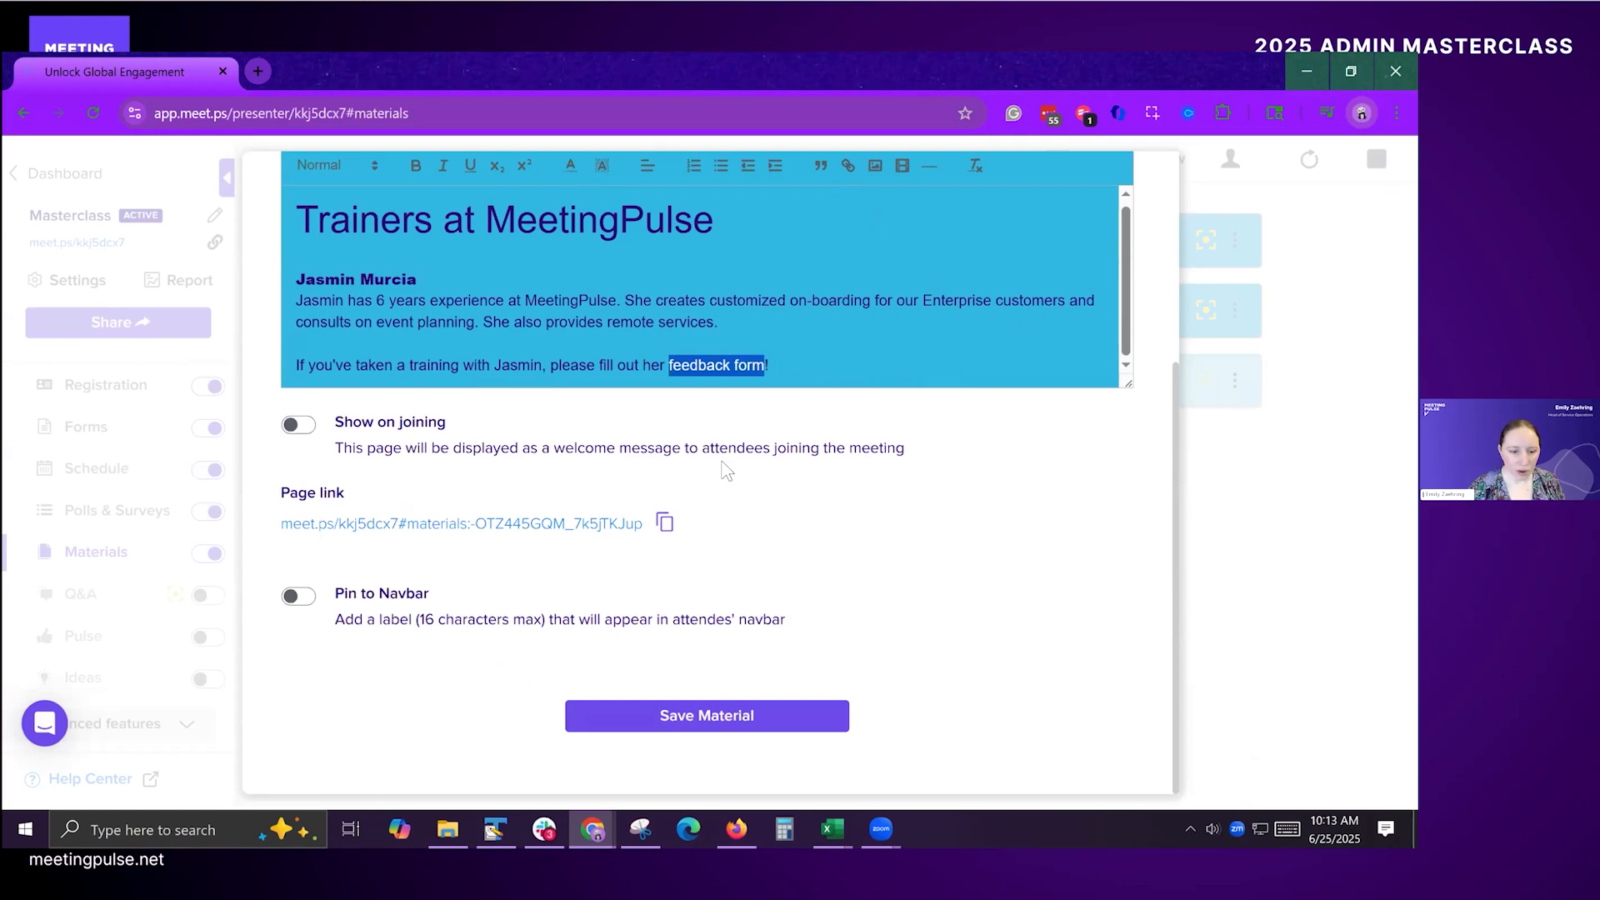
left_click(711, 717)
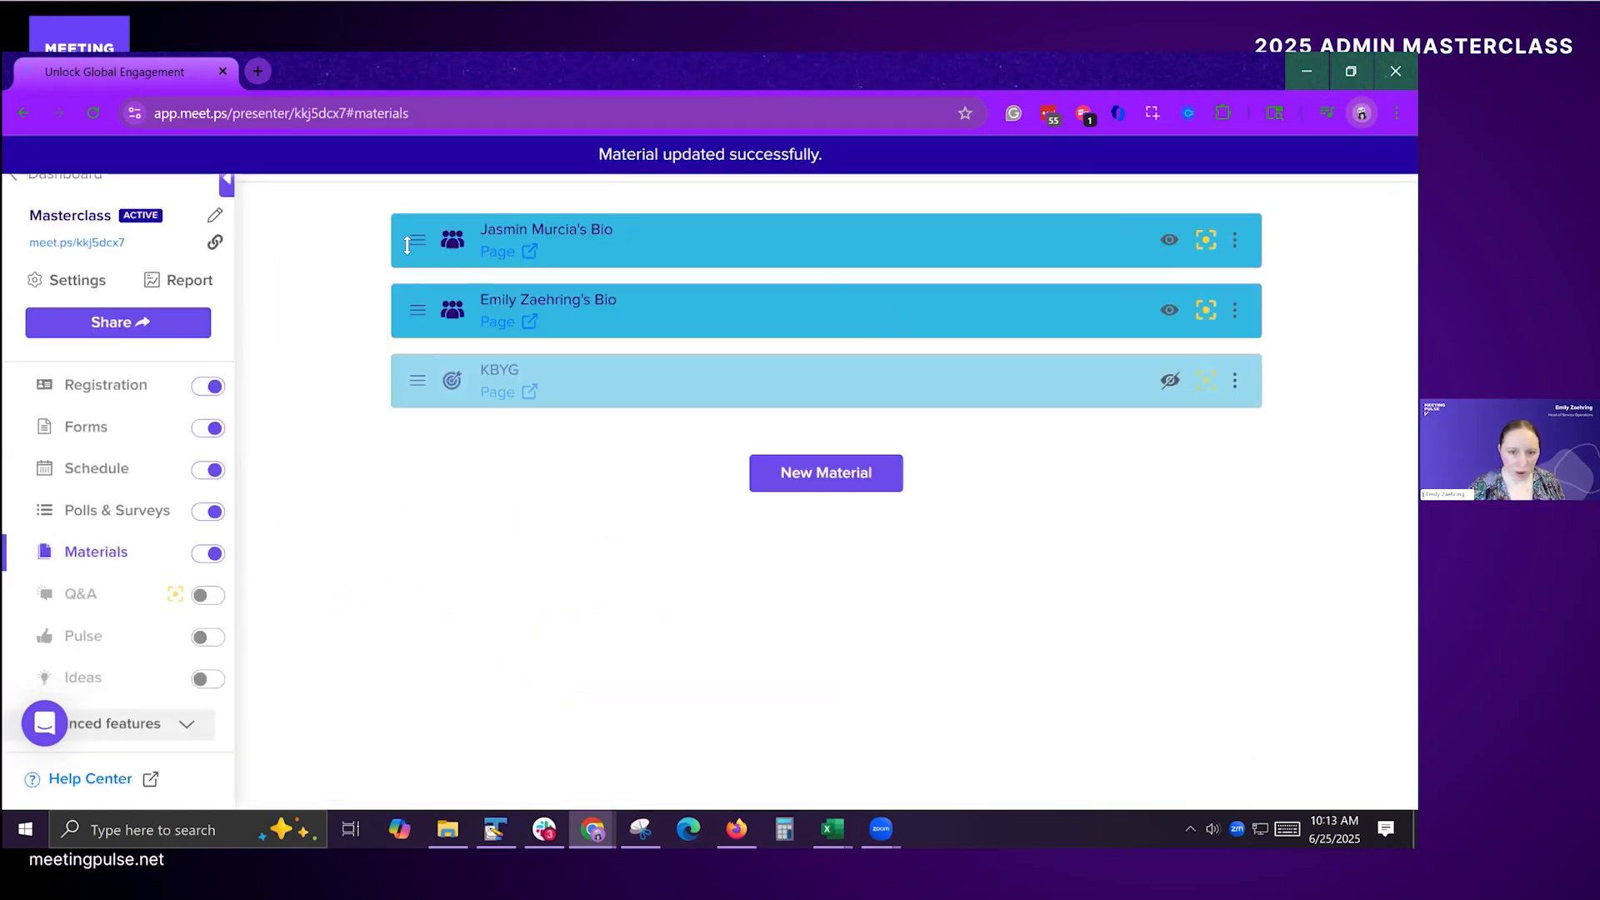
left_click(1236, 312)
left_click(1249, 315)
left_click(1245, 311)
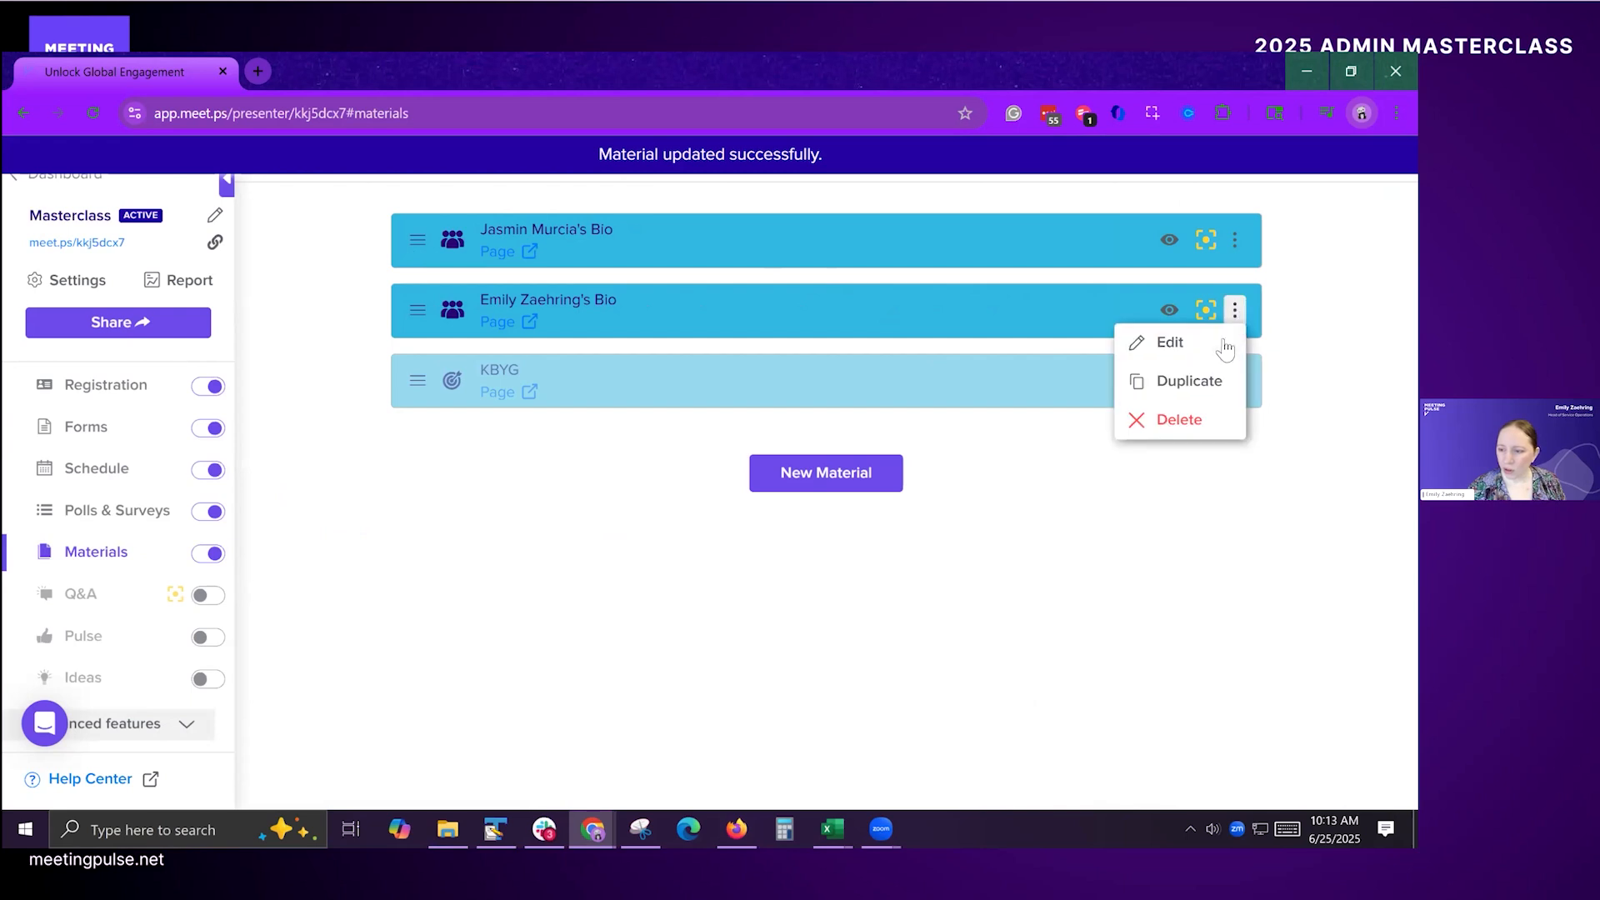
left_click(1246, 317)
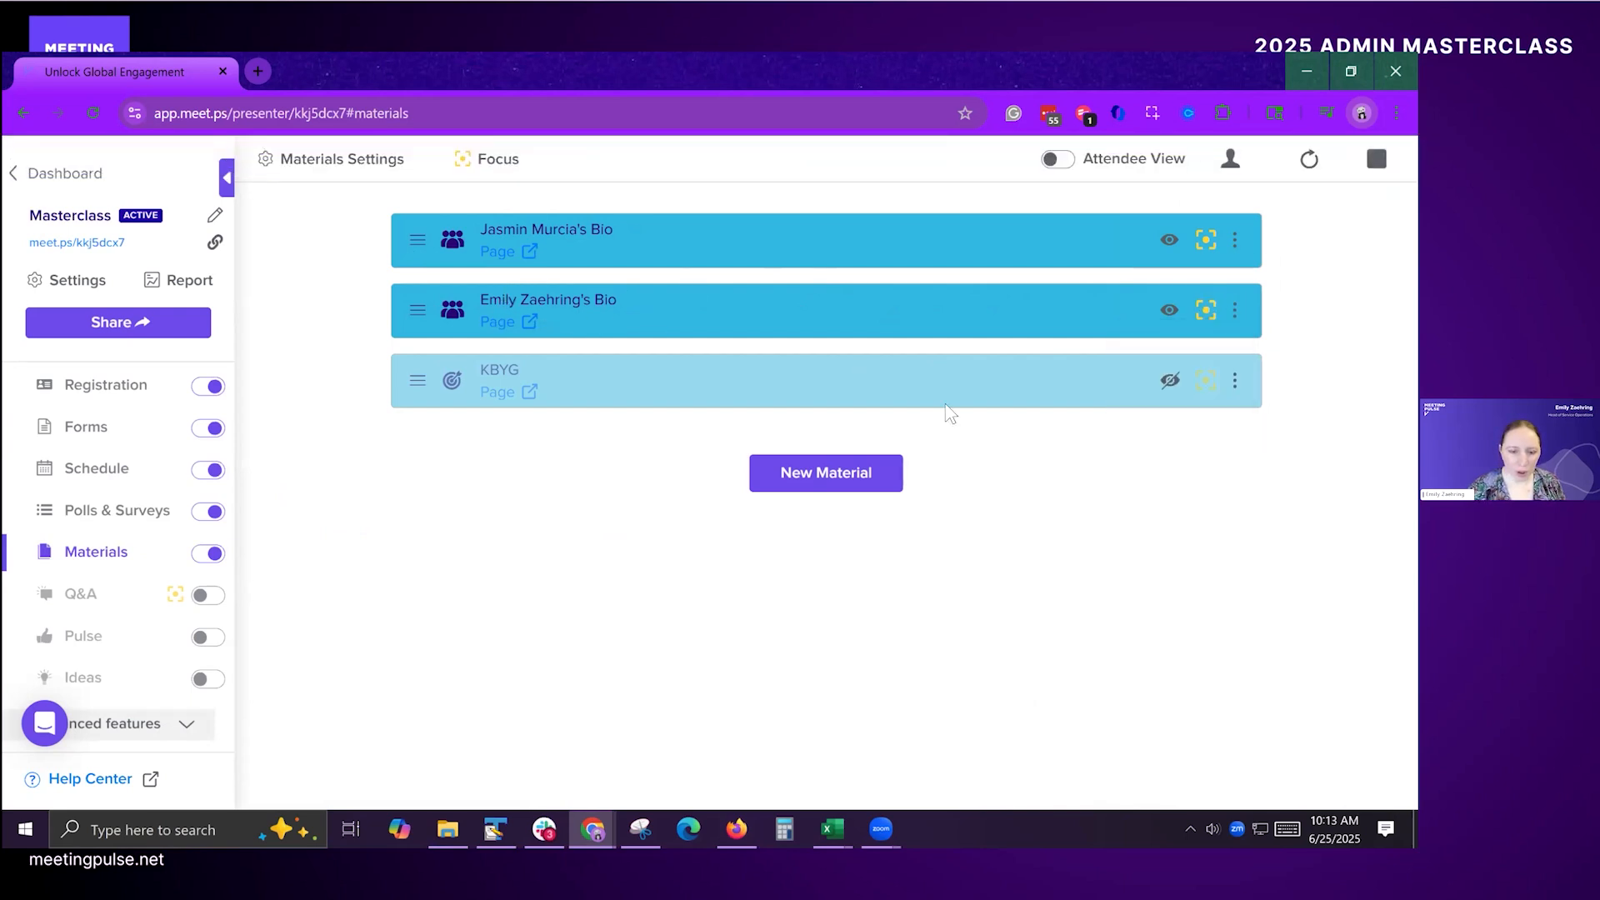
Step: Switch to the attendee window and view the second speaker's bio, including its feedback link and photo
key("alt+Tab")
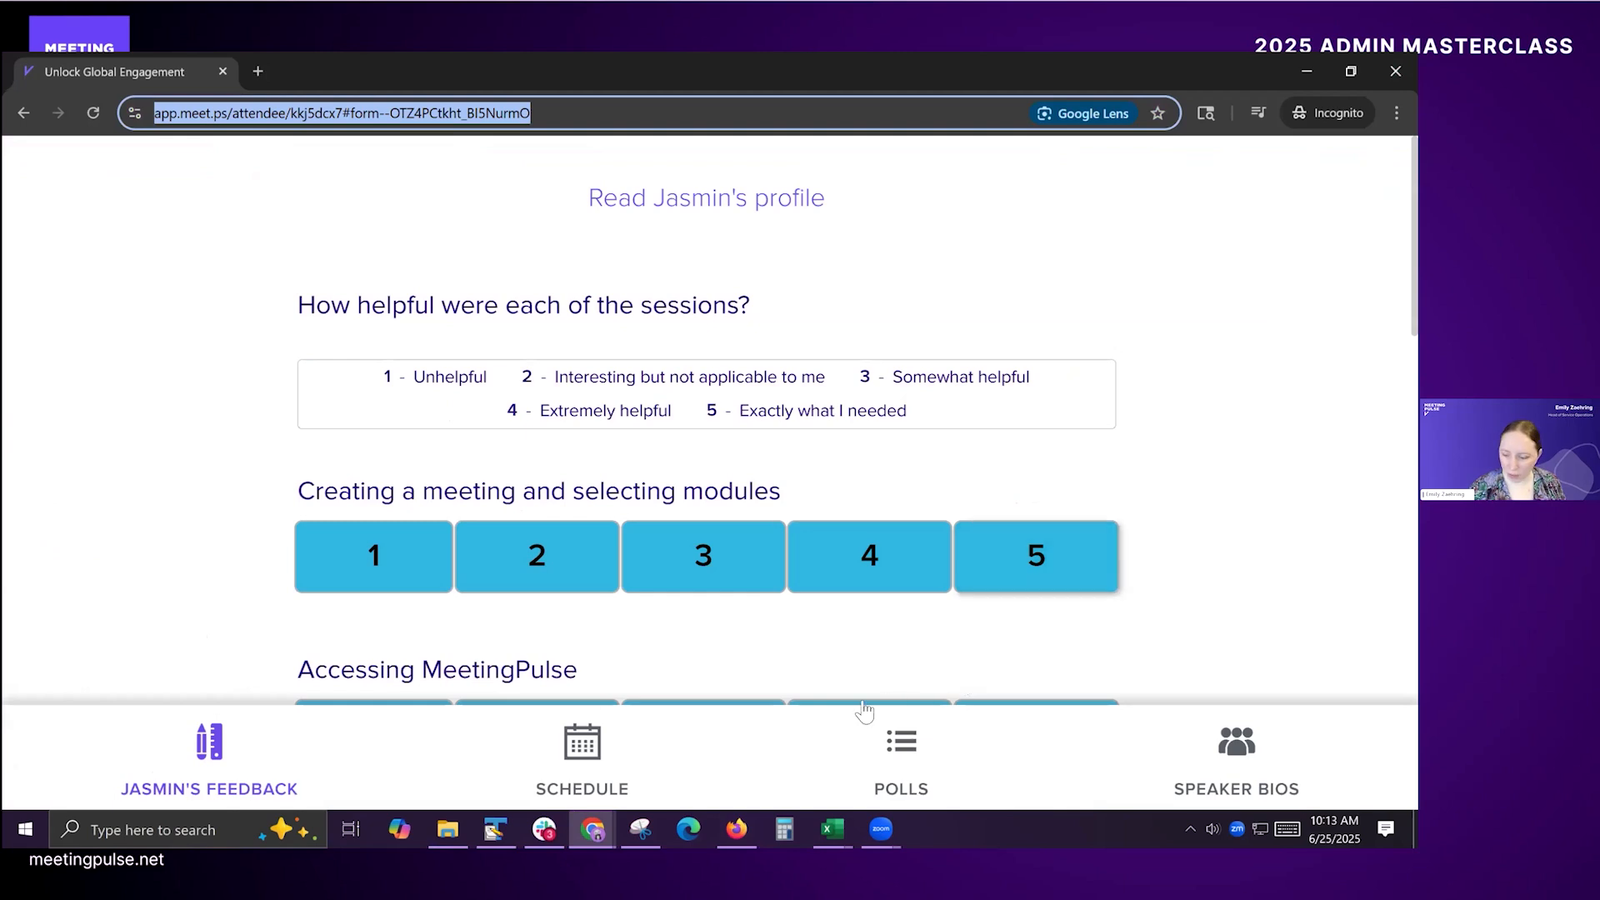
left_click(1269, 748)
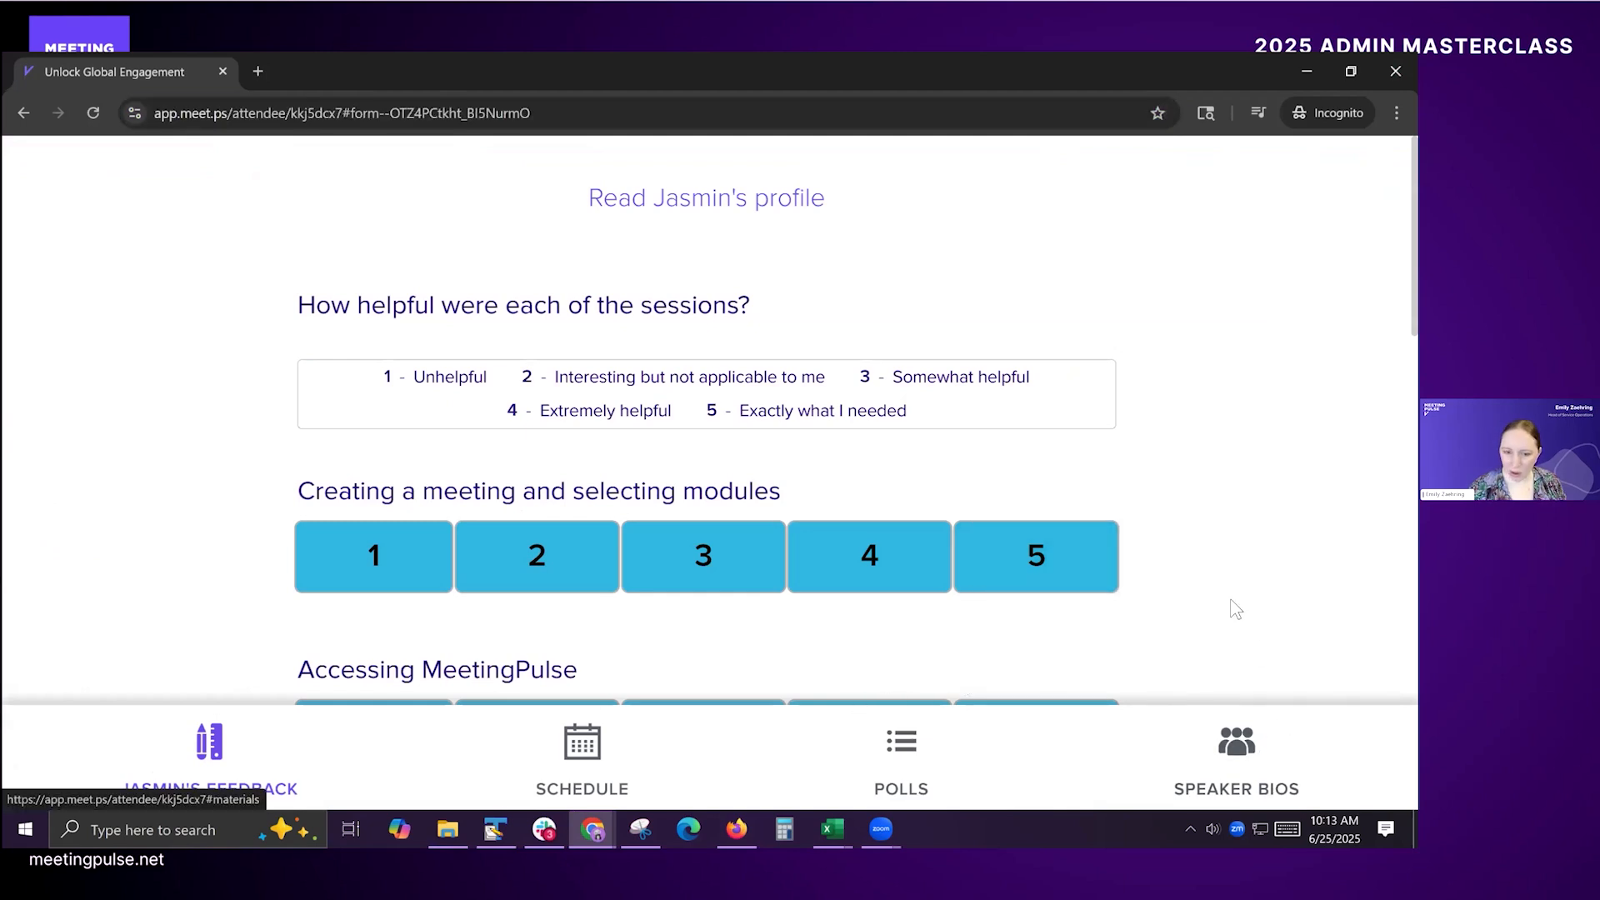
left_click(1234, 755)
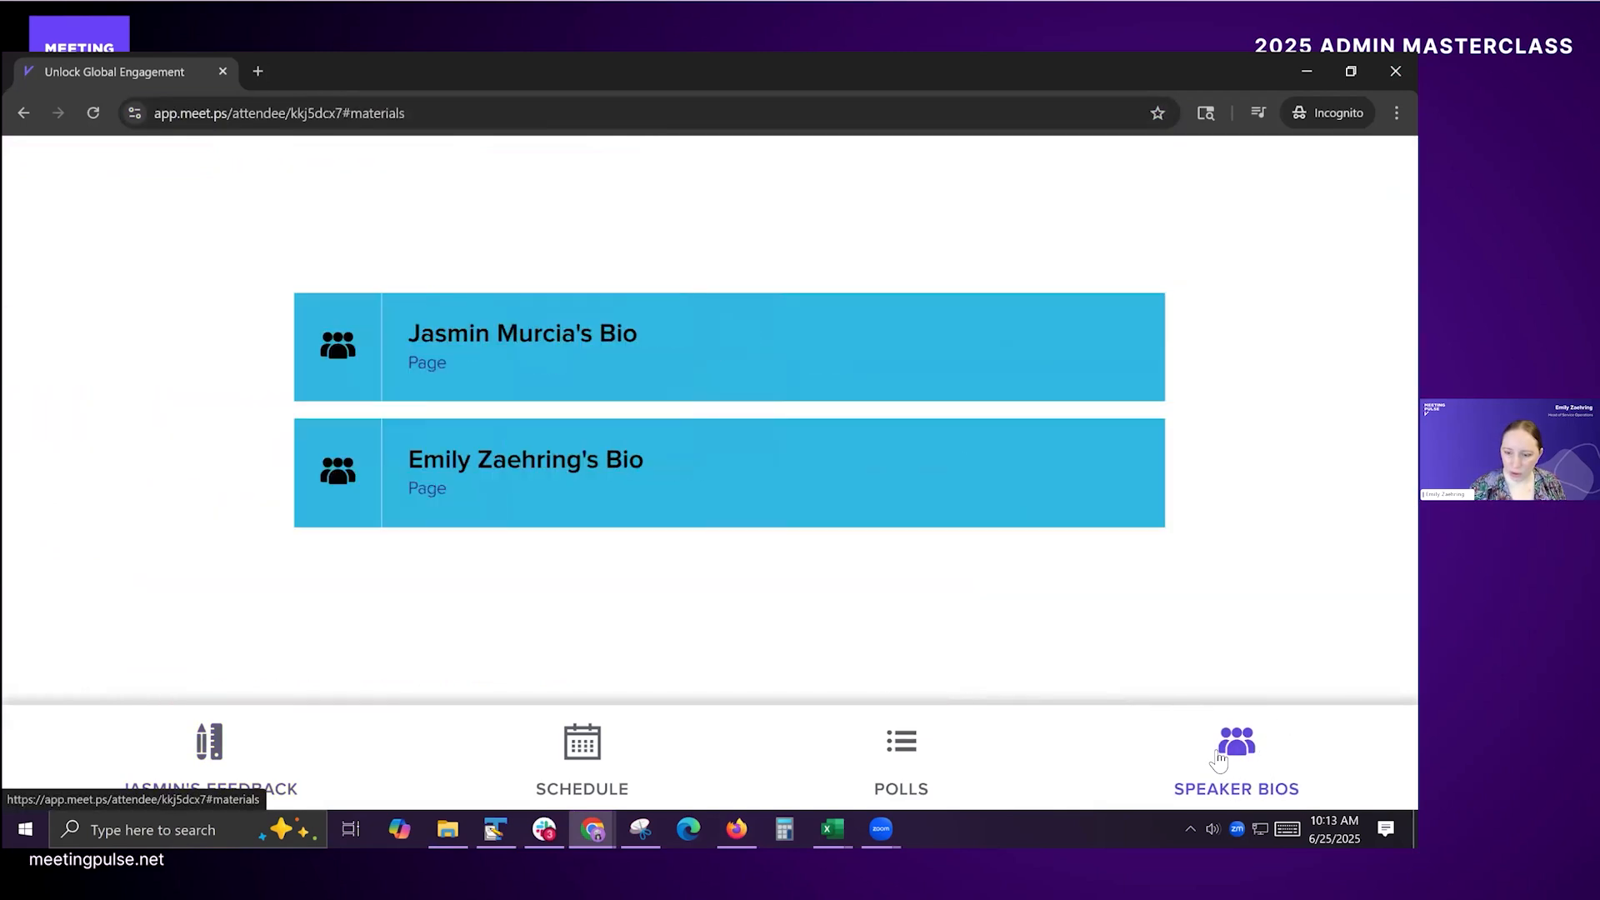
left_click(474, 479)
scroll(976, 382, "down", 5)
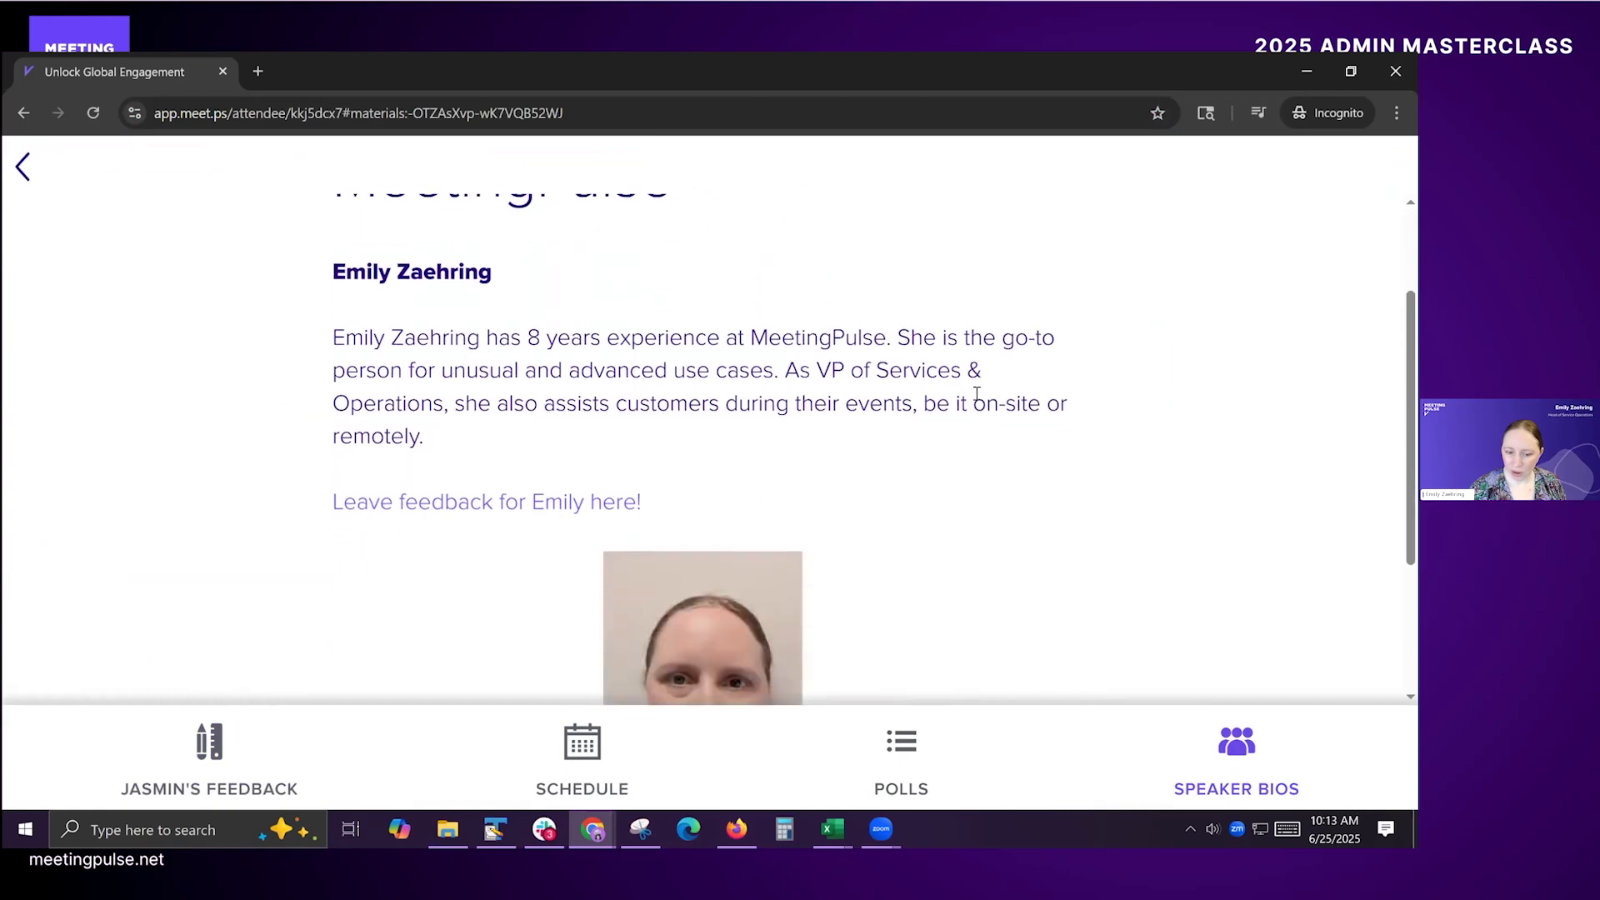
scroll(400, 347, "up", 5)
scroll(408, 432, "down", 5)
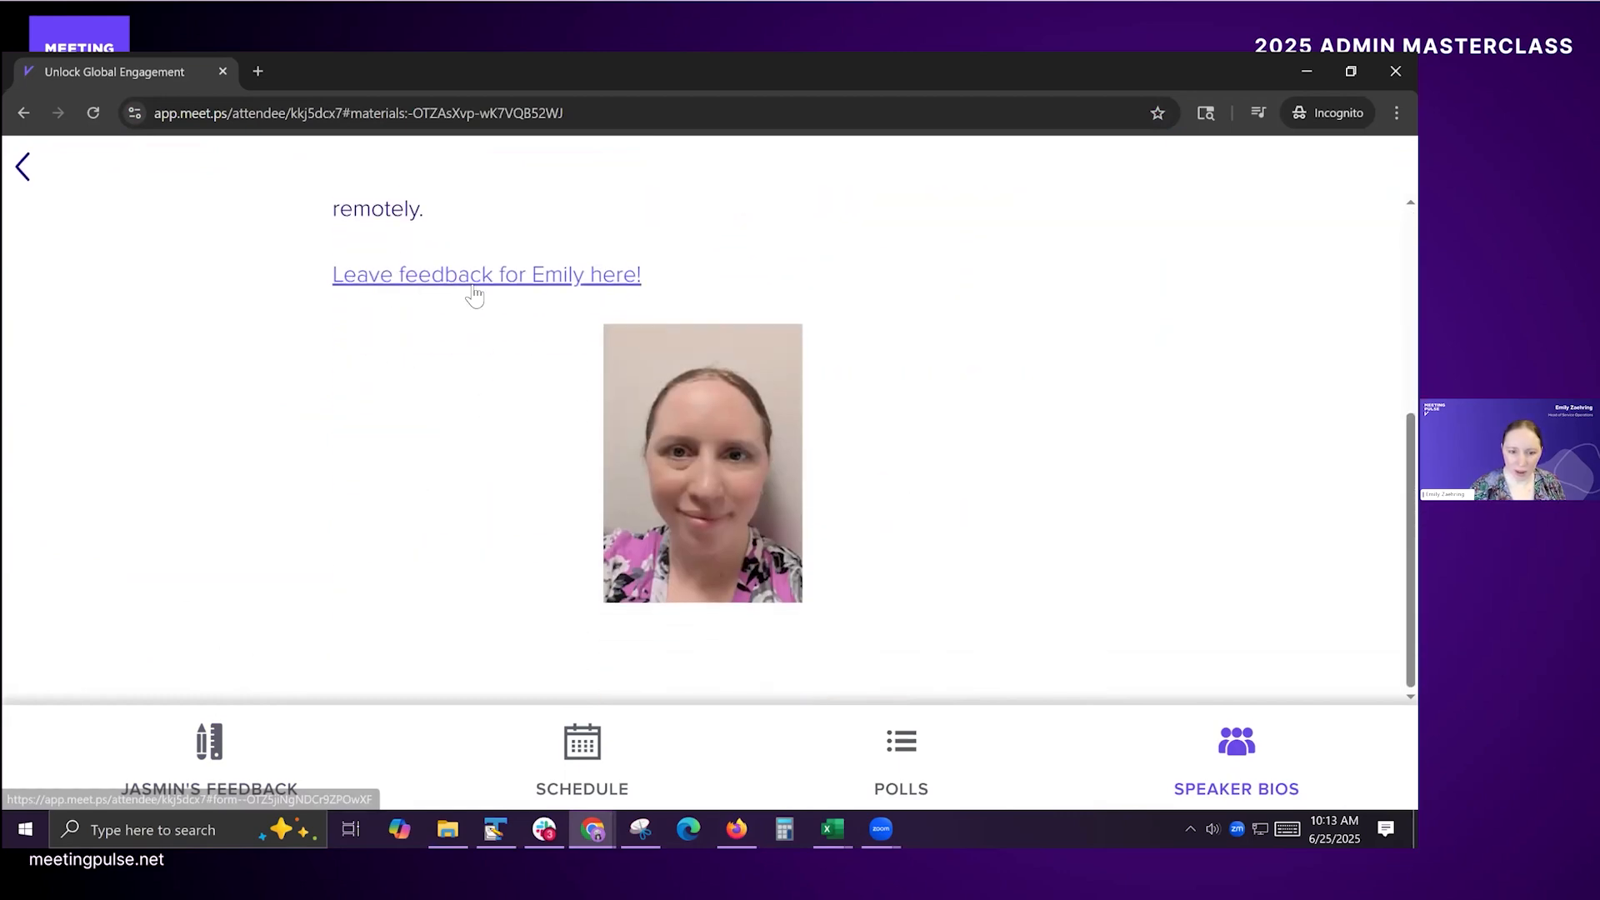
Step: Open the attendee's personal schedule and book the session "Track A: Basics Q&A"
left_click(587, 745)
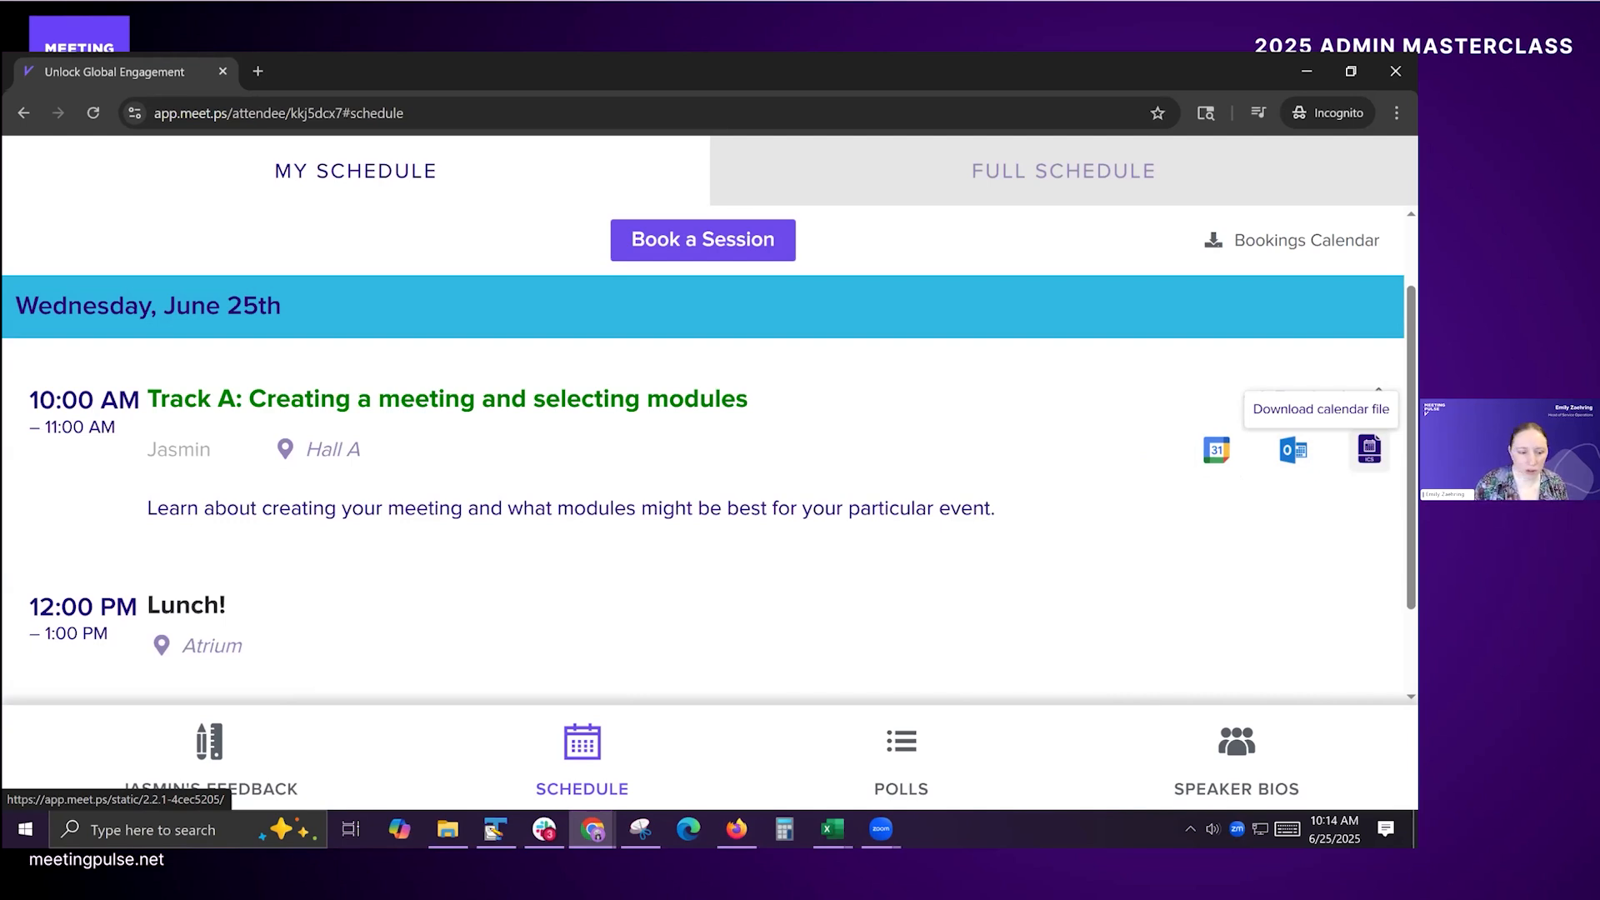
left_click(711, 252)
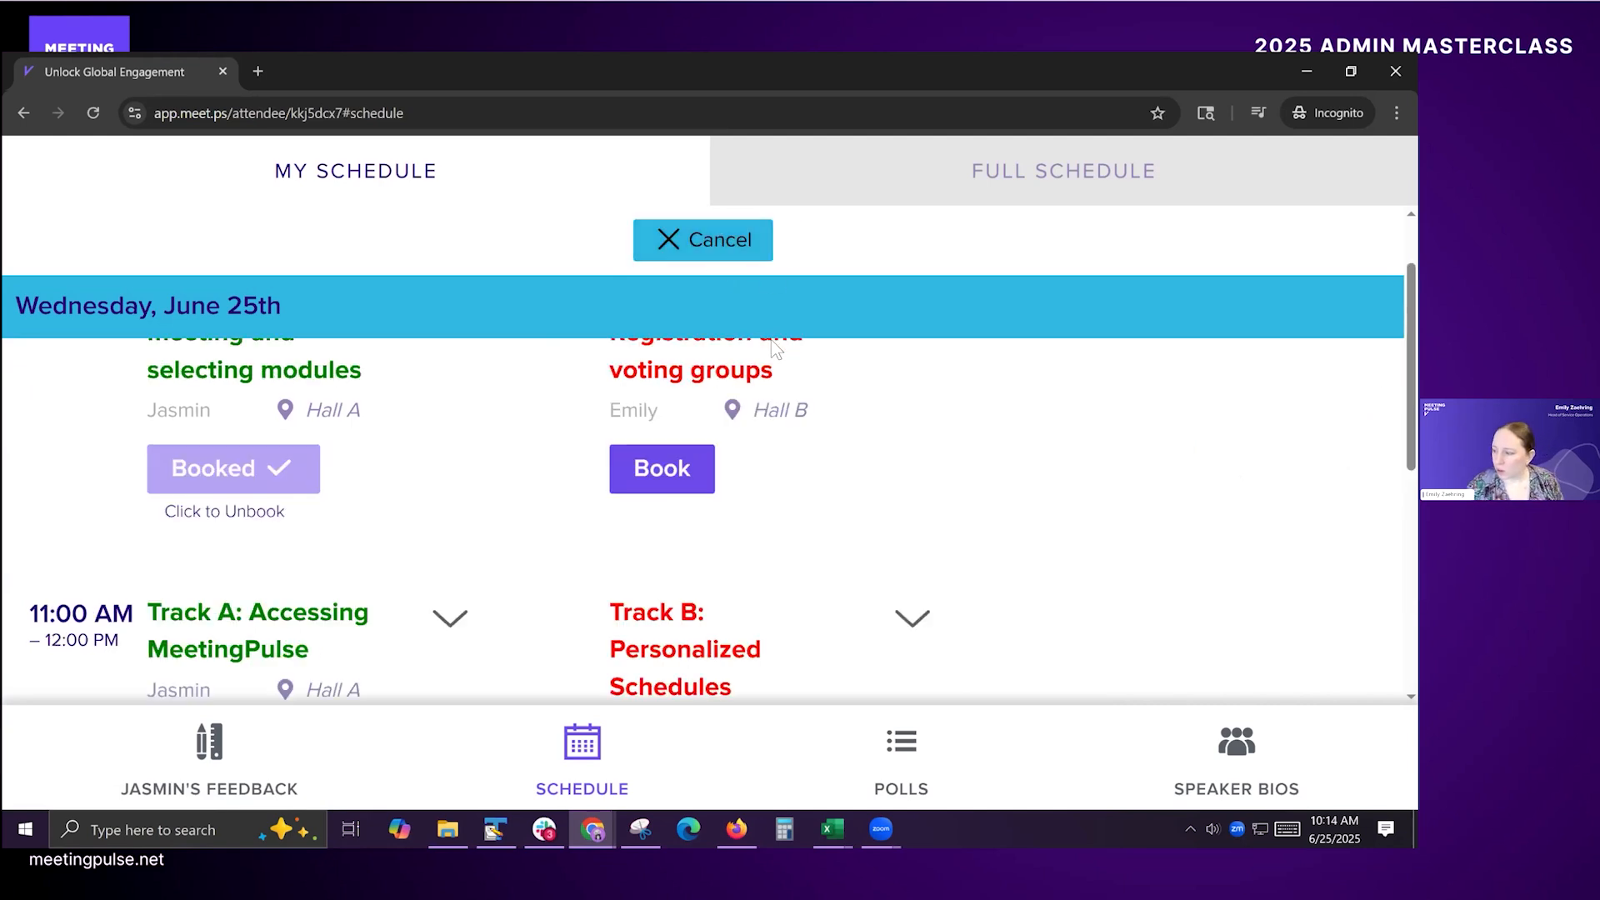
scroll(771, 346, "down", 2)
scroll(769, 349, "down", 3)
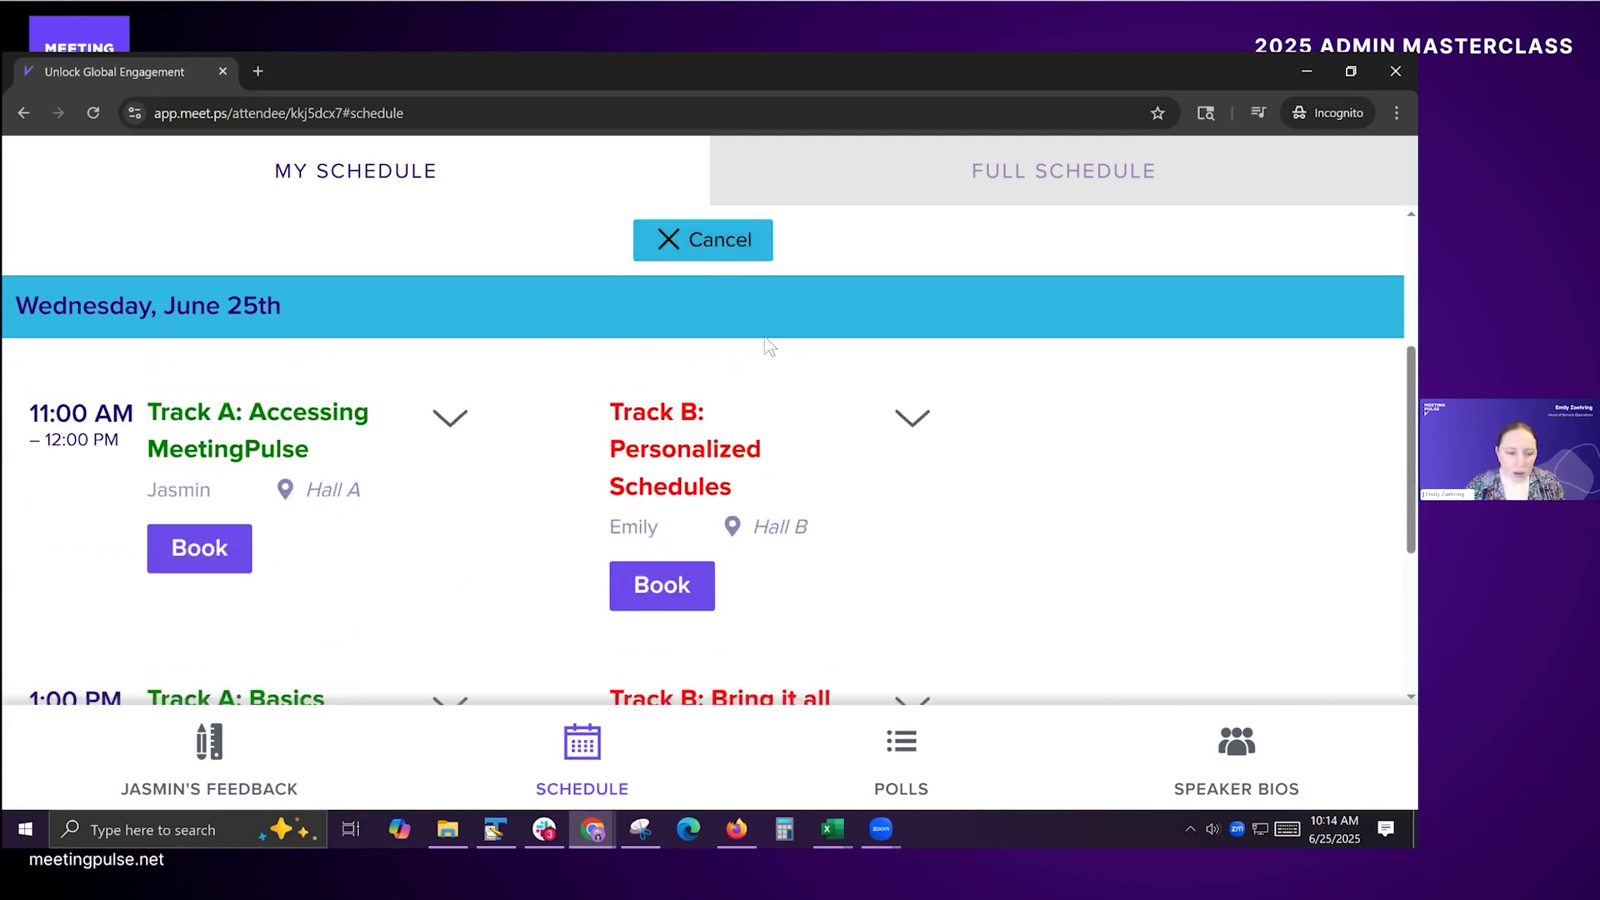
left_click(202, 556)
scroll(983, 490, "up", 5)
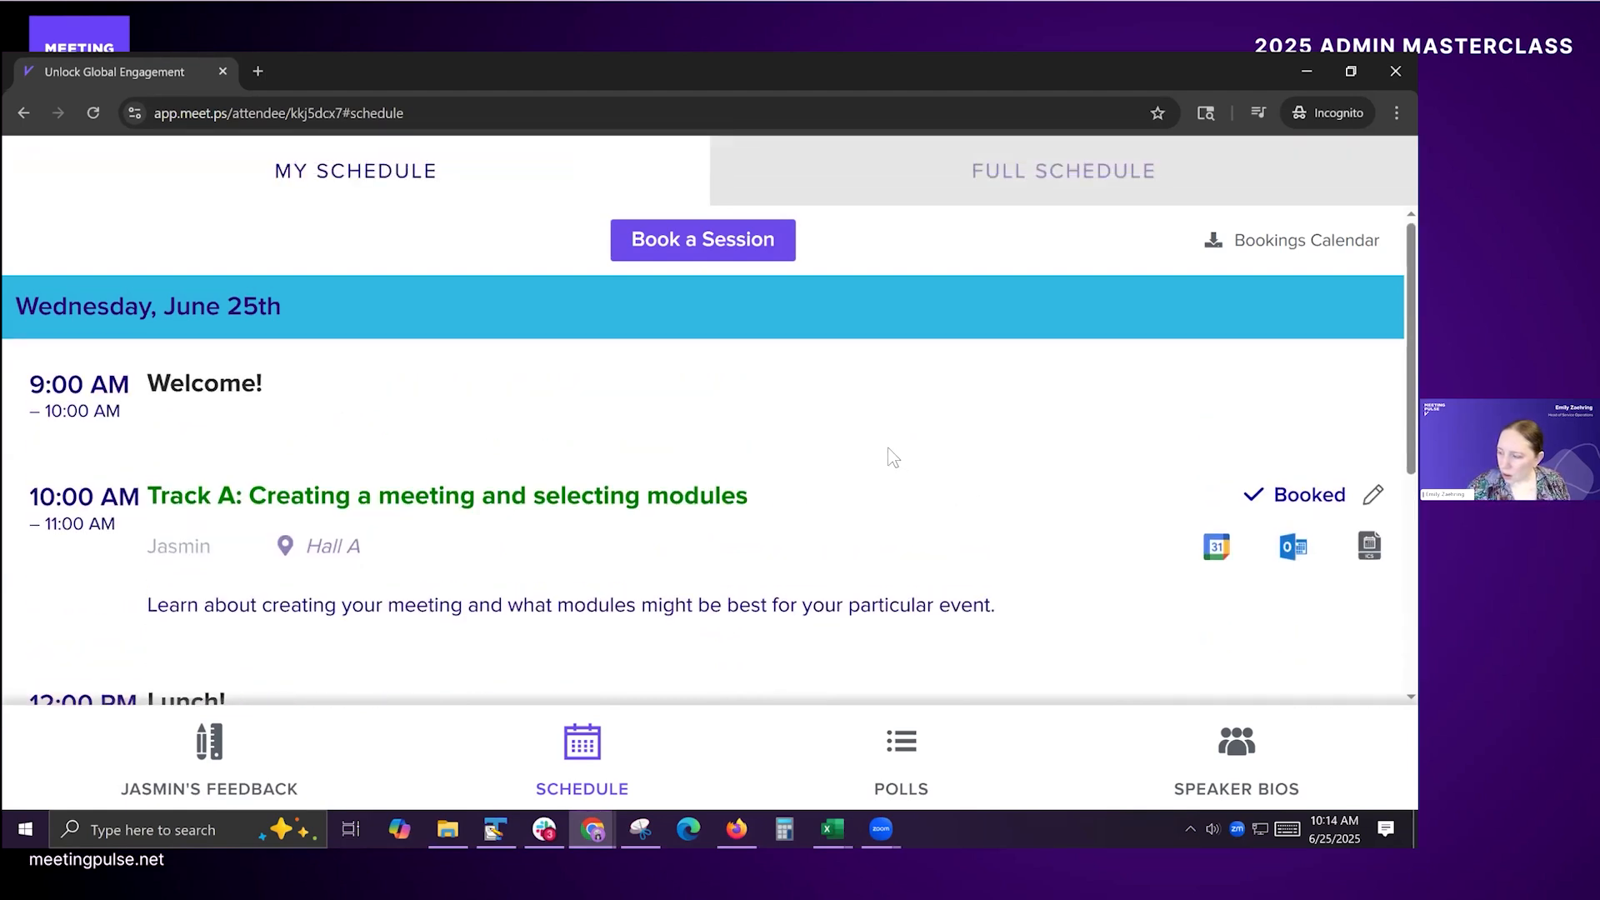
Step: Switch to the presenter window and start adding a new session in the Schedule module
key("alt+Tab")
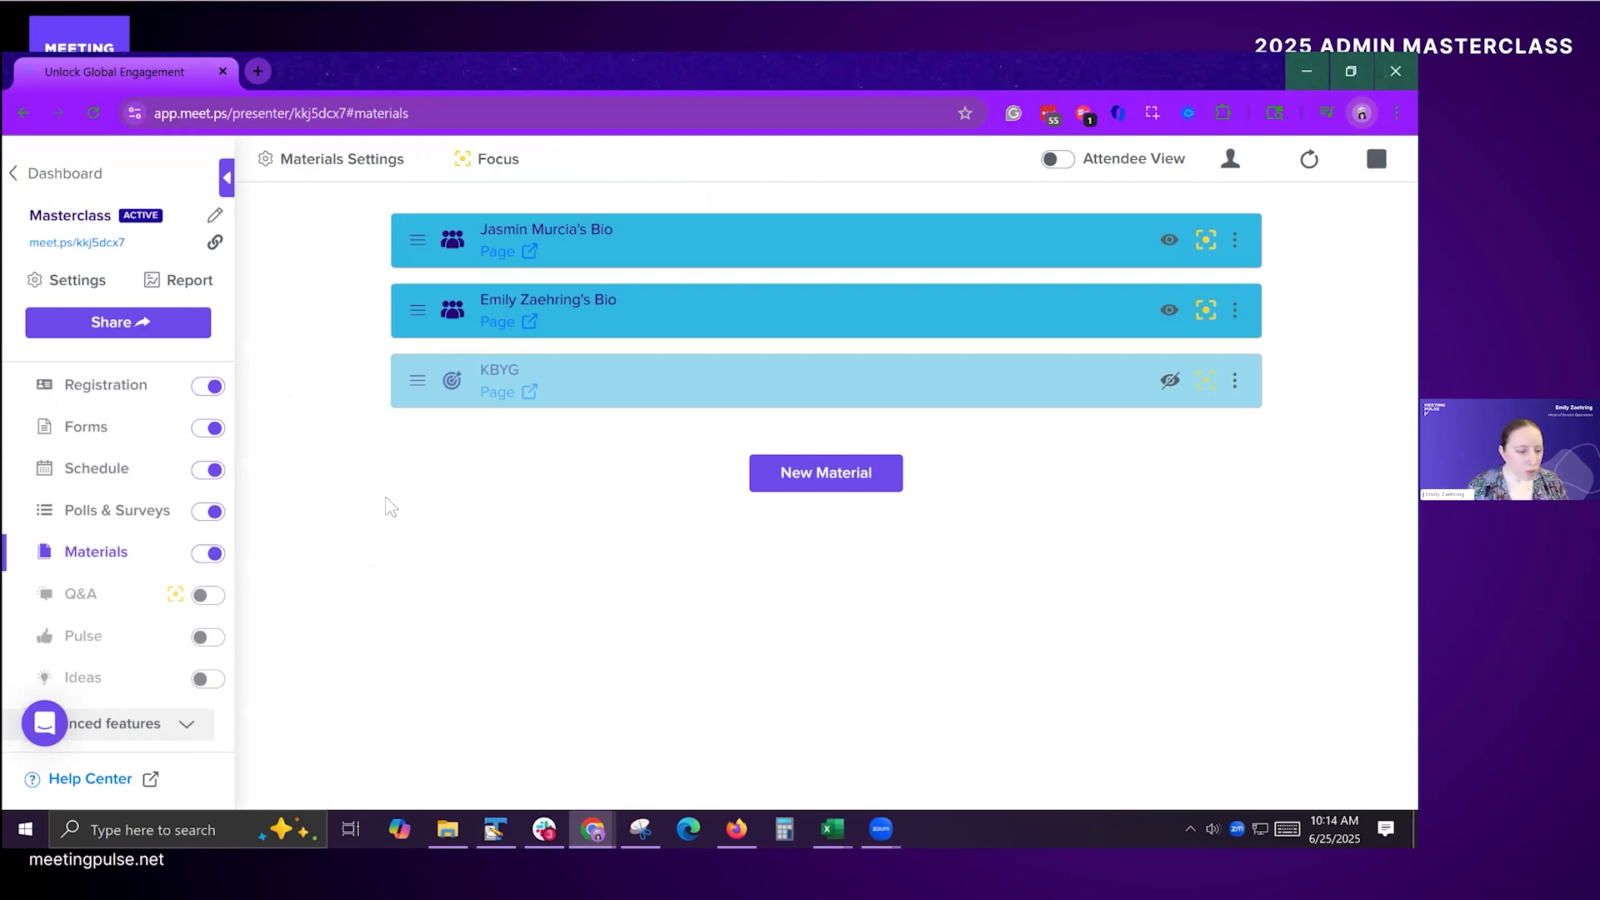
left_click(70, 481)
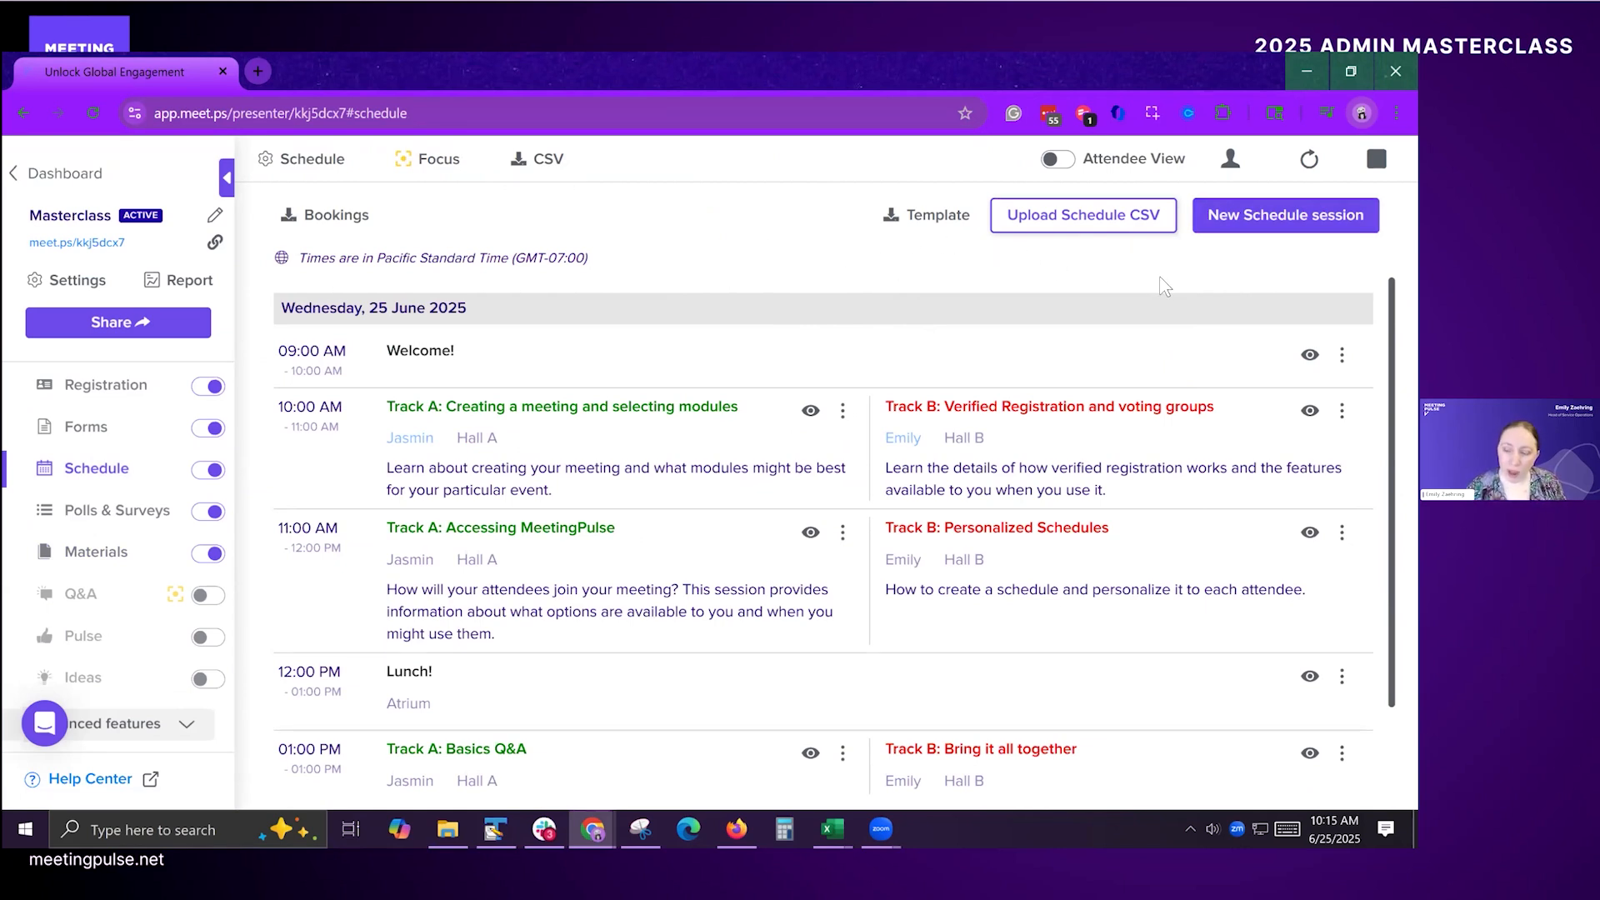
left_click(1231, 230)
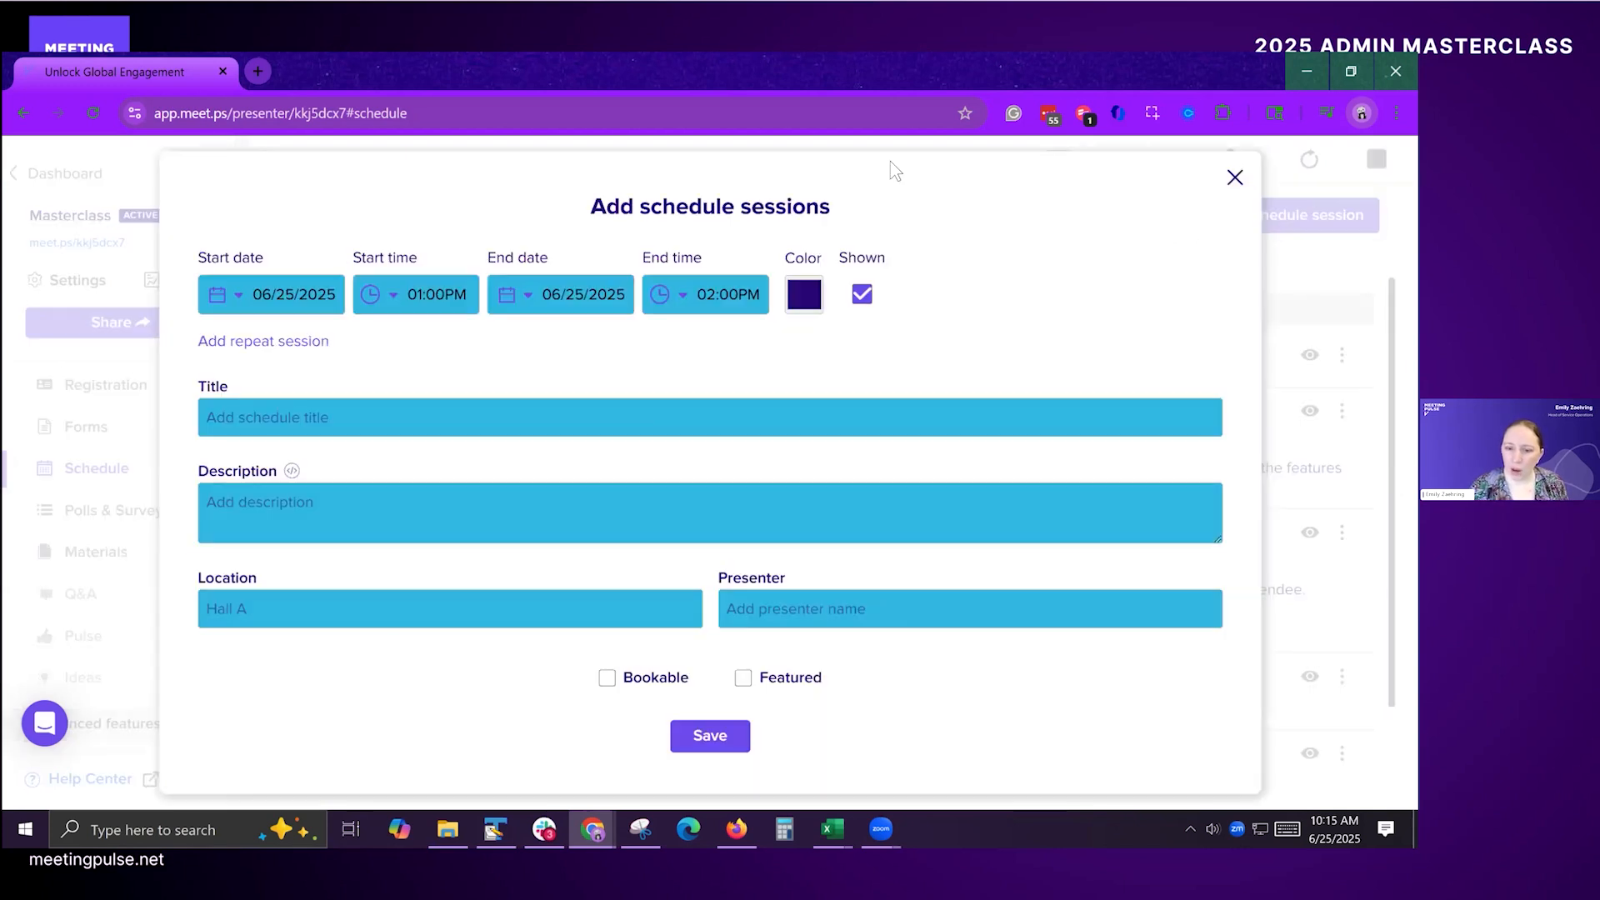
Step: Pick 06/25/2025 as the new session's start date and view its color choices without changing the color
left_click(277, 300)
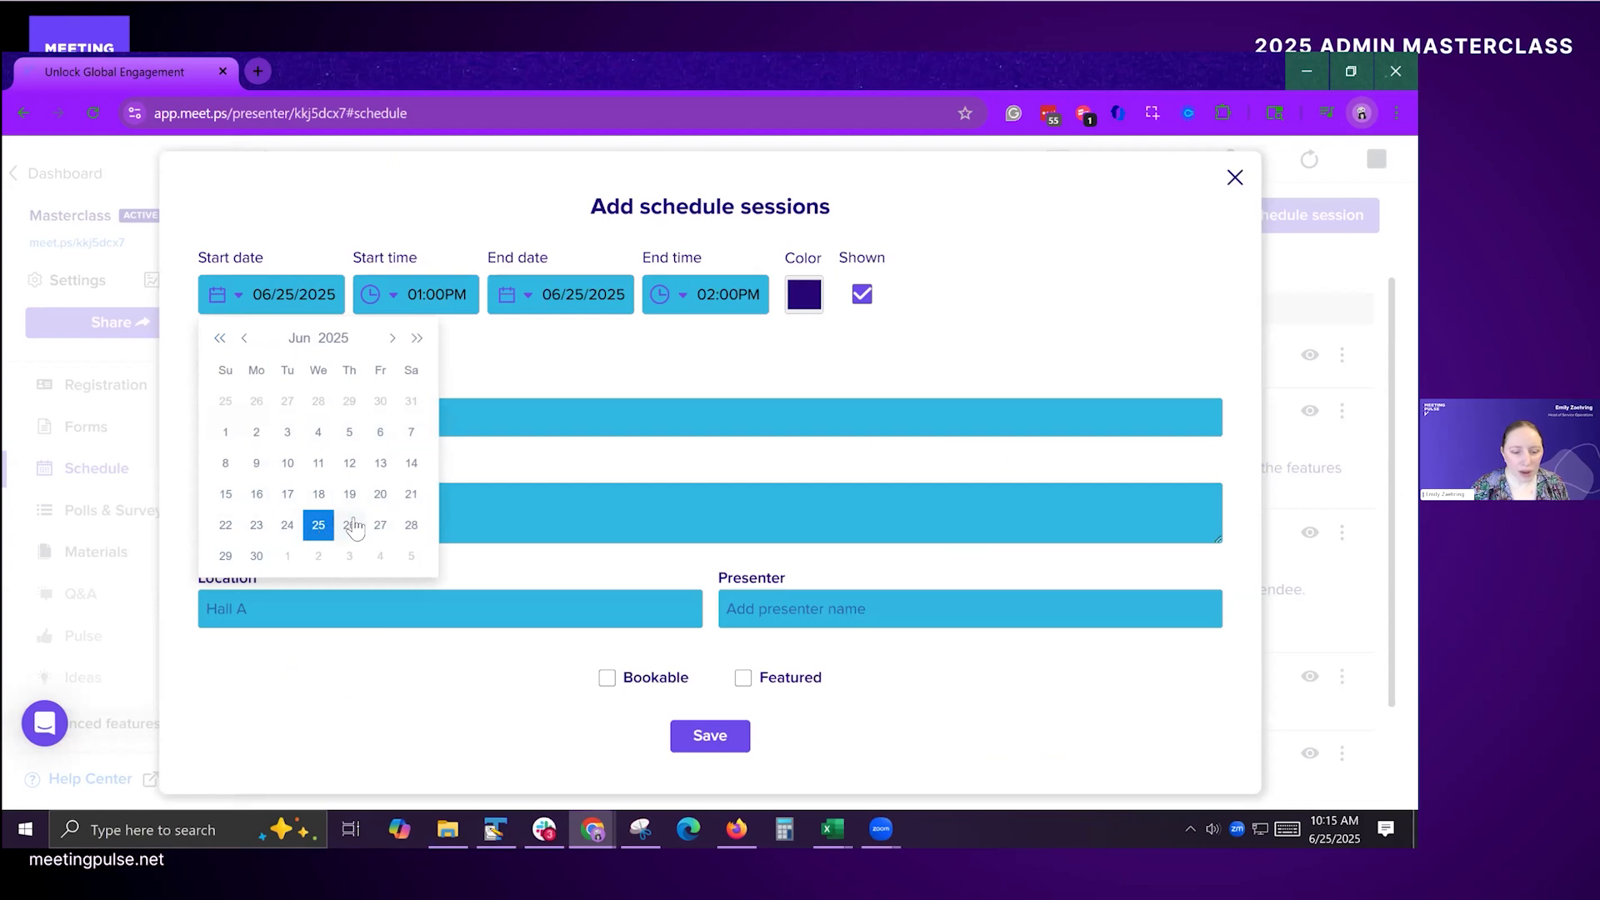
left_click(317, 526)
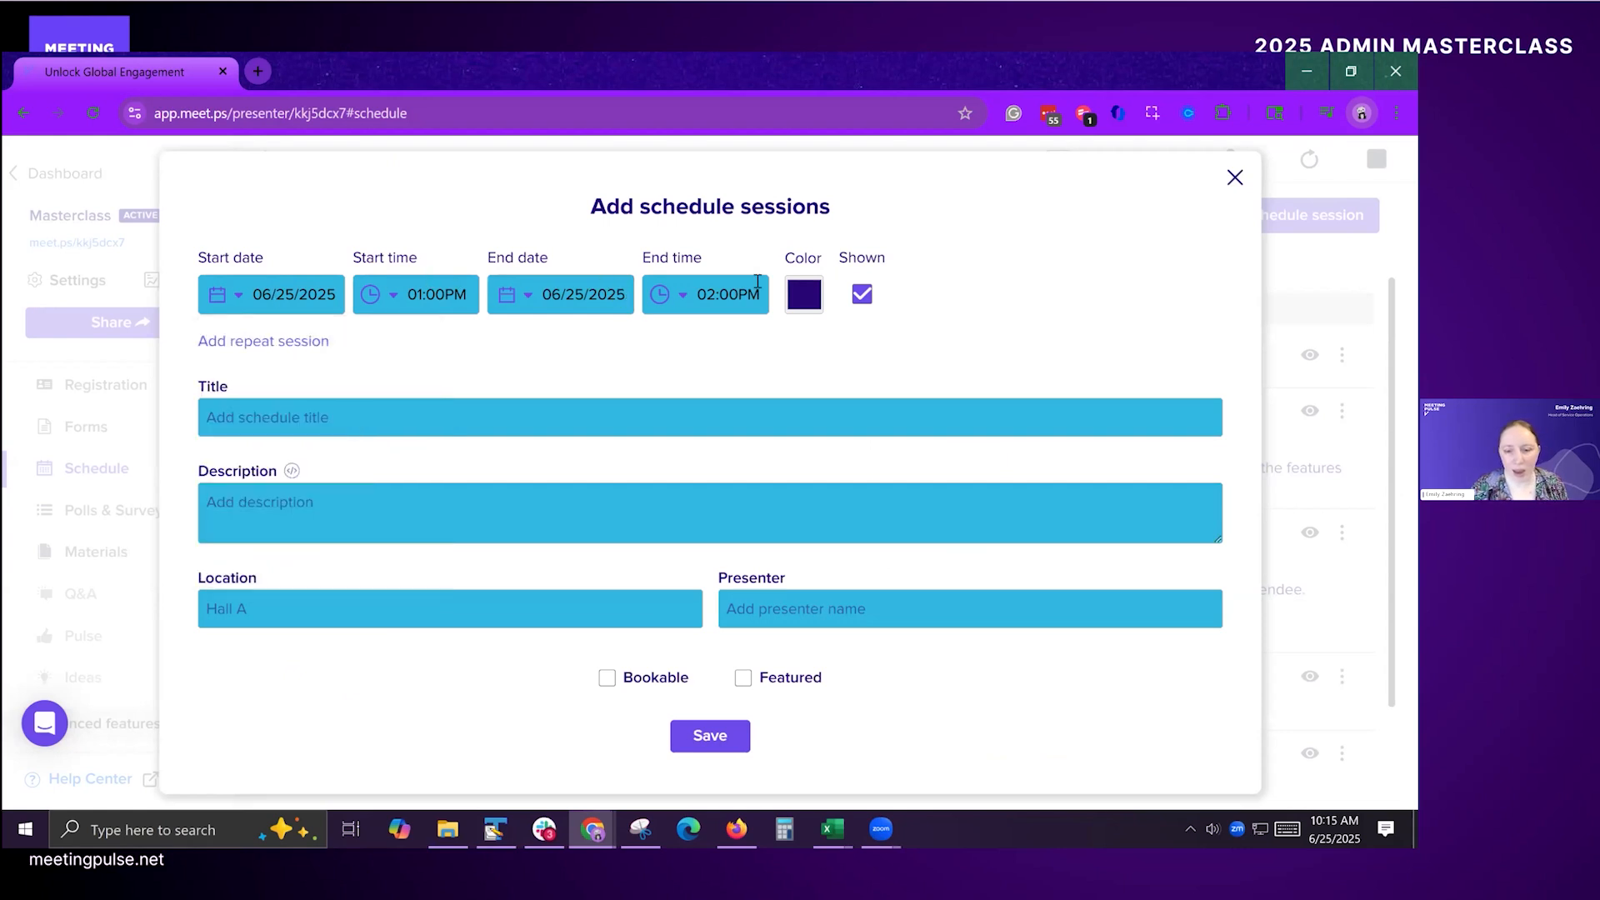
left_click(805, 295)
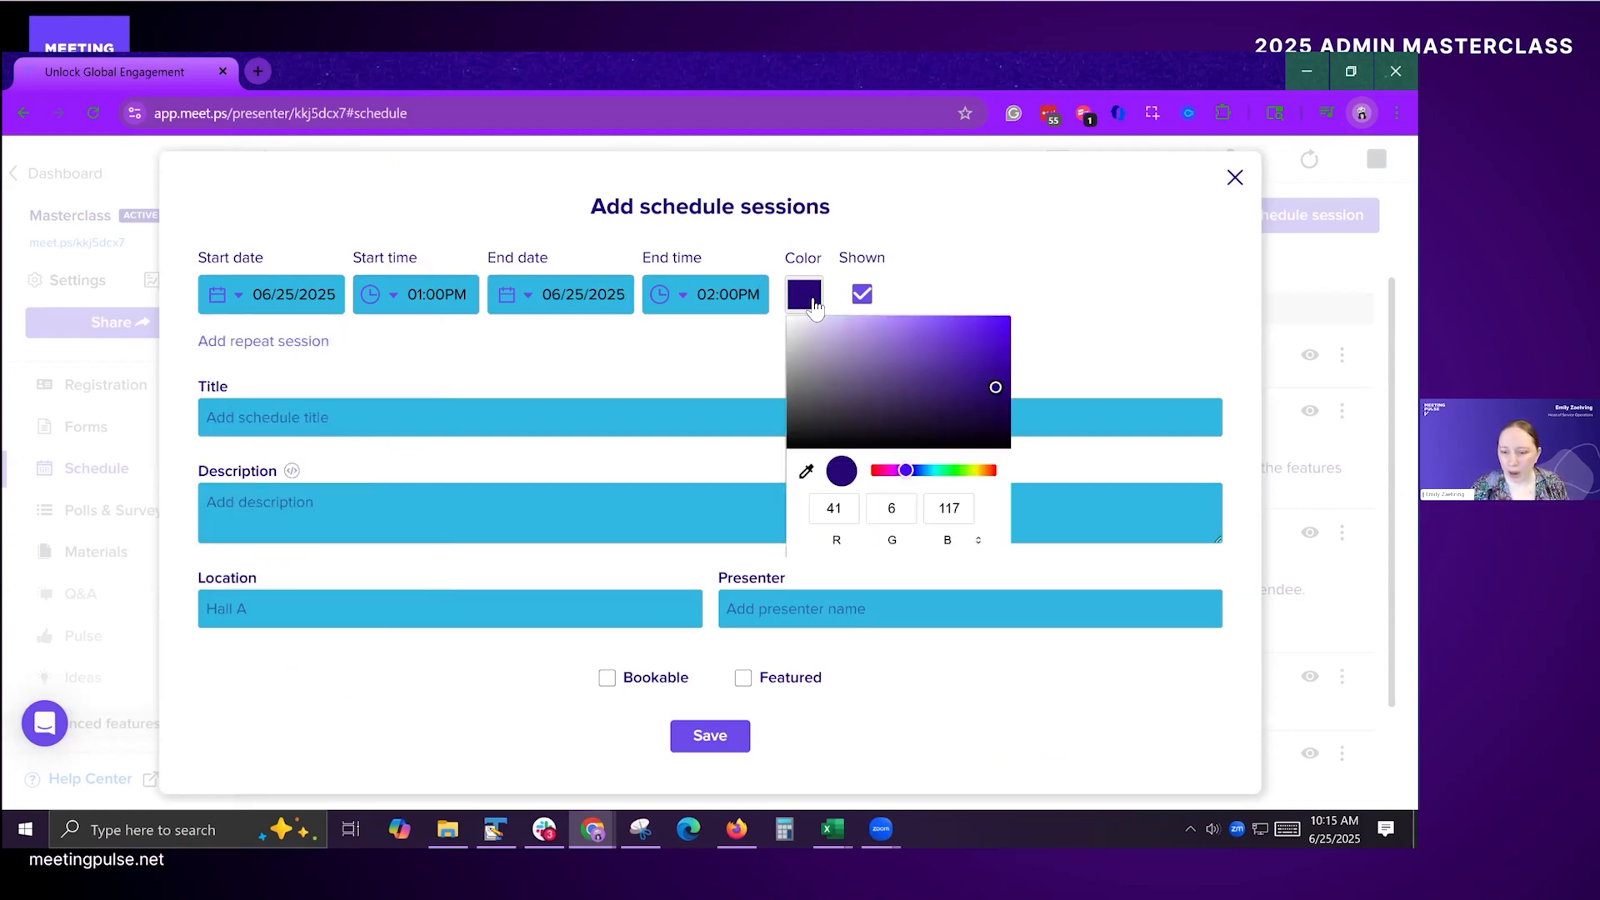
left_click(690, 371)
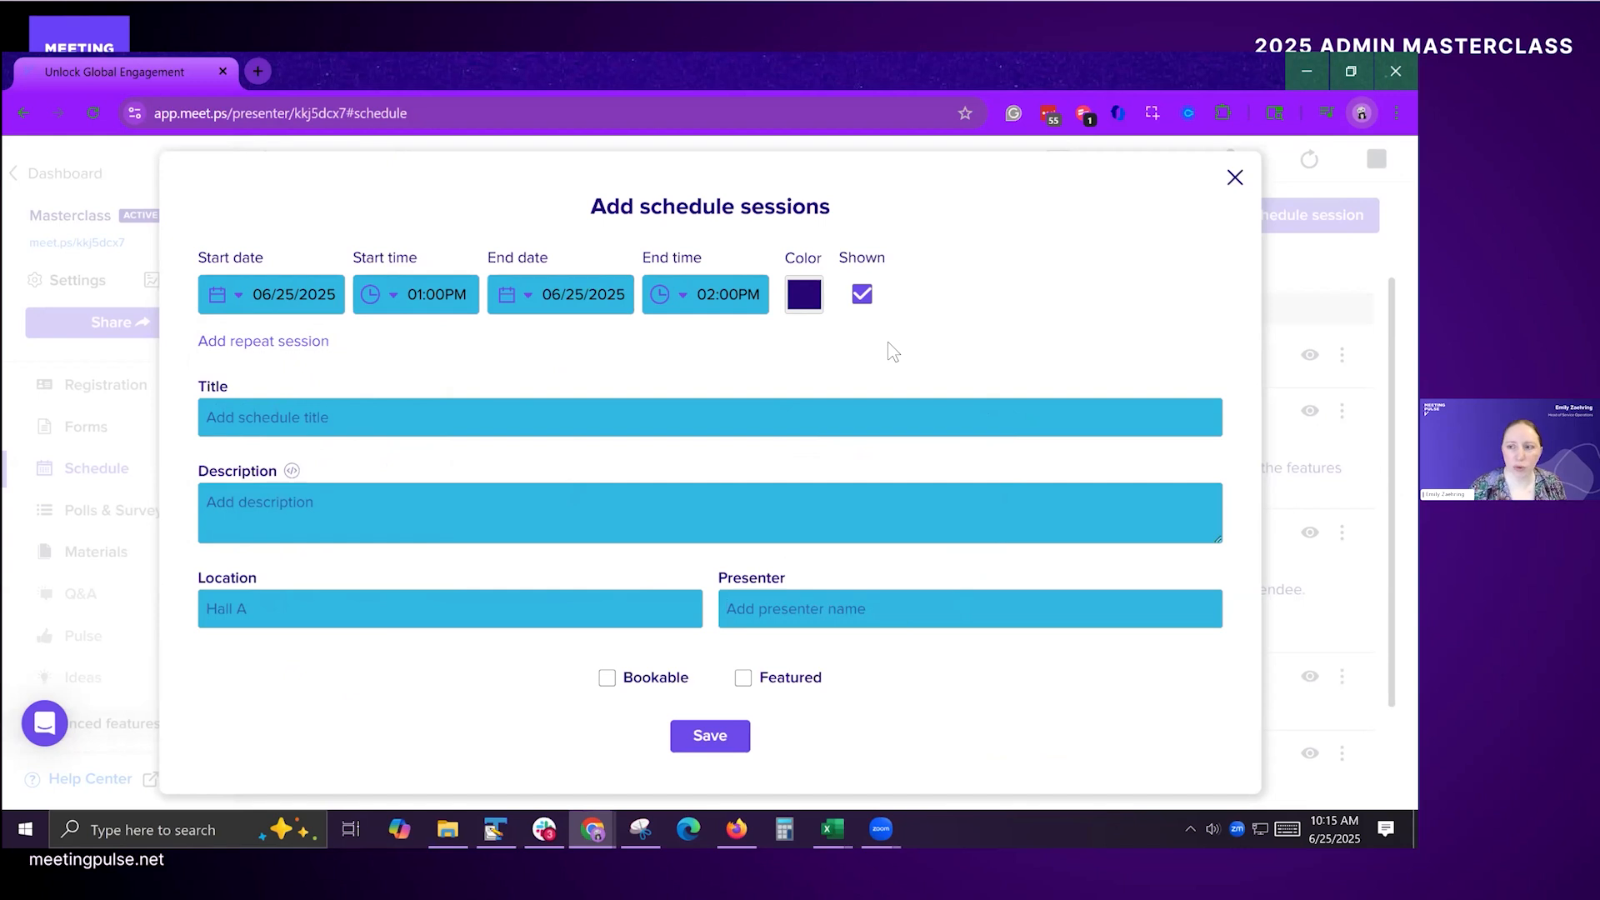
Step: Close the unsaved new session, export the meeting's schedule as a CSV file and open it in Excel
left_click(1235, 177)
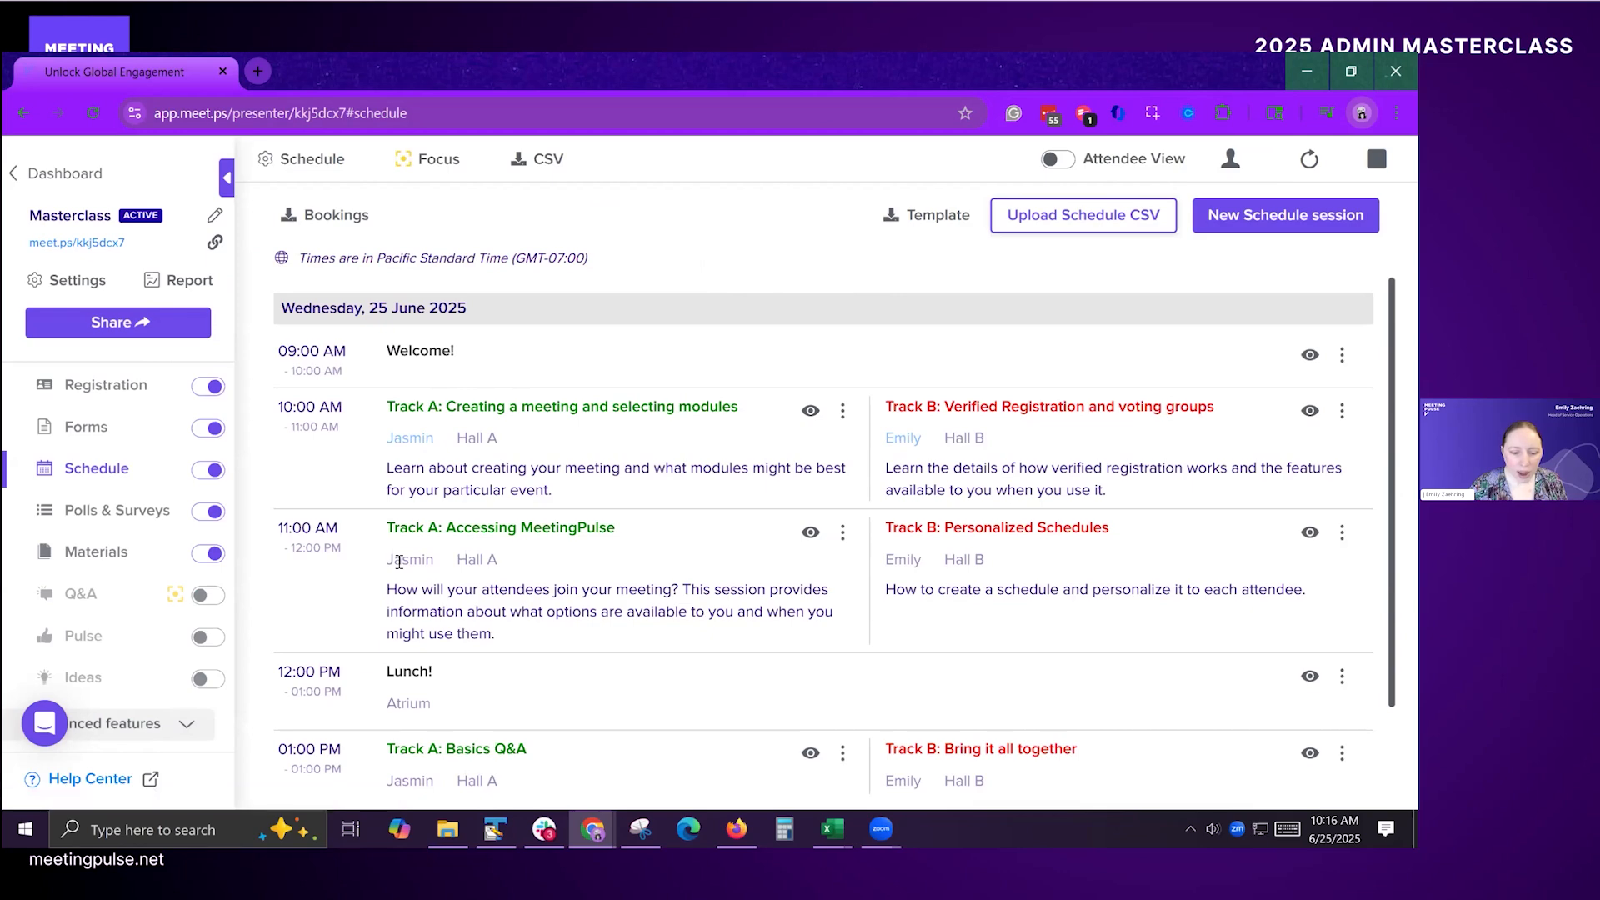
scroll(507, 617, "down", 2)
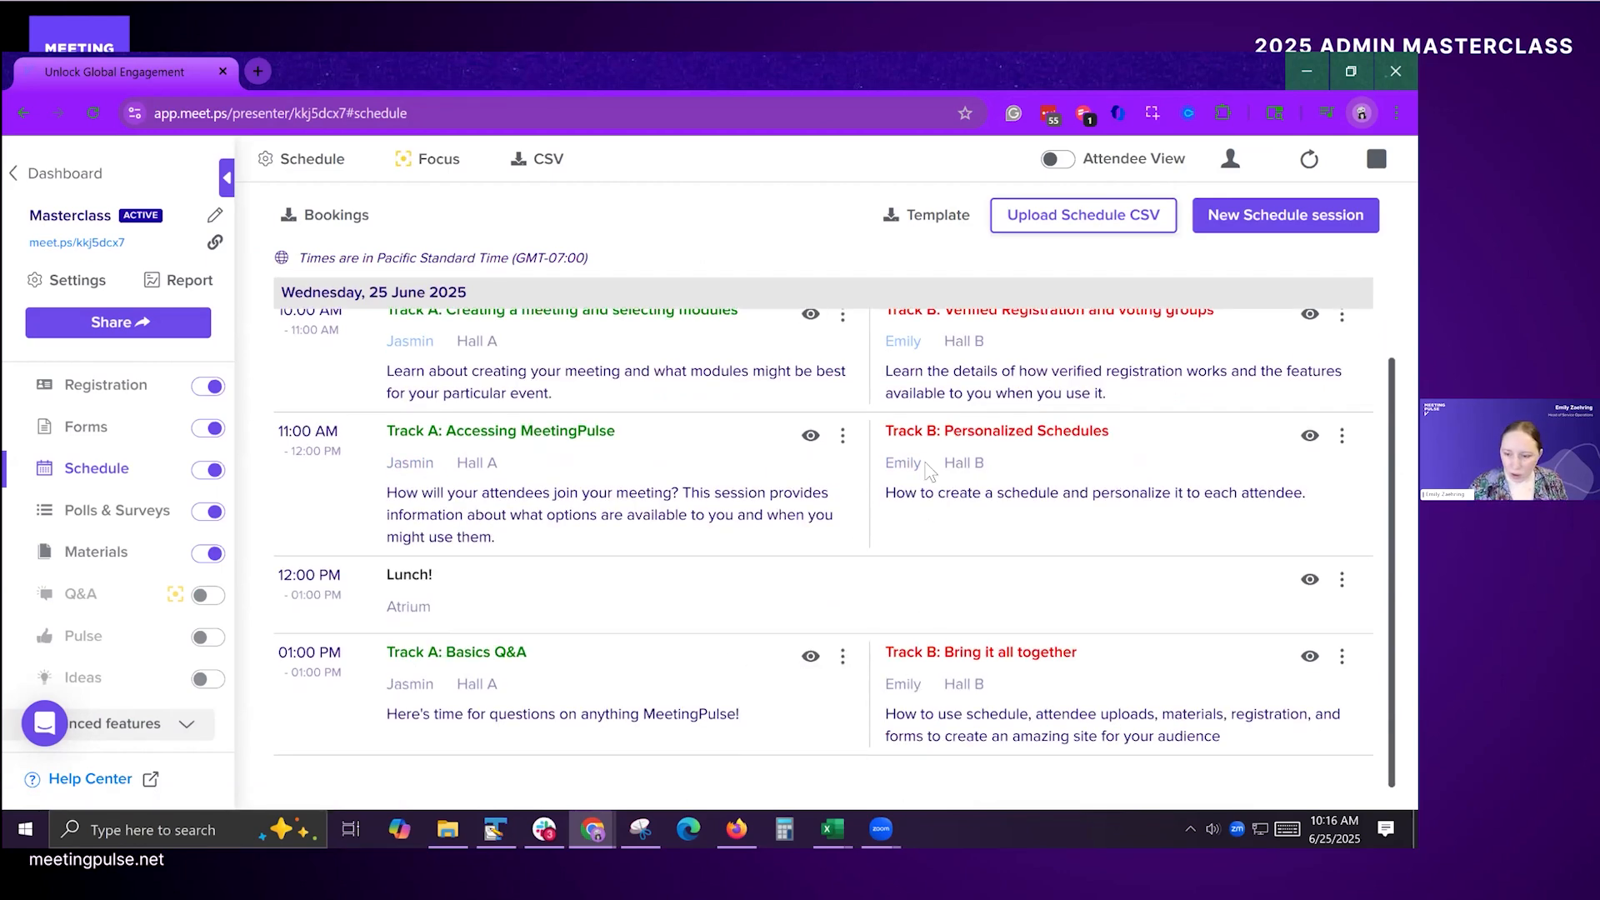
left_click(534, 162)
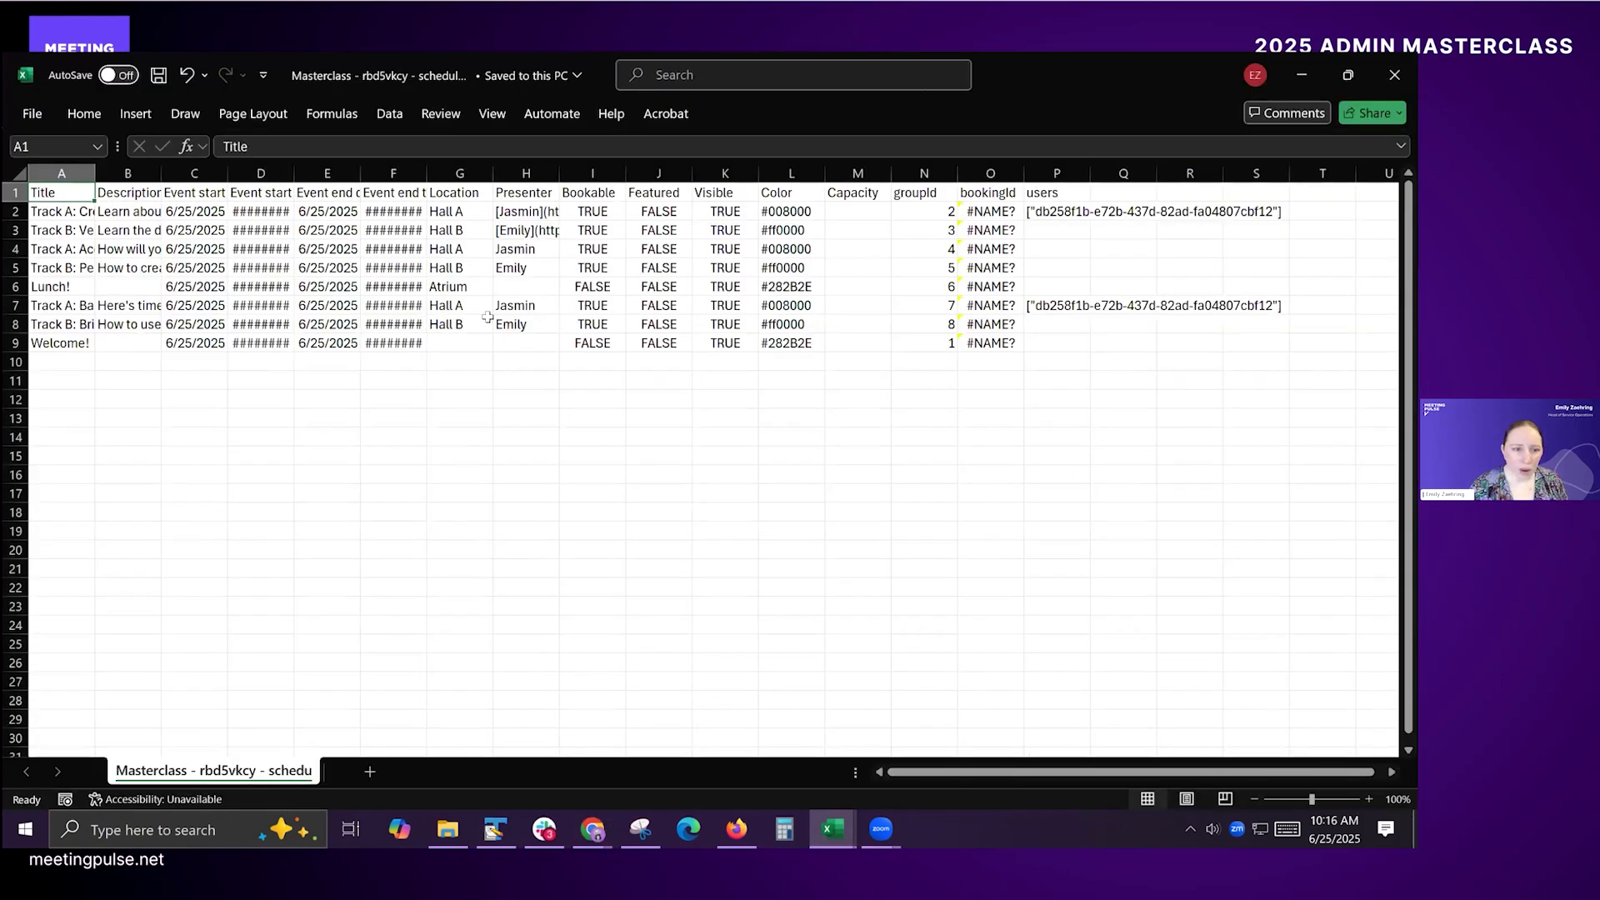
Step: Widen the Event start time, Event end time and Presenter columns so their contents can be read
left_click_drag(299, 172, 322, 173)
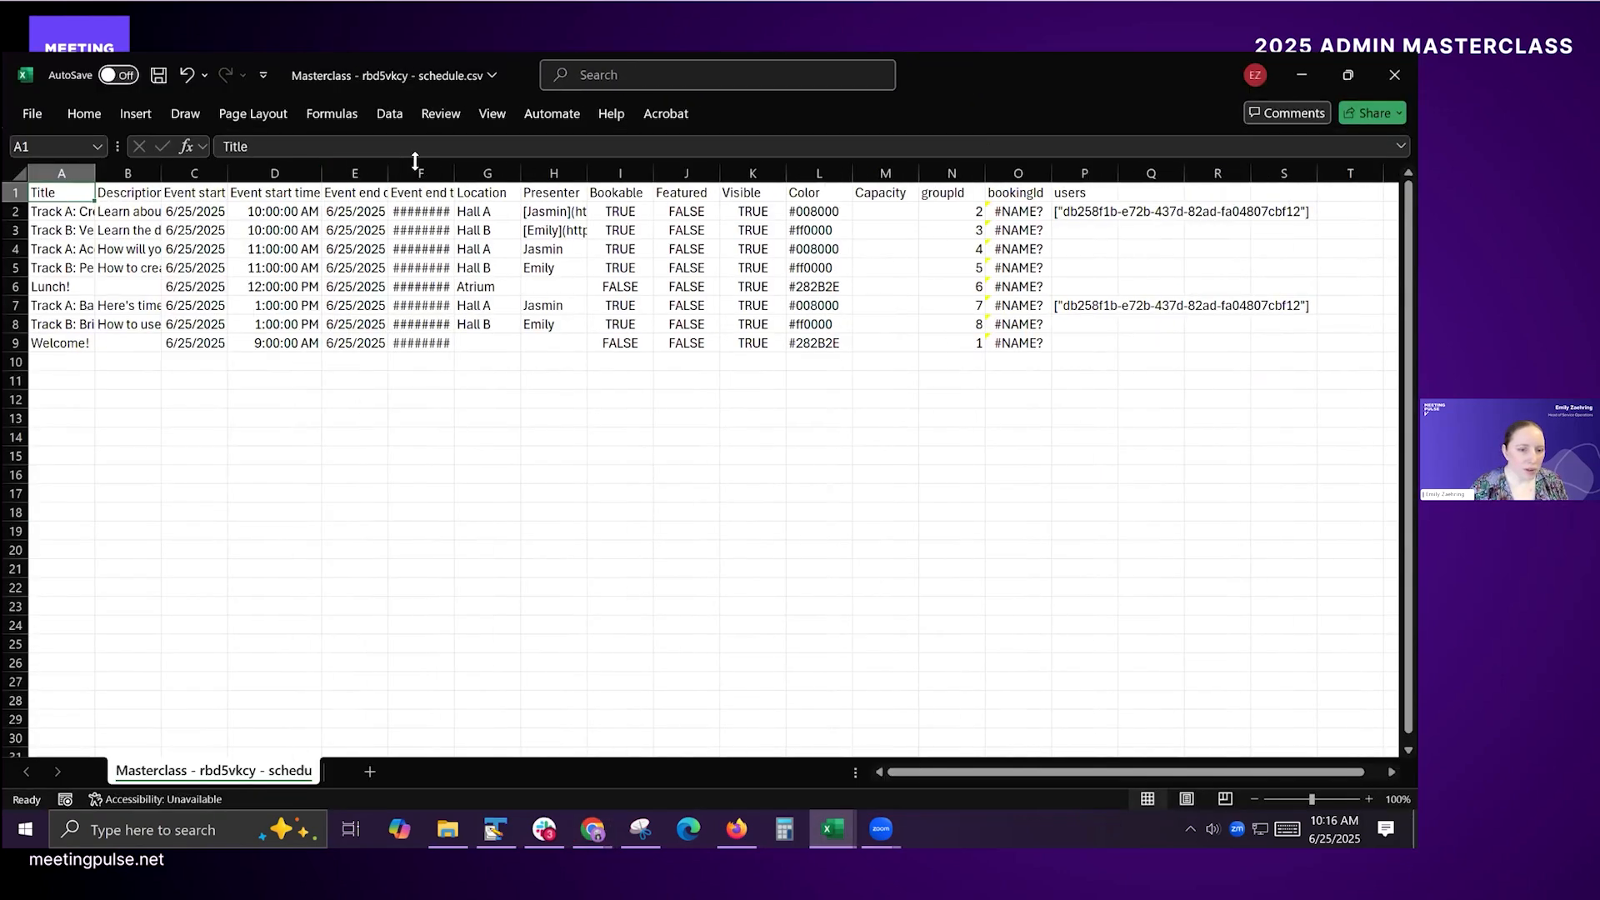
left_click_drag(455, 173, 475, 165)
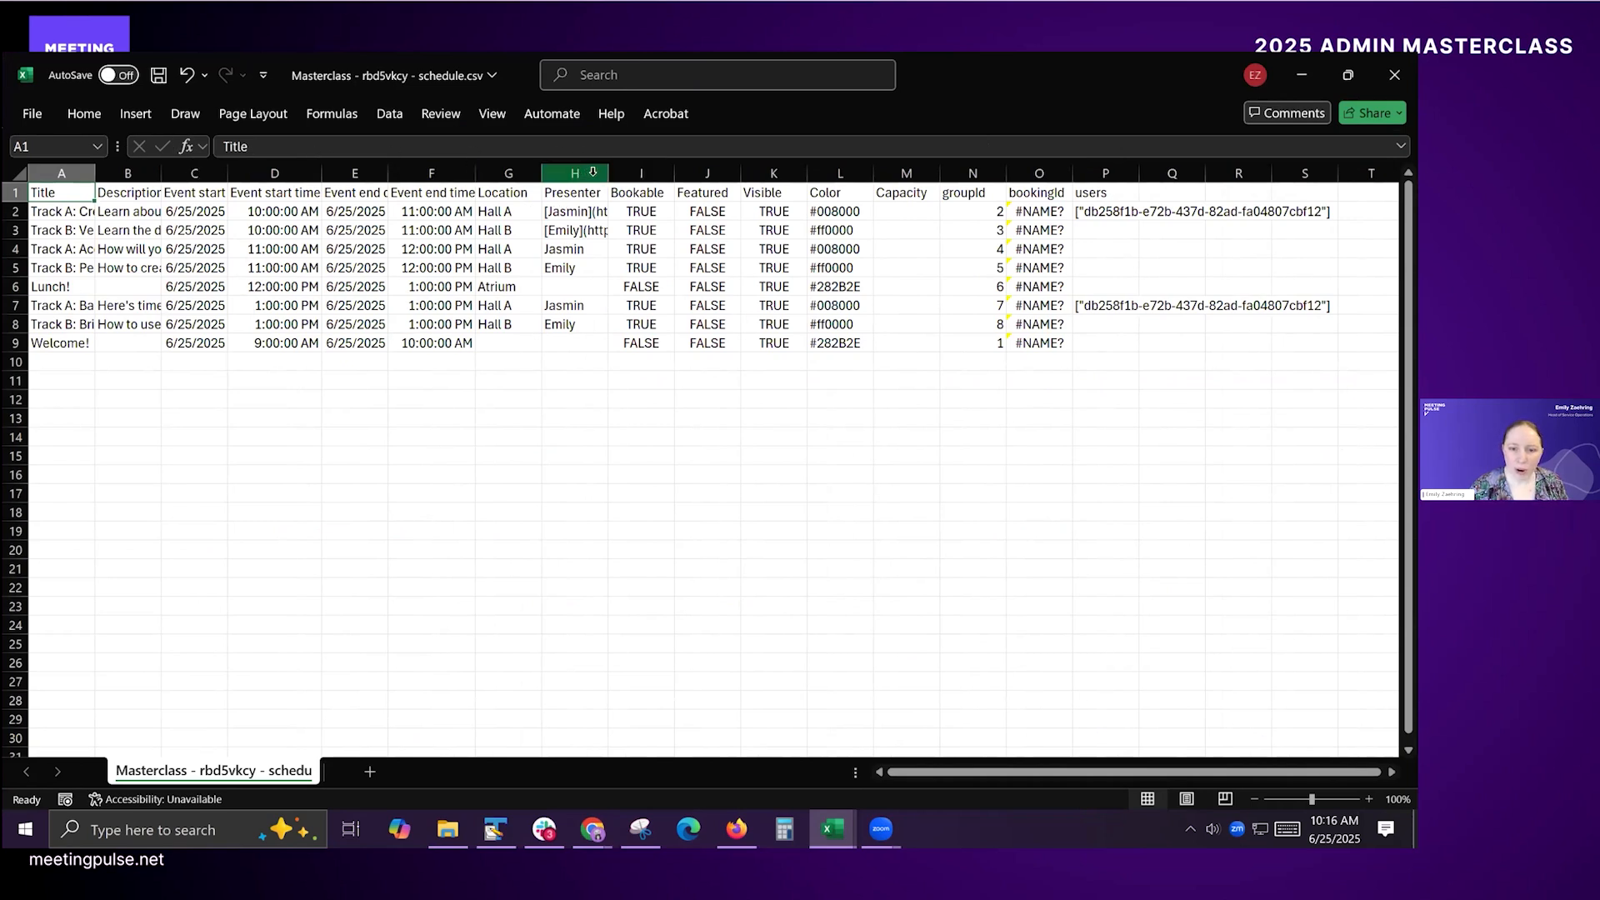
left_click_drag(609, 173, 940, 185)
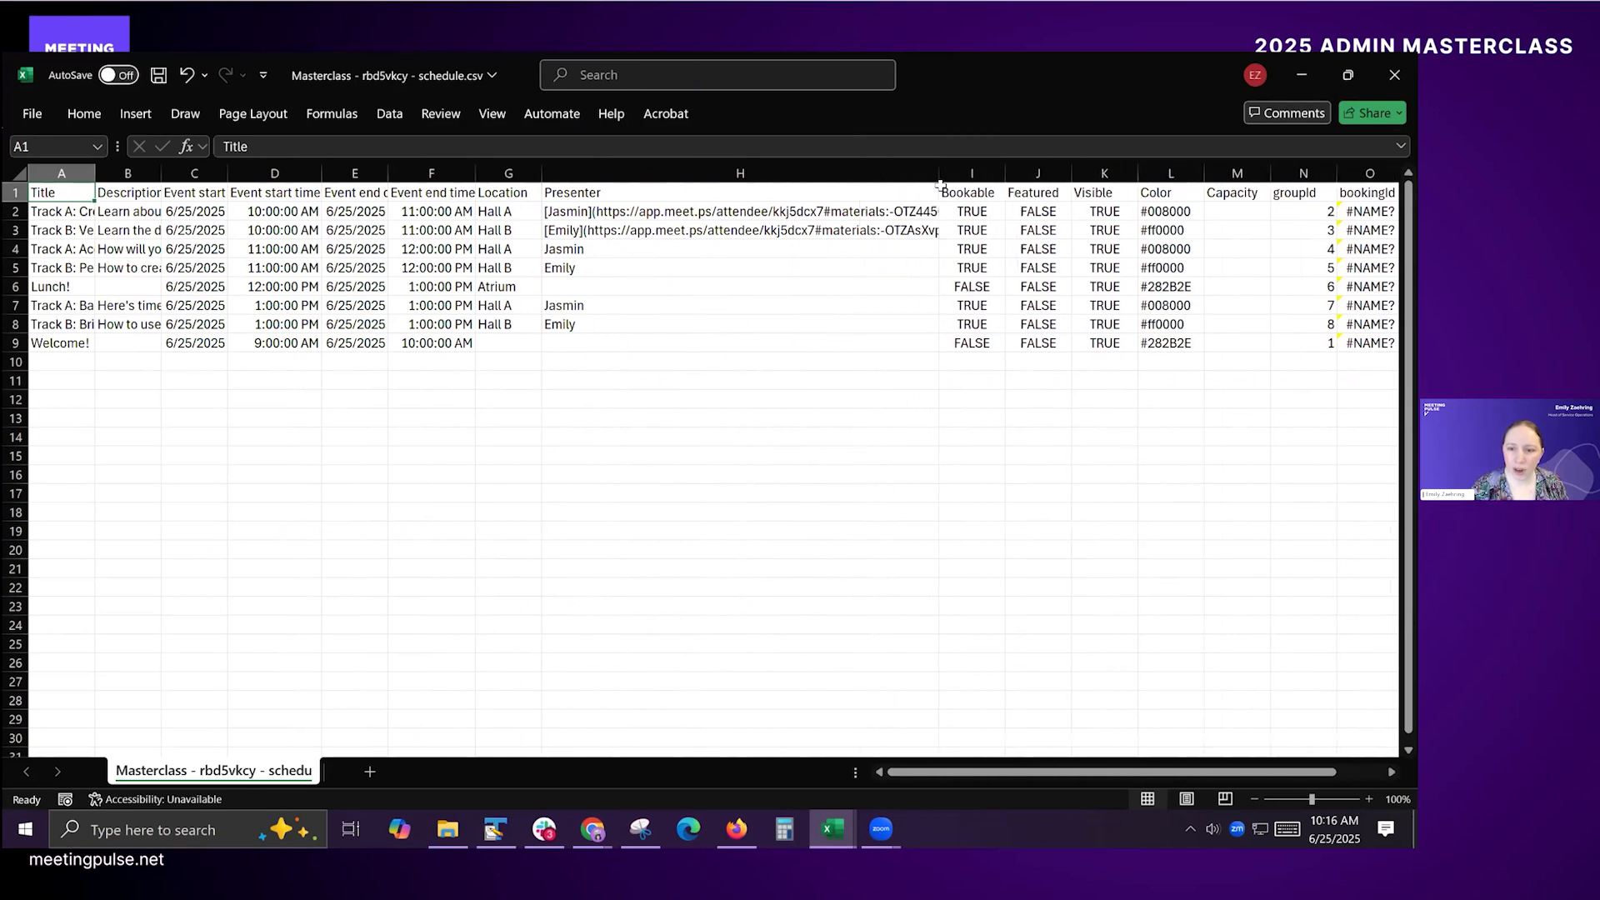
Step: Copy the linked presenter entry from H2 into the other Track A sessions' presenter cells, H4 and H7
left_click(767, 208)
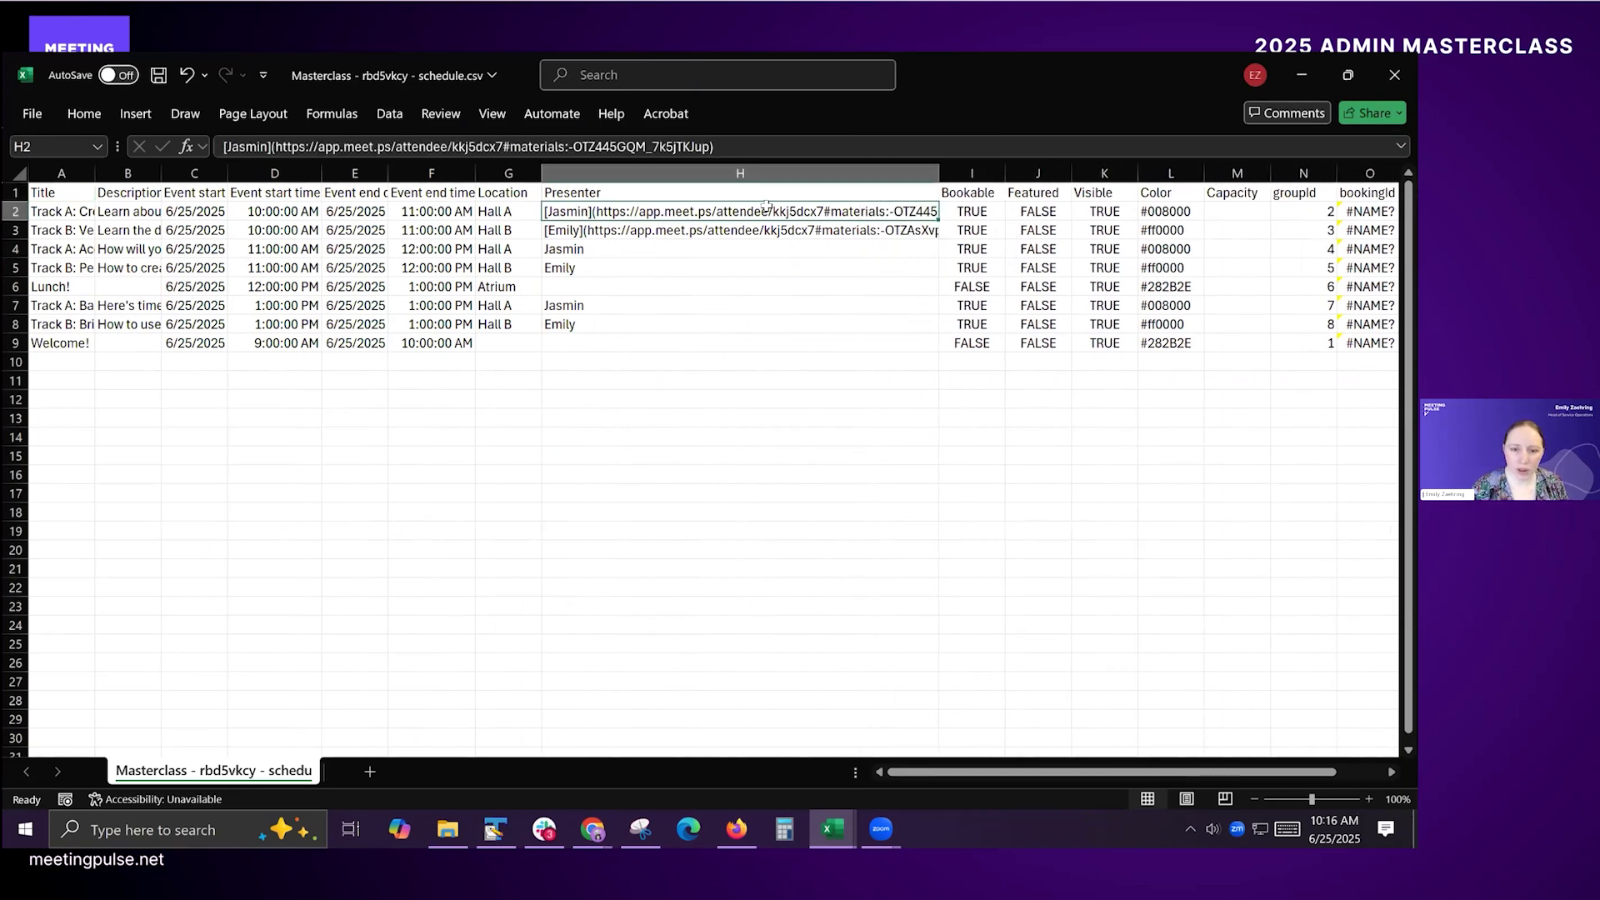
left_click(764, 233)
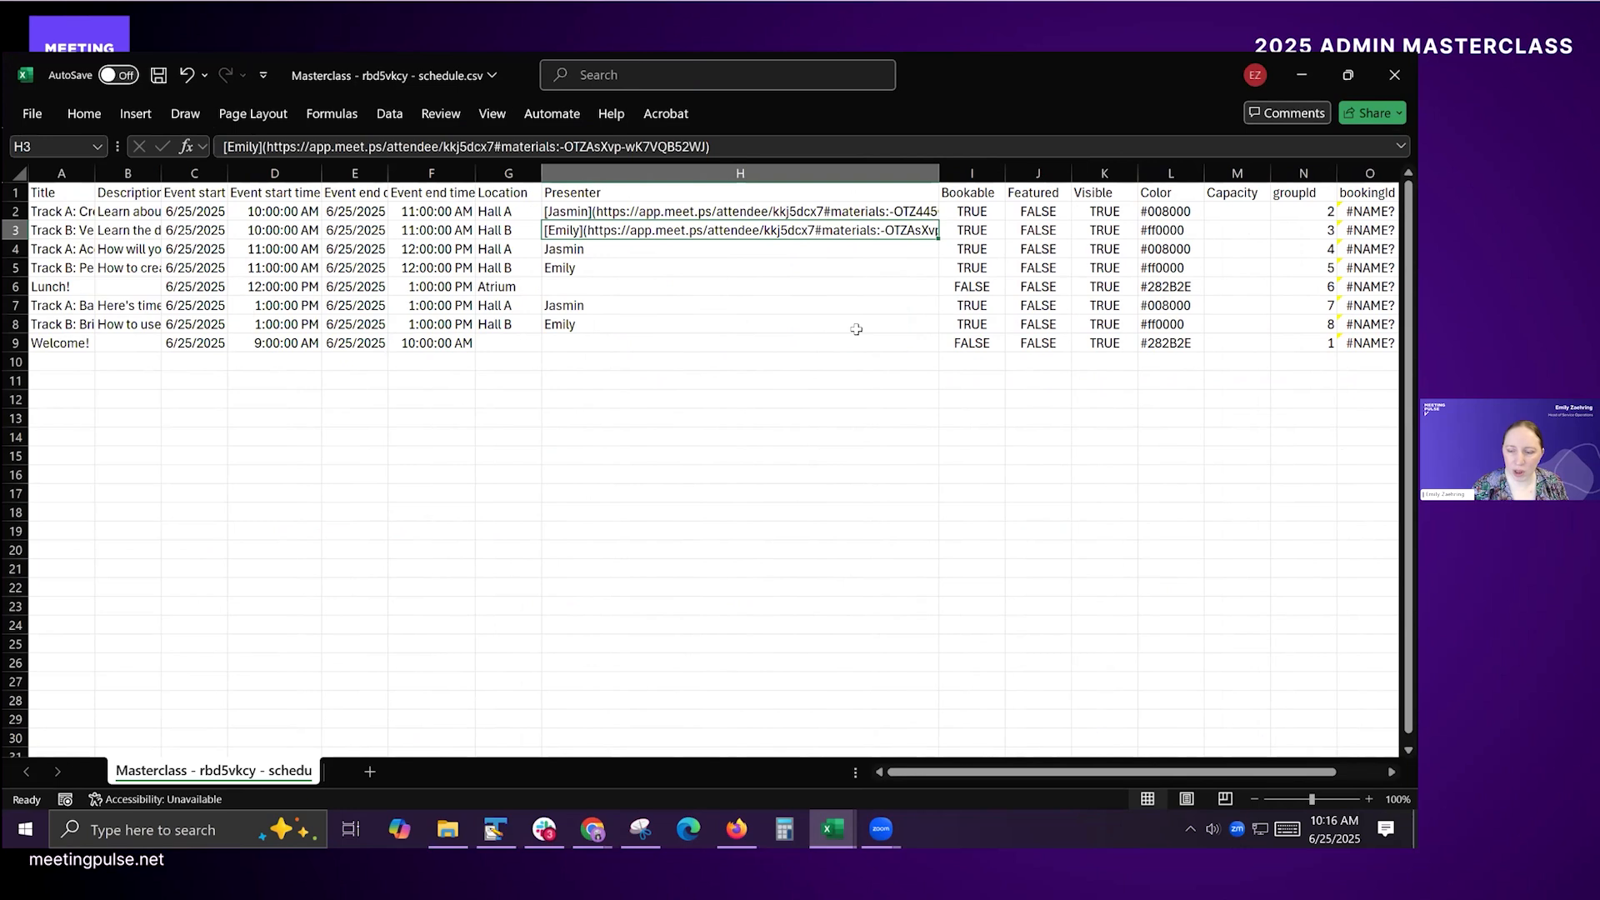
left_click(703, 211)
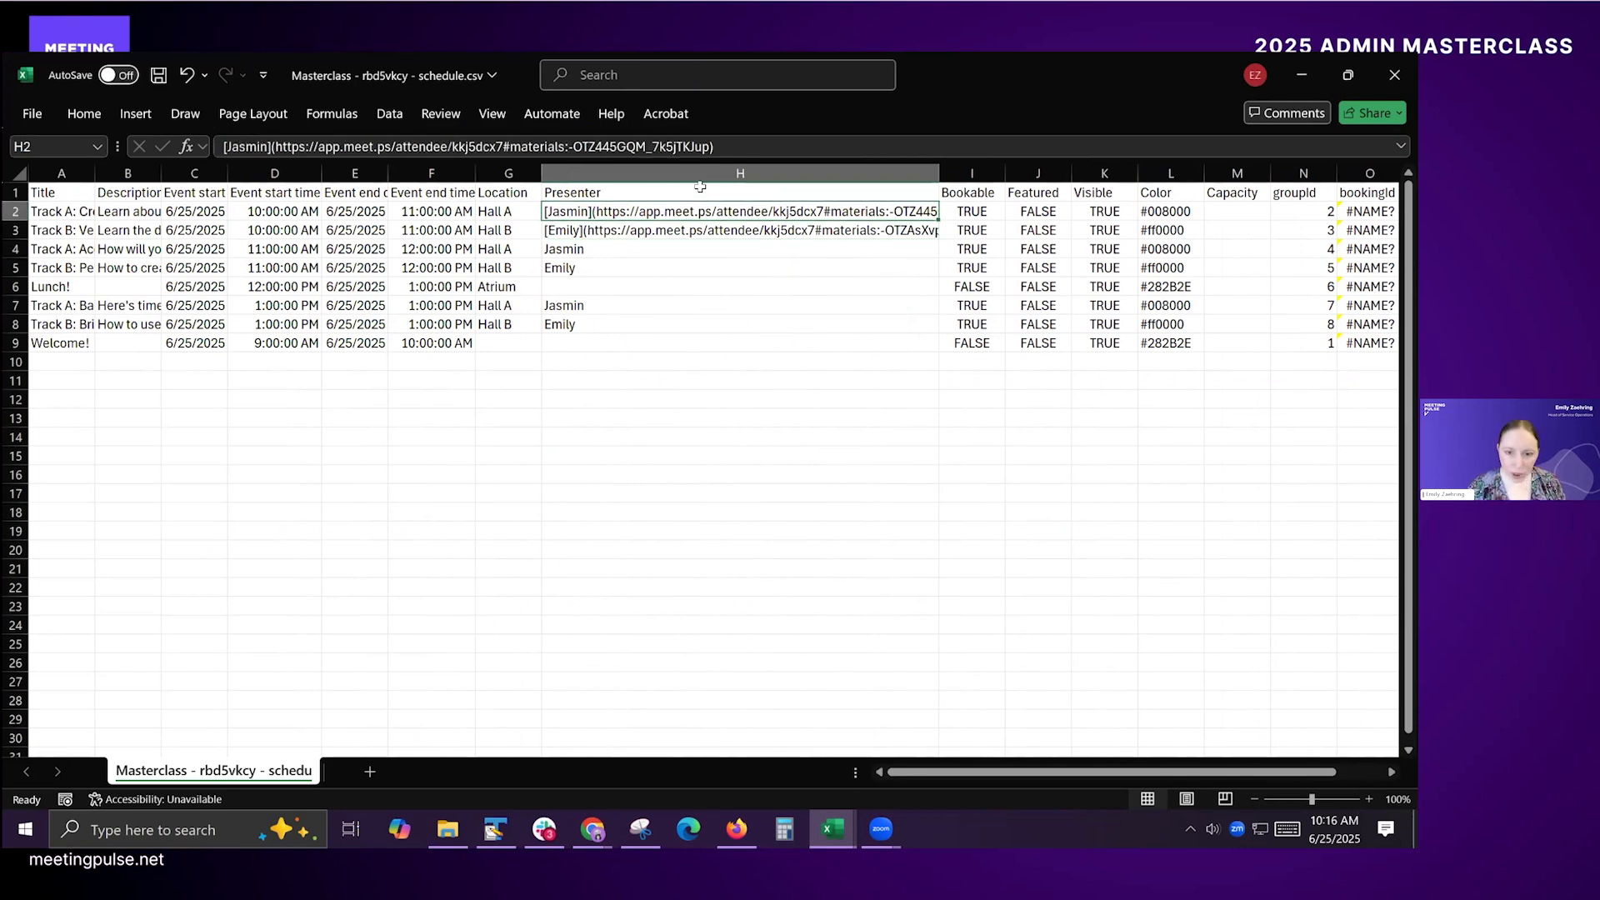
key("ctrl+c")
left_click(625, 248)
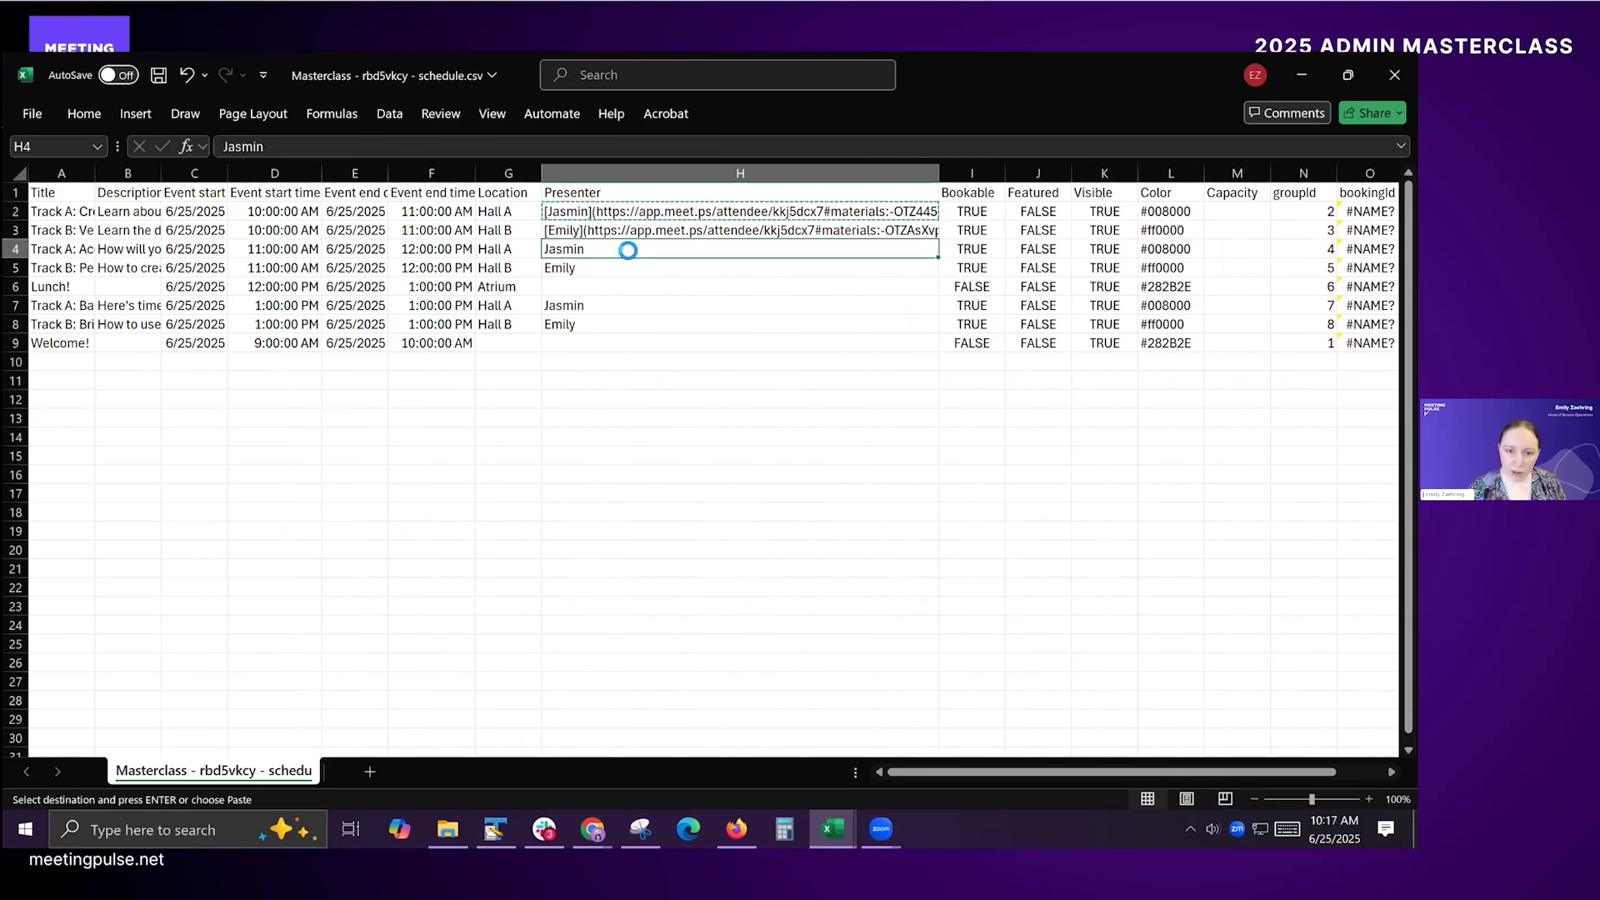
key("ctrl+v")
left_click(604, 309)
key("ctrl+v")
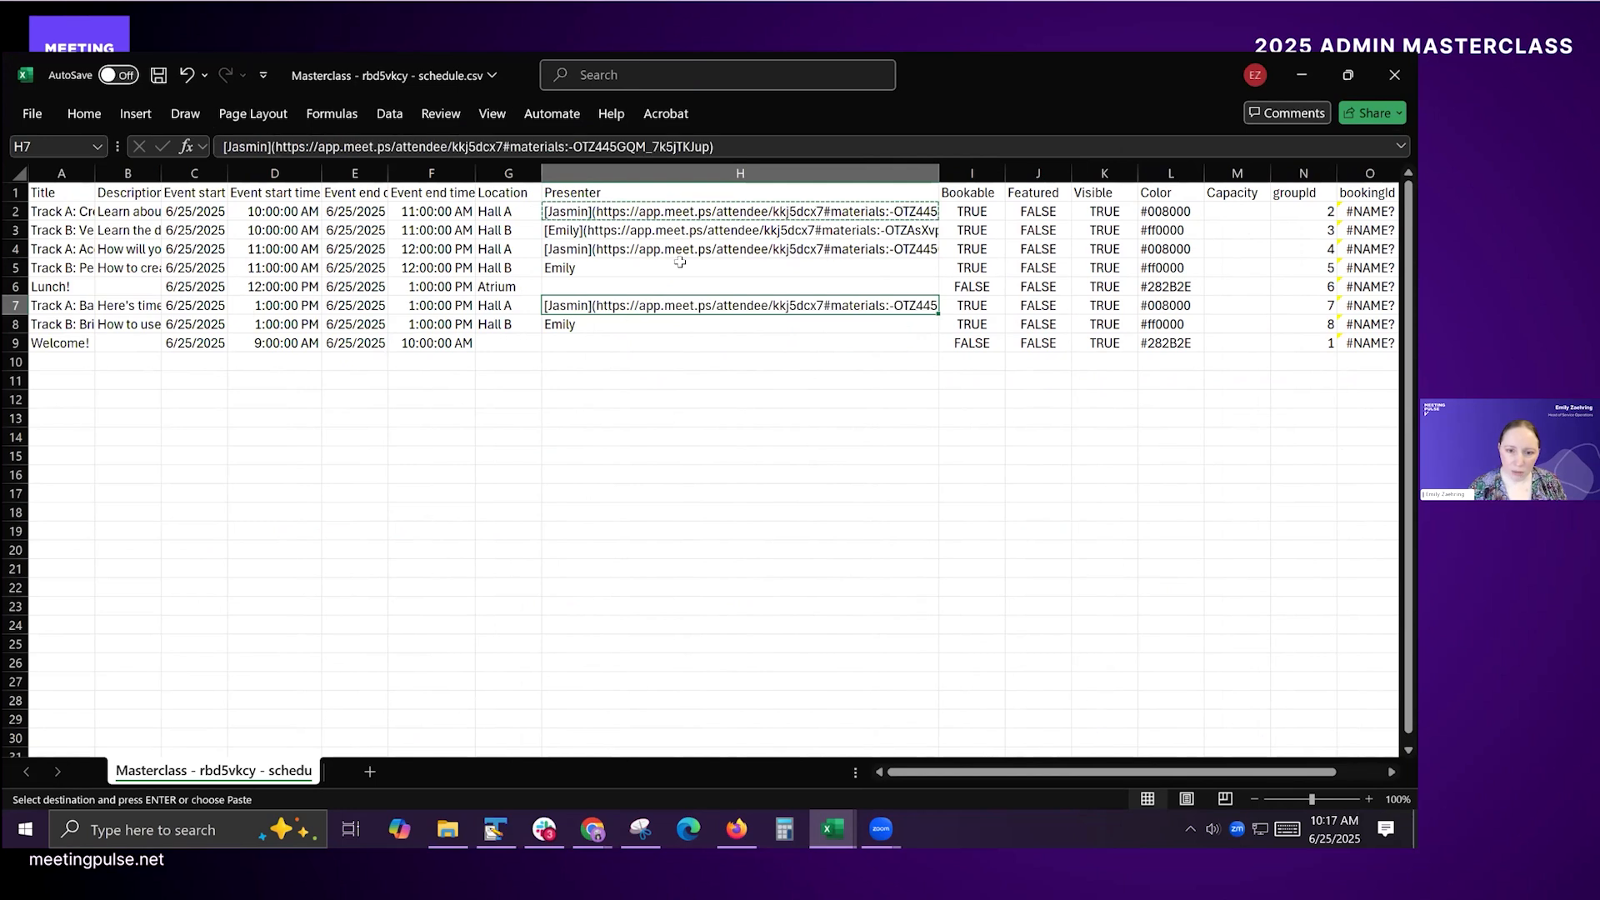
Step: Copy the linked presenter entry from H3 into the other Track B sessions' presenter cells, H5 and H8
left_click(629, 231)
key("ctrl+c")
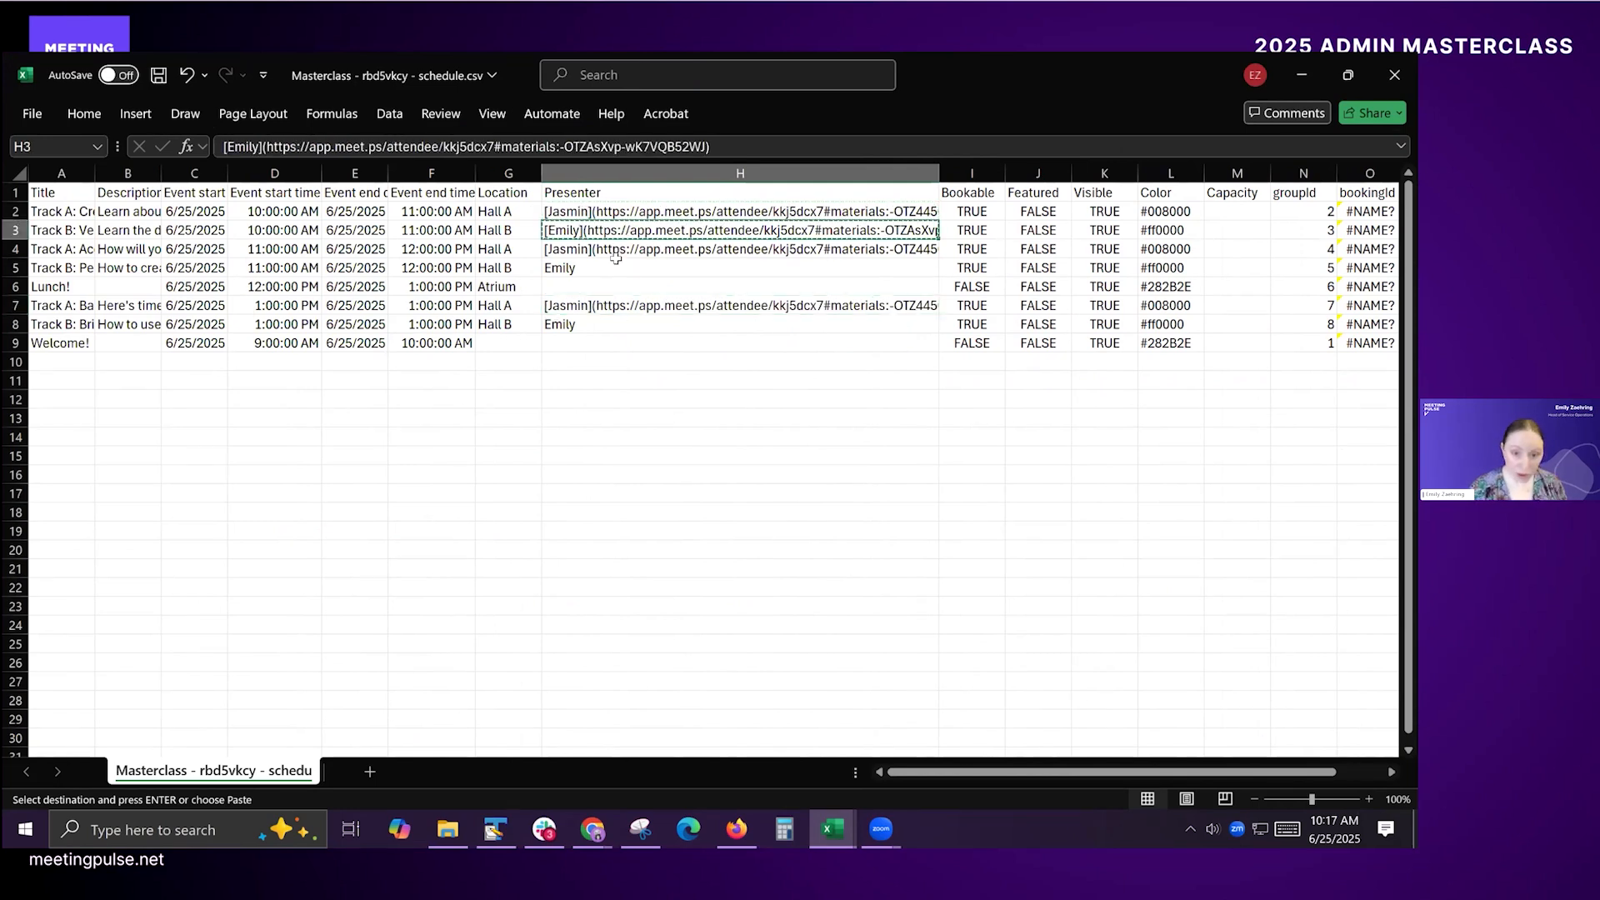
left_click(614, 283)
left_click(614, 265)
key("ctrl+v")
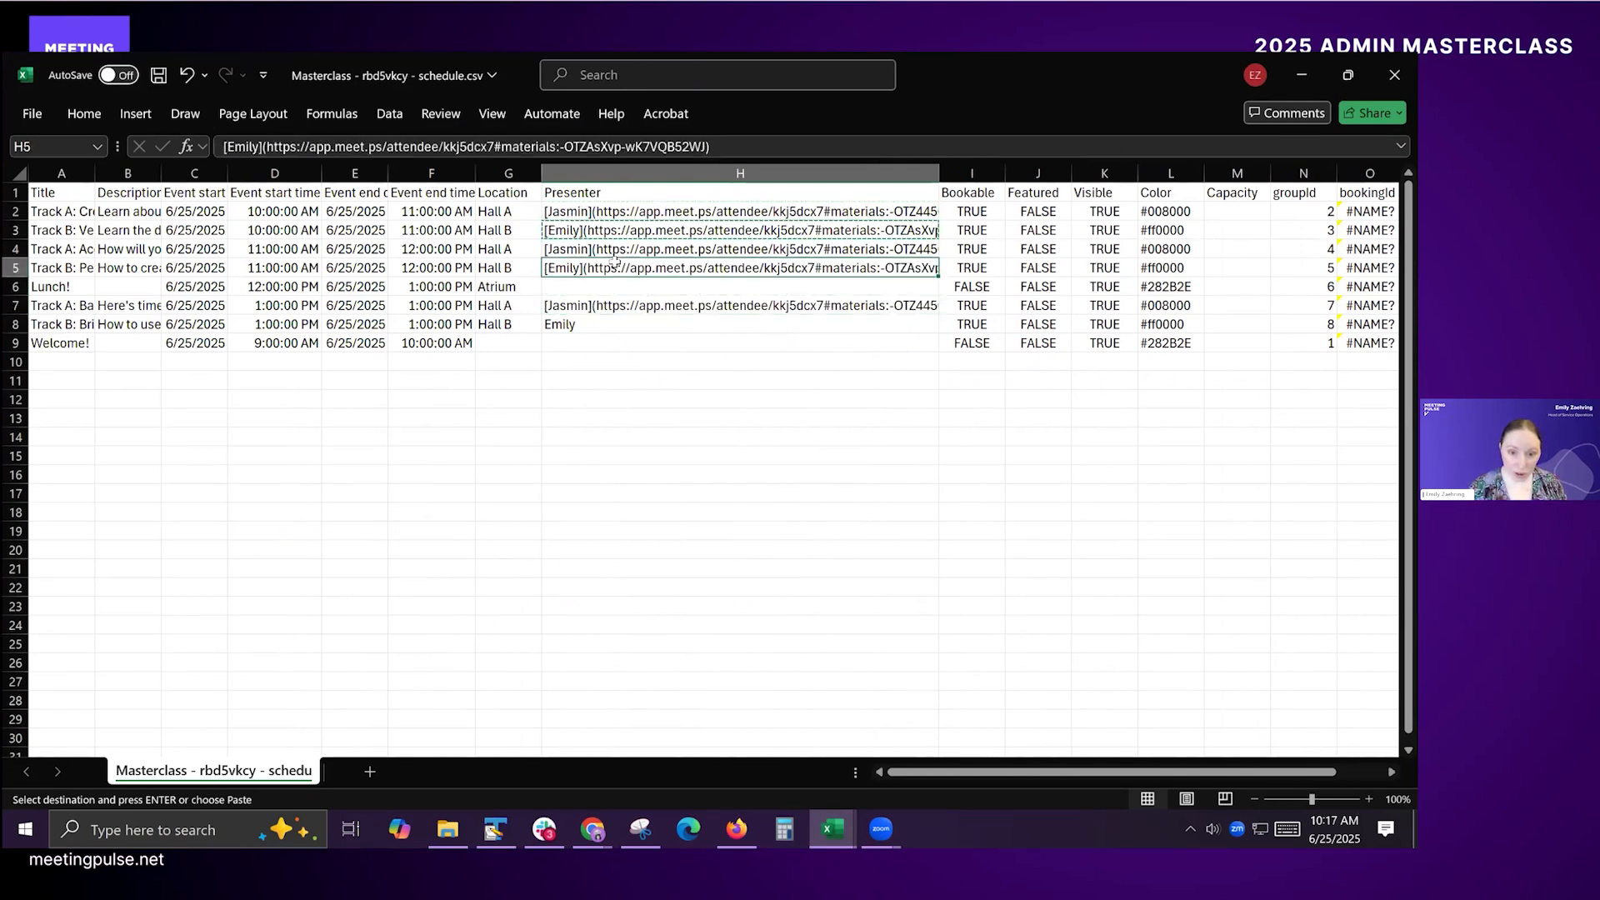
left_click(577, 323)
key("ctrl+v")
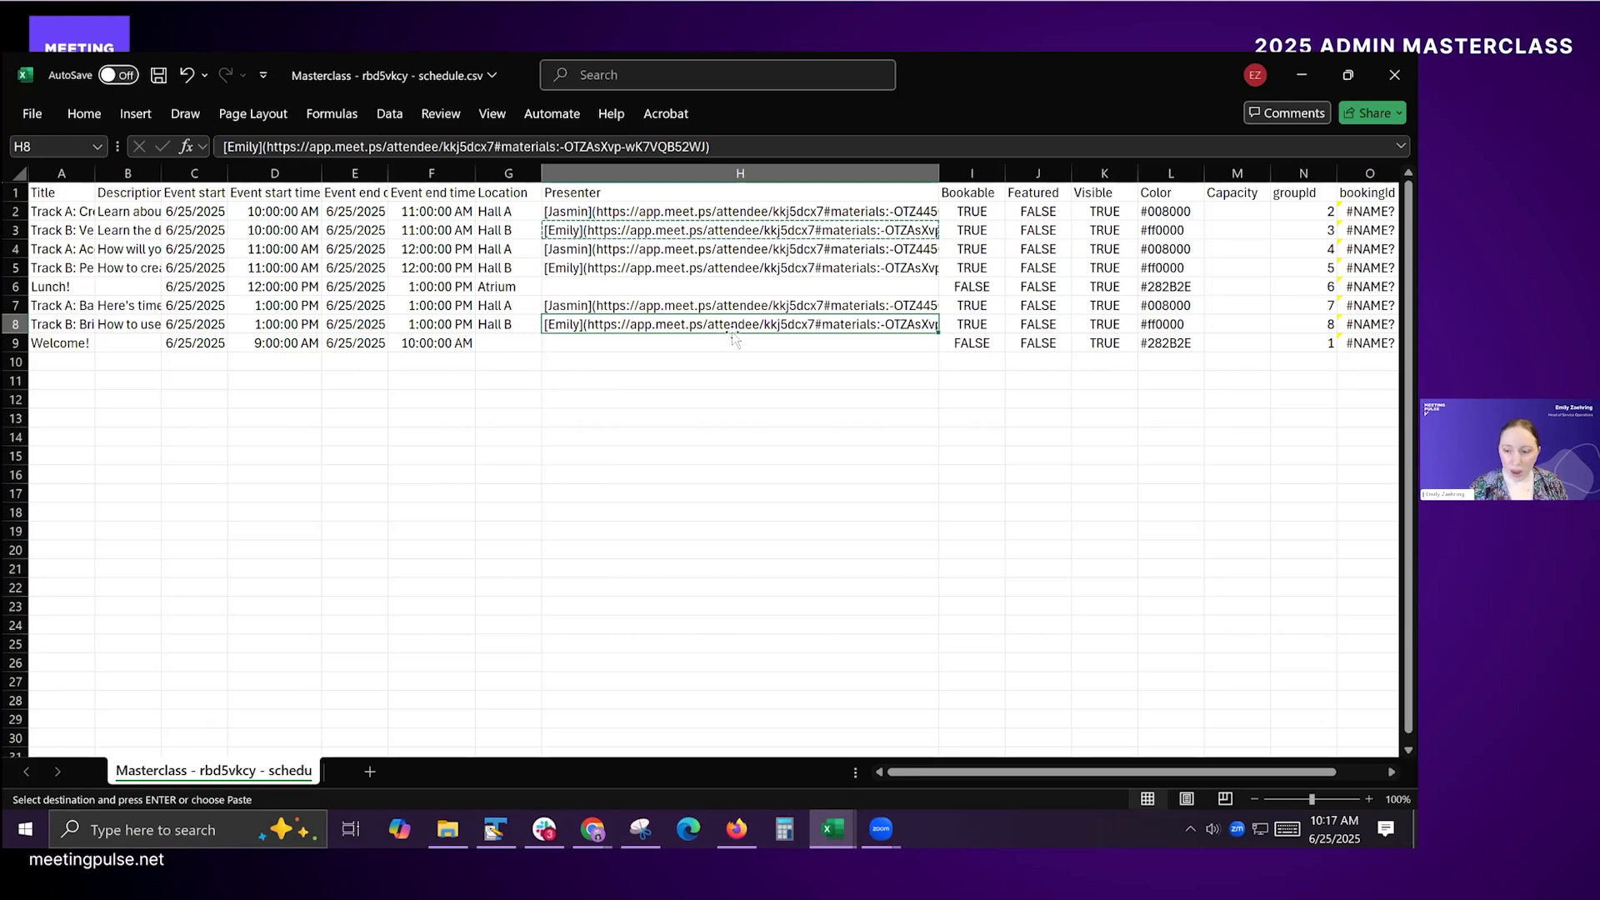
scroll(739, 339, "down", 1)
scroll(739, 338, "up", 1)
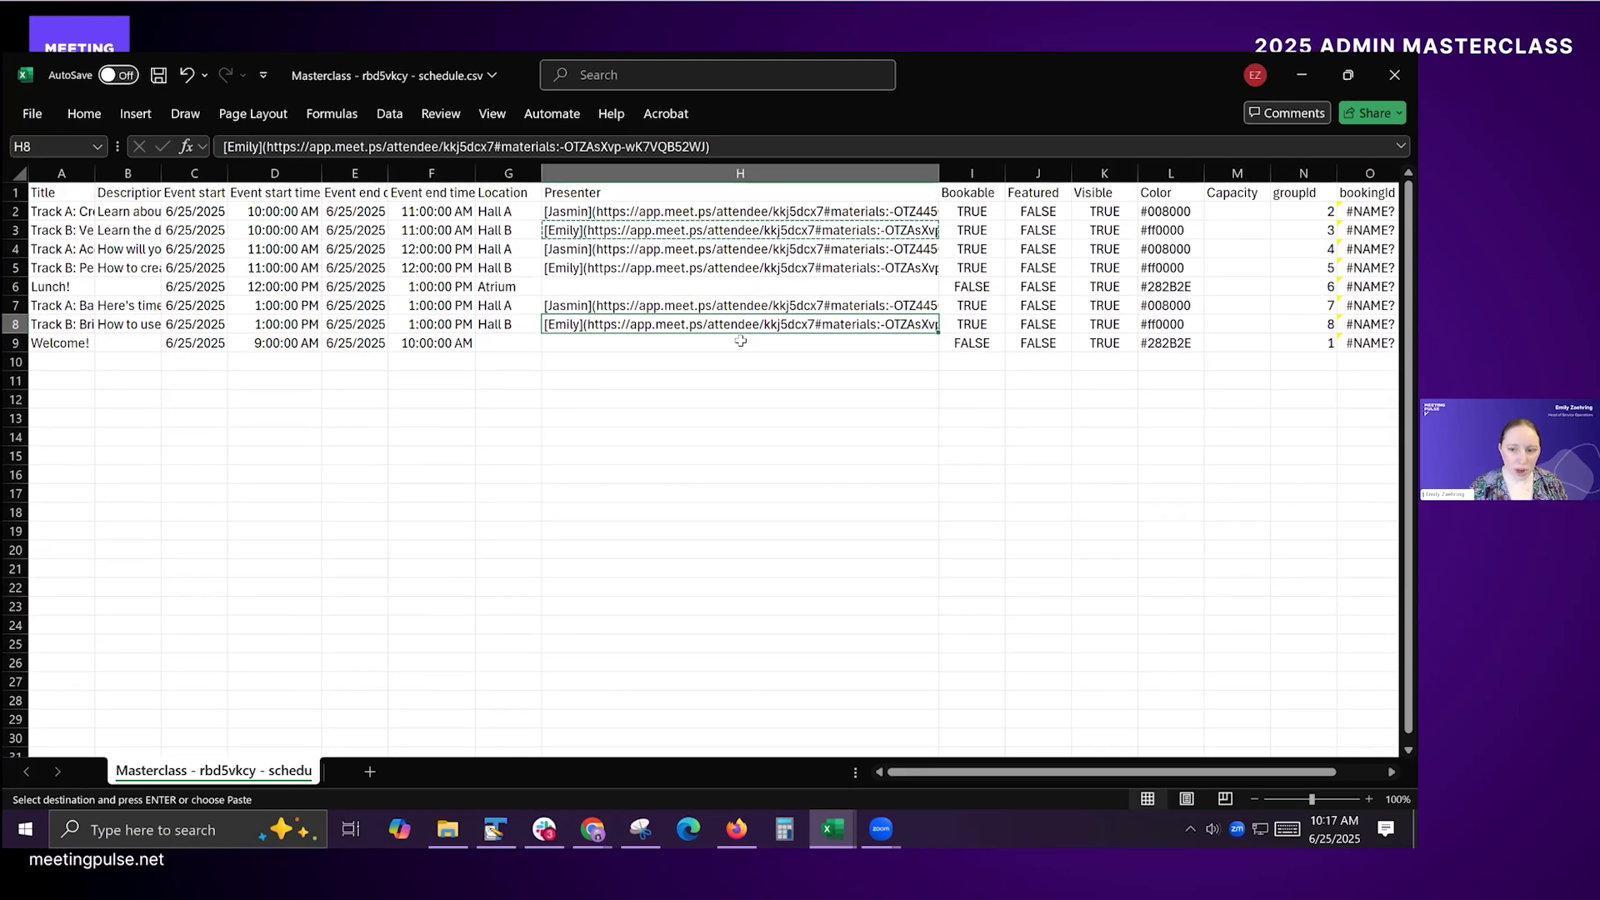
left_click(914, 340)
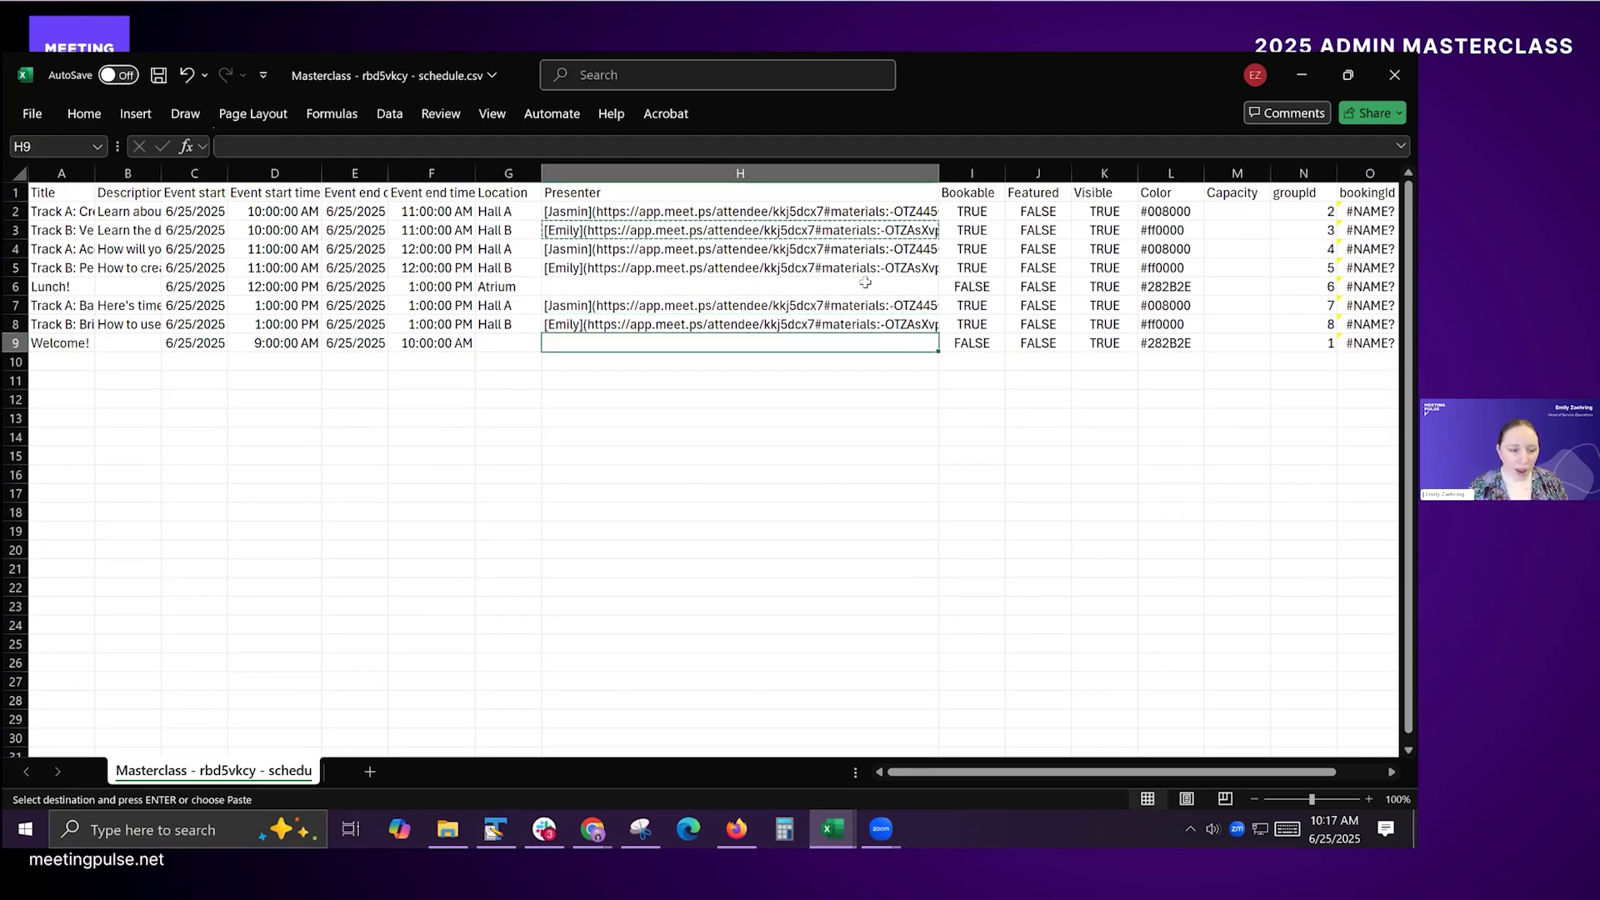
key("Escape")
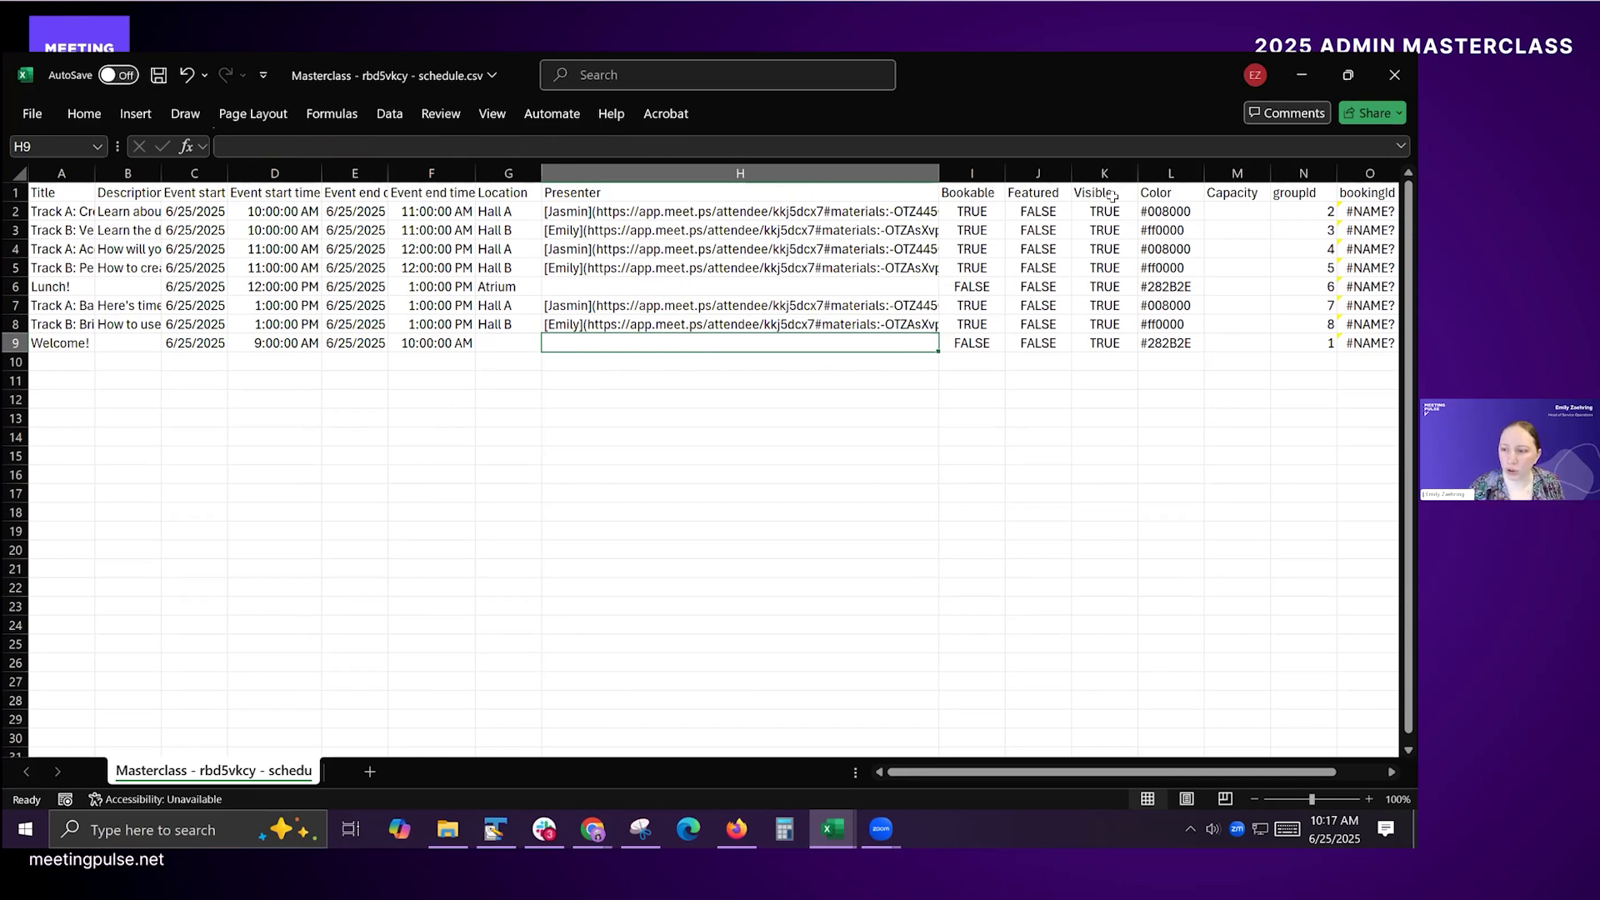
Step: Examine the Color and groupId columns of the exported schedule
left_click(1169, 184)
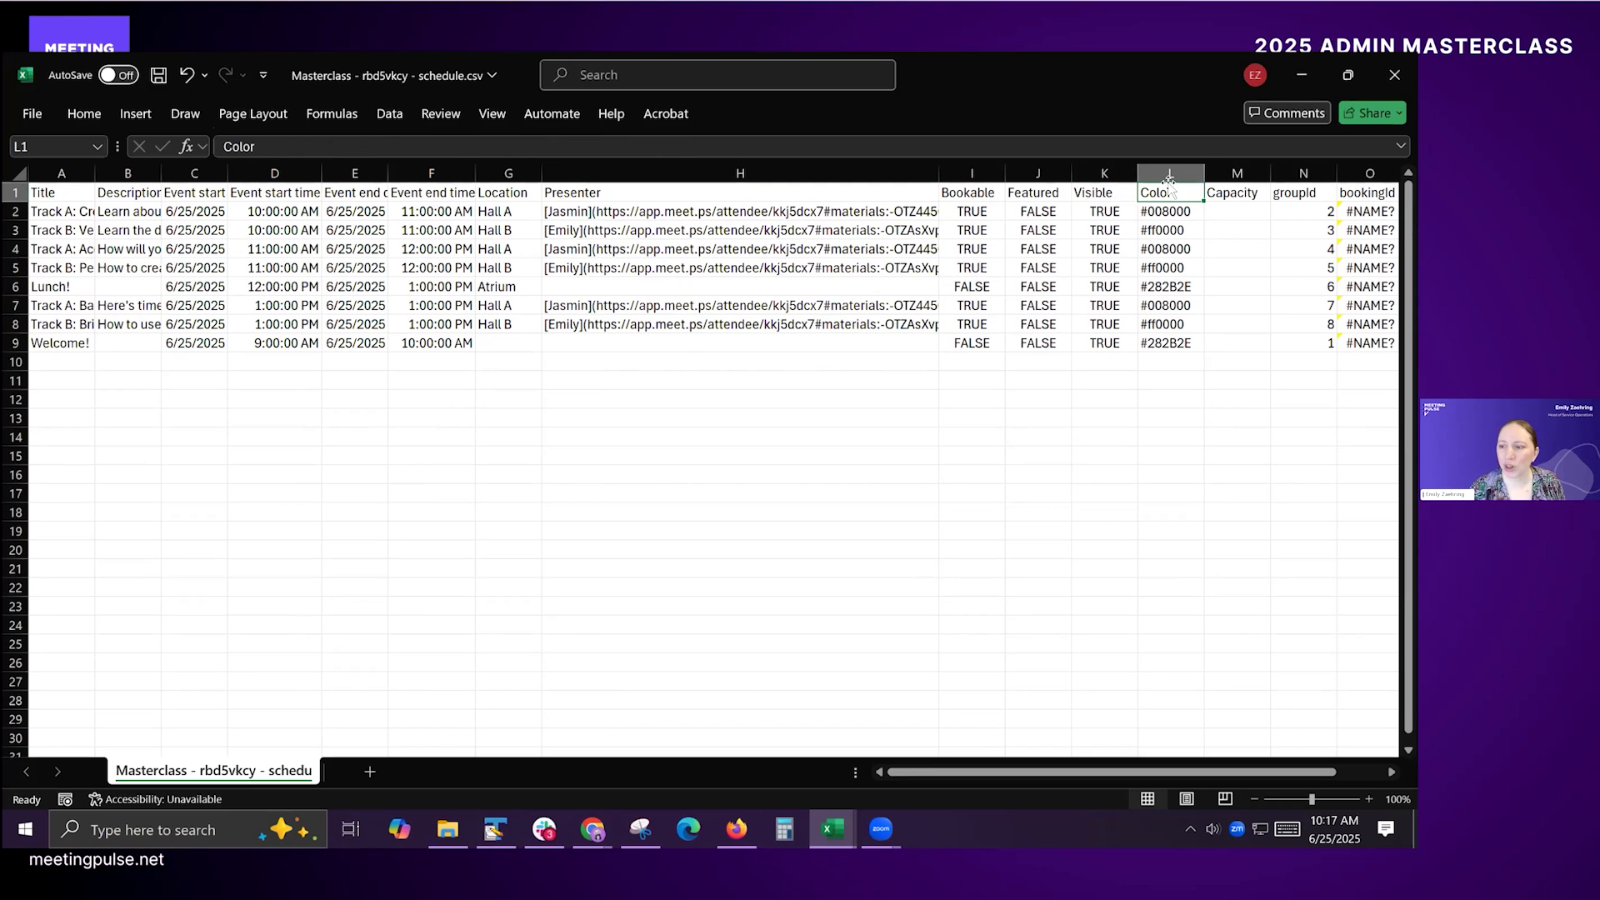
left_click(1305, 185)
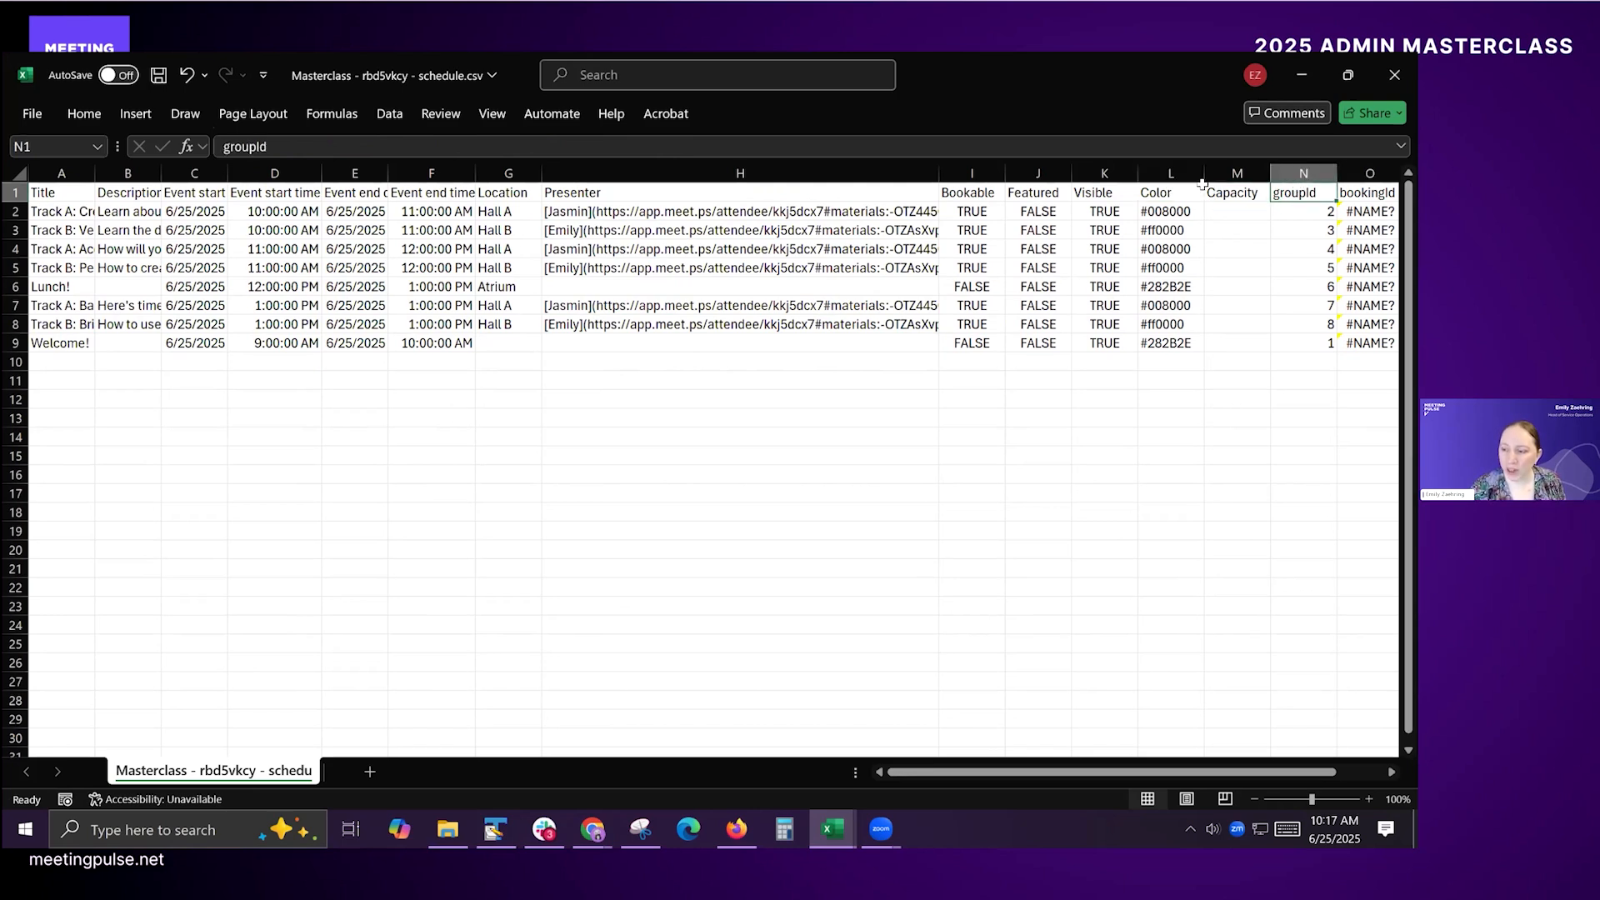
left_click(1288, 165)
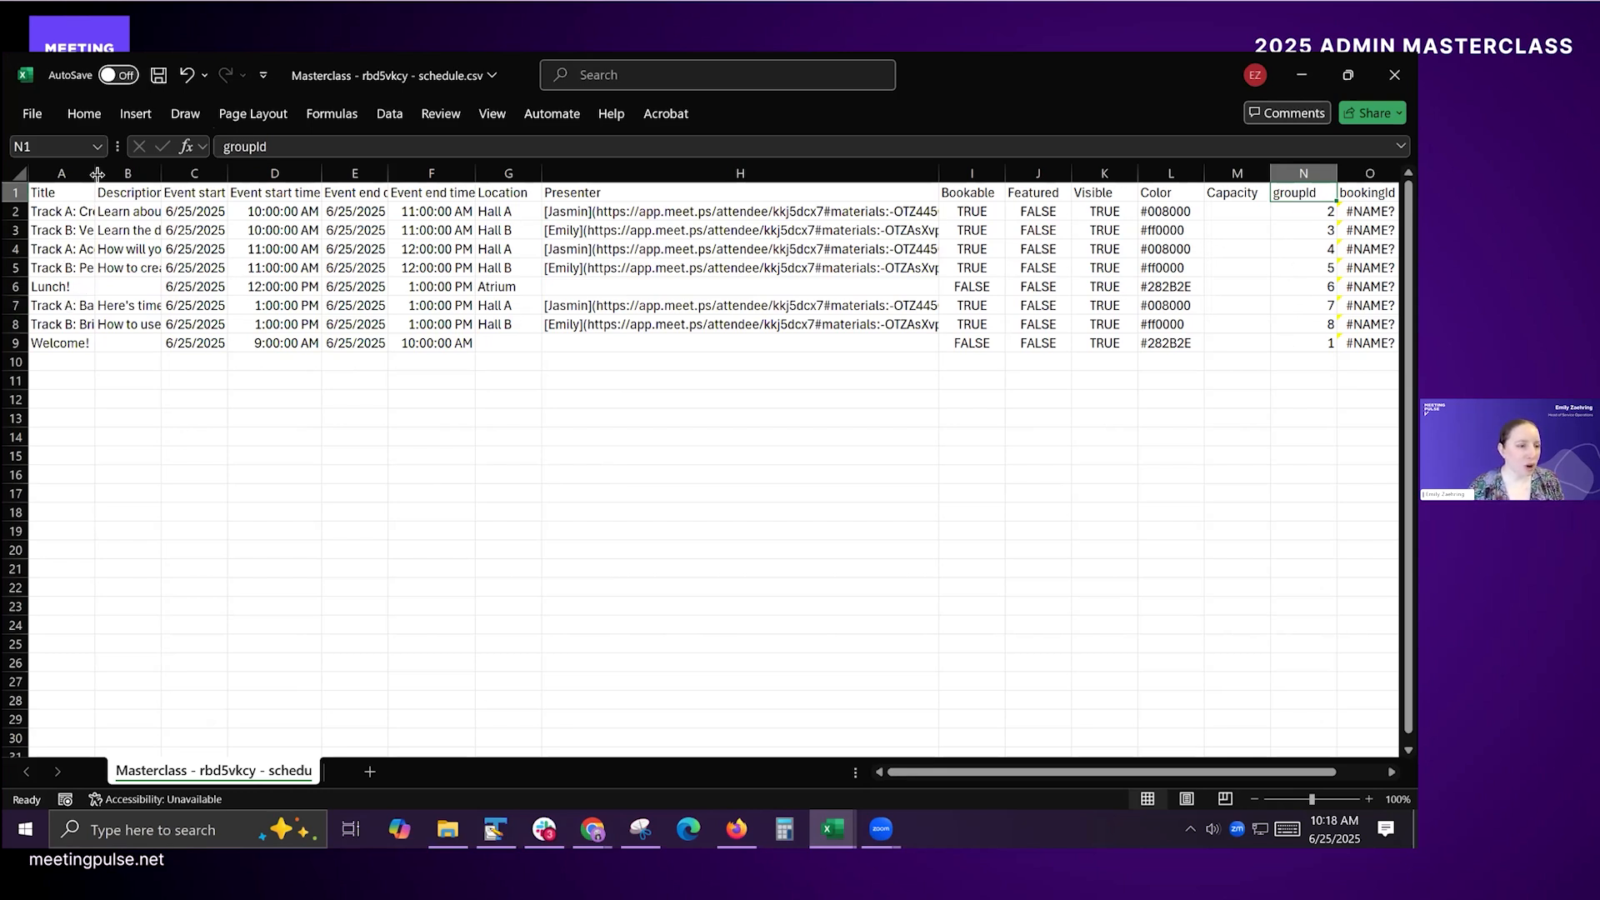
Step: Widen the Title column and duplicate the two 1:00 PM session rows, 7 and 8, into rows 10 and 11
left_click_drag(94, 174, 175, 181)
left_click(126, 308)
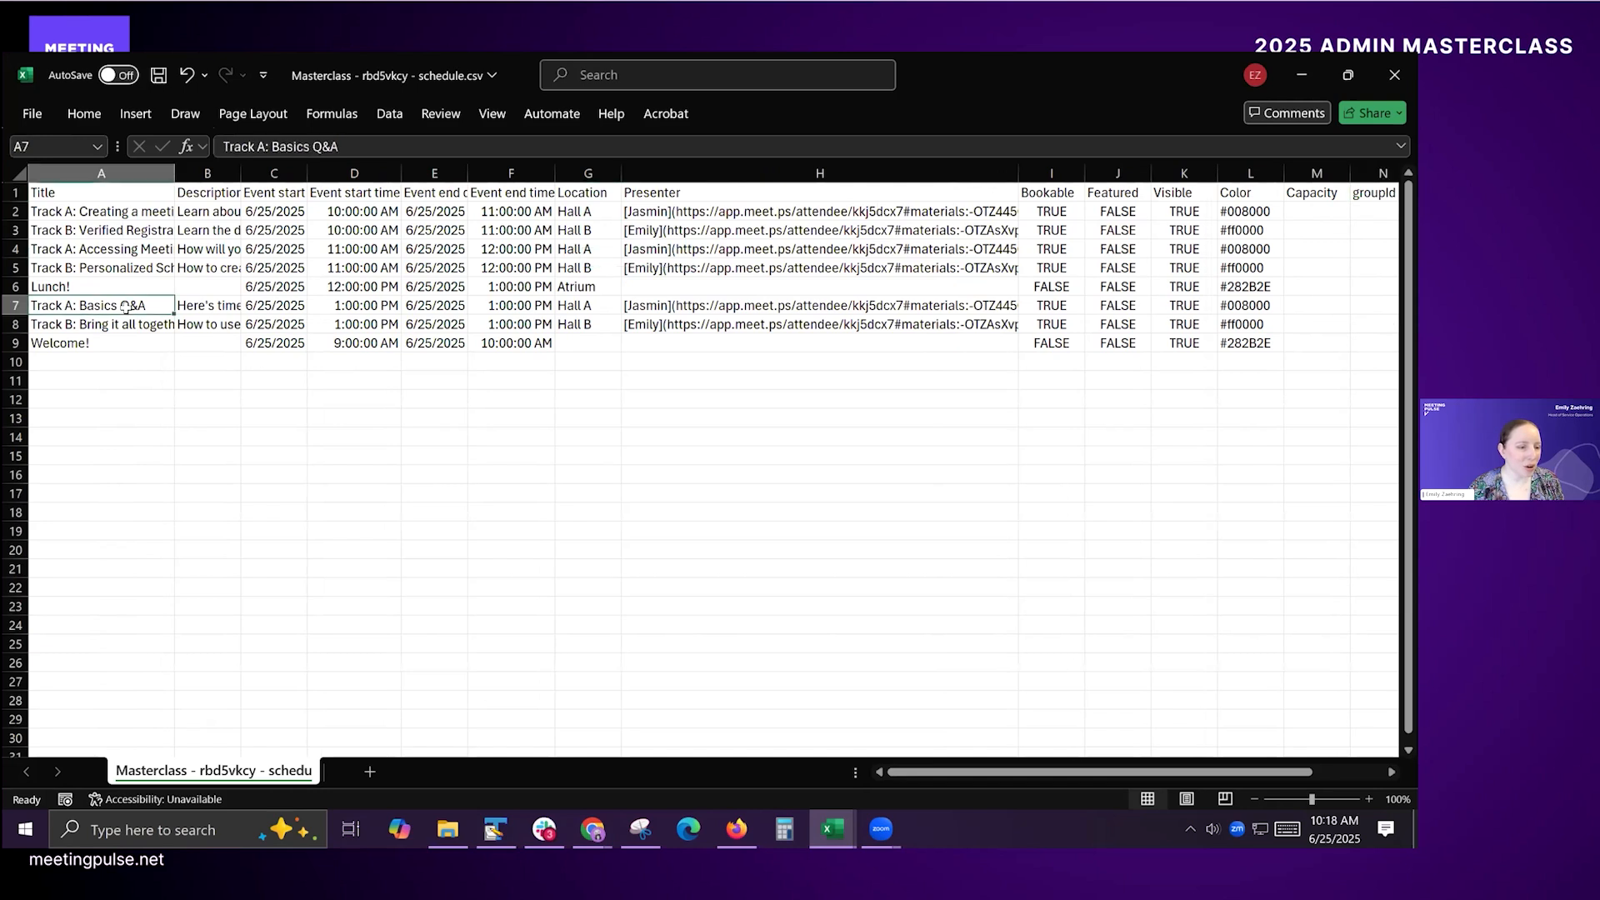
left_click(15, 307)
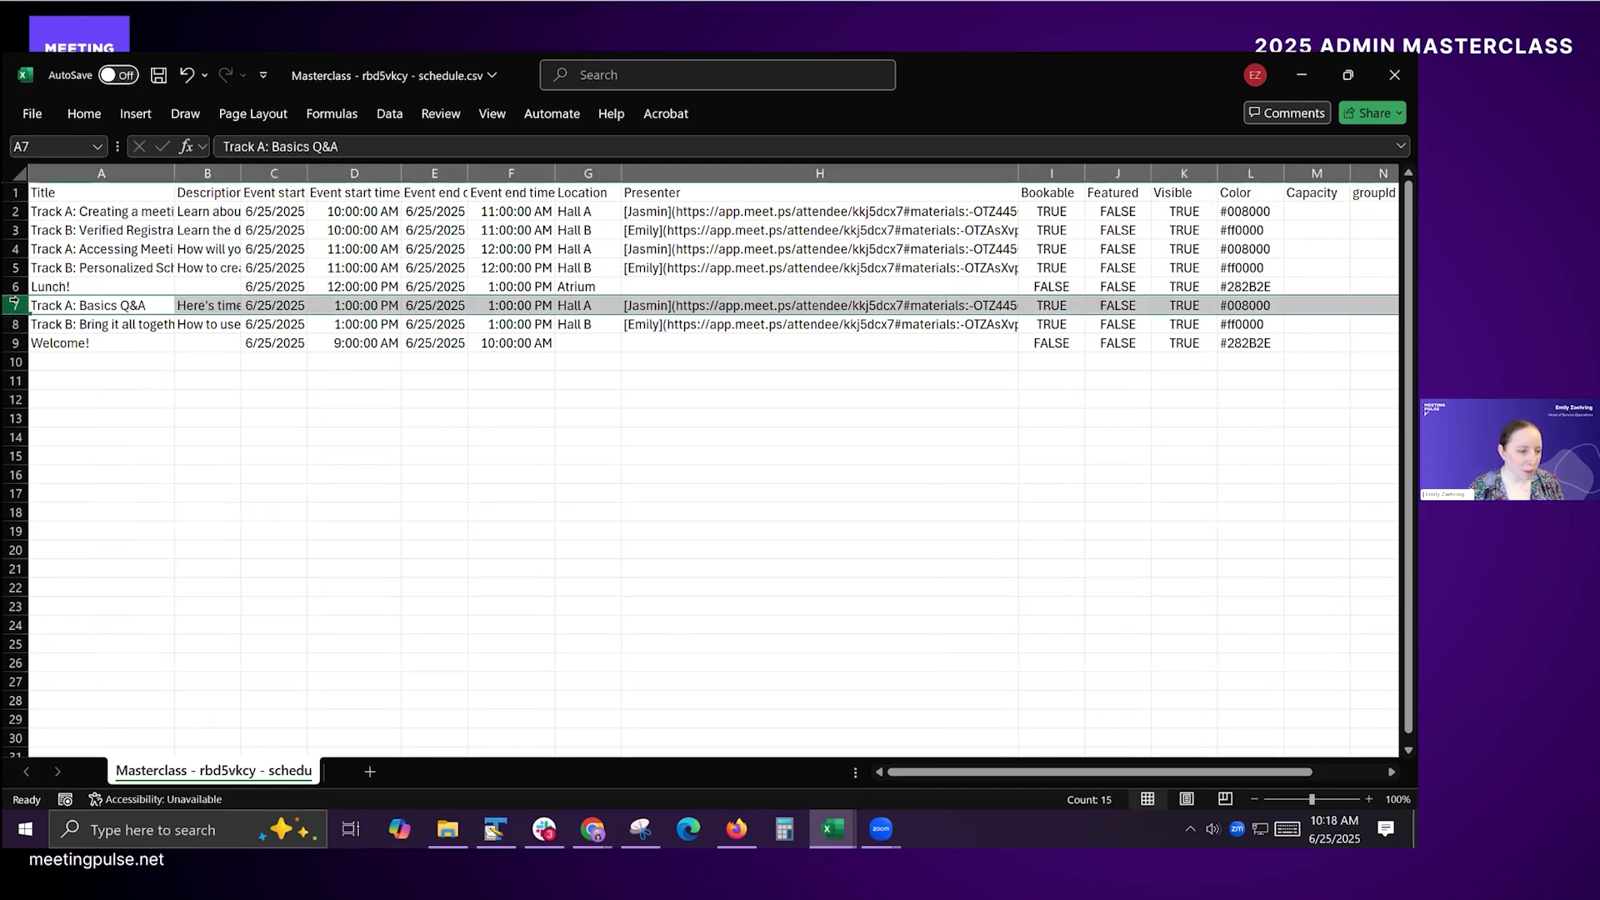
left_click_drag(14, 322, 15, 324)
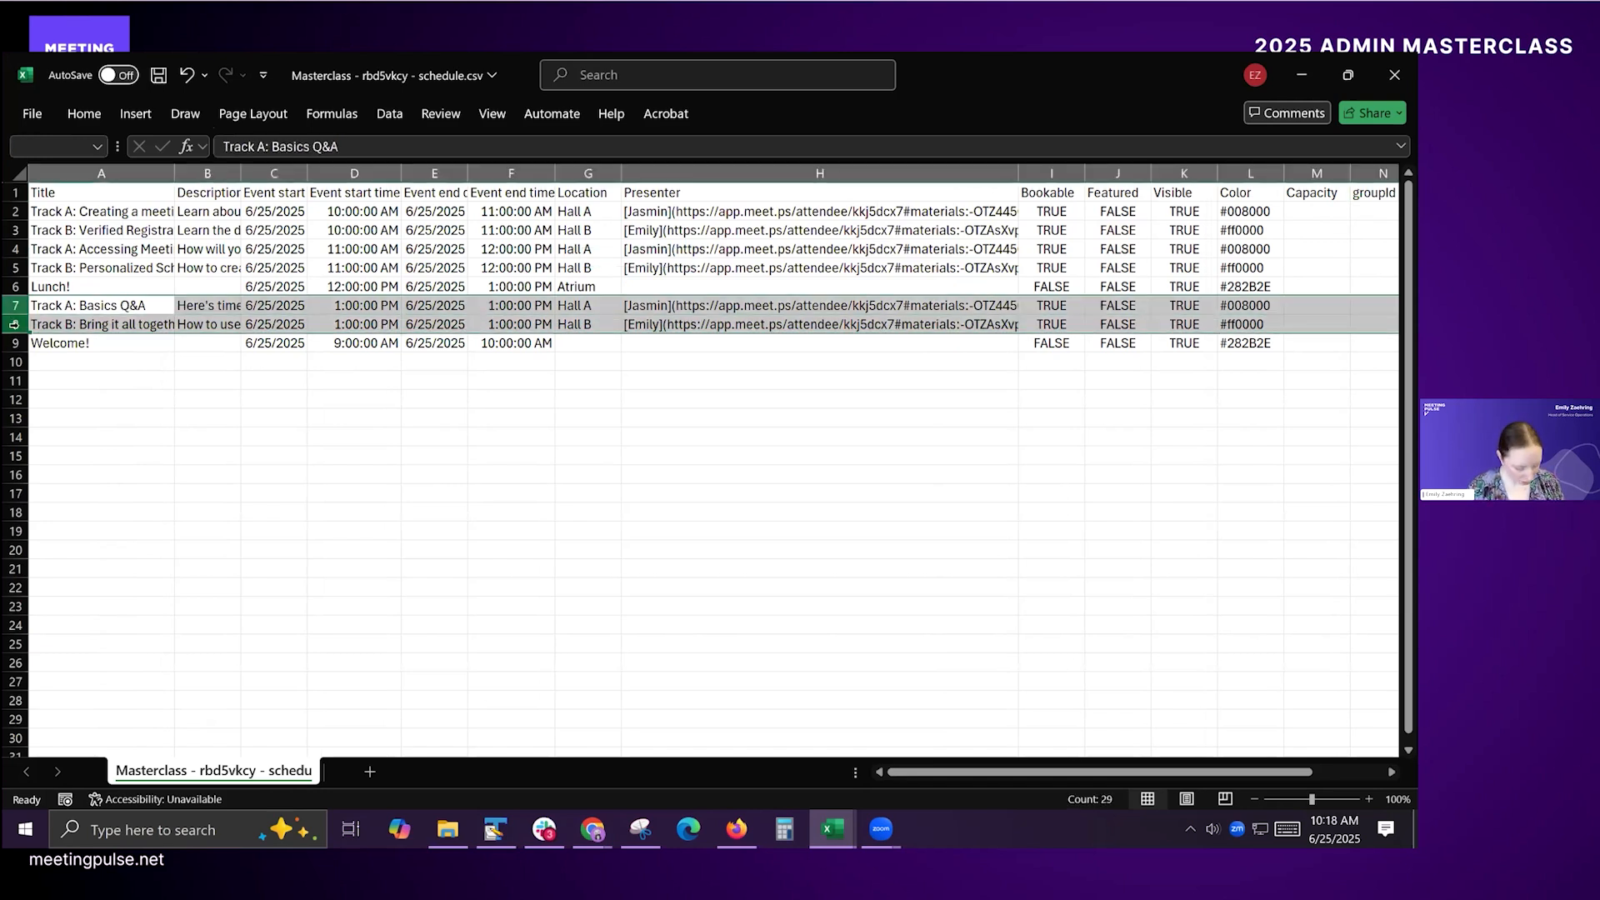
key("ctrl+c")
left_click(100, 362)
key("ctrl+v")
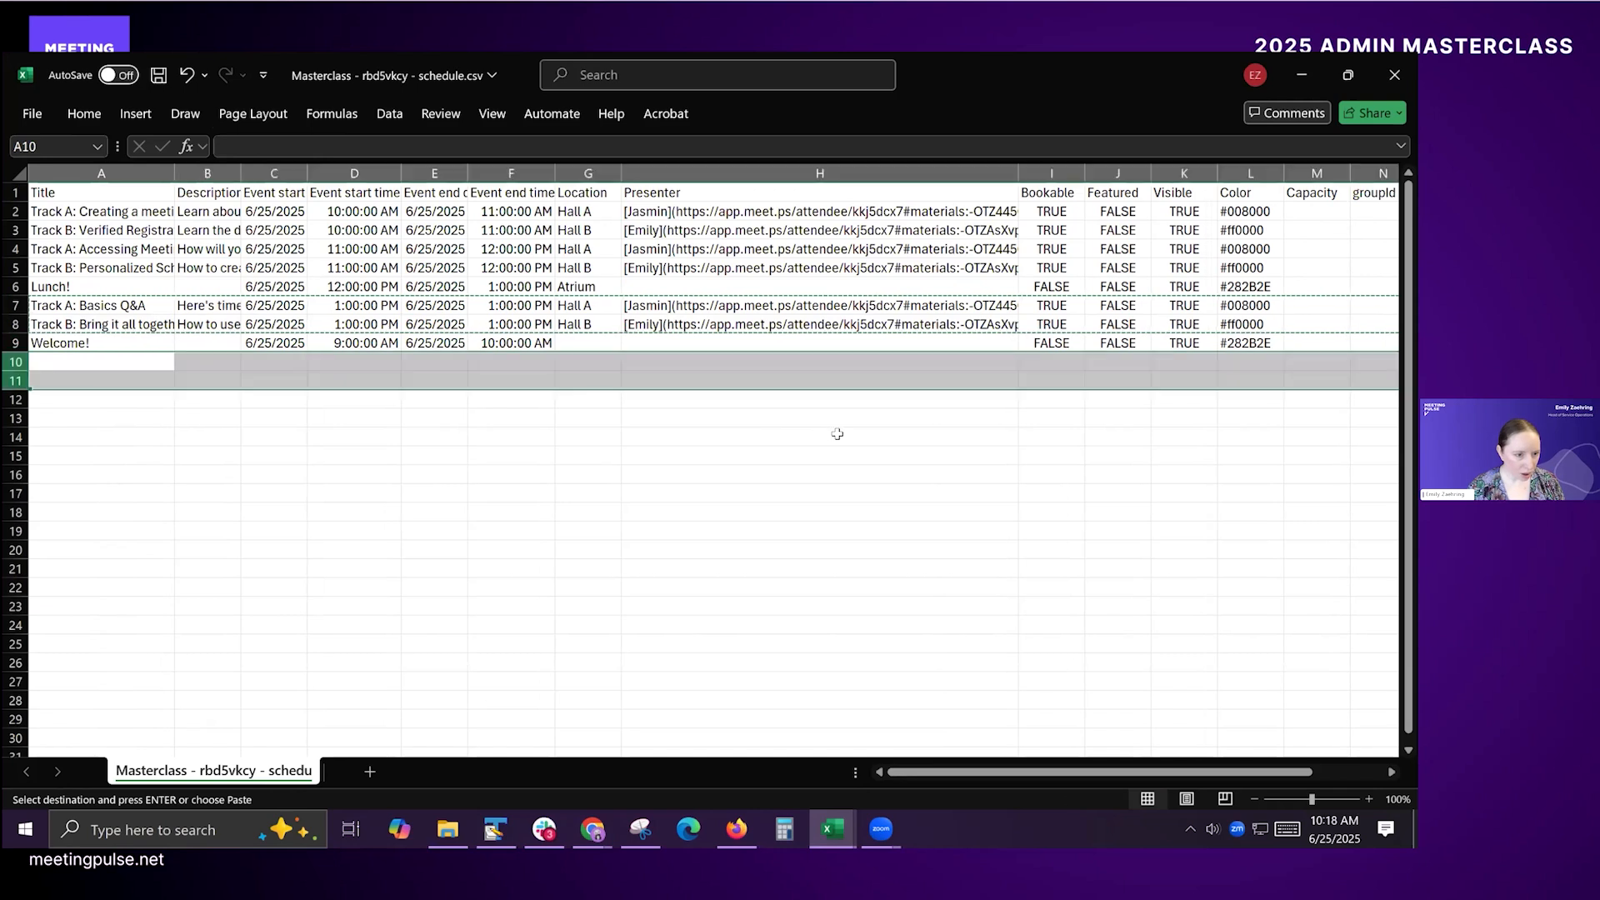
Step: Retitle the copied session in row 10 as "Track A: Final show"
left_click(141, 362)
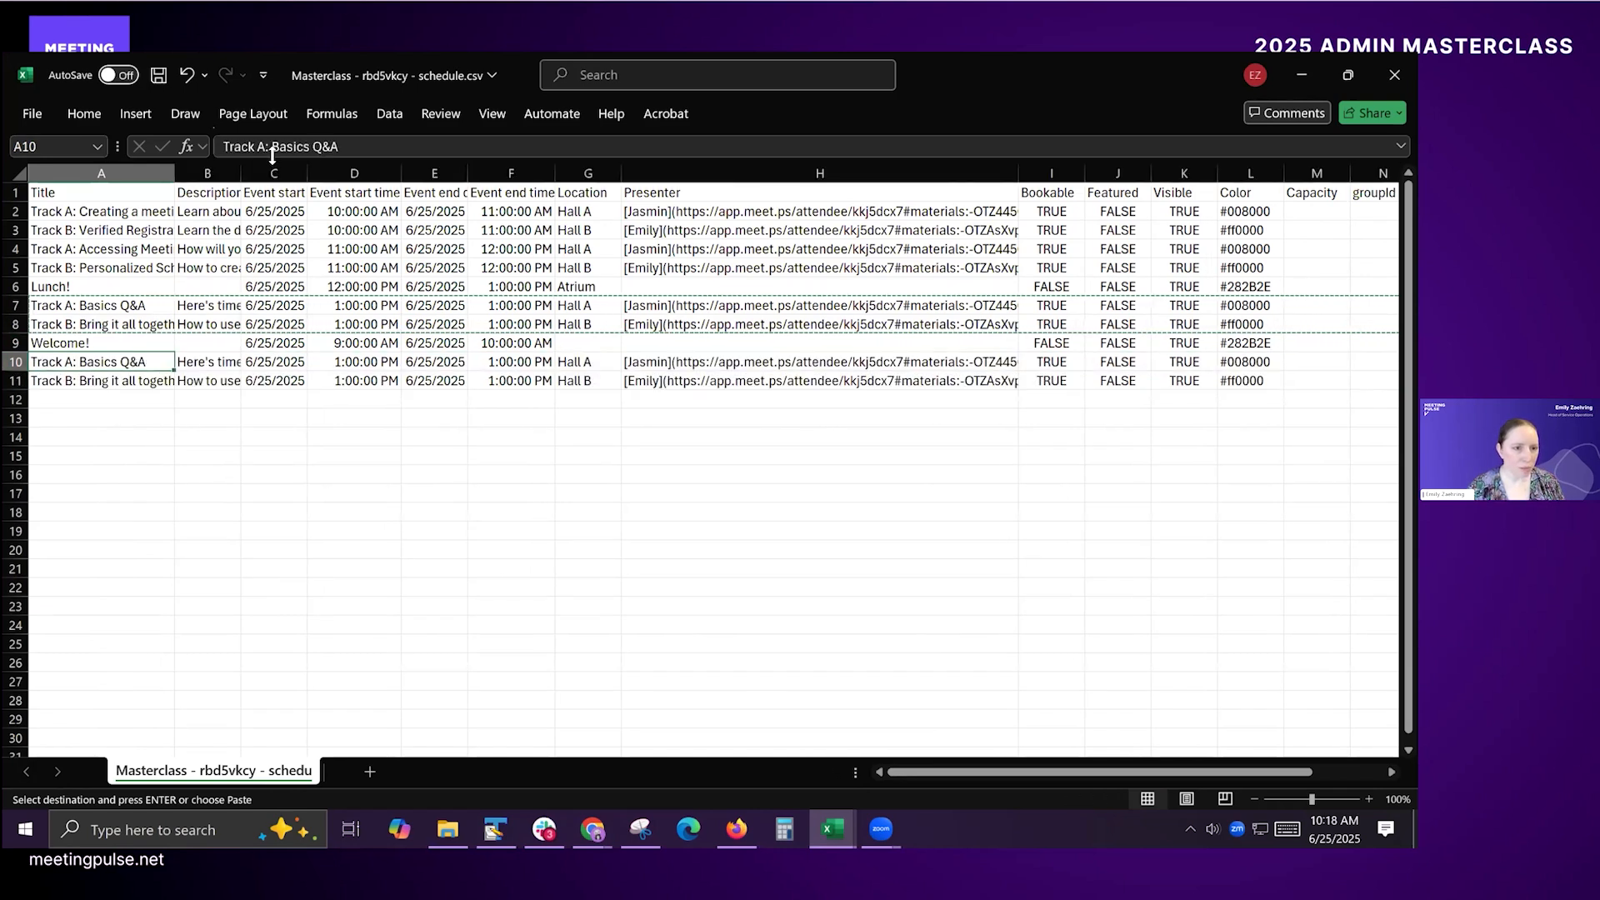
left_click_drag(272, 147, 447, 149)
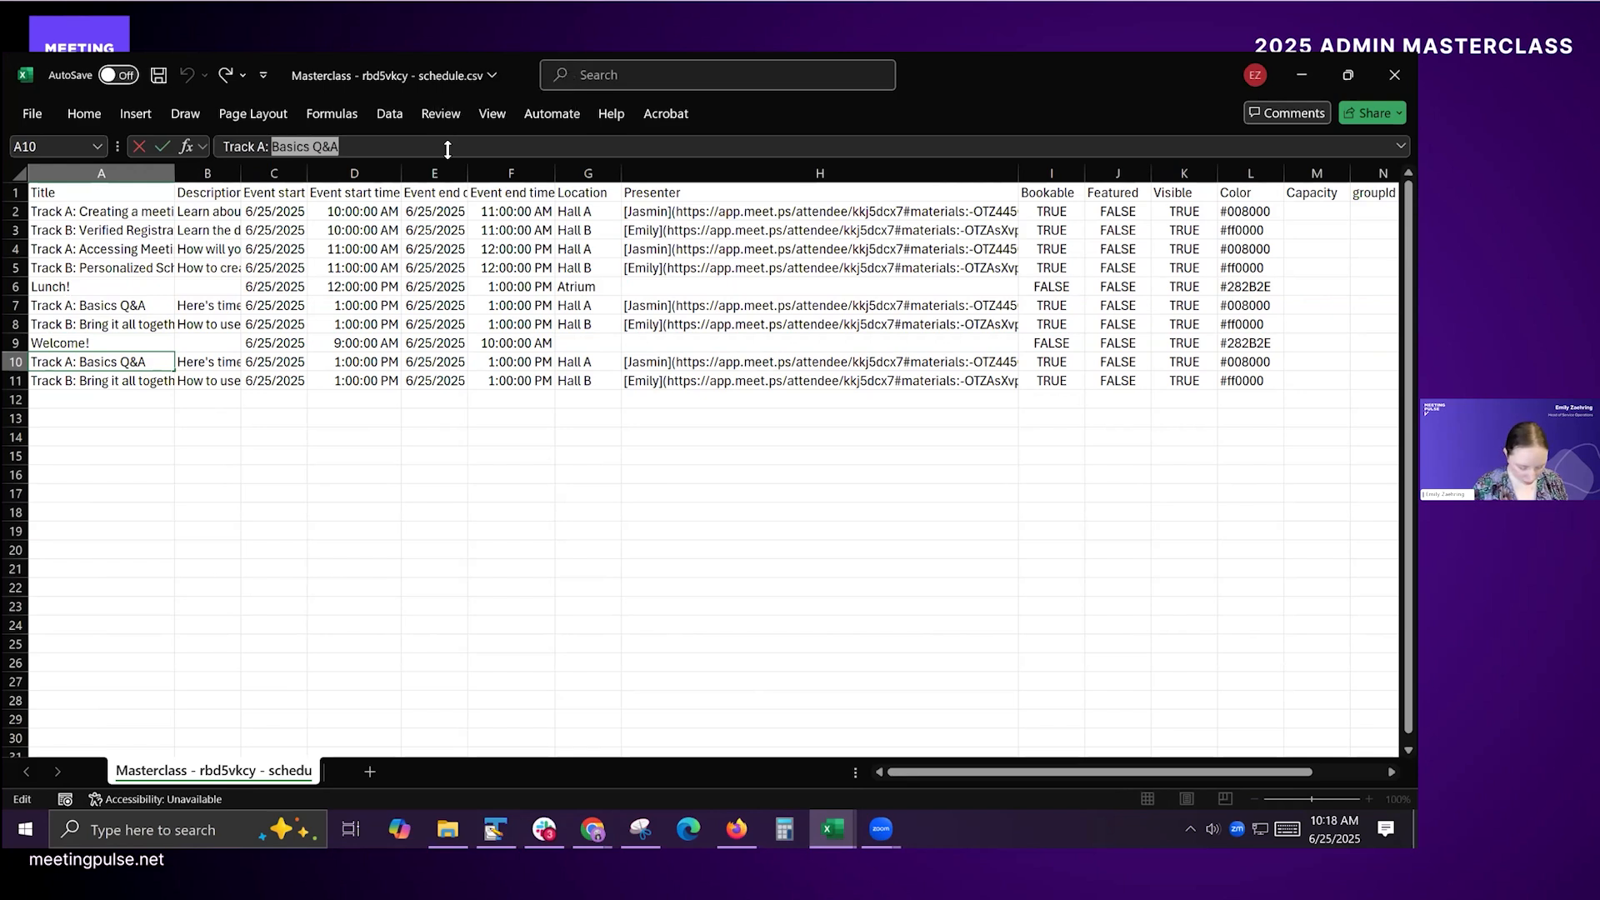
type("Final show")
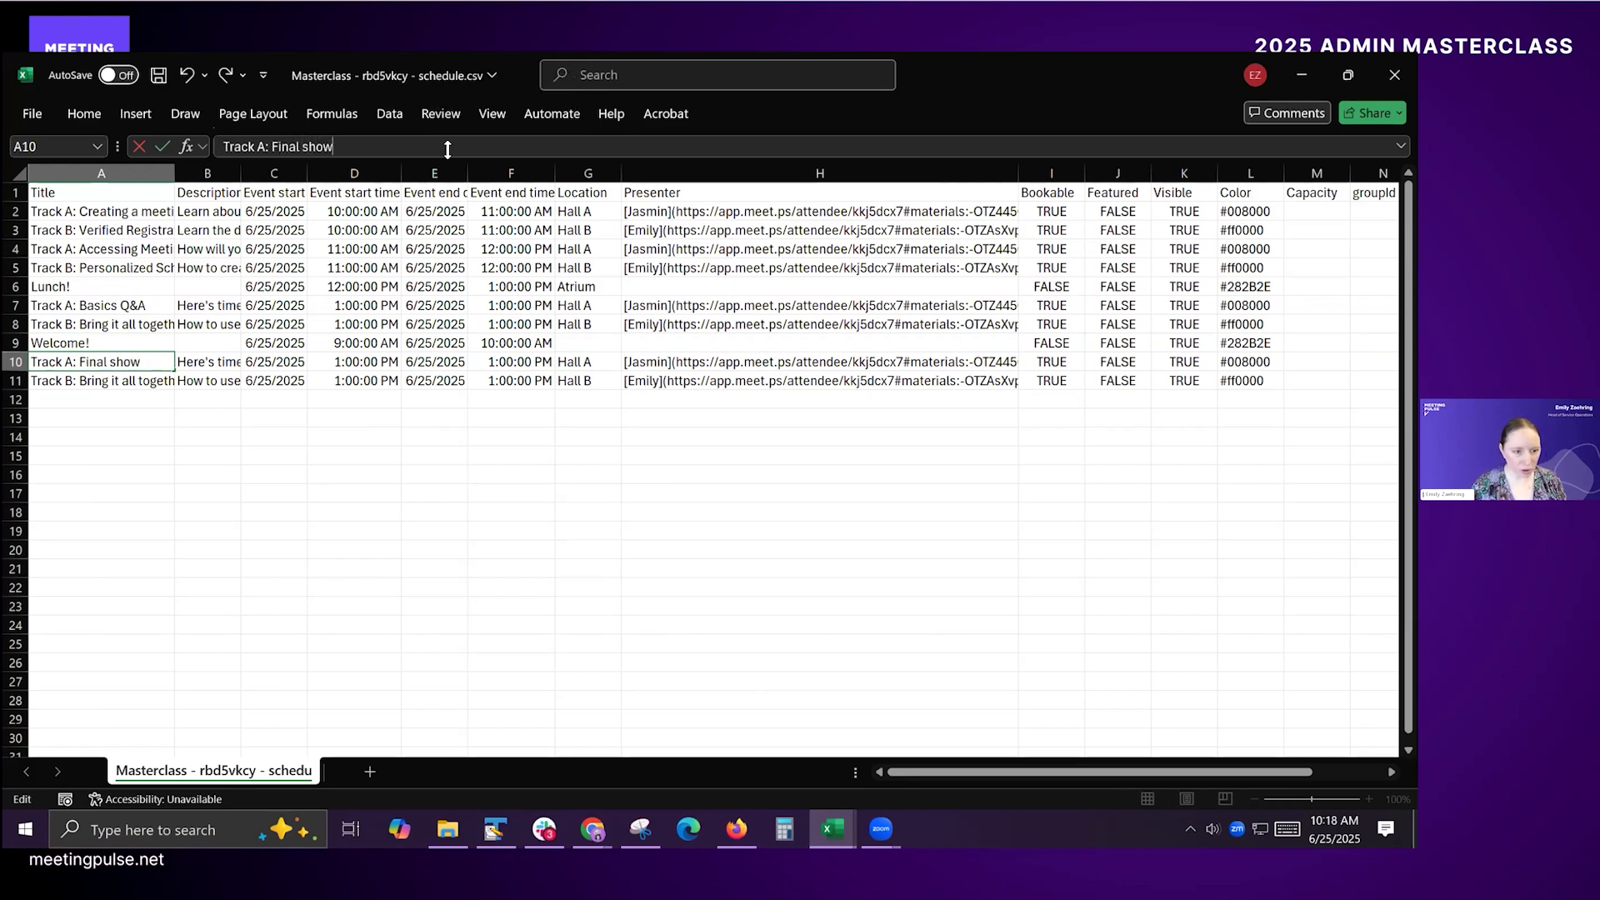
key("Return")
Step: Retitle the copied session in row 11 as "Track B: Extra Q&A"
left_click(453, 149)
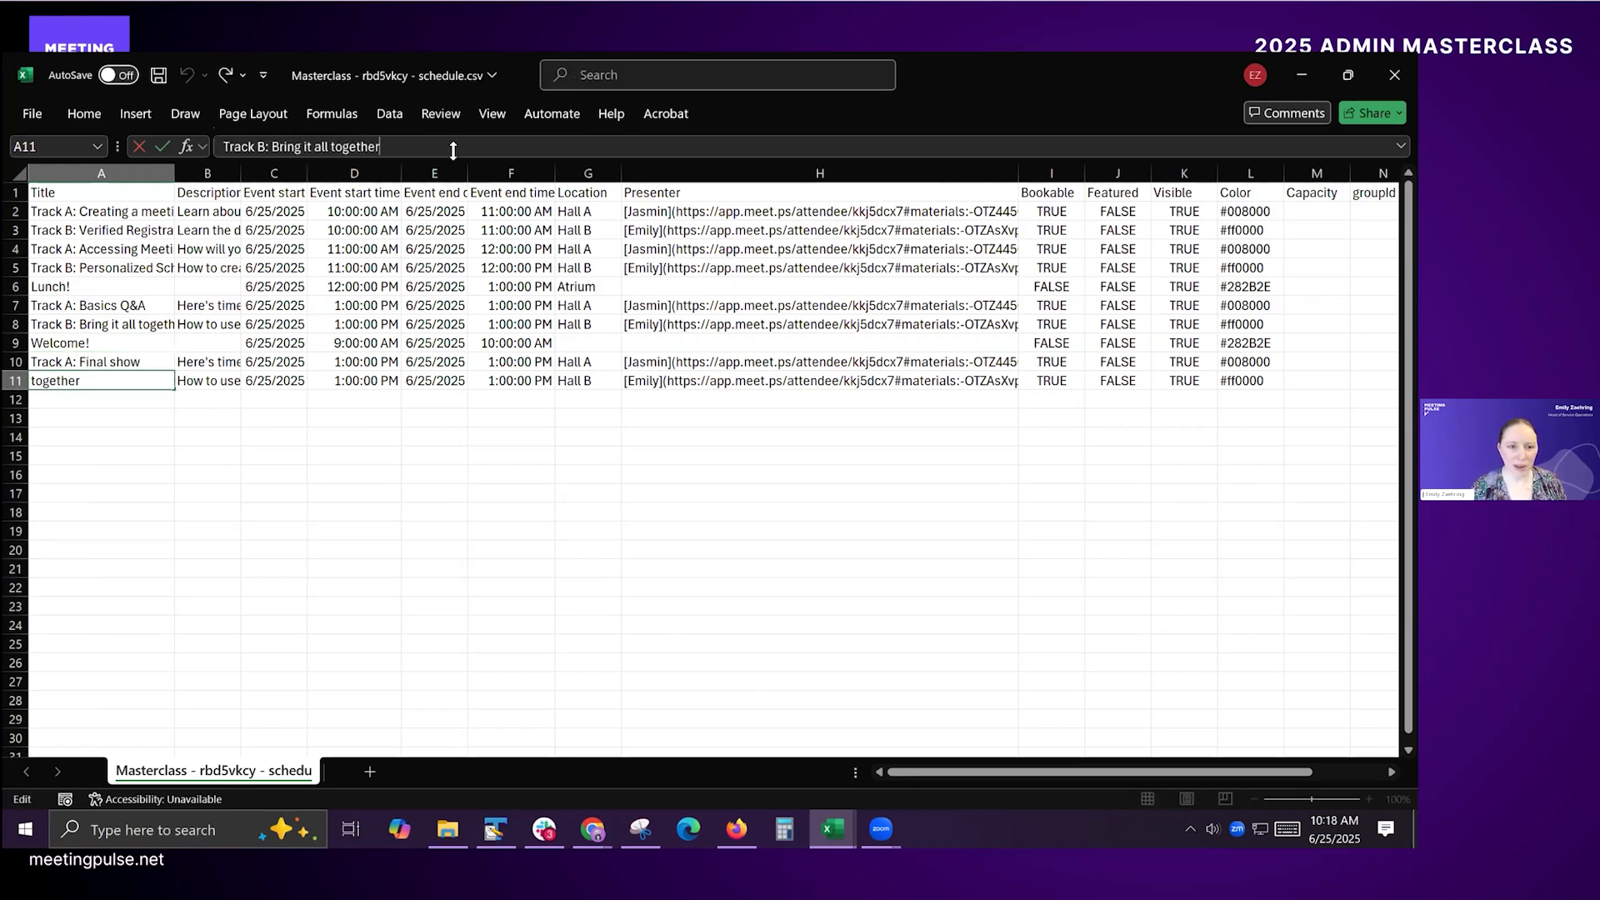
key("ctrl+shift+Left")
key("ctrl+shift+Left")
key("ctrl+shift+Left")
key("ctrl+shift+Left")
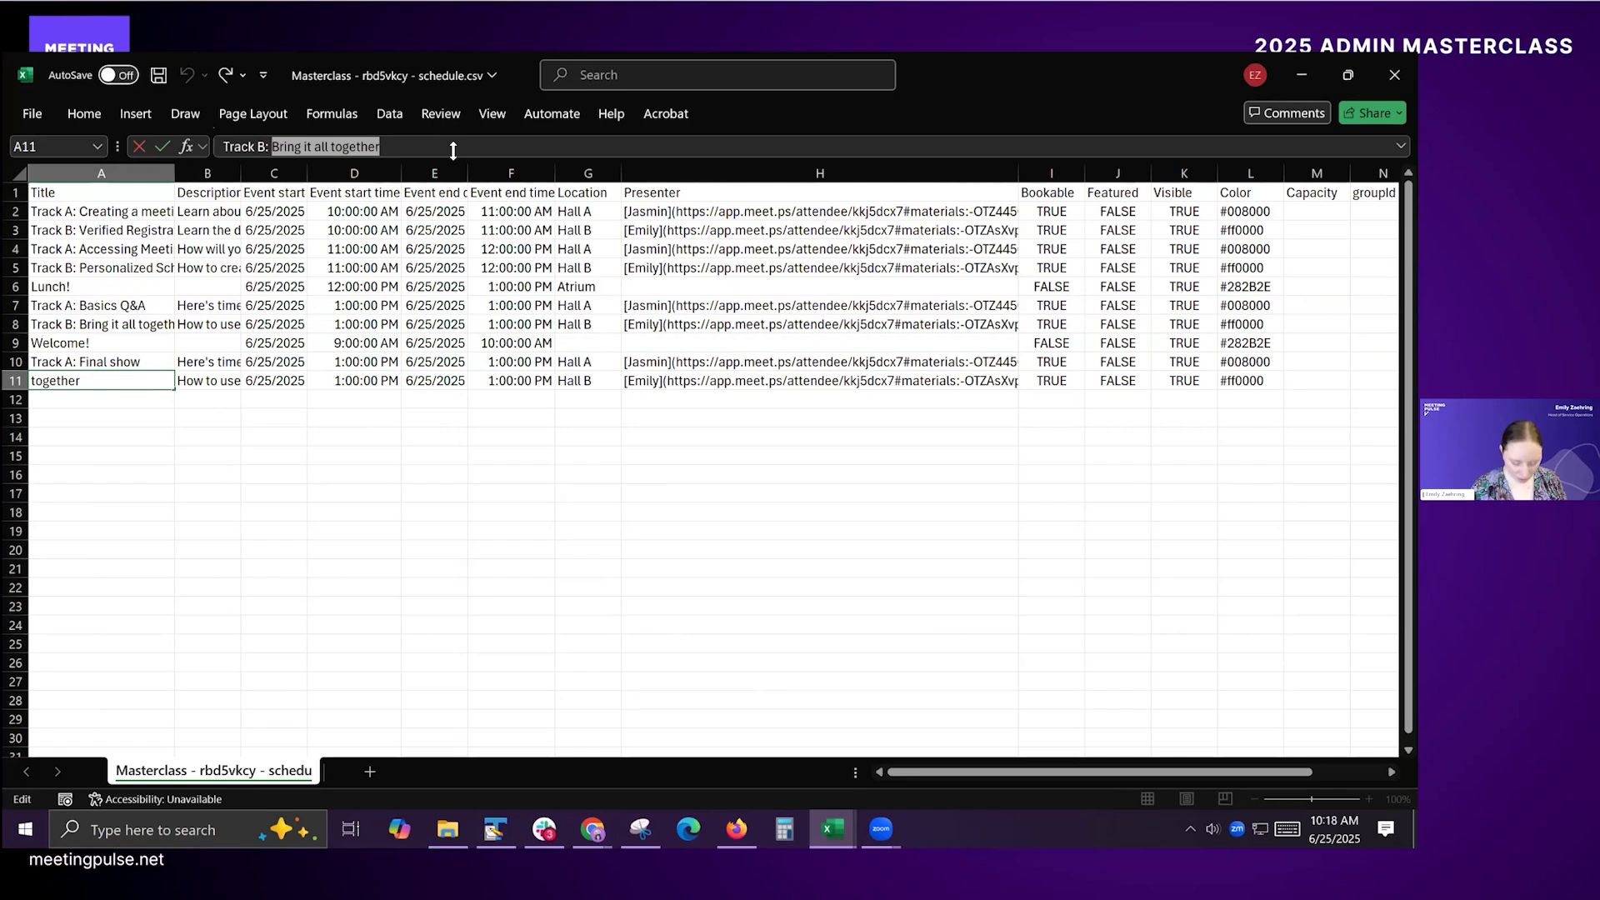
key("BackSpace")
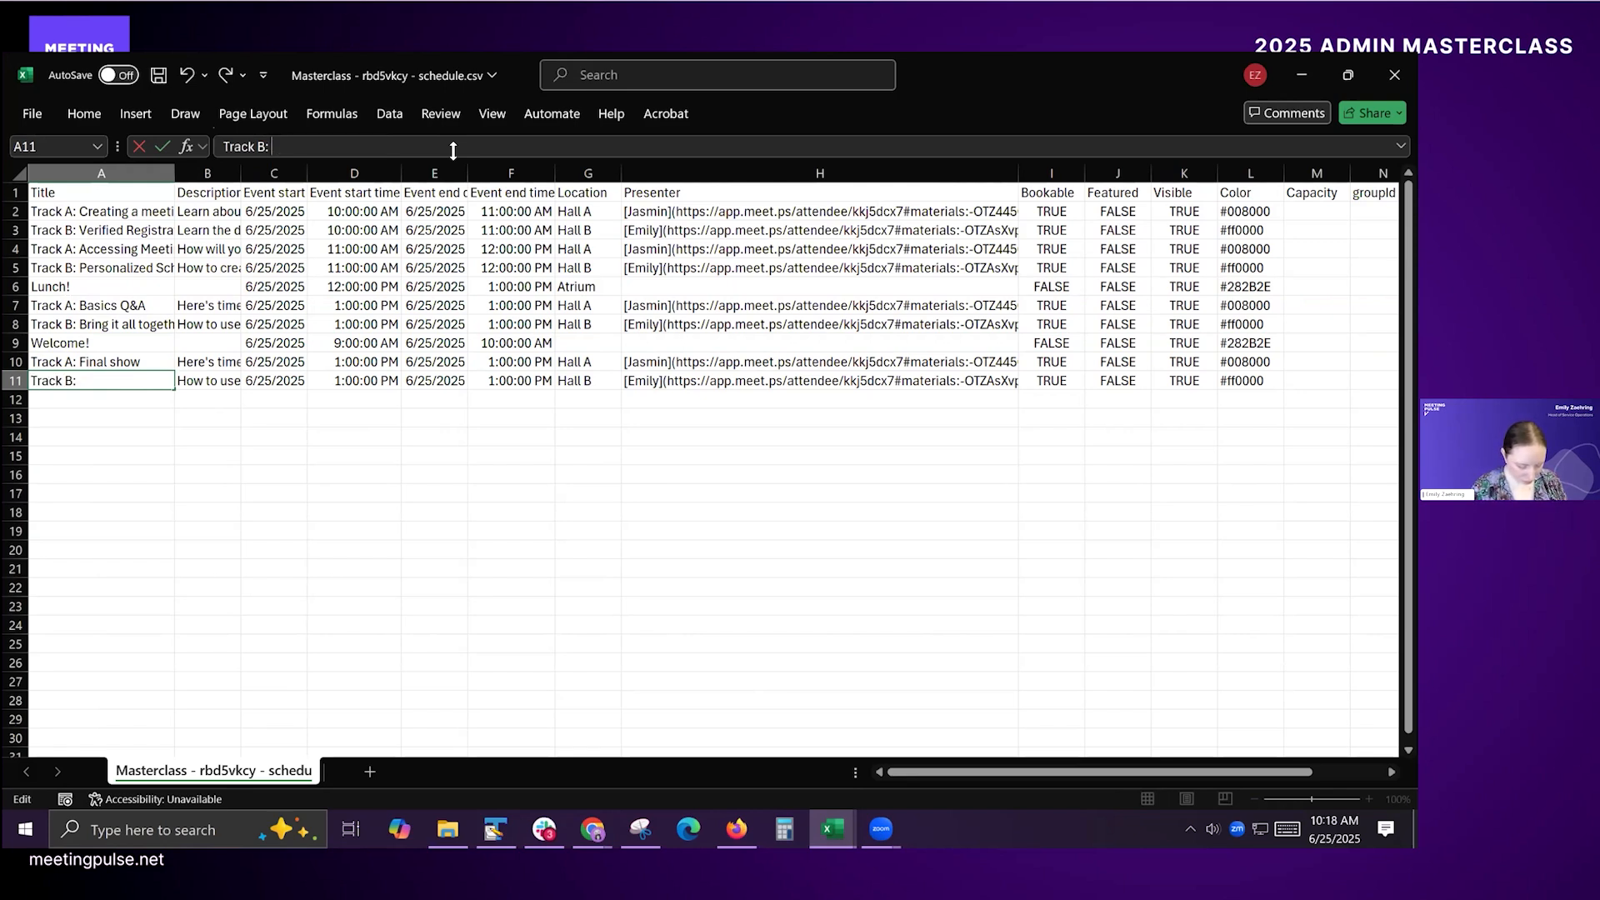
type("Extra Q&A")
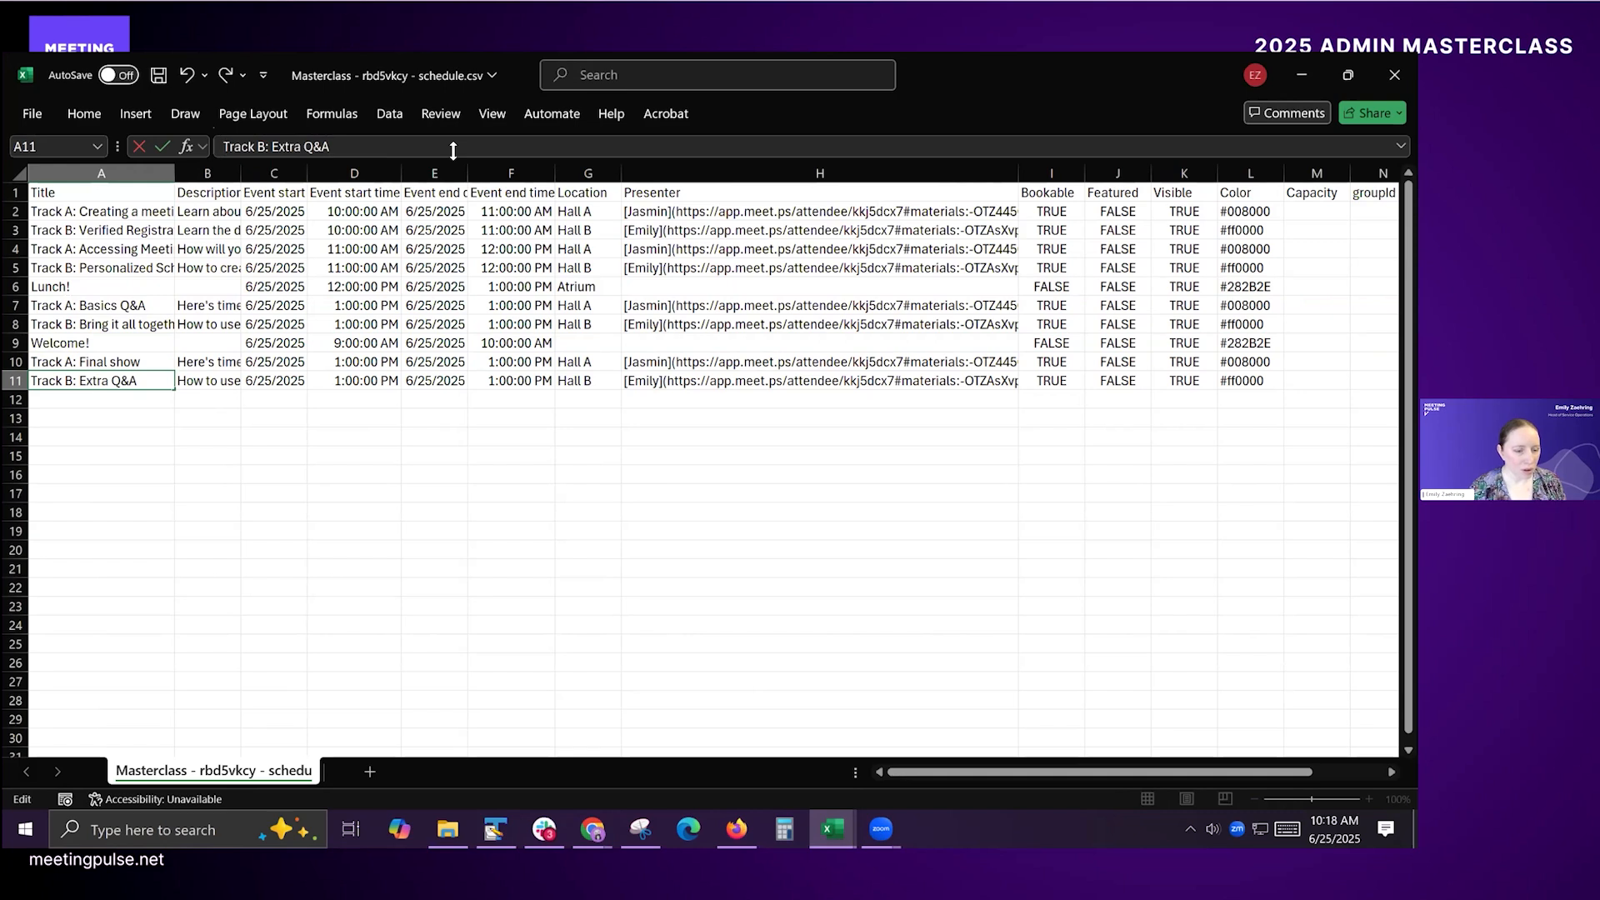
Step: Clear the descriptions of the two copied sessions in B10:B11
key("Tab")
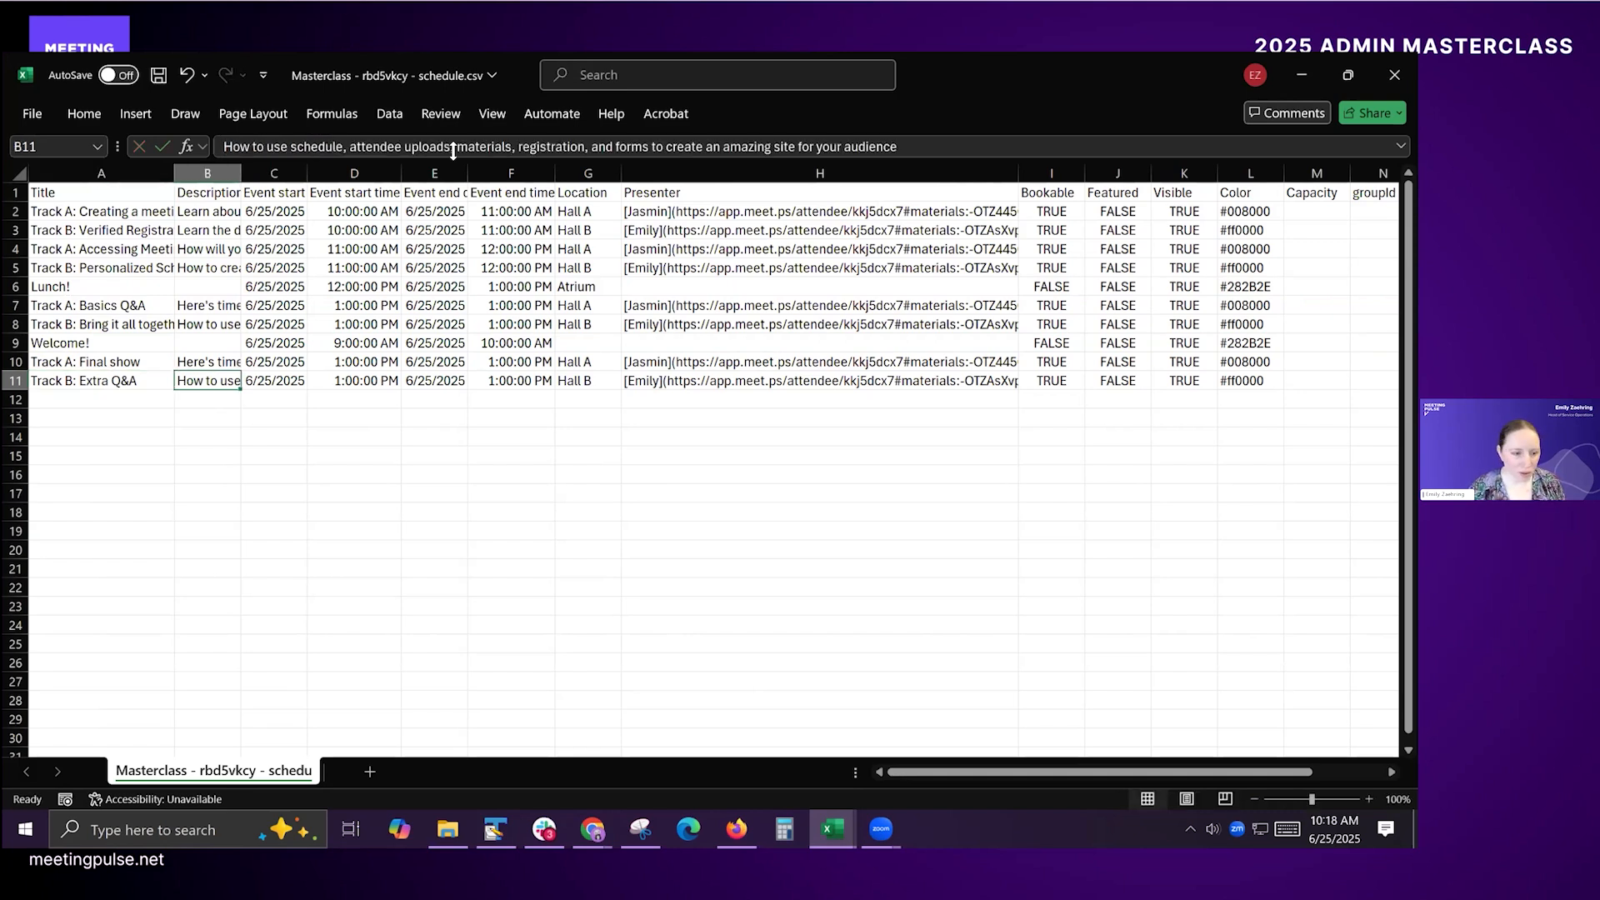
key("shift+Up")
key("Delete")
Step: Set the event start time of "Track A: Final show" in D10 to 2:00:00 PM
key("Right")
key("Right")
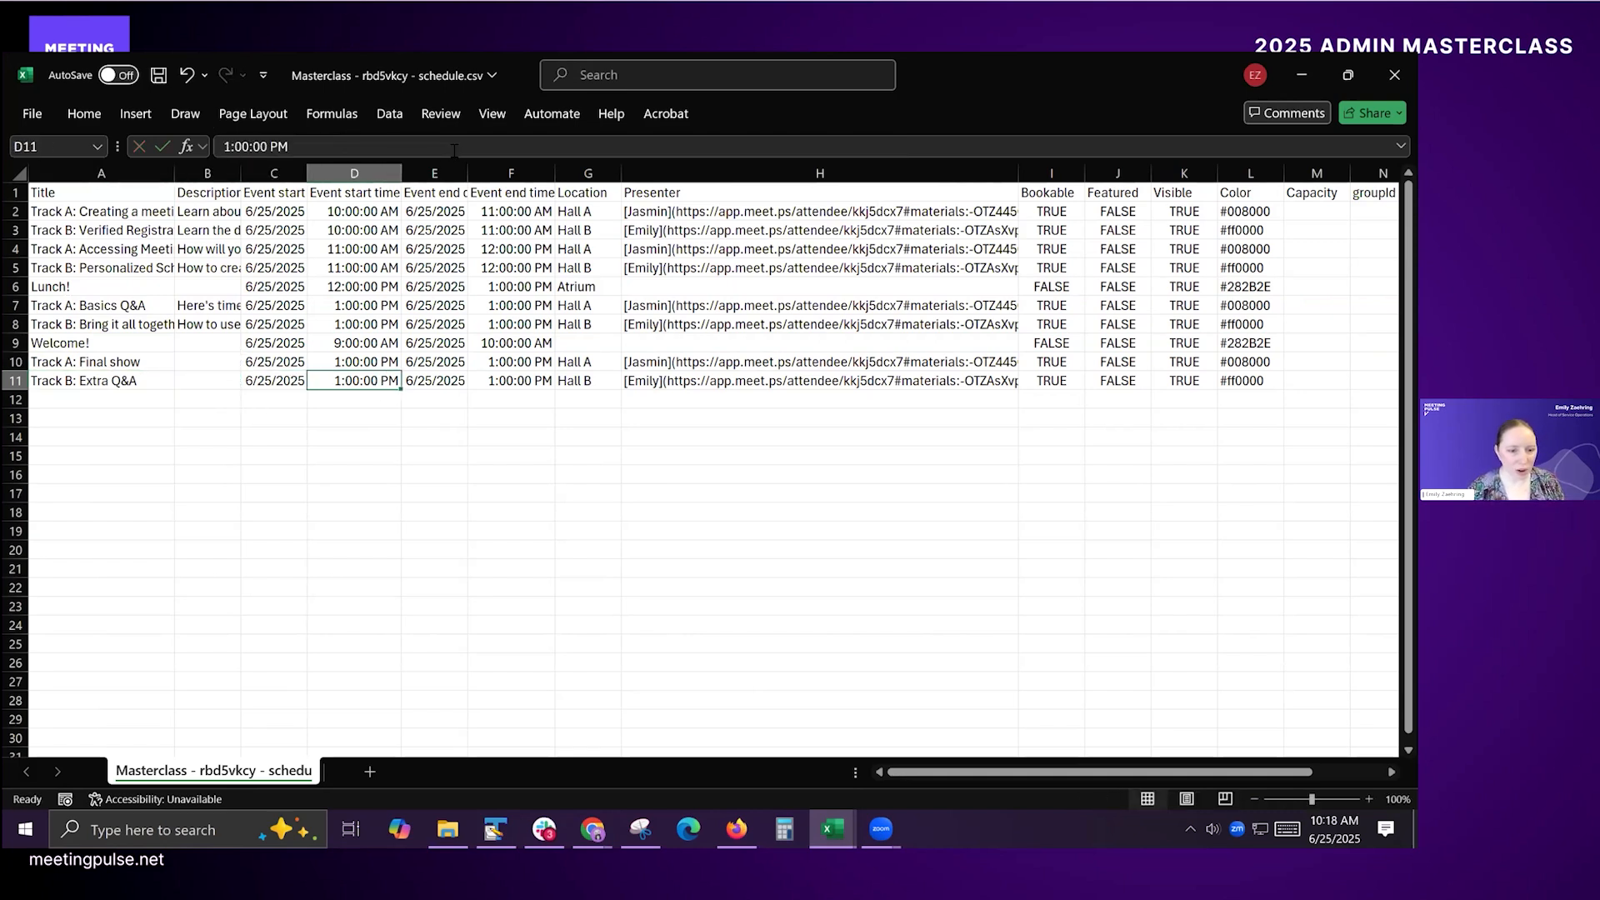
key("Up")
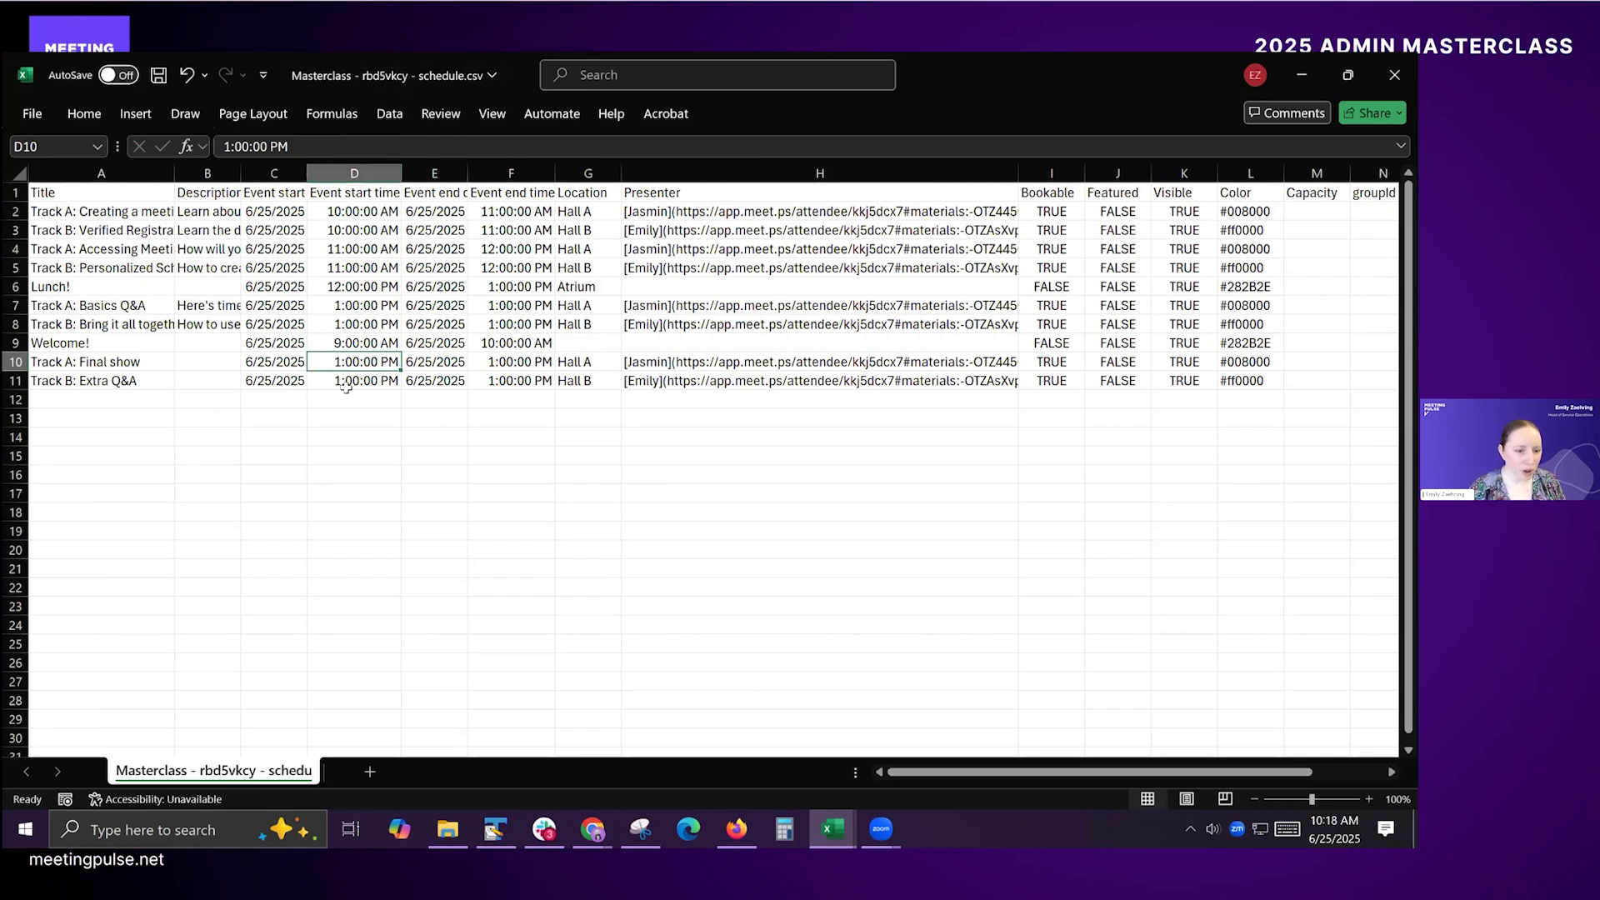
left_click(221, 147)
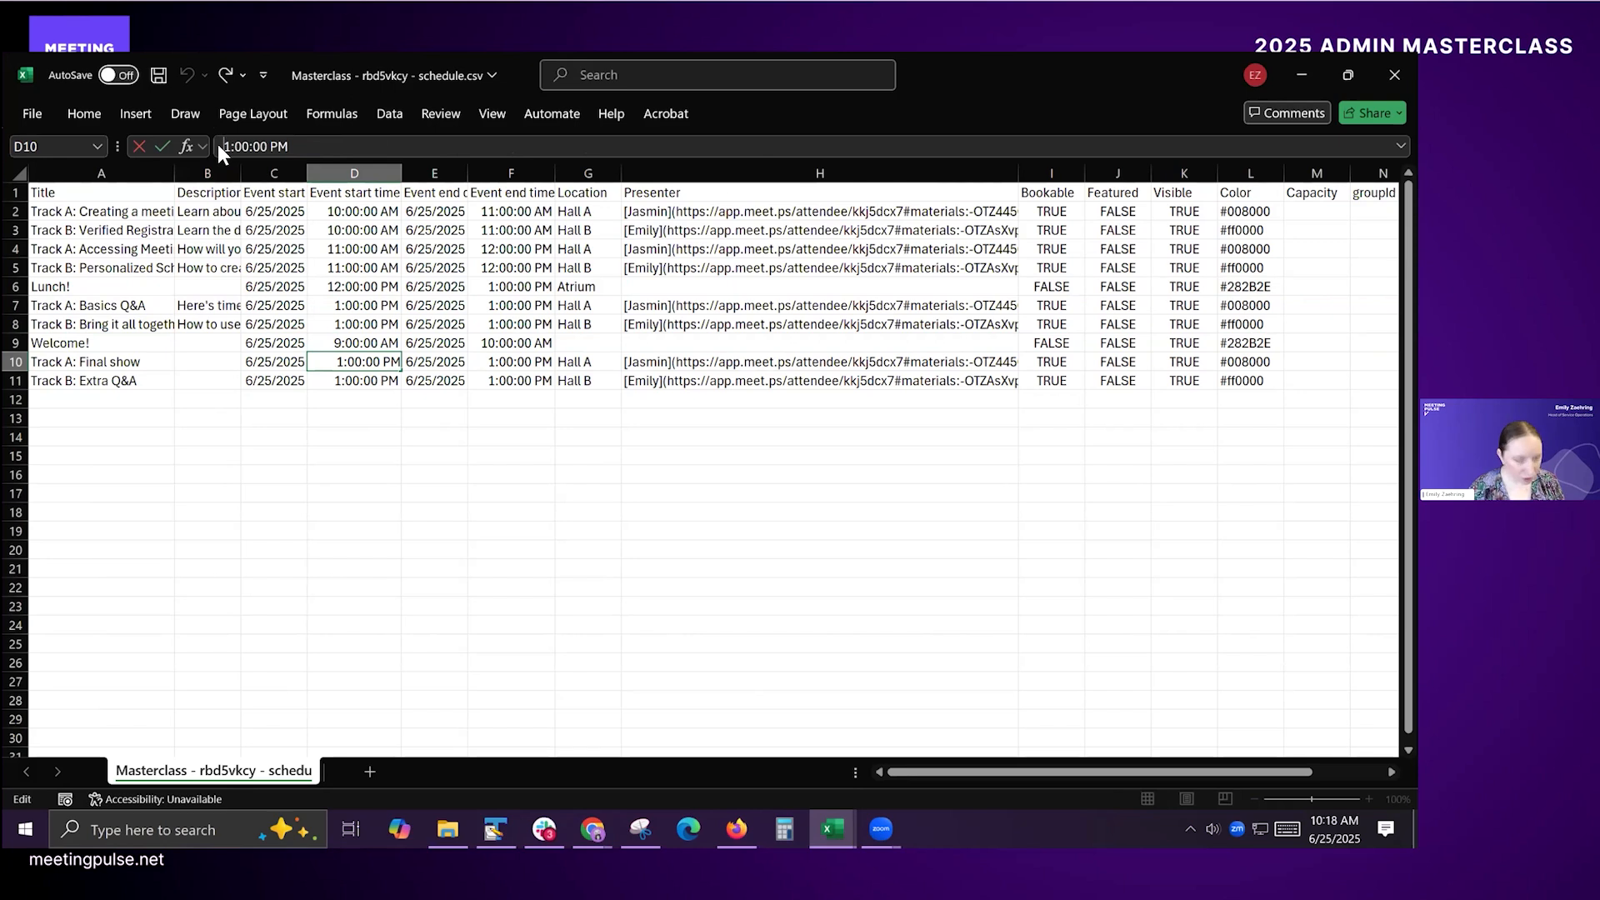
key("Delete")
type("2")
key("Return")
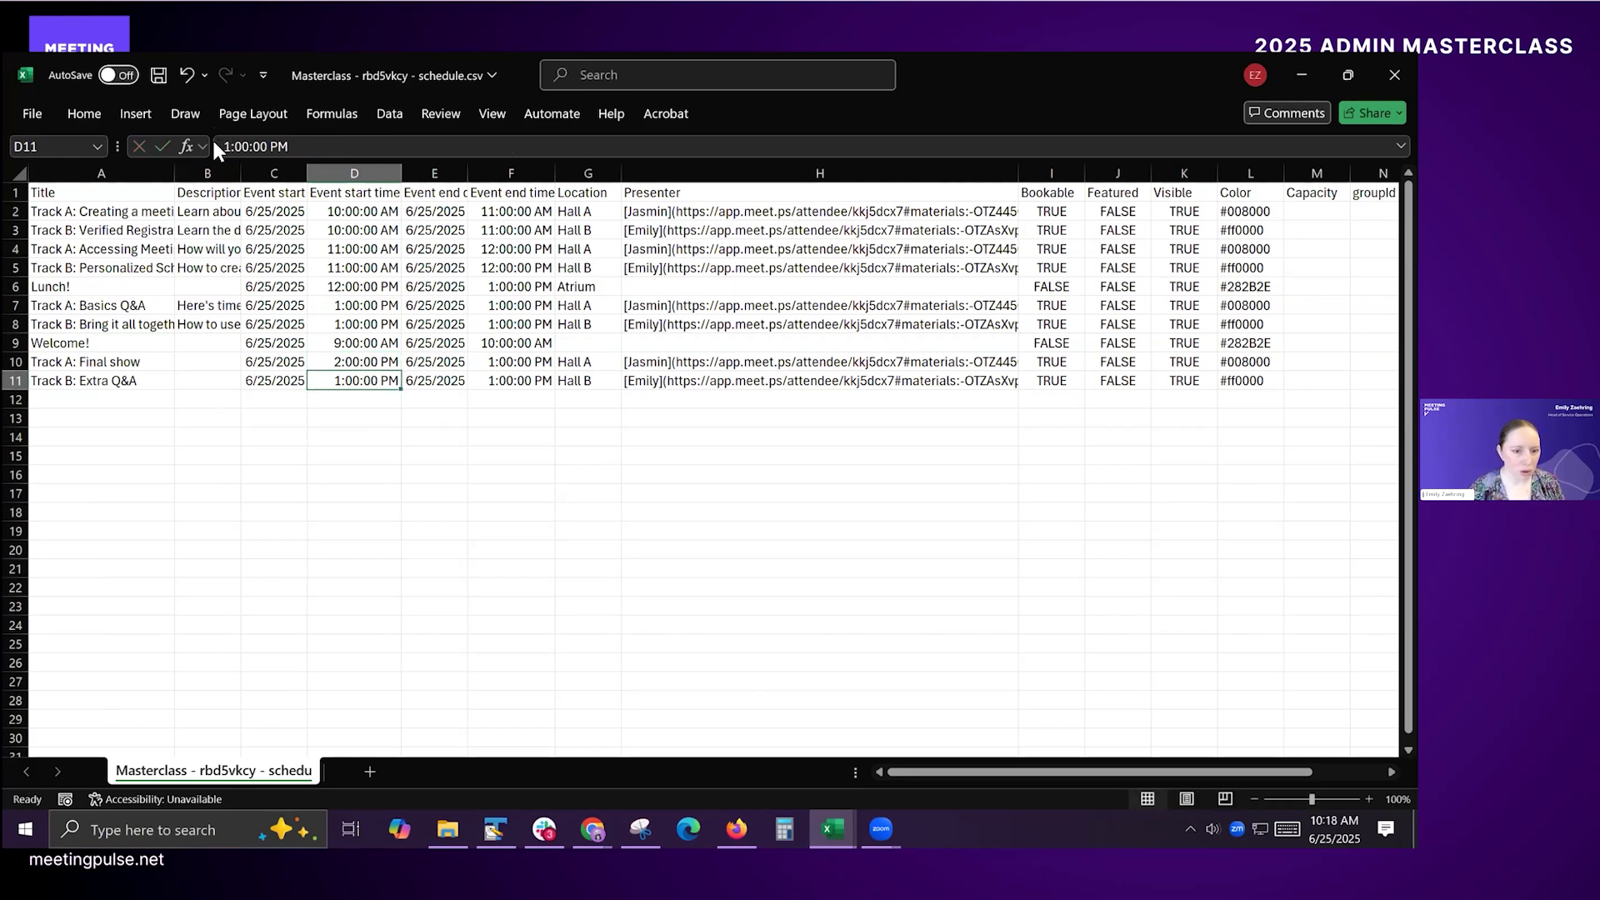
Step: Copy the 2:00:00 PM time from D10 into start time cell D11 and end time cells F10:F11
key("Up")
key("ctrl+c")
key("Down")
key("ctrl+v")
key("Up")
key("Right")
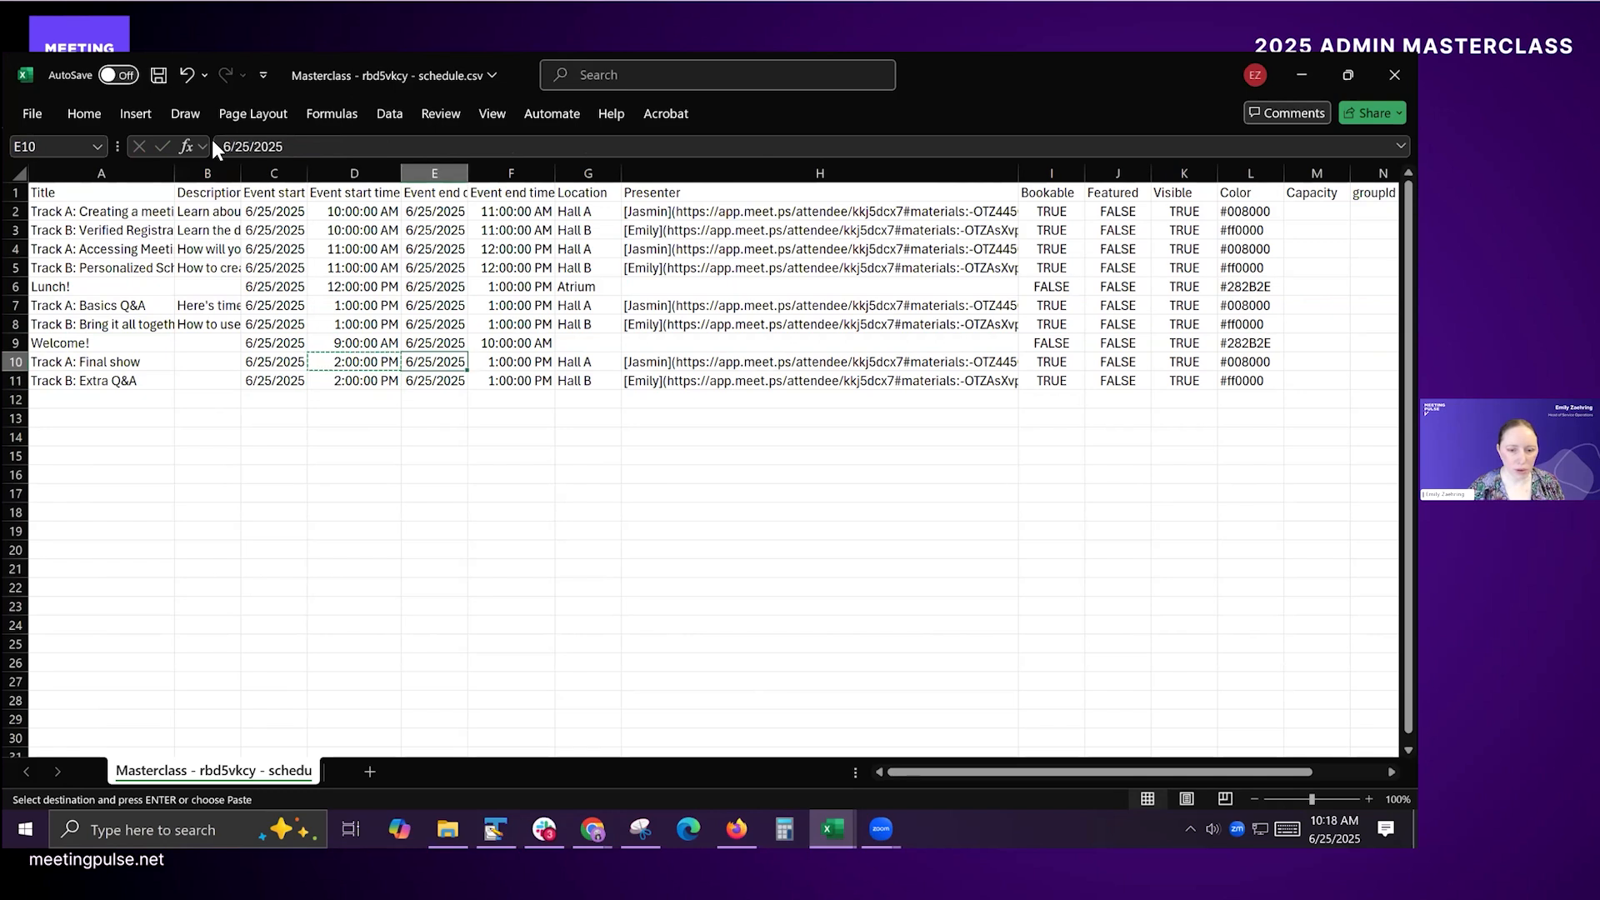
key("Right")
key("ctrl+v")
key("Down")
key("ctrl+v")
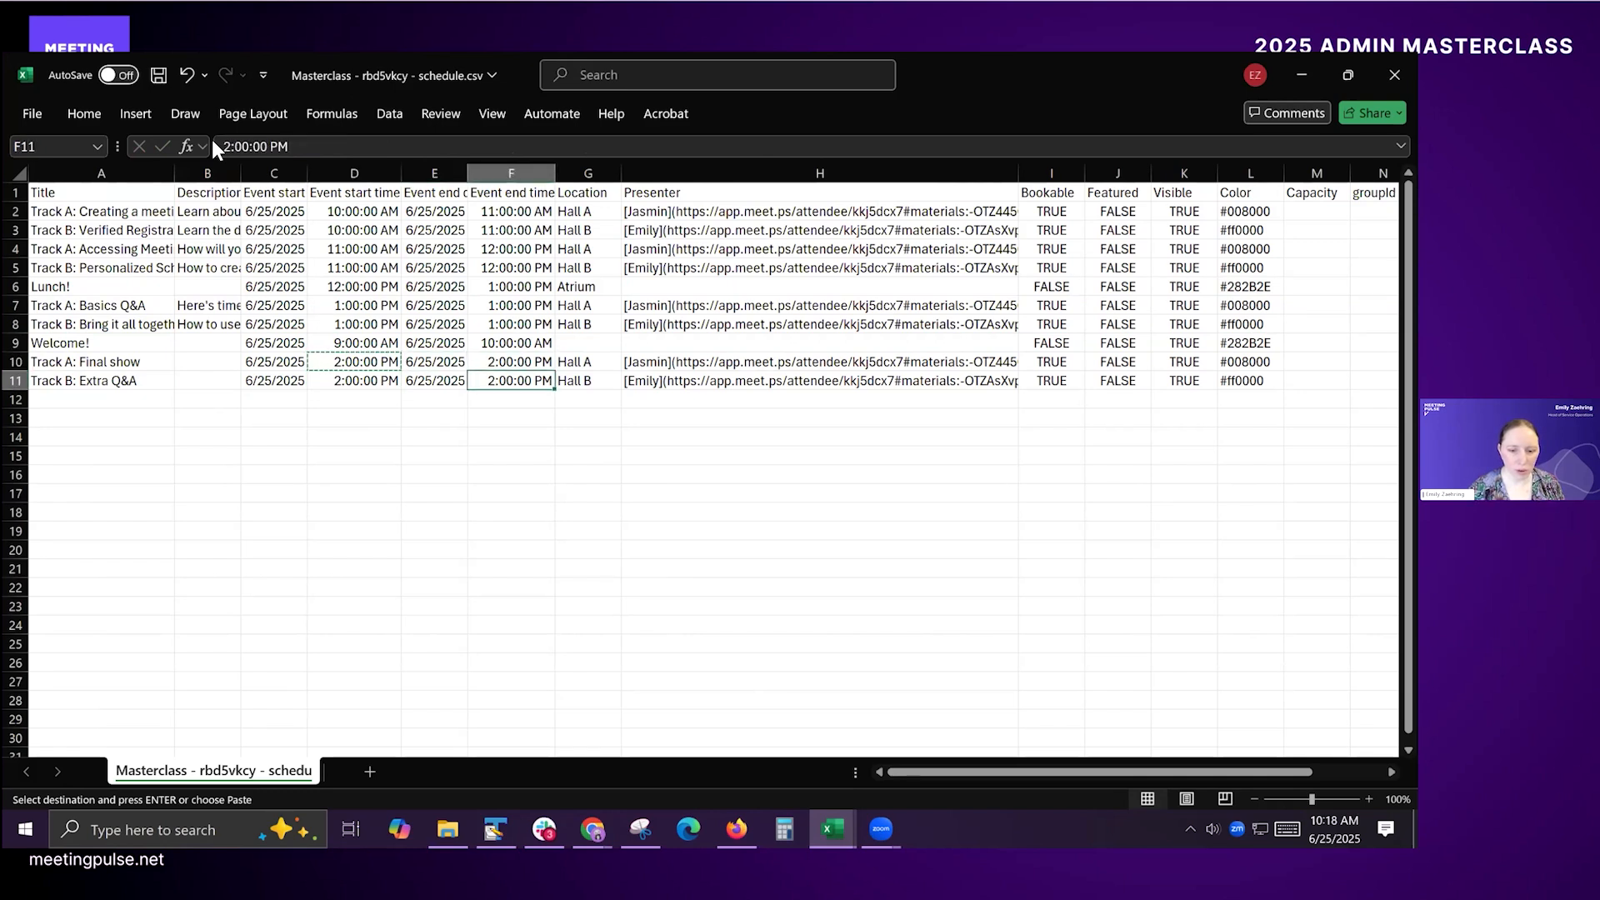
Step: Check the location, presenter and color values of the two copied sessions in rows 10 and 11
key("Right")
key("Up")
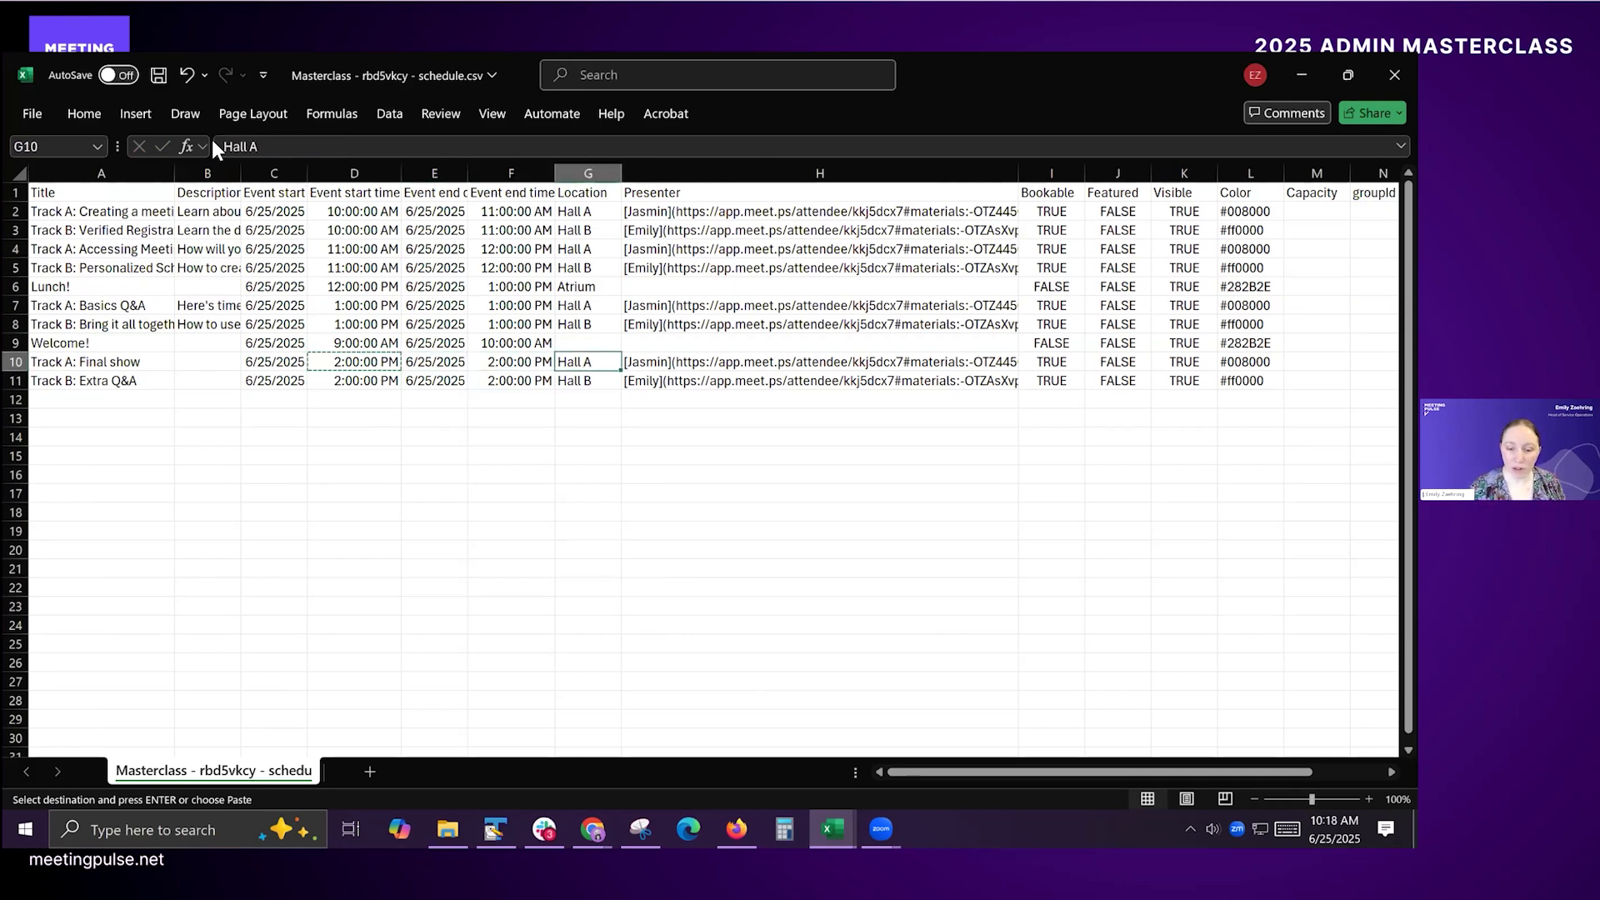
key("Down")
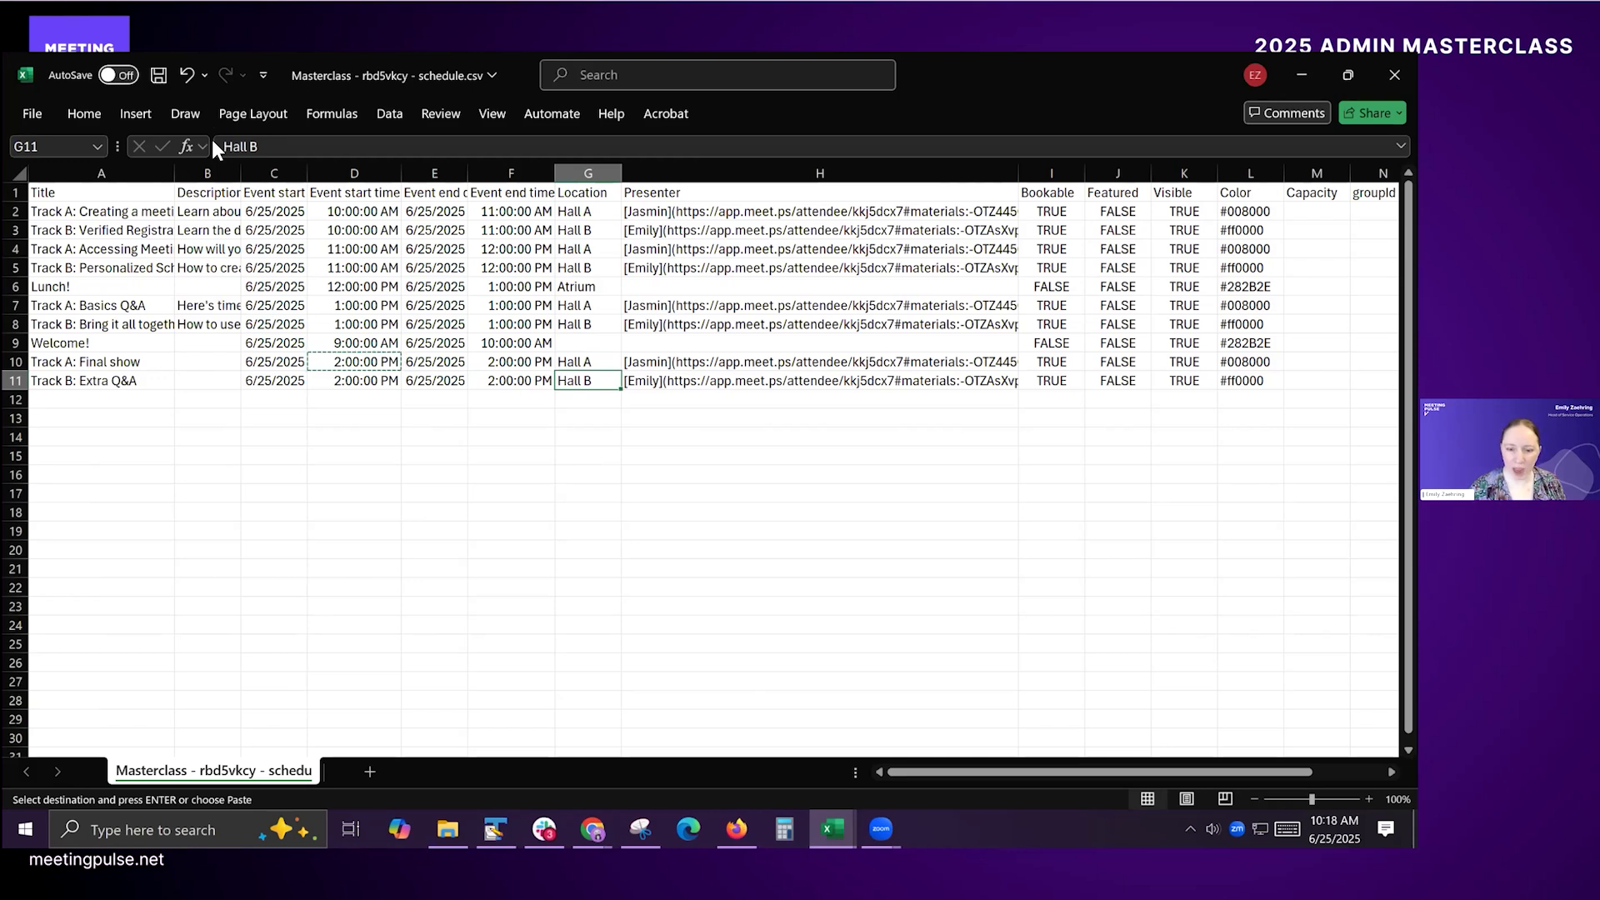
key("Right")
key("Up")
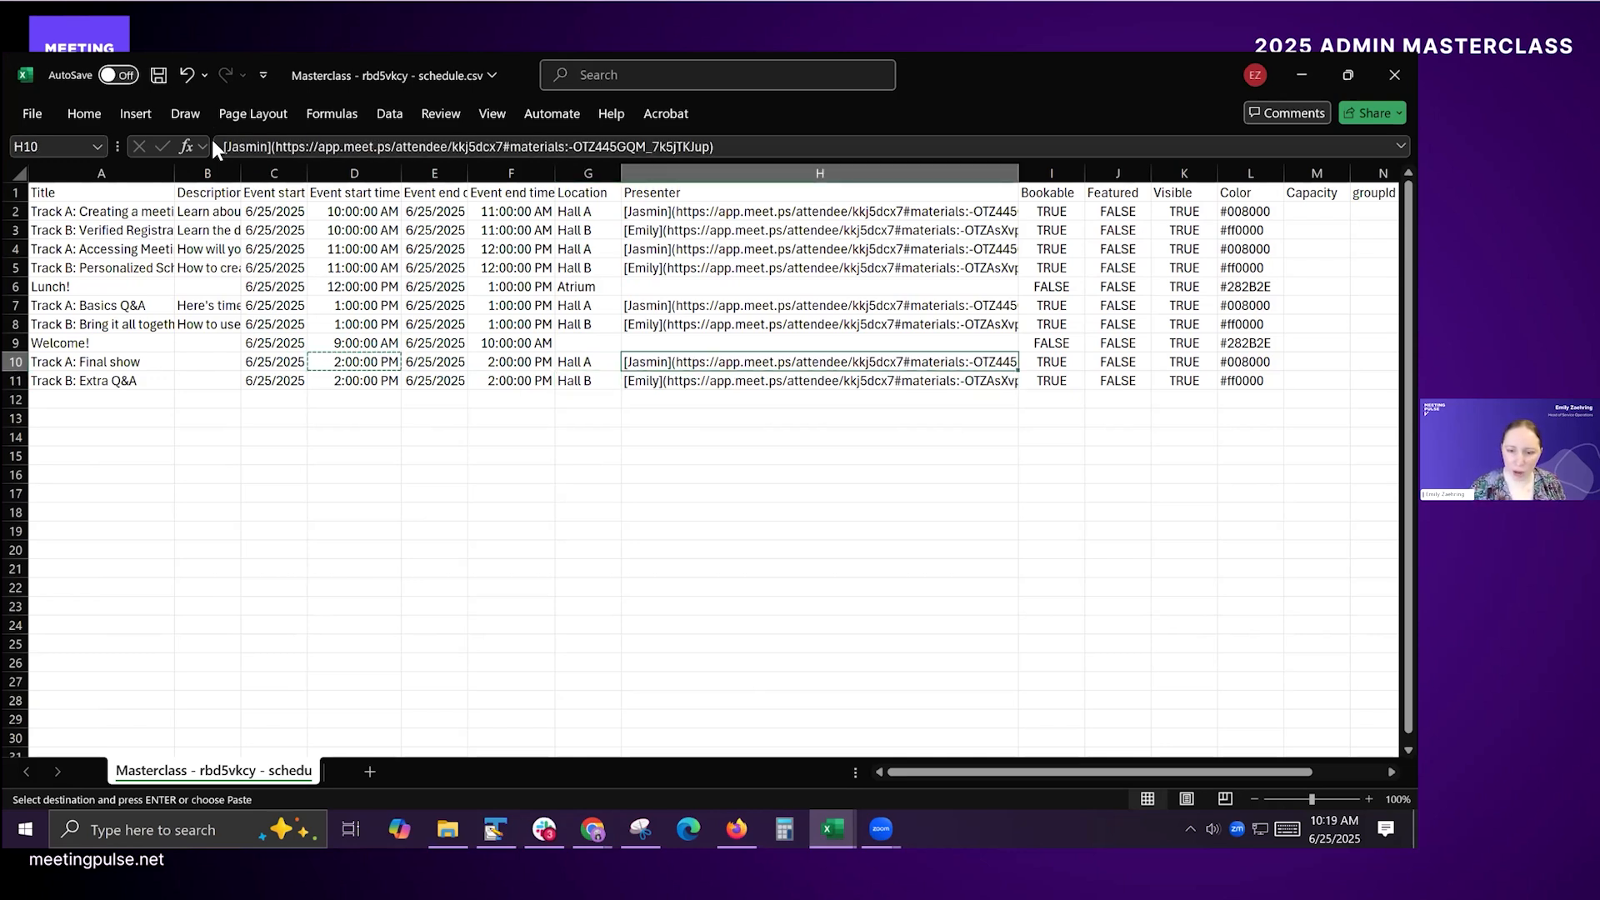
key("Down")
key("Right")
key("Right")
key("Right")
key("Right")
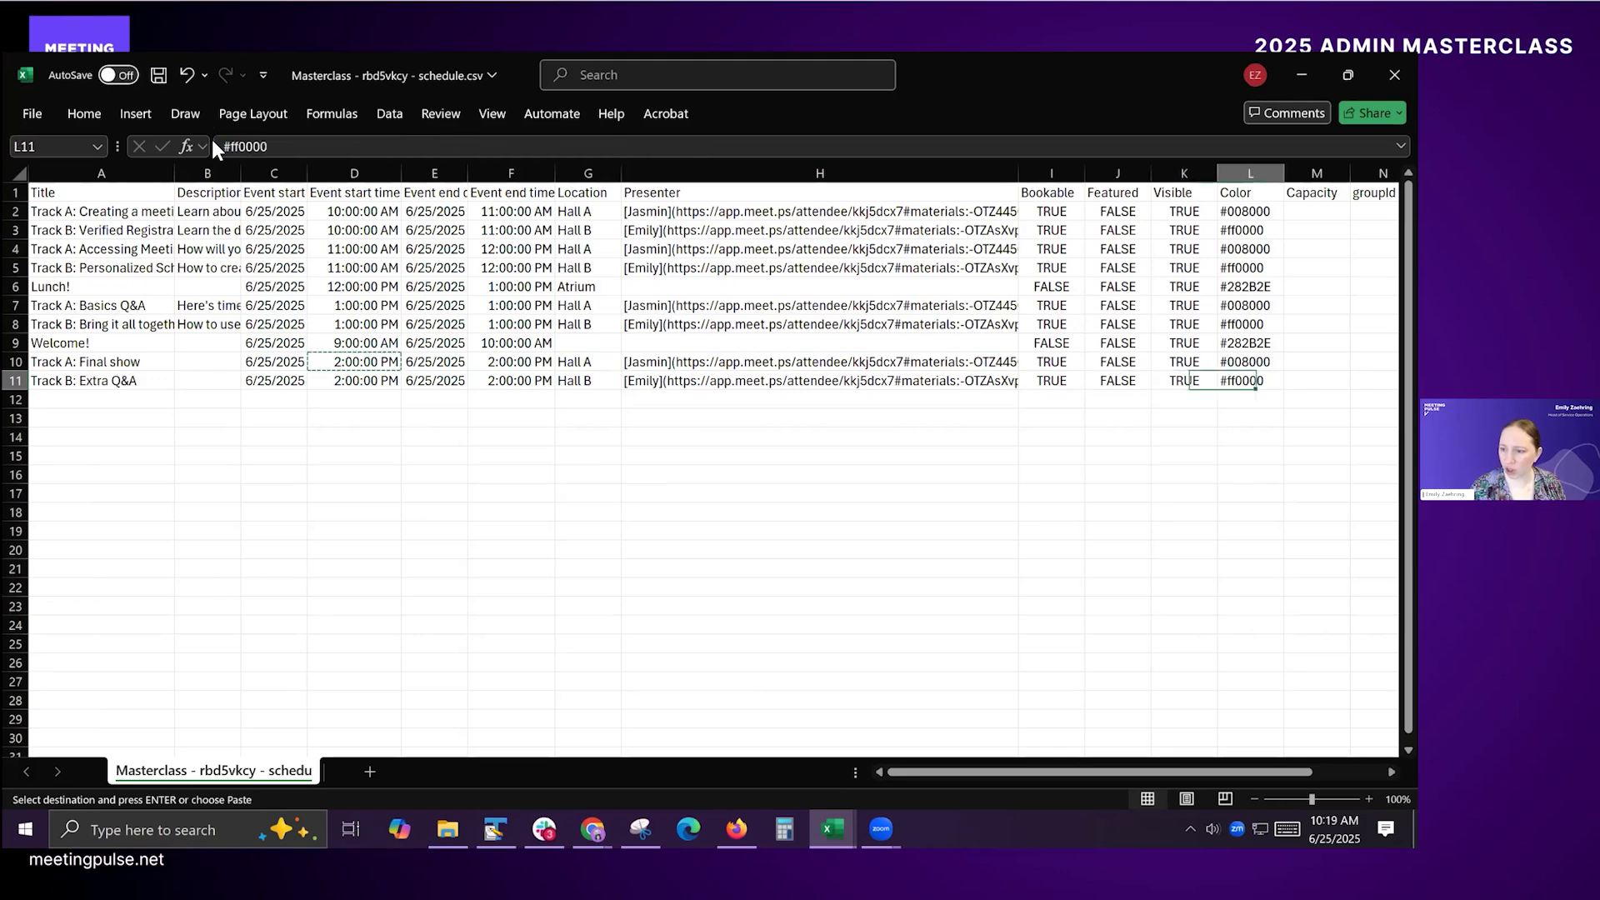
key("Up")
key("Down")
key("Up")
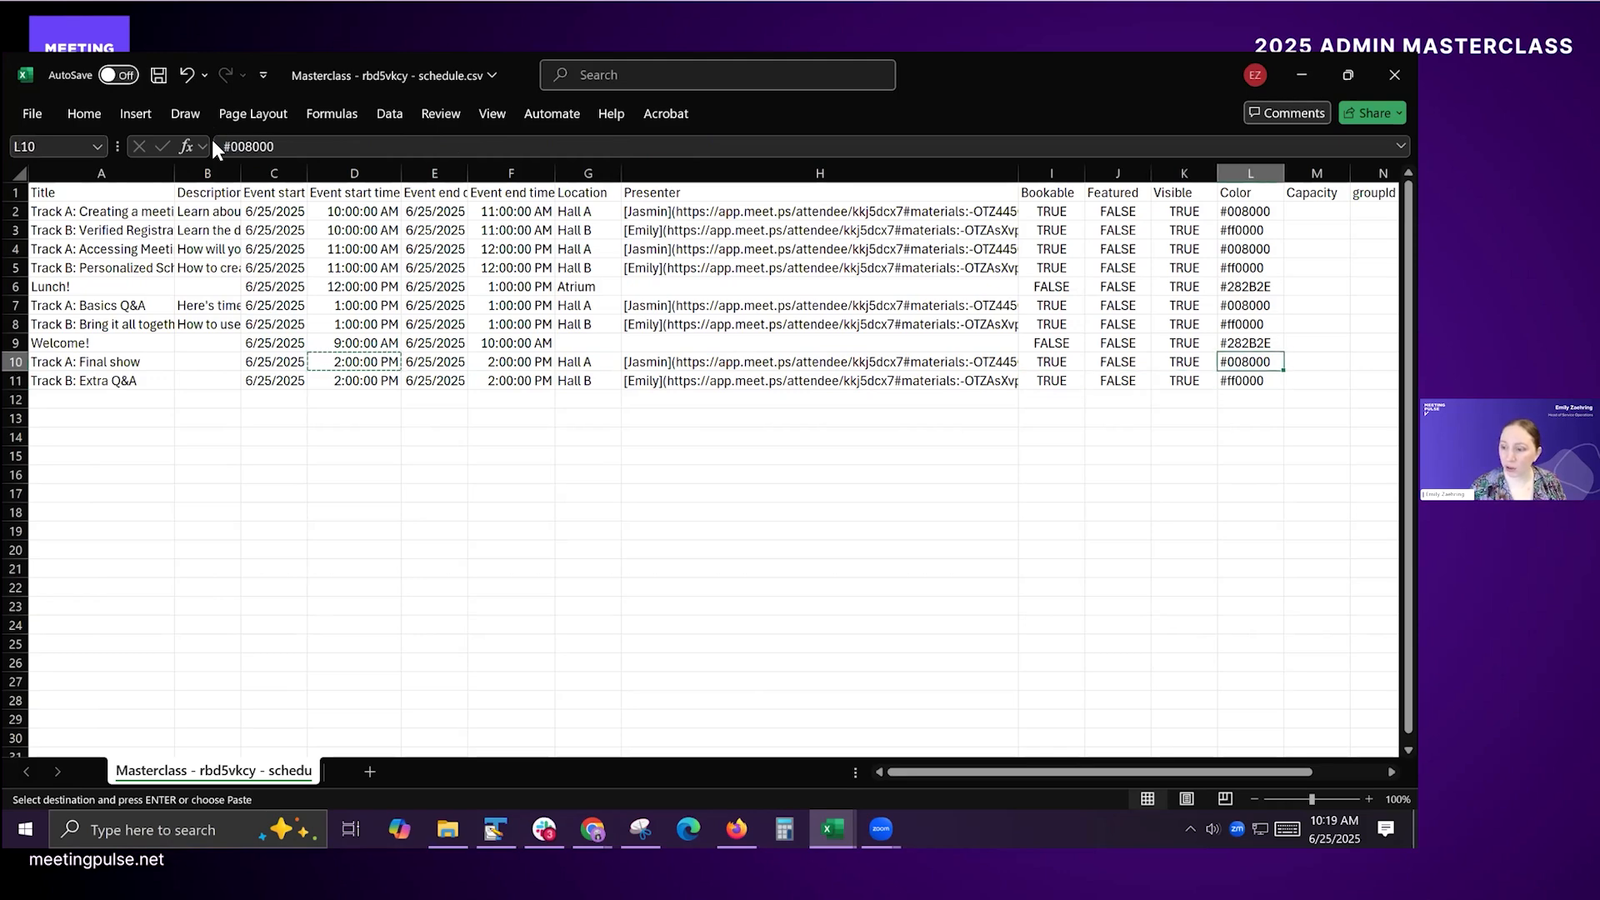
key("Down")
key("Up")
Step: Examine the capacity, groupId, bookingId and users columns for the copied session in row 10
key("Right")
key("Right")
key("Right")
key("Right")
key("Right")
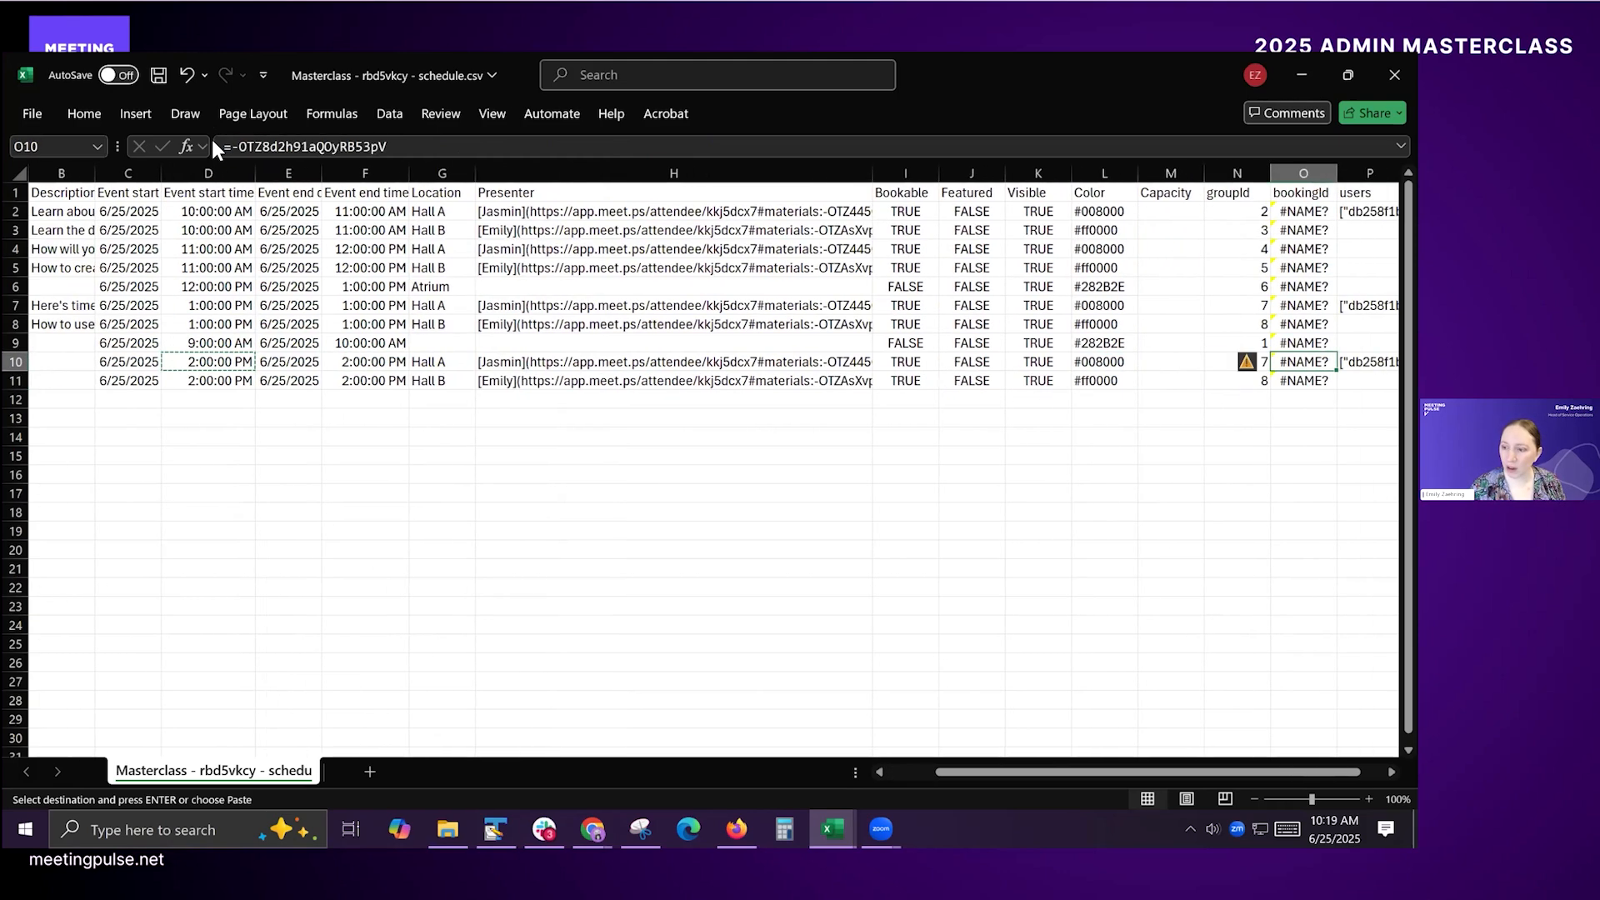
key("Right")
key("Left")
key("Left")
key("Left")
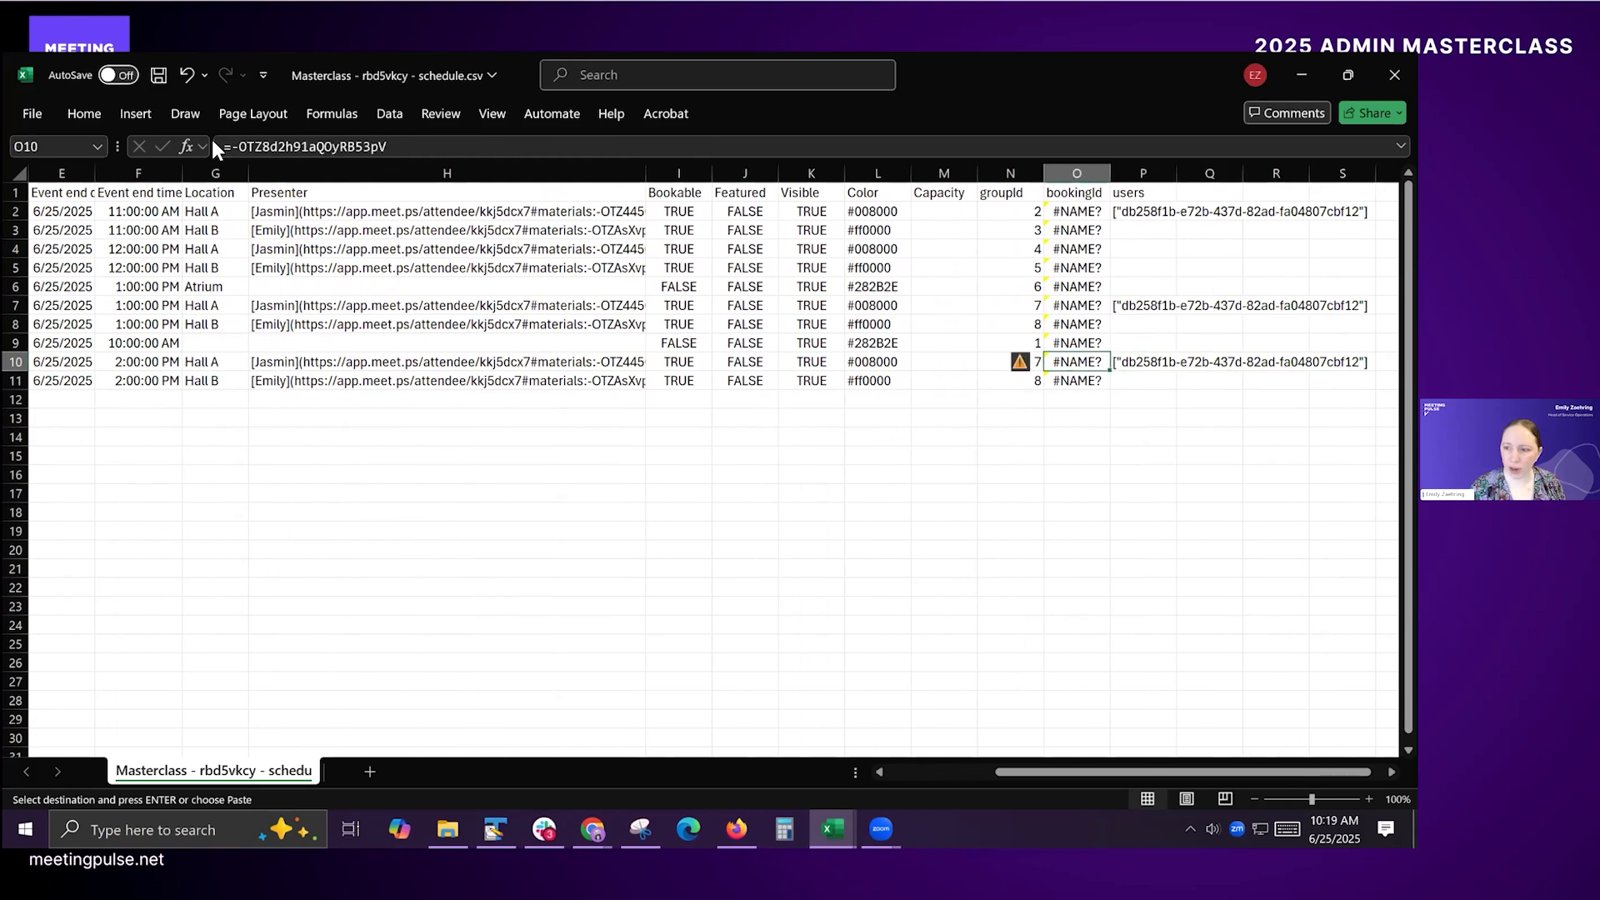
key("Left")
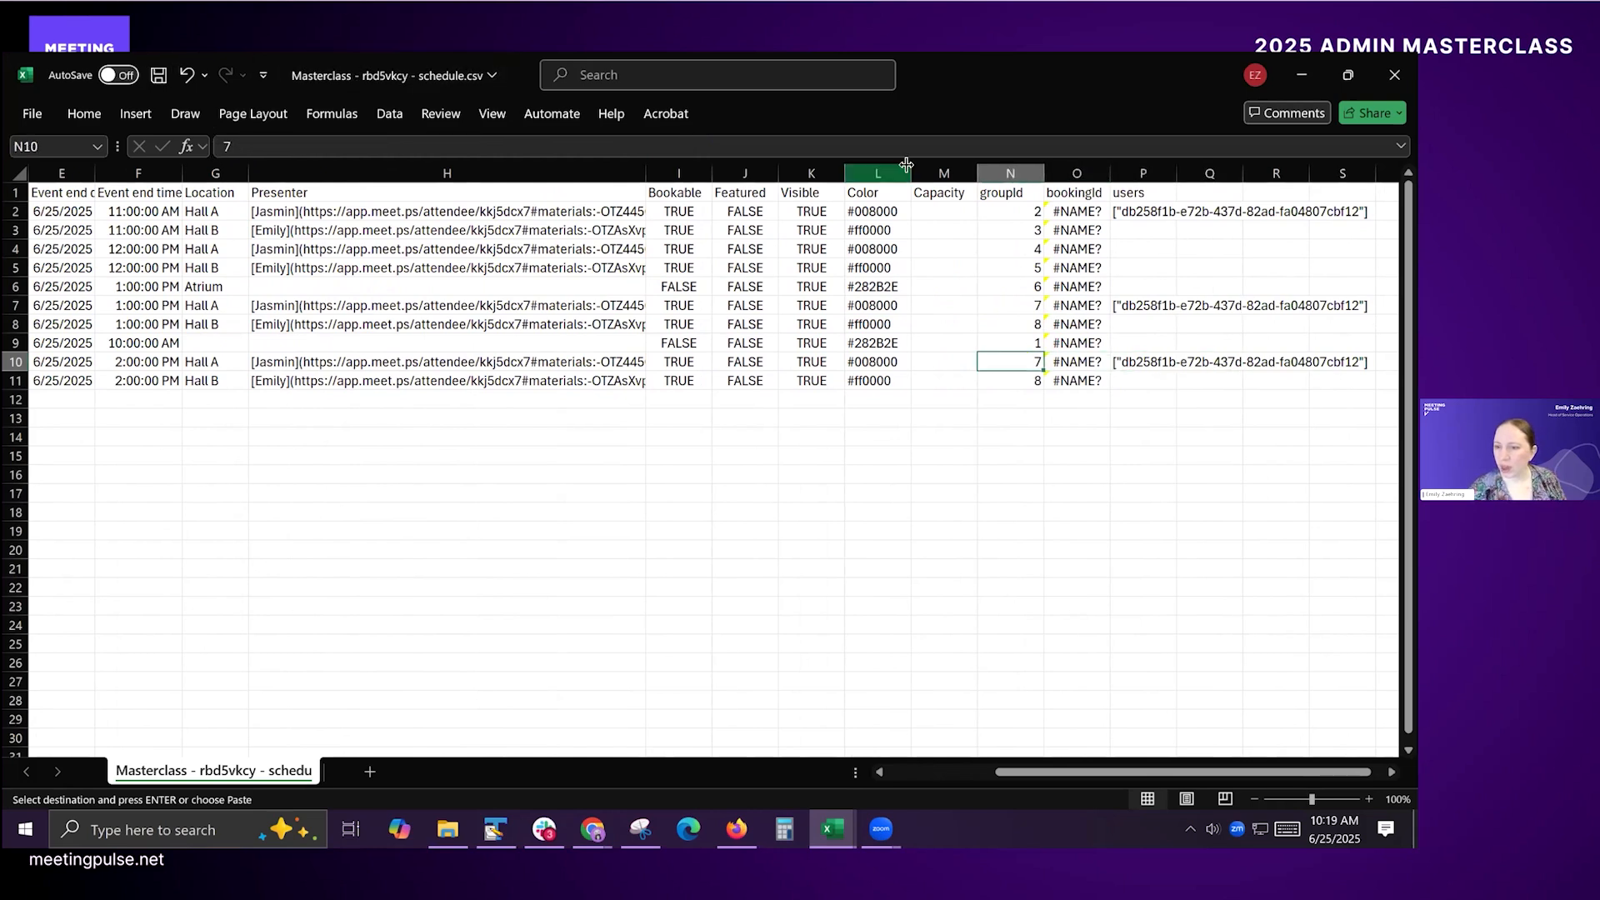
Step: Clear the entire bookingId and users columns, O and P, and save the schedule CSV
left_click(1072, 172)
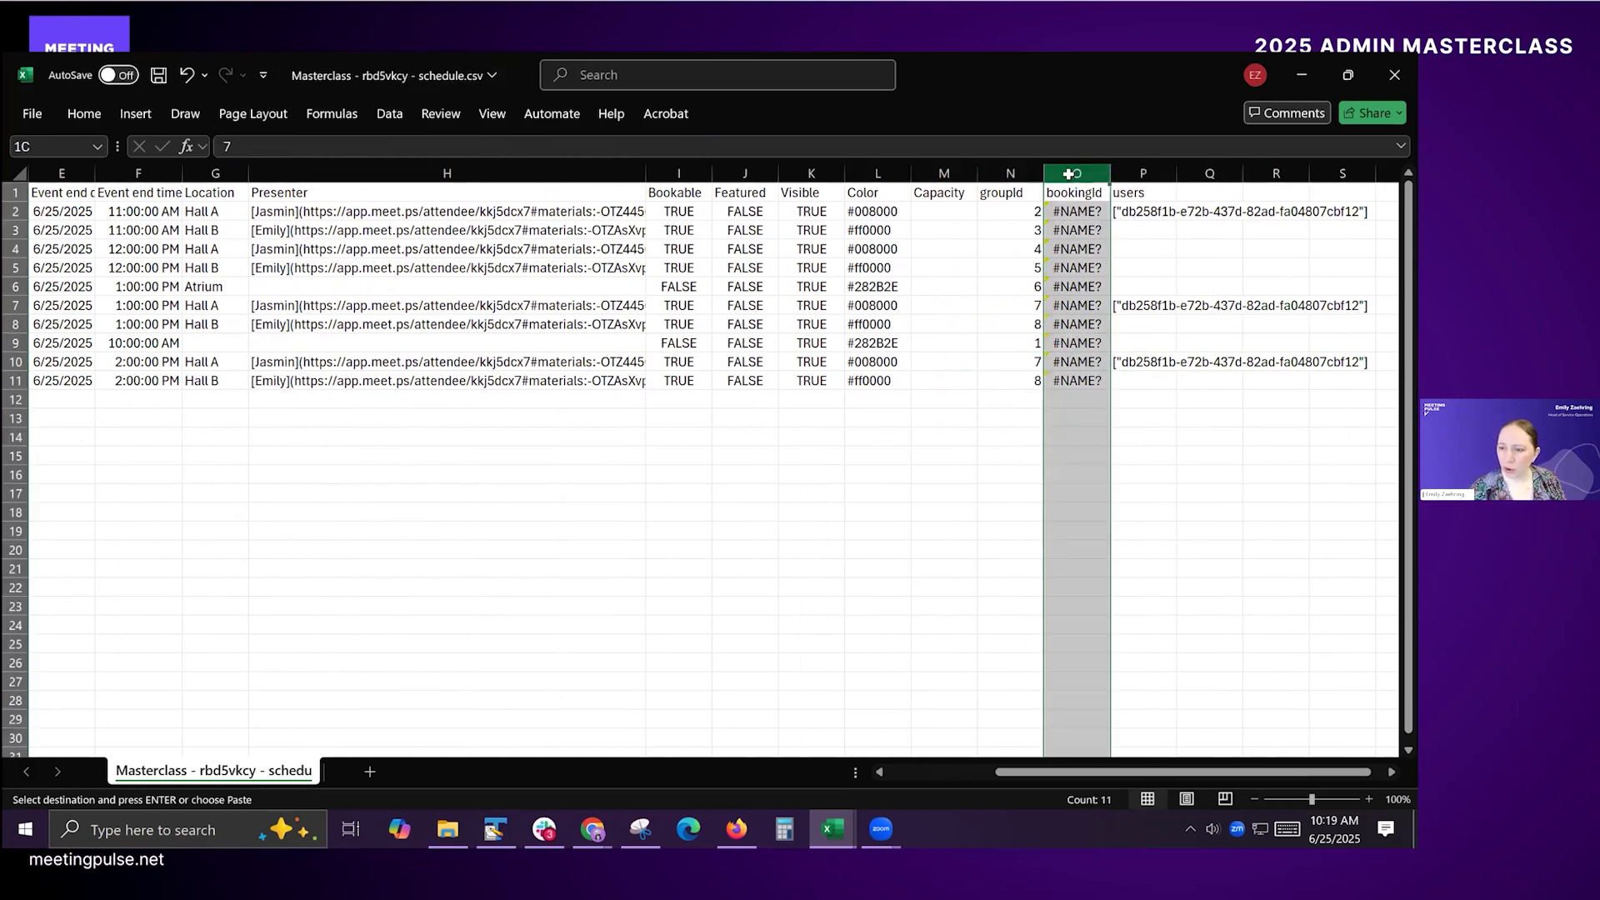
left_click(1138, 169, "shift")
right_click(1140, 171)
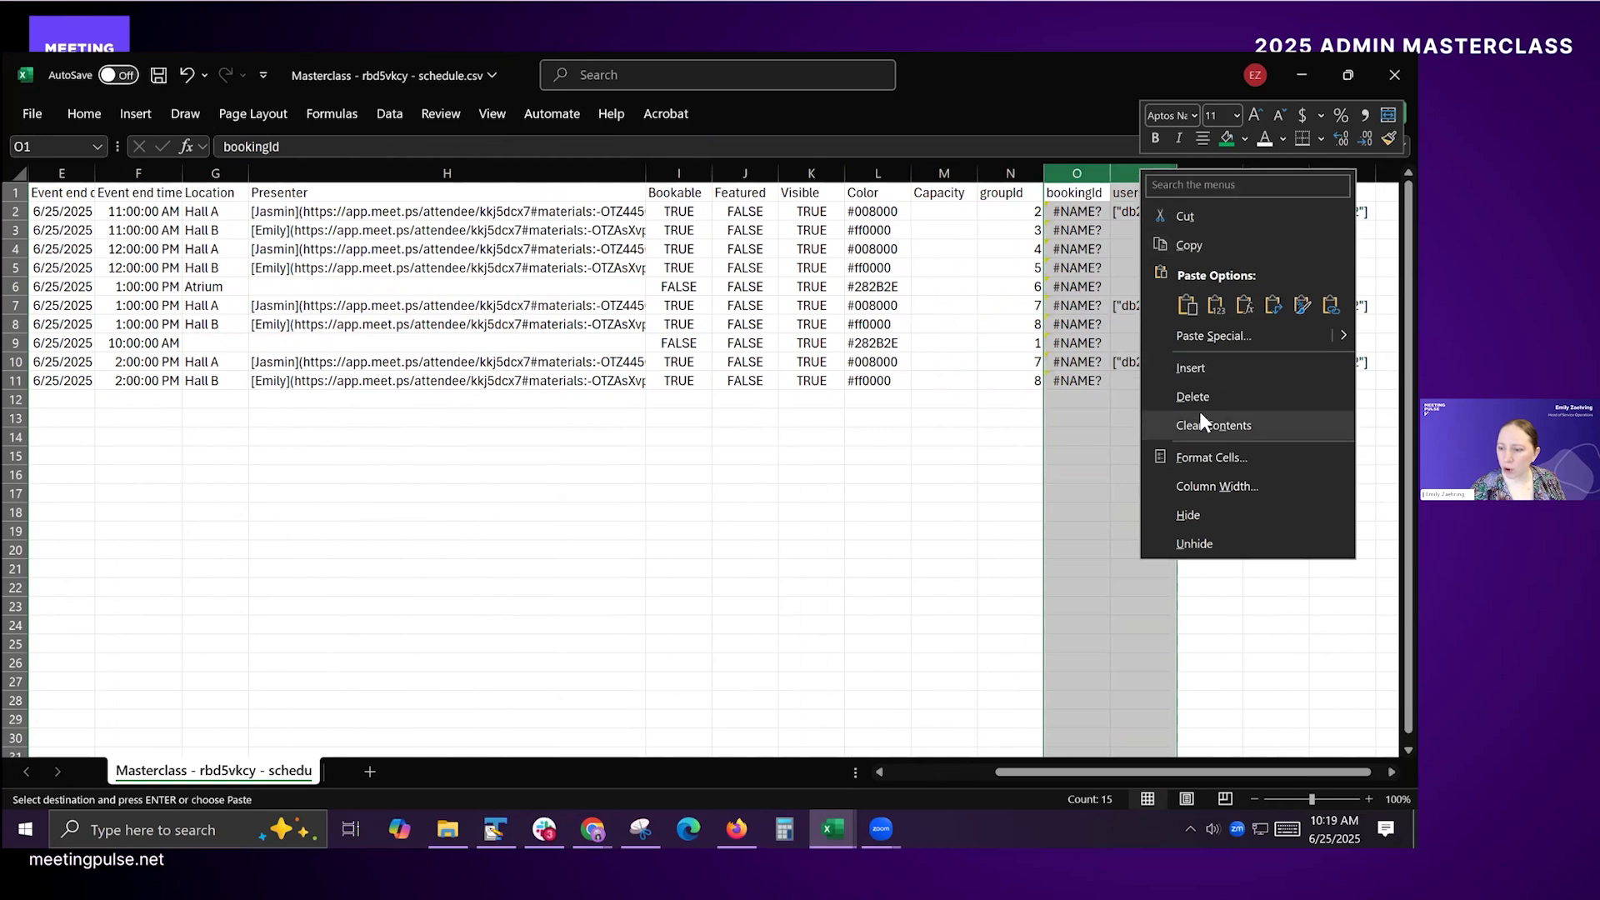
key("Delete")
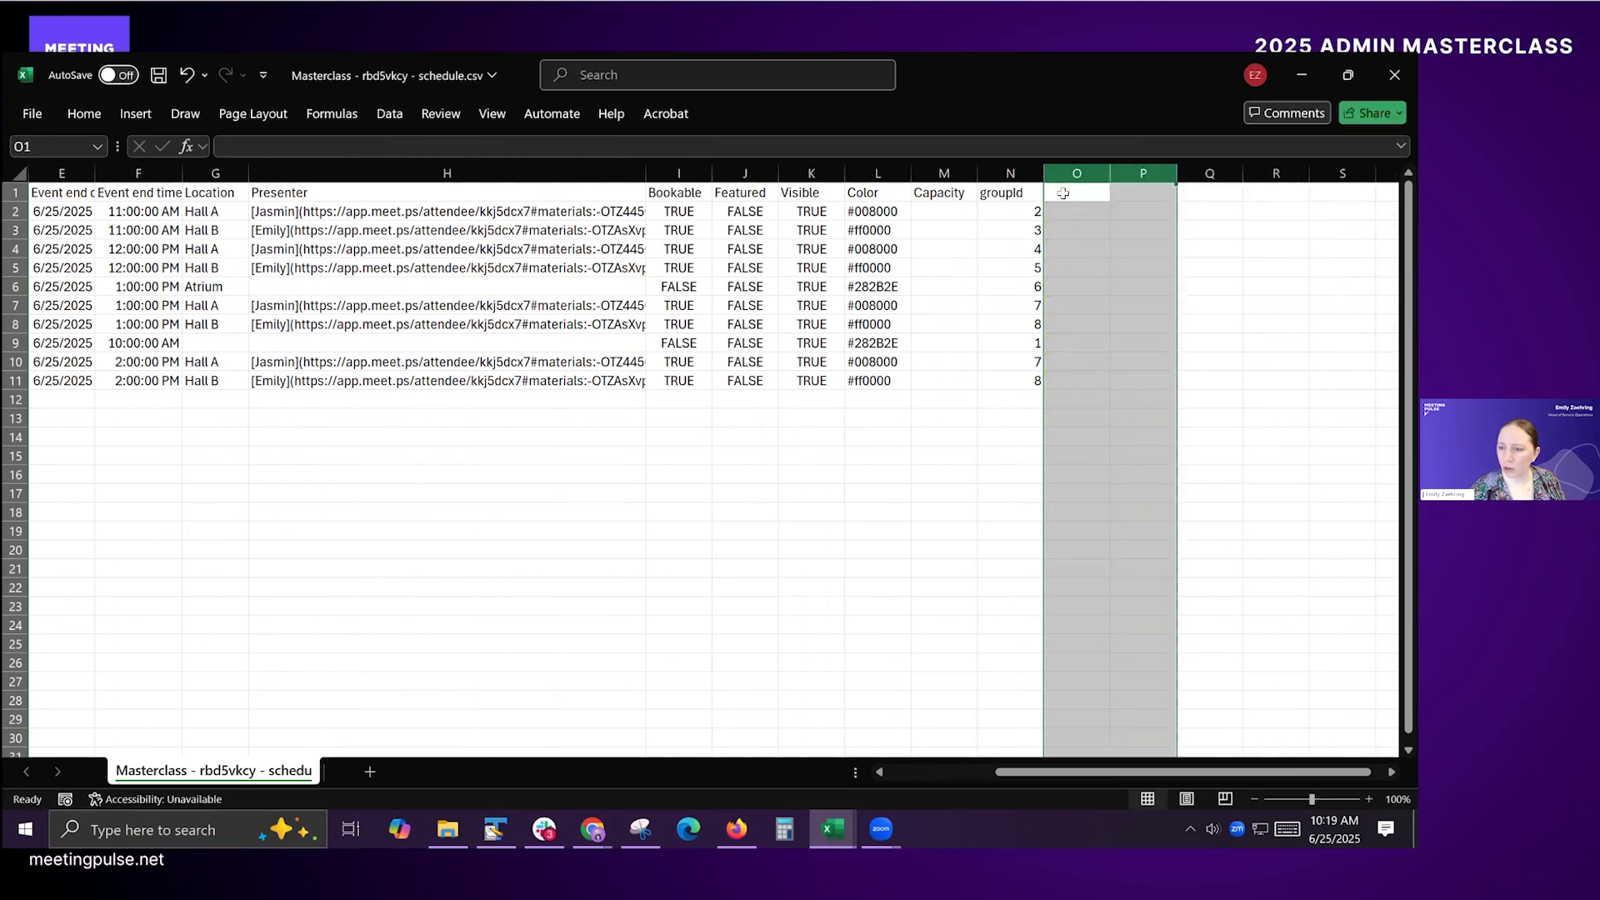
left_click(1065, 193)
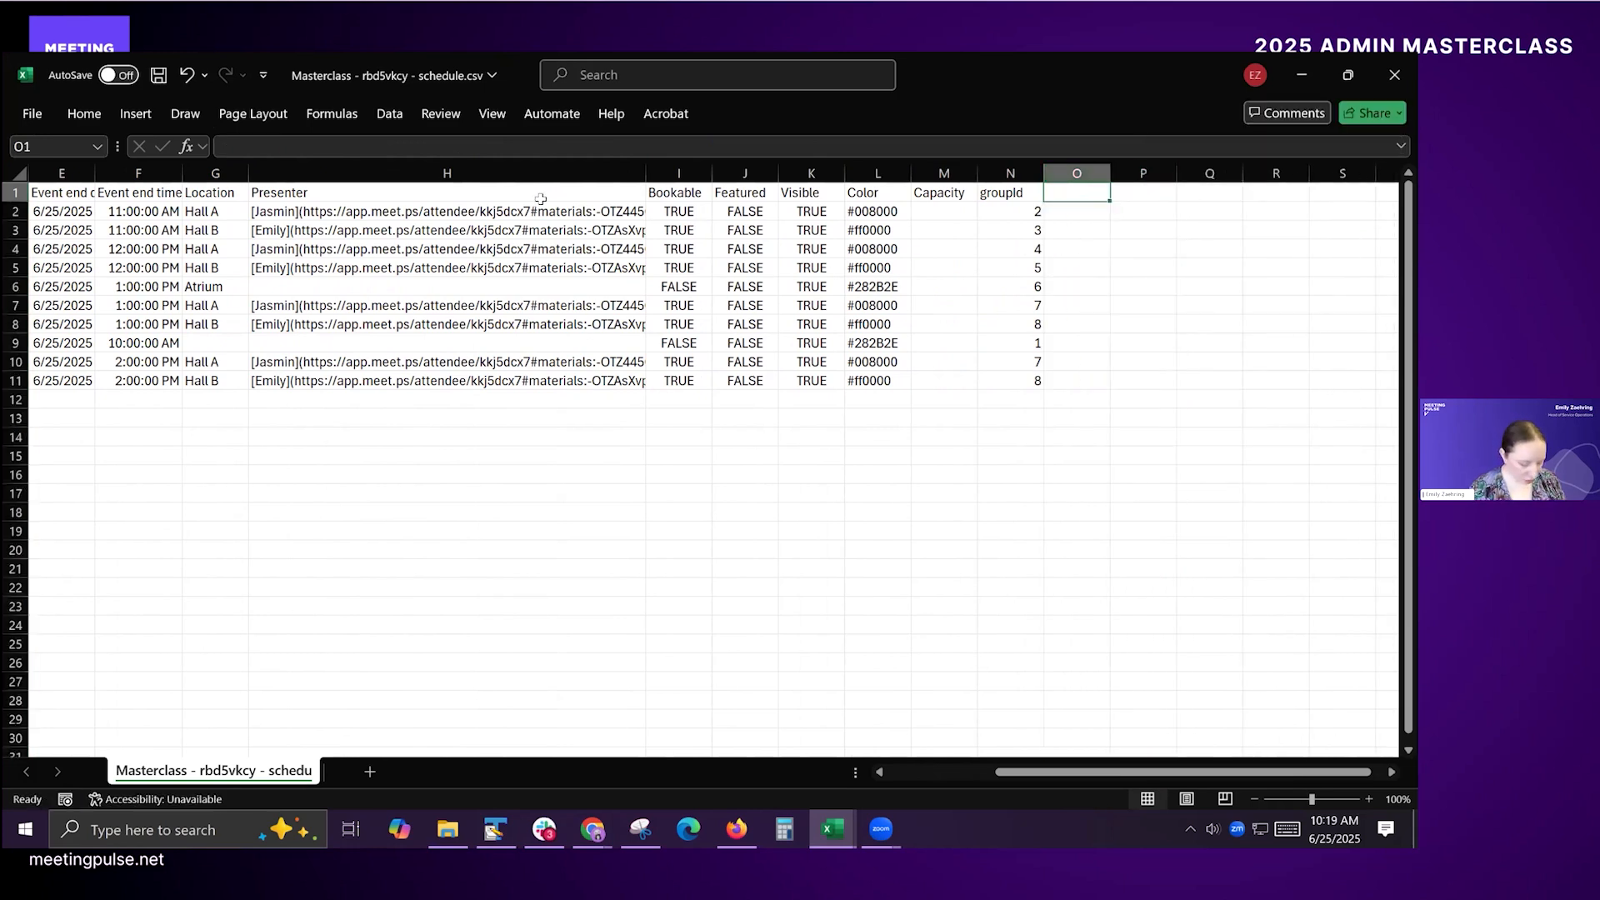
key("ctrl+s")
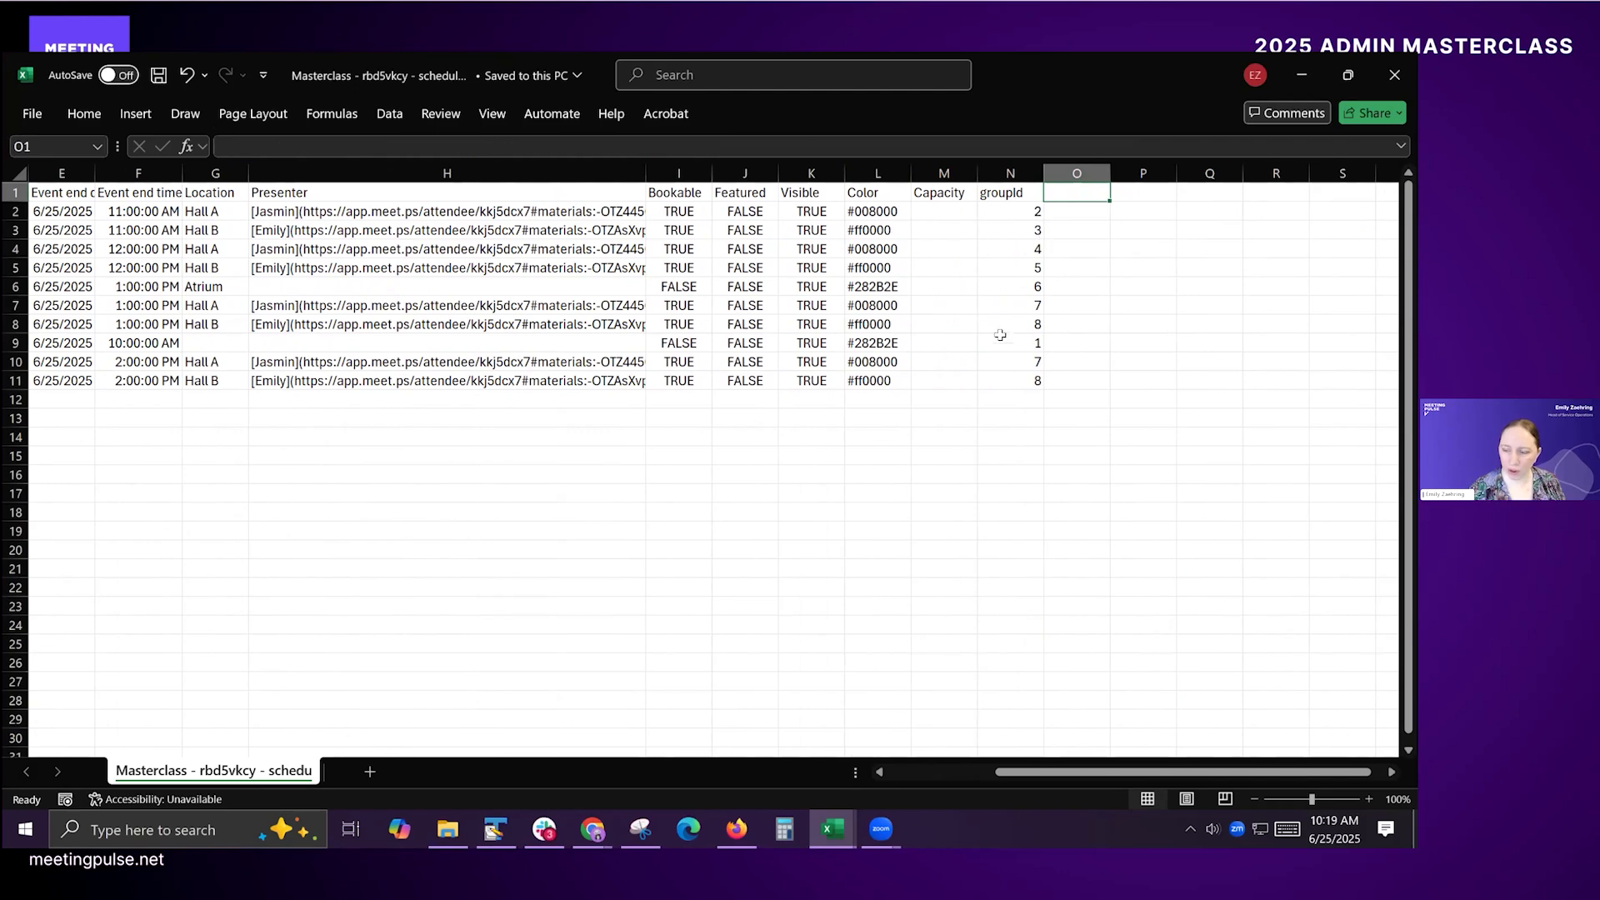
Step: Switch to MeetingPulse in the browser and upload "Masterclass - rbd5vkcy - schedule.csv" as the schedule, using the MM/DD/YYYY date format
key("alt+Tab")
key("alt+Tab")
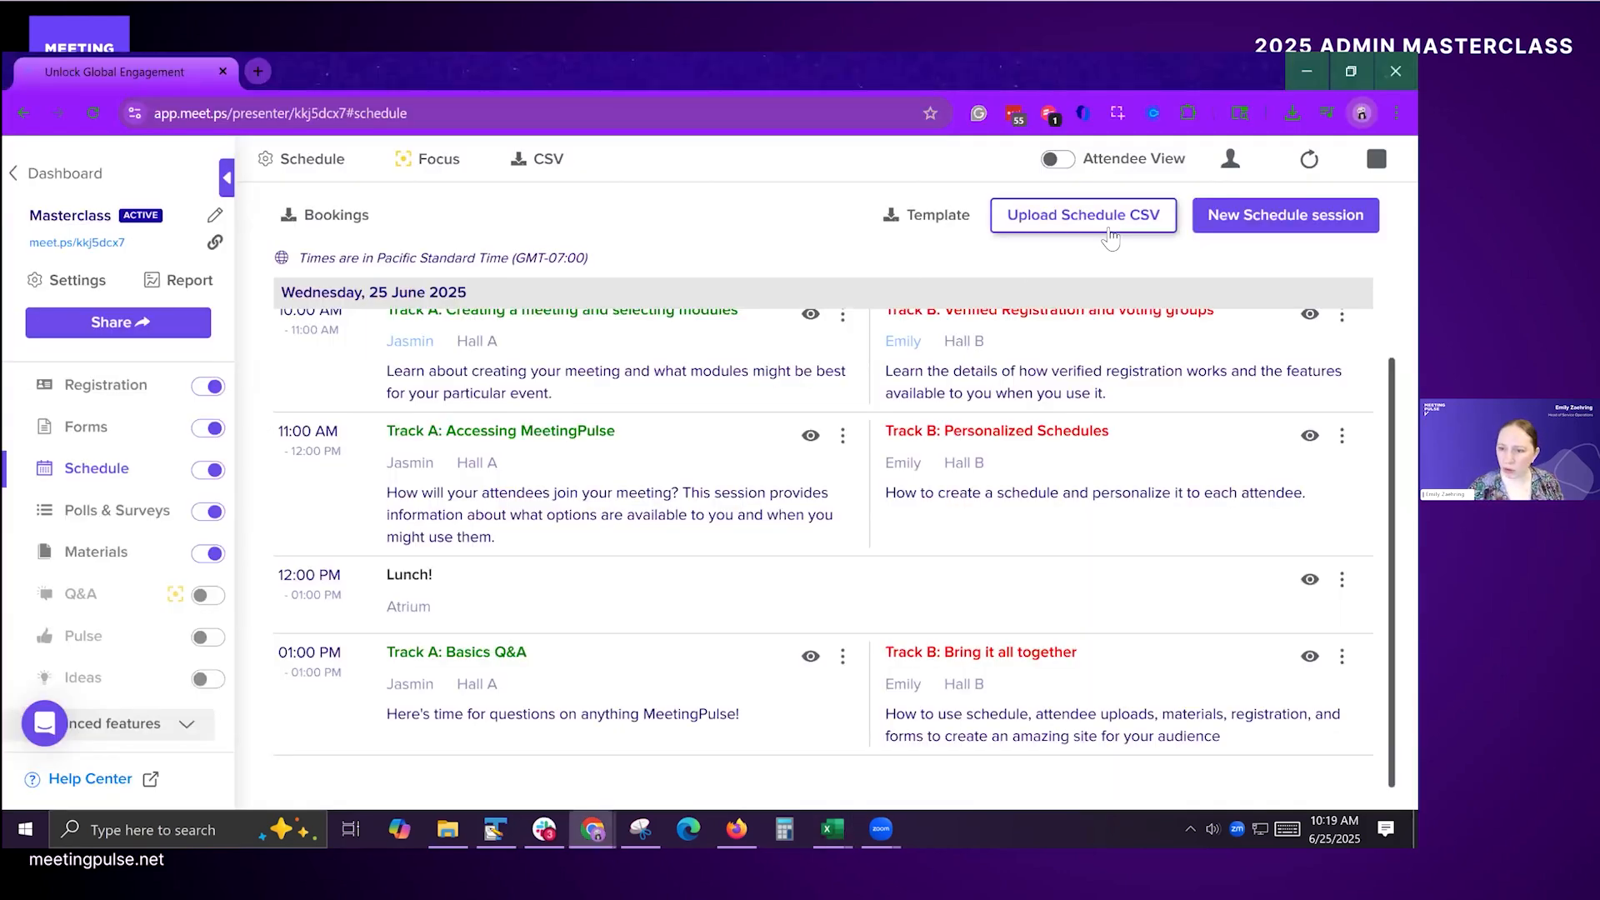
left_click(1082, 223)
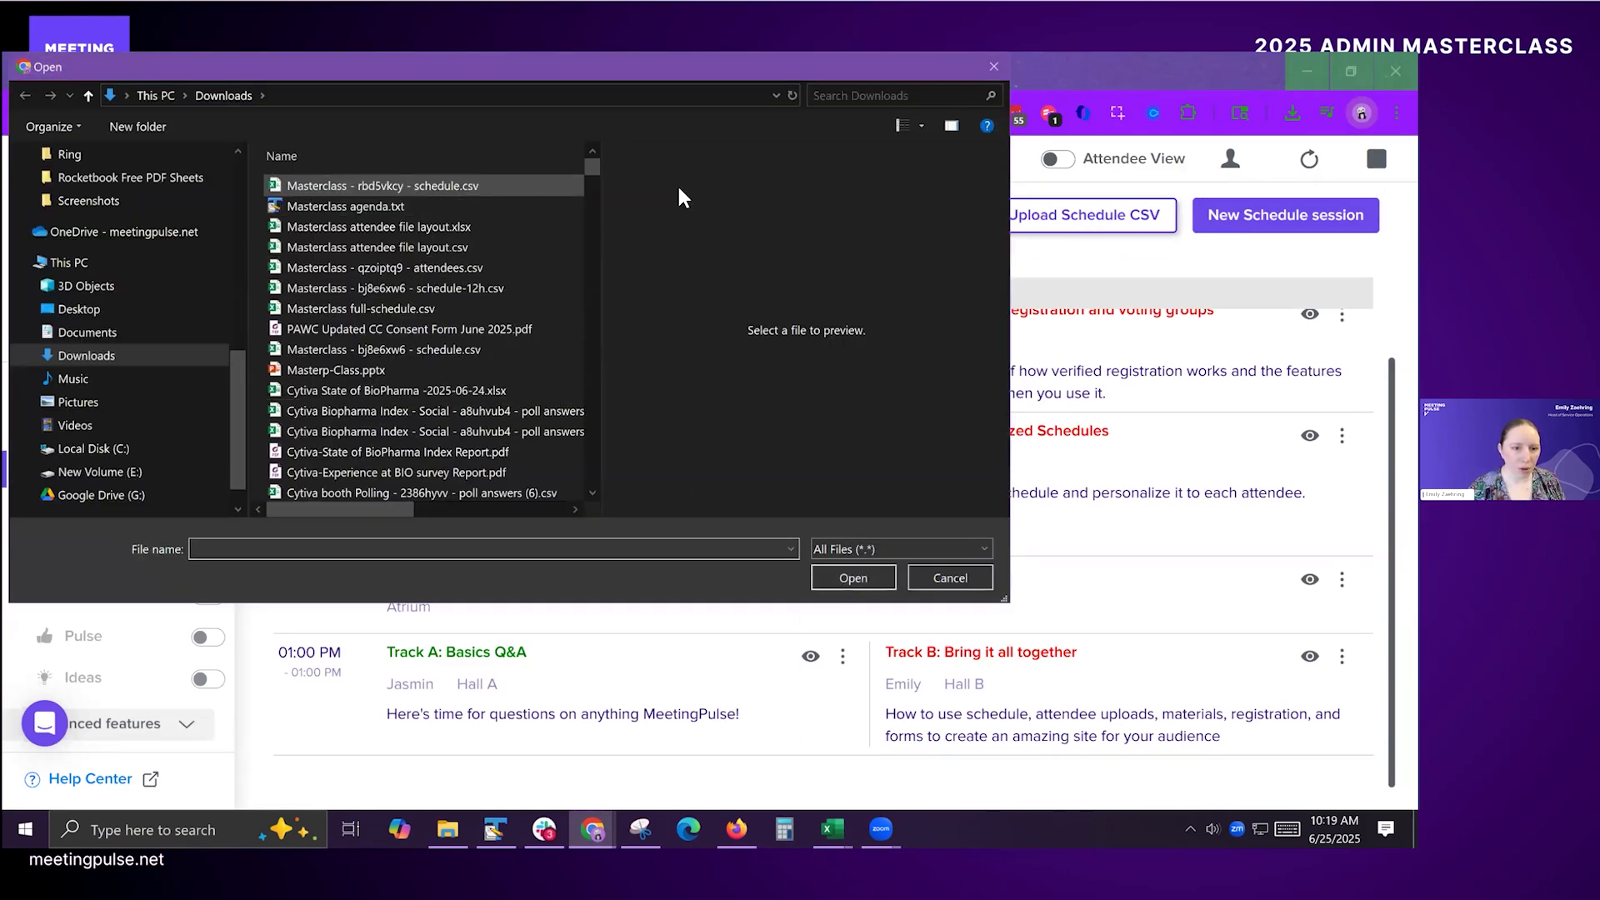
left_click(842, 573)
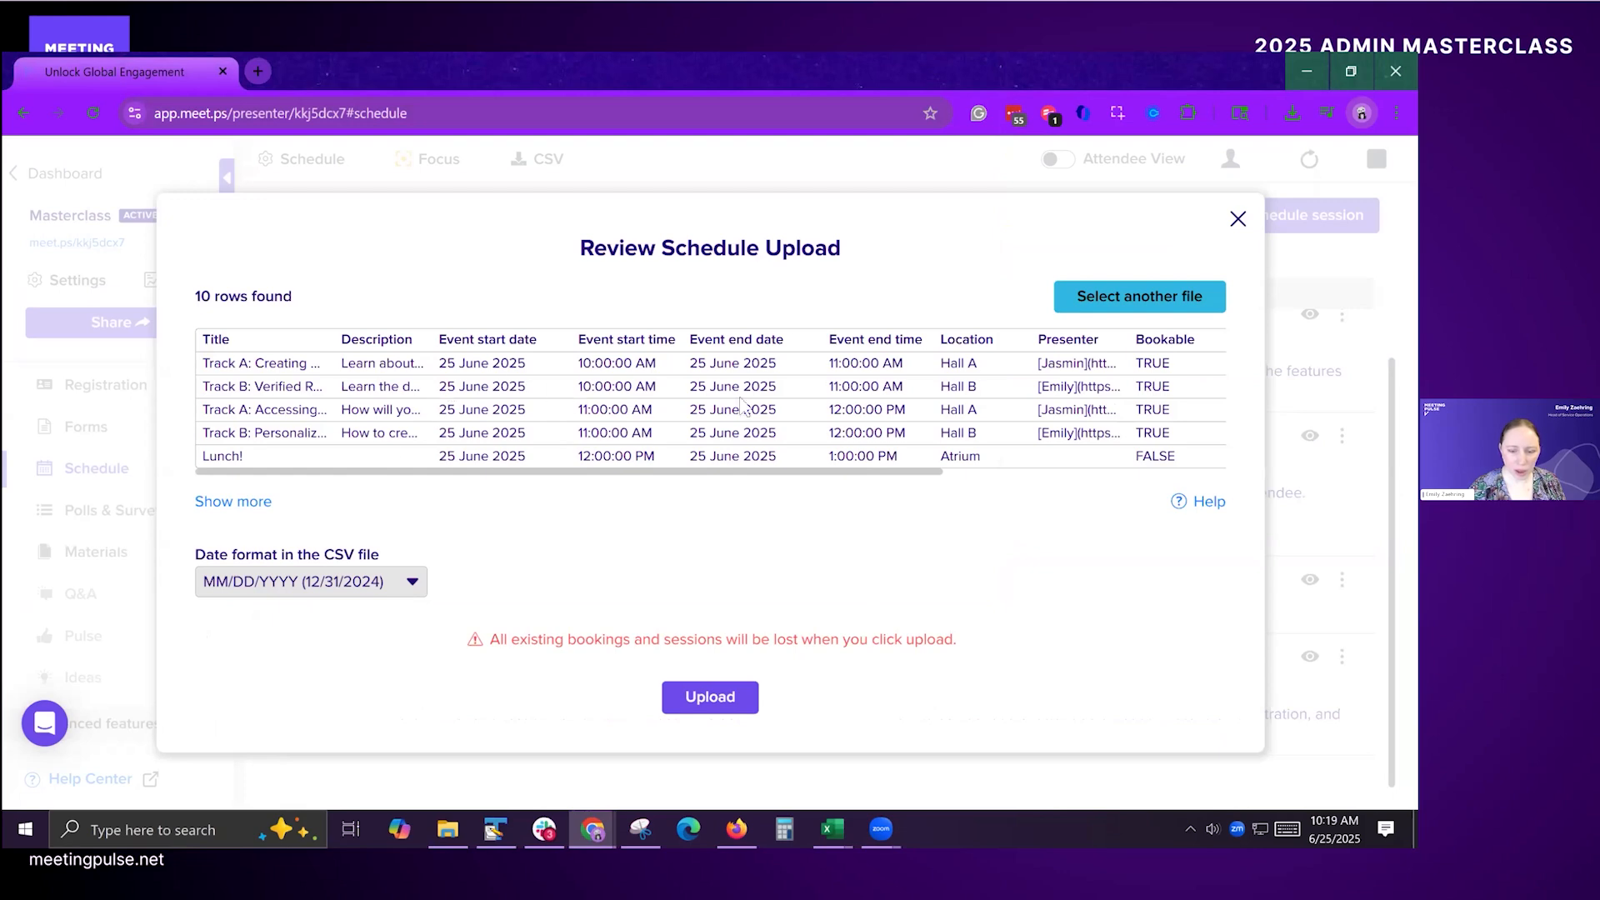
left_click_drag(831, 469, 916, 479)
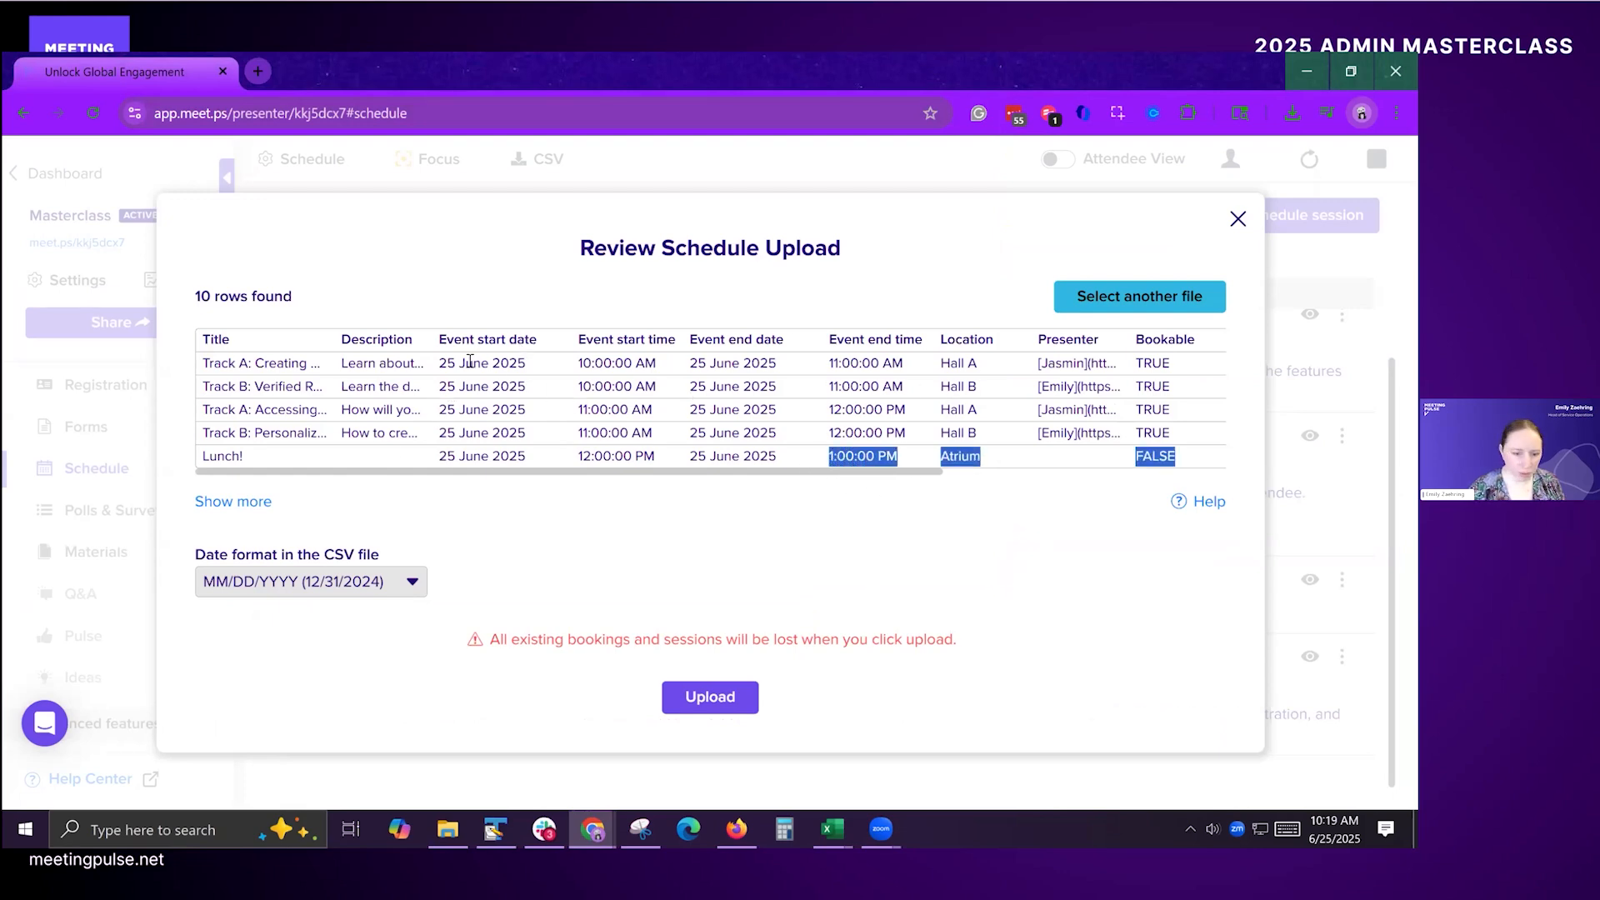
left_click_drag(466, 362, 472, 363)
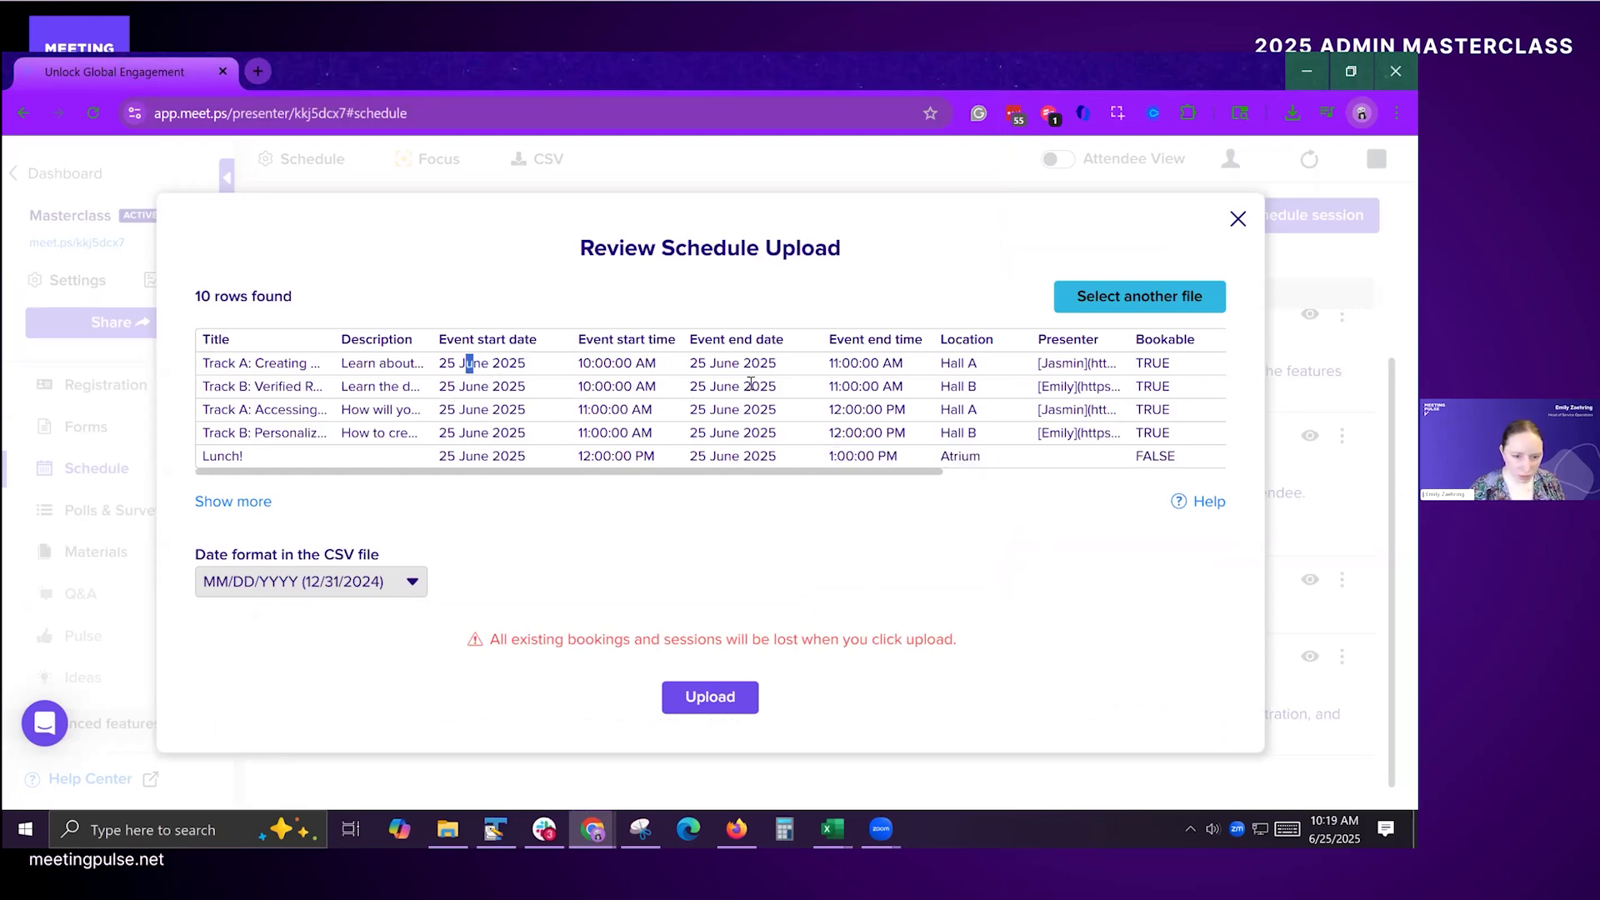
left_click(722, 707)
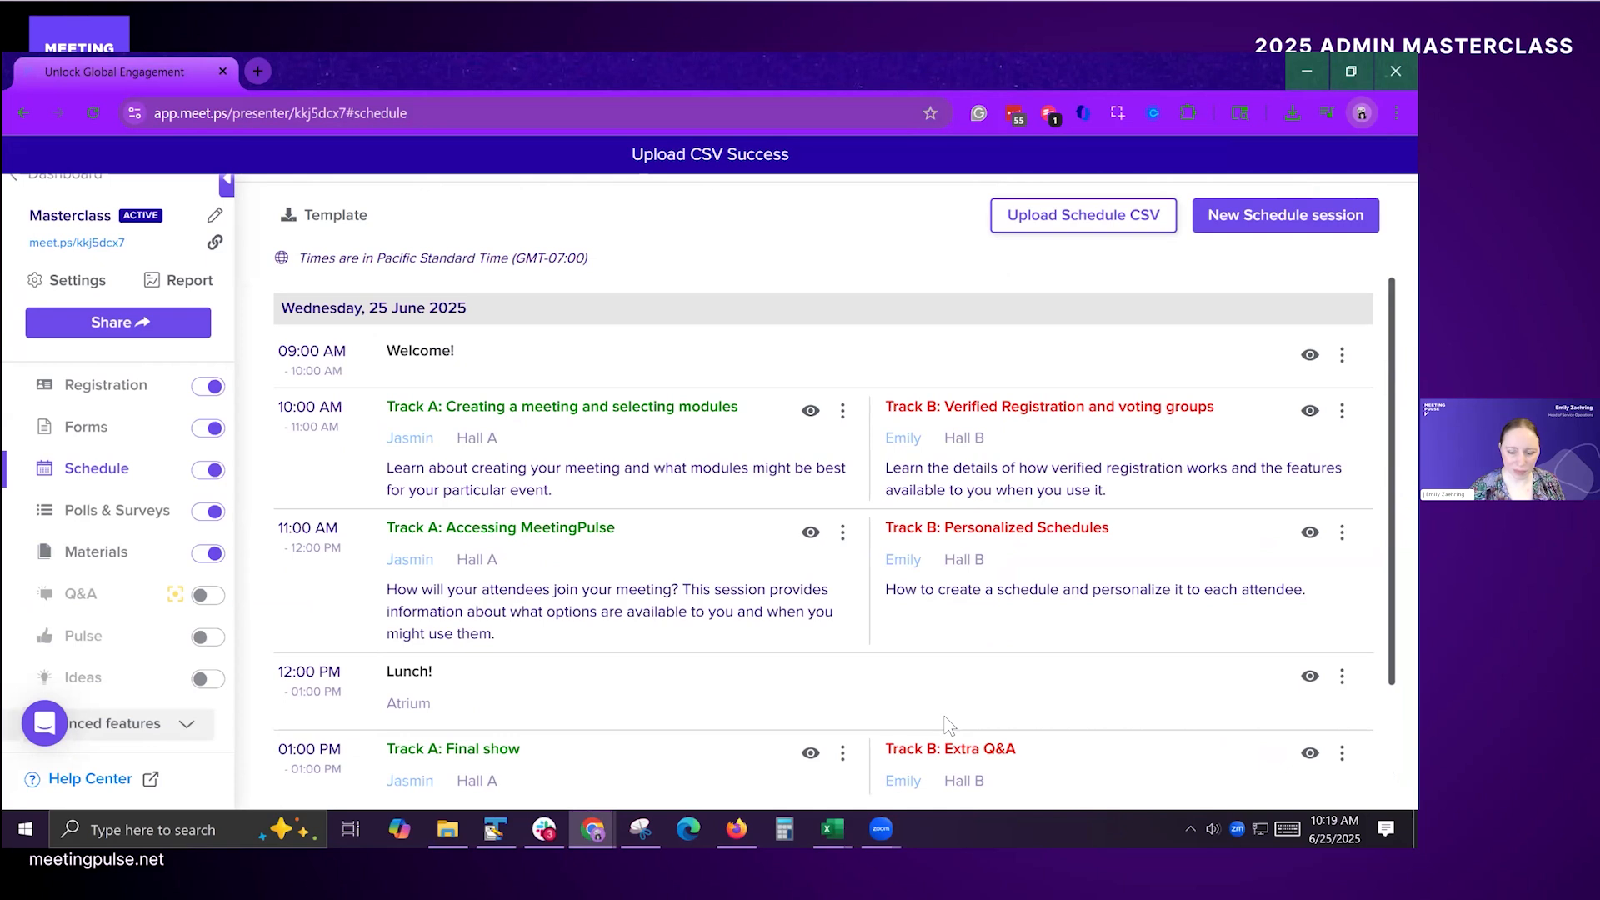
Step: Review the uploaded sessions, try the presenter link of the 11:00 AM Track A session, and check back against the Excel schedule
scroll(947, 725, "down", 3)
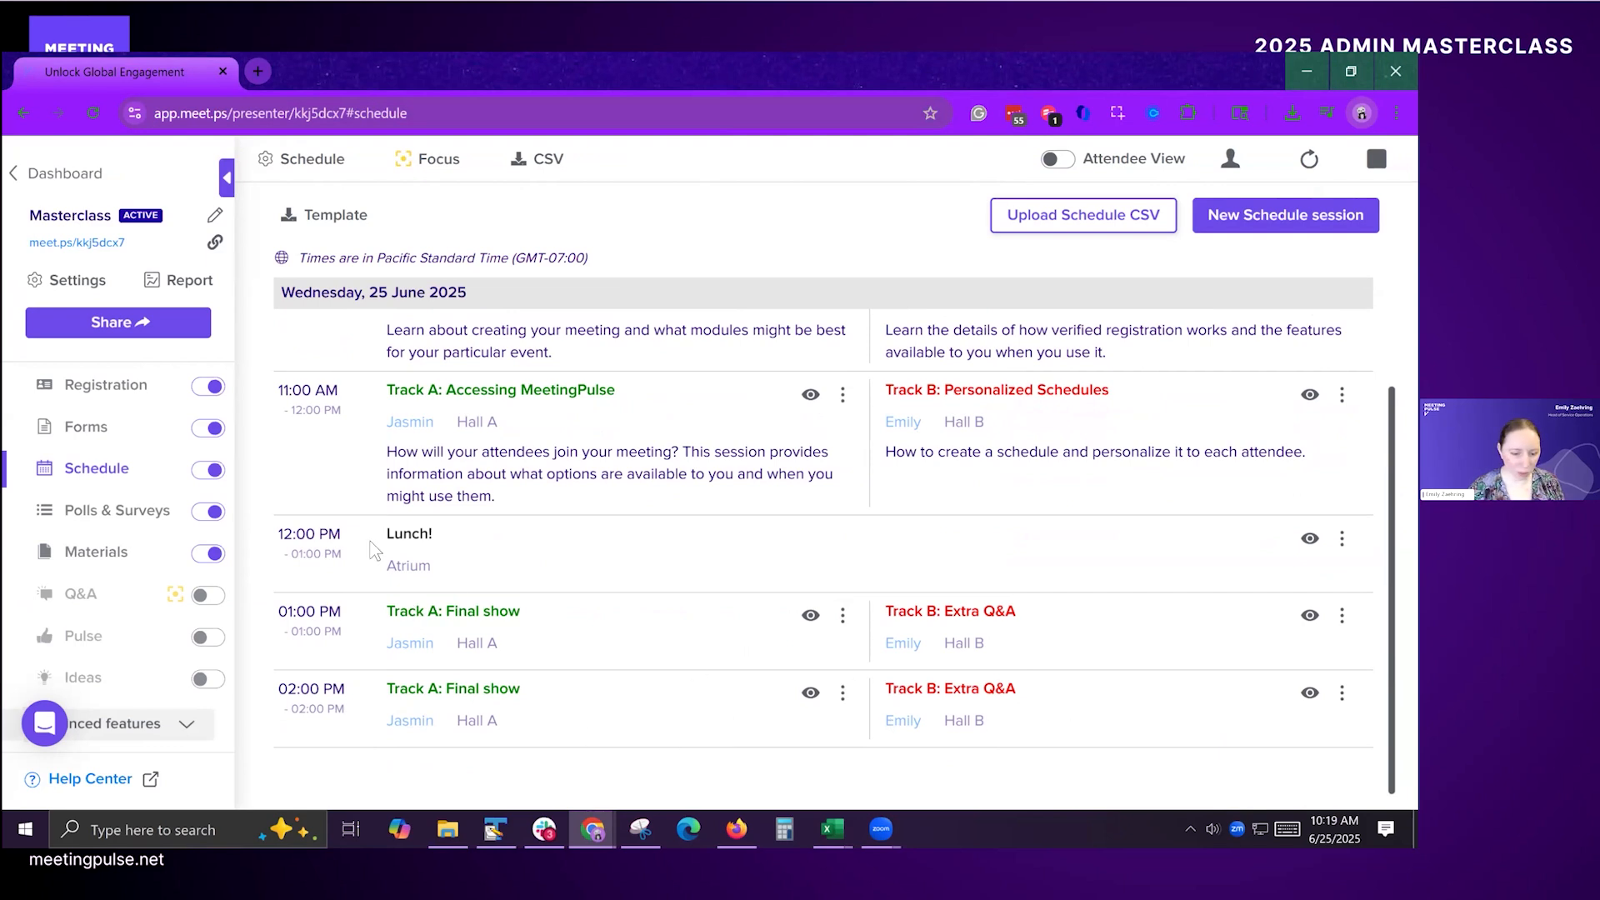
left_click(432, 425)
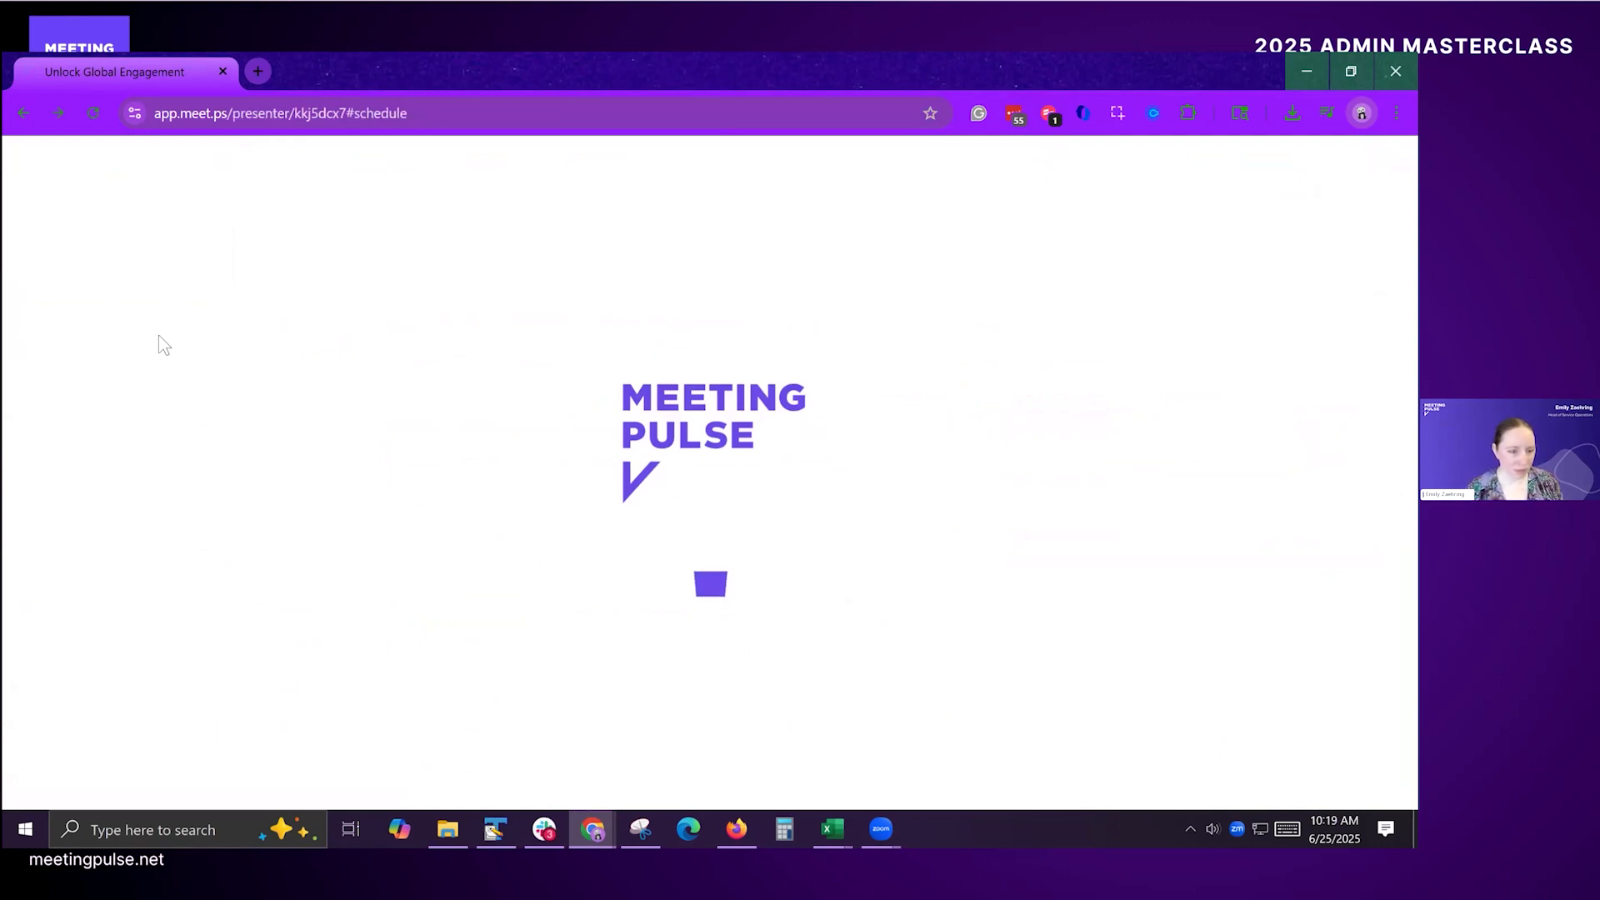
key("alt+Tab")
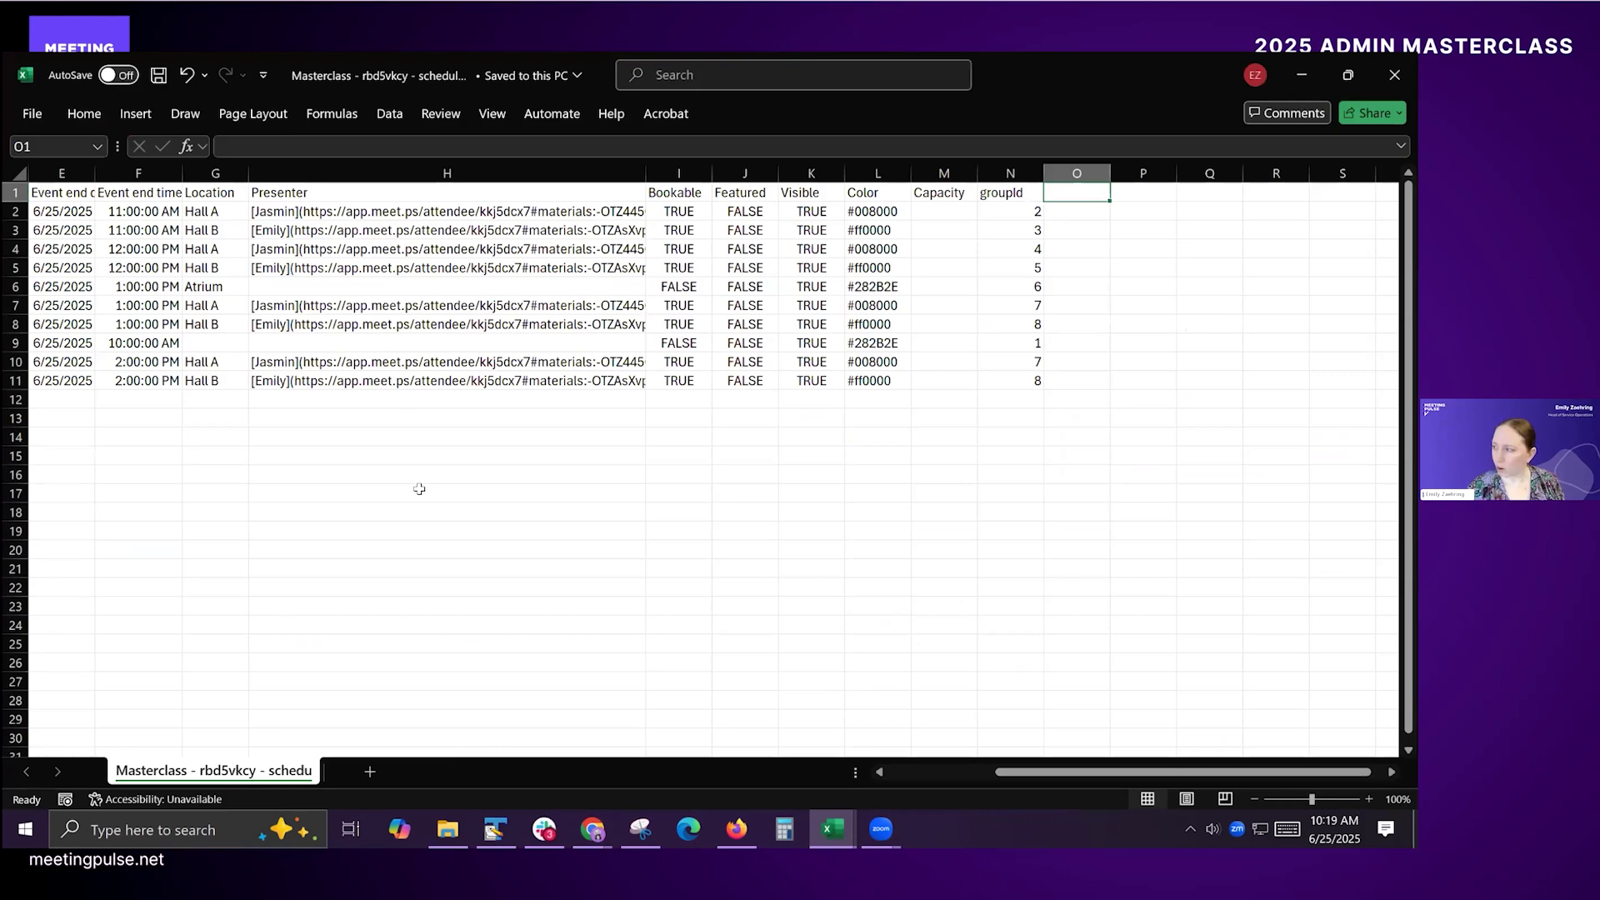
key("alt+Tab")
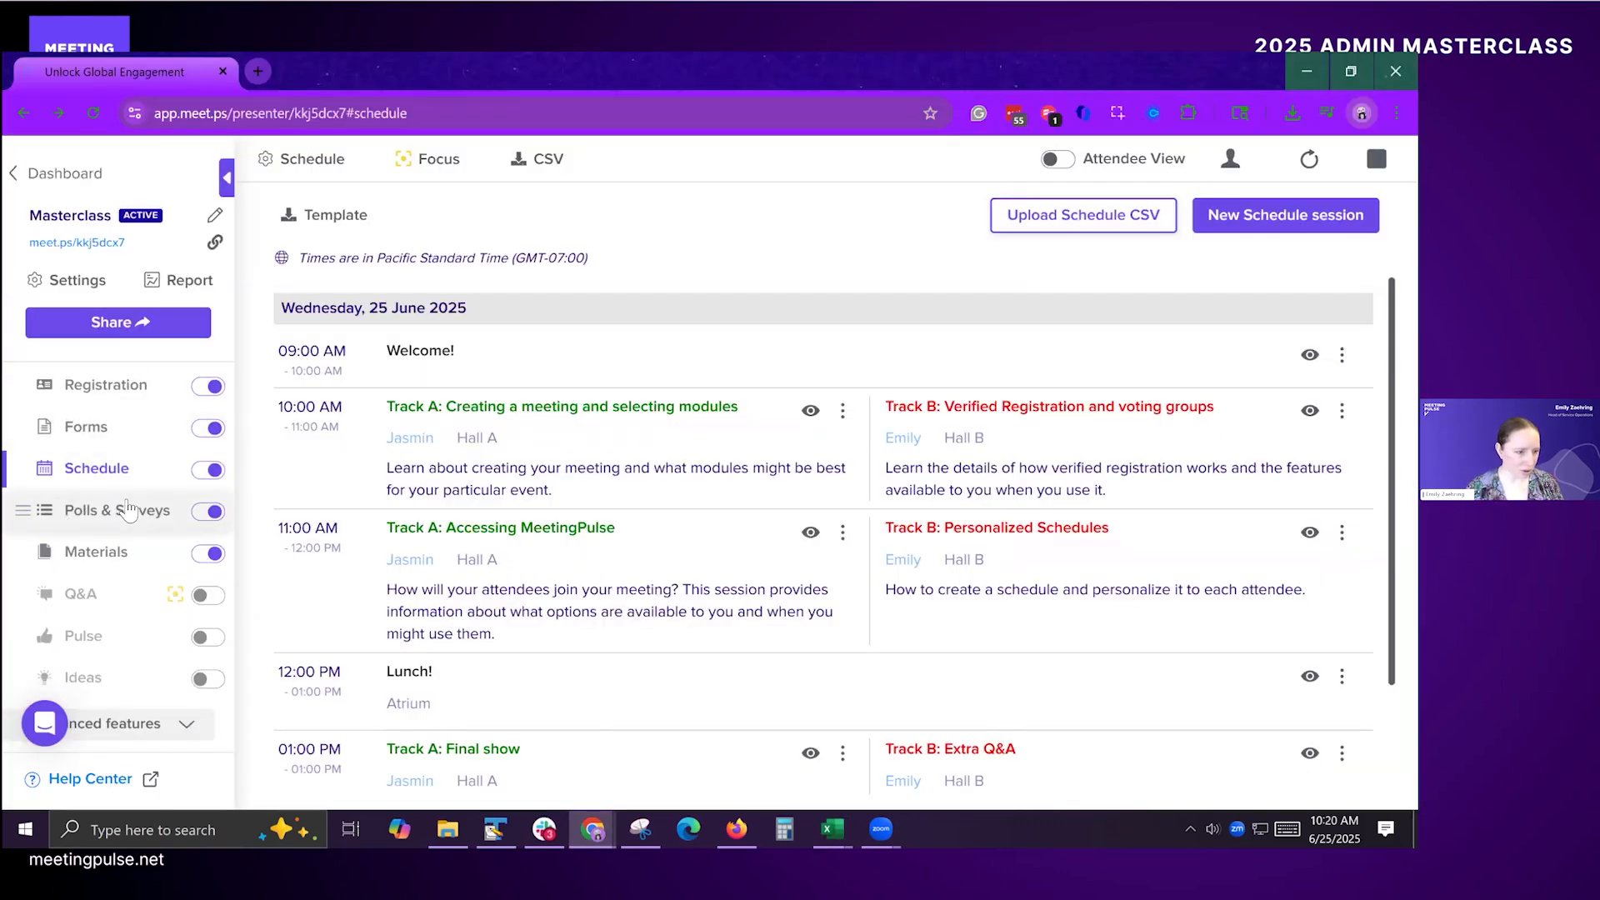
Step: In the meeting's access and identity settings, choose the Secure access mode with Access codes, trying Email verification along the way
left_click(87, 426)
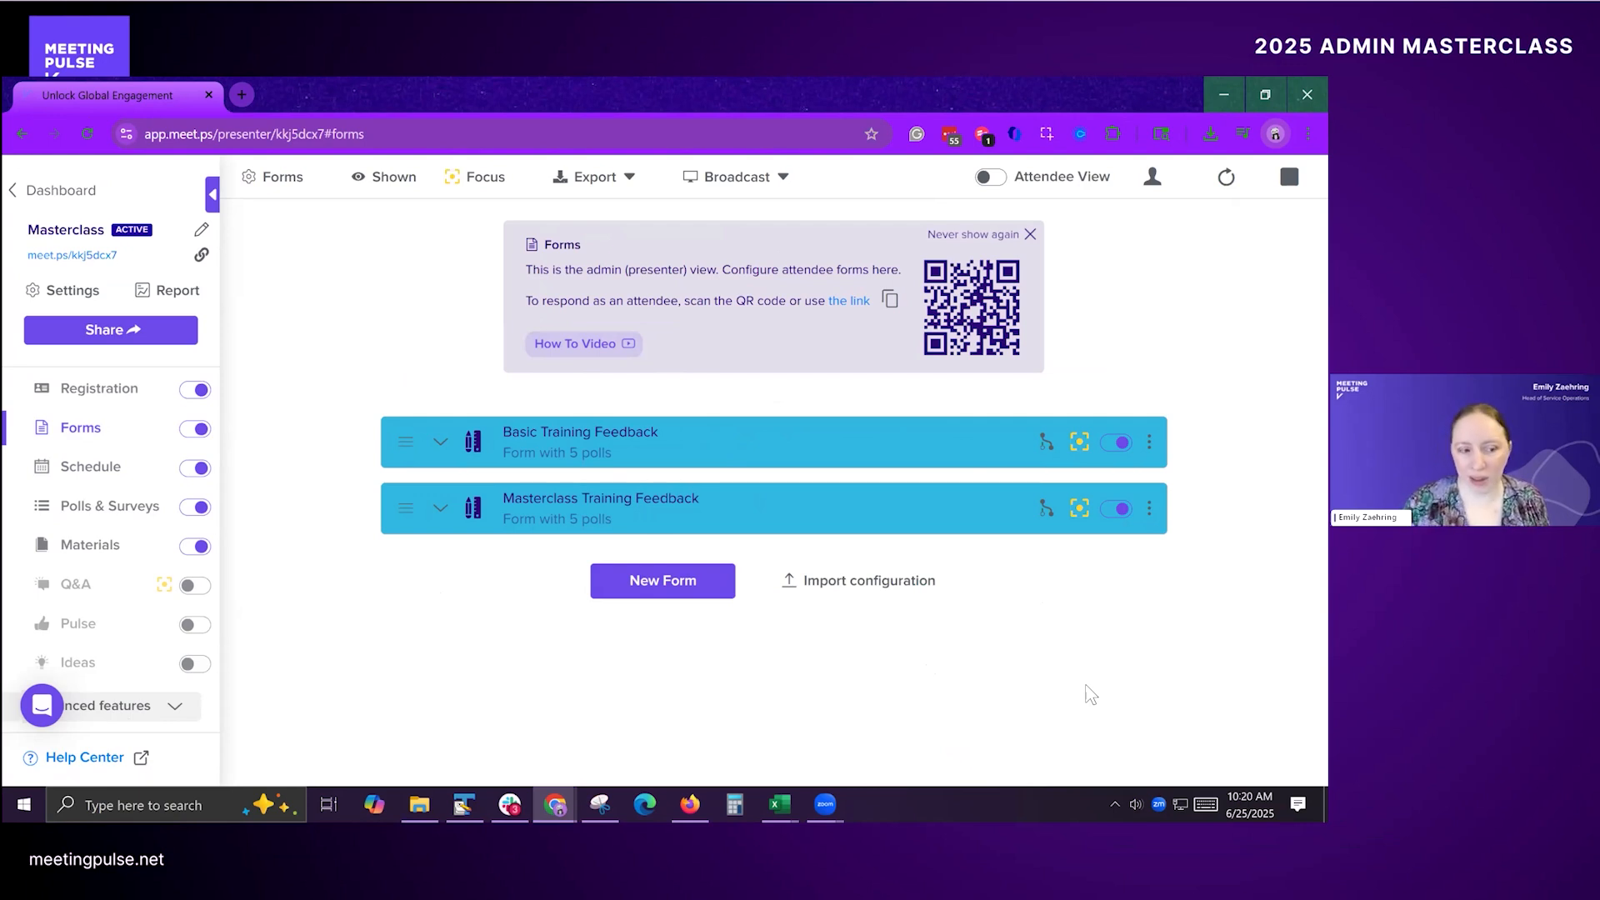
left_click(72, 291)
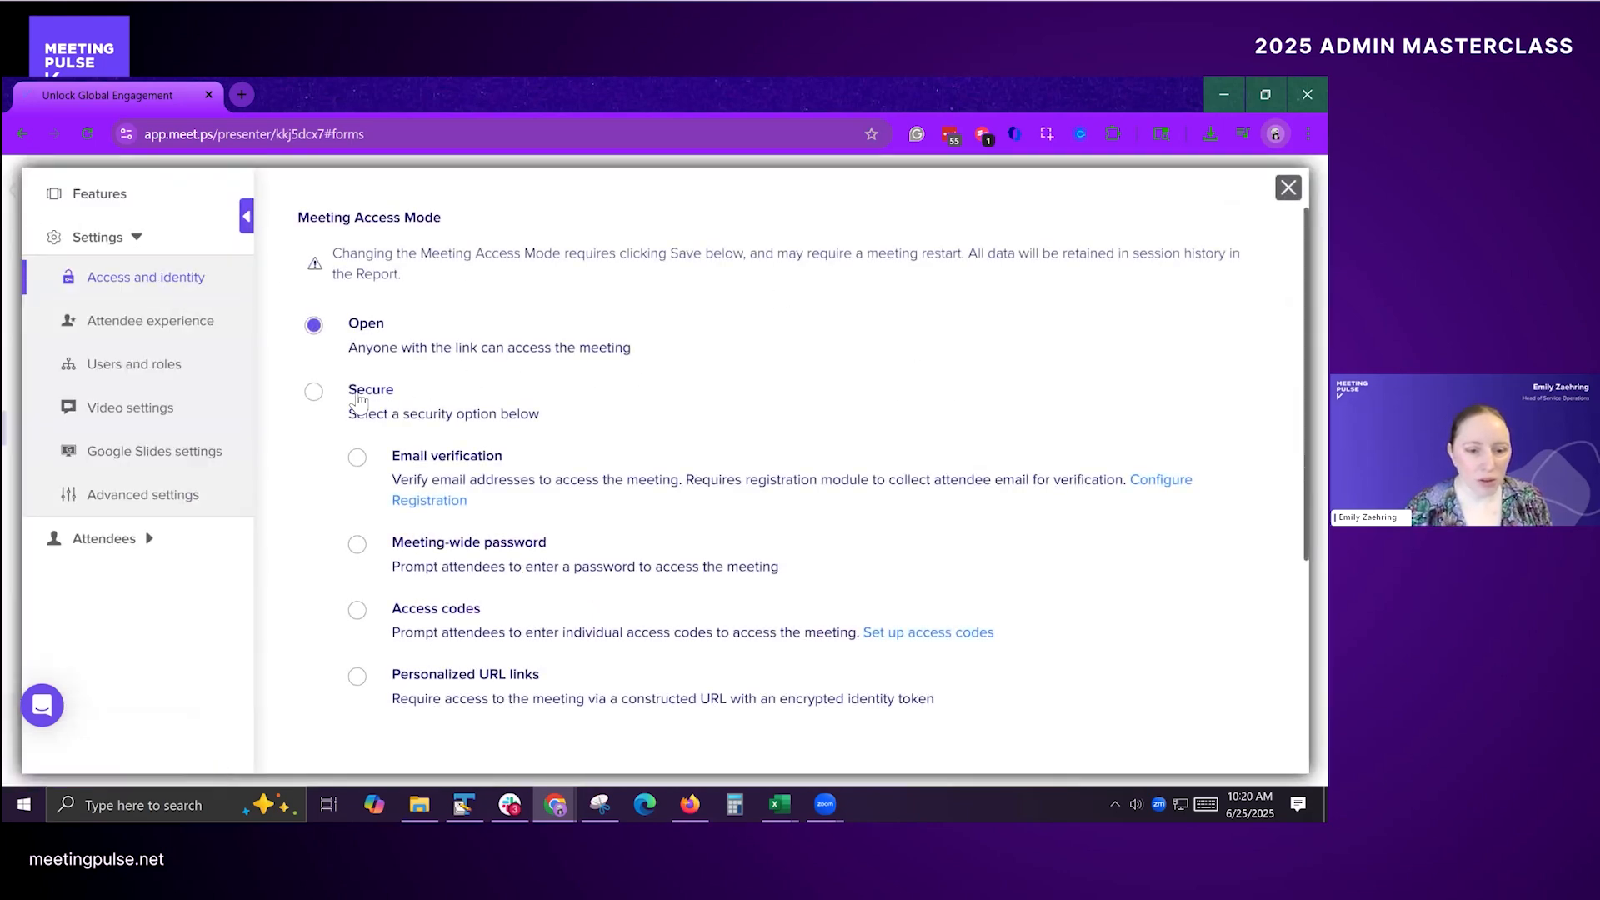
left_click(314, 392)
scroll(959, 468, "down", 3)
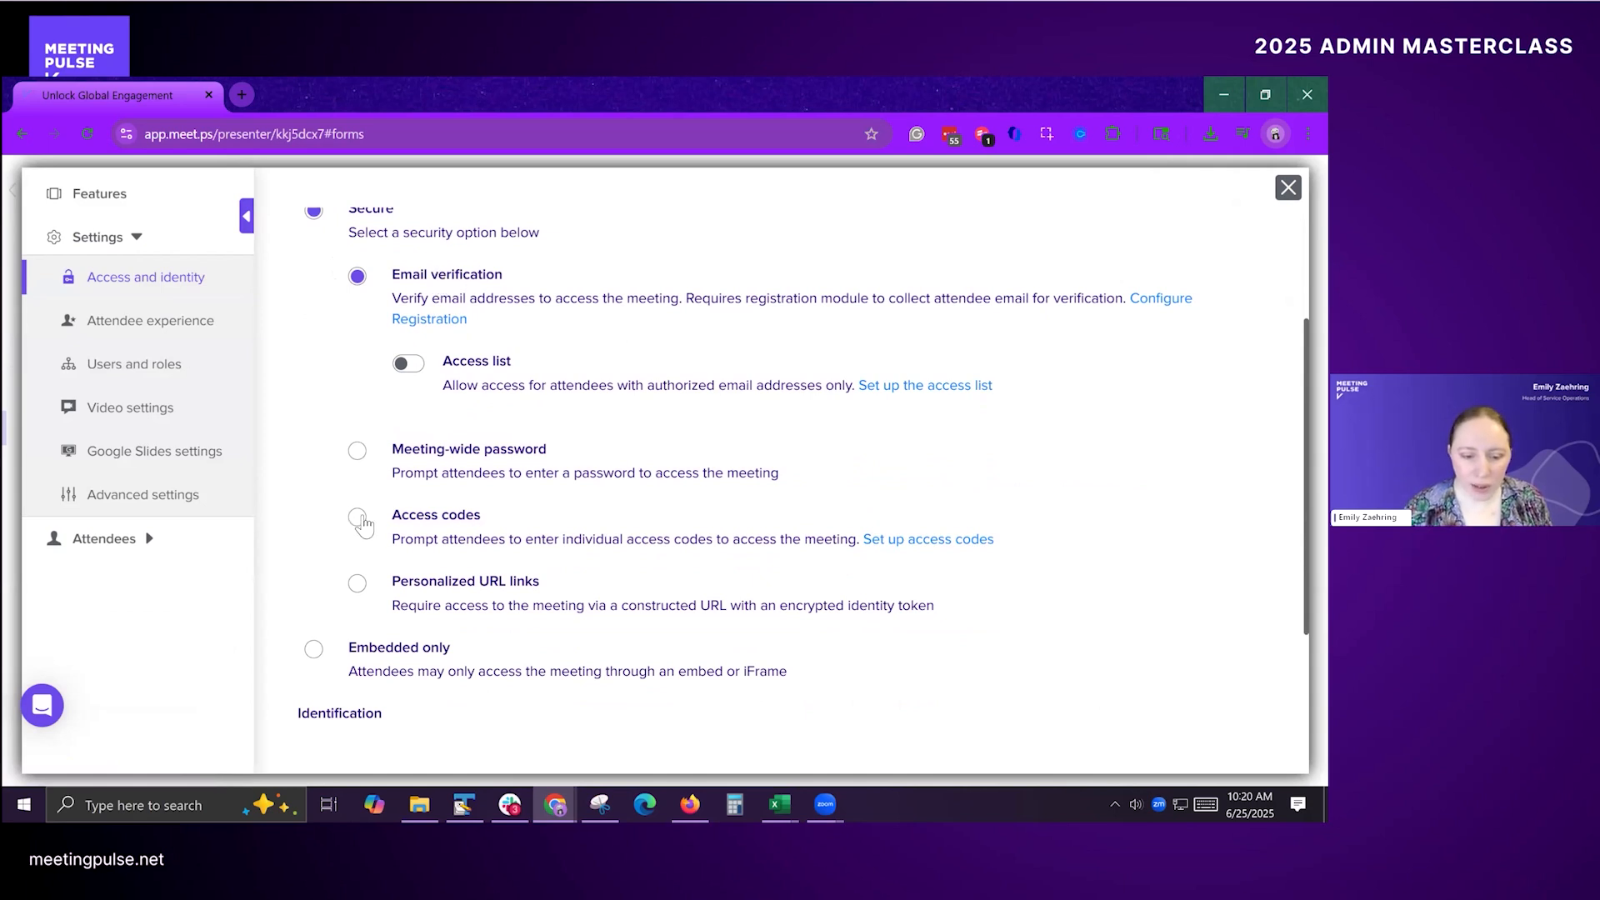
left_click(360, 517)
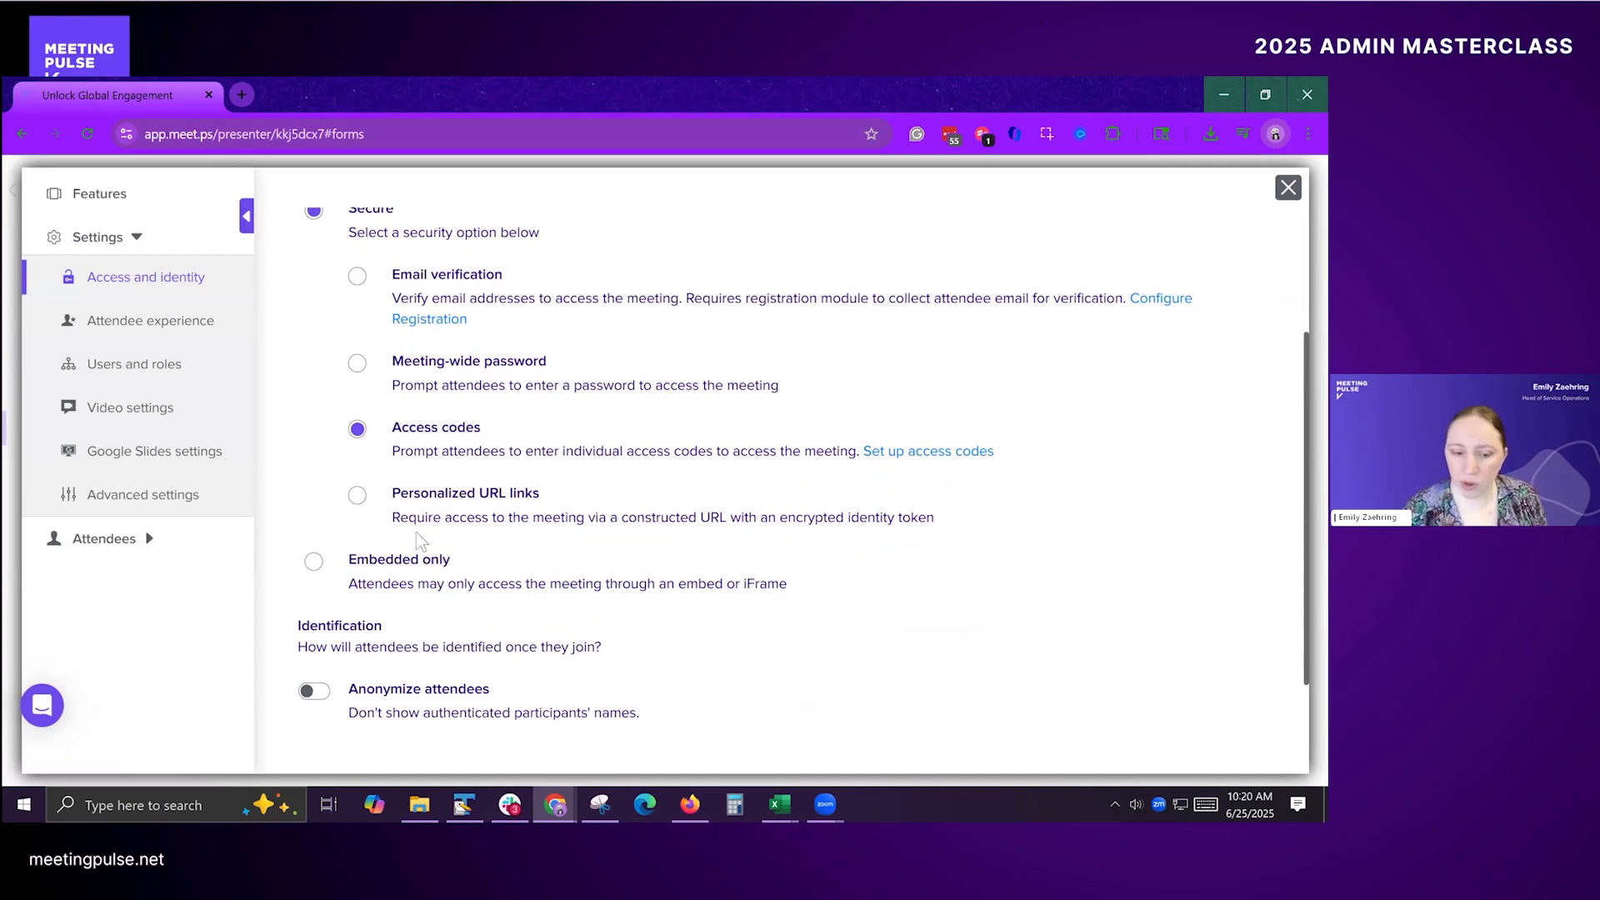
left_click(358, 276)
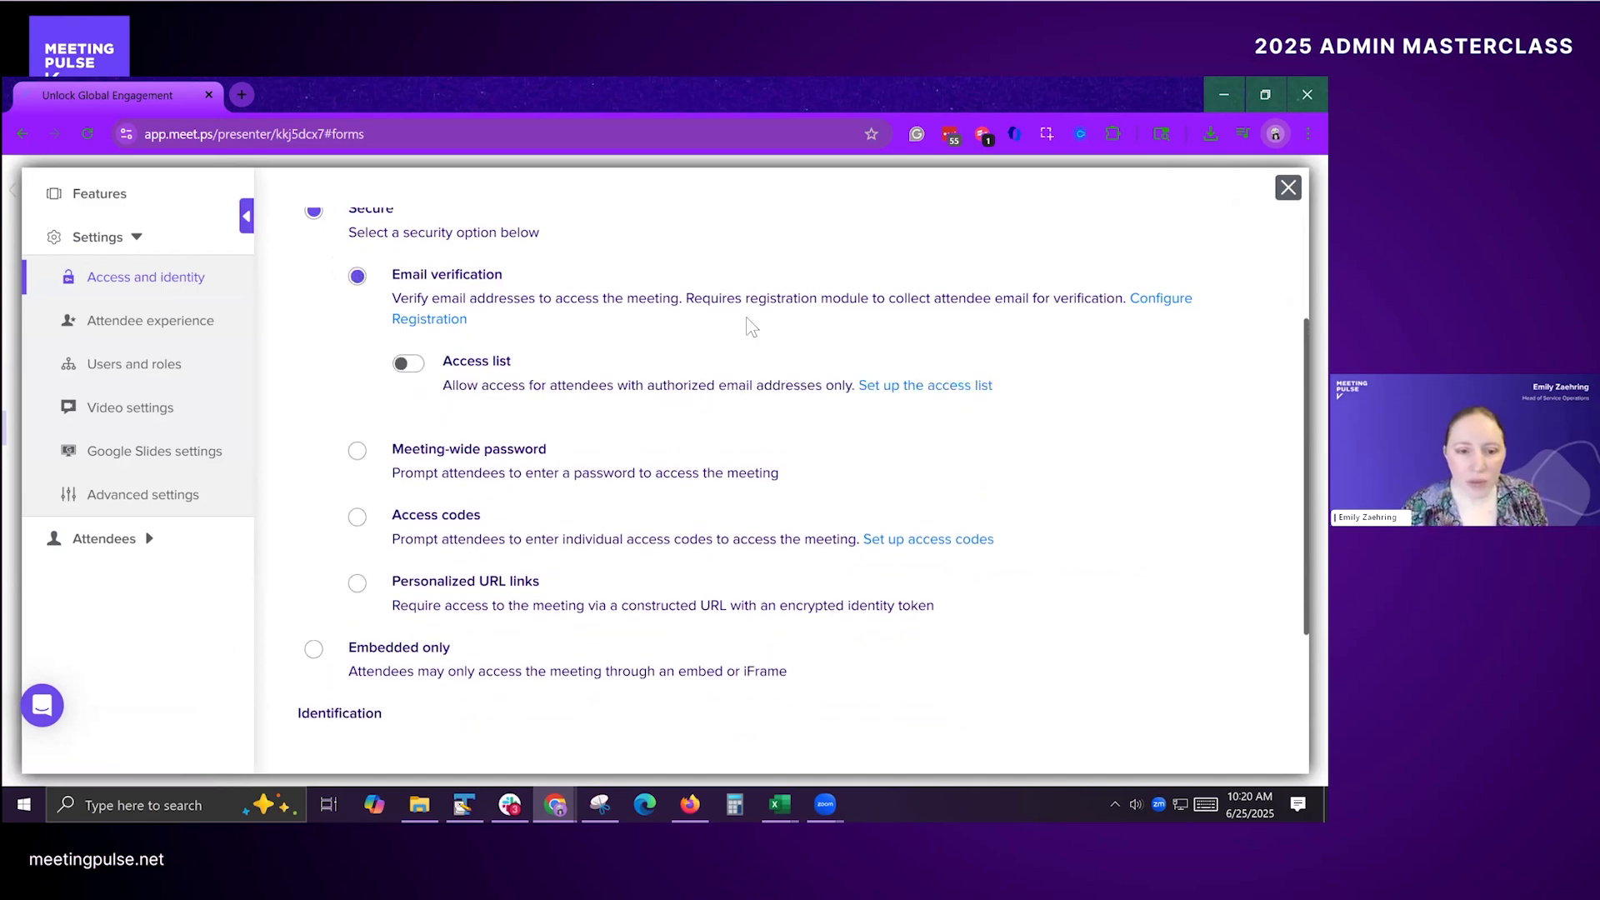
left_click(357, 517)
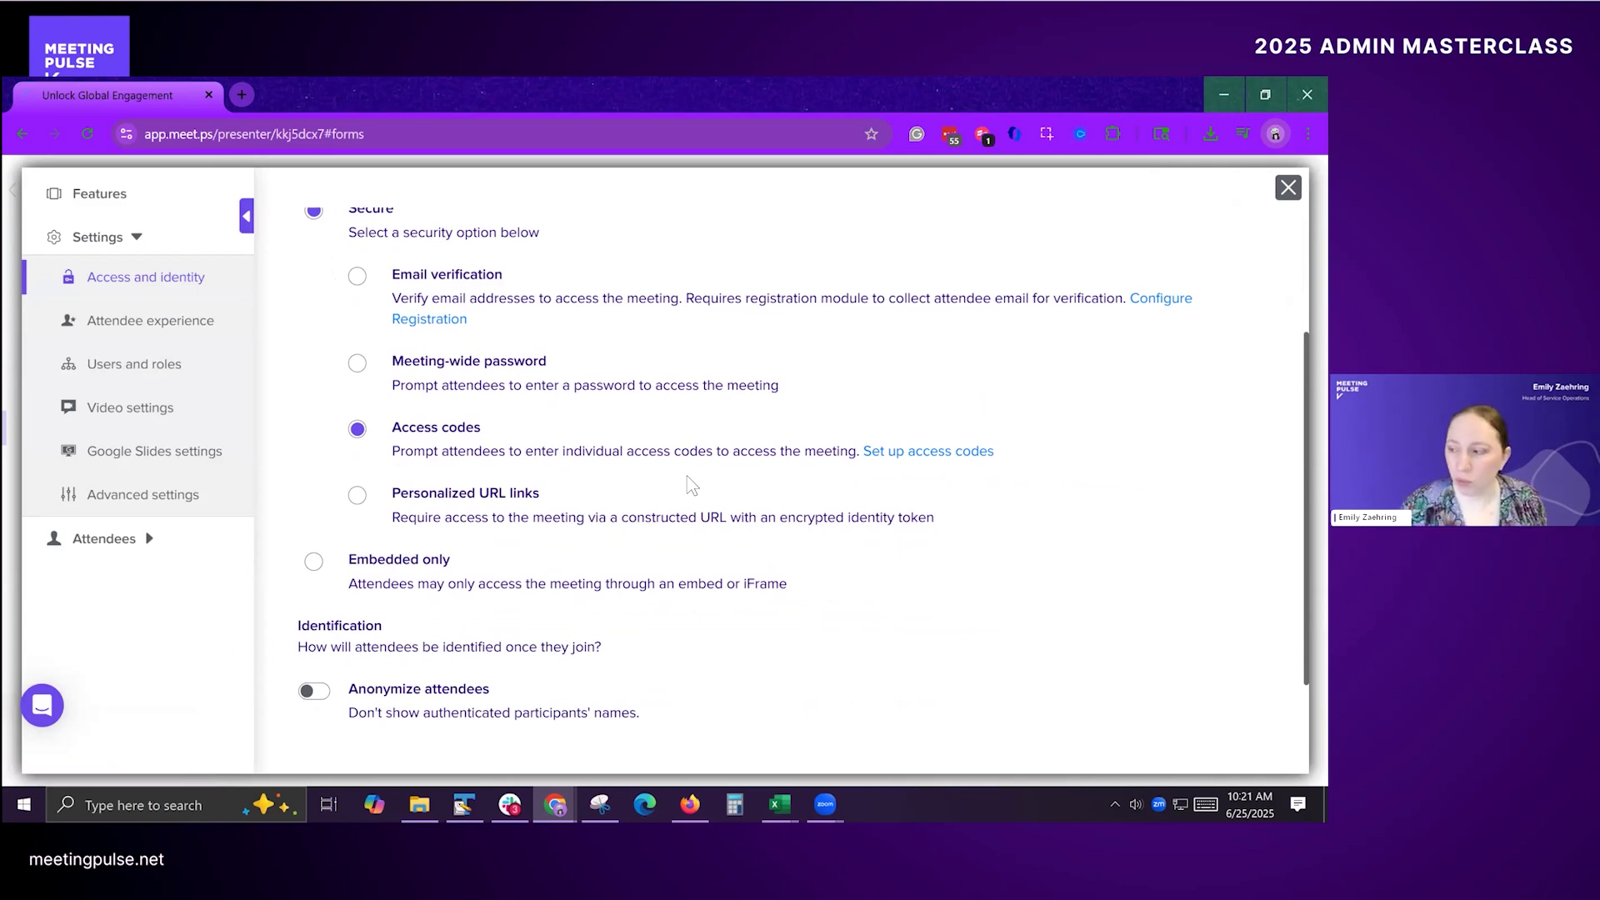
key("alt+Tab")
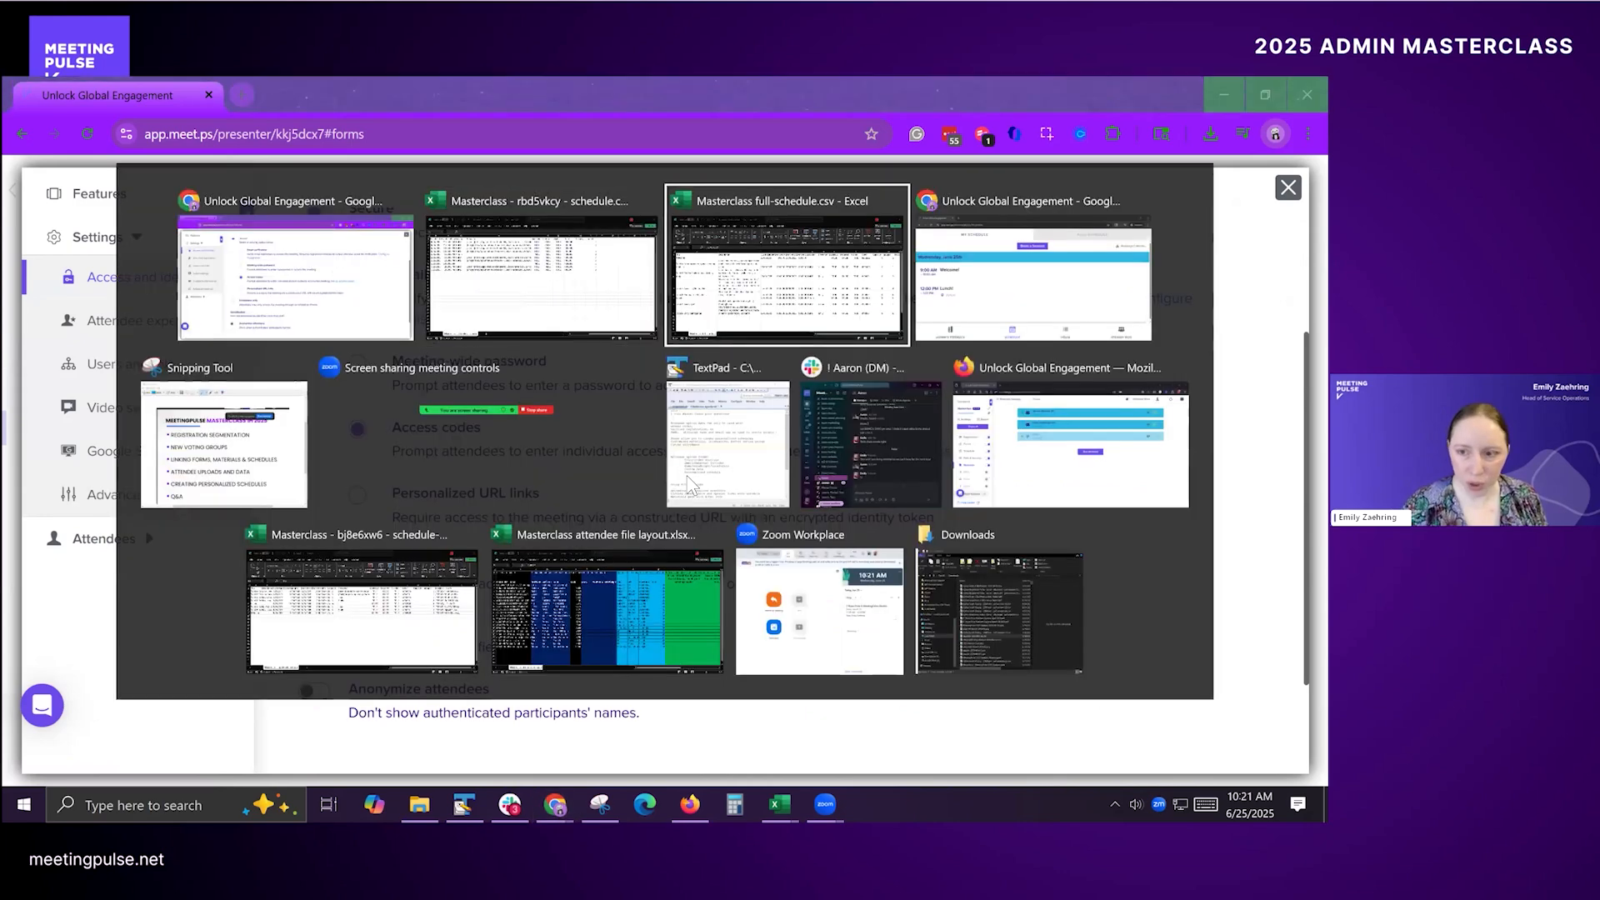
key("Tab")
key("Tab")
key("Tab")
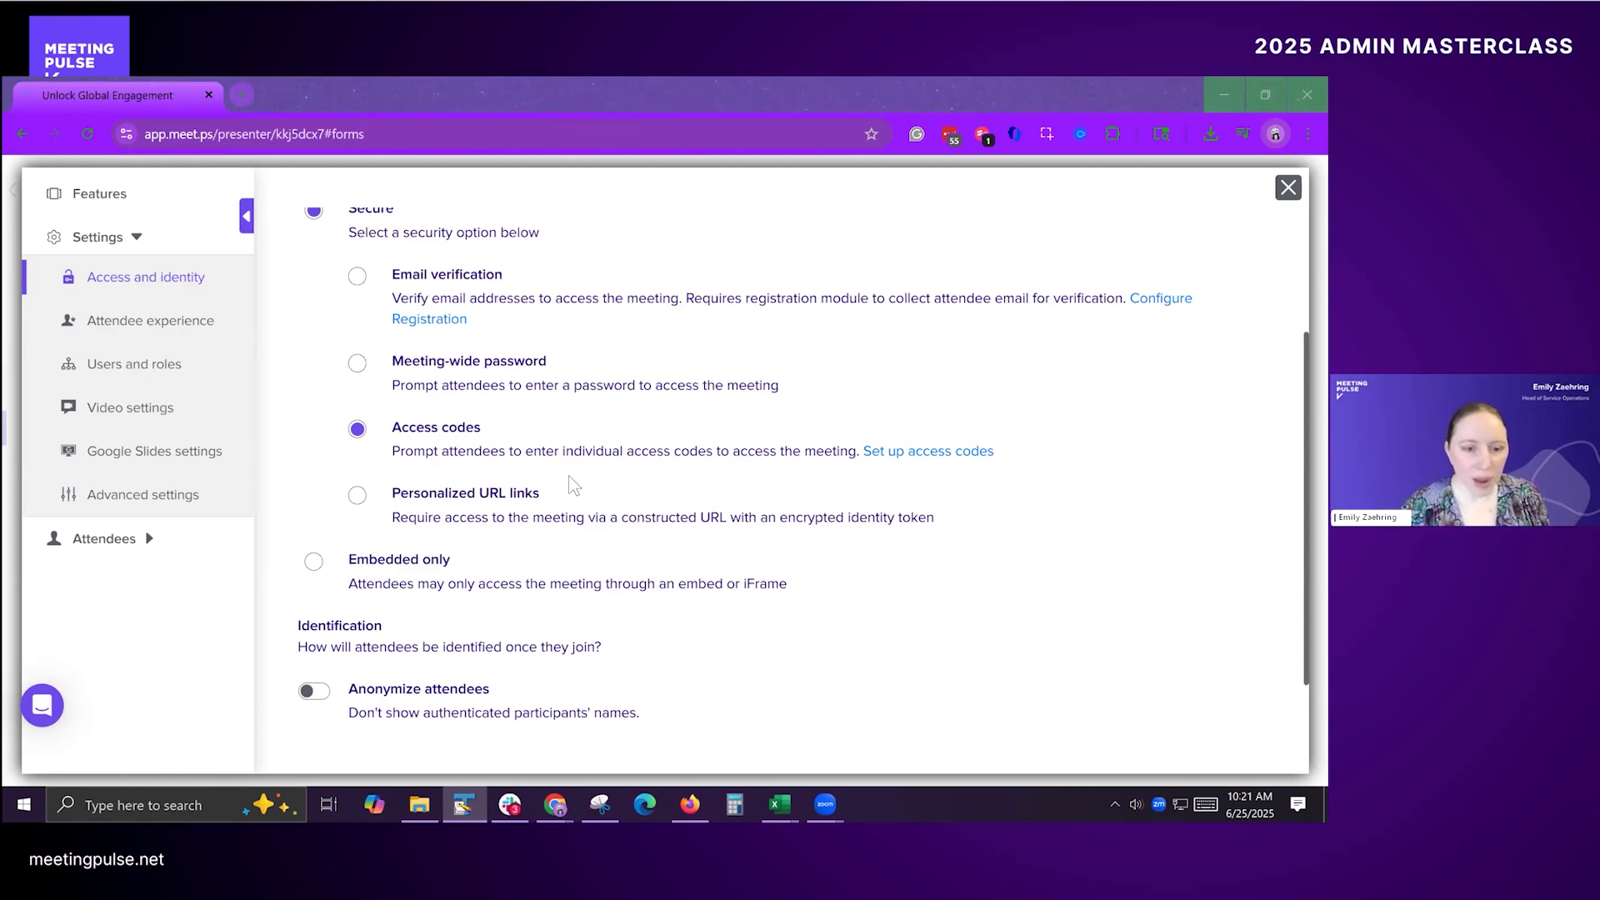
Step: Save the Secure access mode with Access codes, confirm the meeting restart, and close the settings
scroll(658, 529, "up", 3)
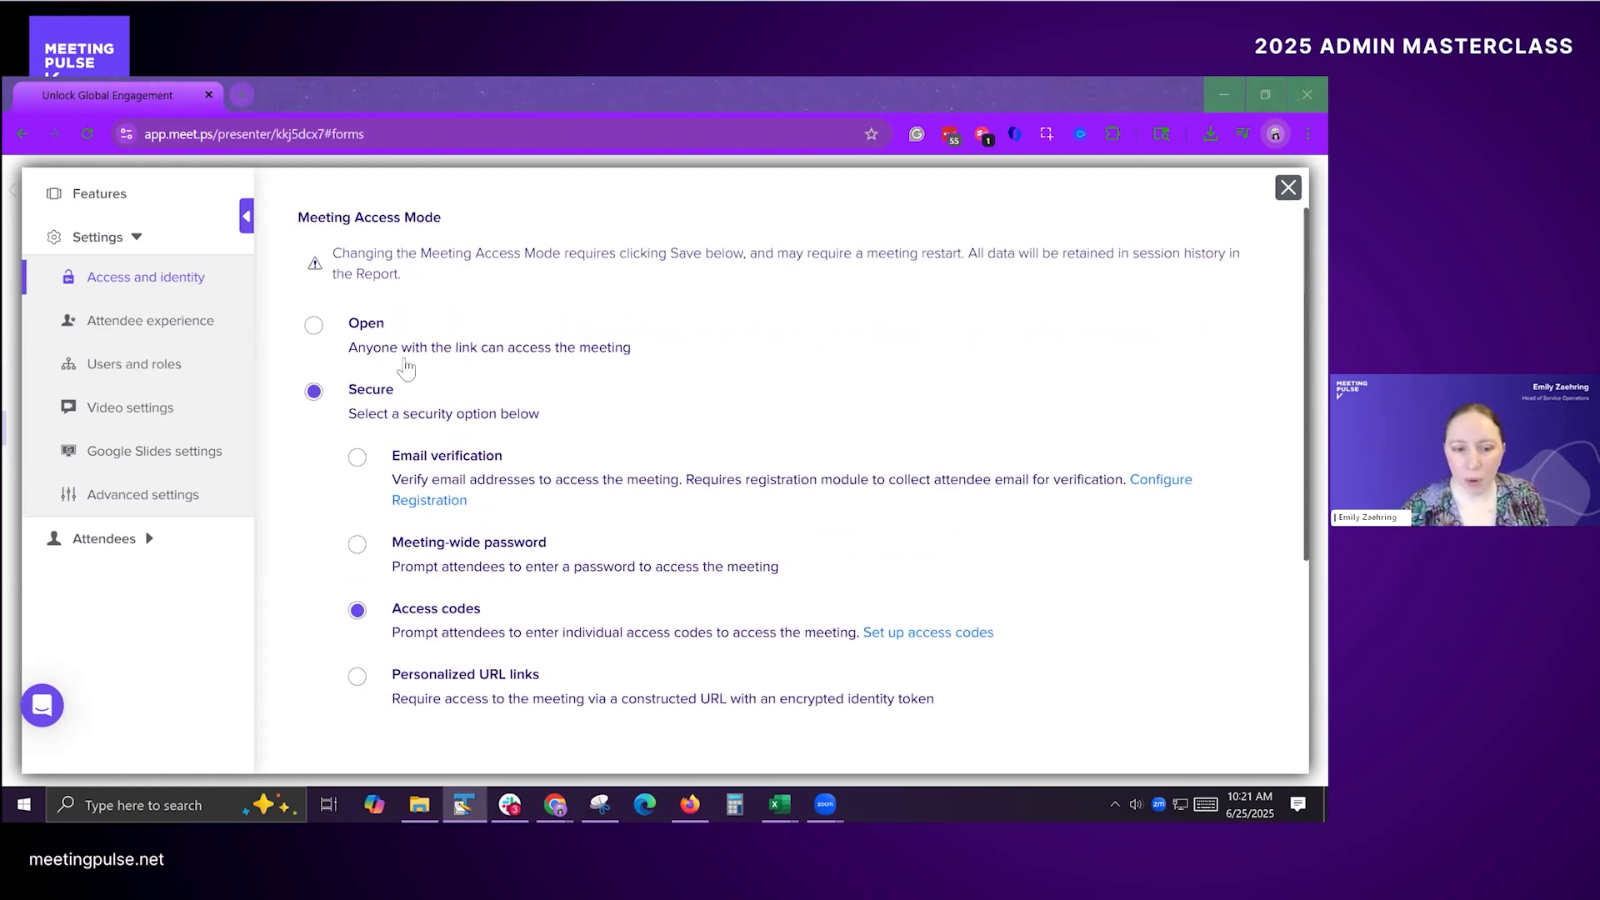
scroll(465, 610, "down", 4)
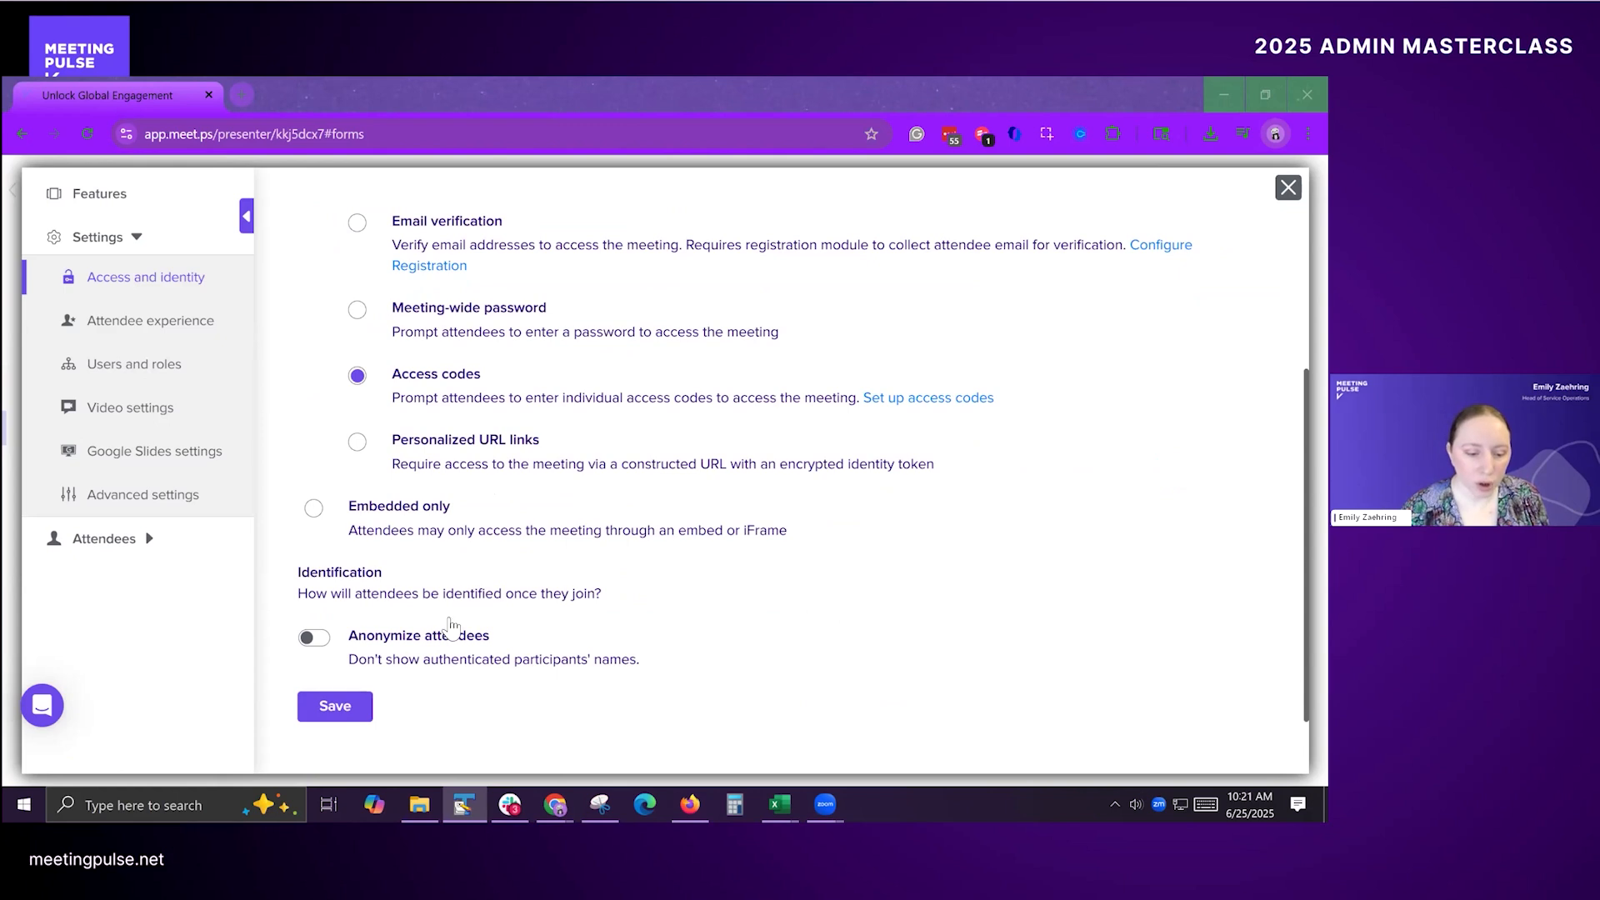
left_click(344, 706)
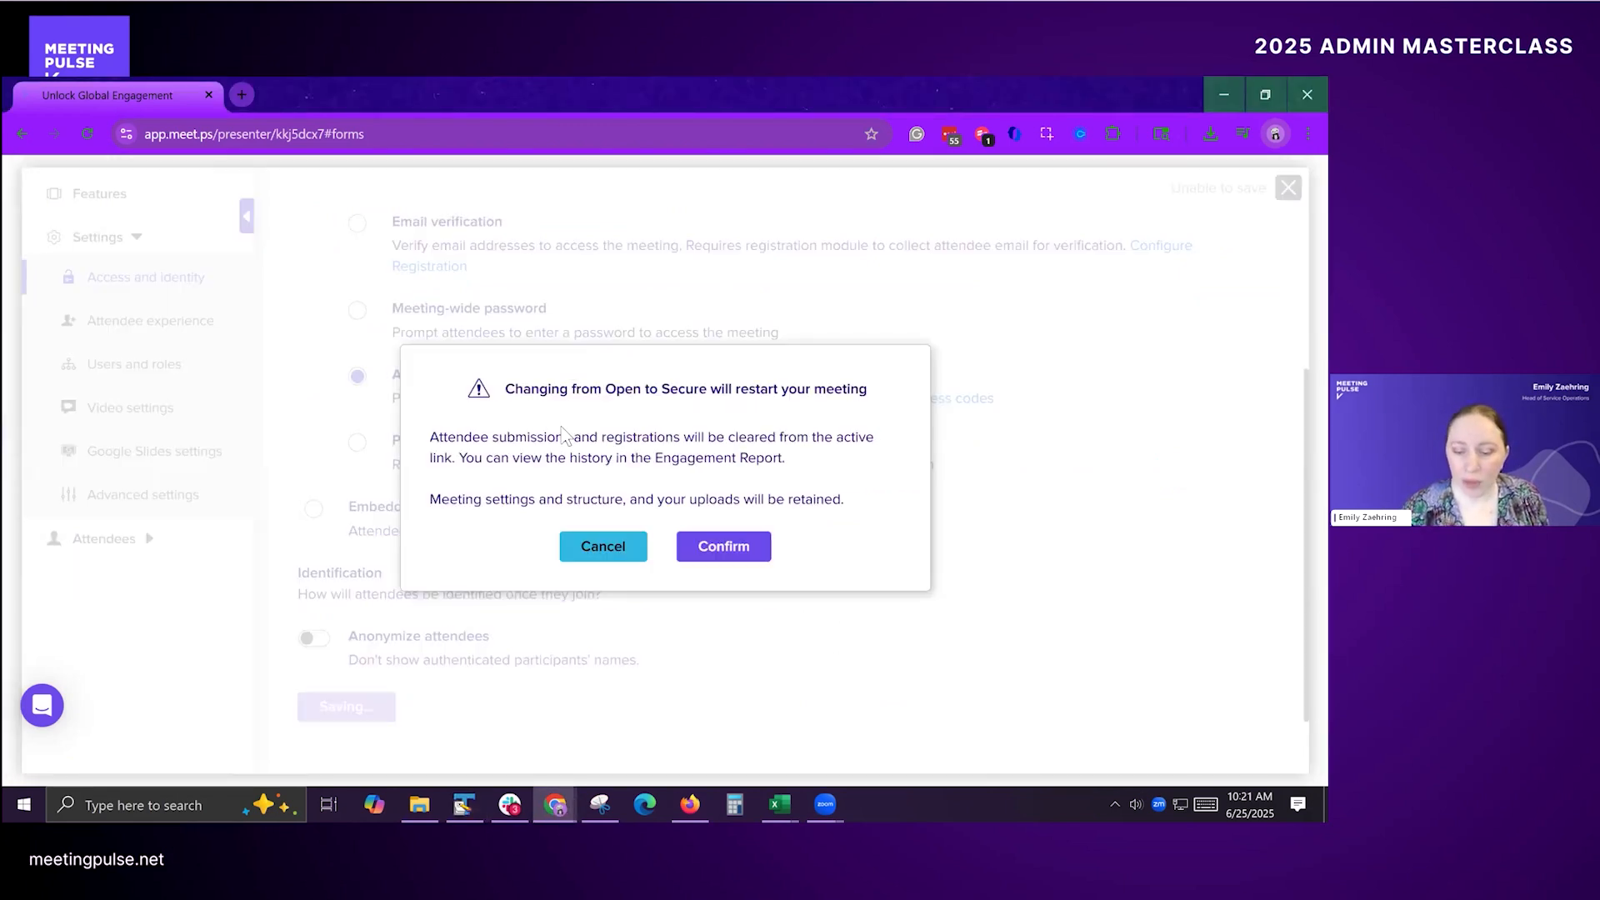
left_click(744, 555)
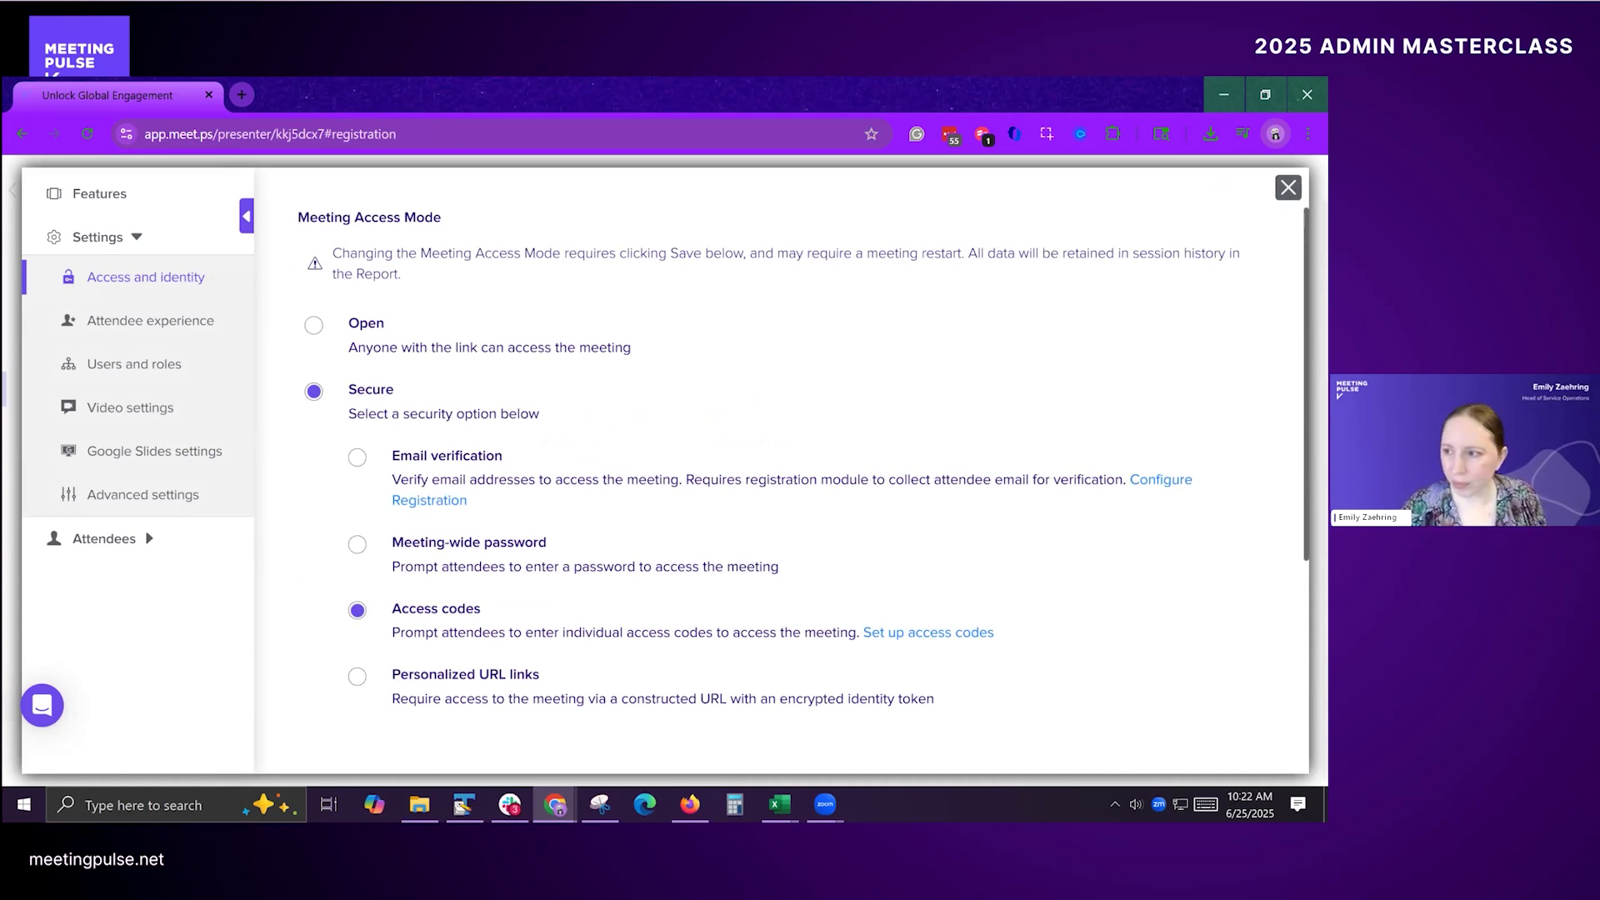
left_click(1289, 187)
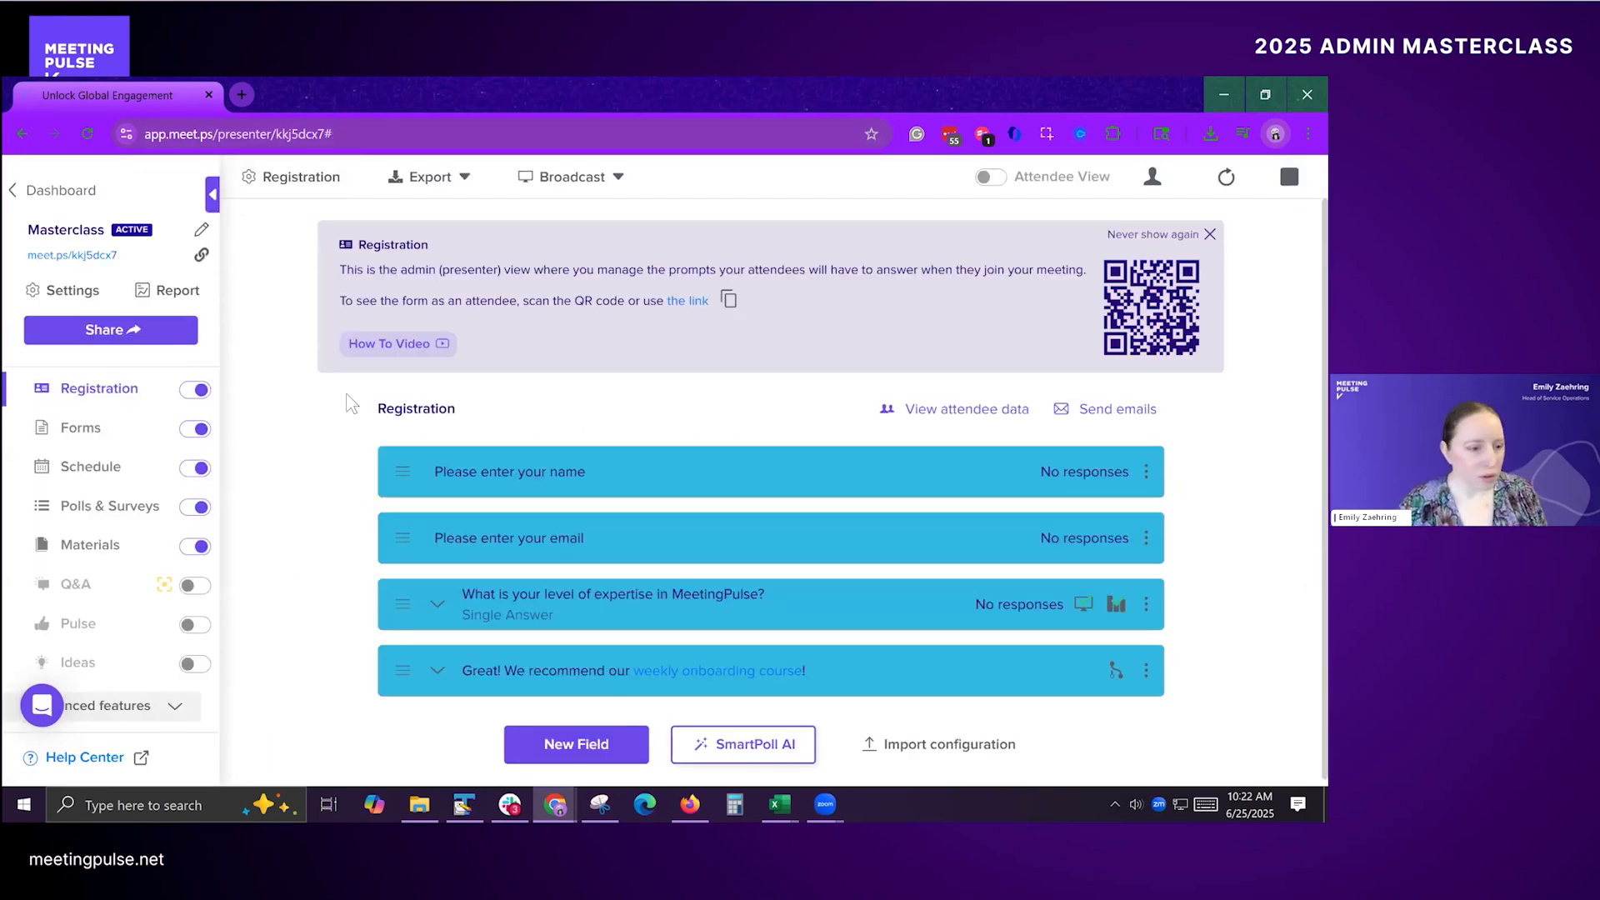
Step: Switch to the "Masterclass attendee file layout" workbook in Excel and correct the header in cell A2 to externalID
key("alt+Tab")
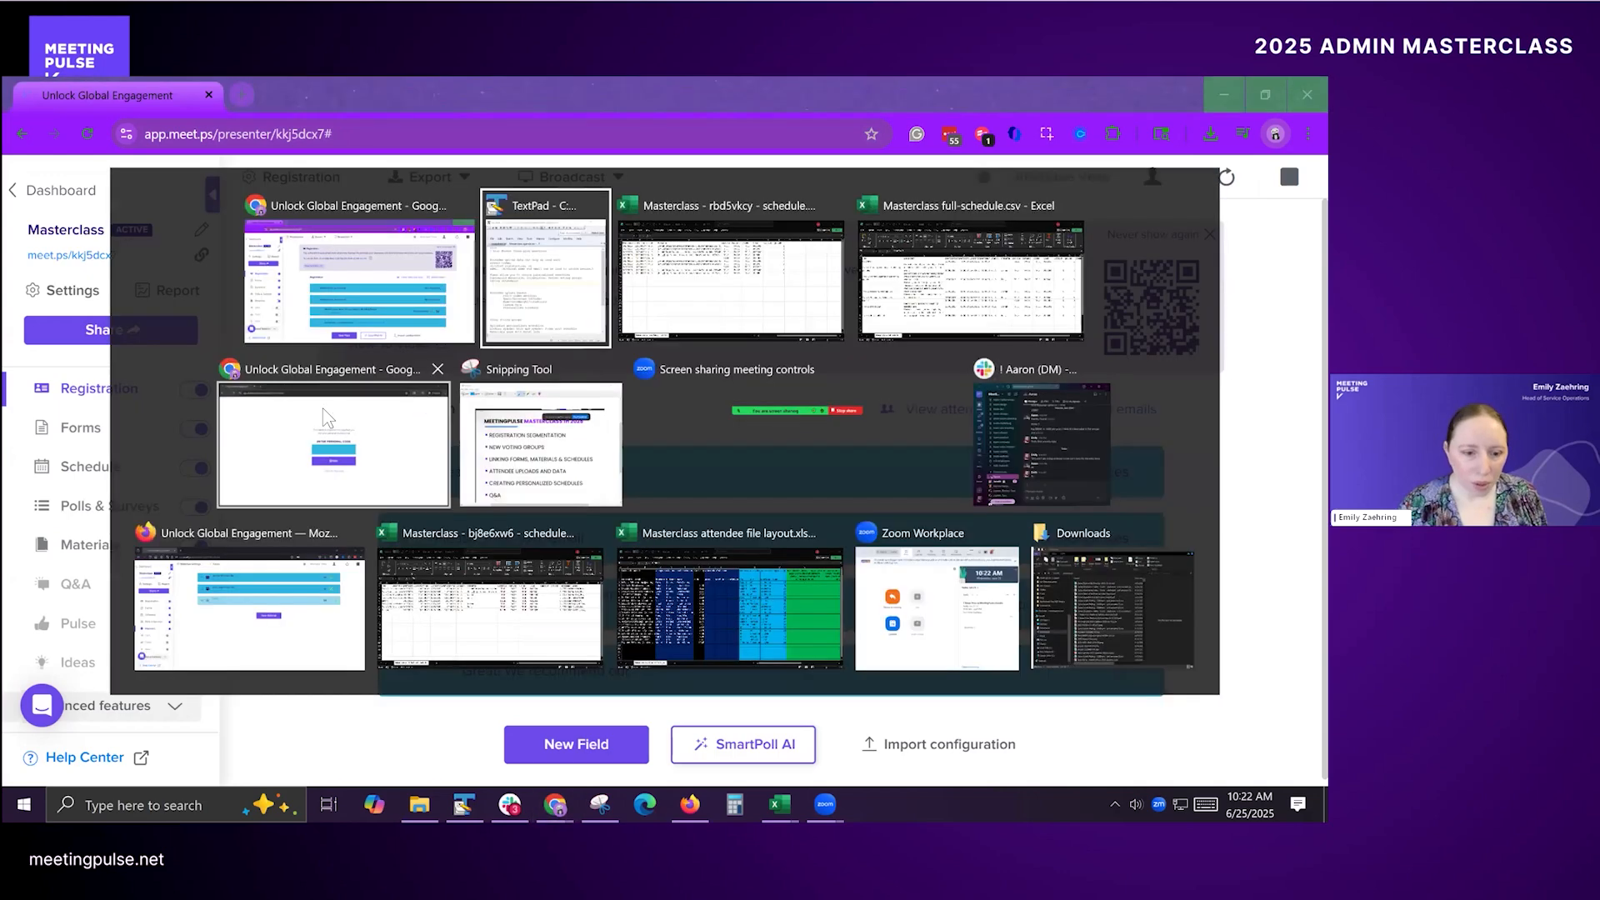
key("Tab")
key("Tab")
key("Tab")
key("Tab")
key("Tab")
key("Tab")
key("Tab")
key("Tab")
key("Tab")
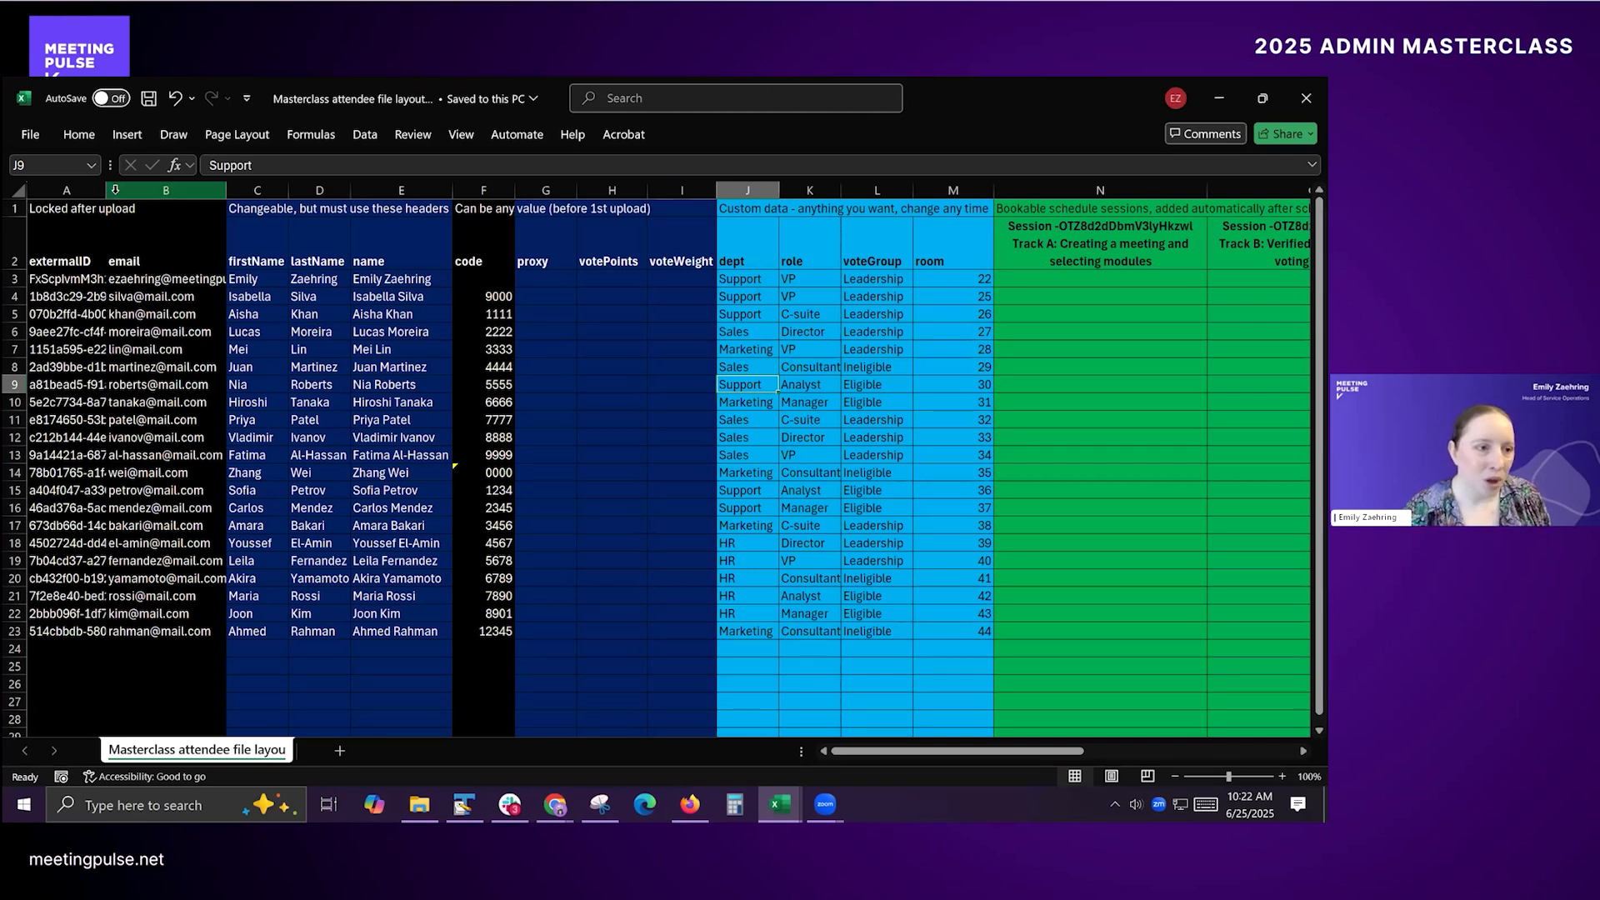
left_click(49, 240)
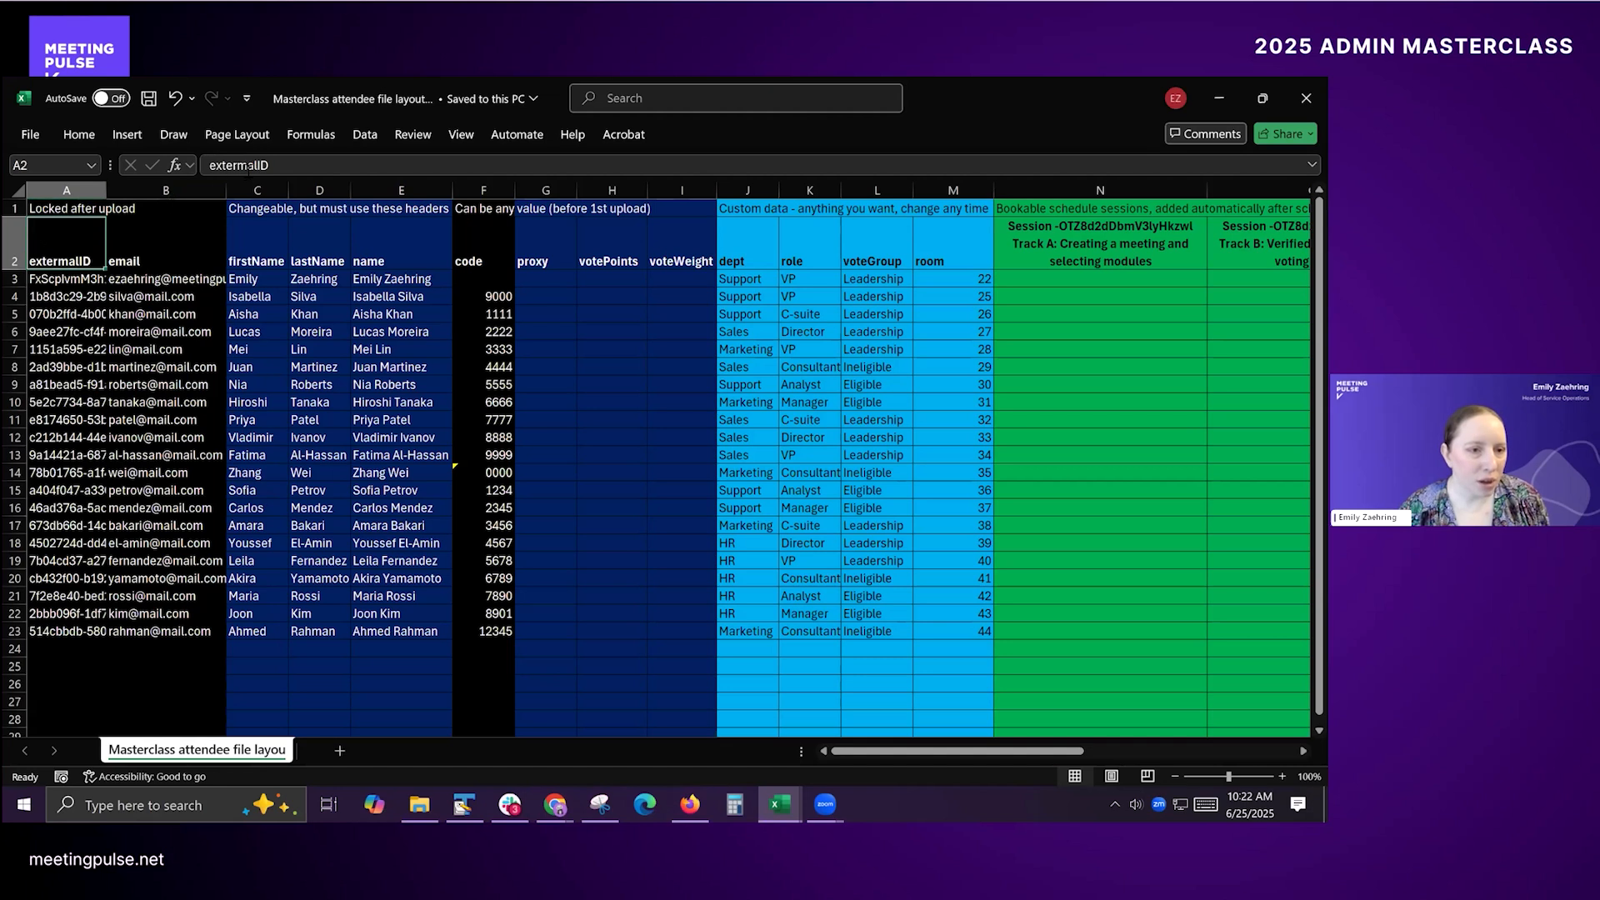
left_click(248, 167)
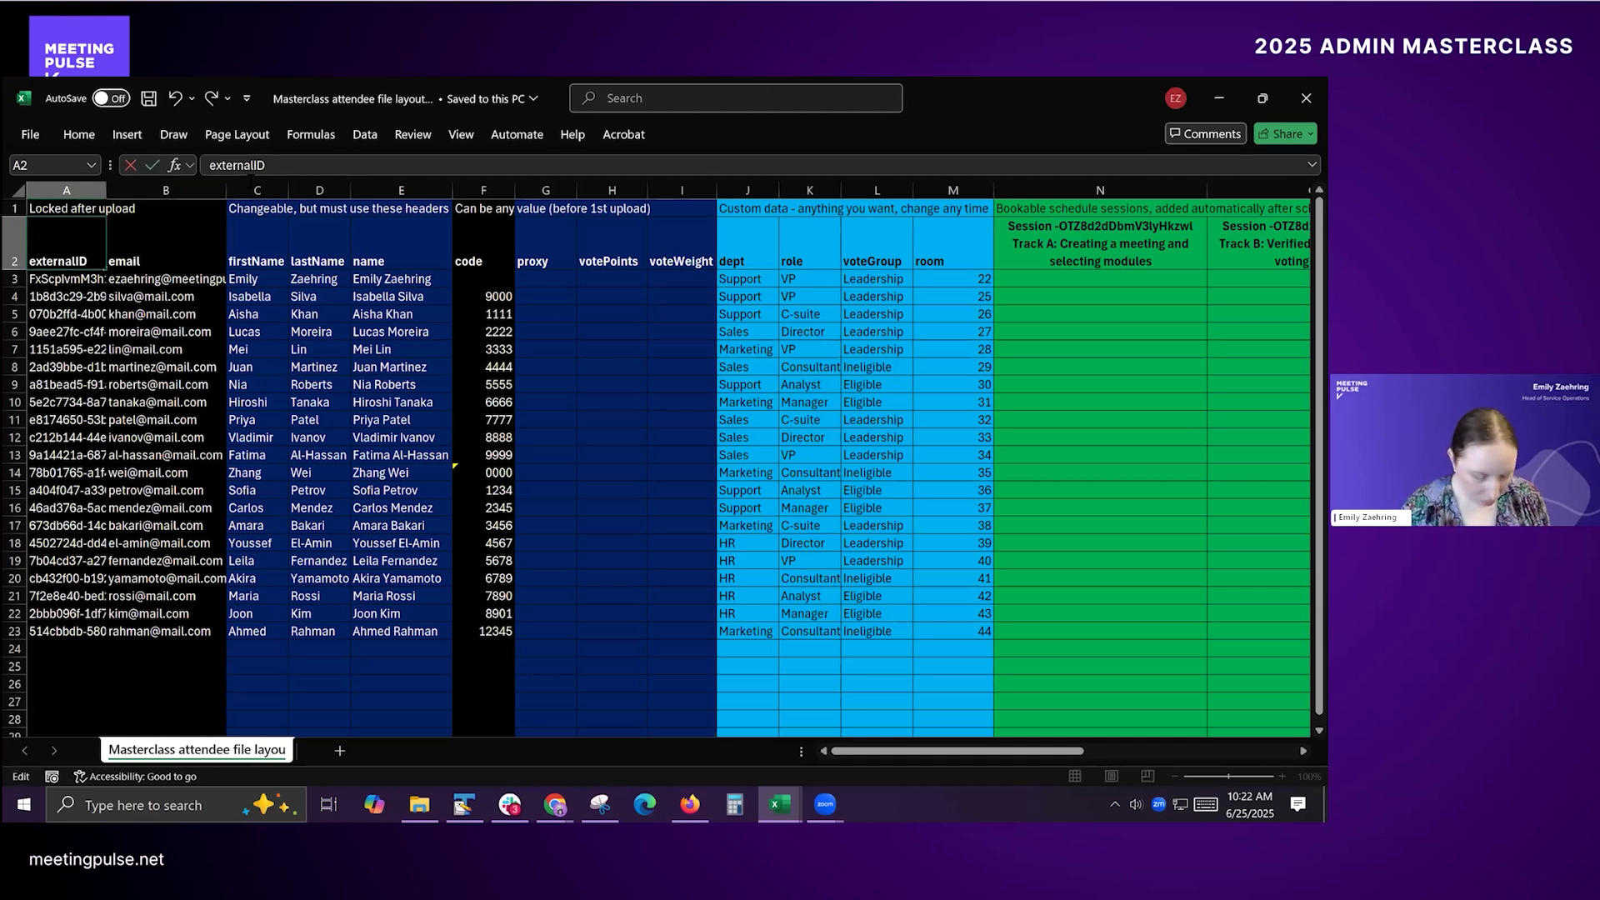
key("Return")
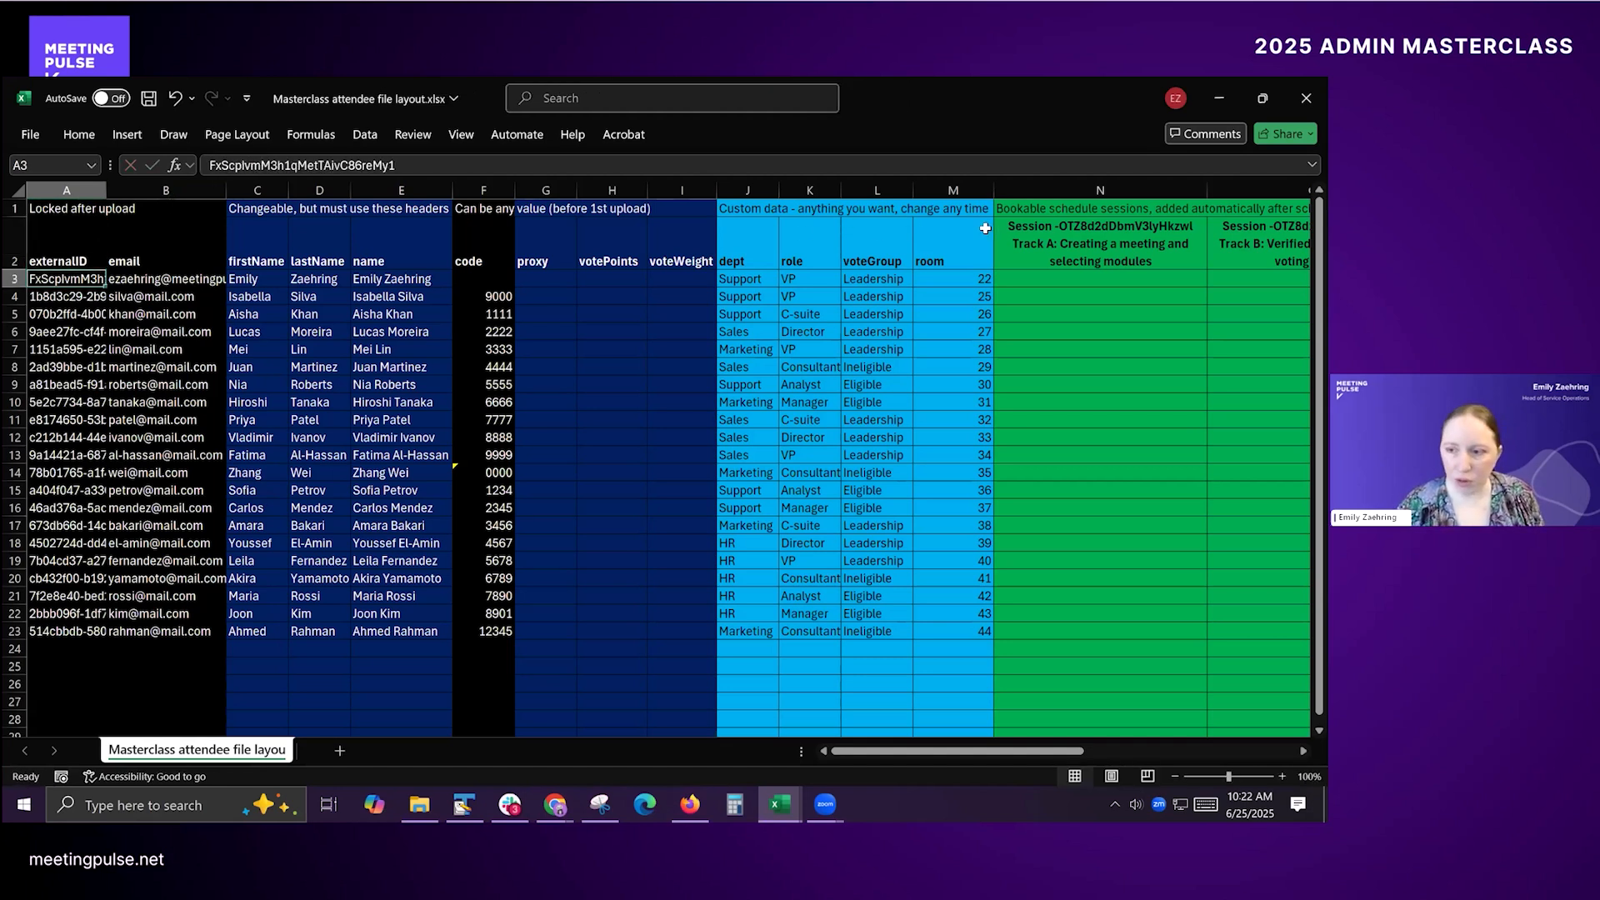
Step: Examine the layout's headers, comparing the externalID, email and code columns that identify each attendee
left_click(1100, 241)
left_click(885, 276)
left_click(637, 240)
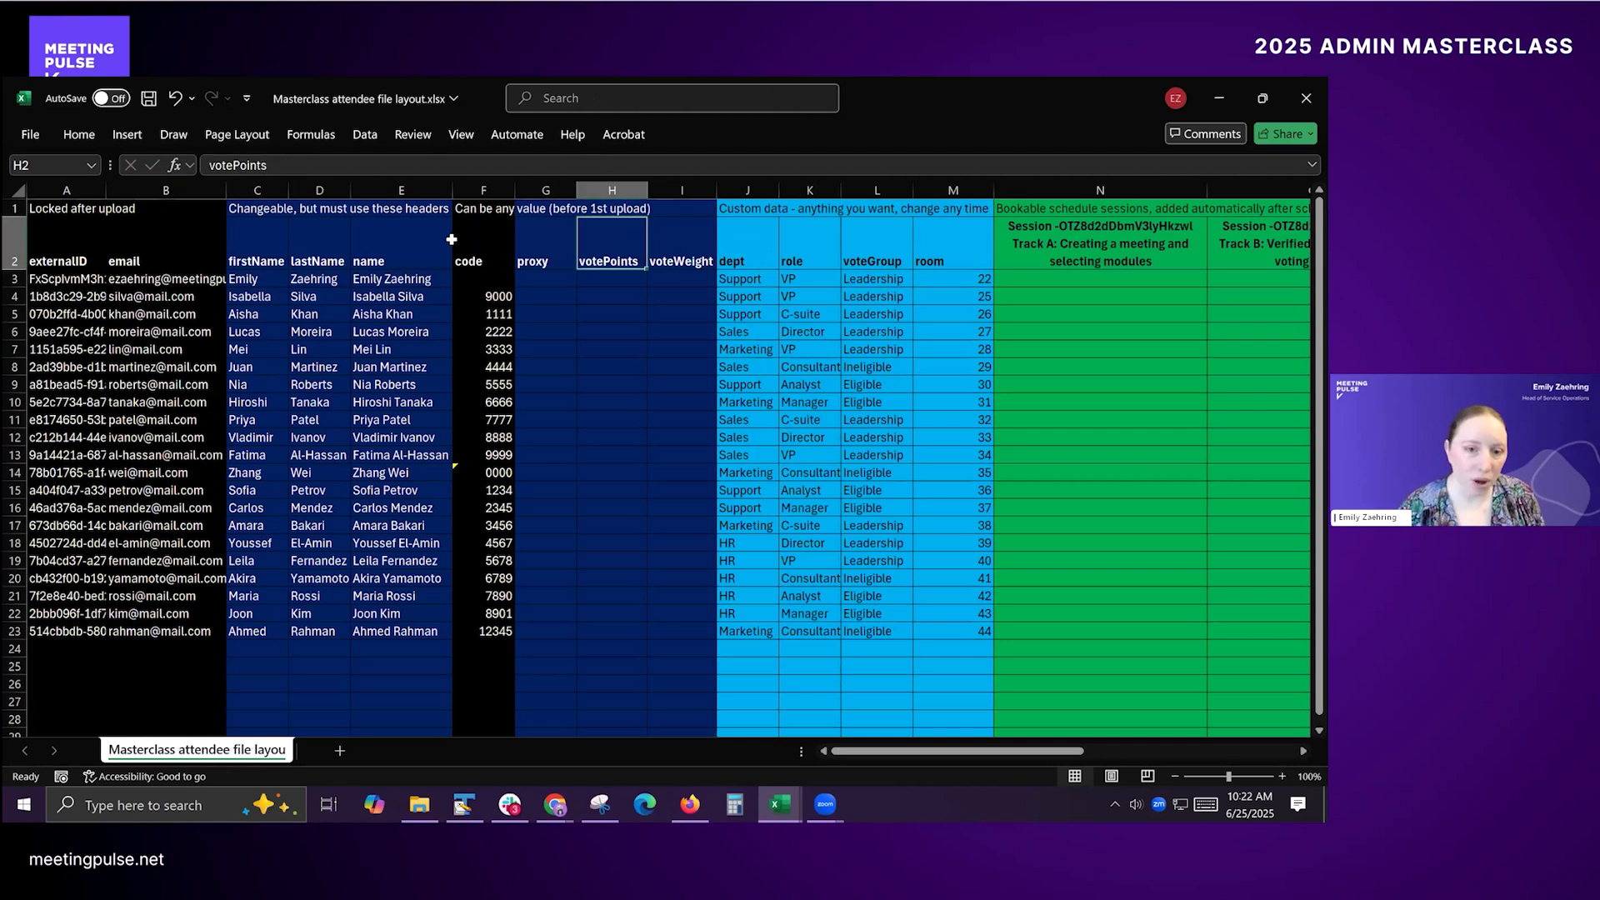
left_click(79, 233)
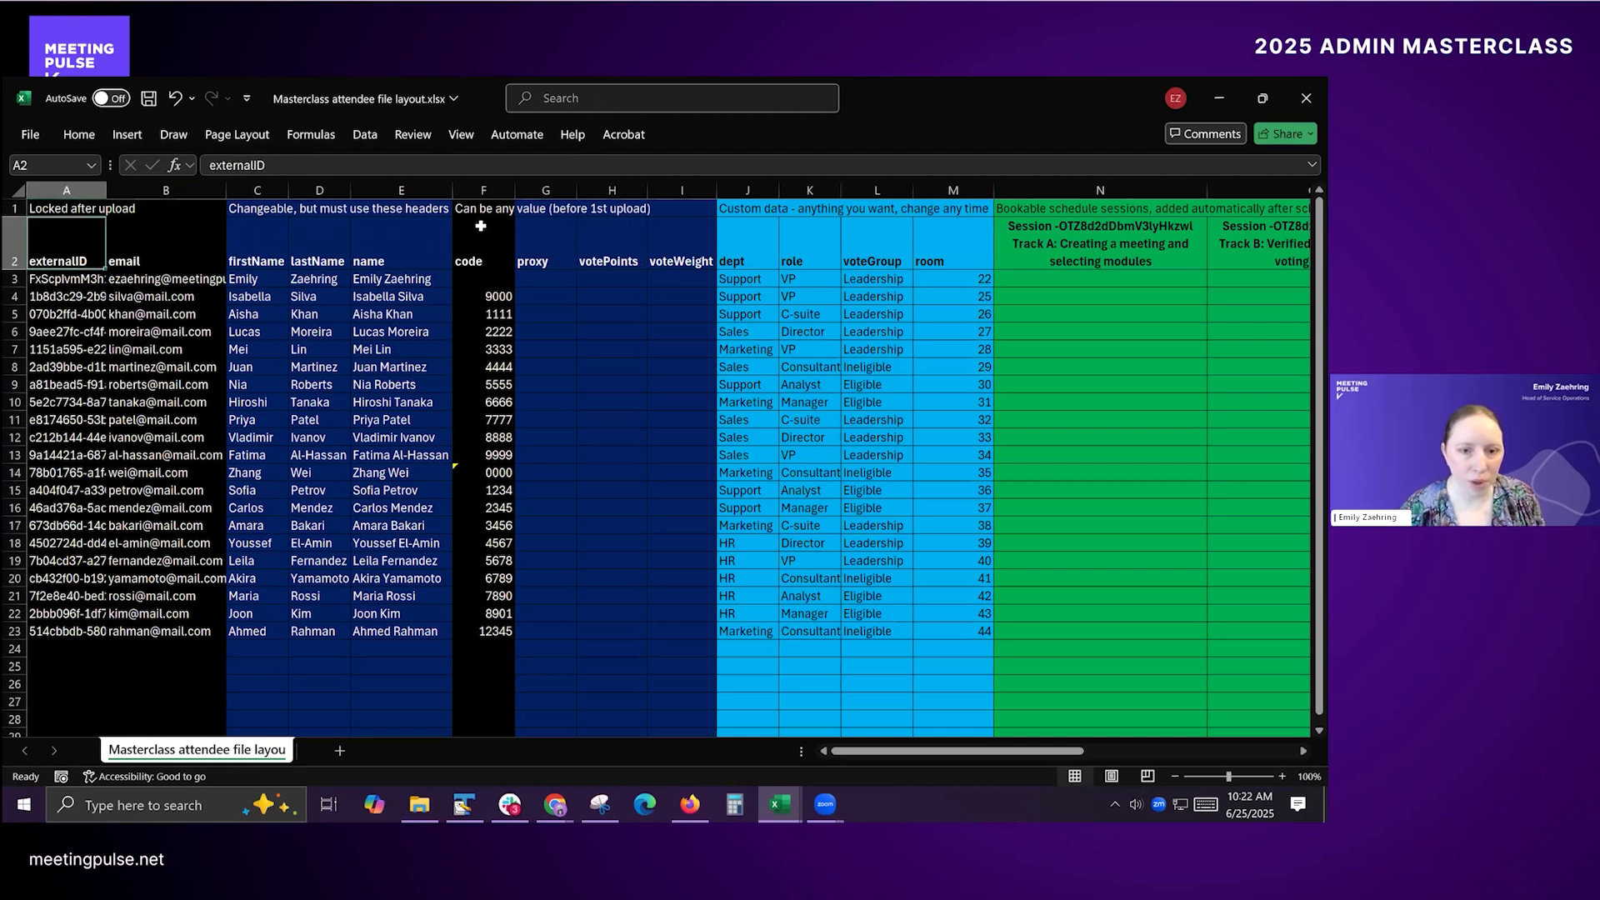
left_click(495, 240)
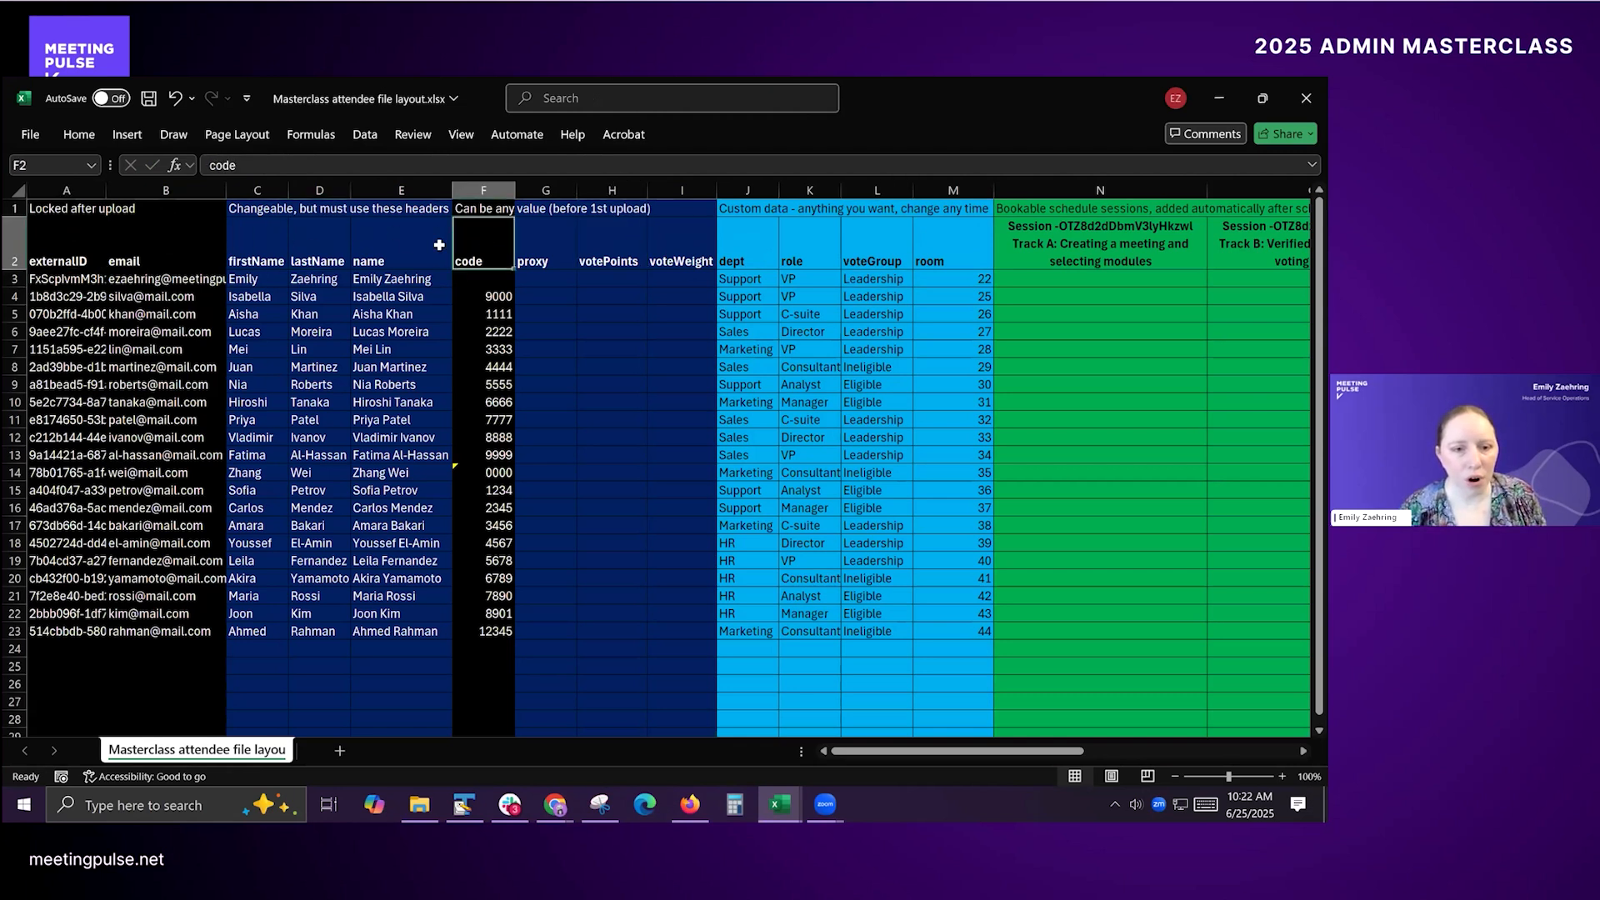
left_click(166, 255)
left_click(104, 261)
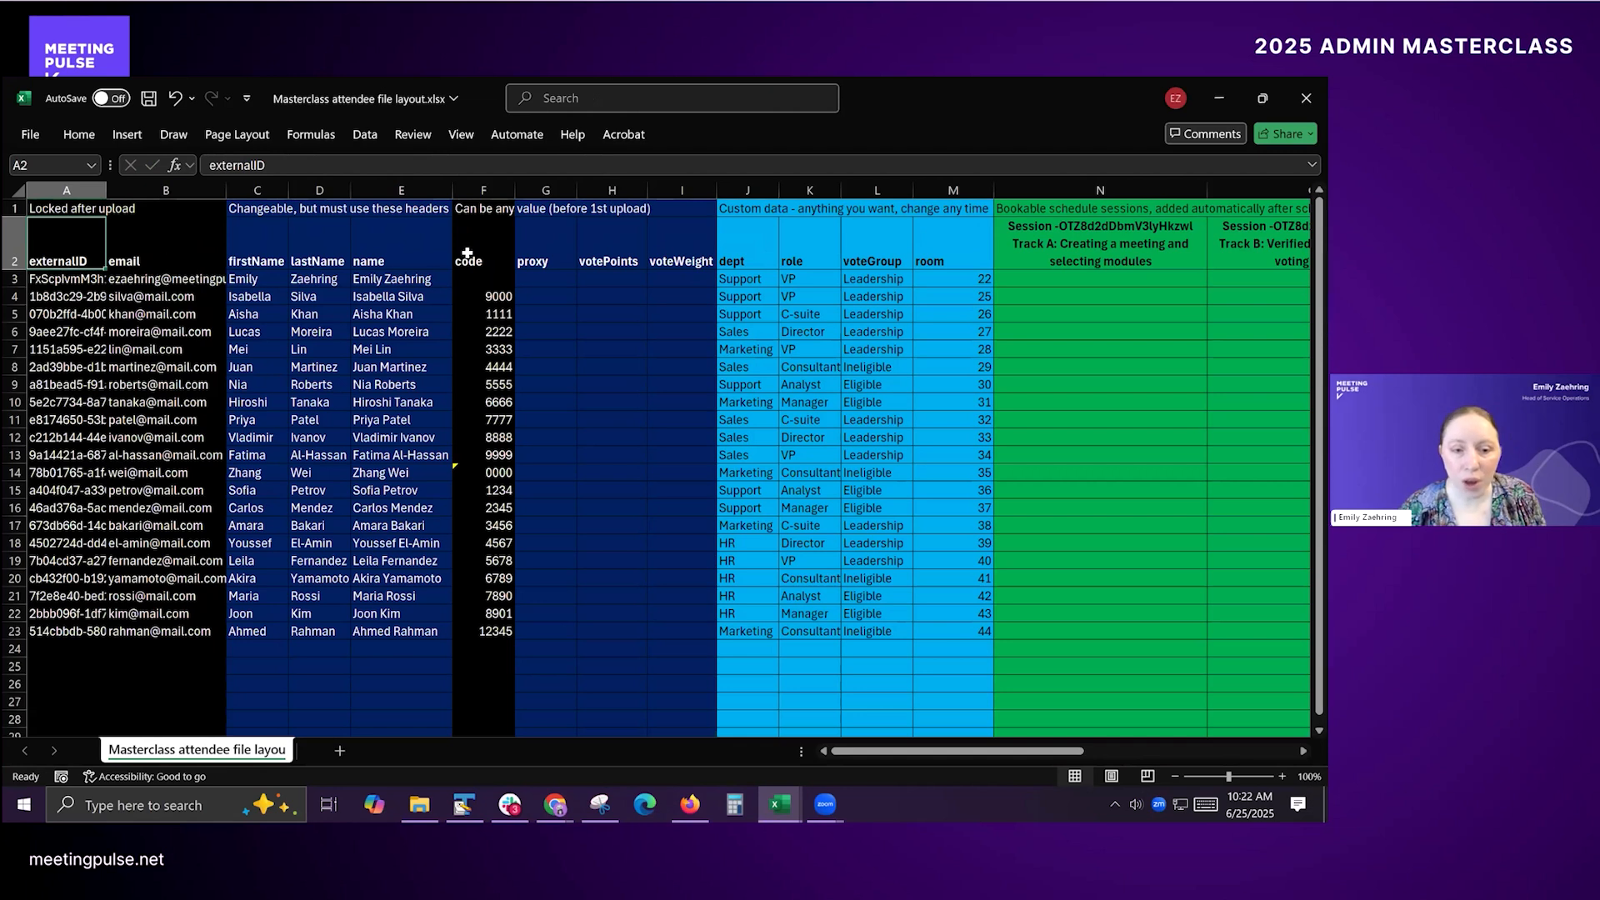
left_click(487, 246)
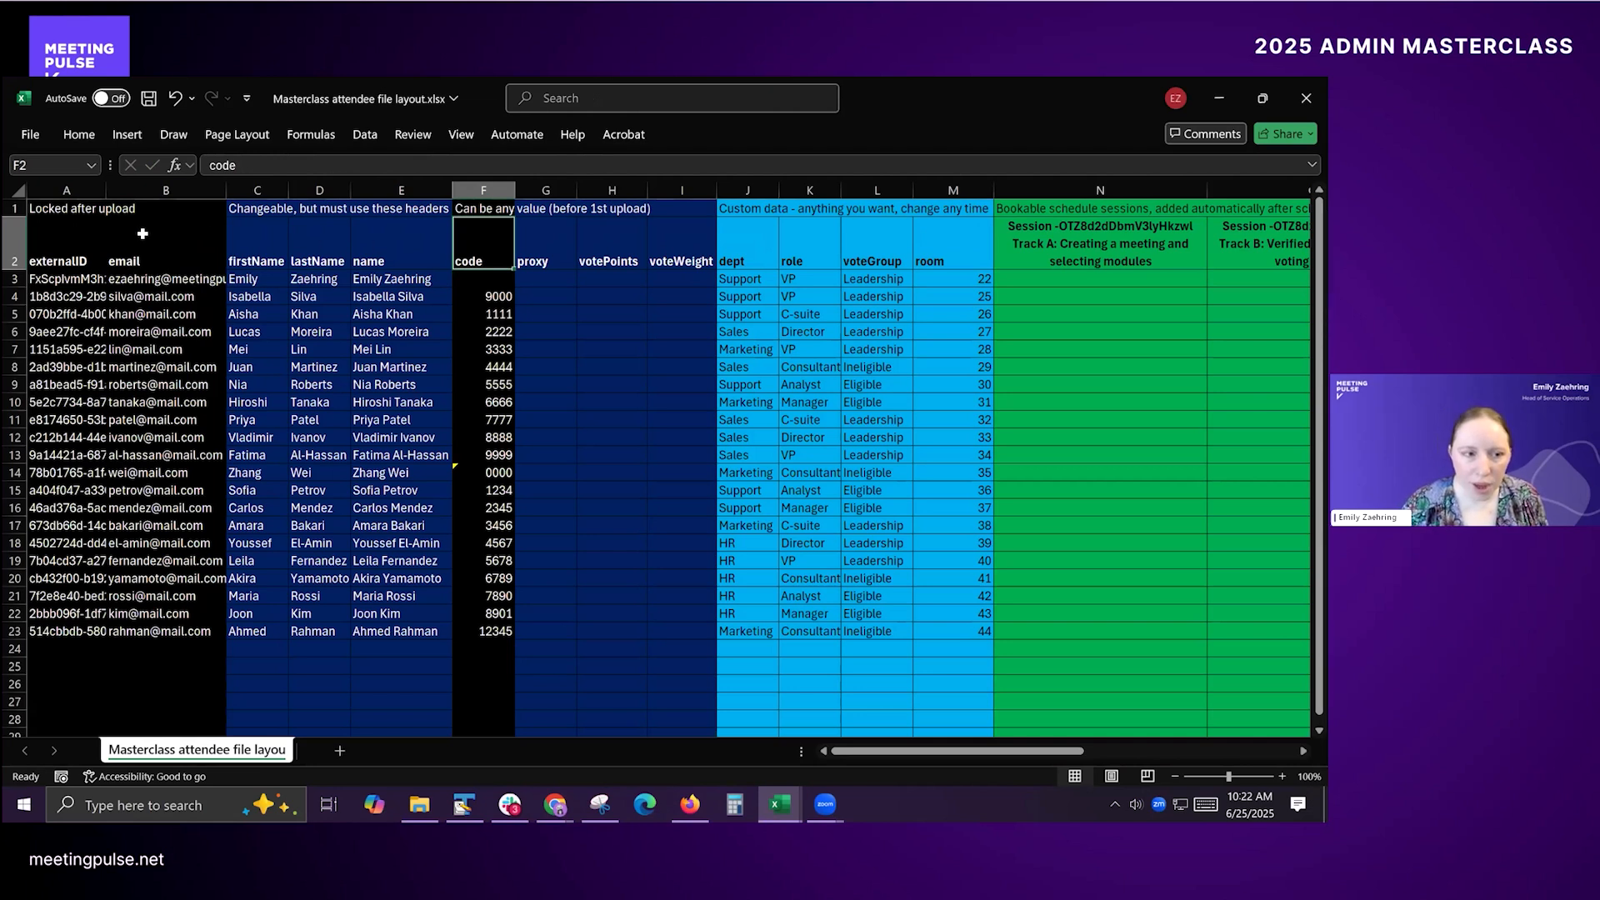
left_click(153, 267)
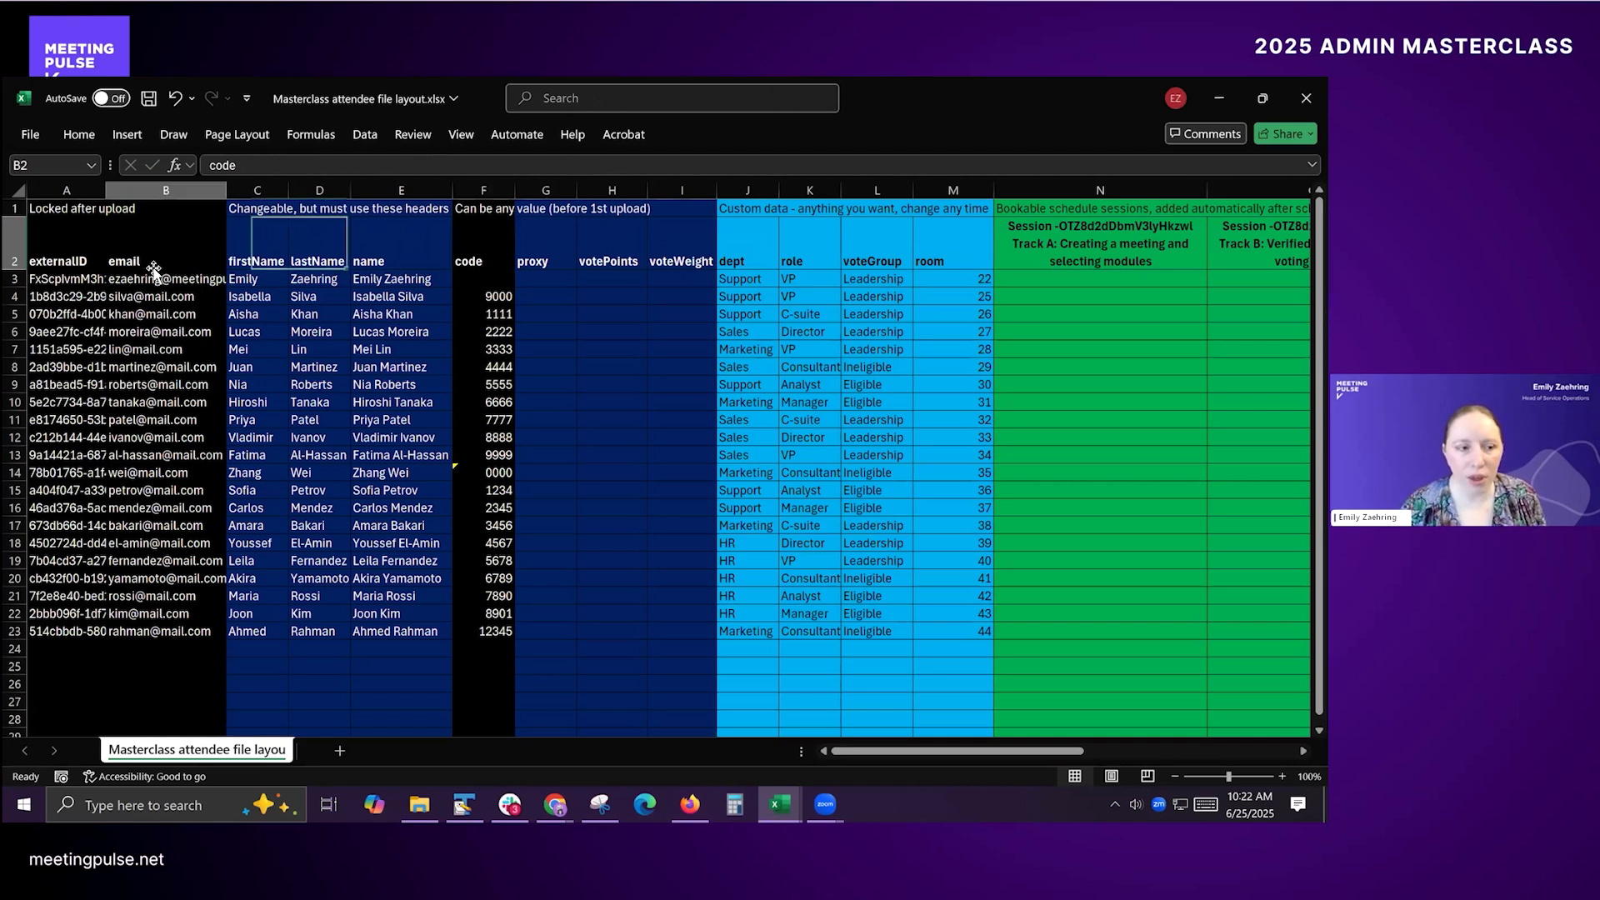
left_click(52, 265)
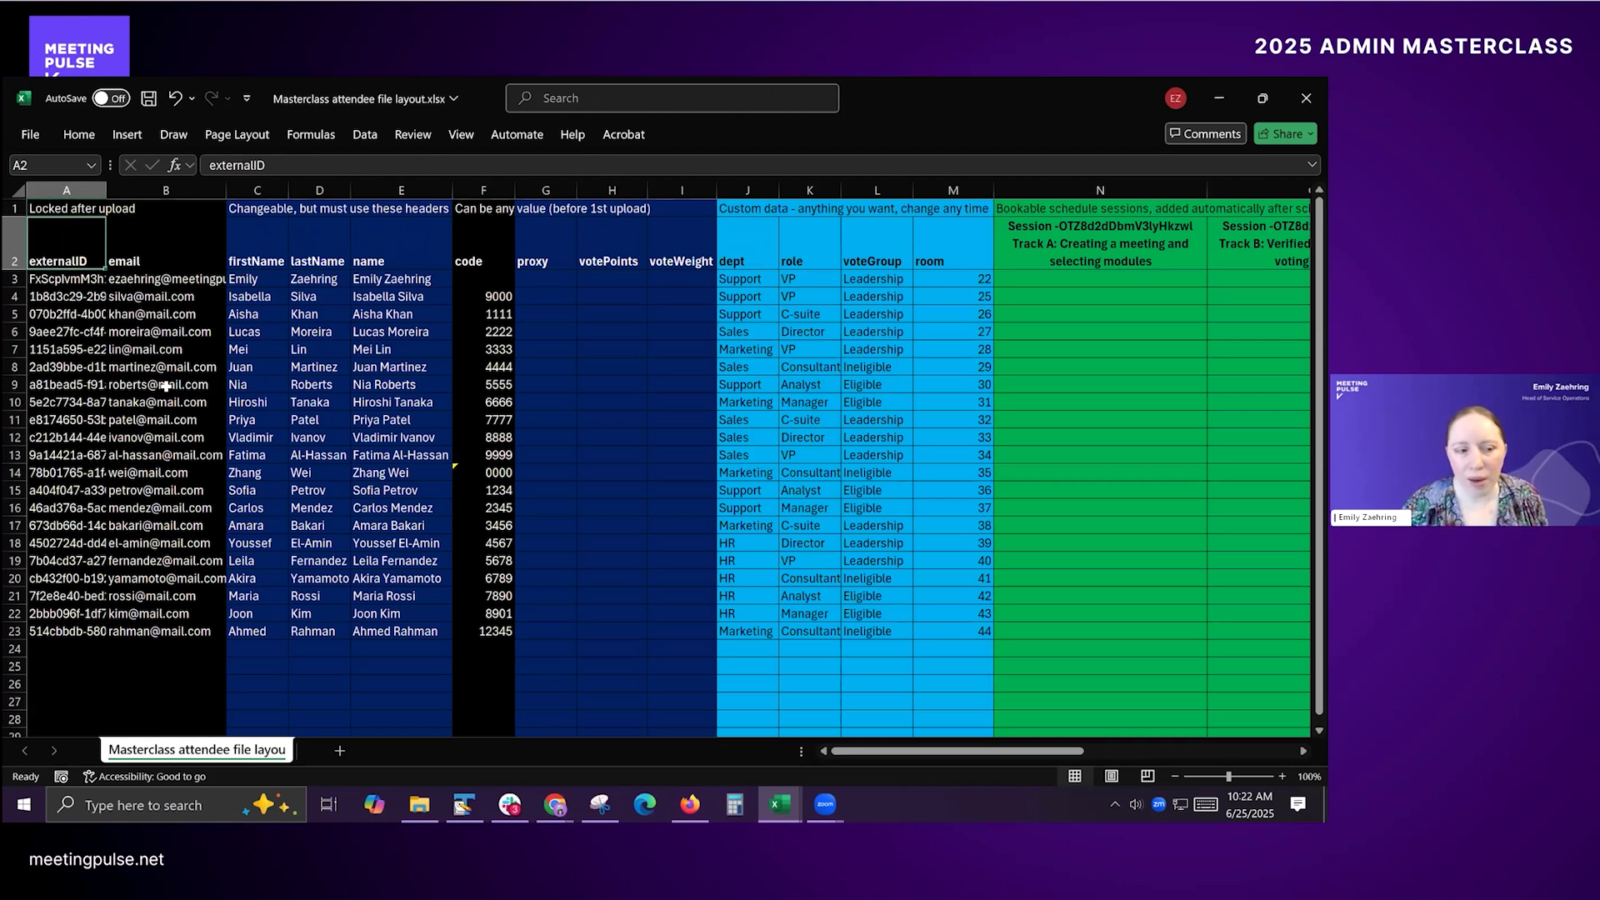
left_click(137, 315)
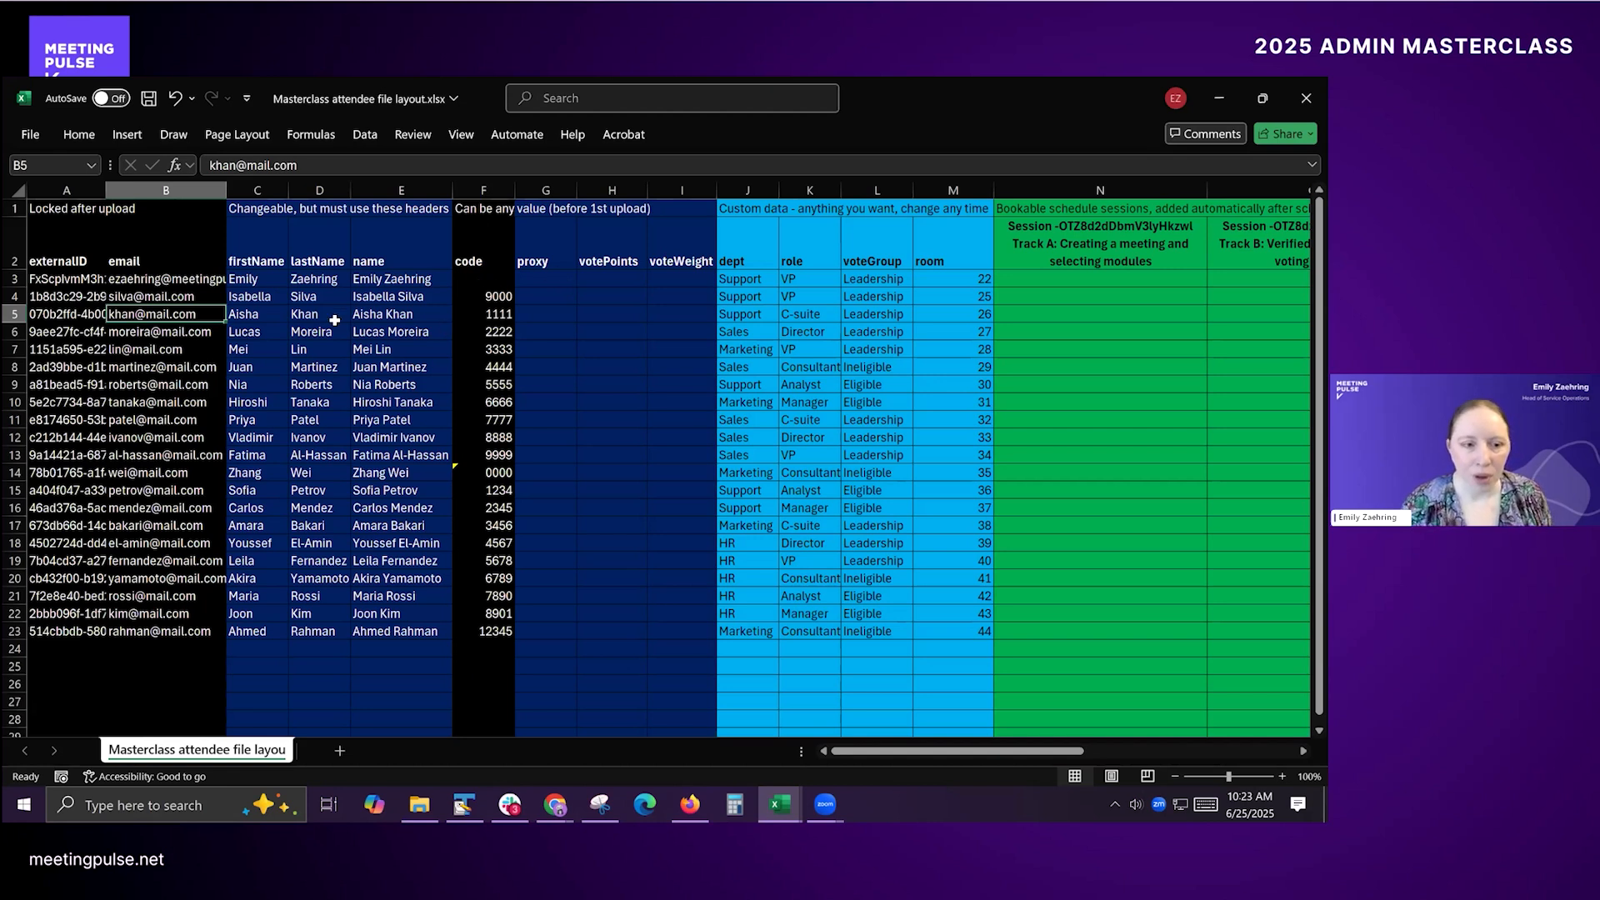
Step: Examine the changeable columns with fixed headers: firstName, lastName and name, plus proxy, votePoints and voteWeight
left_click(266, 252)
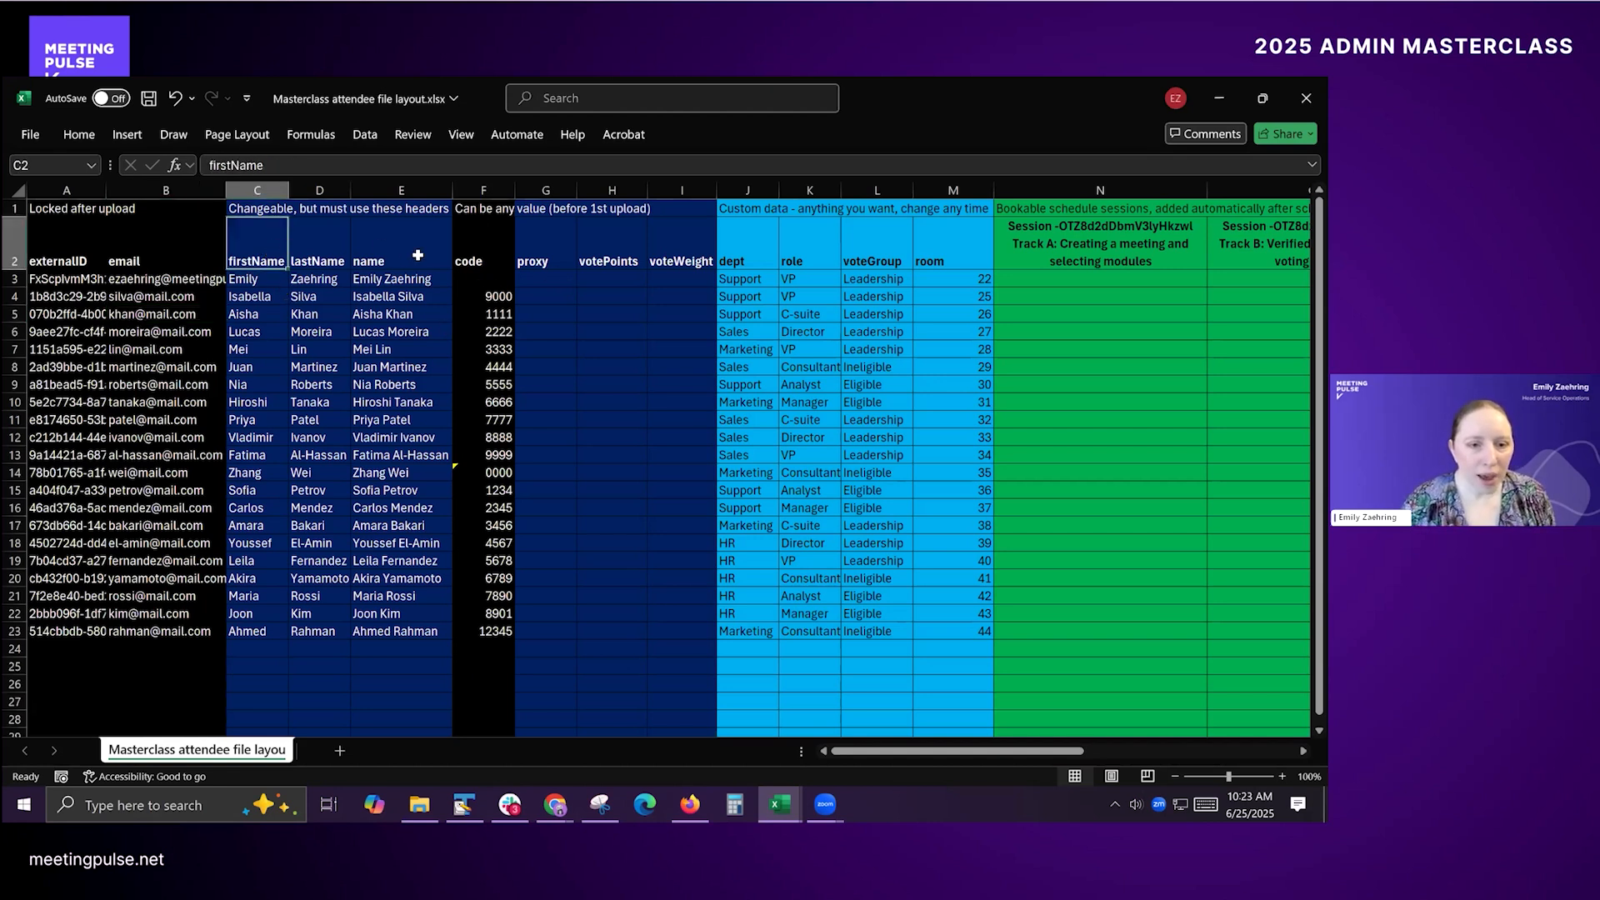
left_click_drag(257, 190, 408, 188)
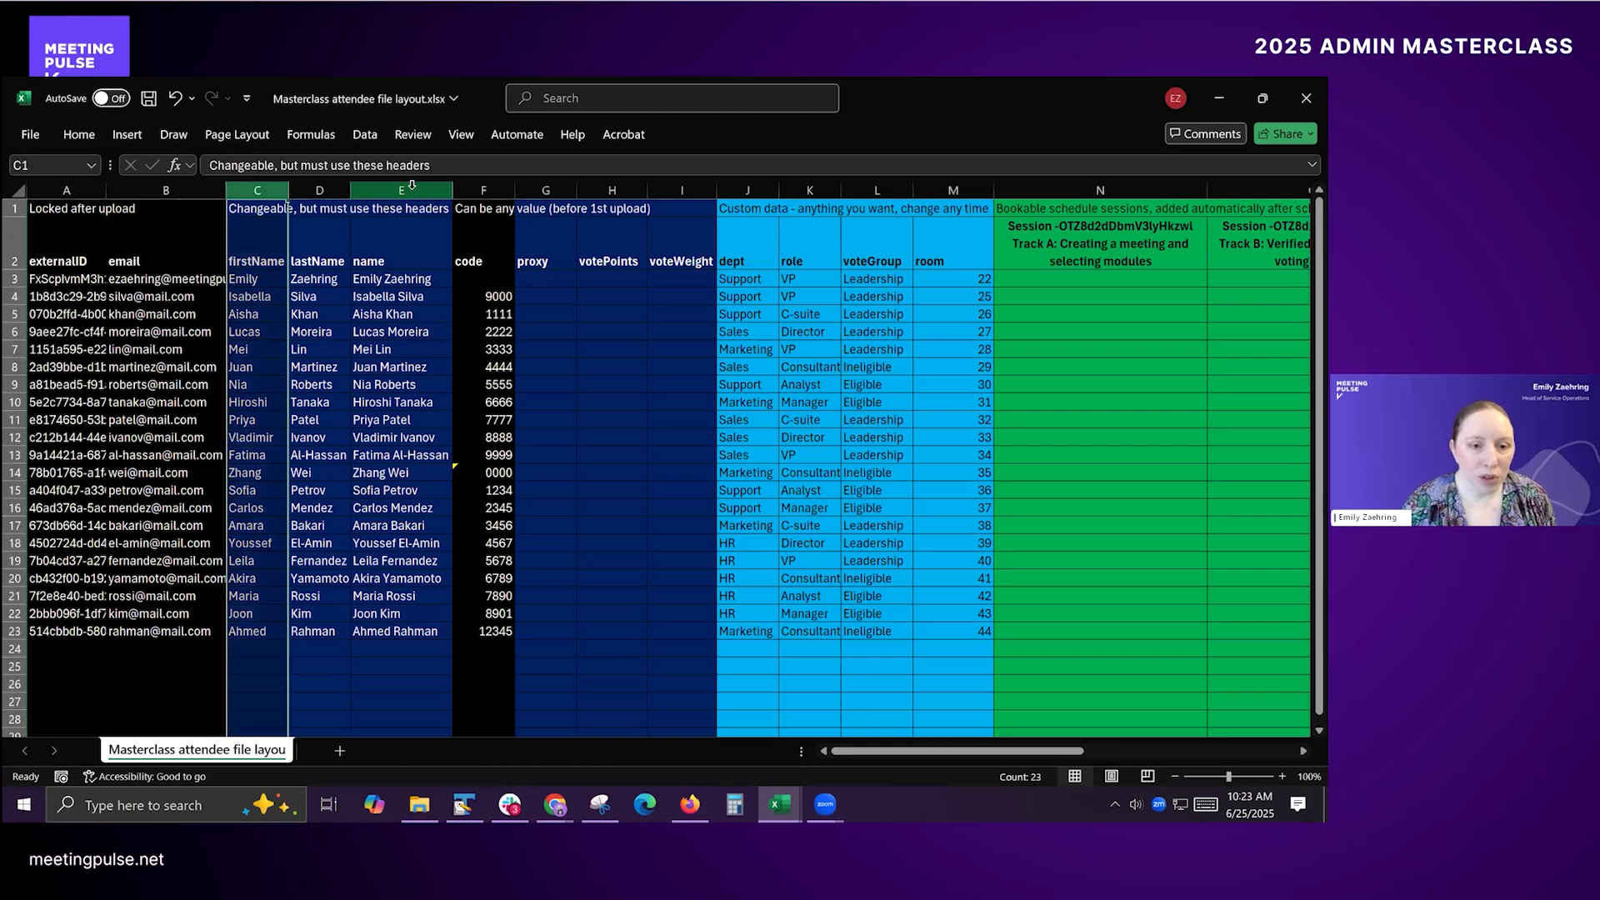
left_click(540, 185, "ctrl")
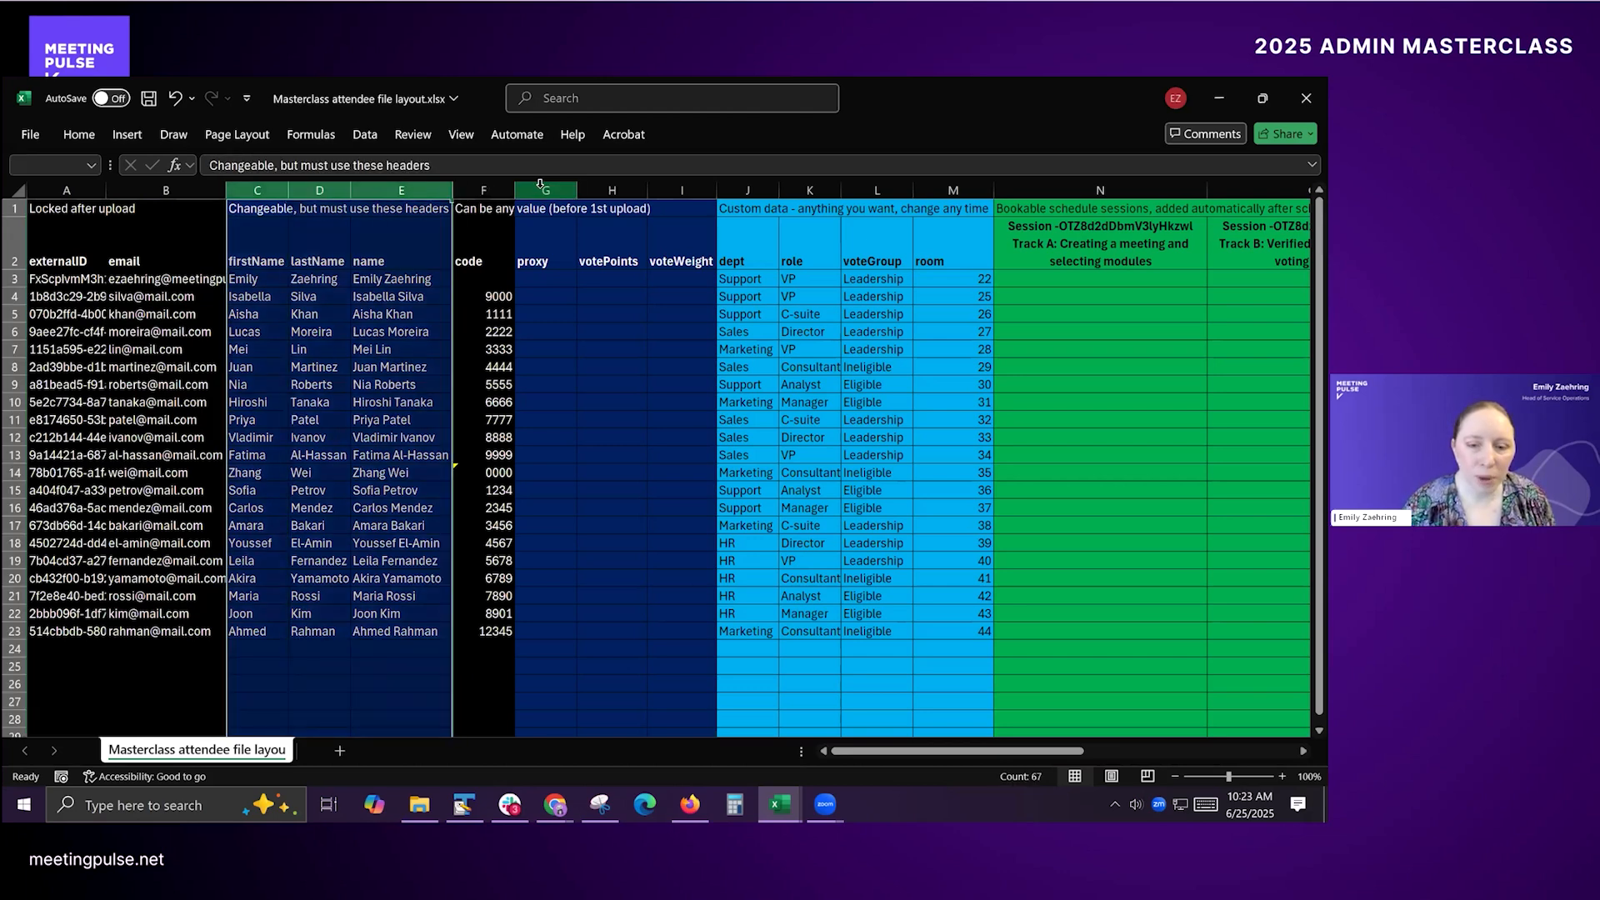
left_click_drag(540, 185, 688, 185)
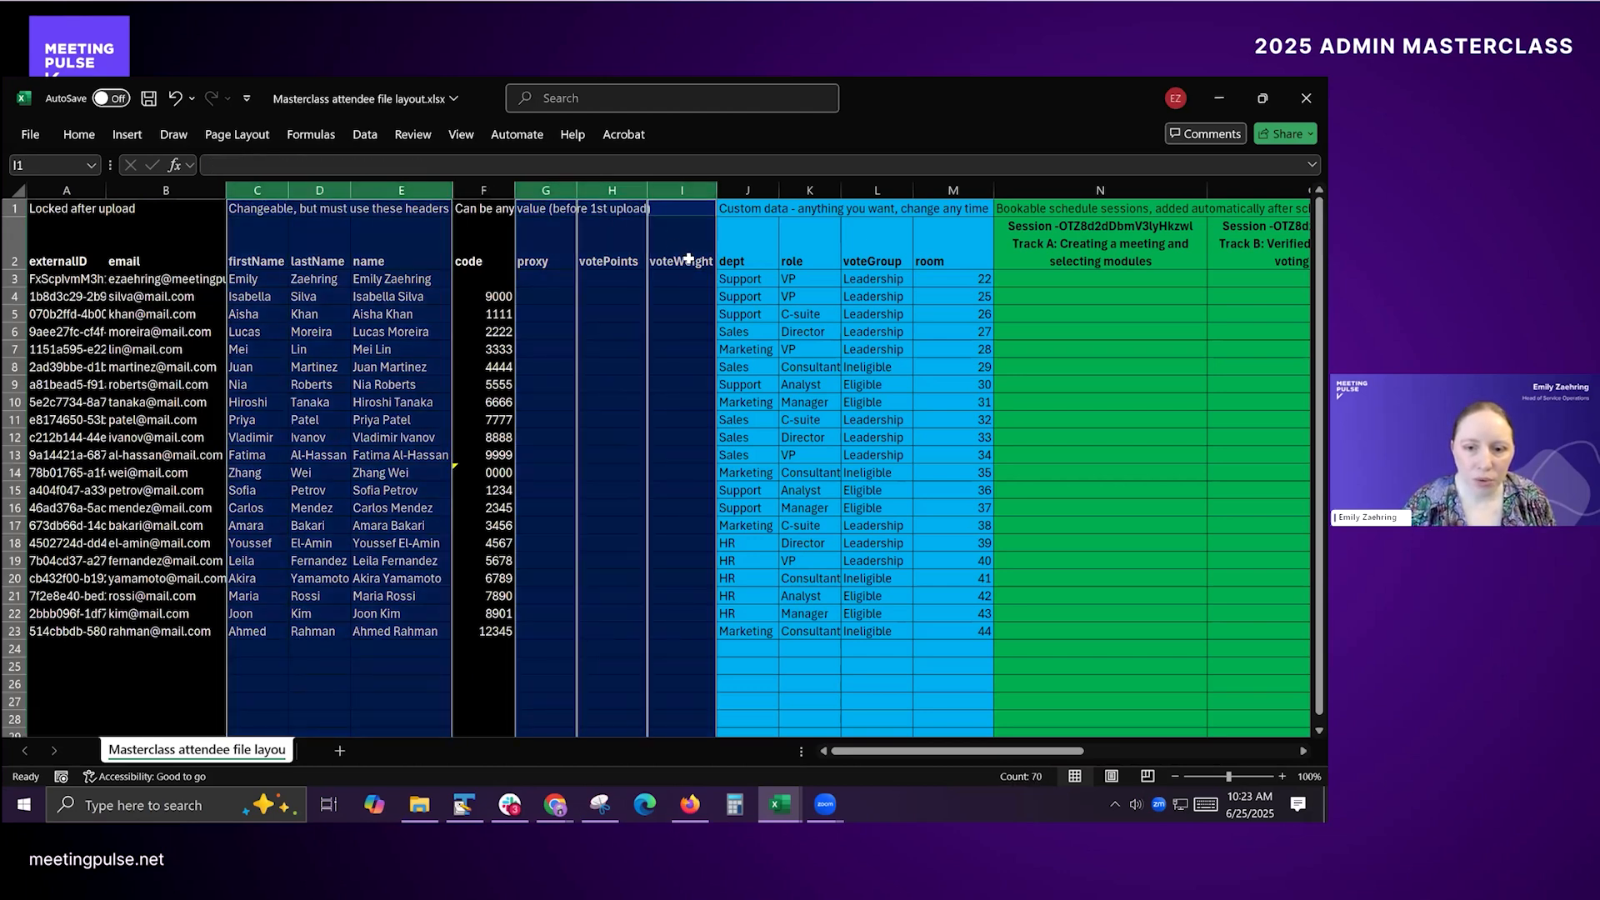
left_click(689, 259)
left_click(273, 247)
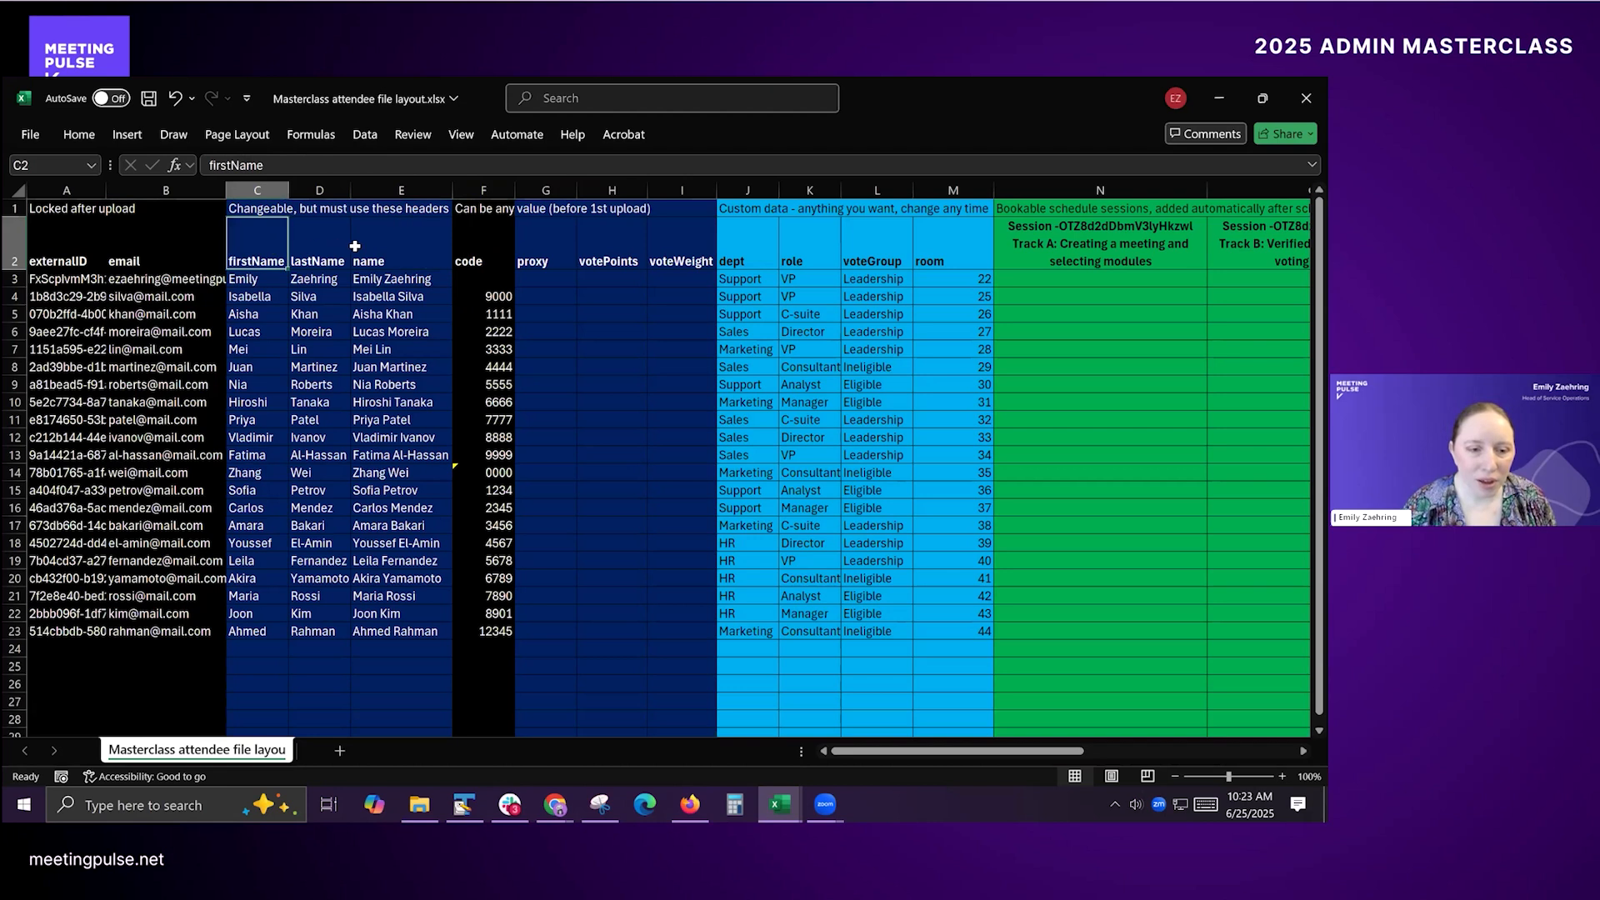
left_click(382, 250)
left_click(310, 249)
left_click(263, 256)
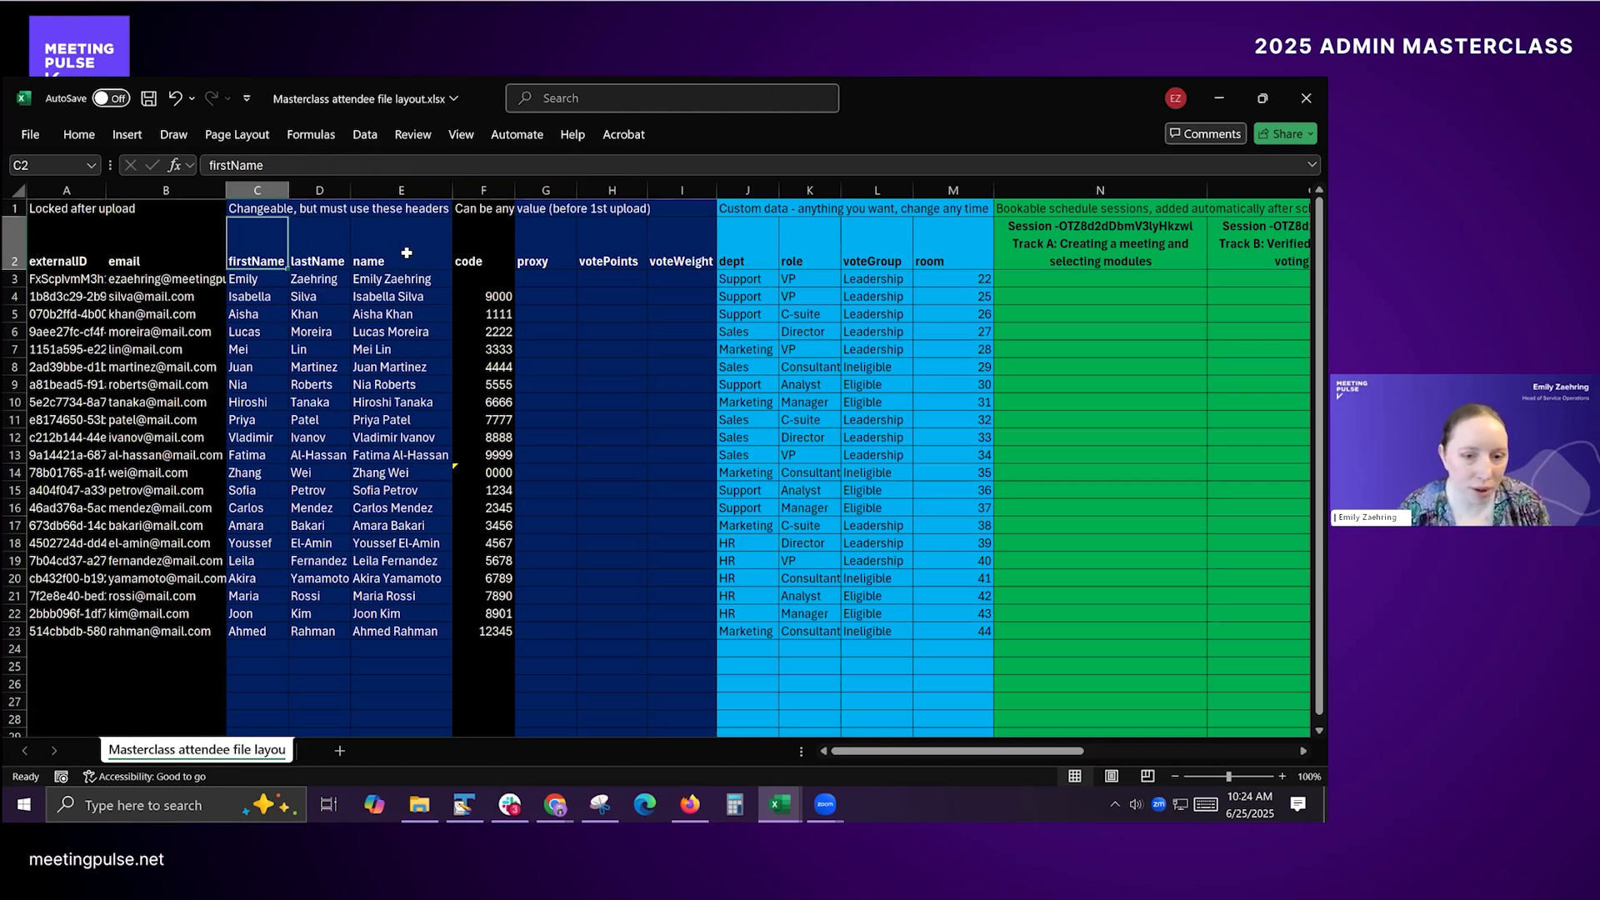
Step: In the proxy column, enter the access code of the attendee in row 11 for the attendee in row 10
left_click(554, 252)
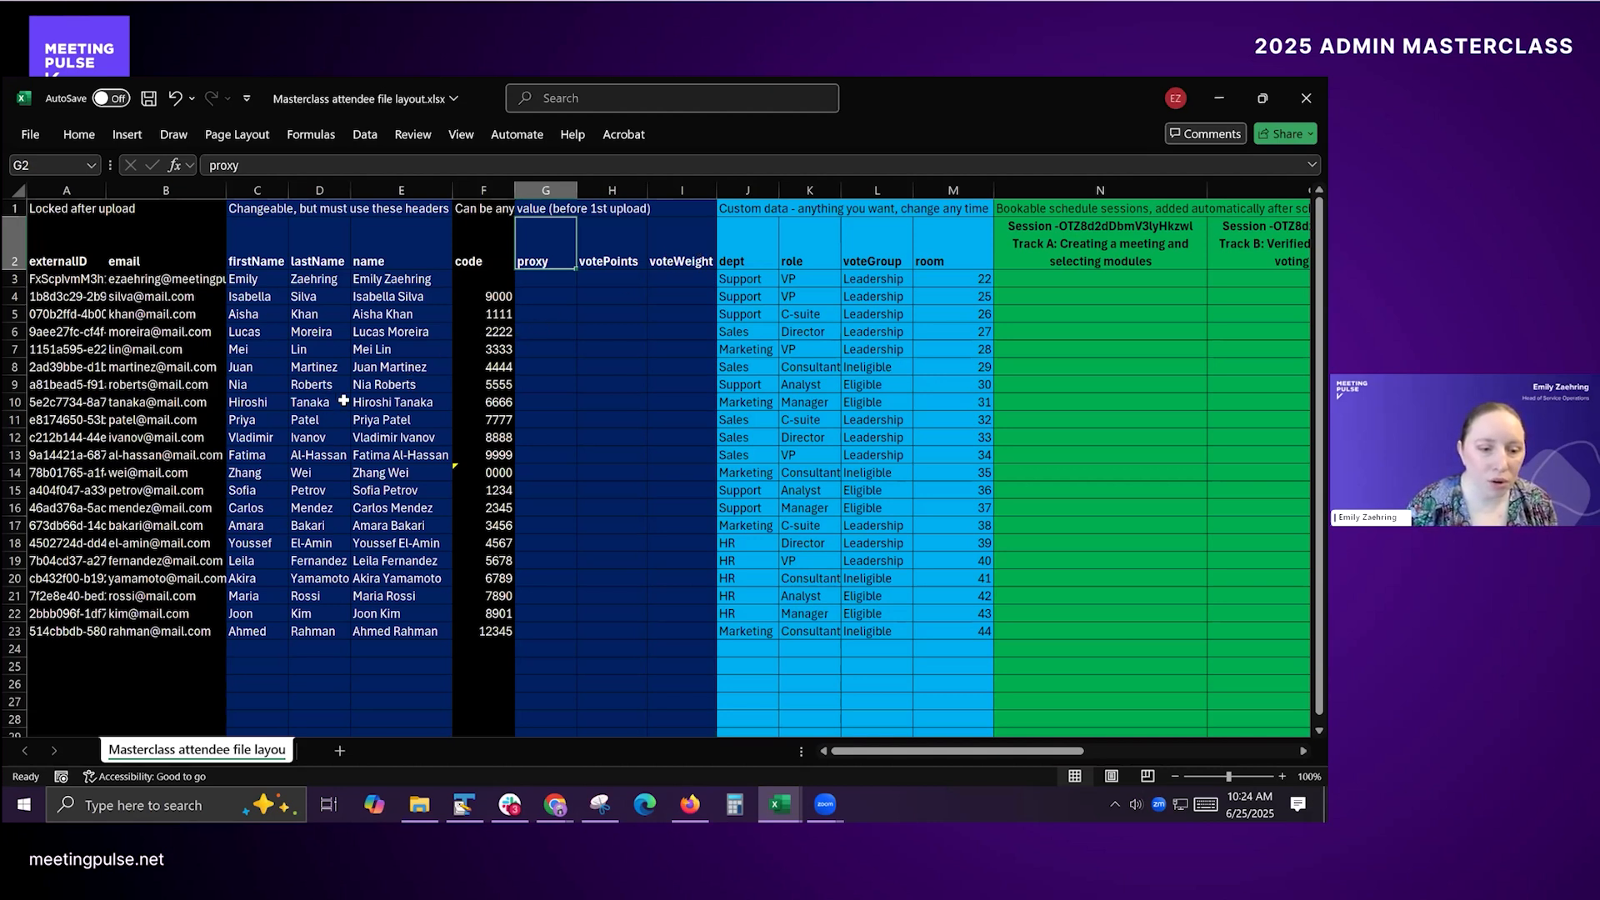
left_click(391, 399)
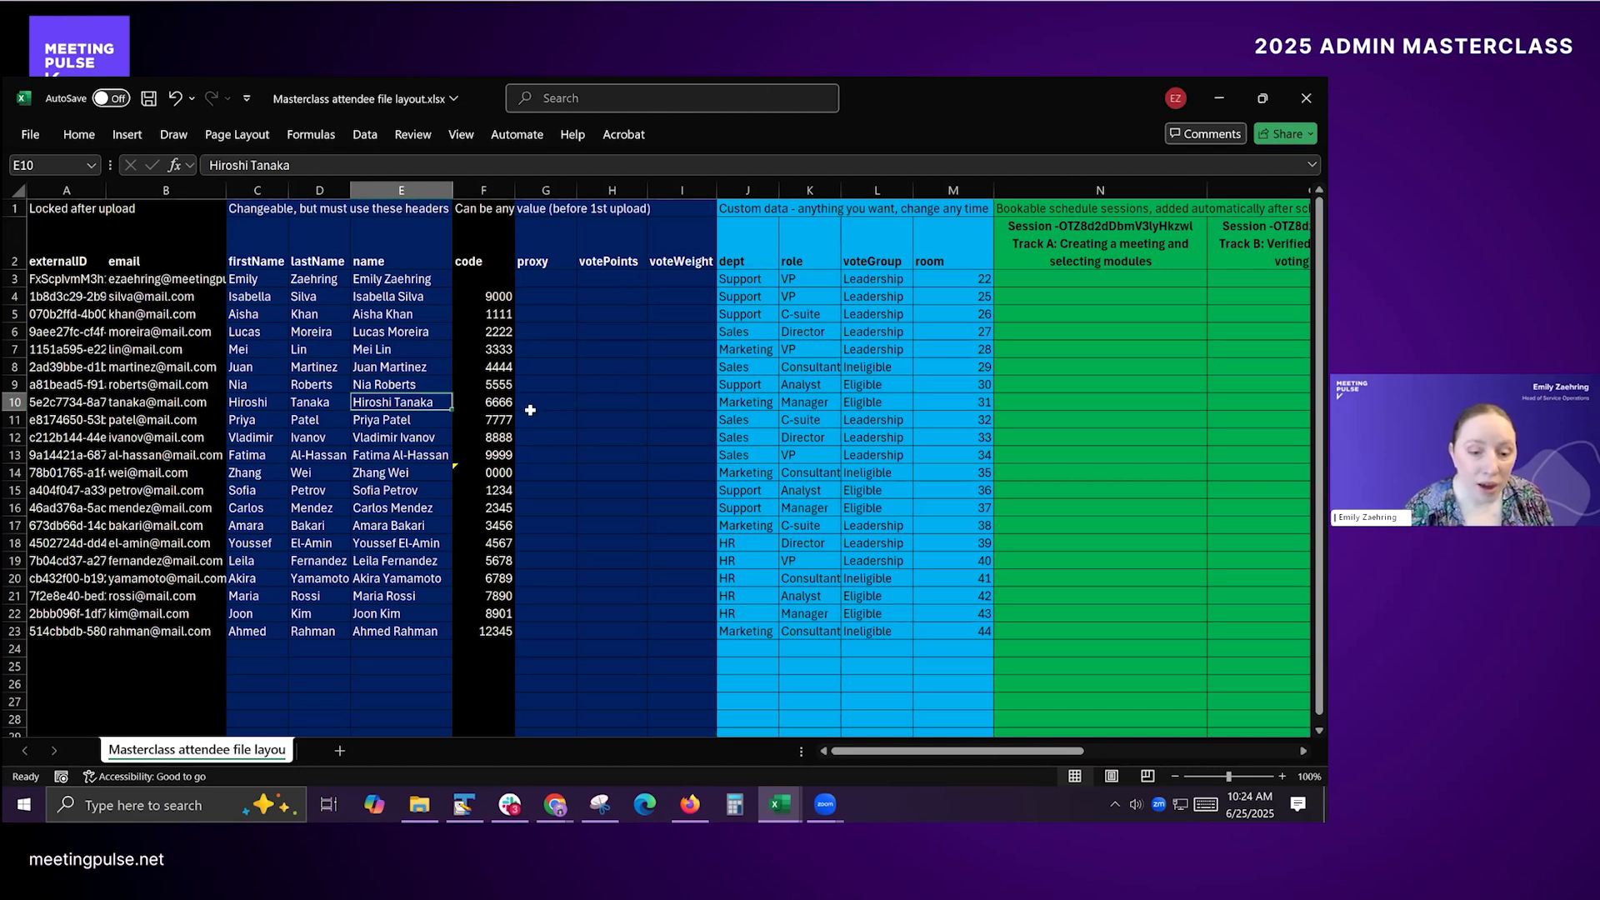
left_click(404, 422)
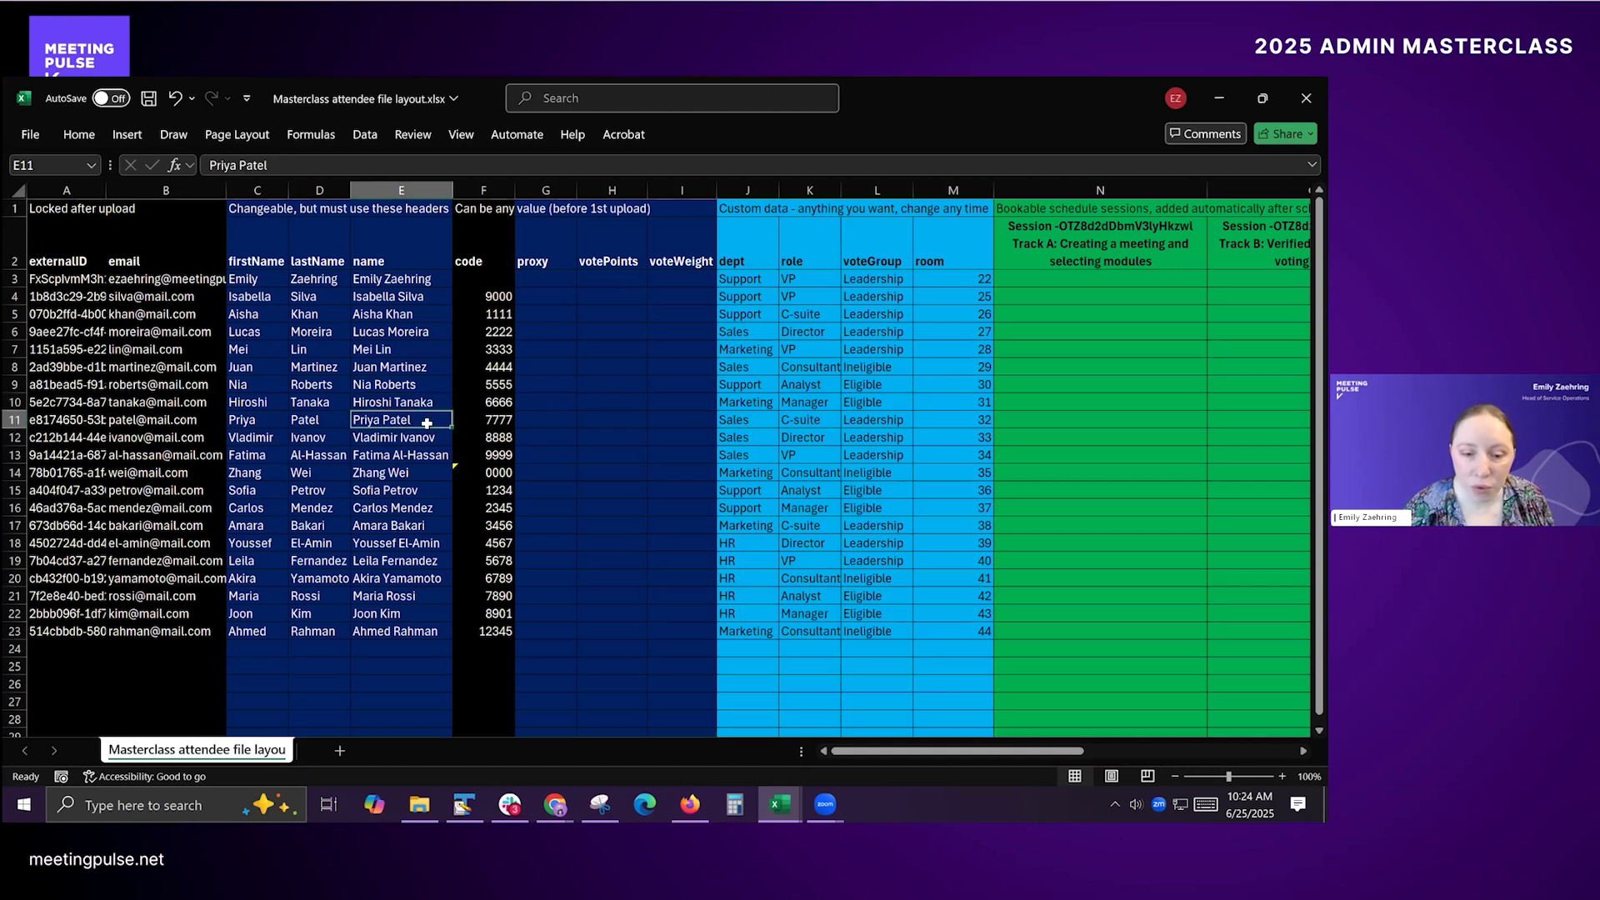
left_click(401, 402)
left_click(397, 421)
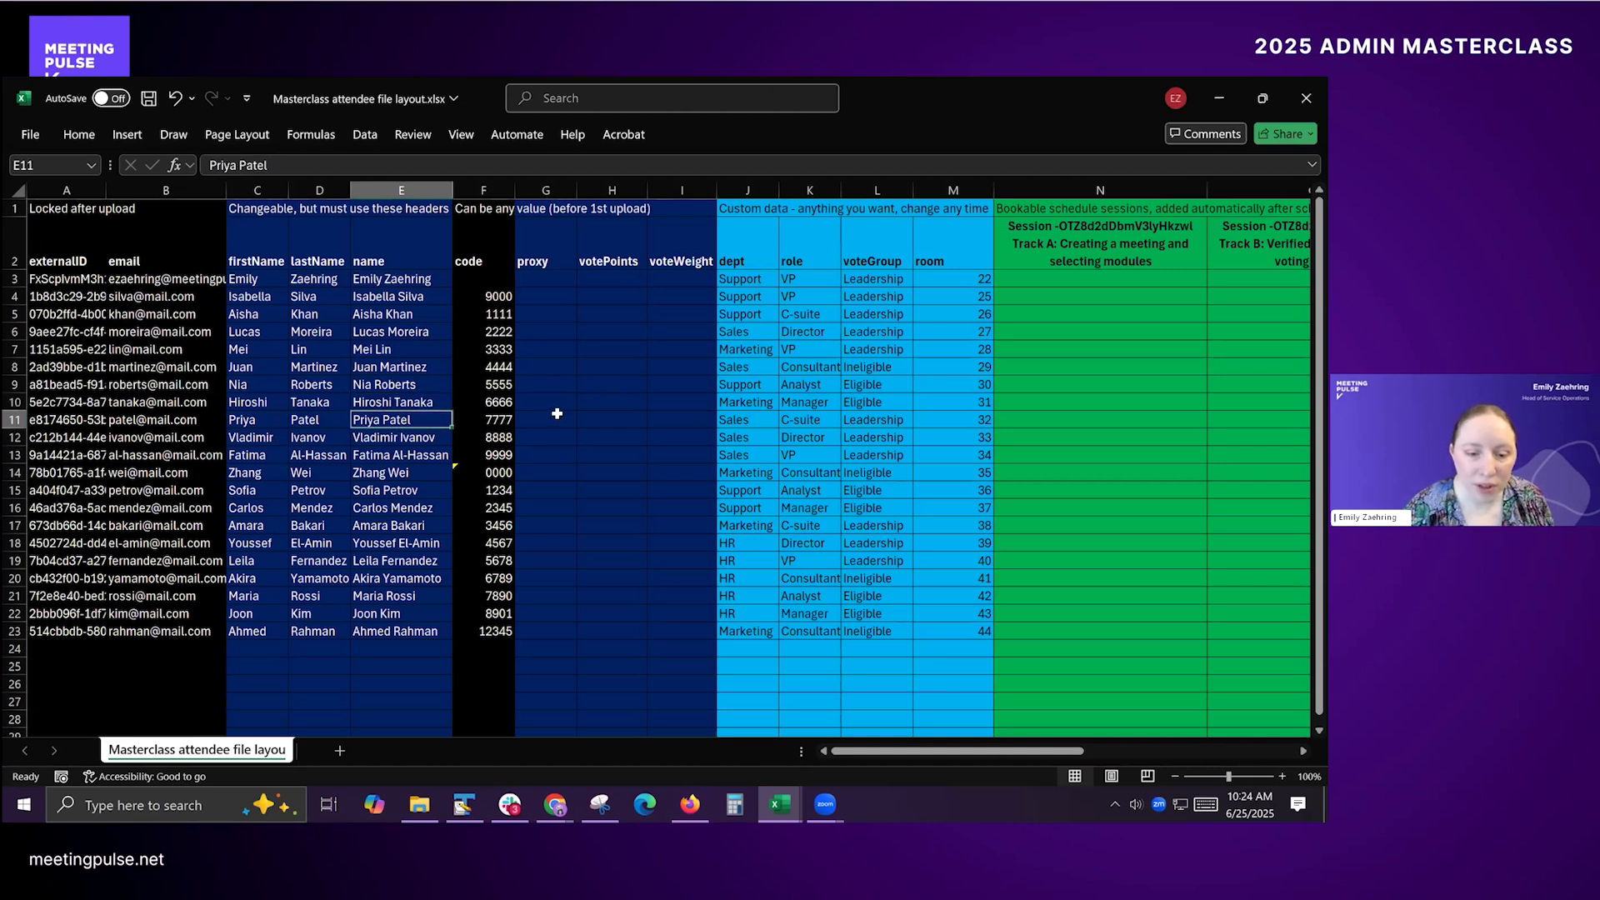
left_click(554, 401)
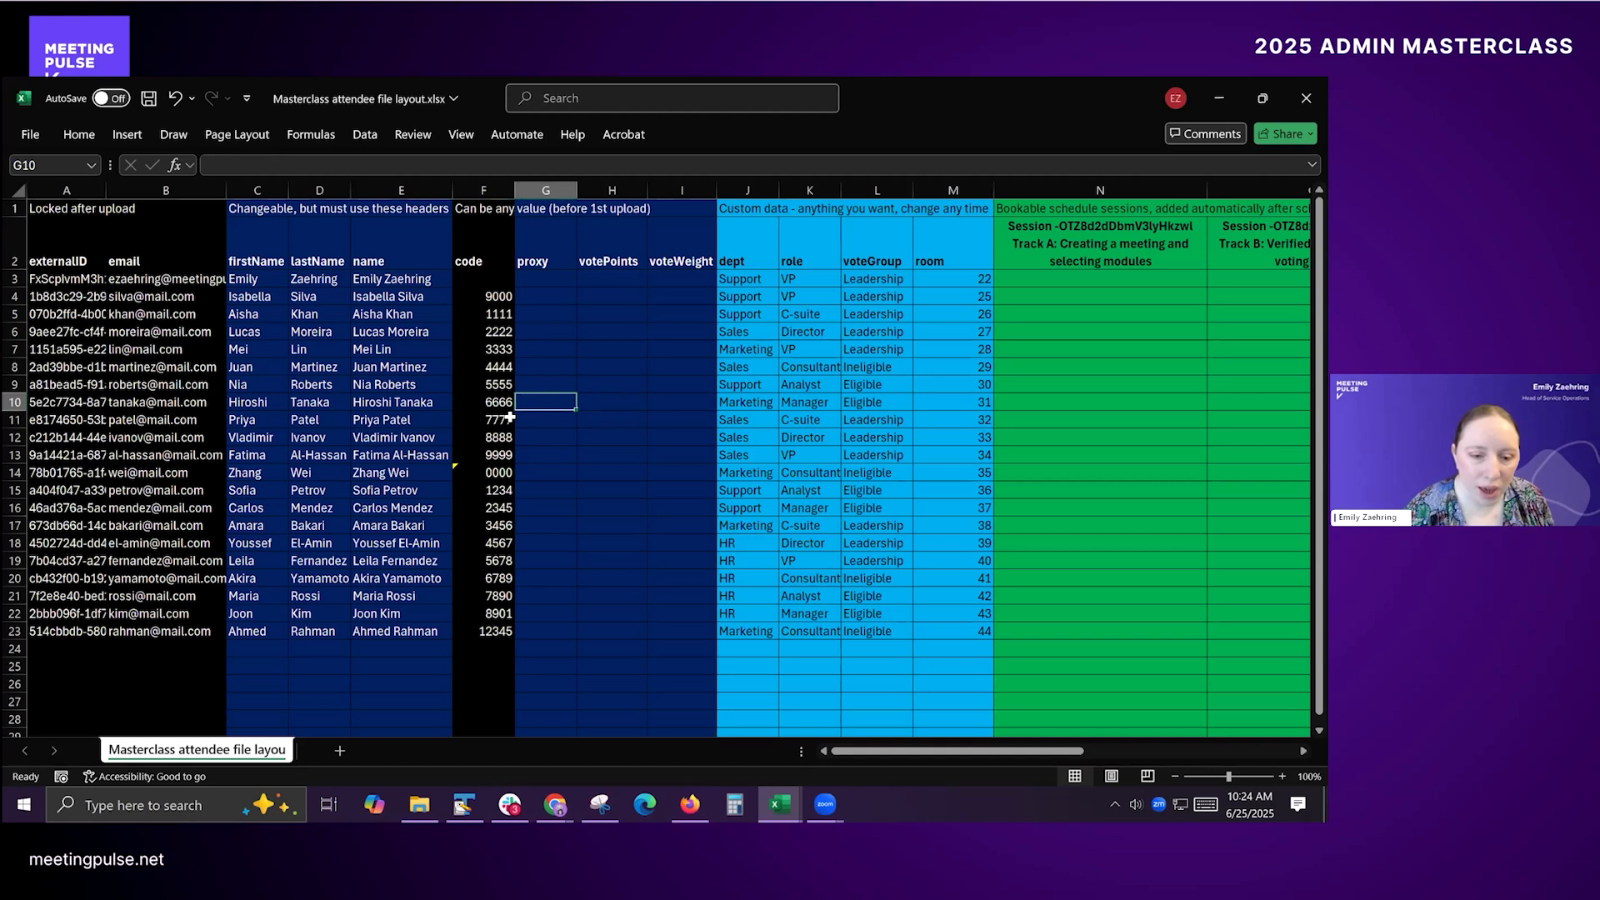
type("7777")
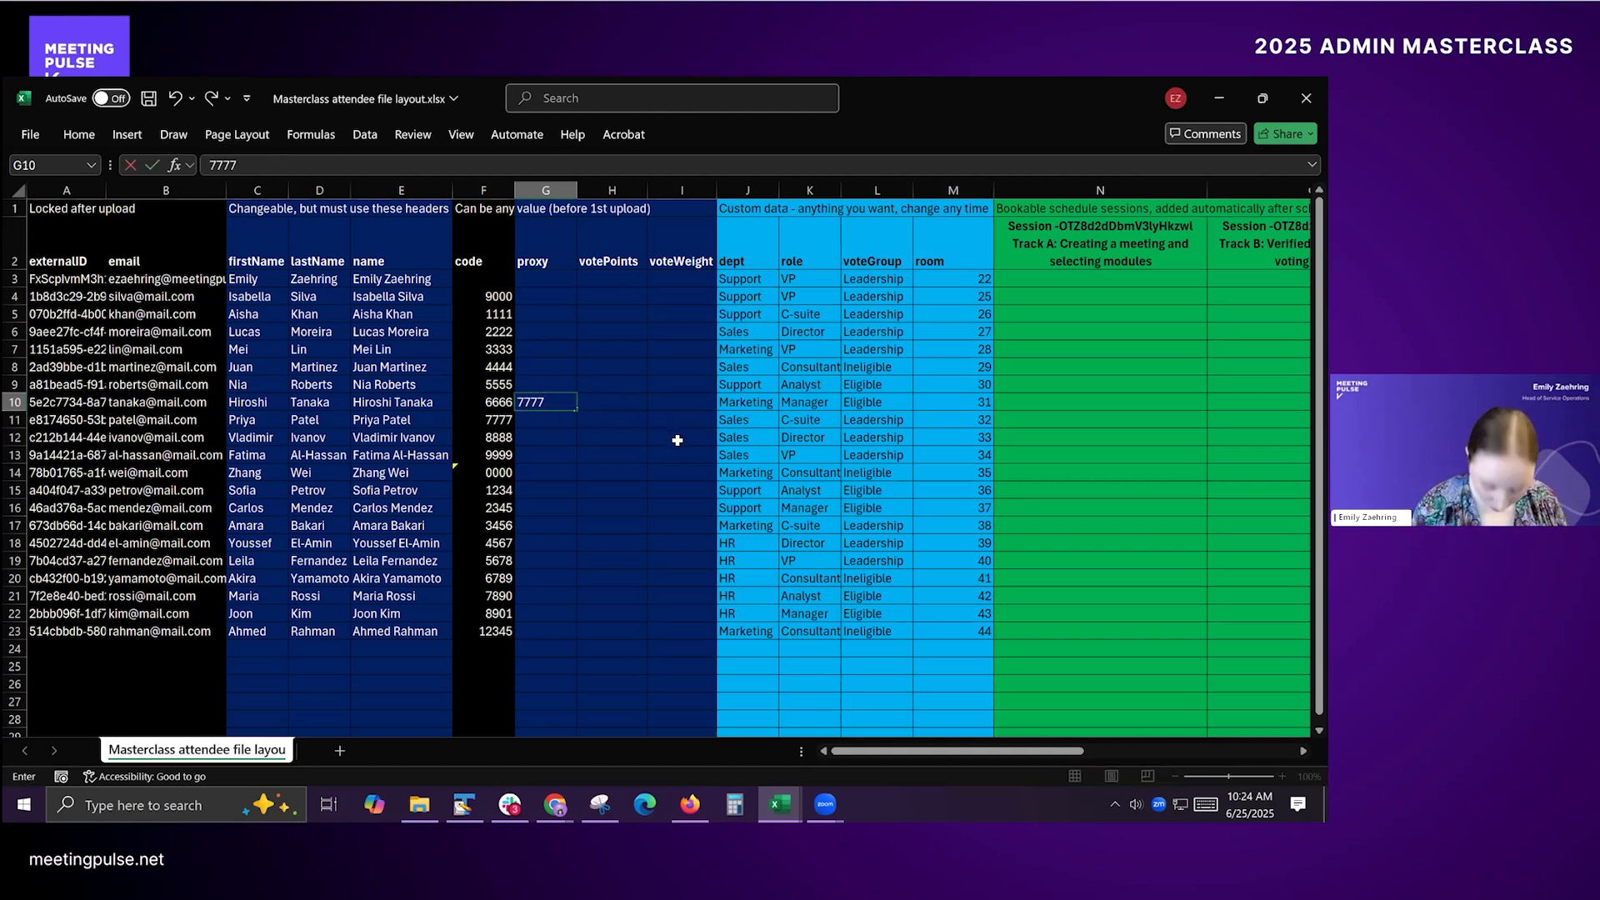
key("Return")
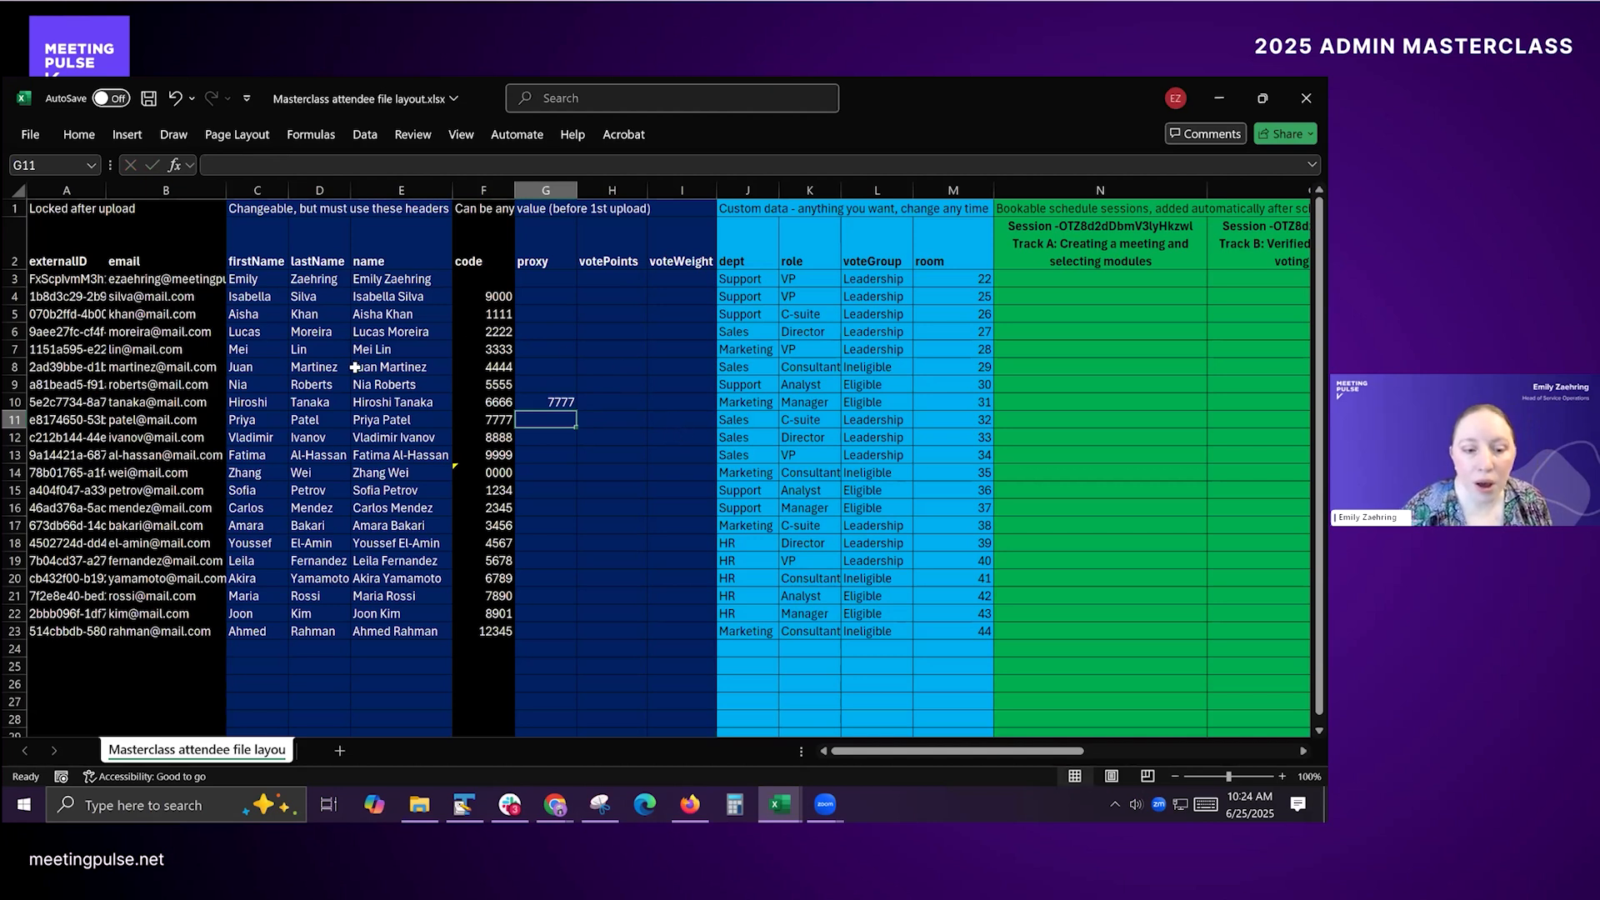
left_click(377, 421)
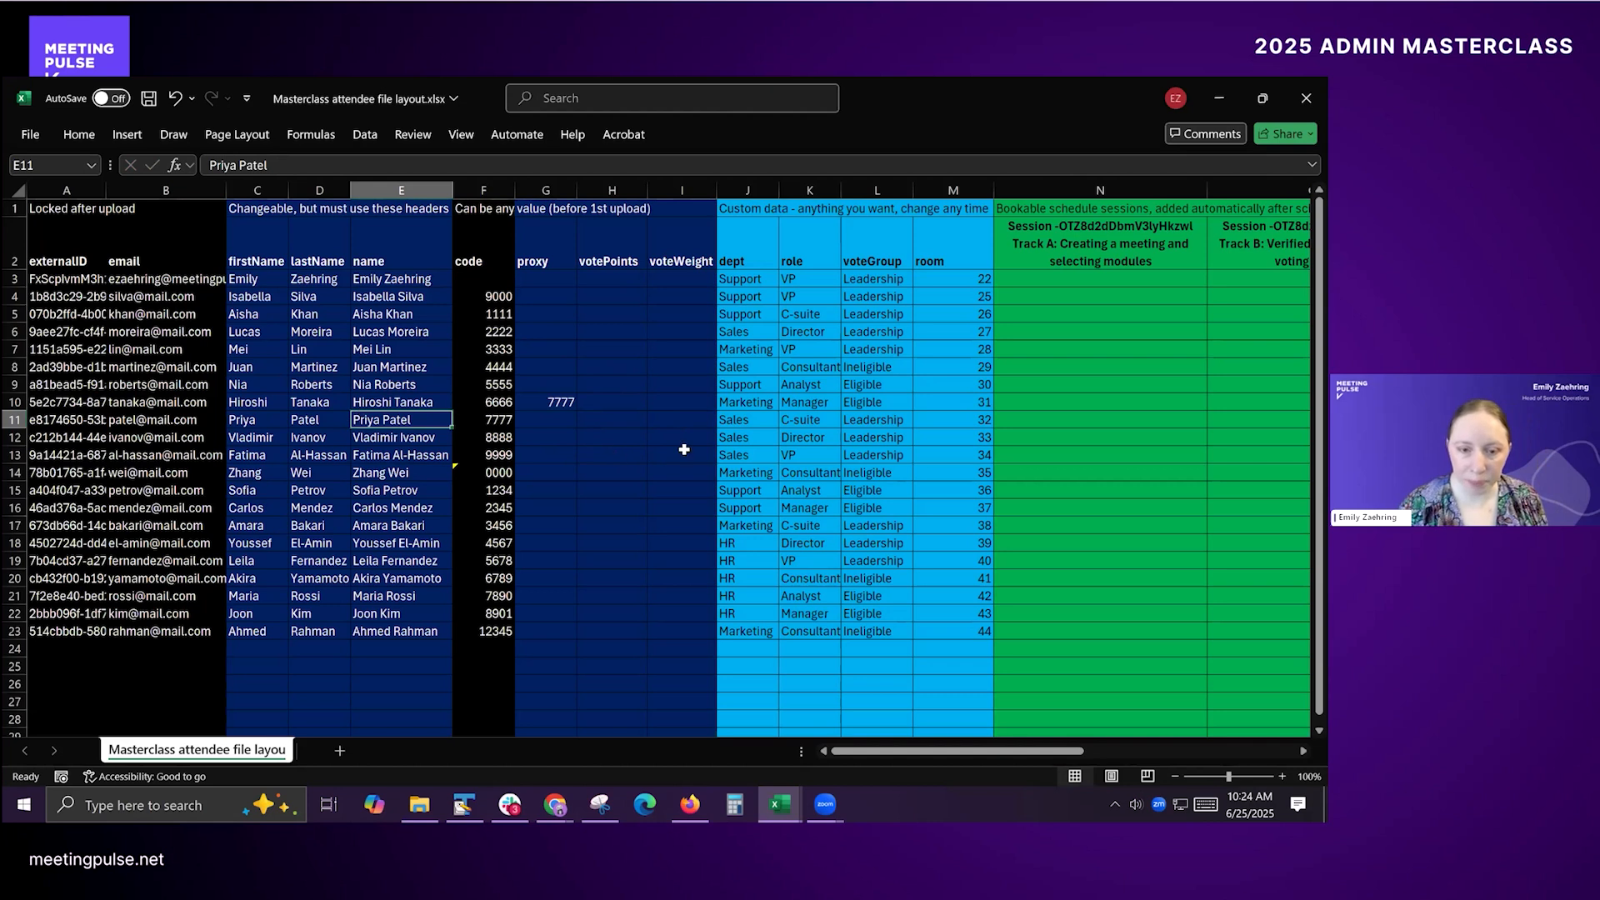
left_click(610, 223)
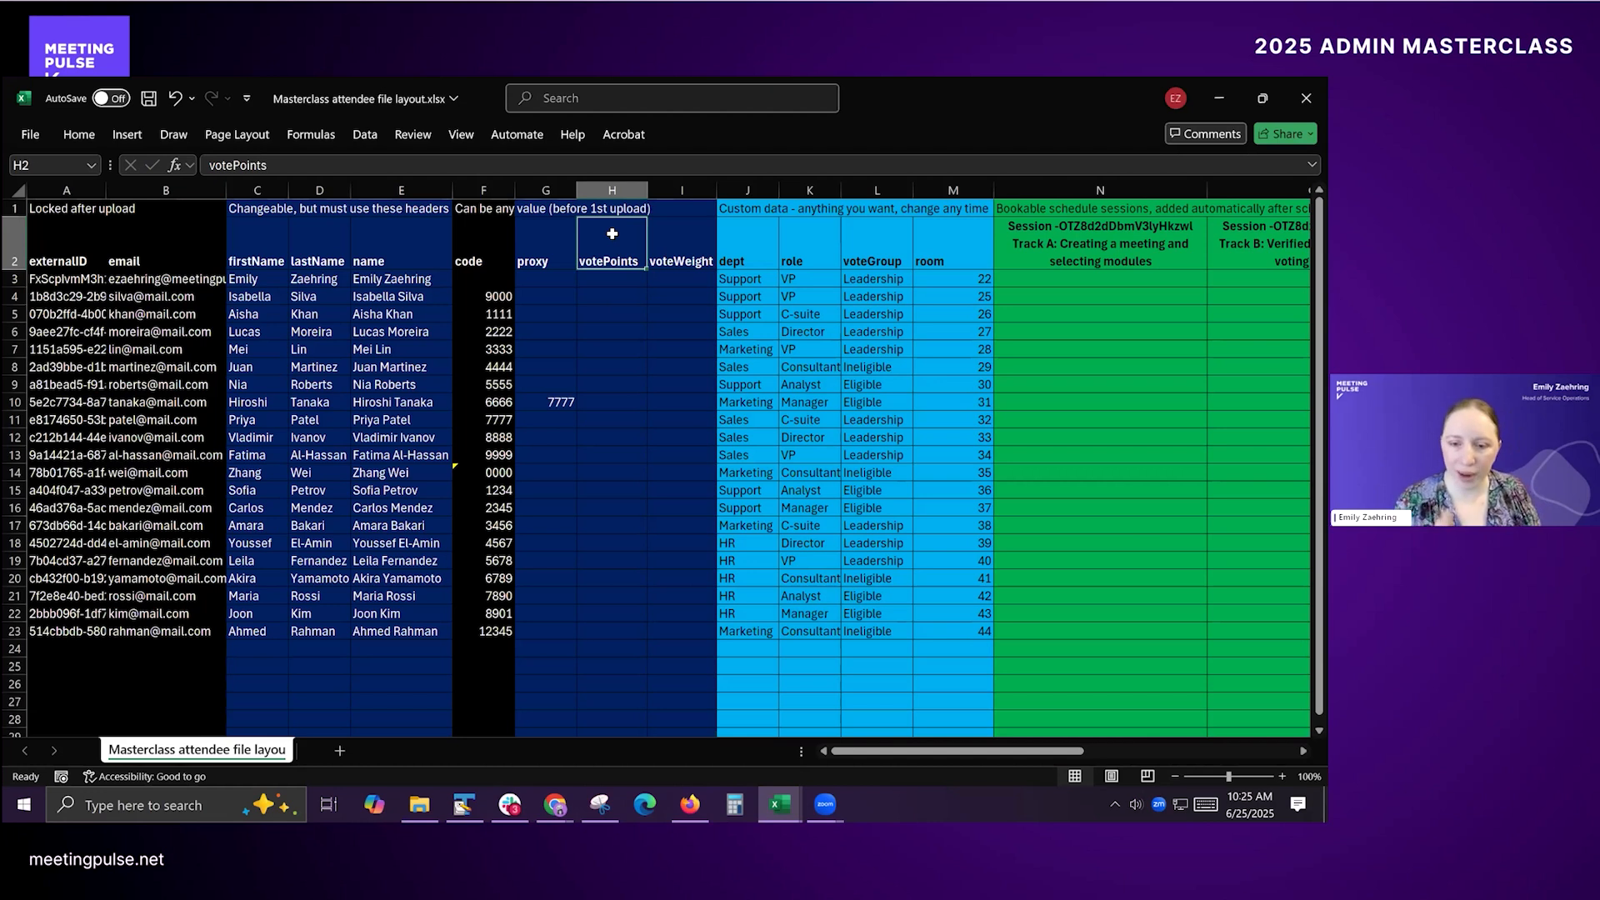
Step: Examine the voteWeight column and the full run of required headers from externalID through voteWeight
key("Right")
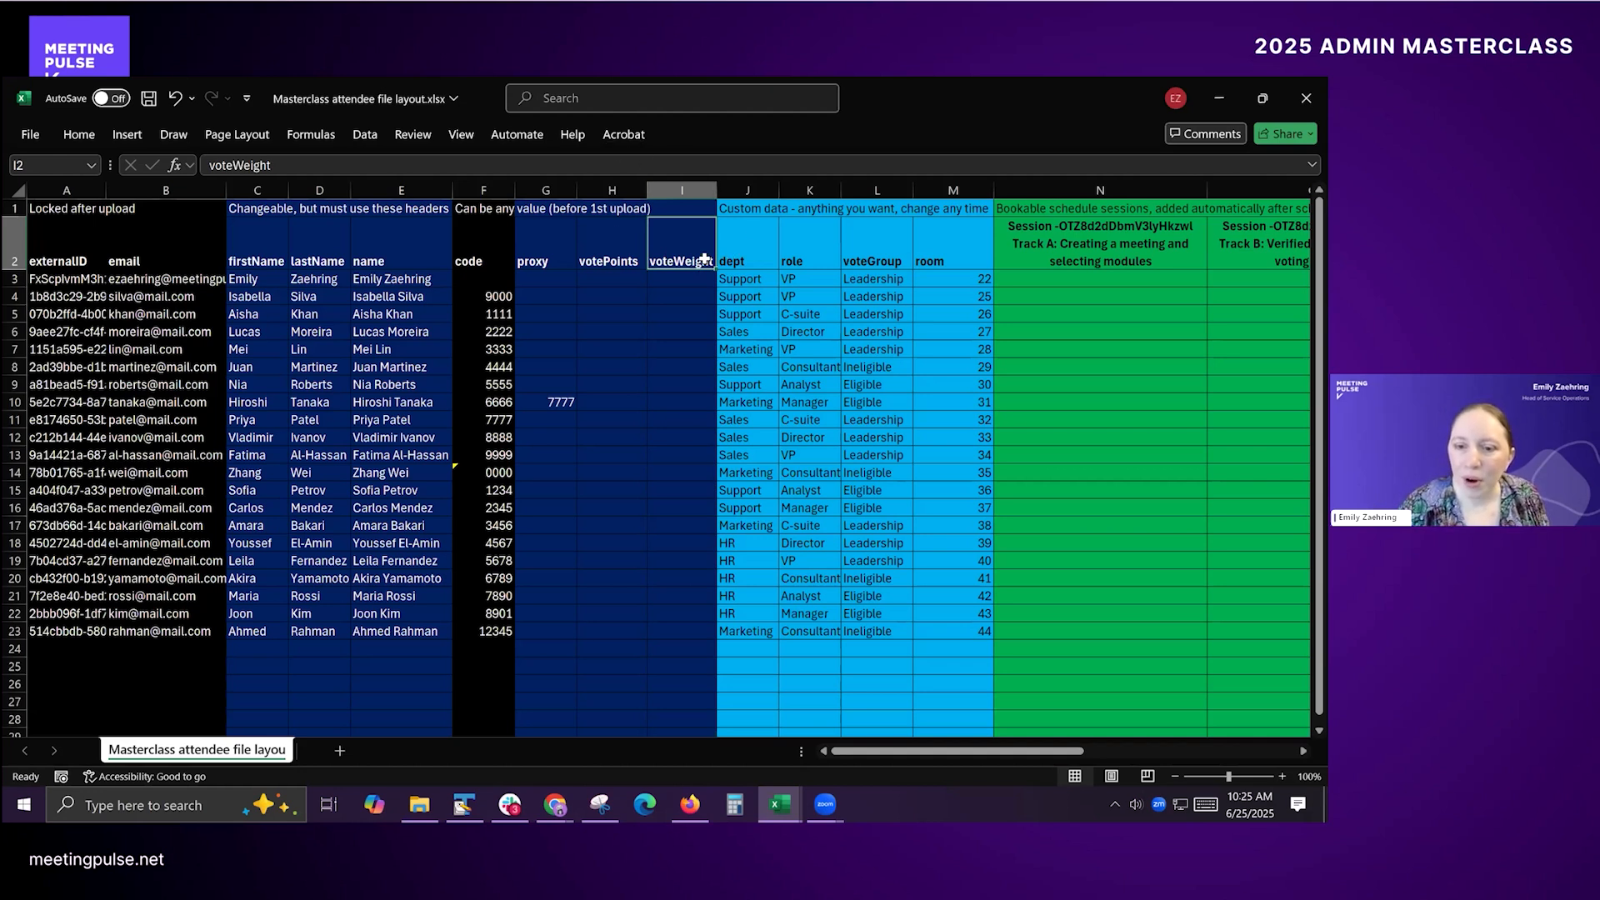
left_click(681, 190)
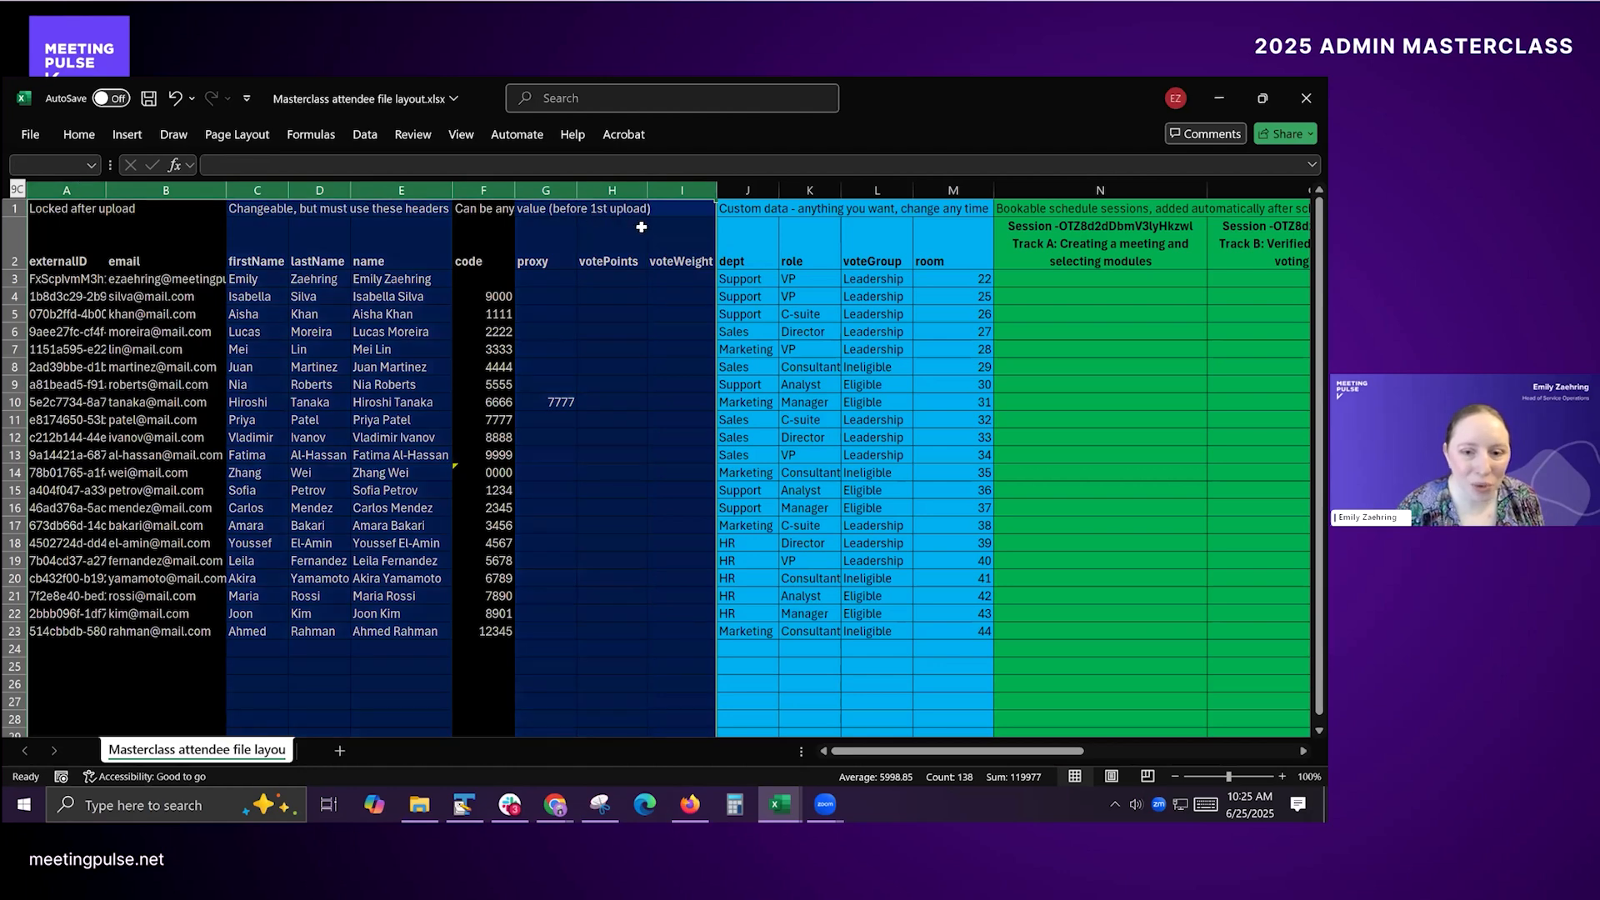
left_click(699, 236)
left_click(67, 245, "shift")
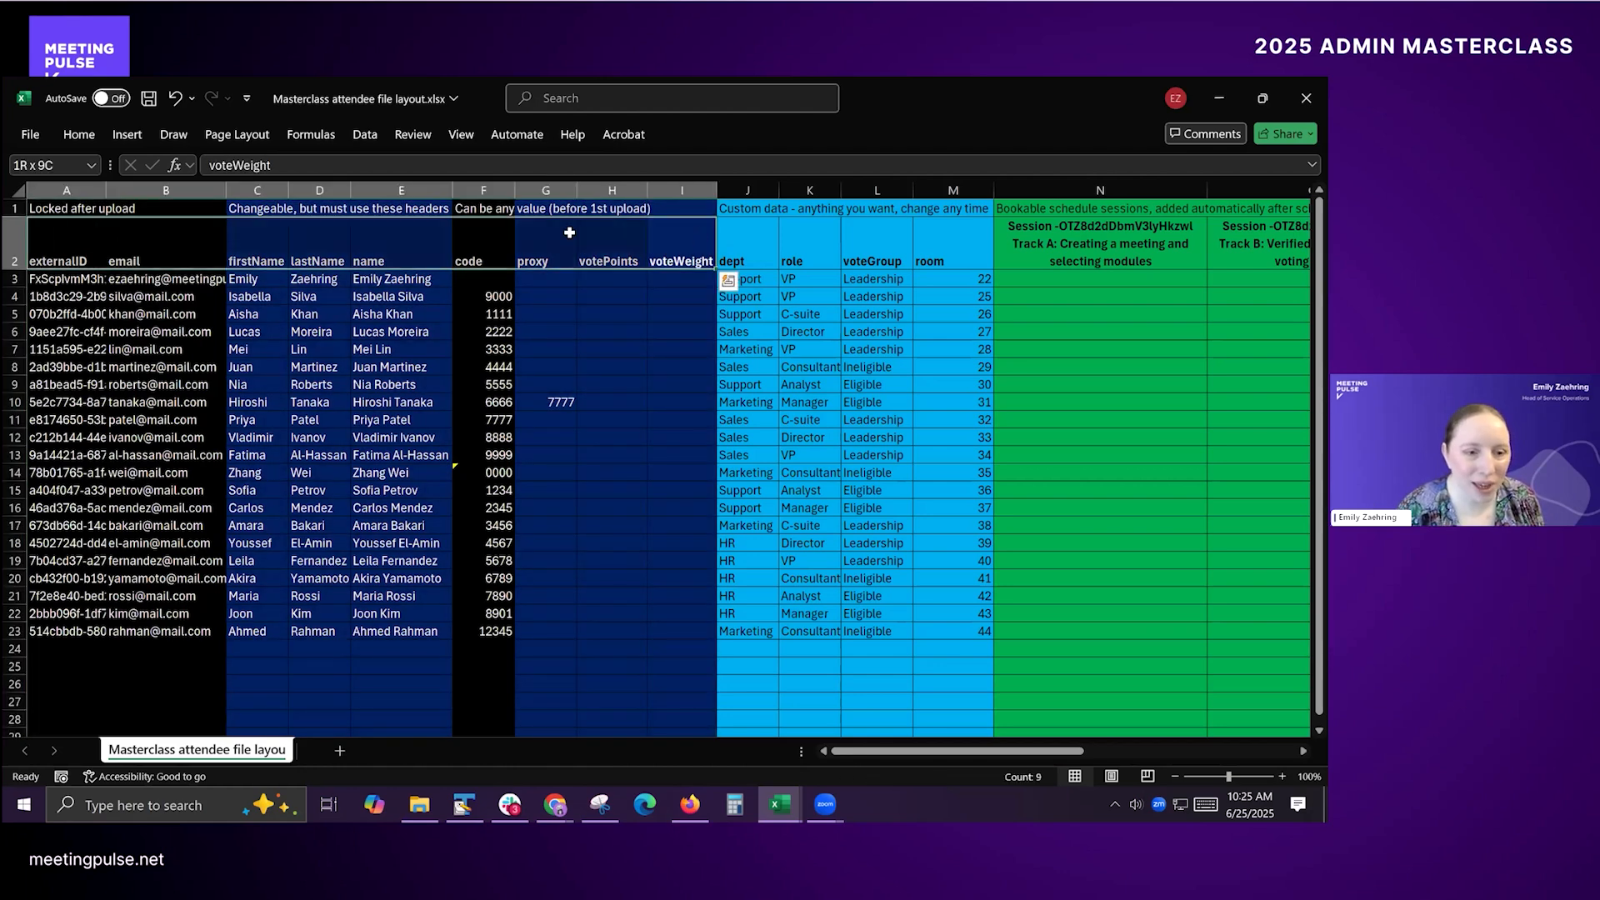
left_click(667, 250)
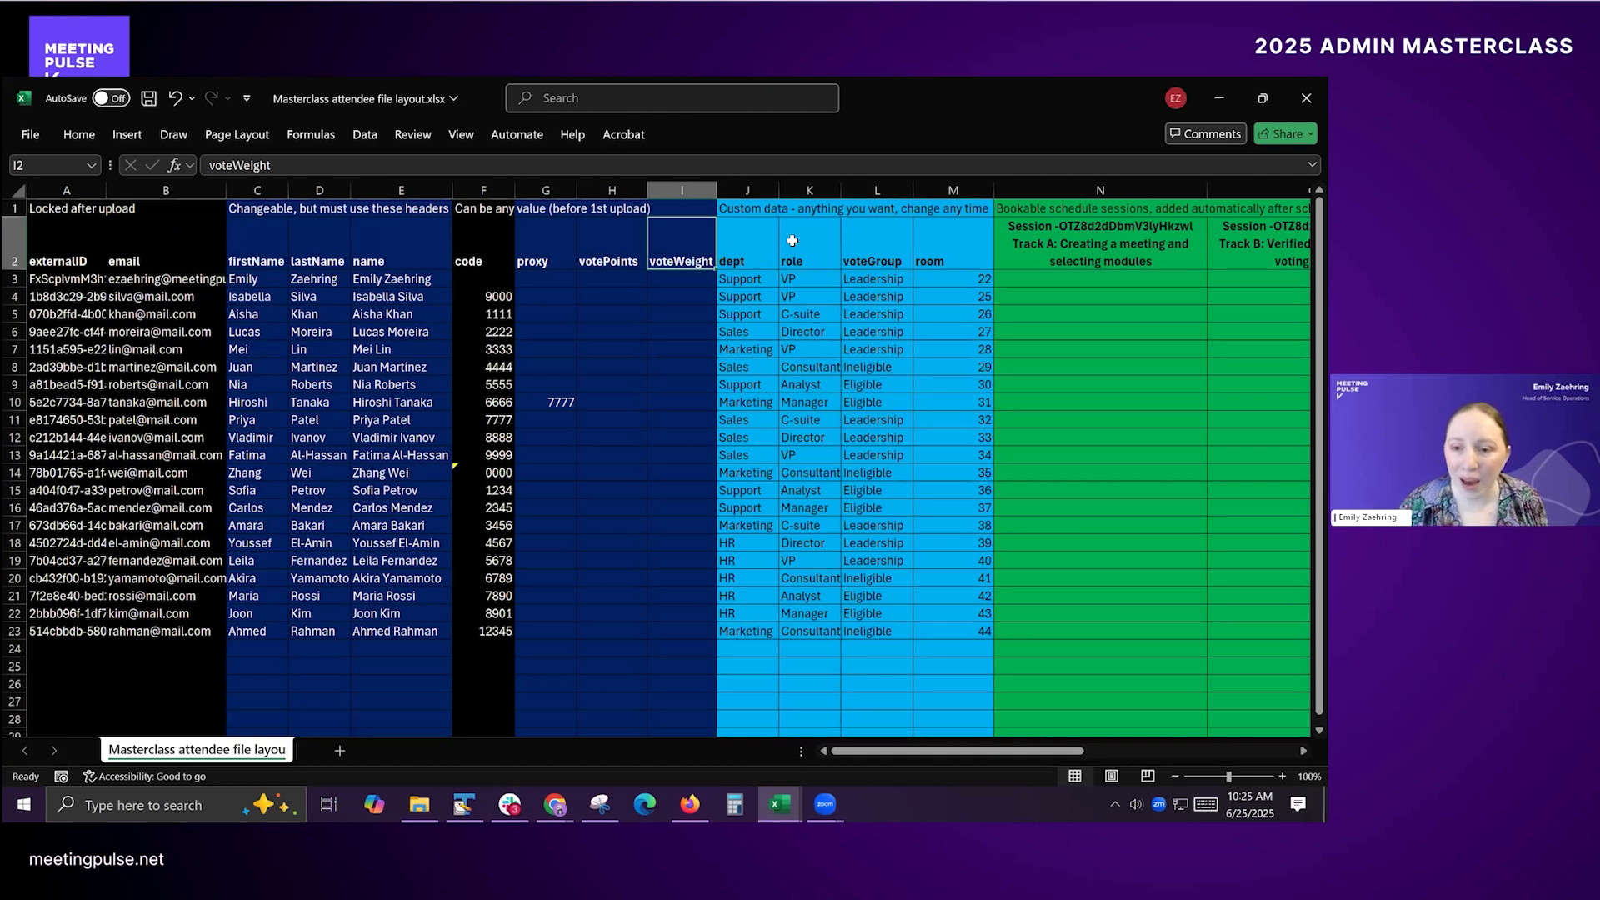
Step: Examine the custom data note and its freely named headers, including dept and voteGroup
left_click(739, 214)
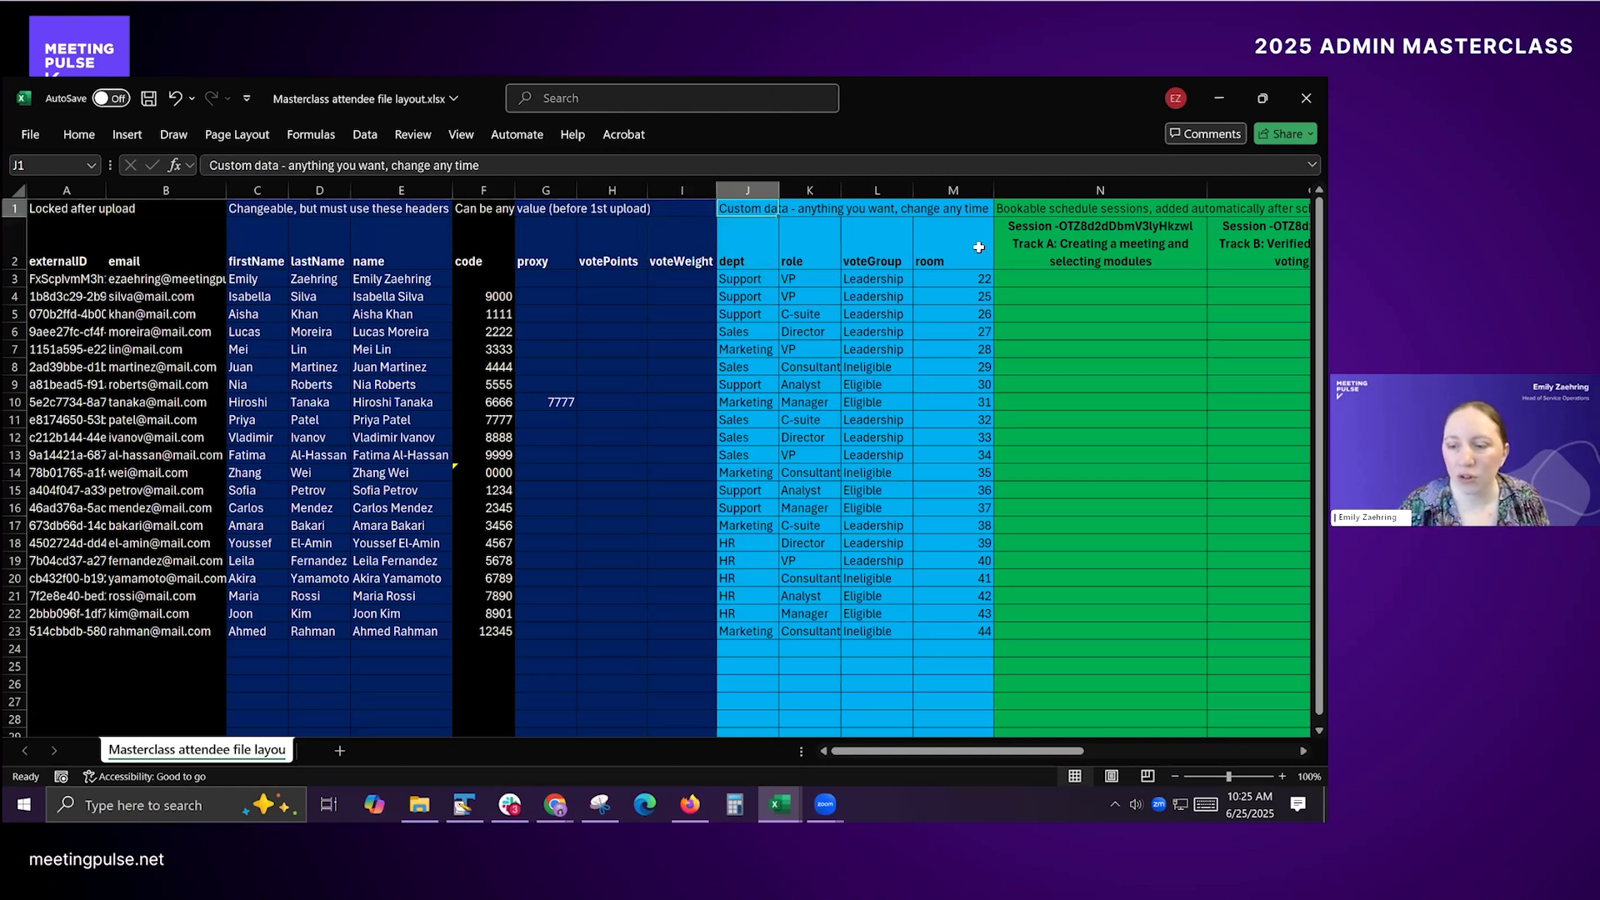
left_click(744, 249)
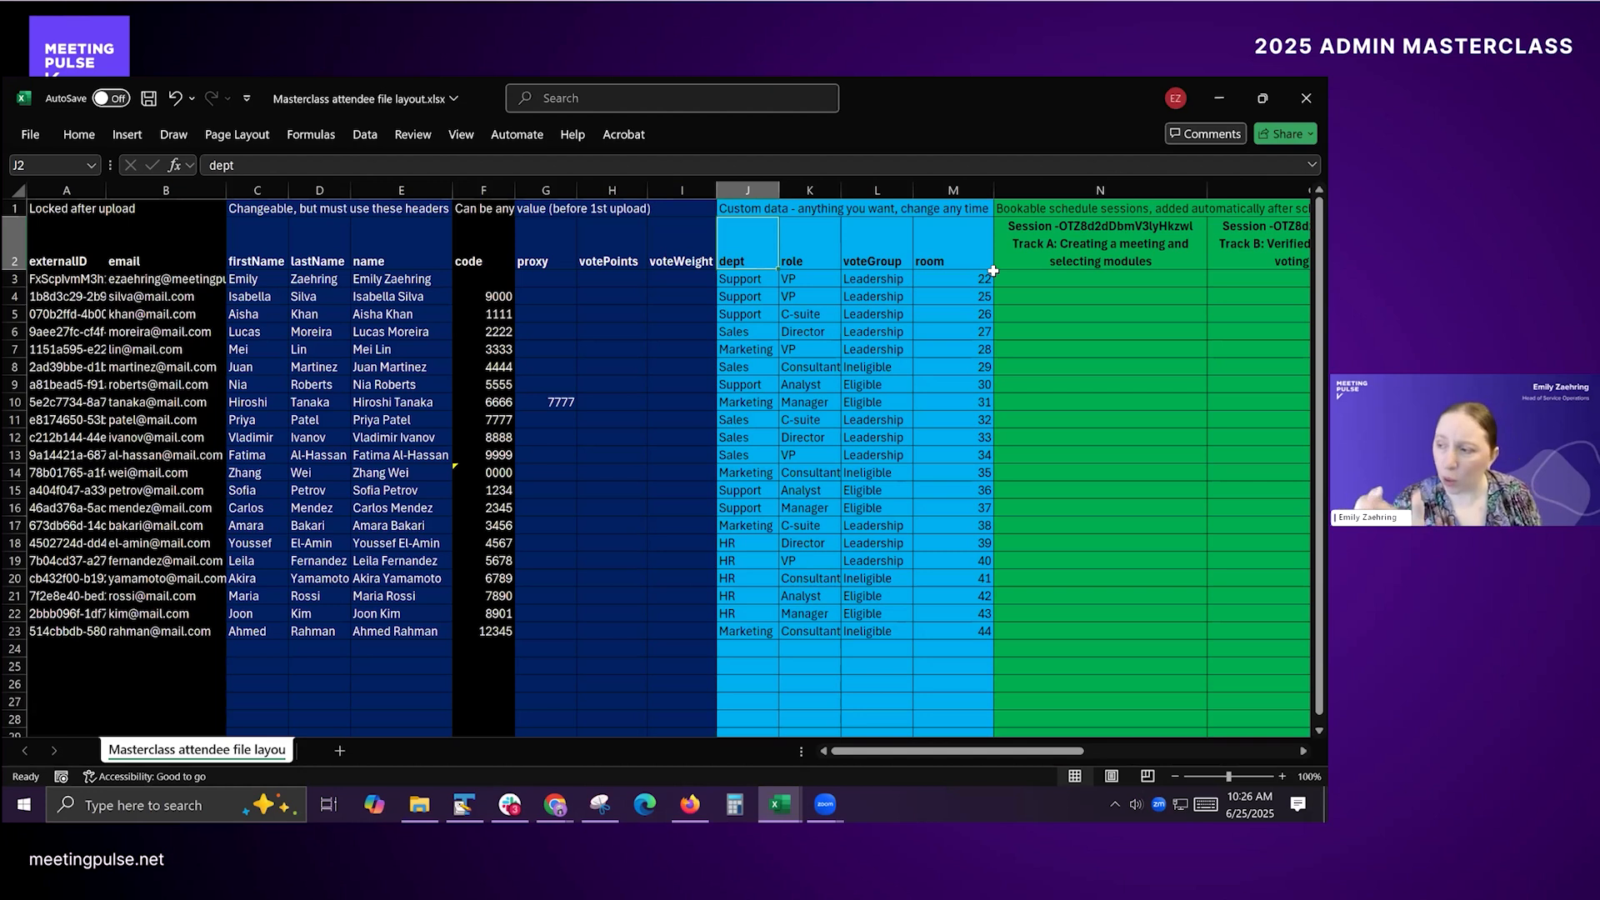
left_click(848, 254)
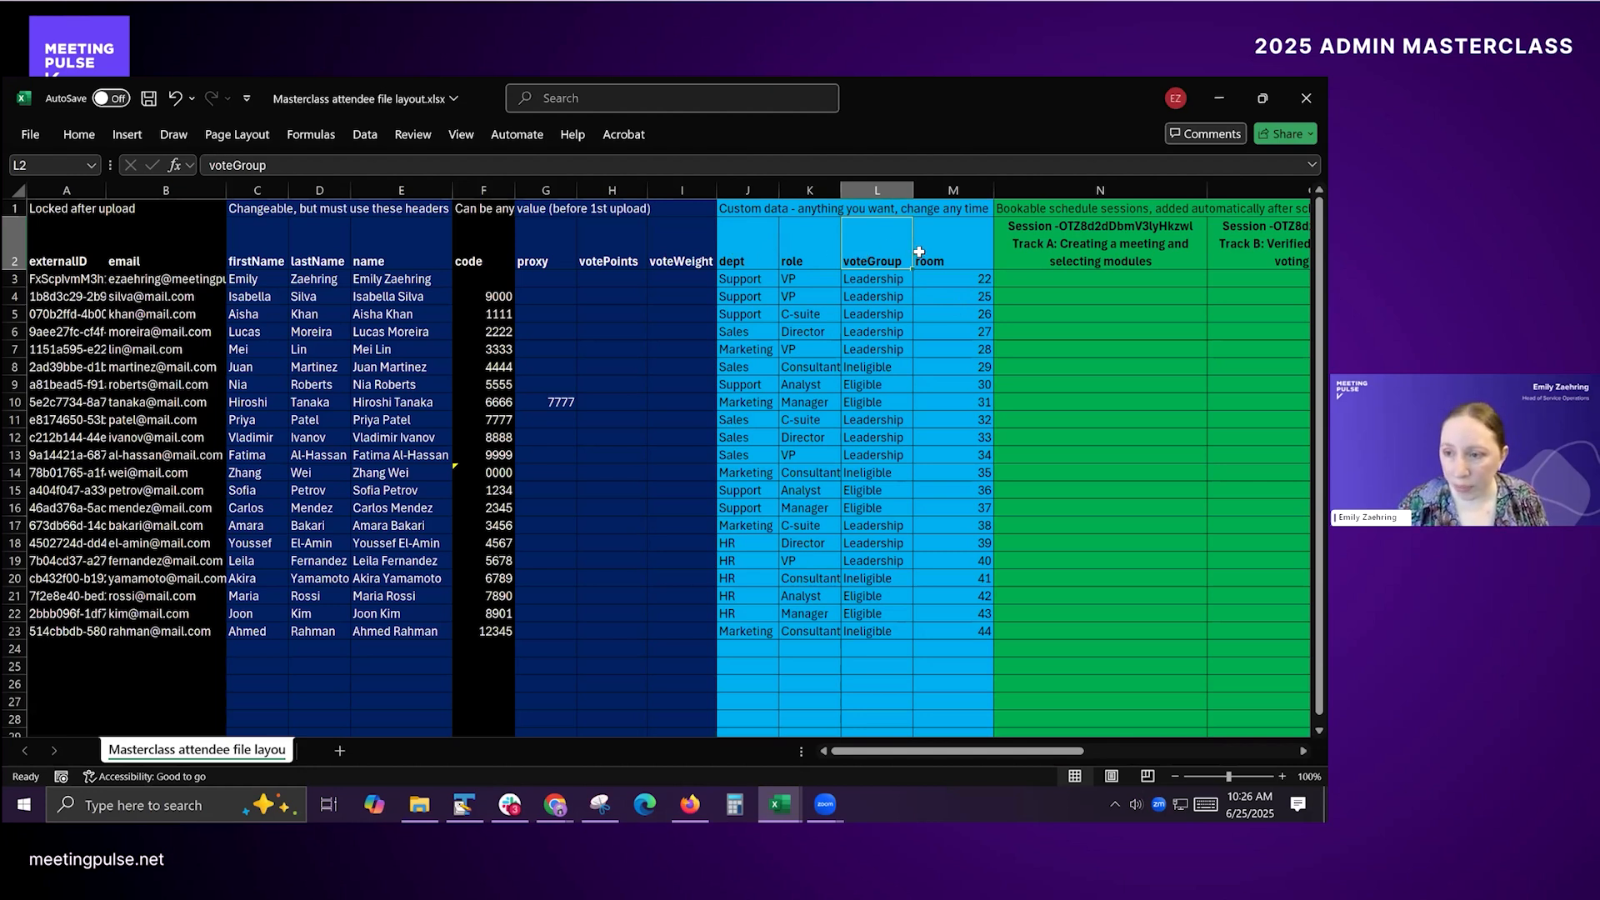
Step: Examine the bookable session headers in row 2, from "Track A: Creating a meeting and selecting modules" to "Track B: Bring it all together"
left_click(1065, 231)
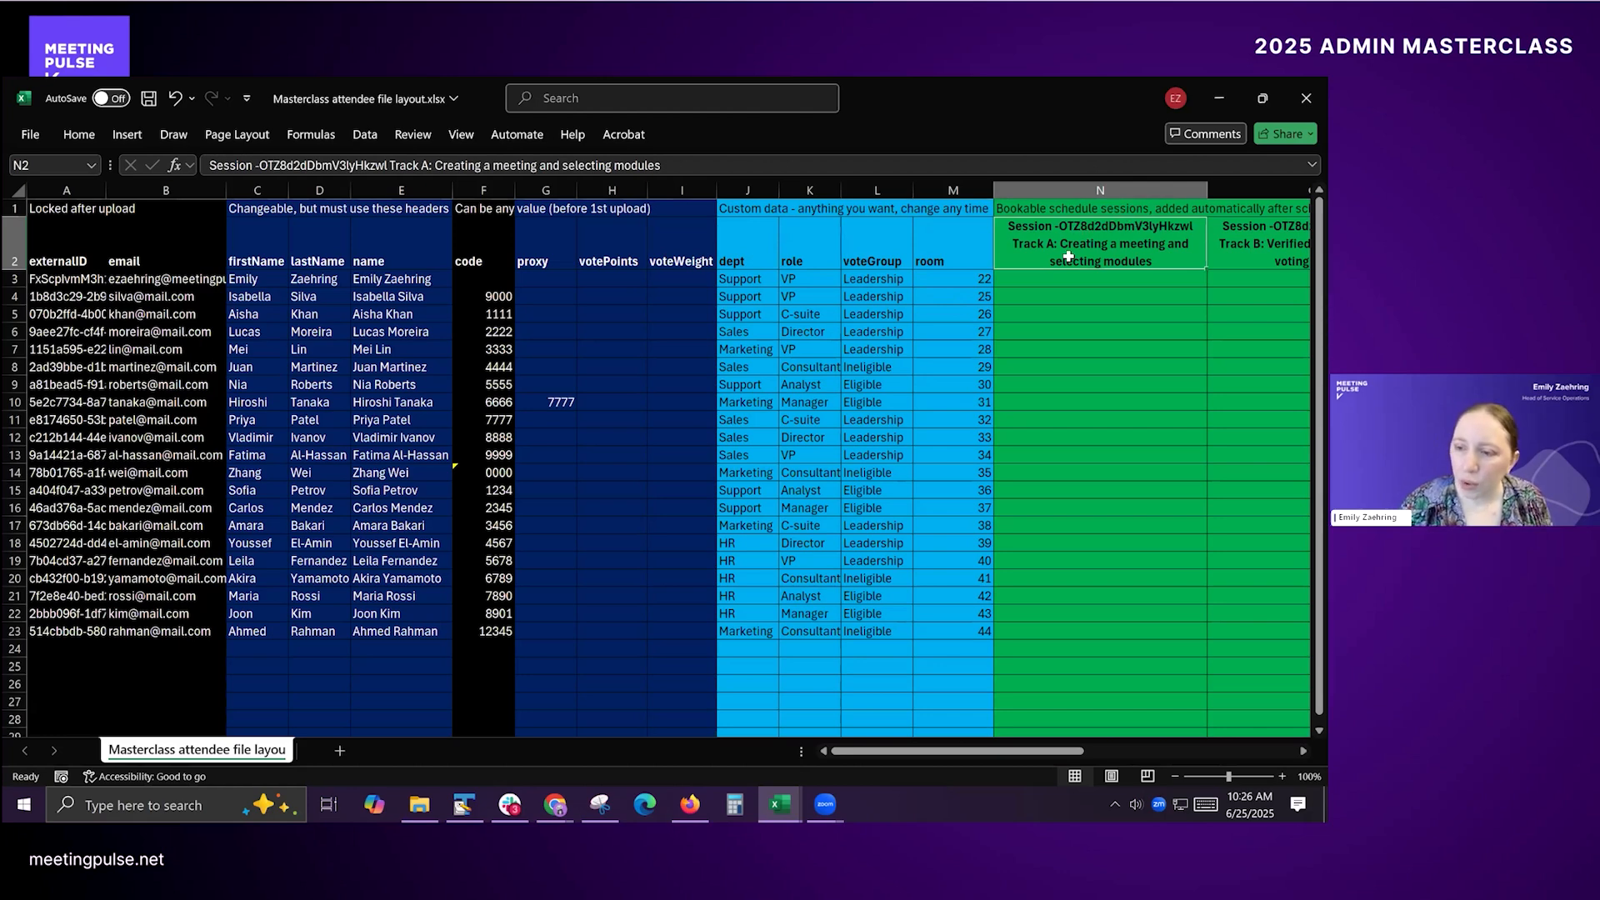
key("Right")
key("Right")
key("Right")
key("Right")
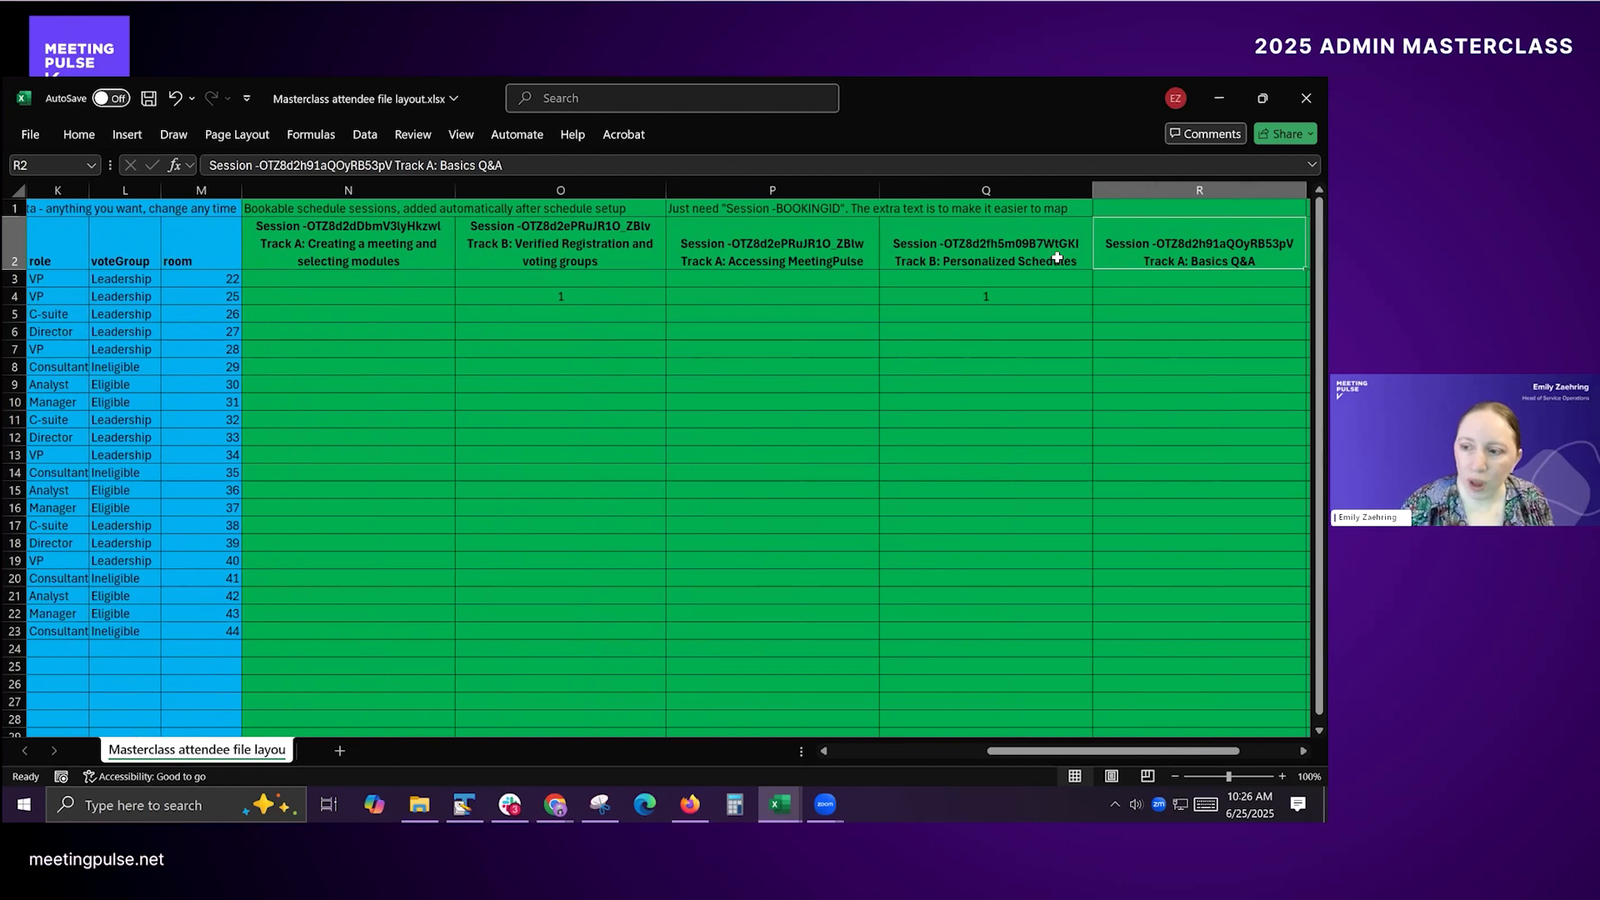
key("Right")
key("Right")
key("Left")
key("Left")
key("Left")
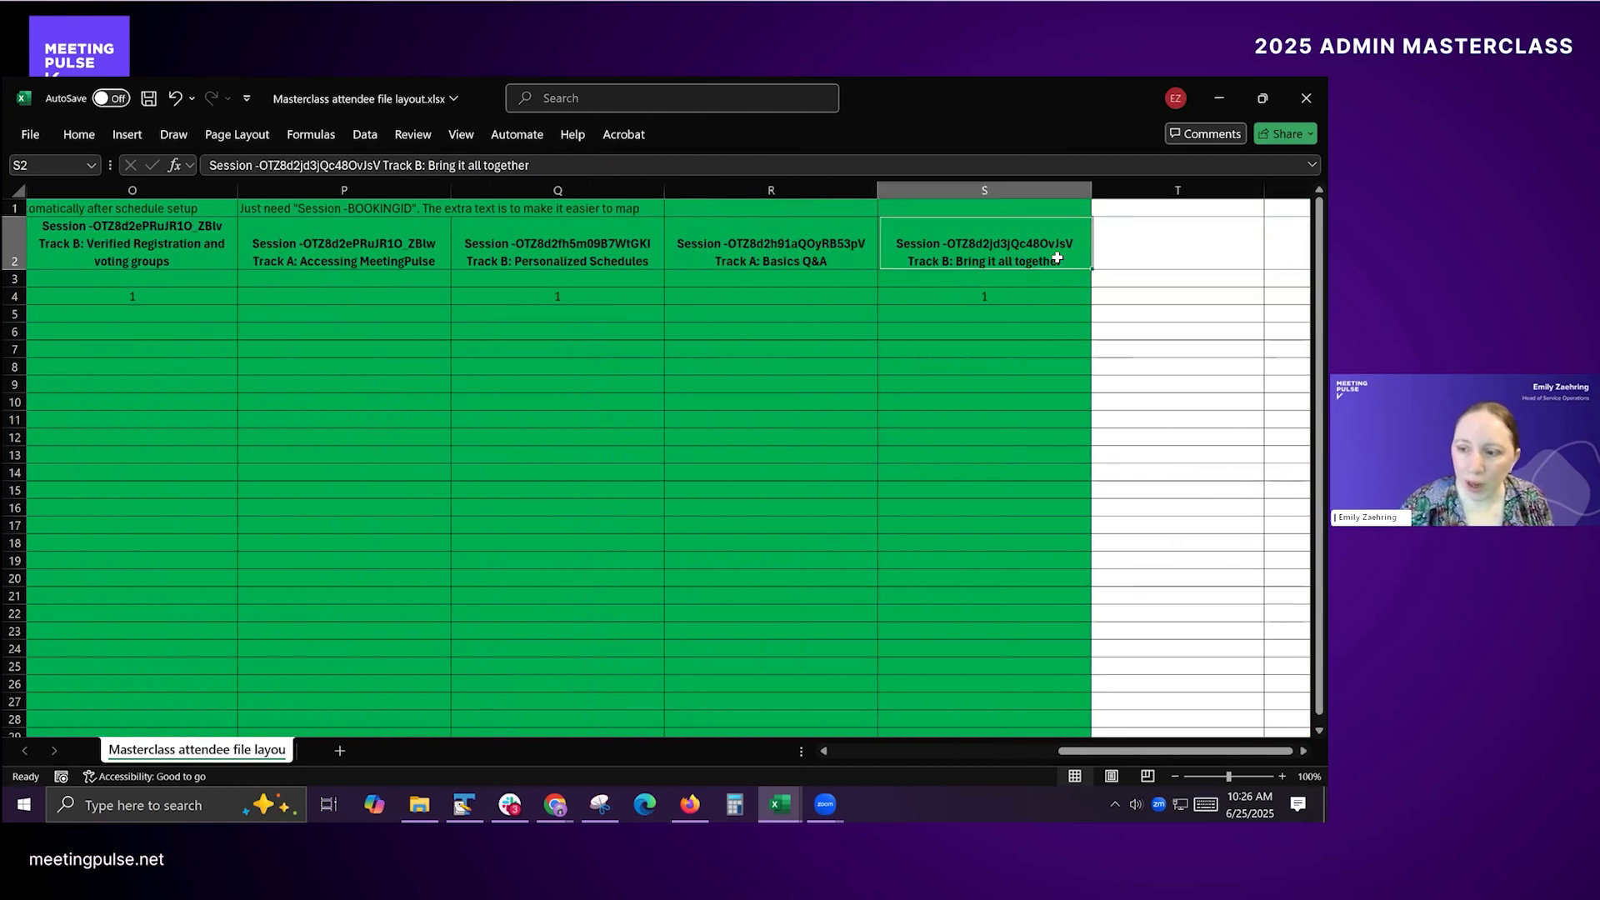
key("Left")
key("Left")
key("Left")
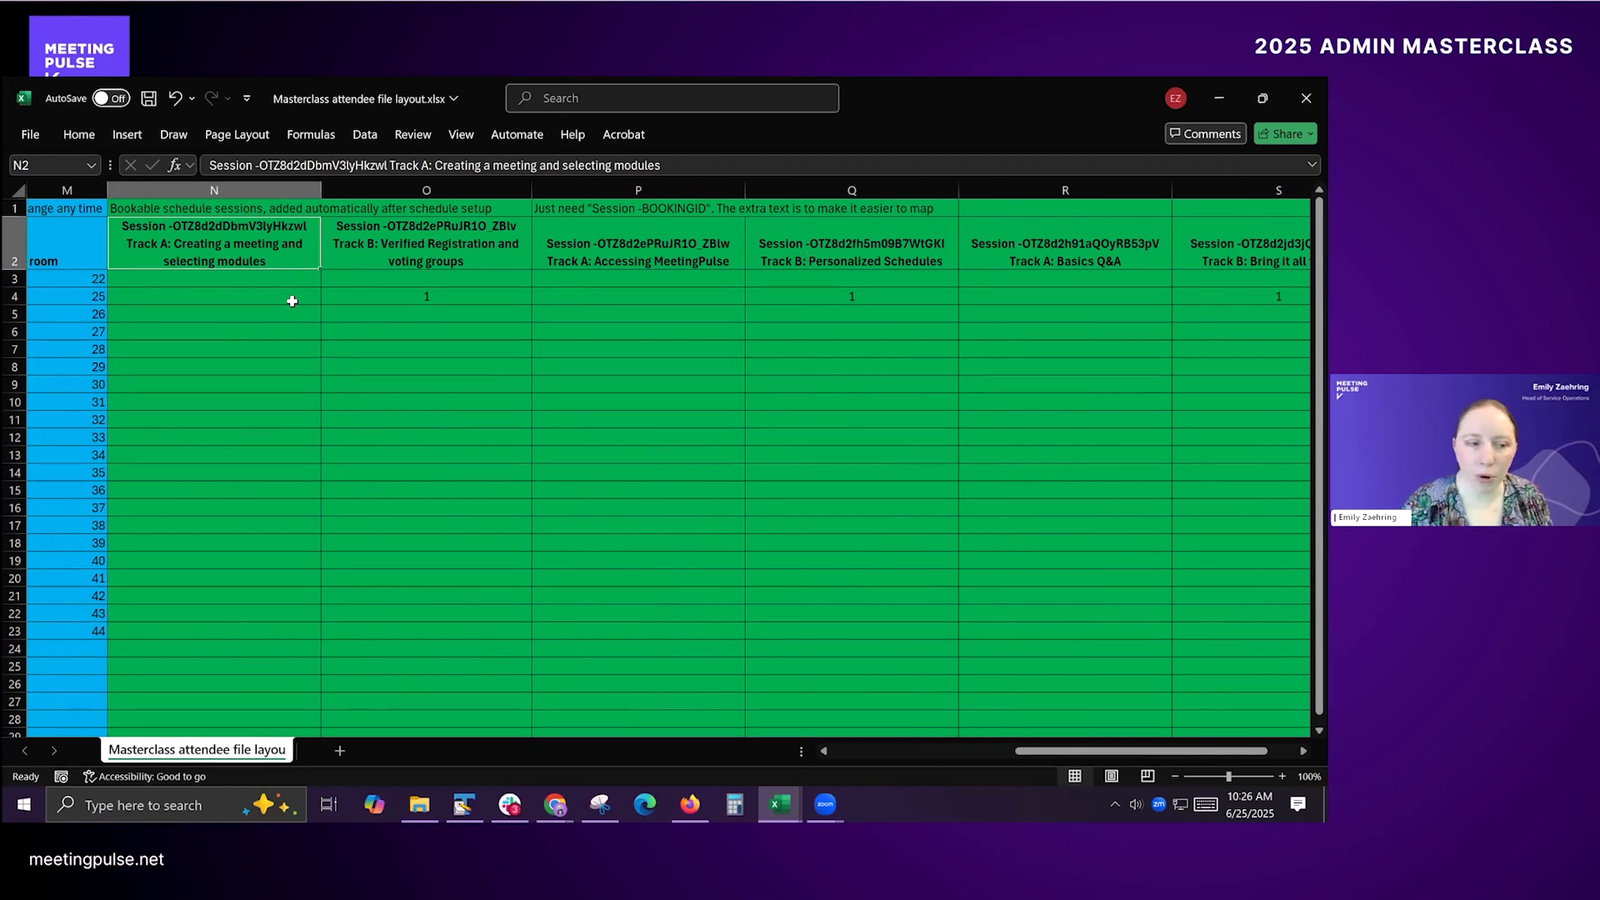
Step: Examine how row 4 marks its booked Track B sessions and compare the marks with the session headers
left_click(176, 310)
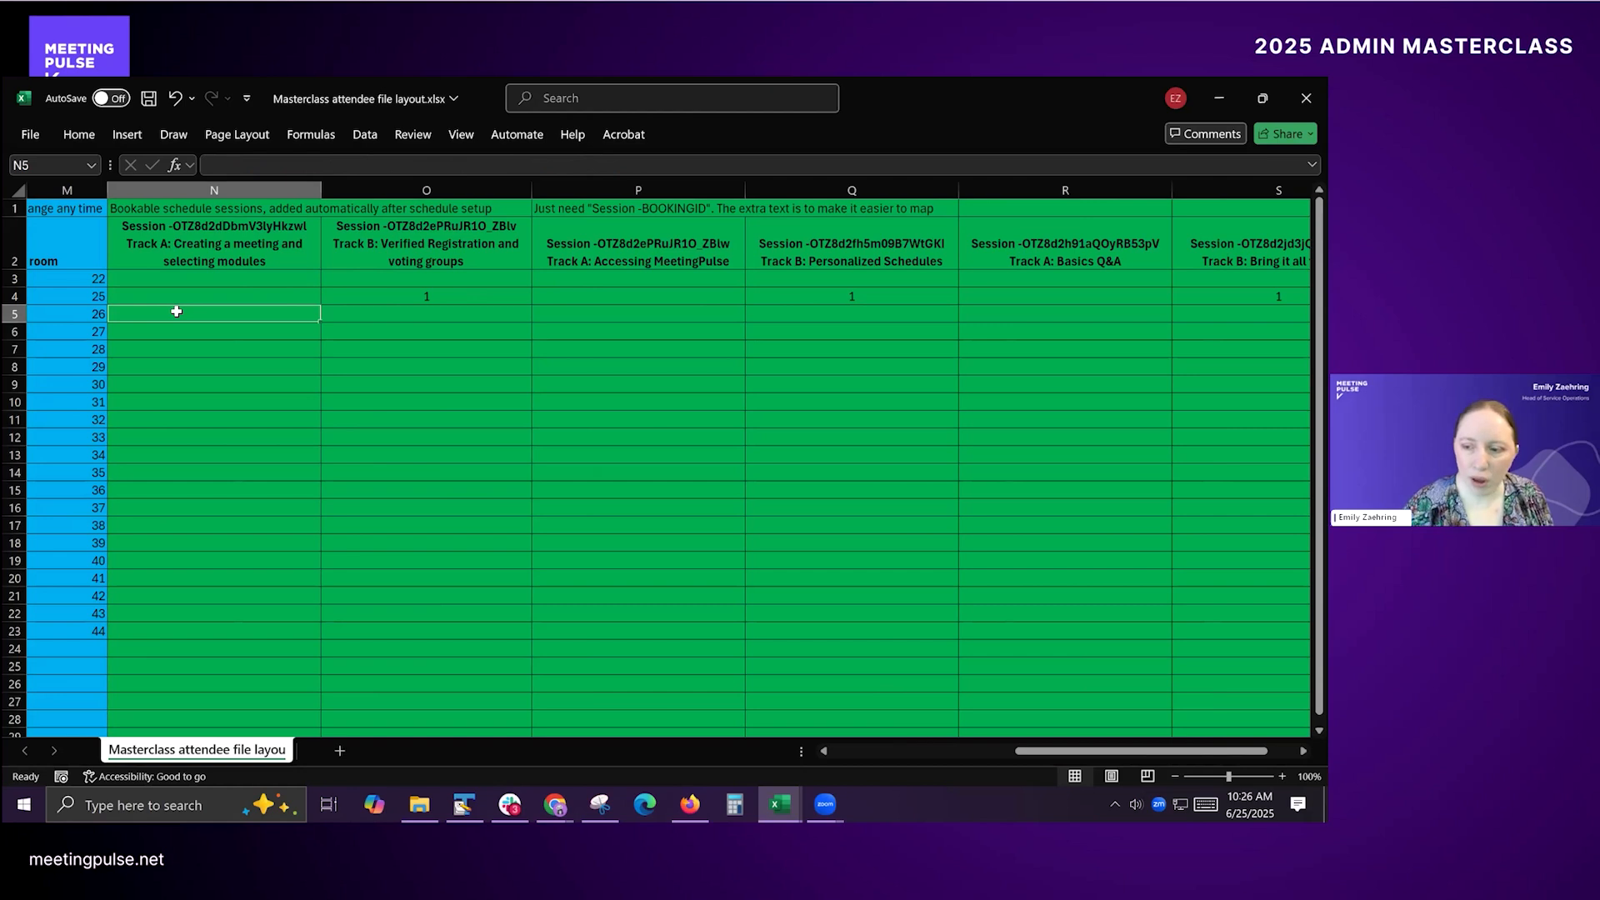
left_click(409, 292)
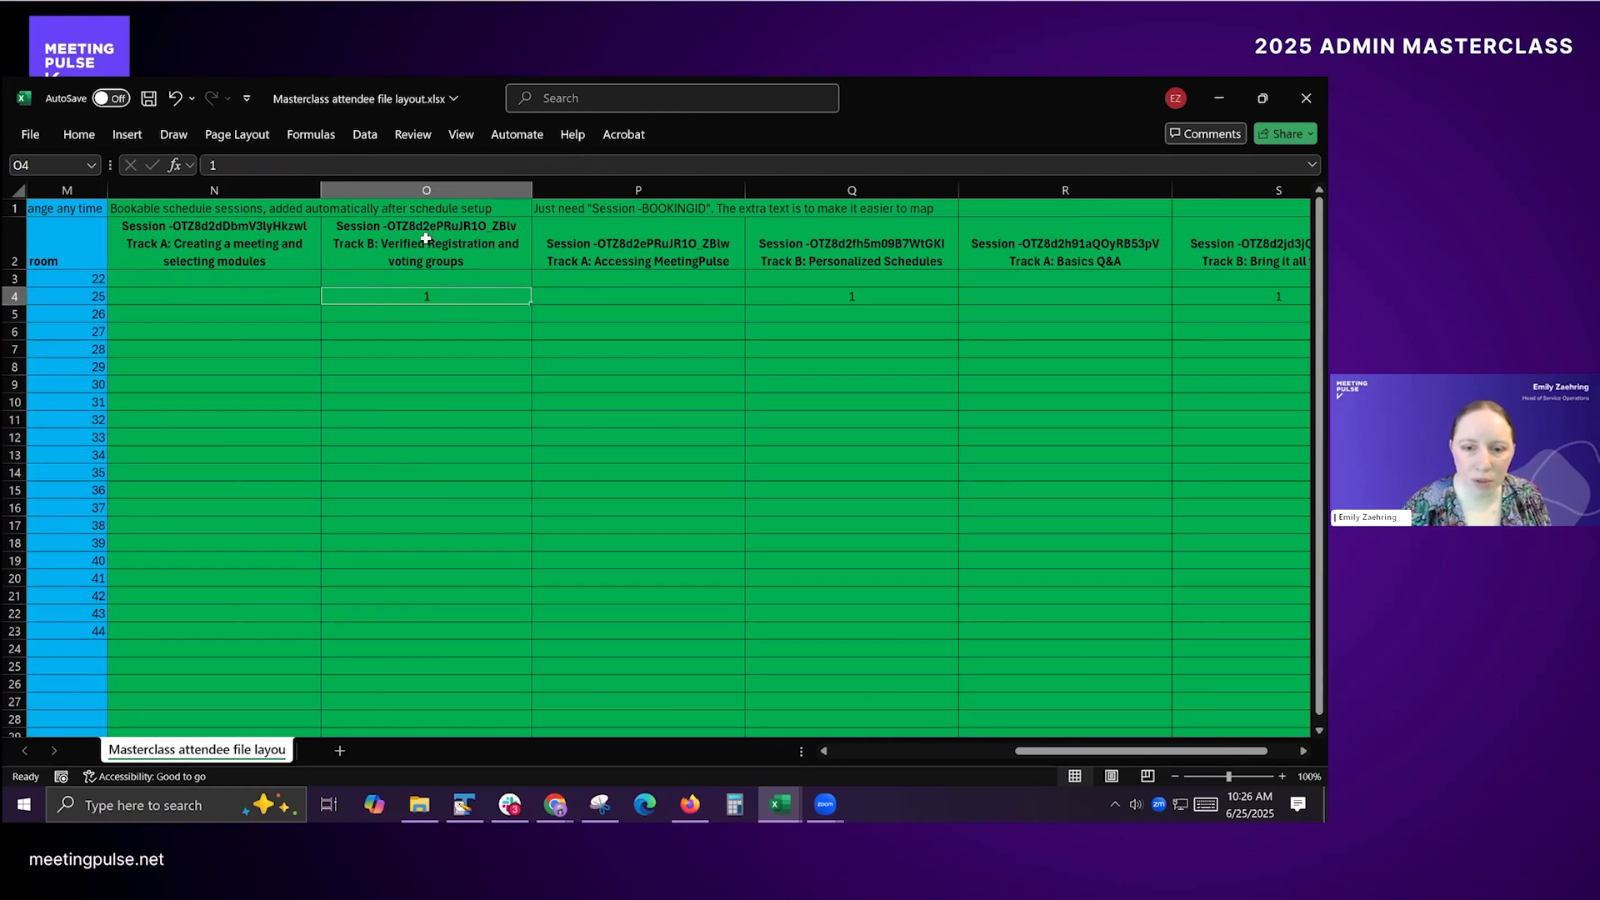
left_click(843, 248)
key("Right")
key("Right")
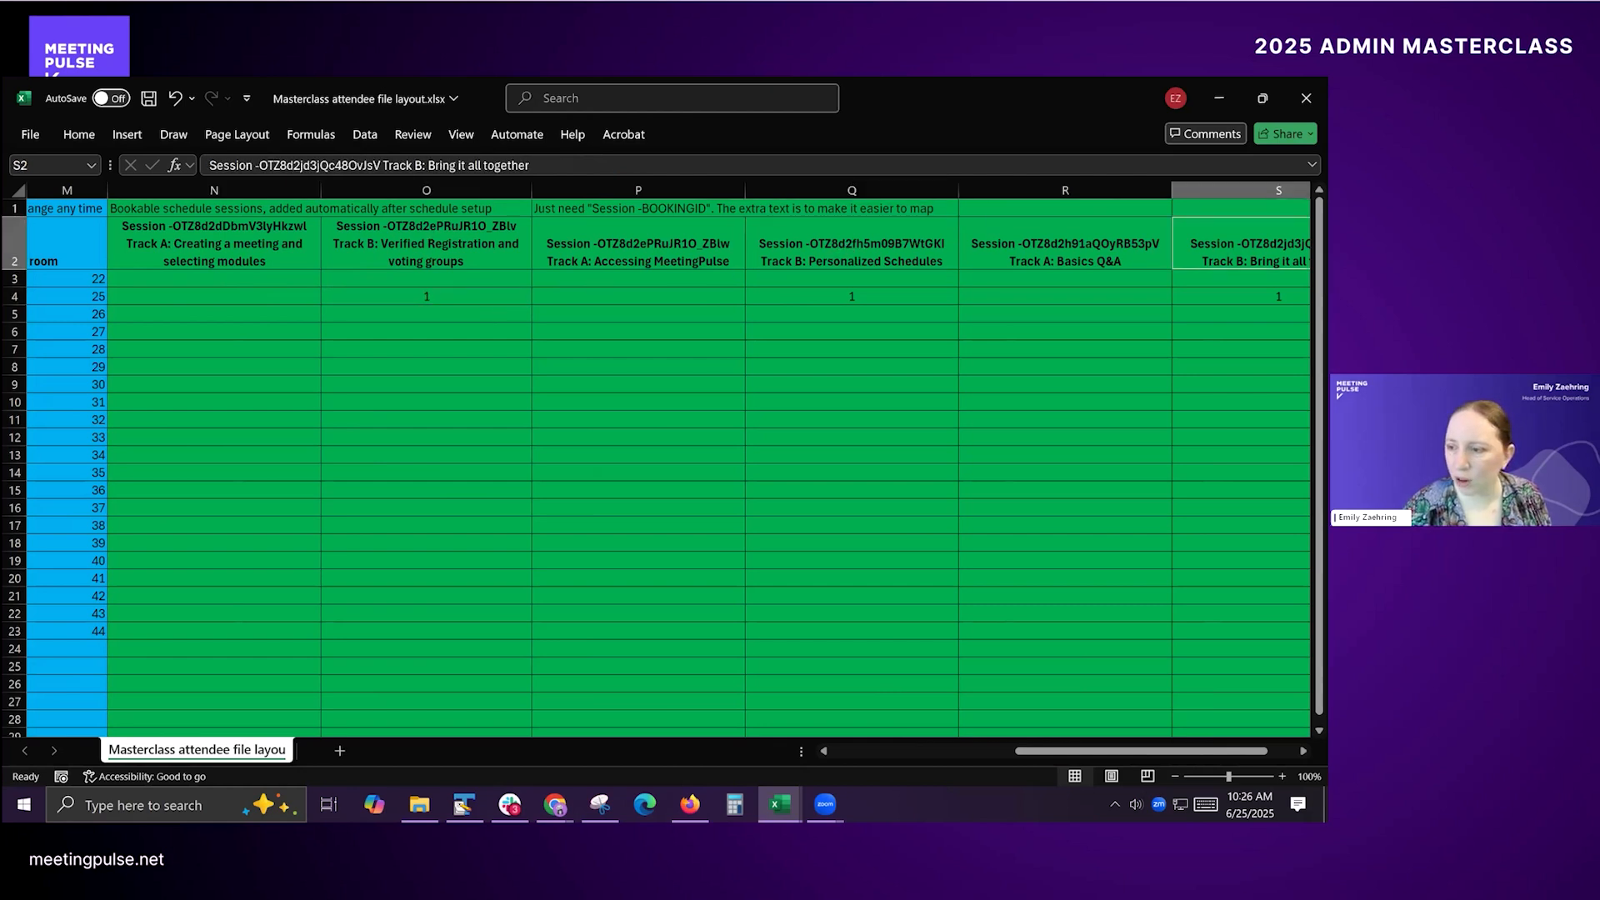
left_click(850, 310)
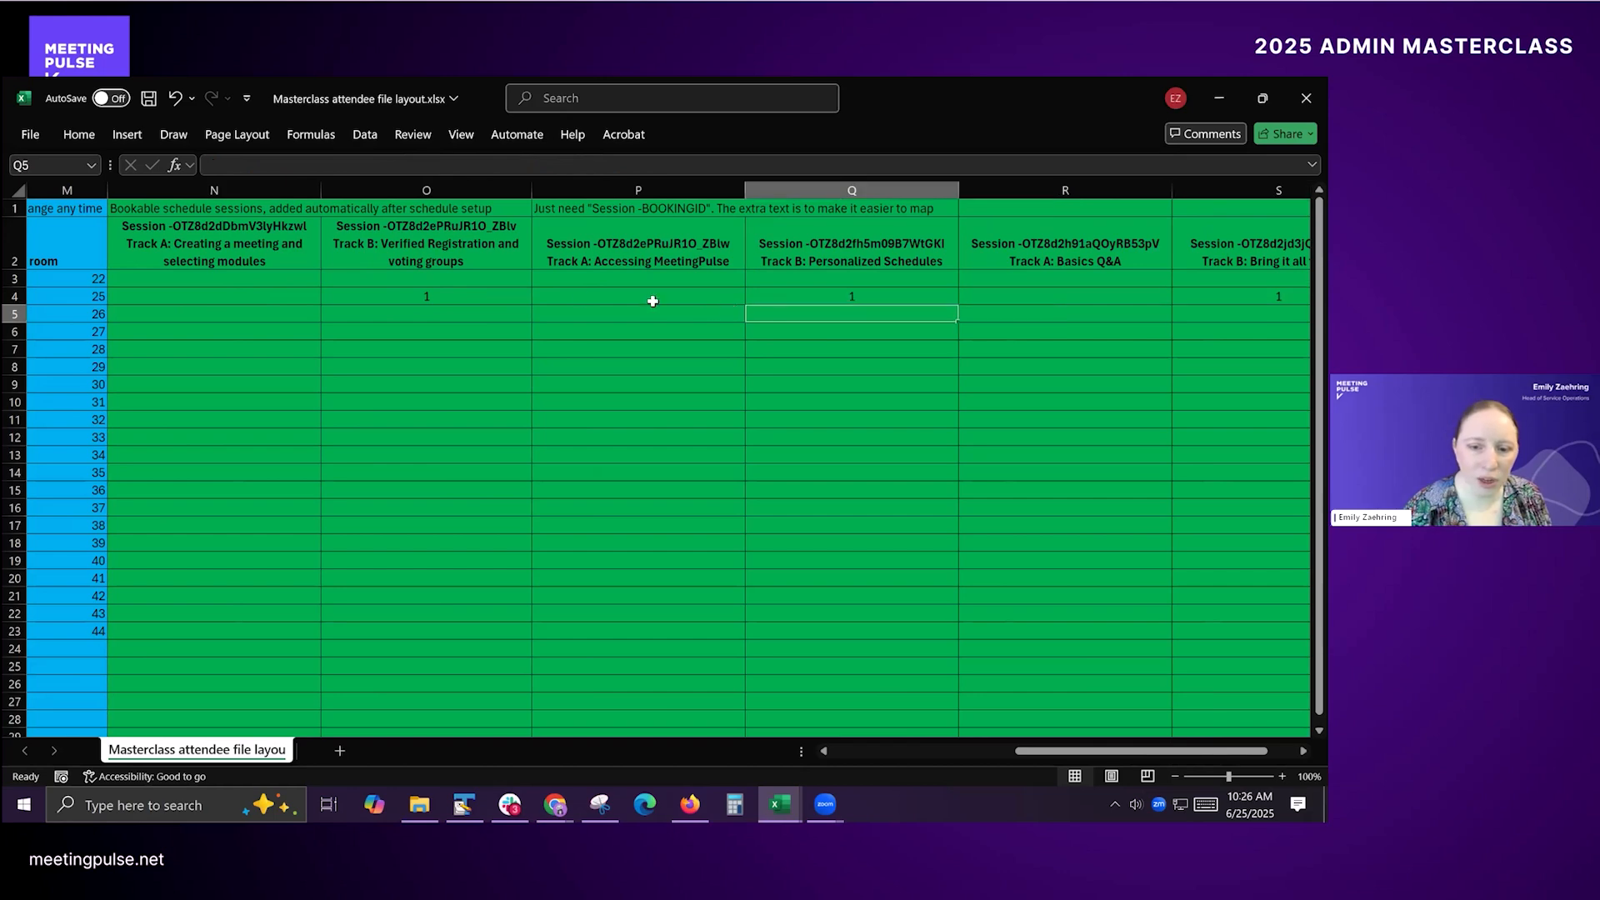
left_click(444, 293)
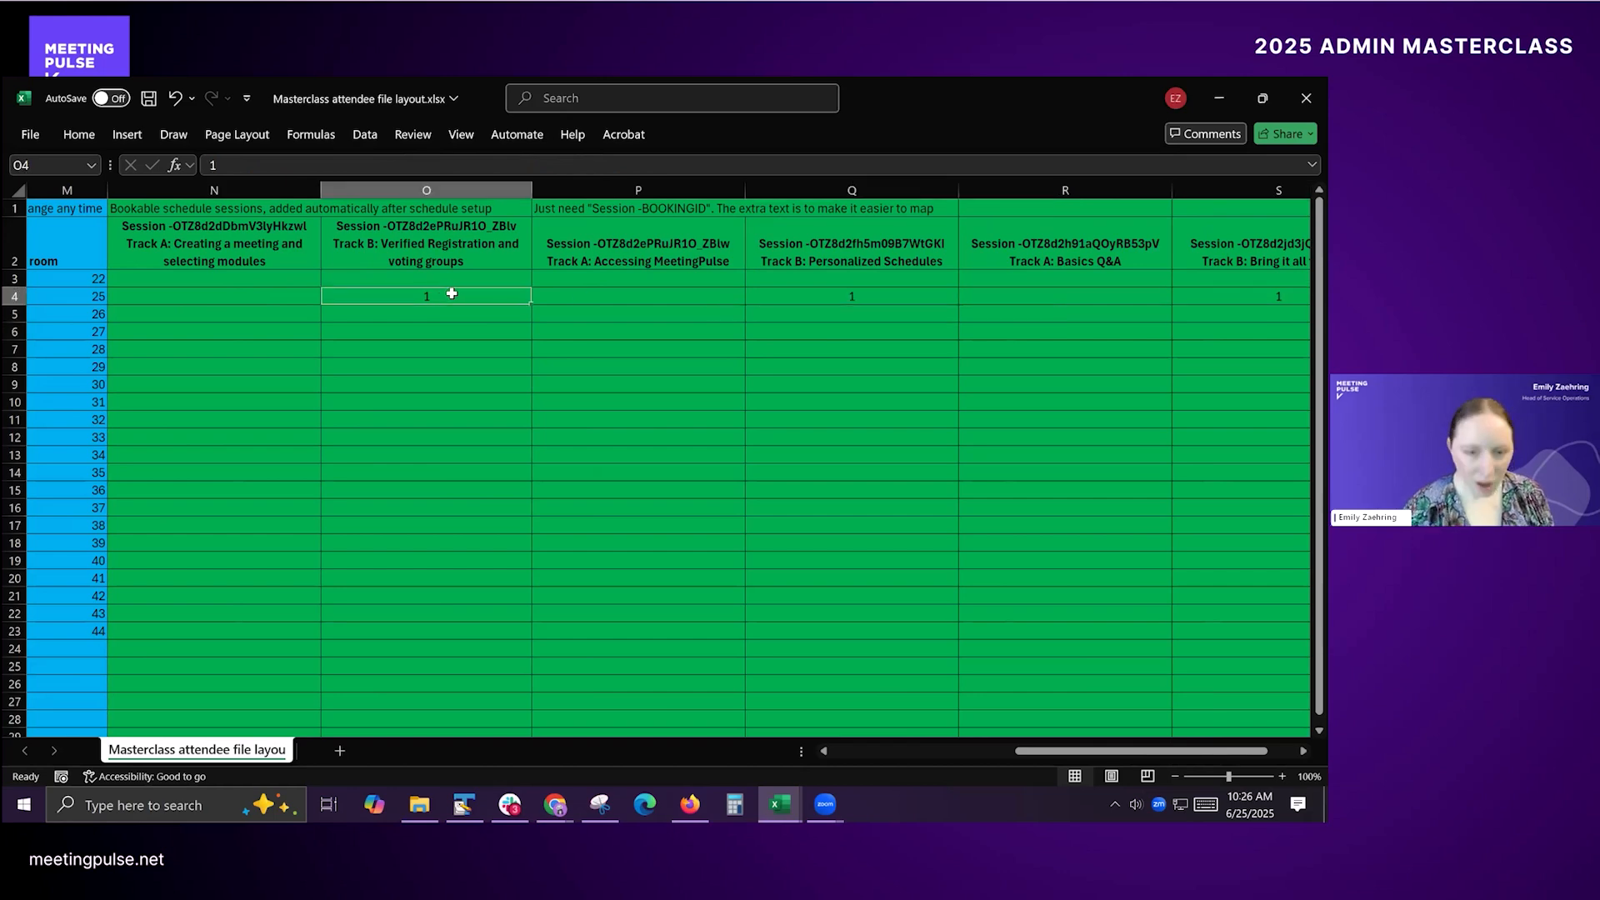
Step: Add filters to the header row, starting from the externalID cell A2
key("Home")
key("Up")
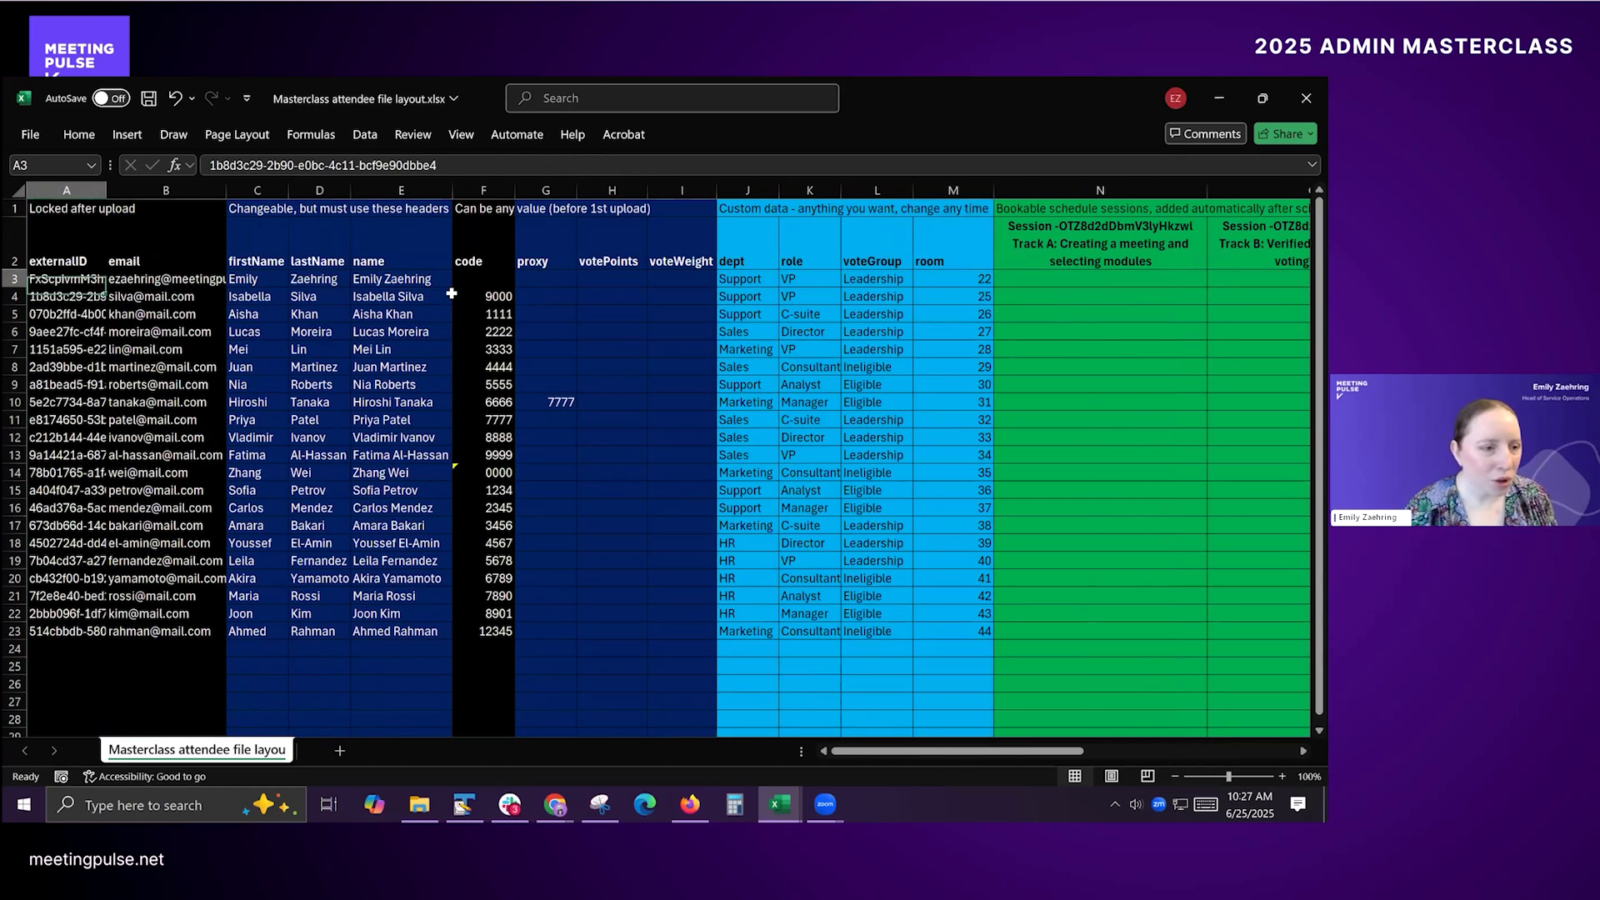
key("Up")
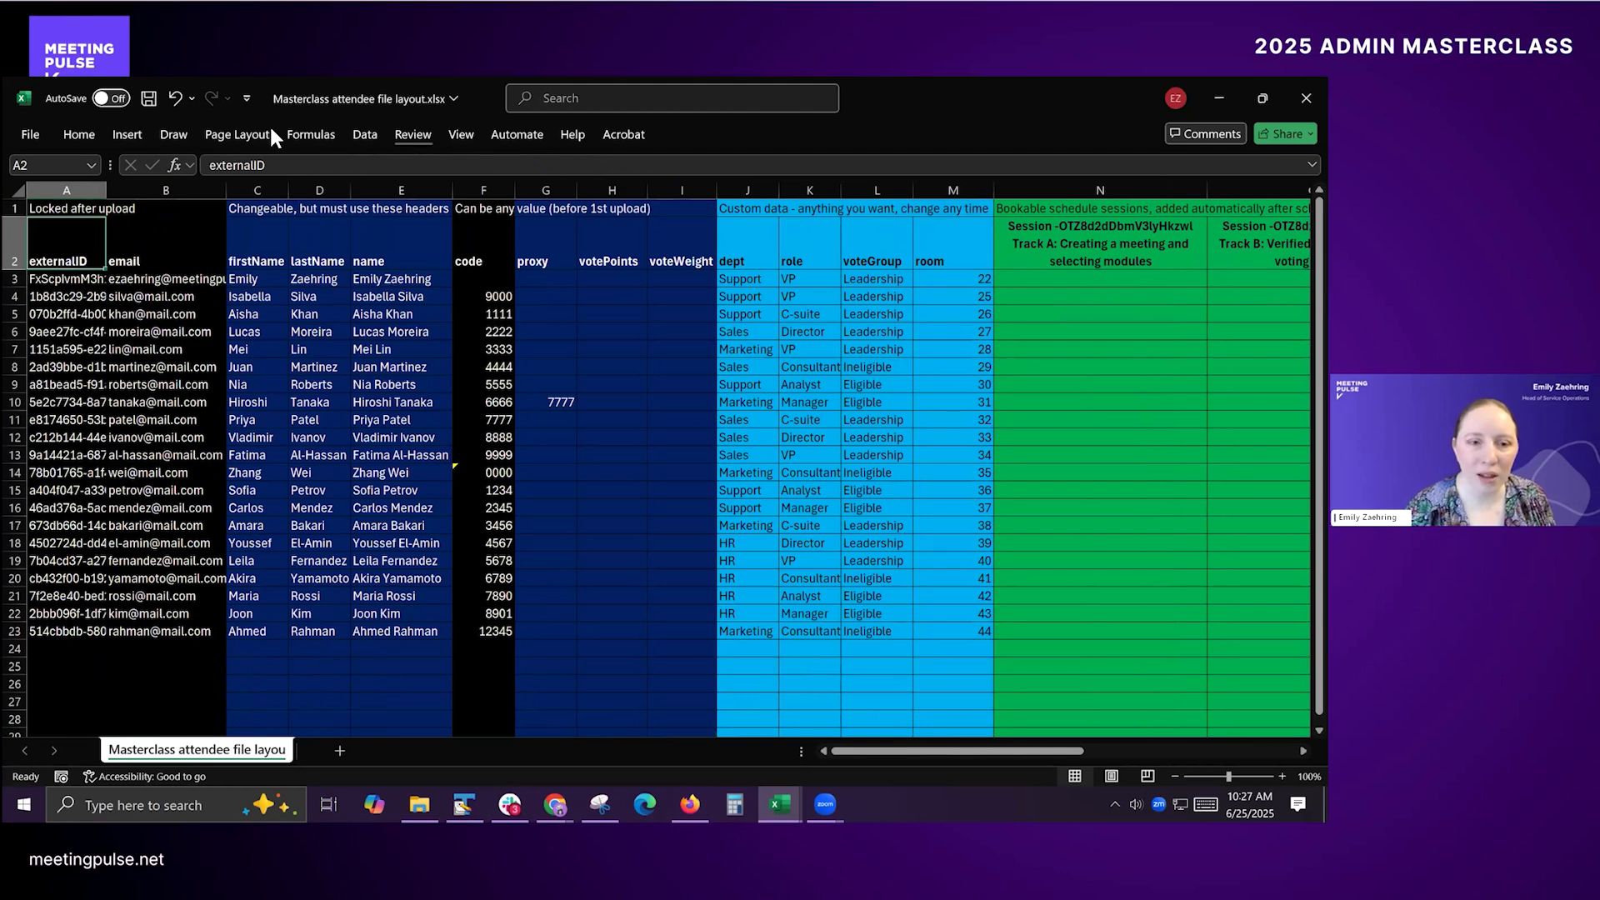
left_click(81, 140)
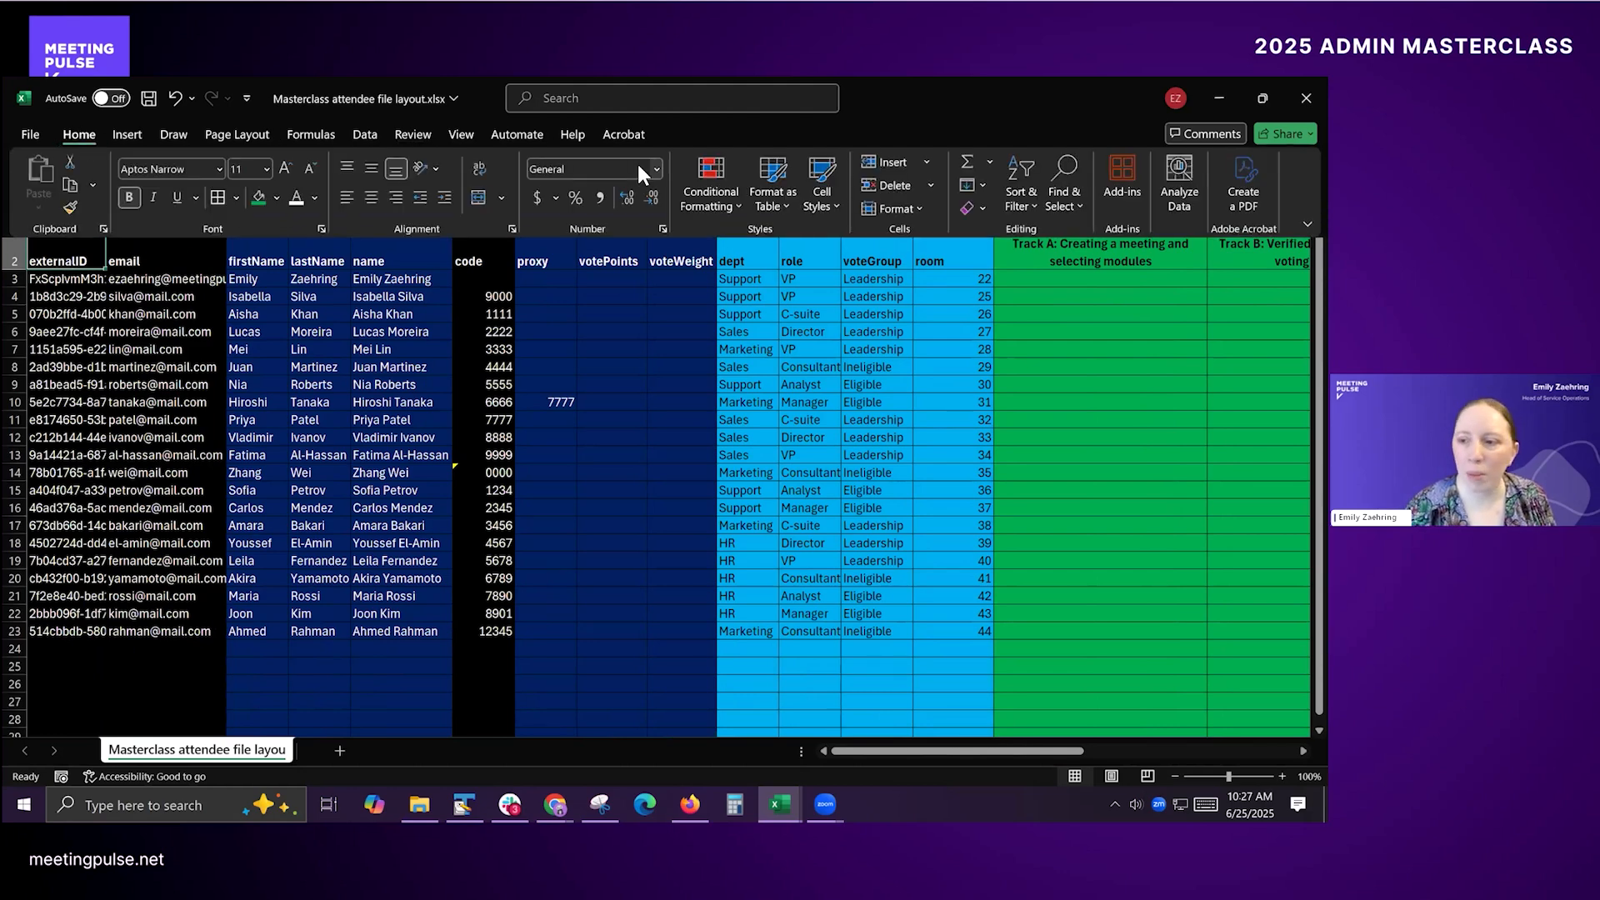
left_click(1021, 193)
left_click(1032, 310)
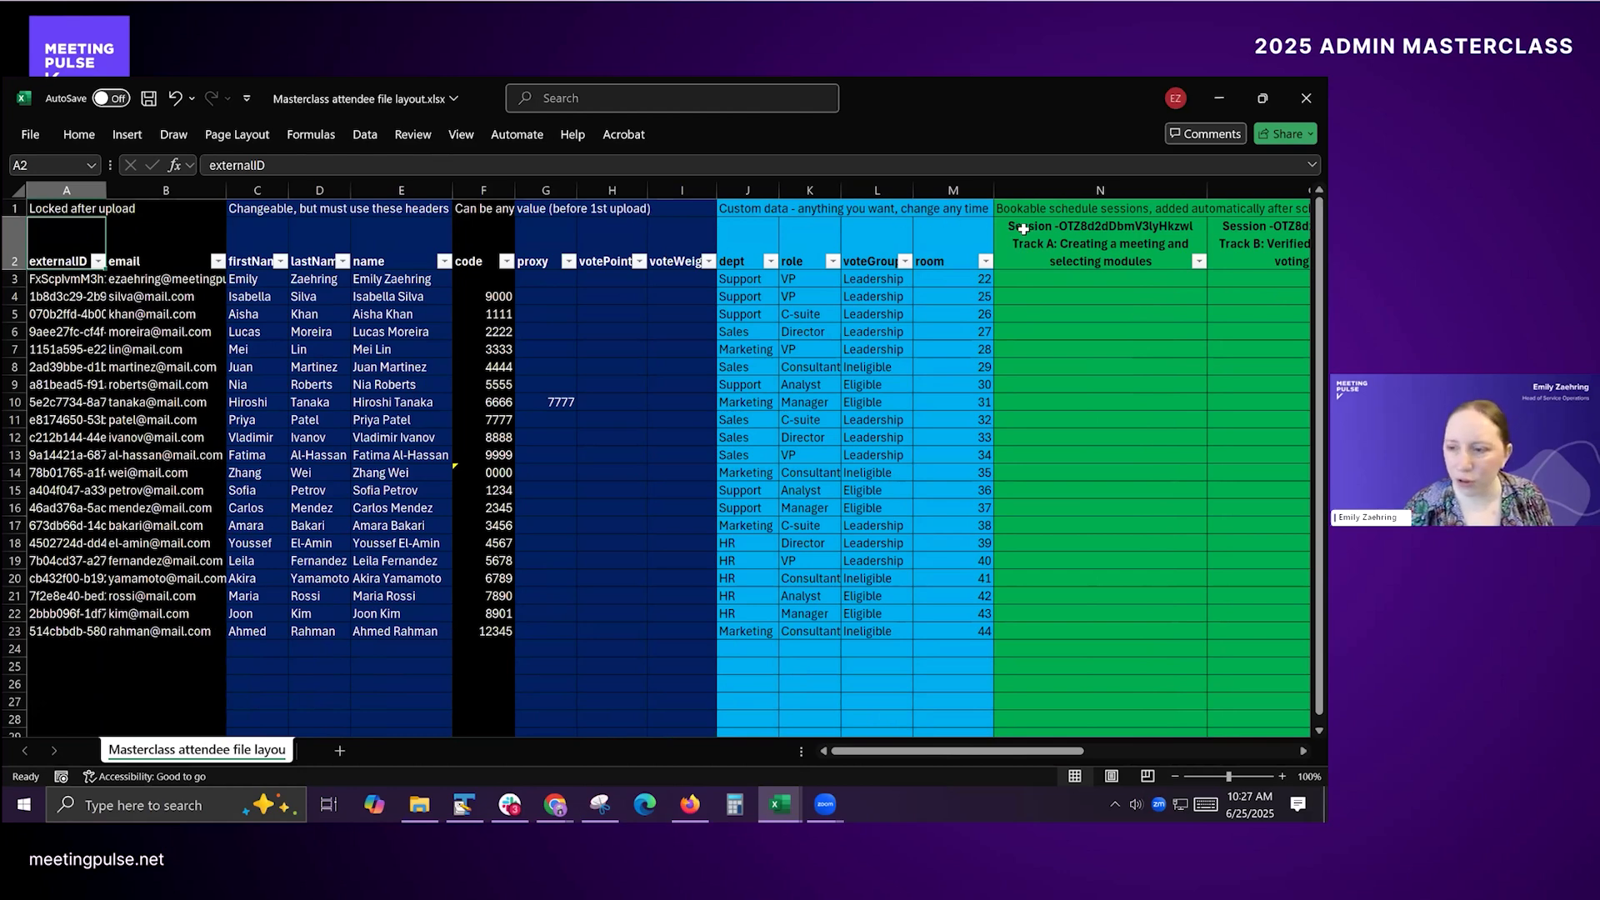
Step: Filter the dept column to show only HR and Support attendees
left_click(770, 261)
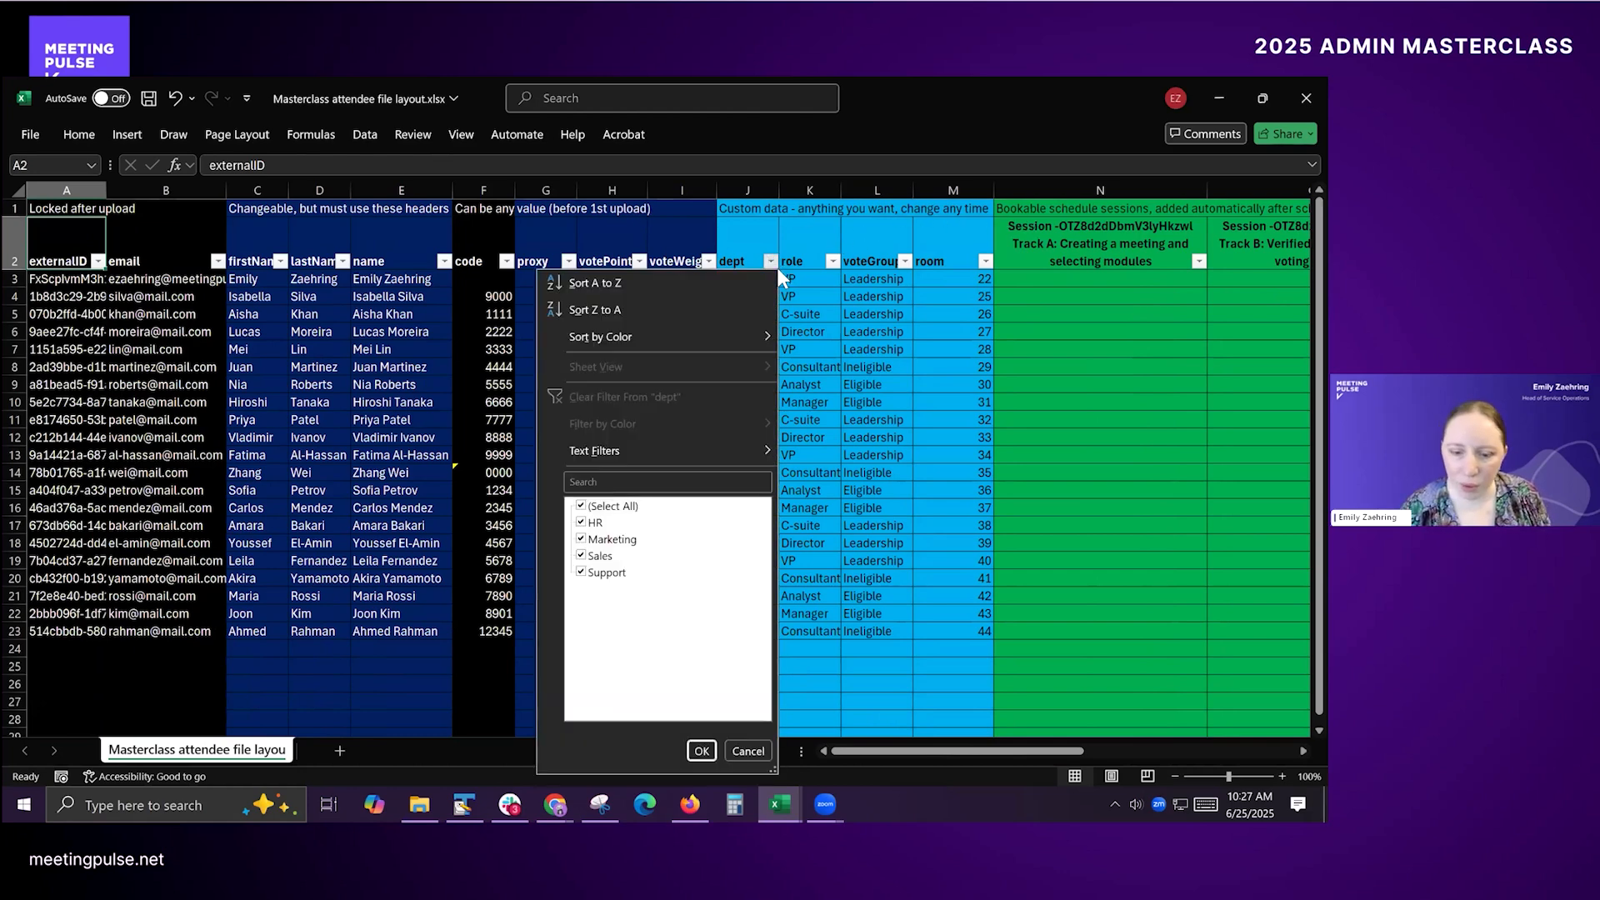
left_click(603, 557)
left_click(610, 540)
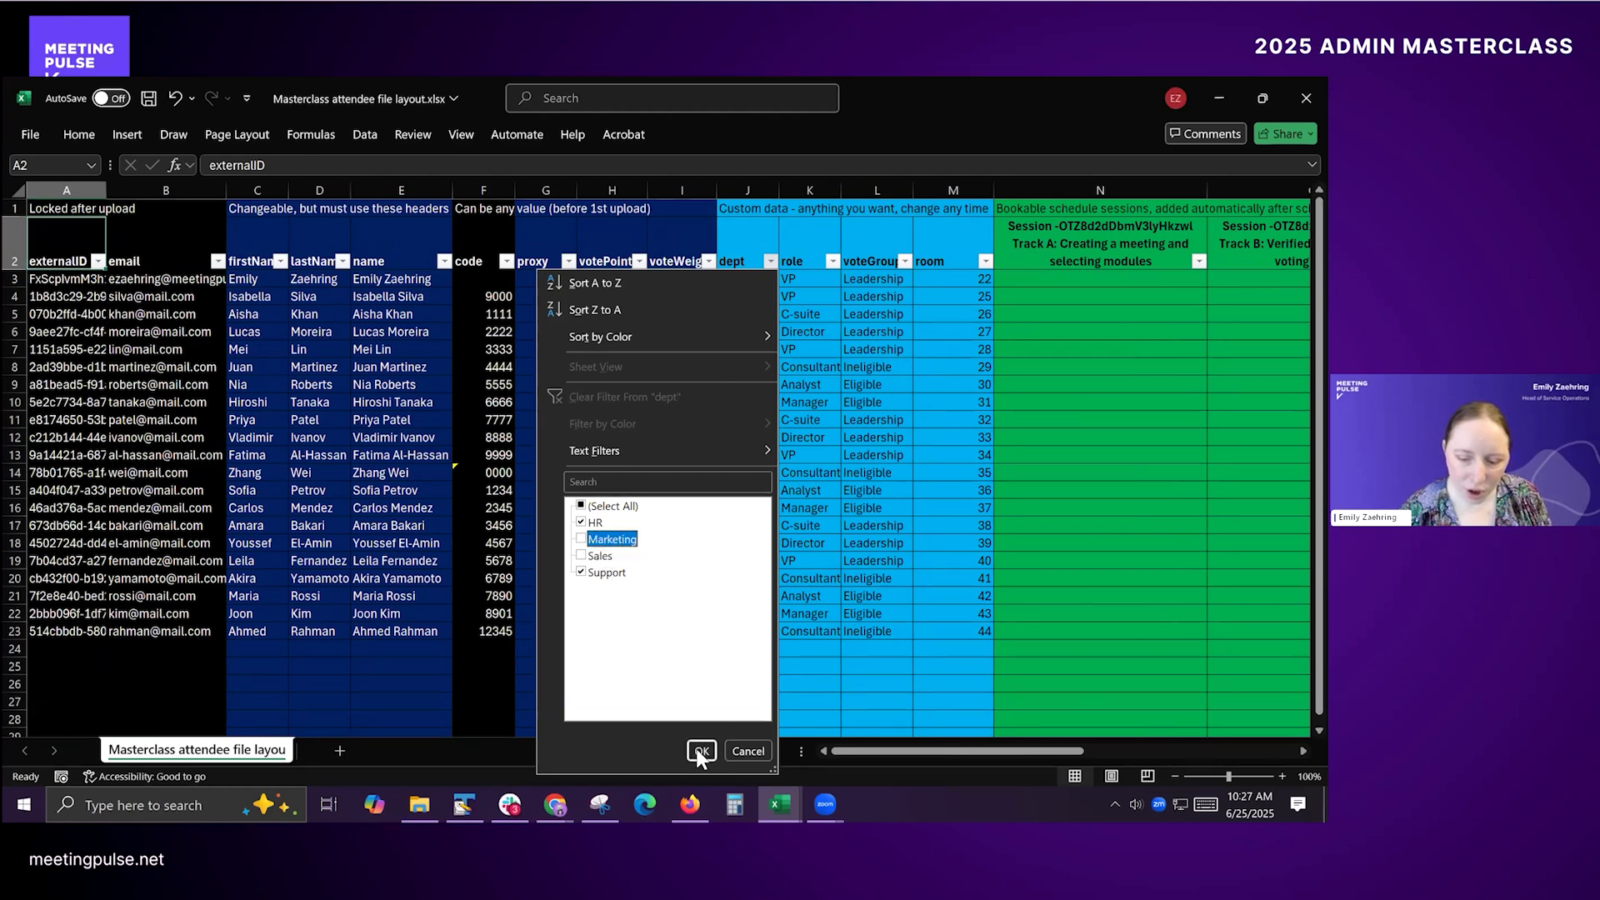
left_click(697, 752)
Step: Book the row 3 attendee into the three Track A sessions by entering 1 in N3, P3 and R3
left_click(1131, 300)
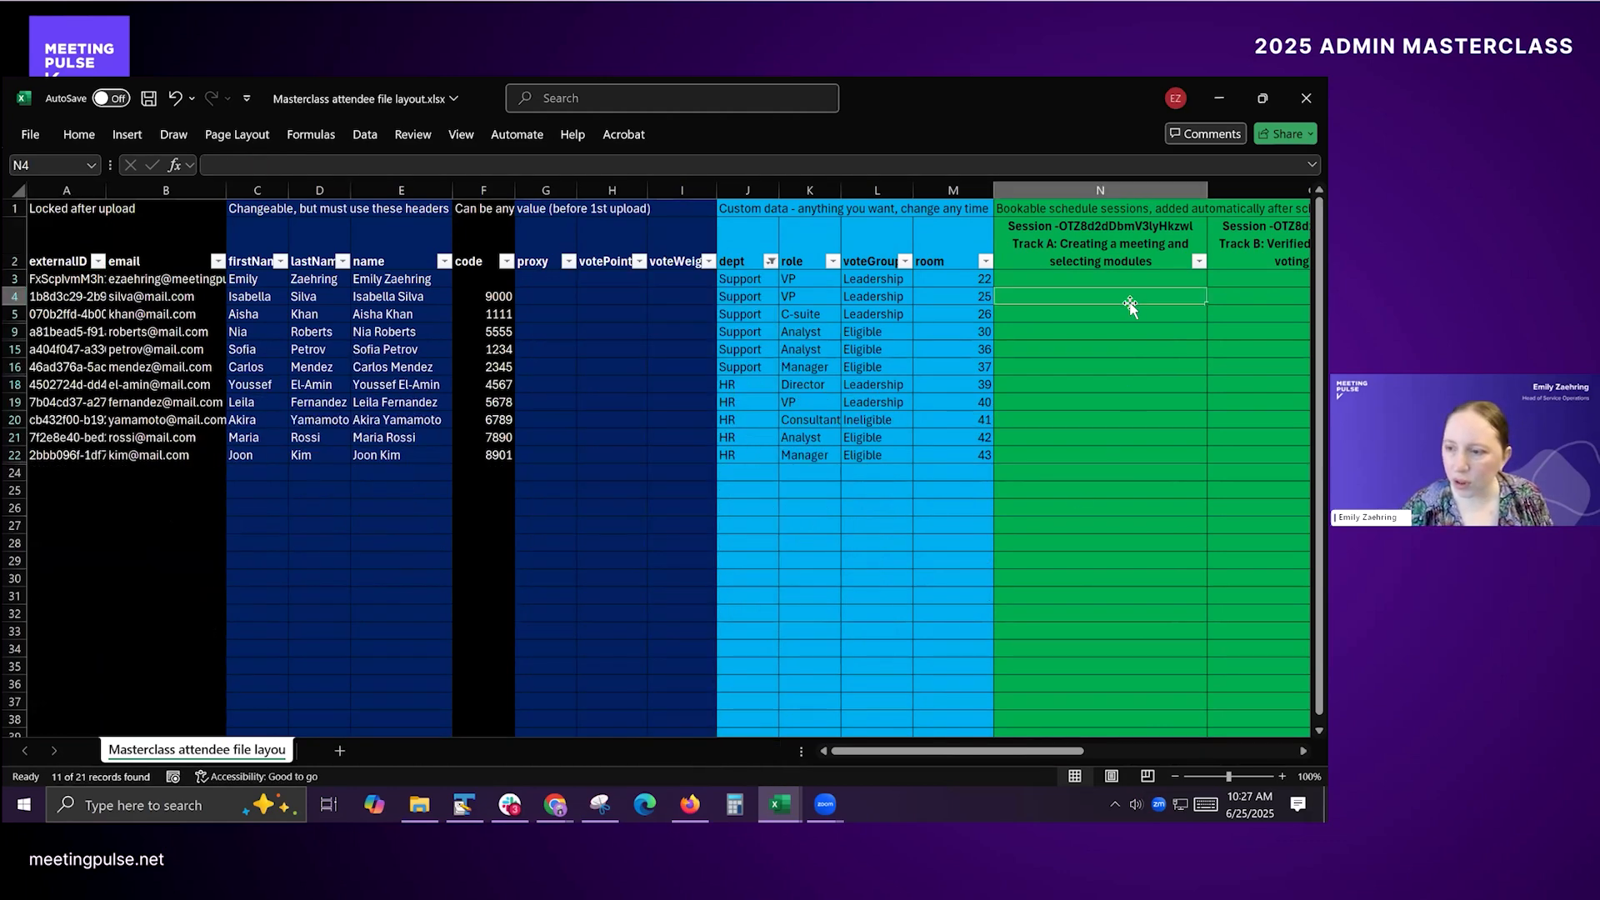
key("Up")
type("1")
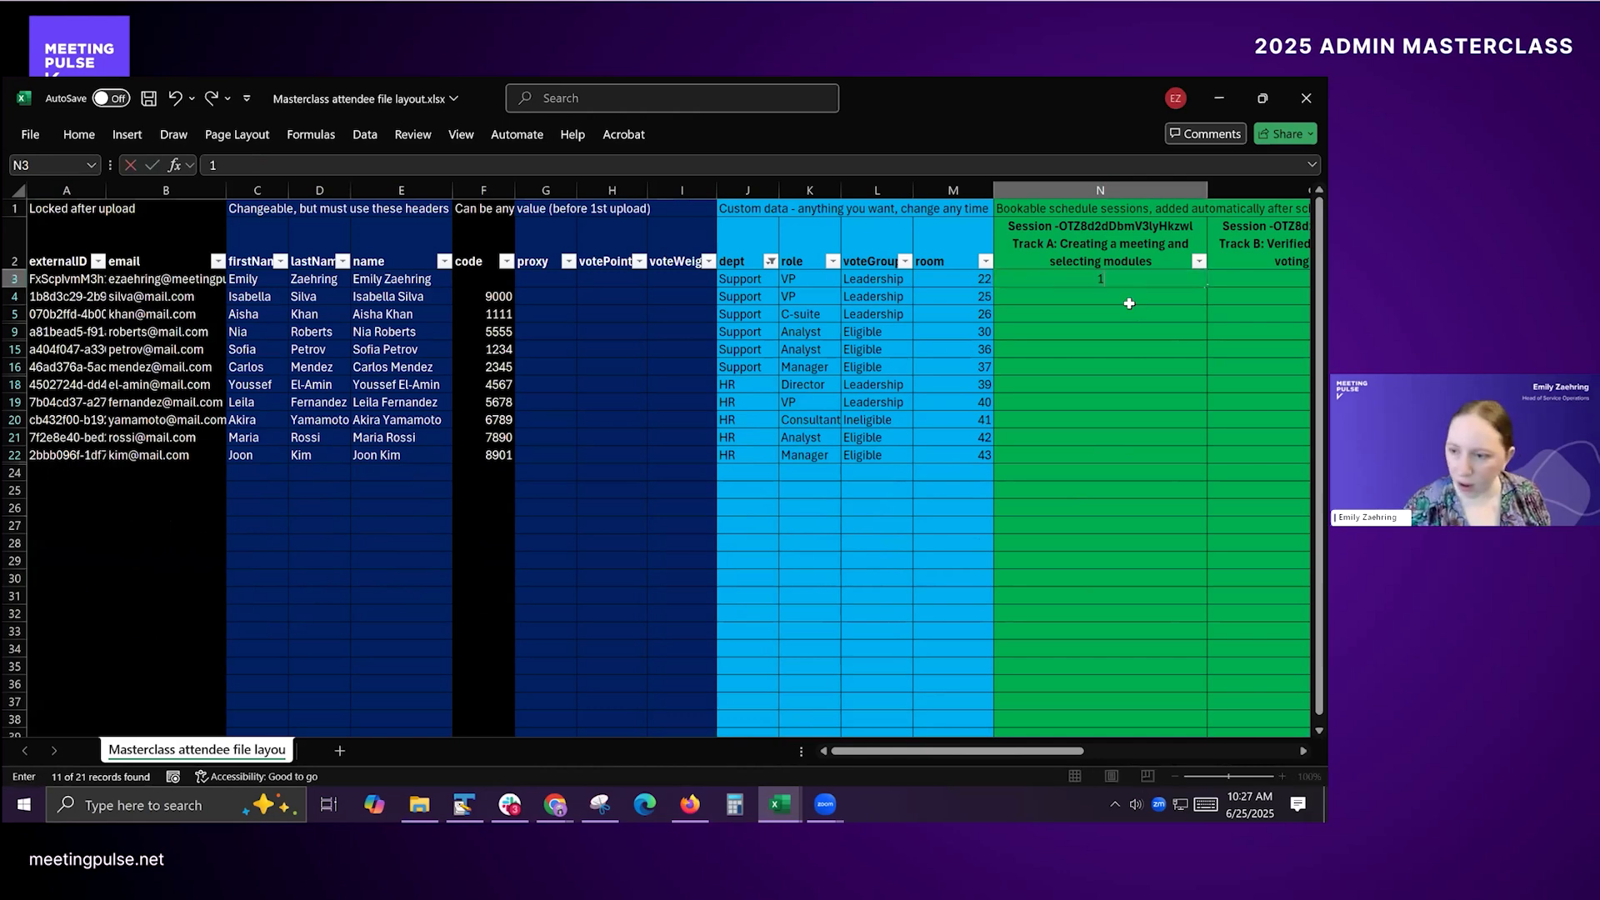
key("Right")
key("Down")
type("1")
key("Right")
key("Up")
type("1")
key("Right")
key("Down")
key("1")
key("Right")
key("Up")
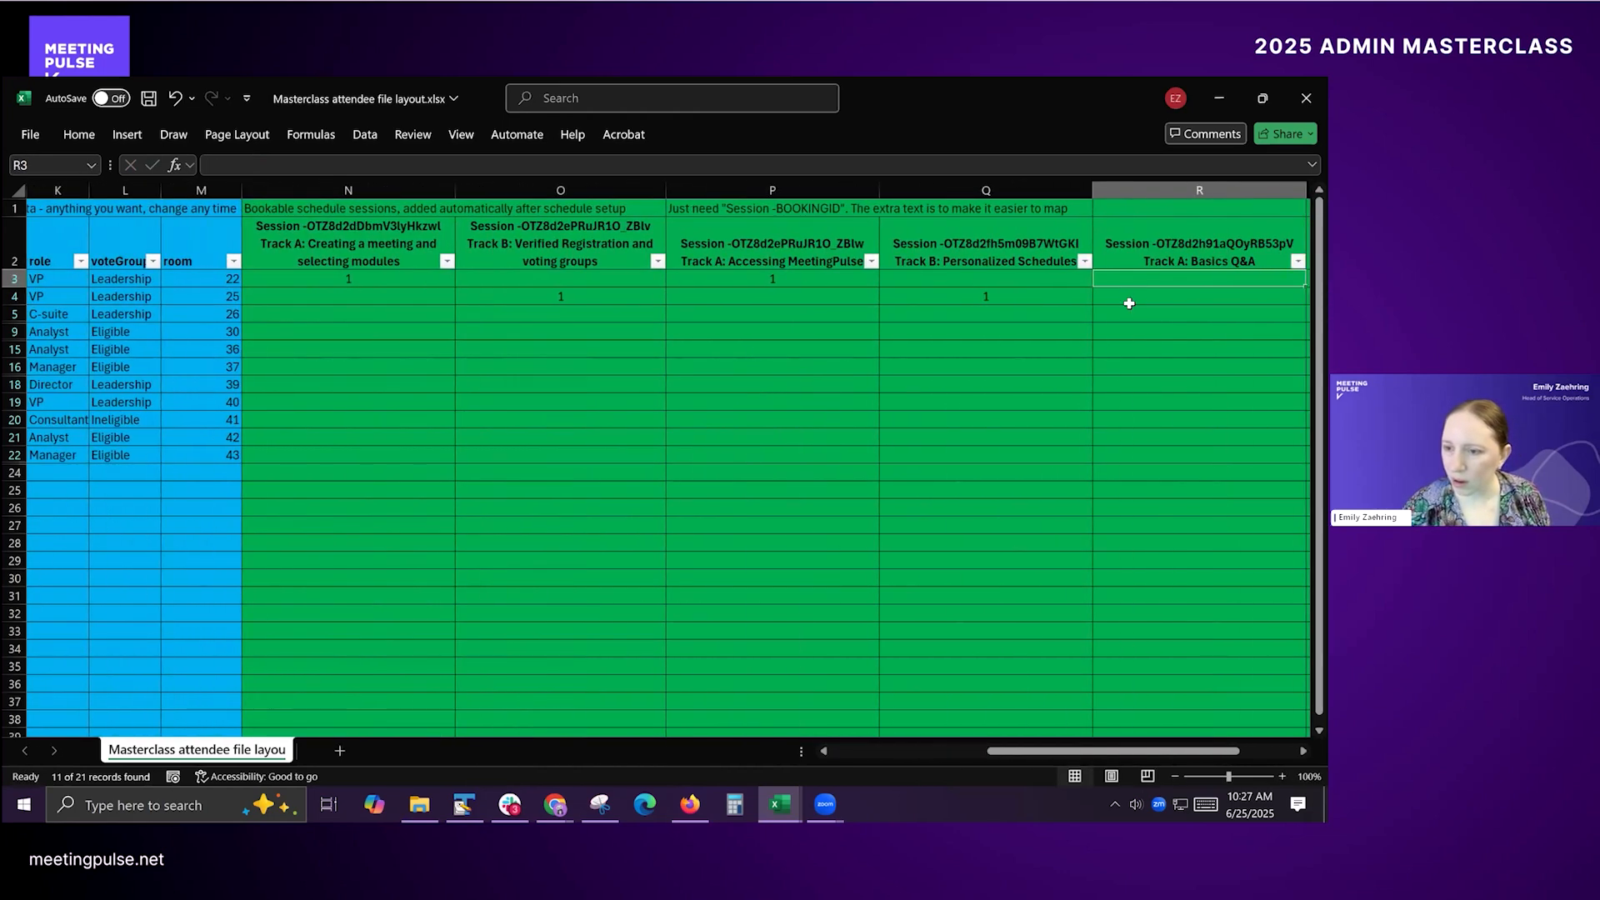
type("1")
key("Right")
key("Down")
type("1")
key("Up")
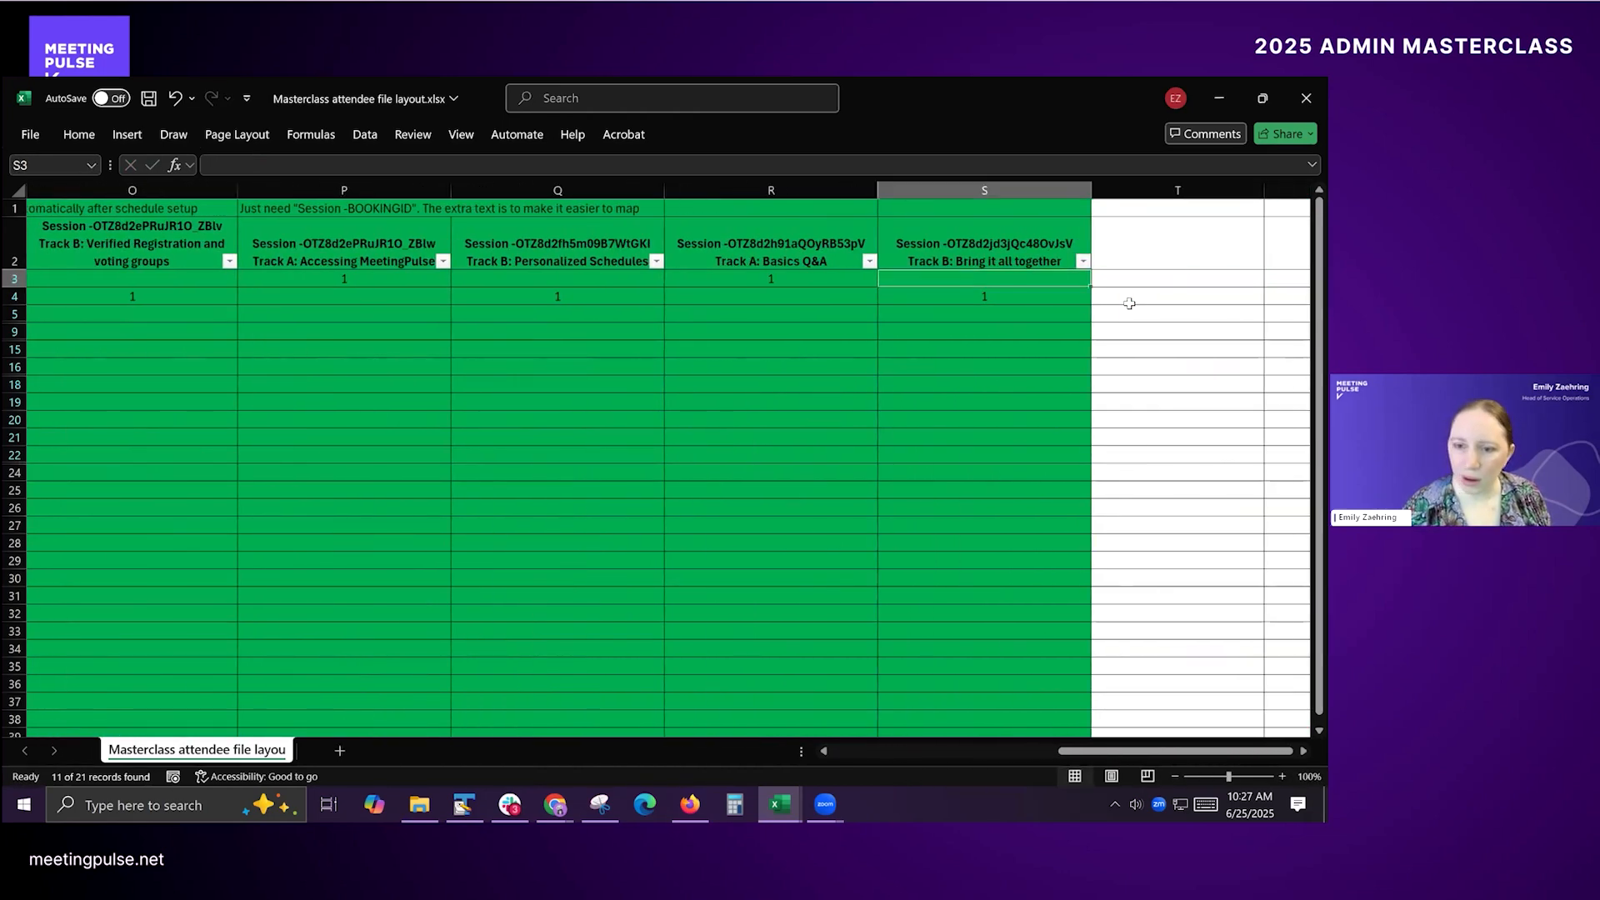
key("Left")
key("Left")
key("Left")
key("Left")
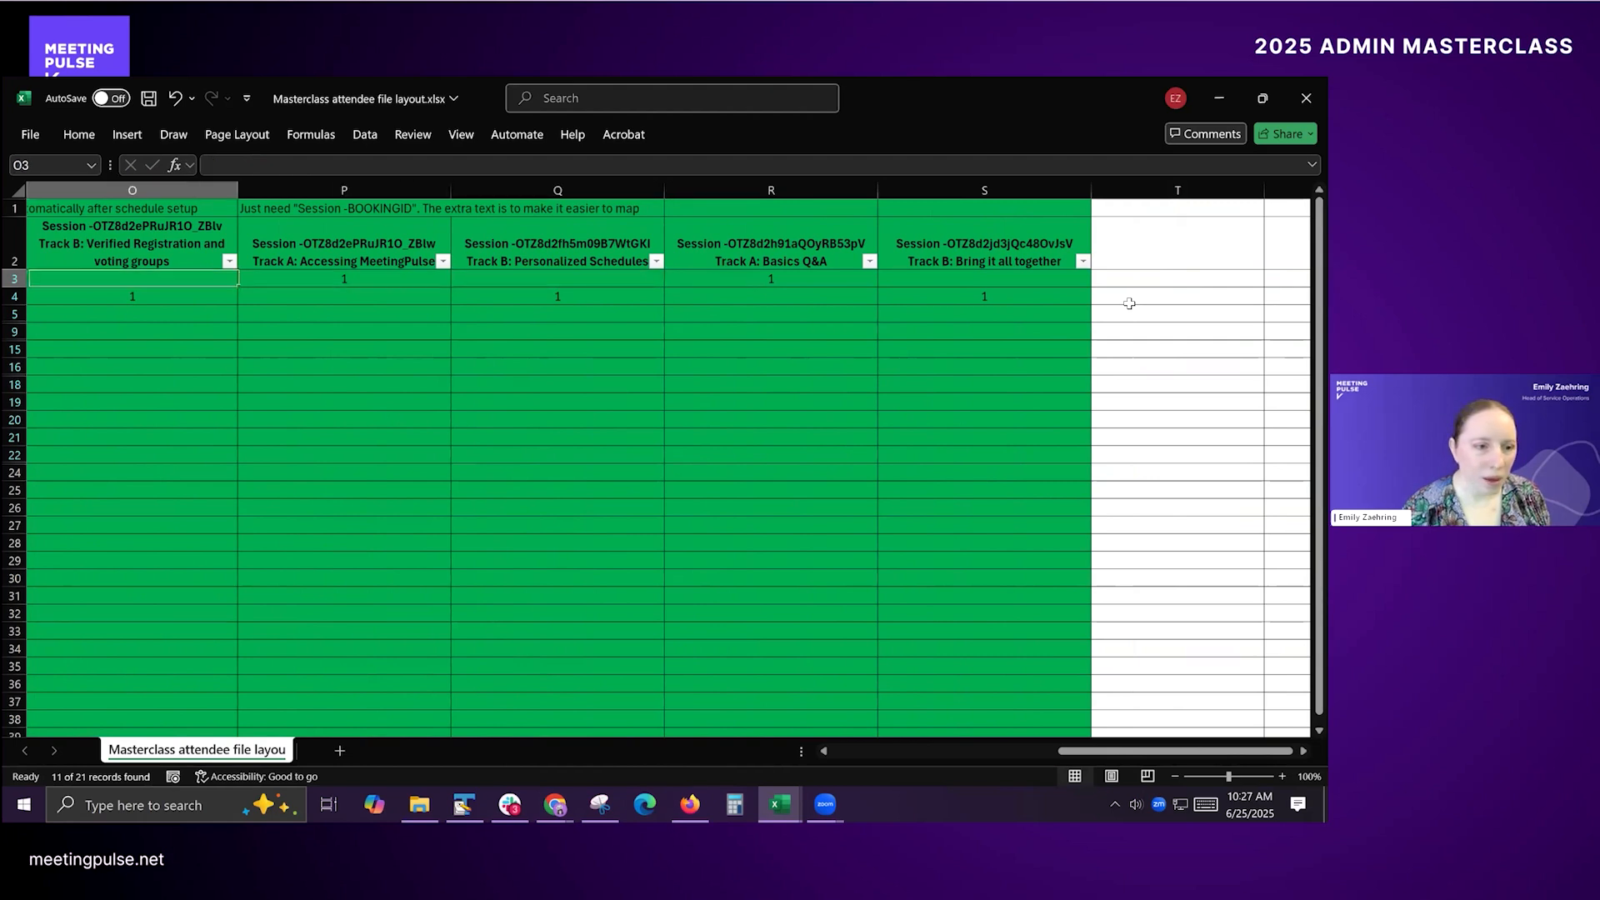
key("Left")
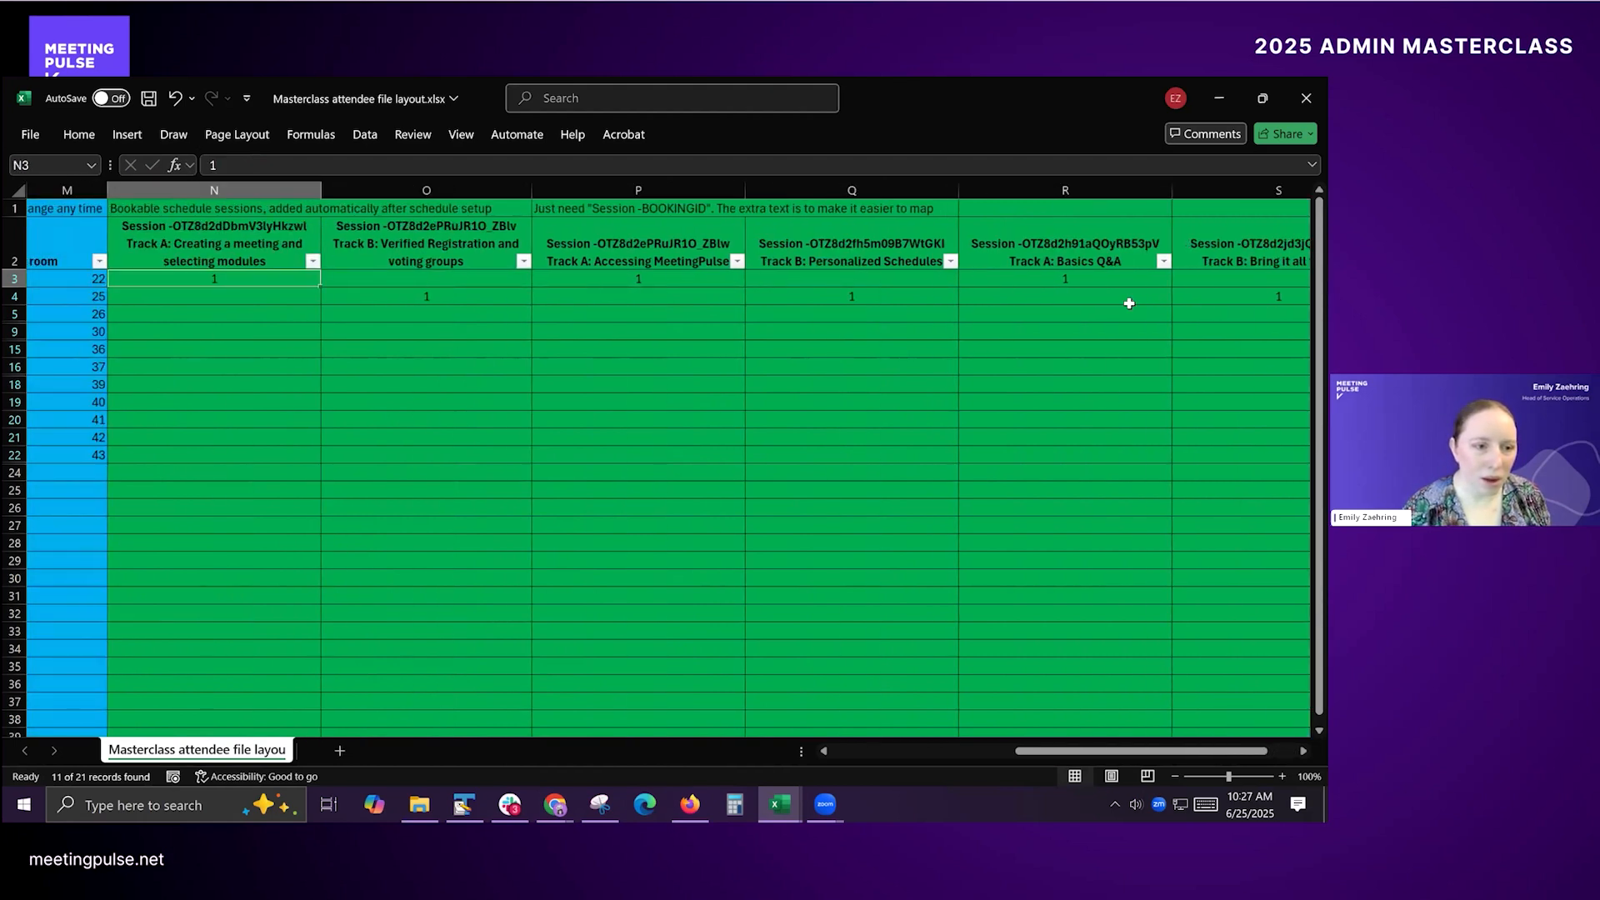
key("shift+Right")
key("shift+Right")
key("shift+Right")
key("shift+Right")
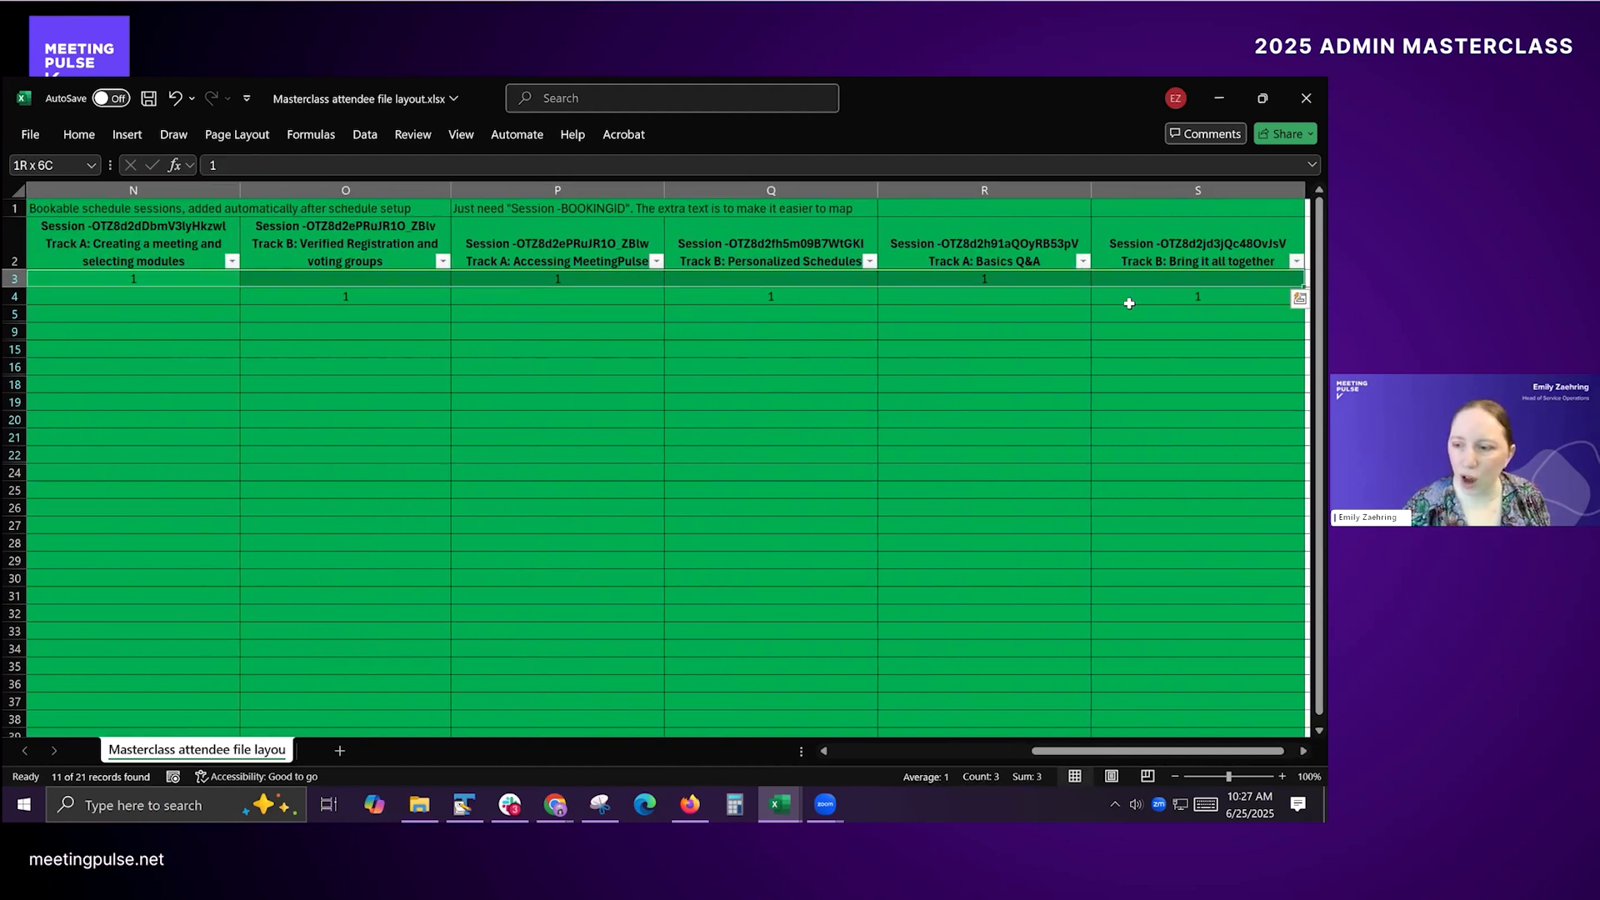
key("shift+Right")
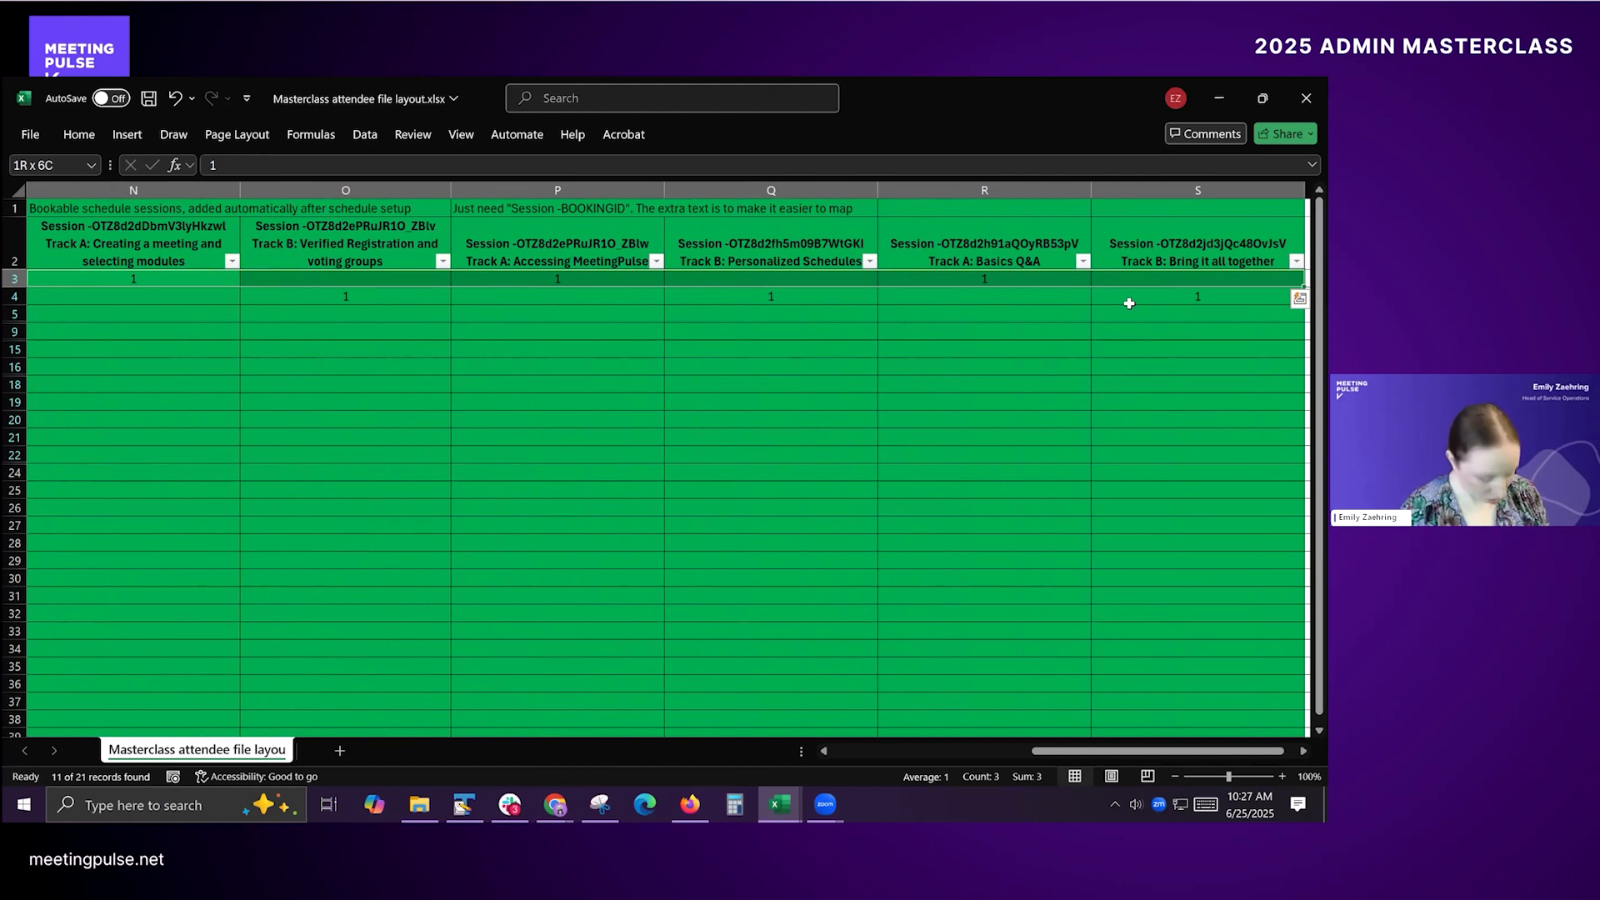
key("ctrl+q")
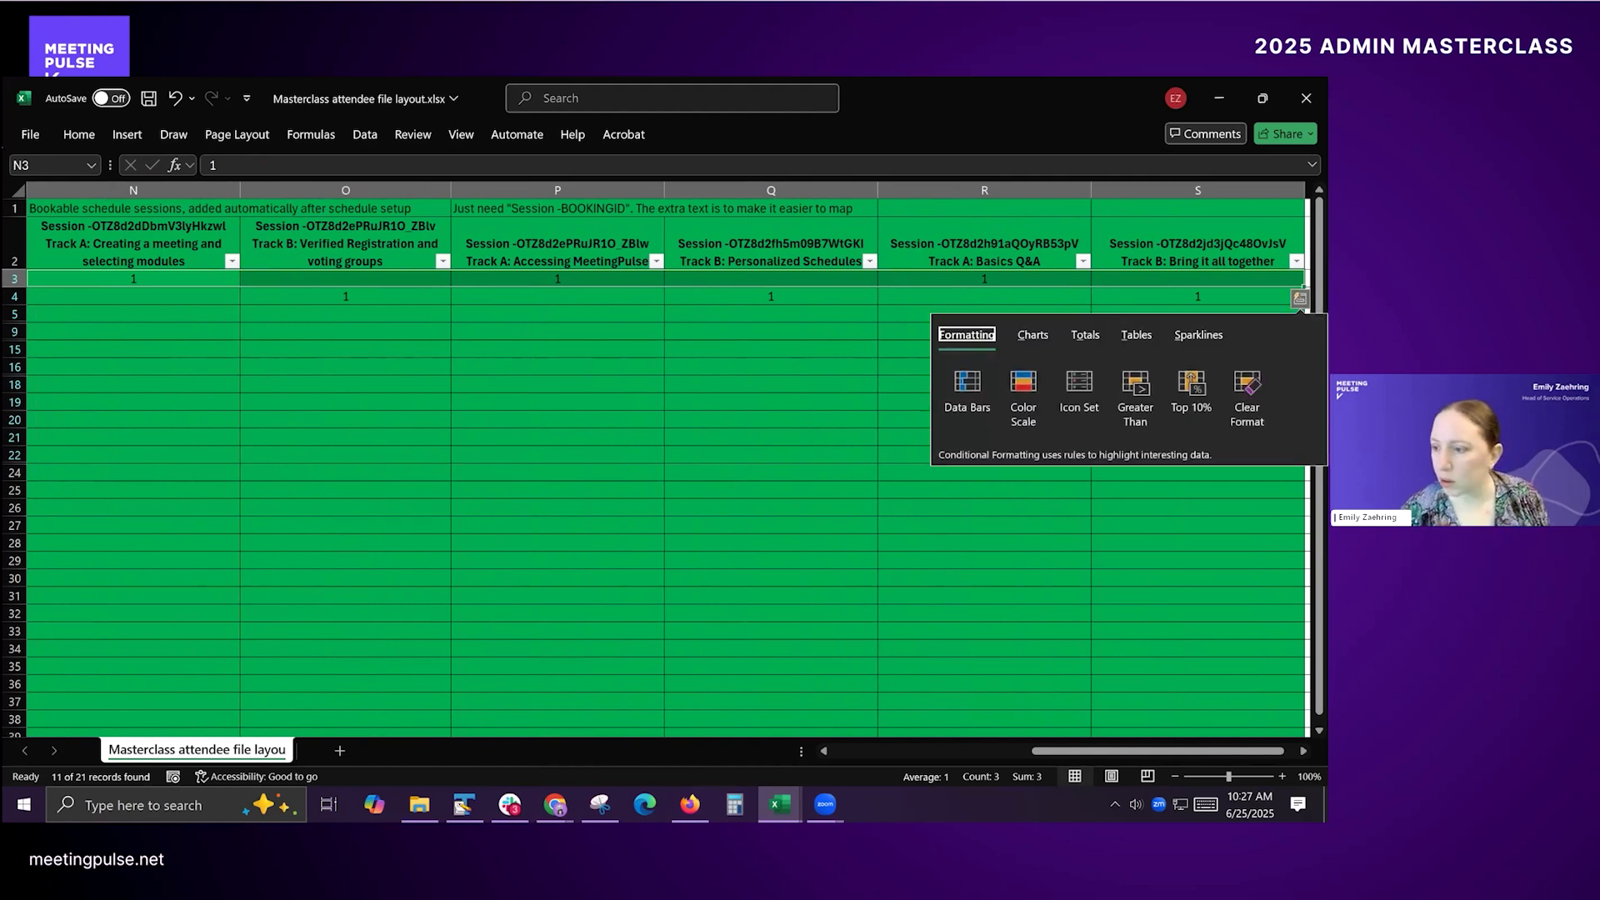
left_click(1198, 279)
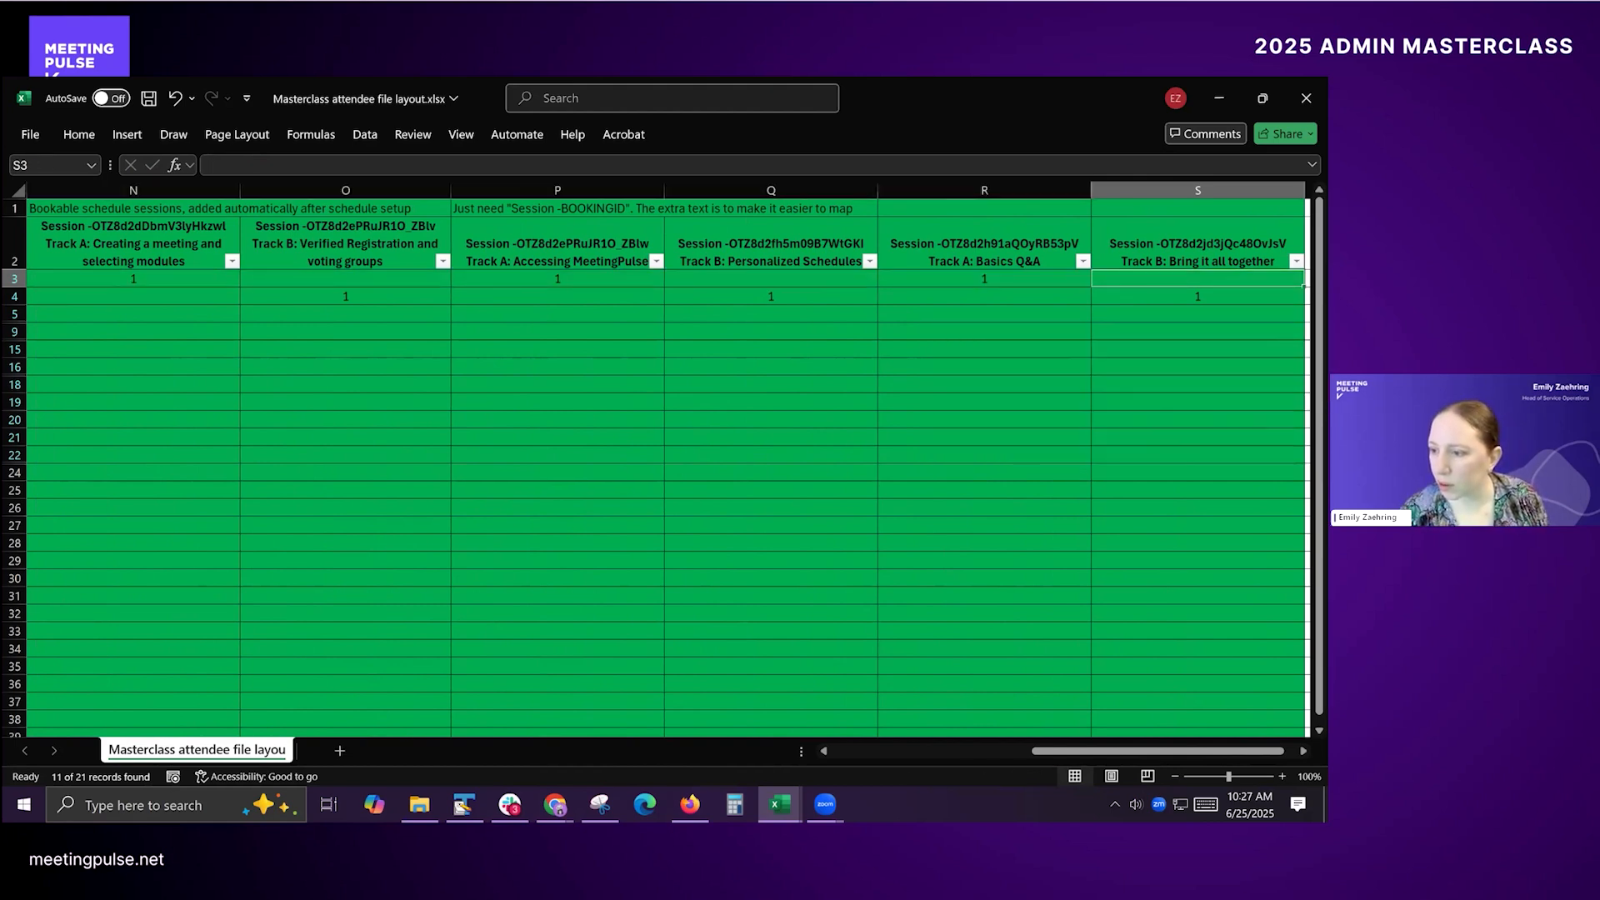
Step: Fill the row 3 session pattern in columns N to S down through row 21 of the filtered attendees
left_click(130, 284, "shift")
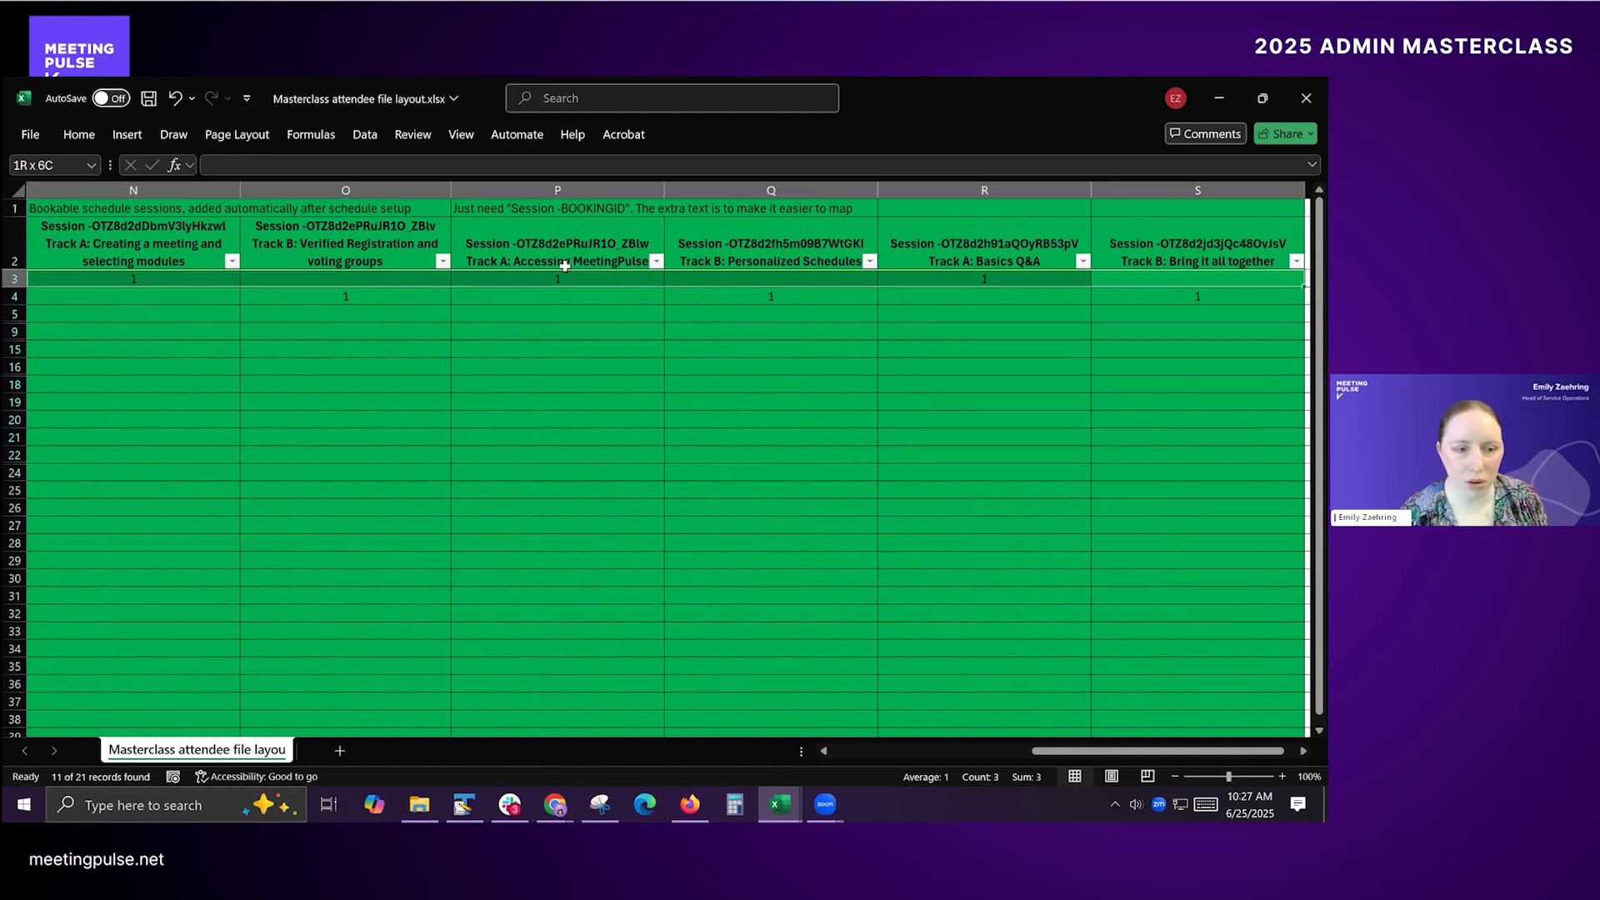
left_click_drag(1304, 287, 1055, 431)
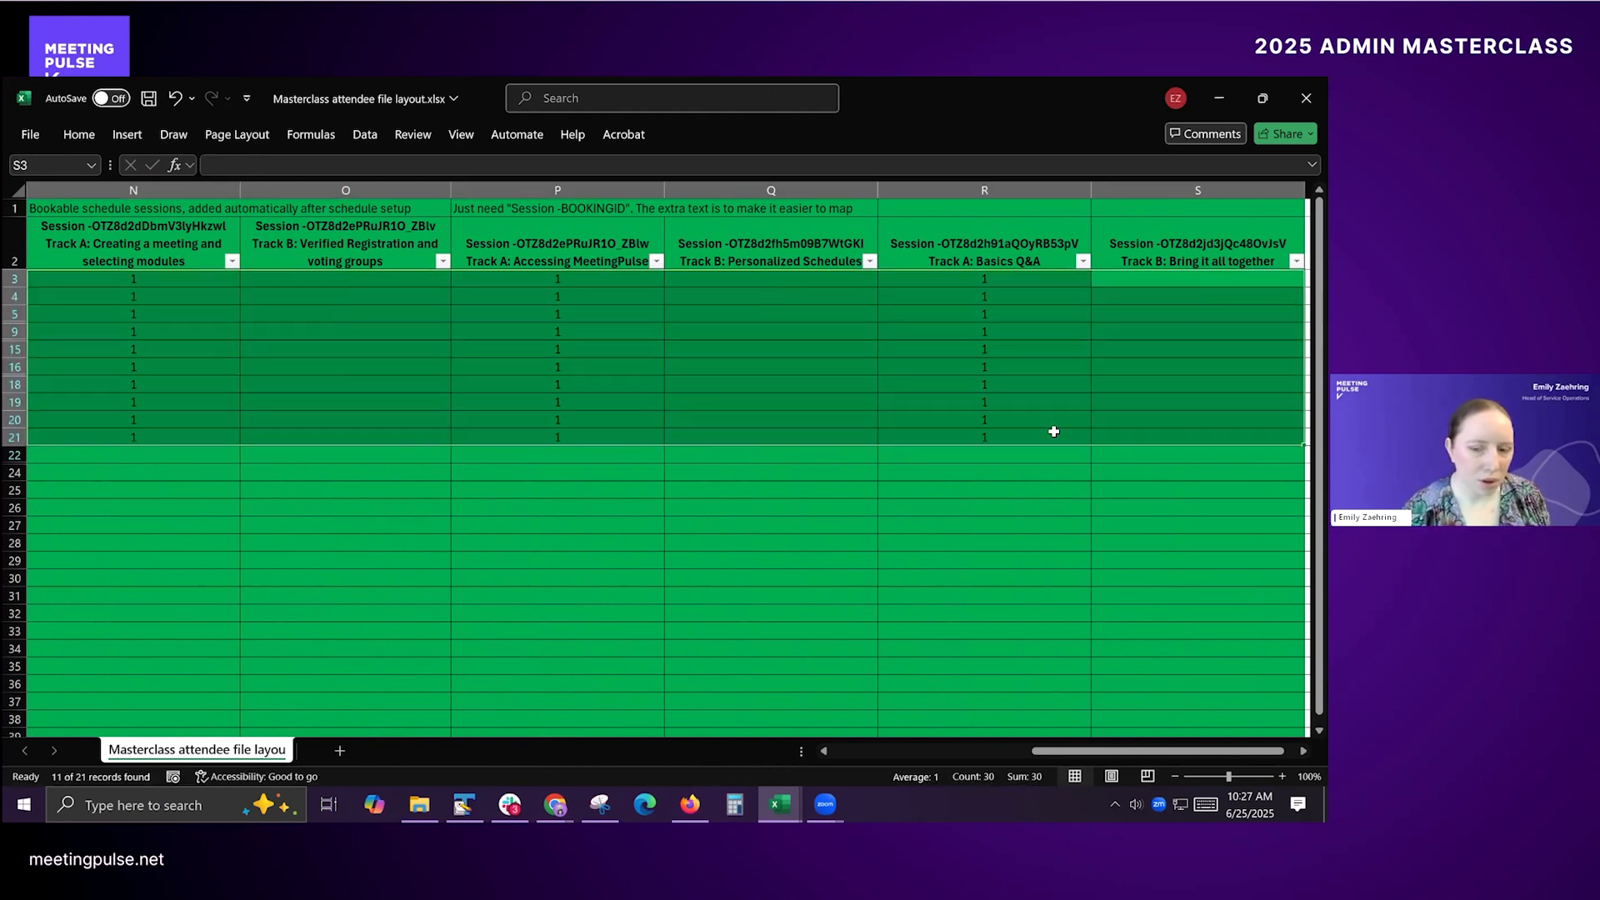
key("Left")
key("Left")
key("Left")
key("Left")
key("Left")
key("Left")
key("Left")
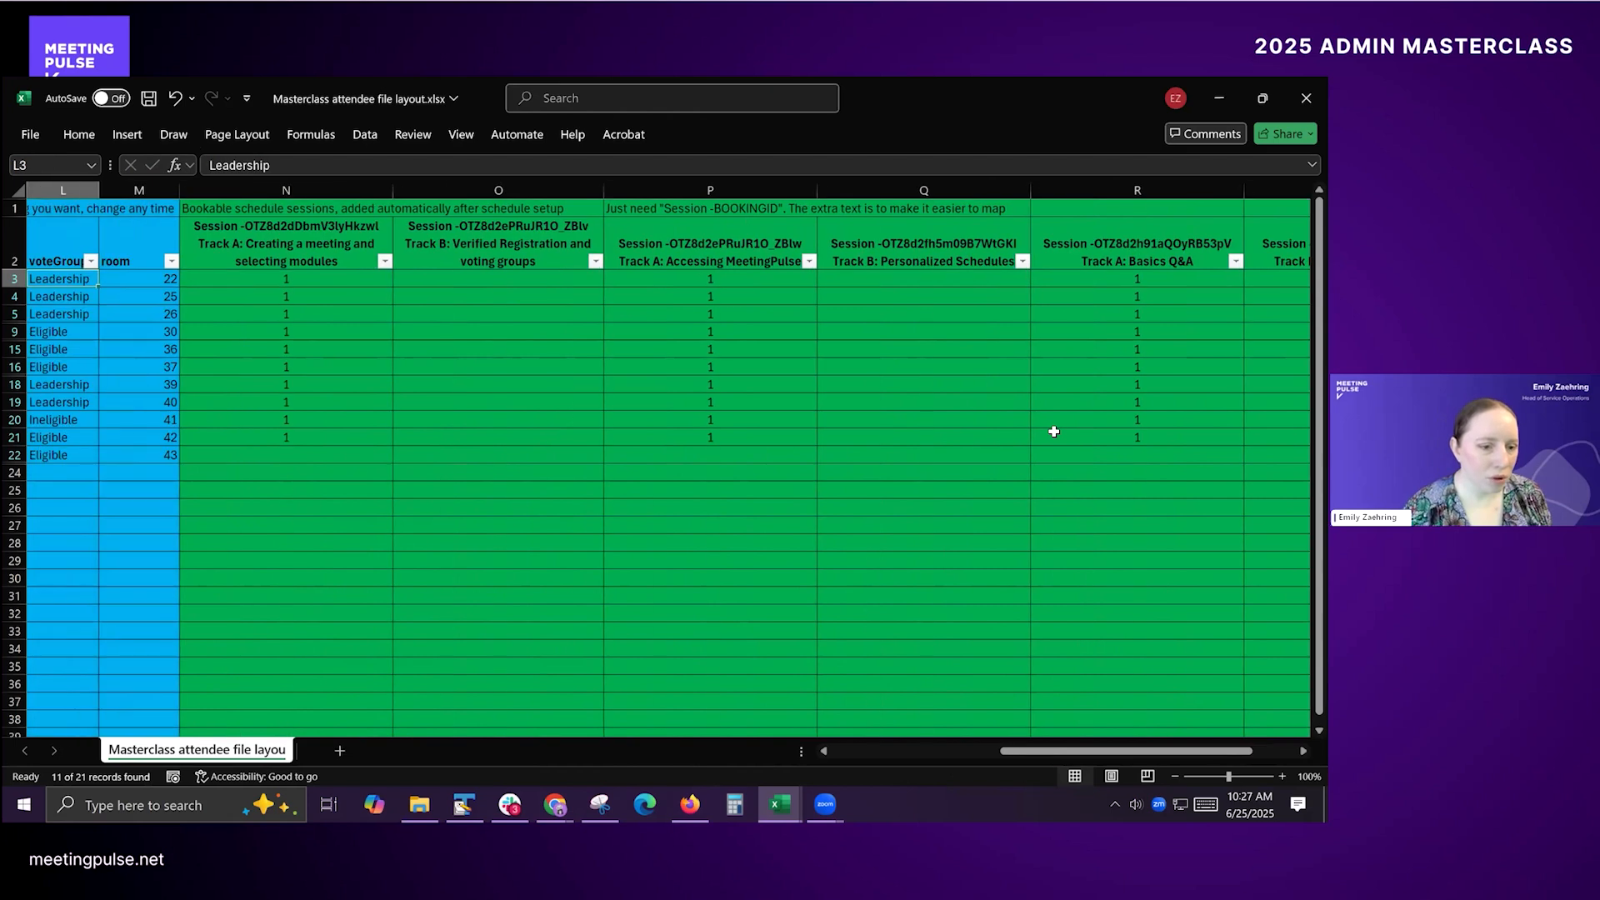
Step: Copy the row 21 session bookings in columns N to S into row 22 of the filtered attendees
key("Left")
key("Down")
key("Down")
key("Down")
key("Down")
key("Down")
key("Down")
key("Down")
key("Down")
key("Down")
key("Down")
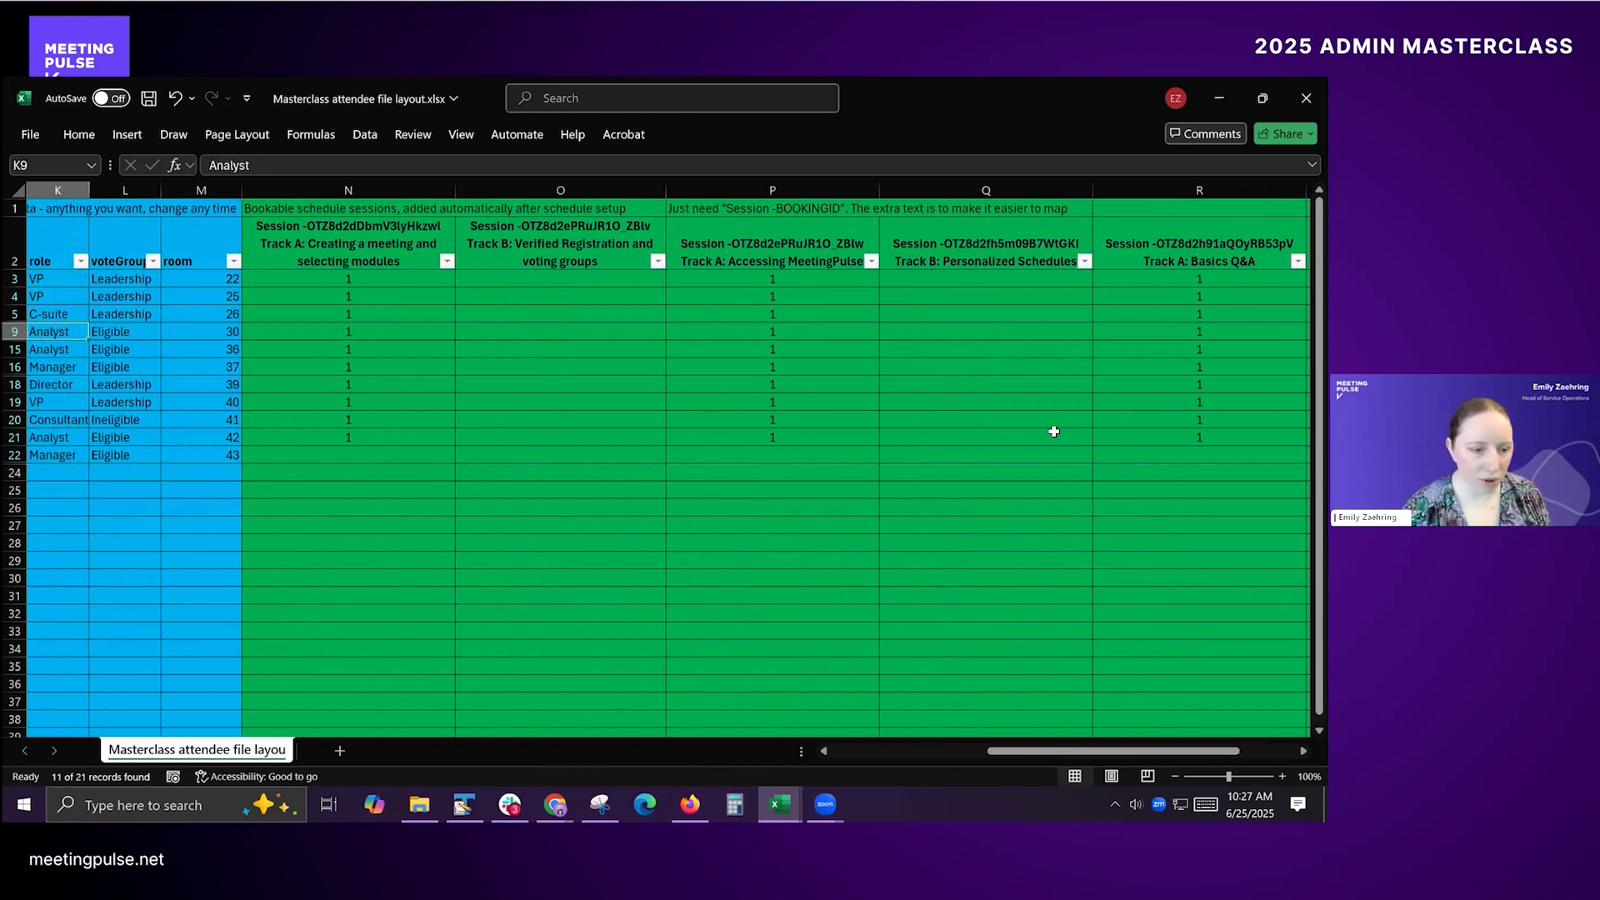
key("Up")
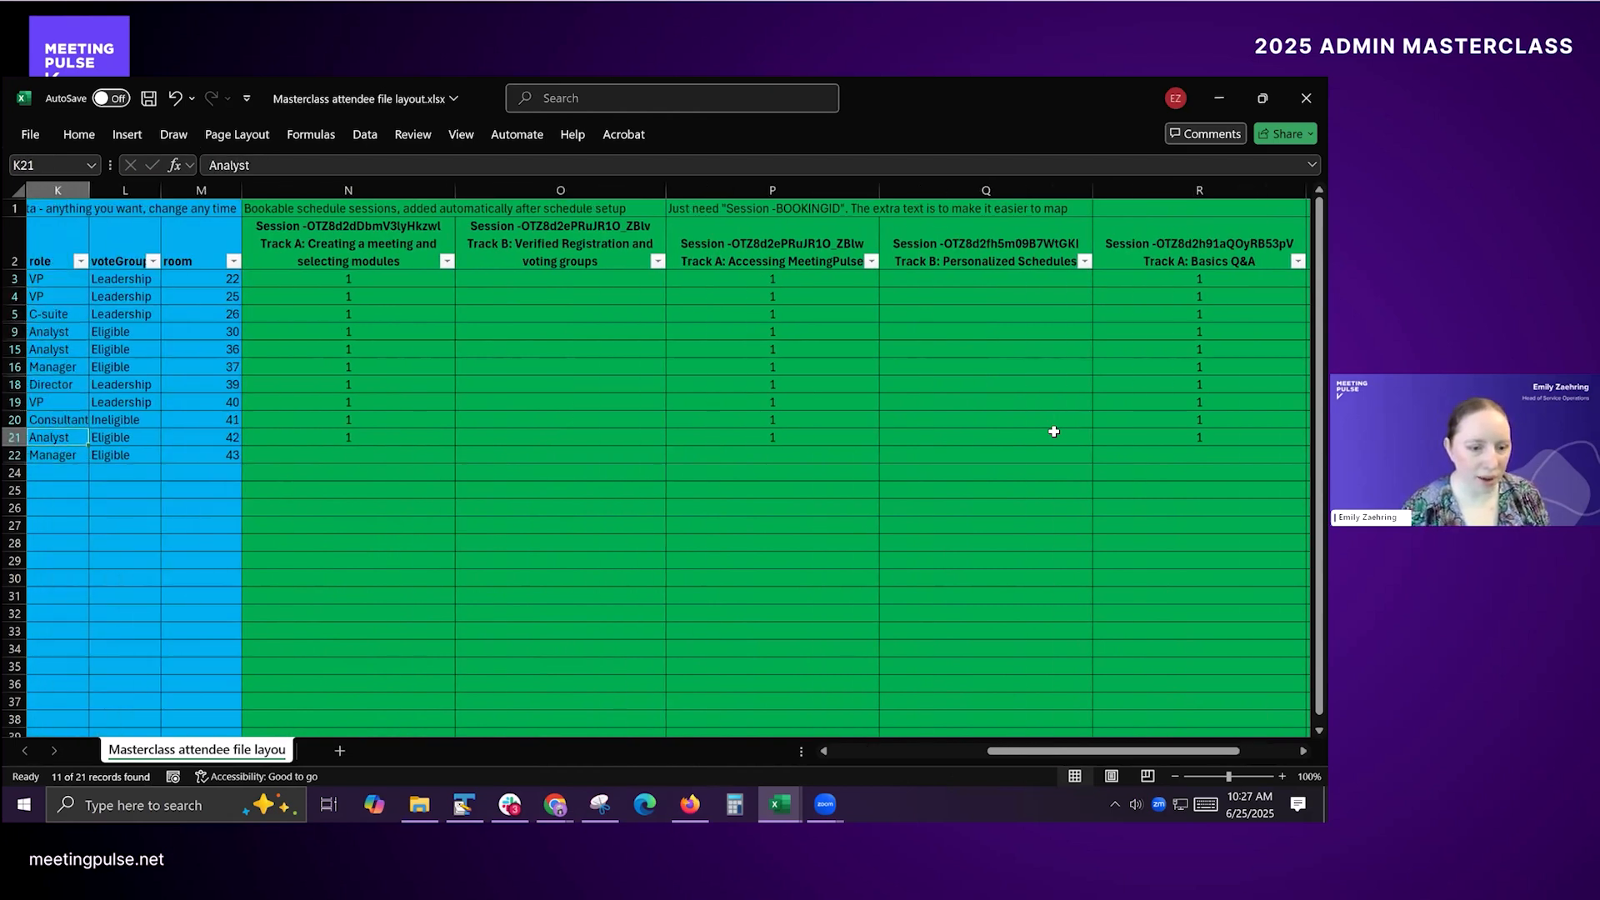
key("Right")
key("Right")
key("Right")
key("Right")
key("Left")
key("shift+Right")
key("shift+Right")
key("shift+Right")
key("shift+Right")
key("shift+Right")
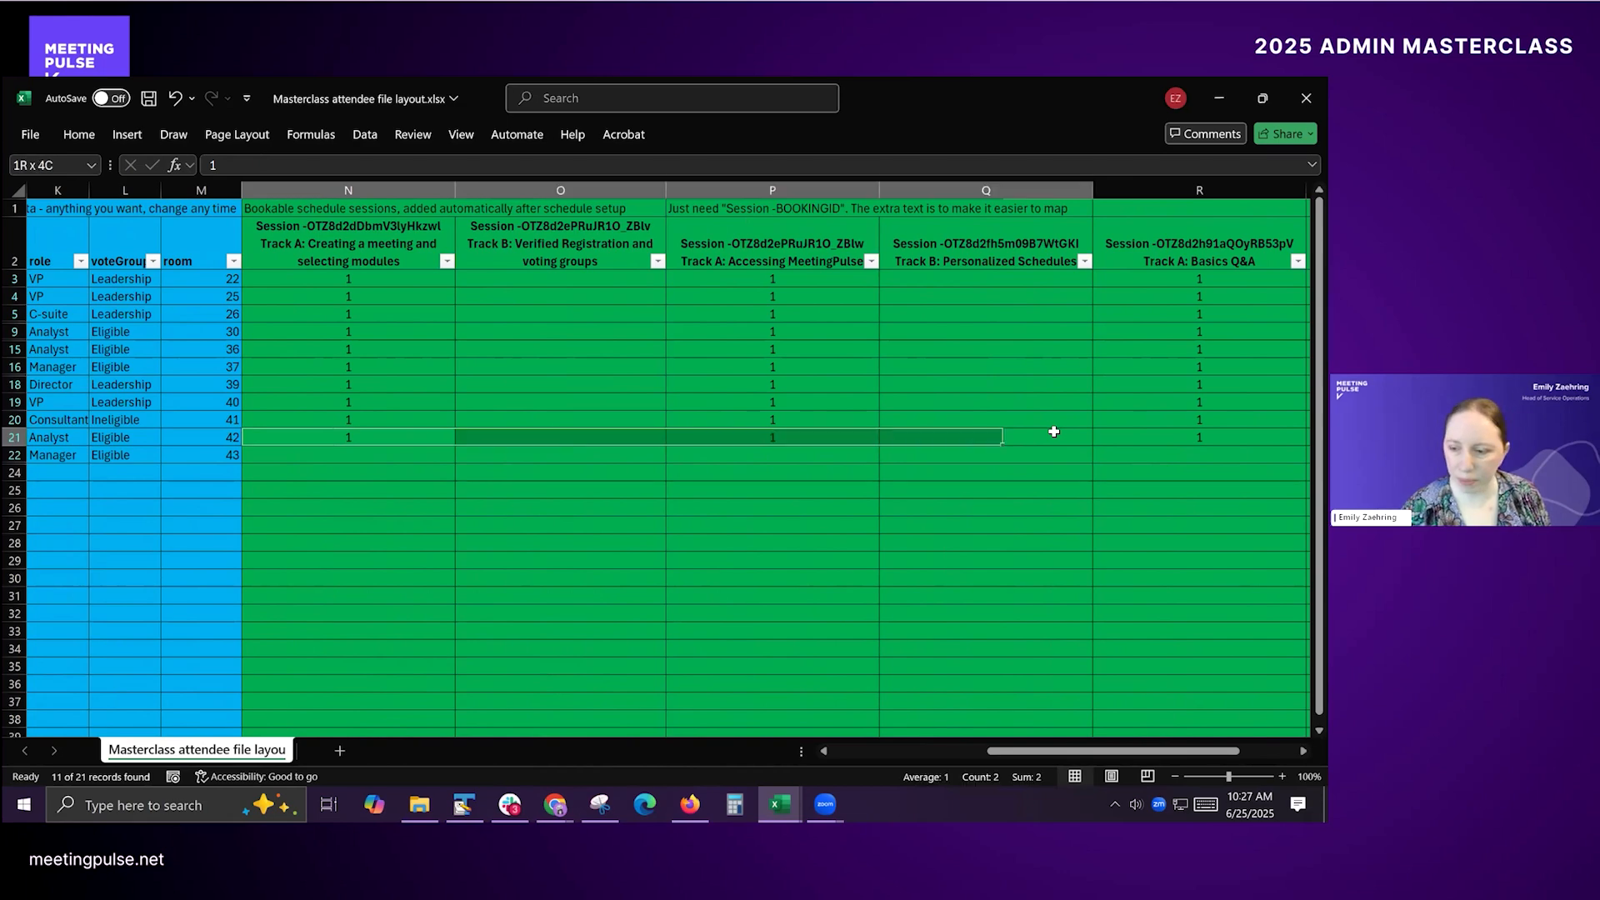
key("ctrl+c")
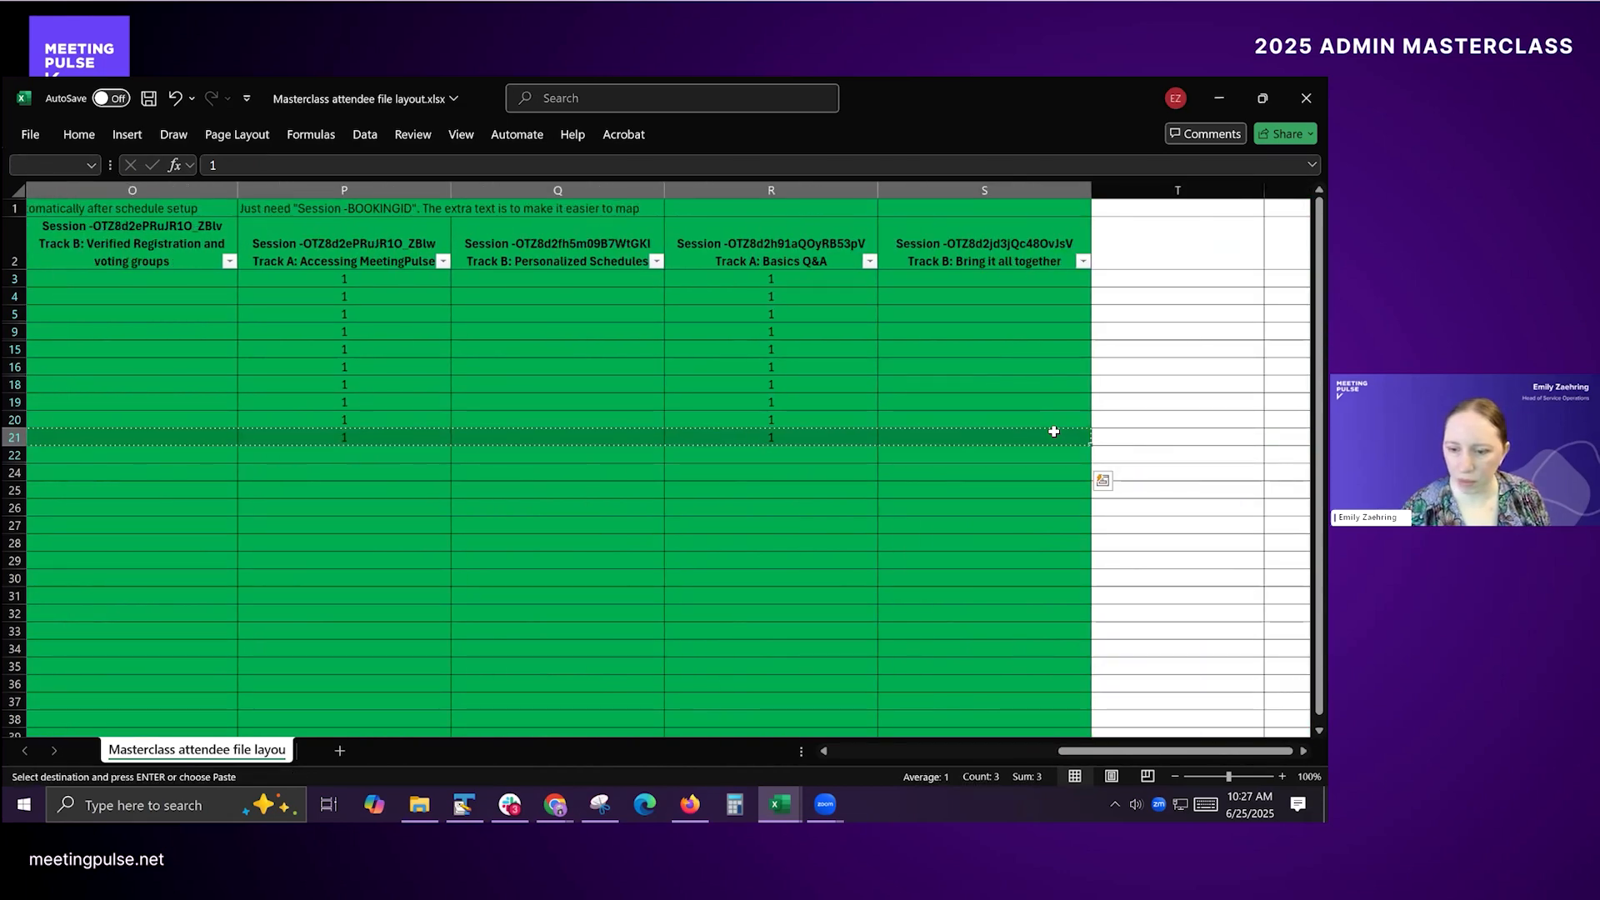
key("Down")
key("Up")
key("Up")
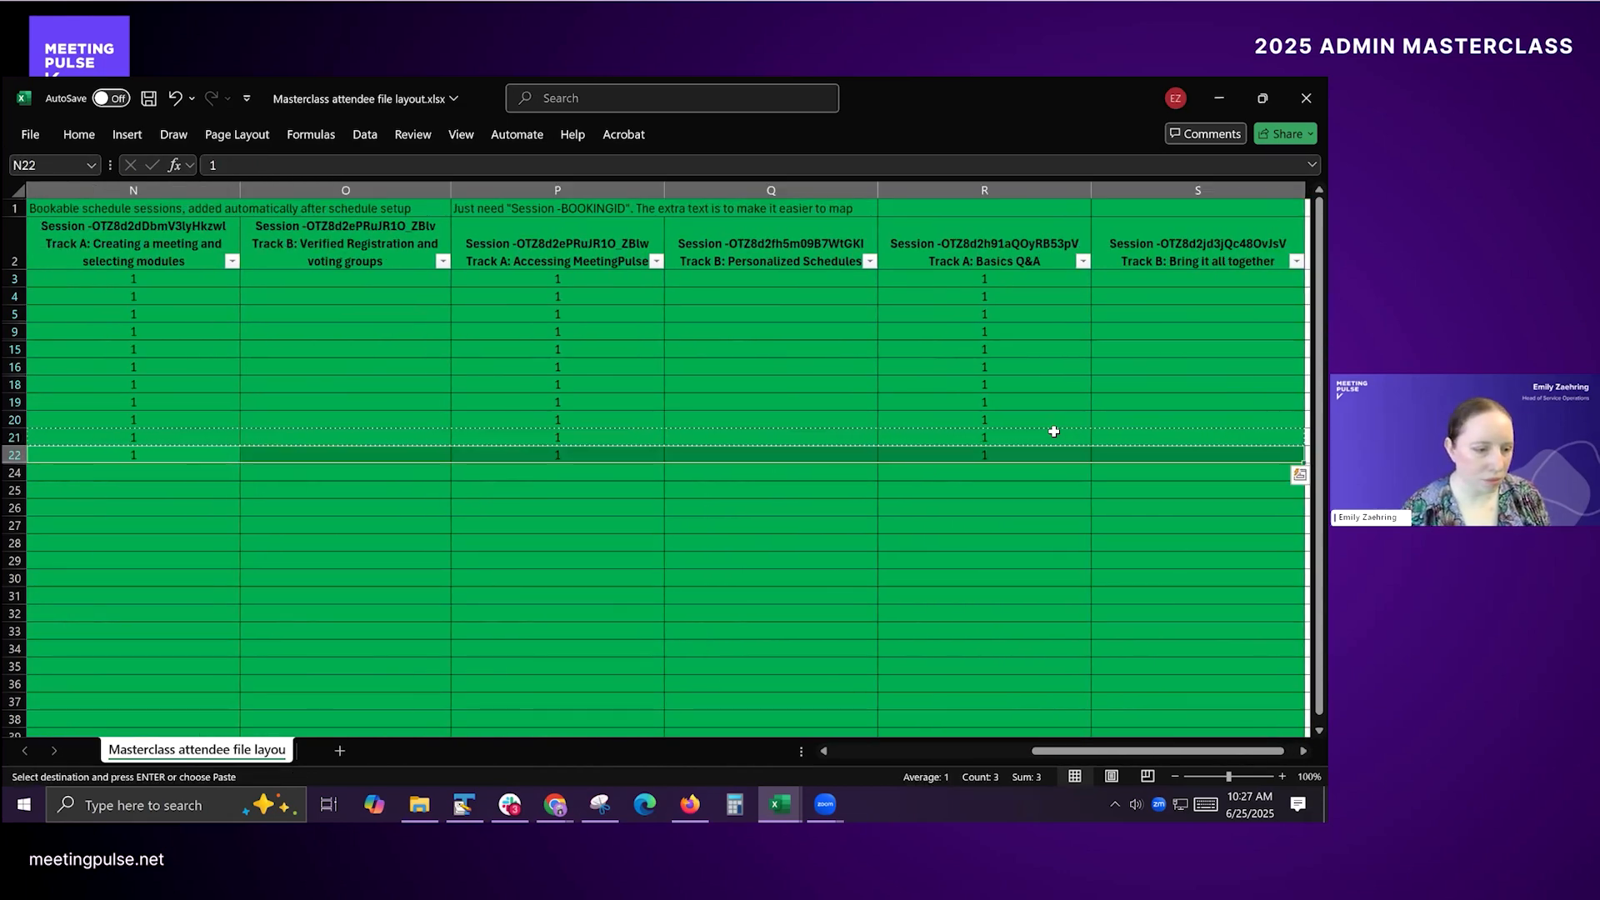
Step: Change the dept column filter to show only Marketing and Sales attendees
key("Left")
key("Left")
key("Left")
key("Left")
key("Left")
key("Right")
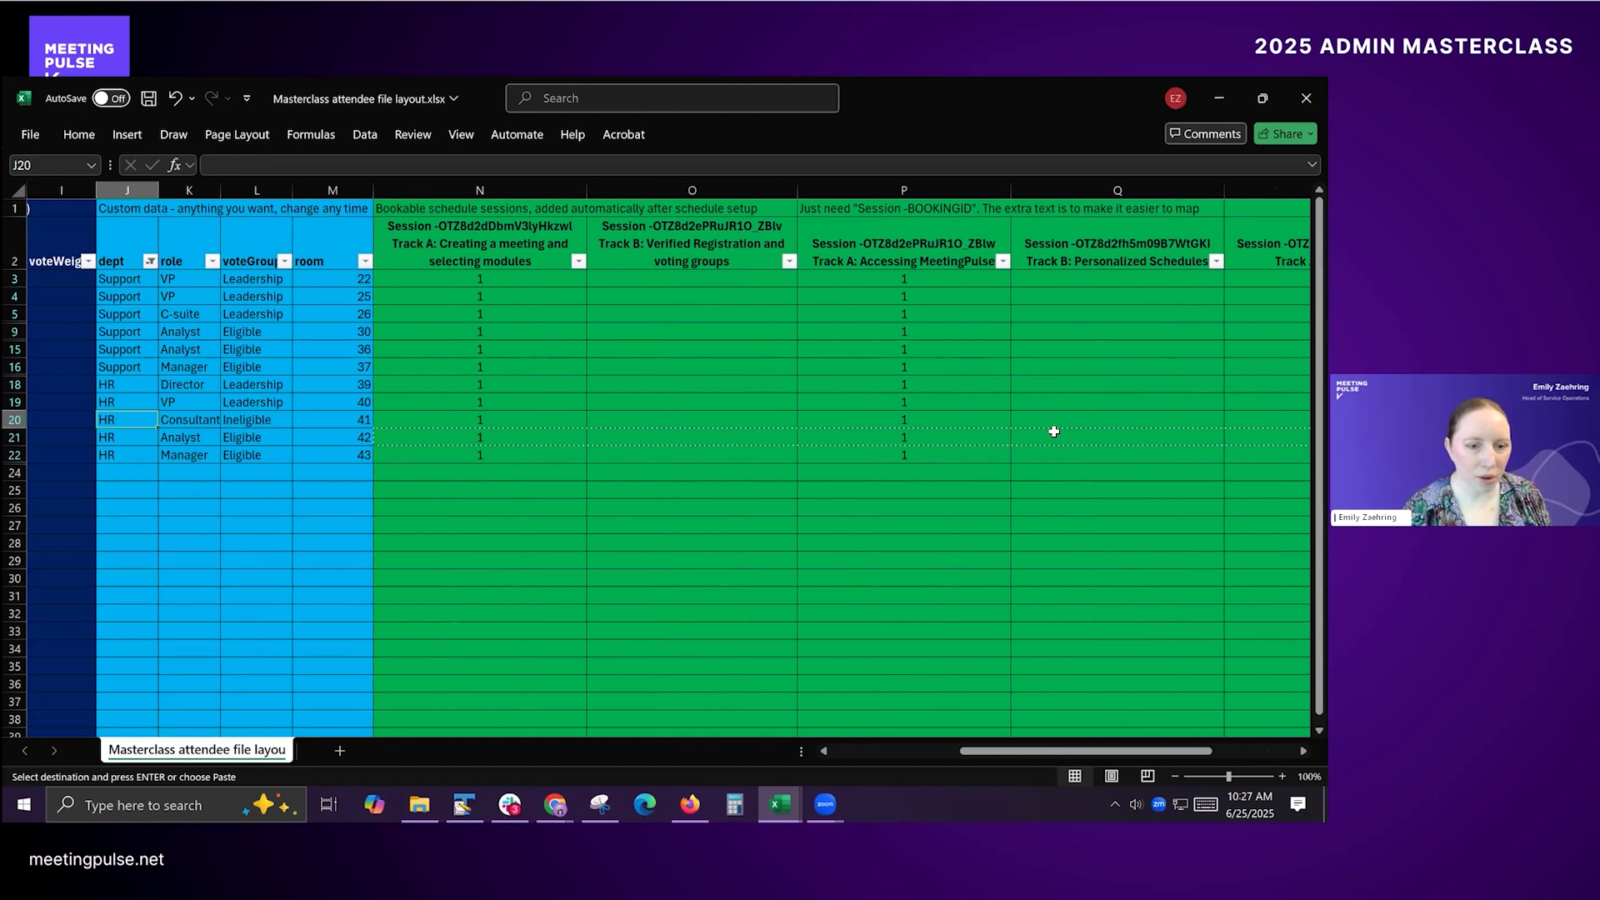
left_click(149, 263)
left_click(58, 522)
left_click(58, 573)
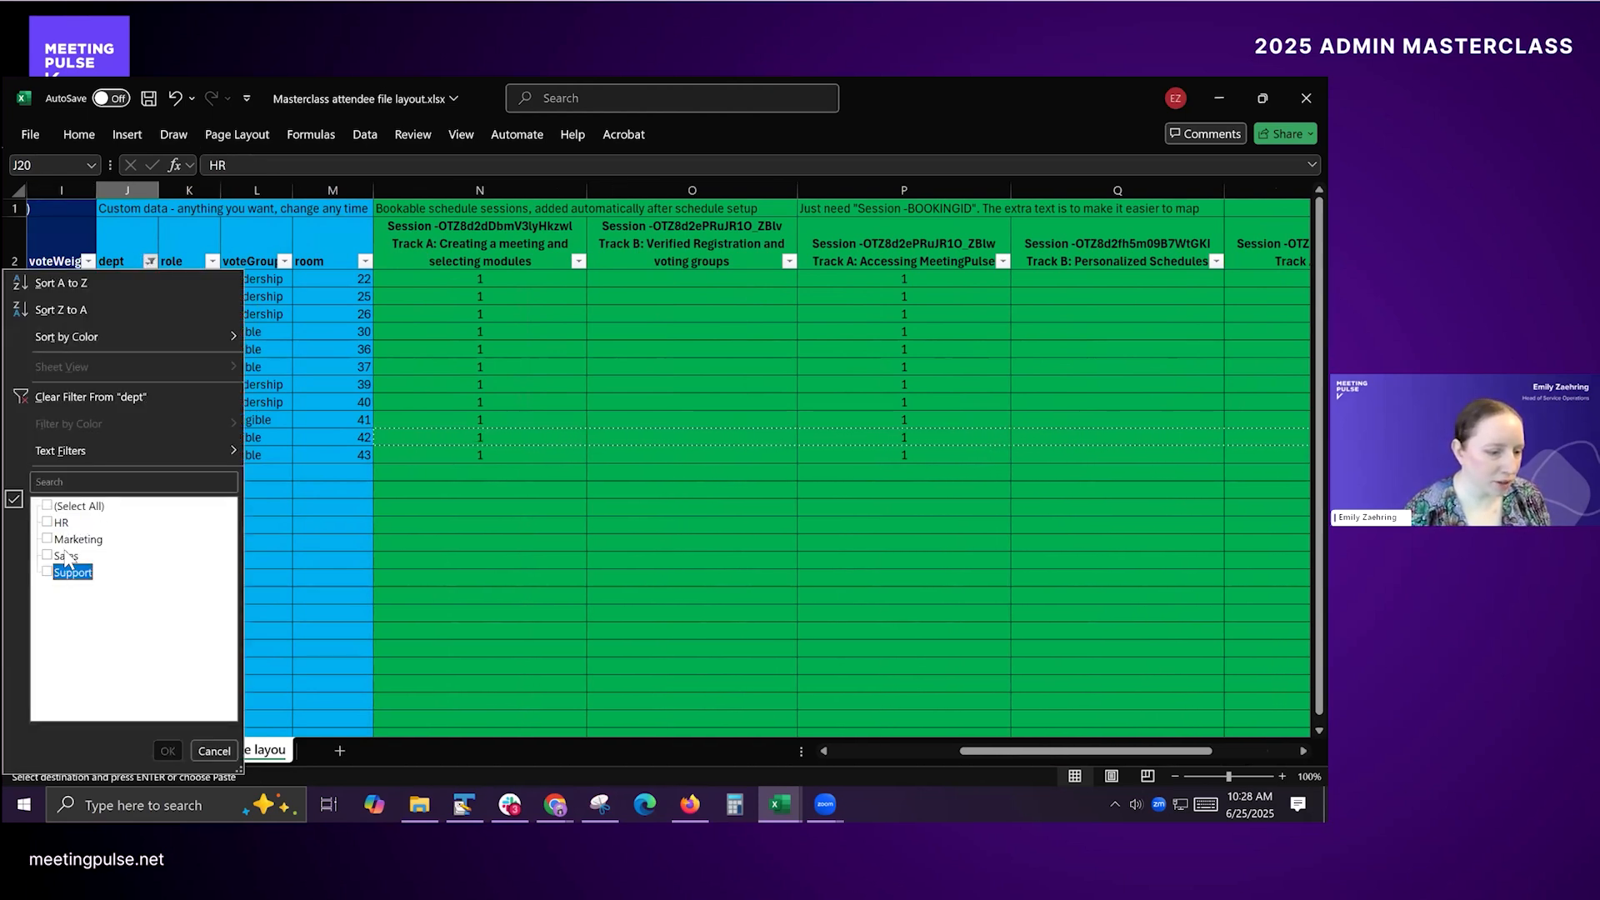
left_click(63, 539)
left_click(63, 556)
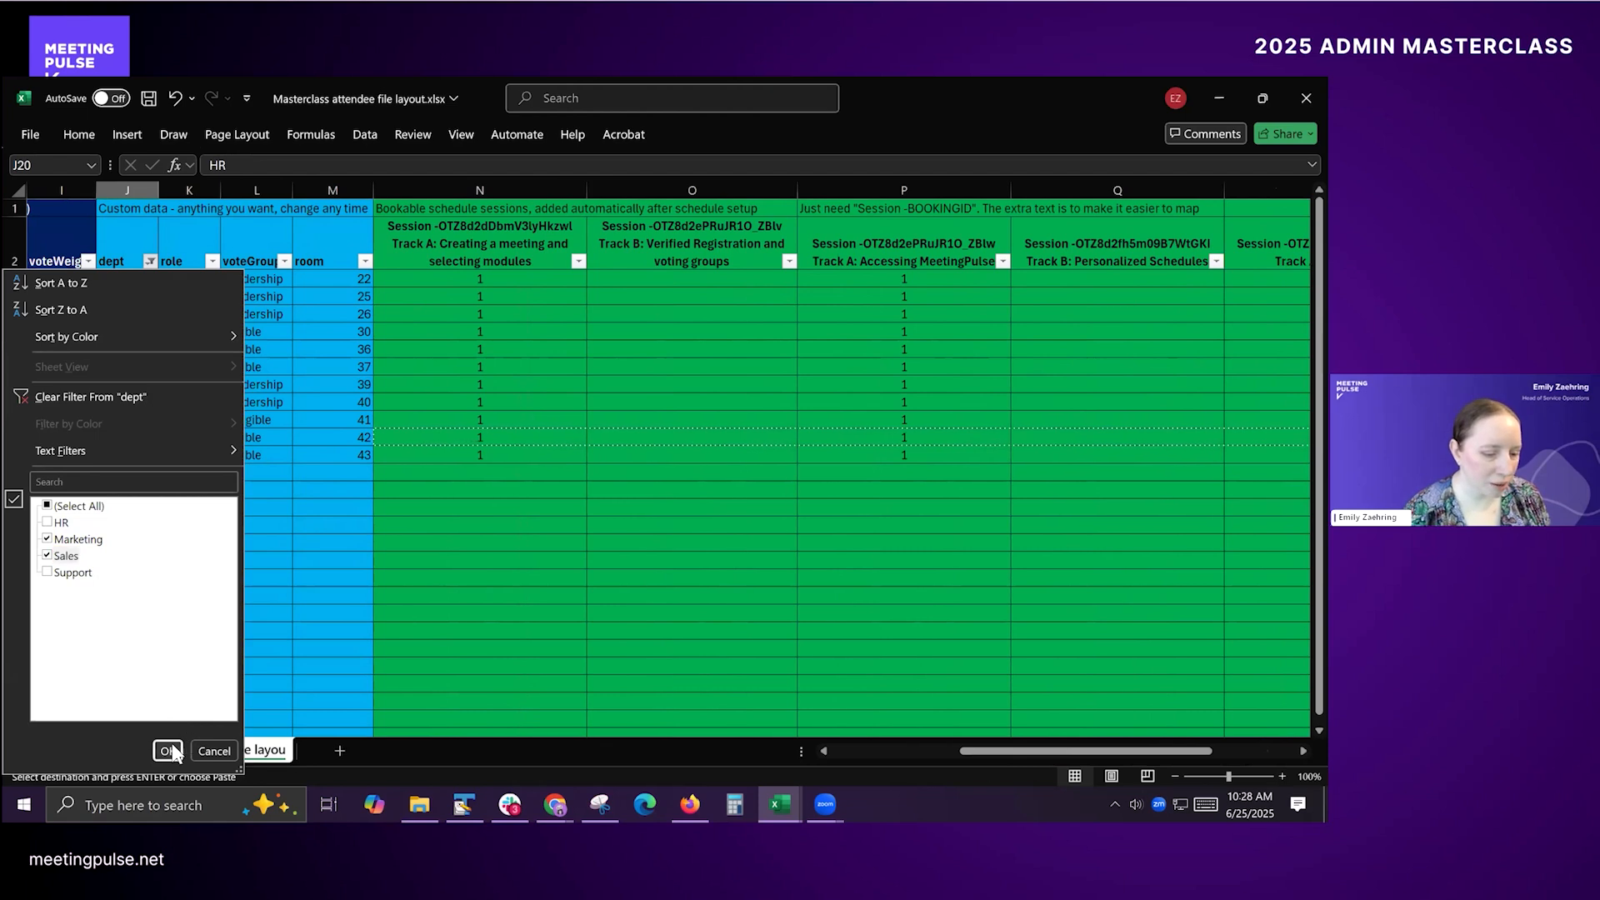
left_click(168, 751)
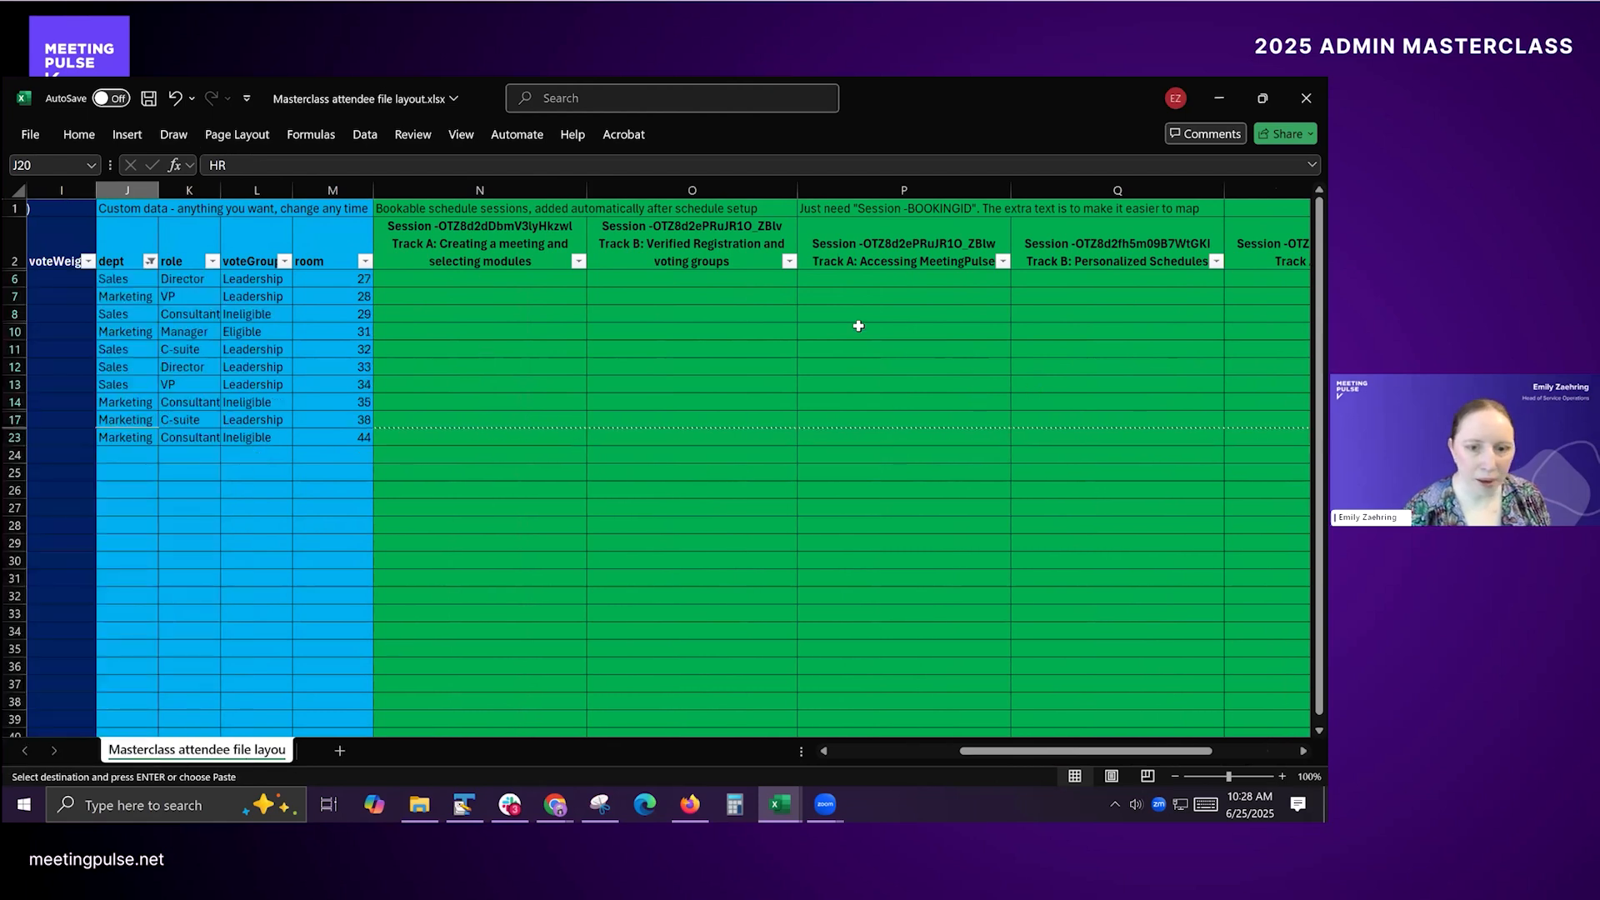
Step: Book the row 6 attendee into the three Track B sessions by entering 1 in O6, Q6 and S6
left_click(642, 281)
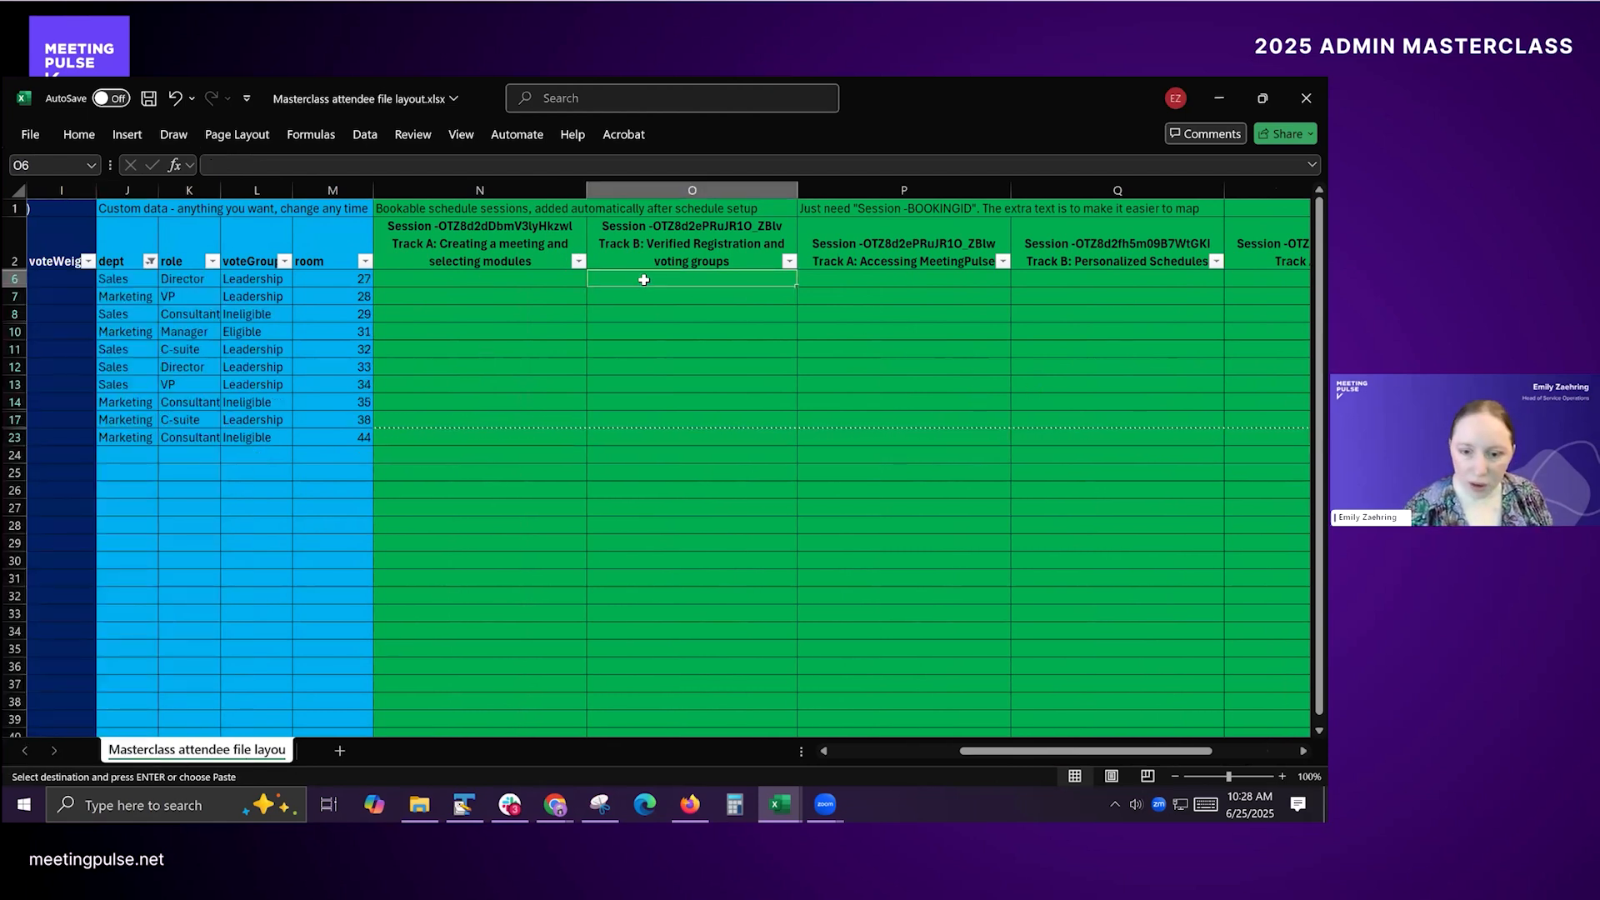
key("Escape")
type("1")
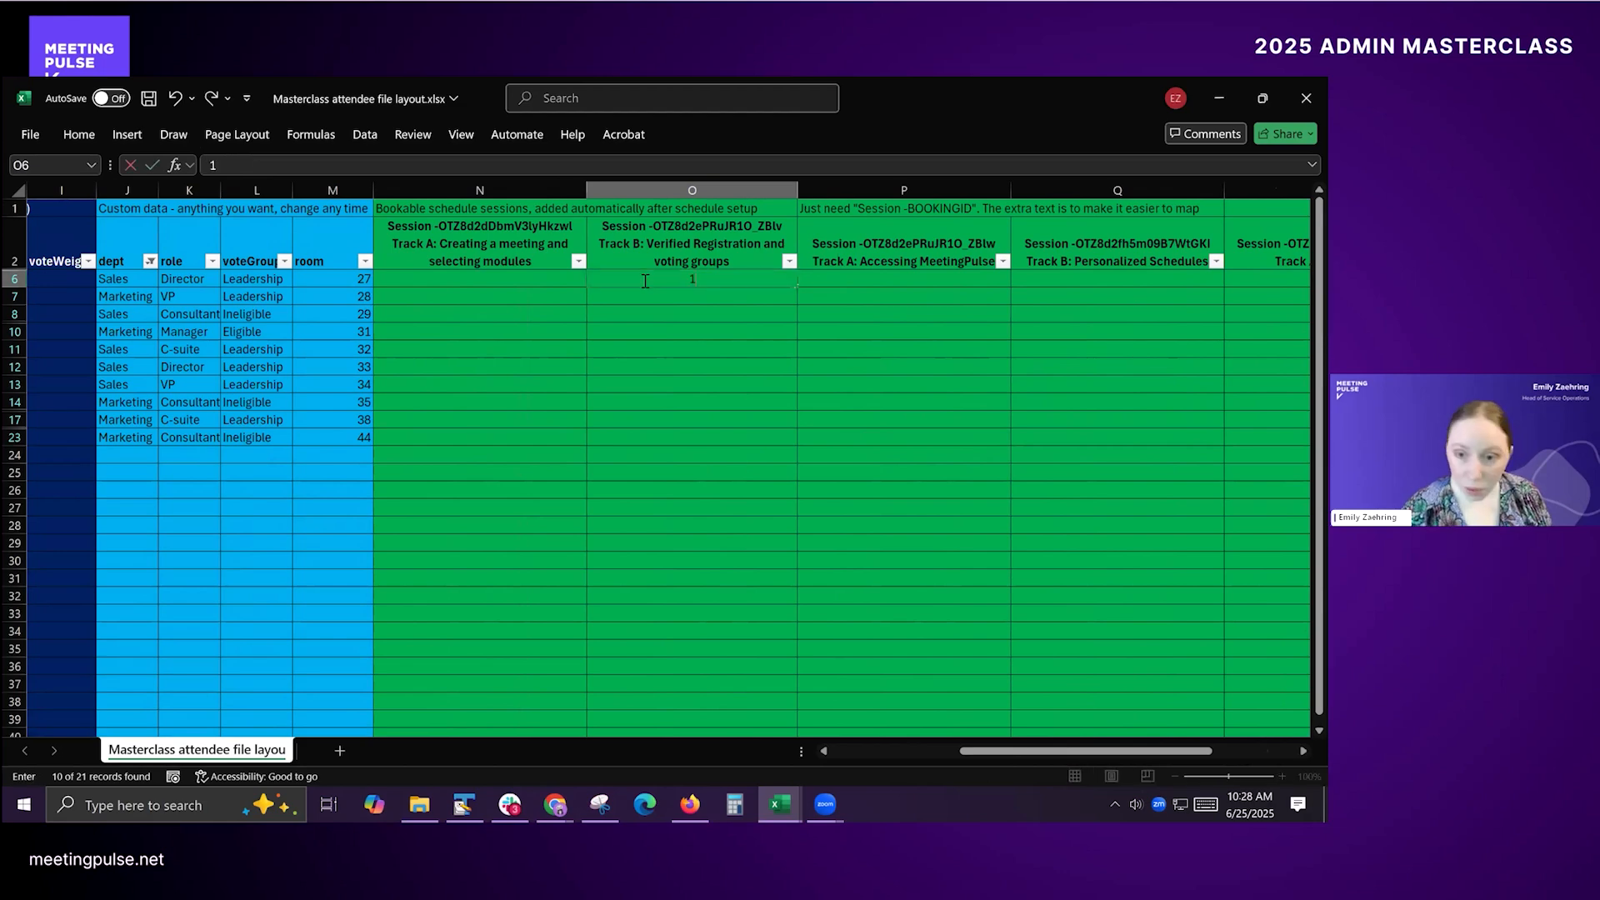
key("Tab")
key("Tab")
type("1")
key("Tab")
key("Tab")
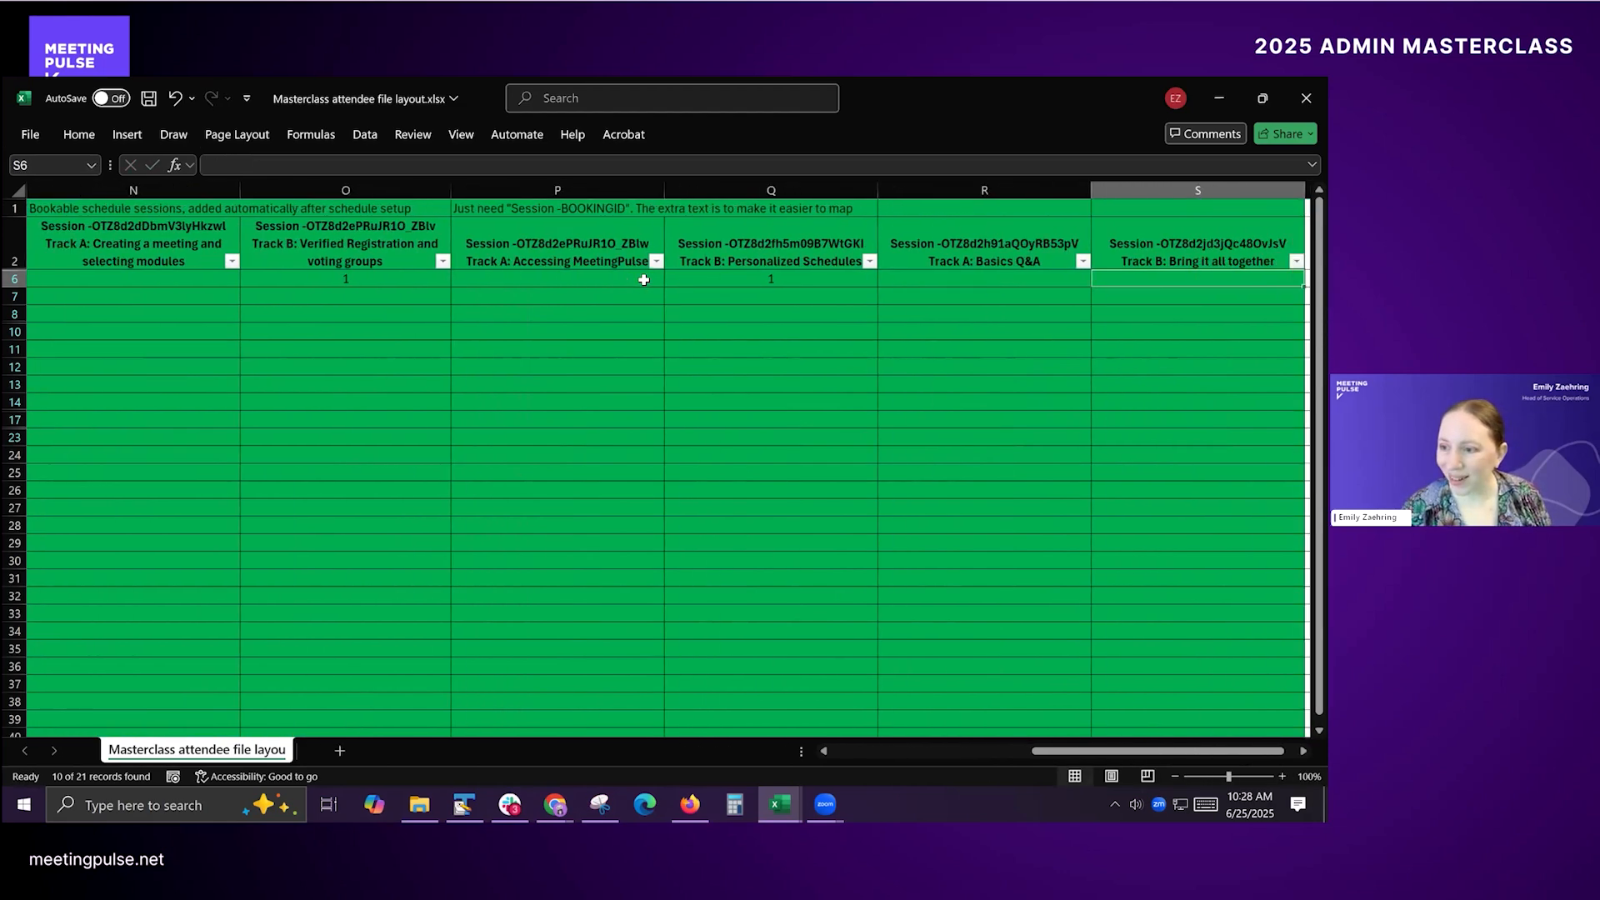
type("1")
key("Tab")
Step: Copy the row 6 session bookings in columns N to S to the filtered attendees in rows 7 through 23
key("Left")
key("shift+Left")
key("shift+Left")
key("shift+Left")
key("shift+Left")
key("shift+Left")
key("shift+Left")
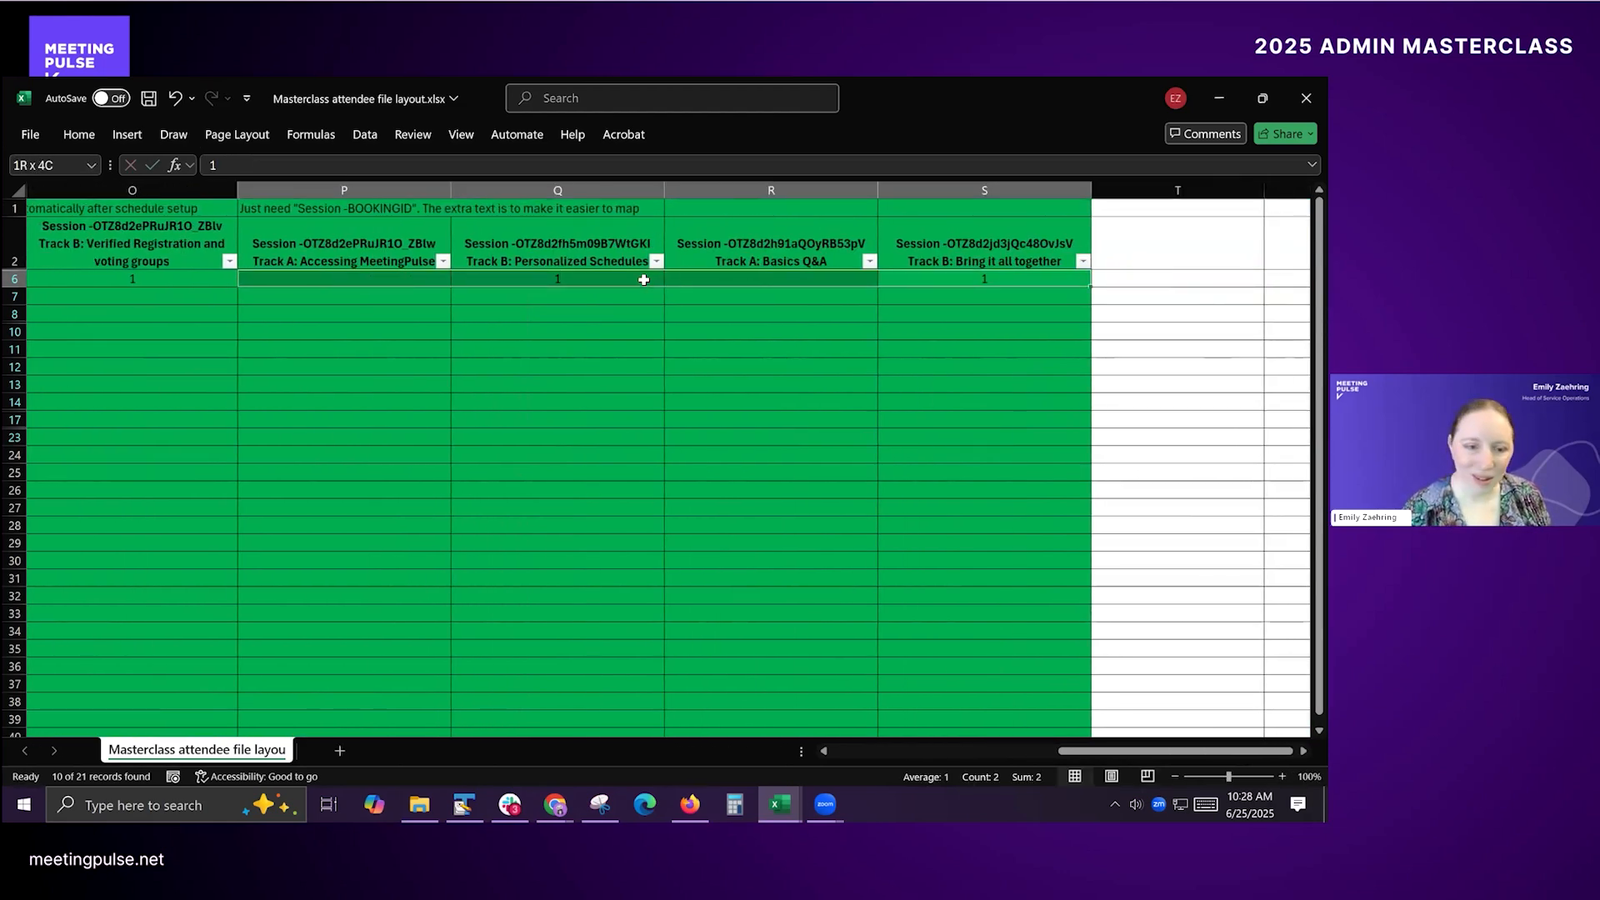
key("shift+Right")
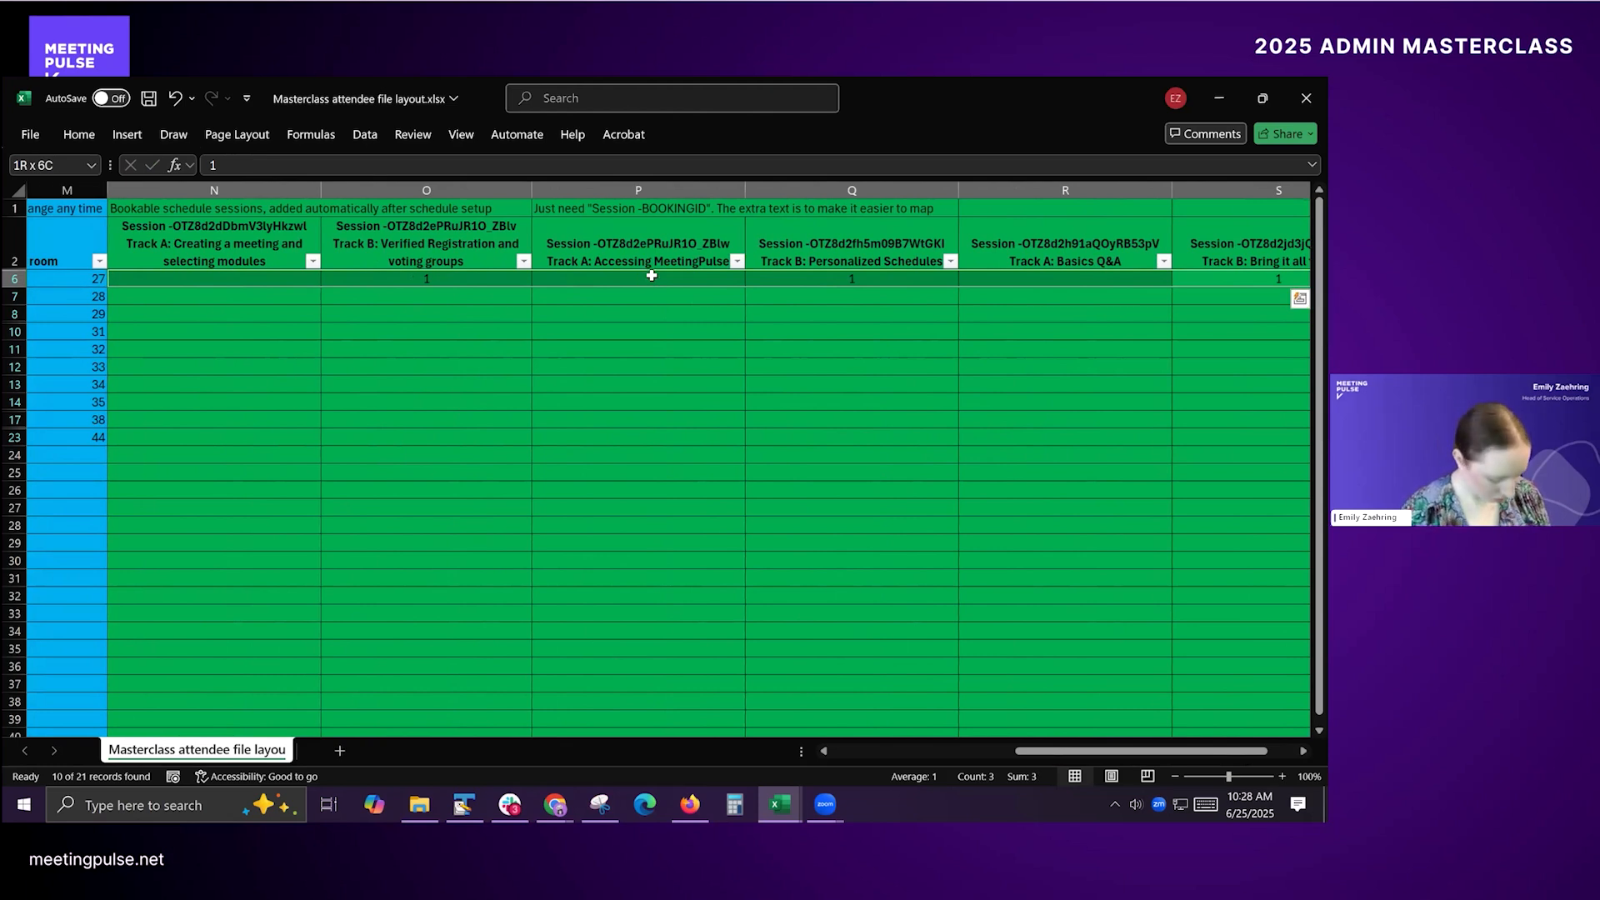
key("ctrl+c")
key("Left")
key("Left")
key("Left")
key("Left")
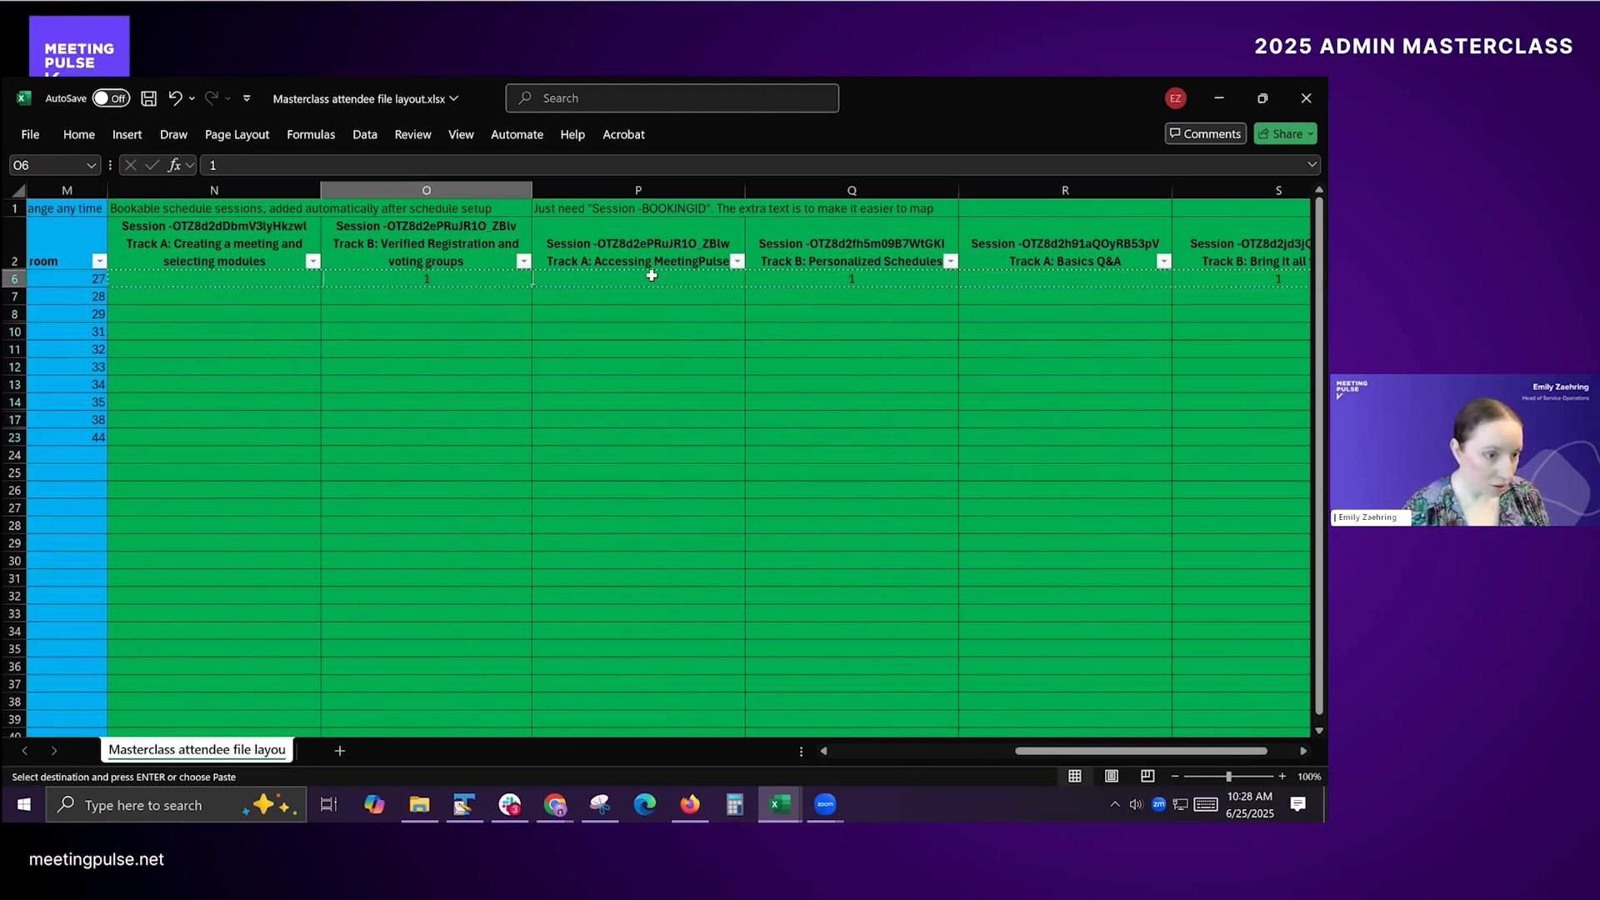
key("Left")
key("Down")
key("shift+Down")
key("shift+Down")
key("shift+Down")
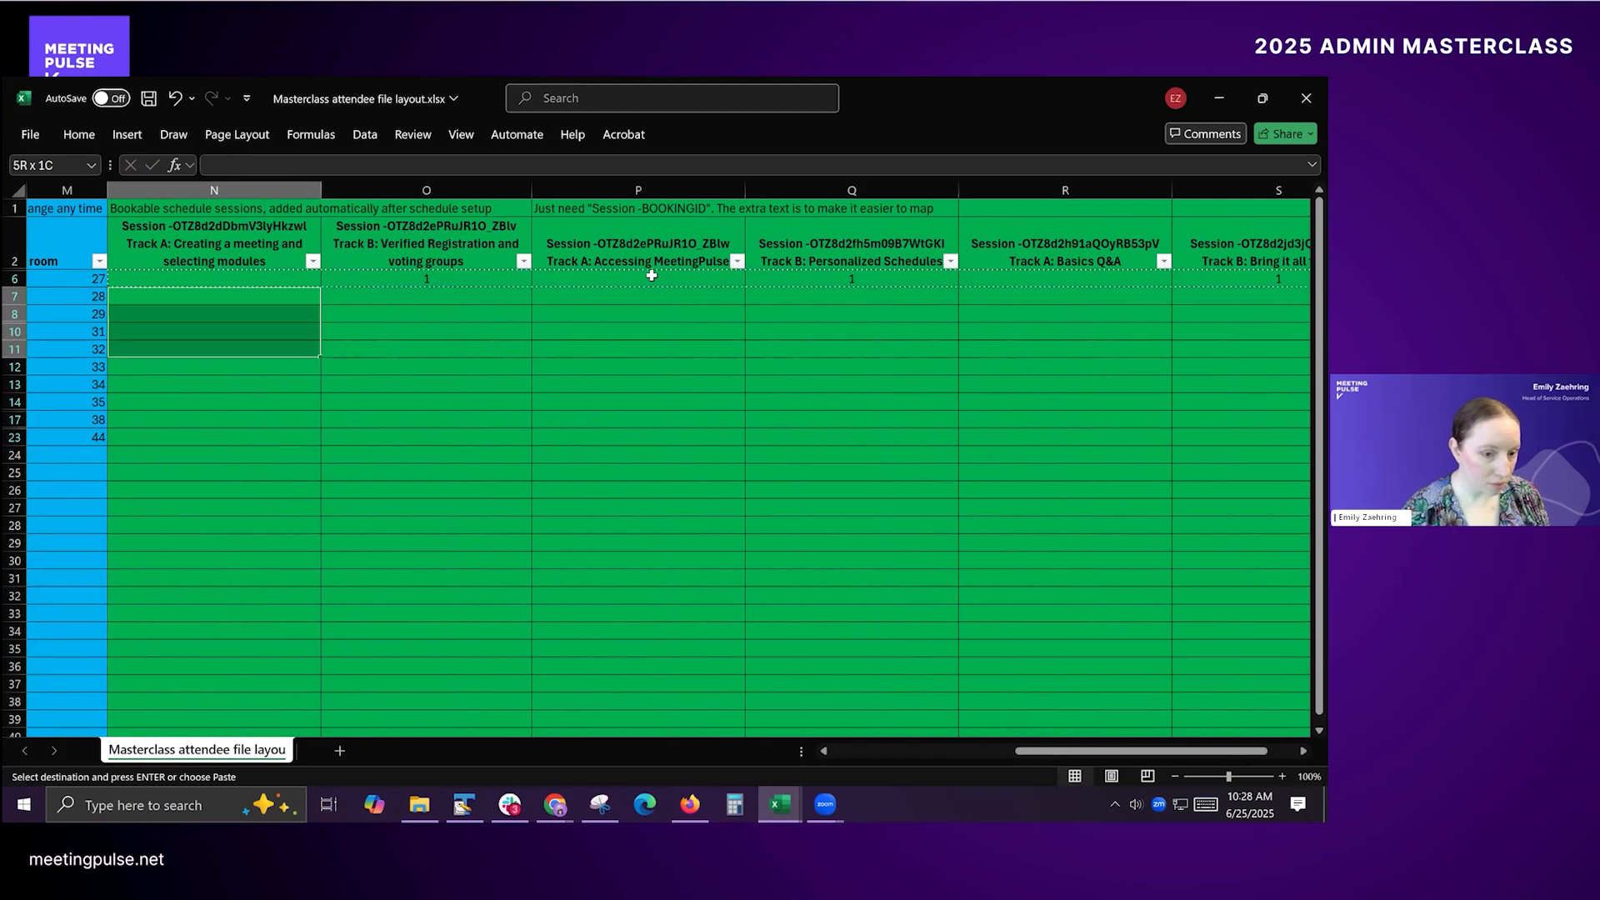
key("shift+Down")
key("shift+Down")
key("shift+Down")
key("shift+Down")
key("shift+Down")
key("shift+Right")
key("shift+Right")
key("shift+Right")
key("shift+Right")
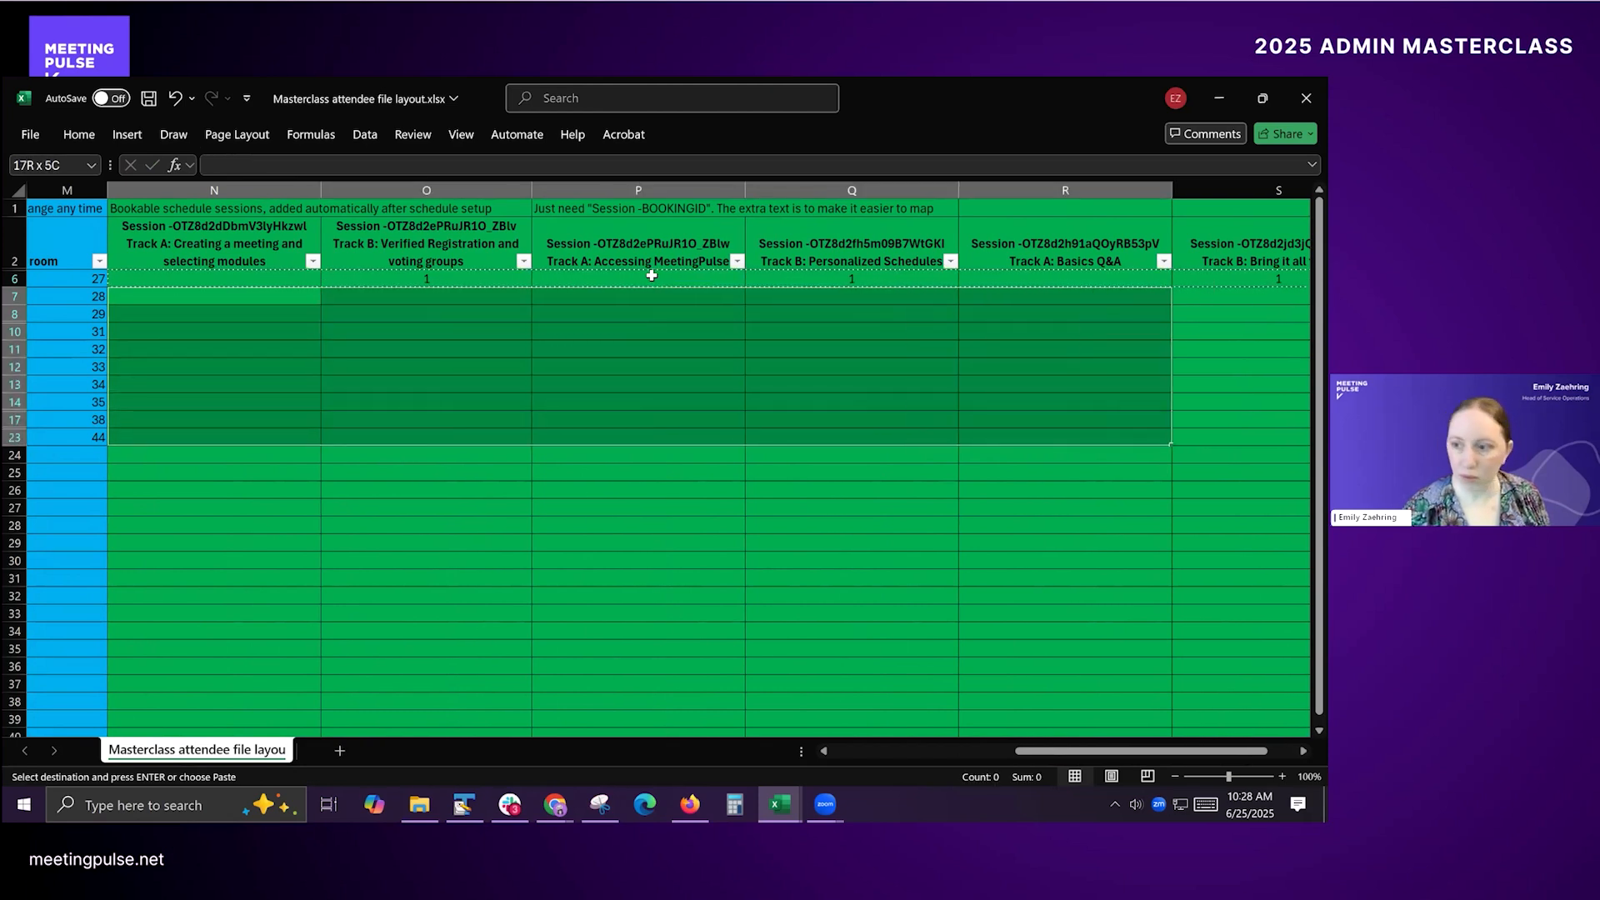
key("shift+Right")
key("ctrl+v")
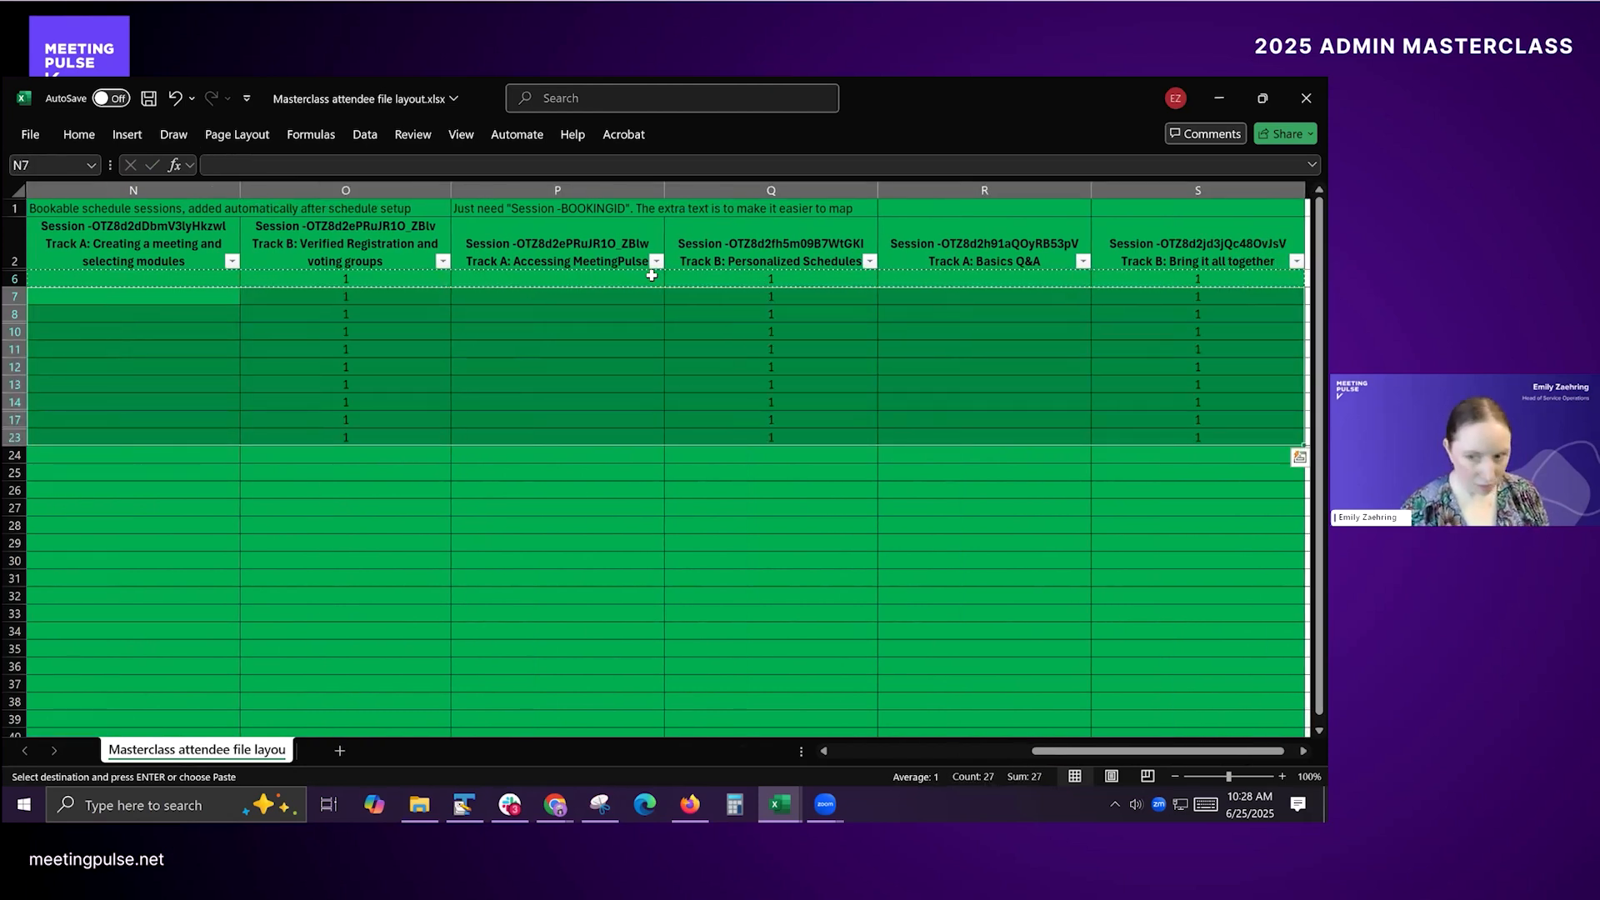
key("Escape")
Step: Clear the filter from the dept column to show all attendees
key("Left")
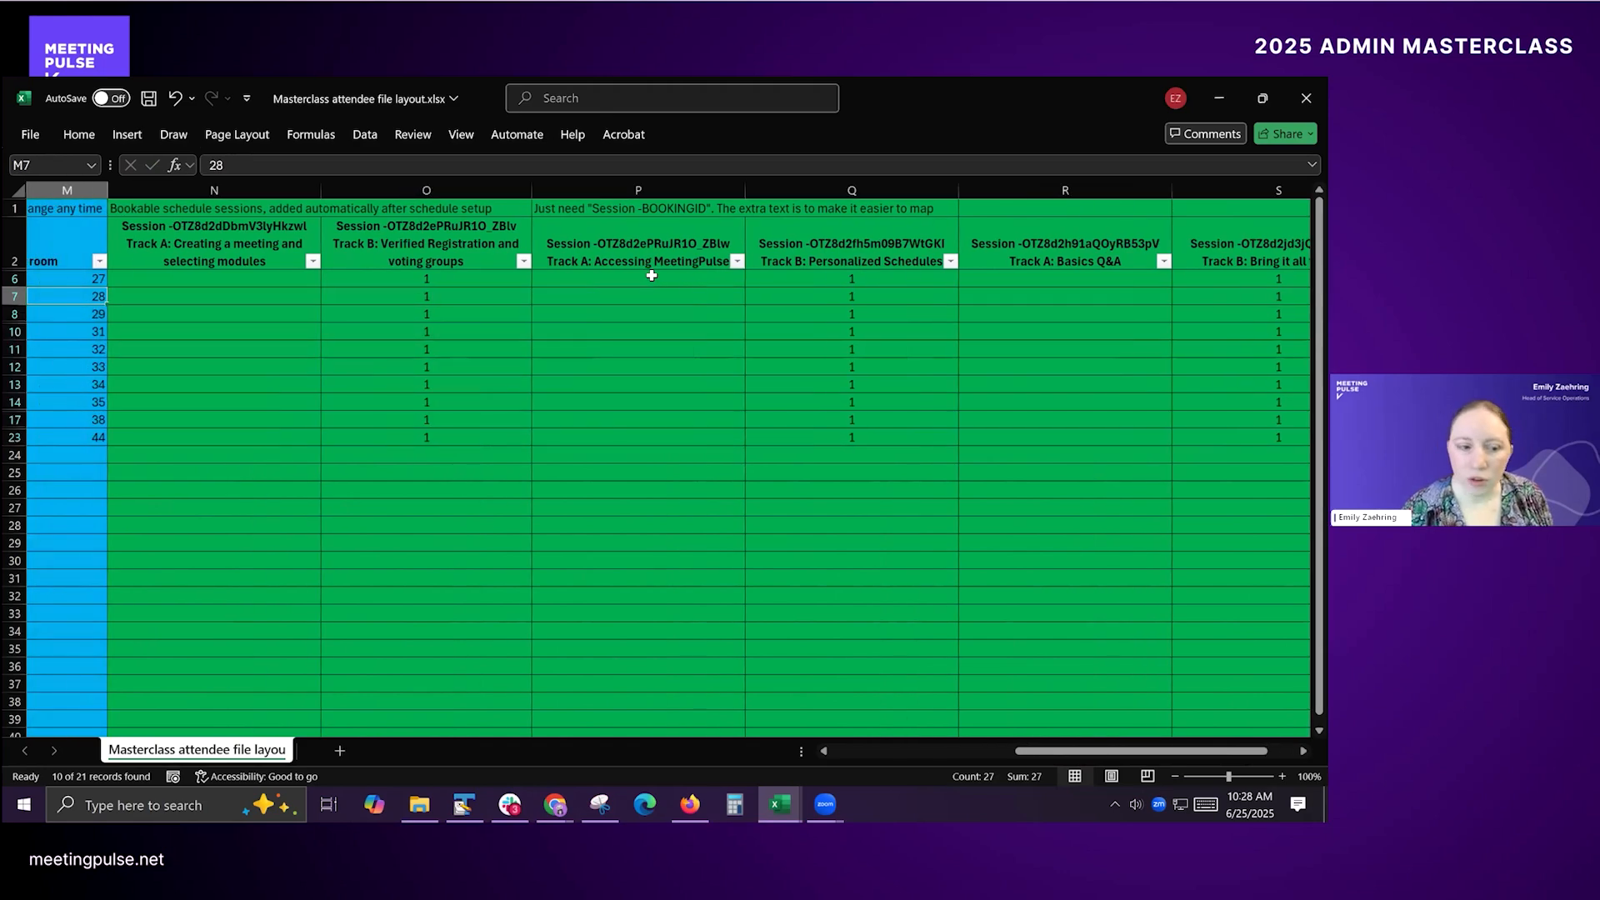
key("Left")
key("Left")
key("Left")
key("Left")
key("Left")
key("Left")
key("Left")
key("Left")
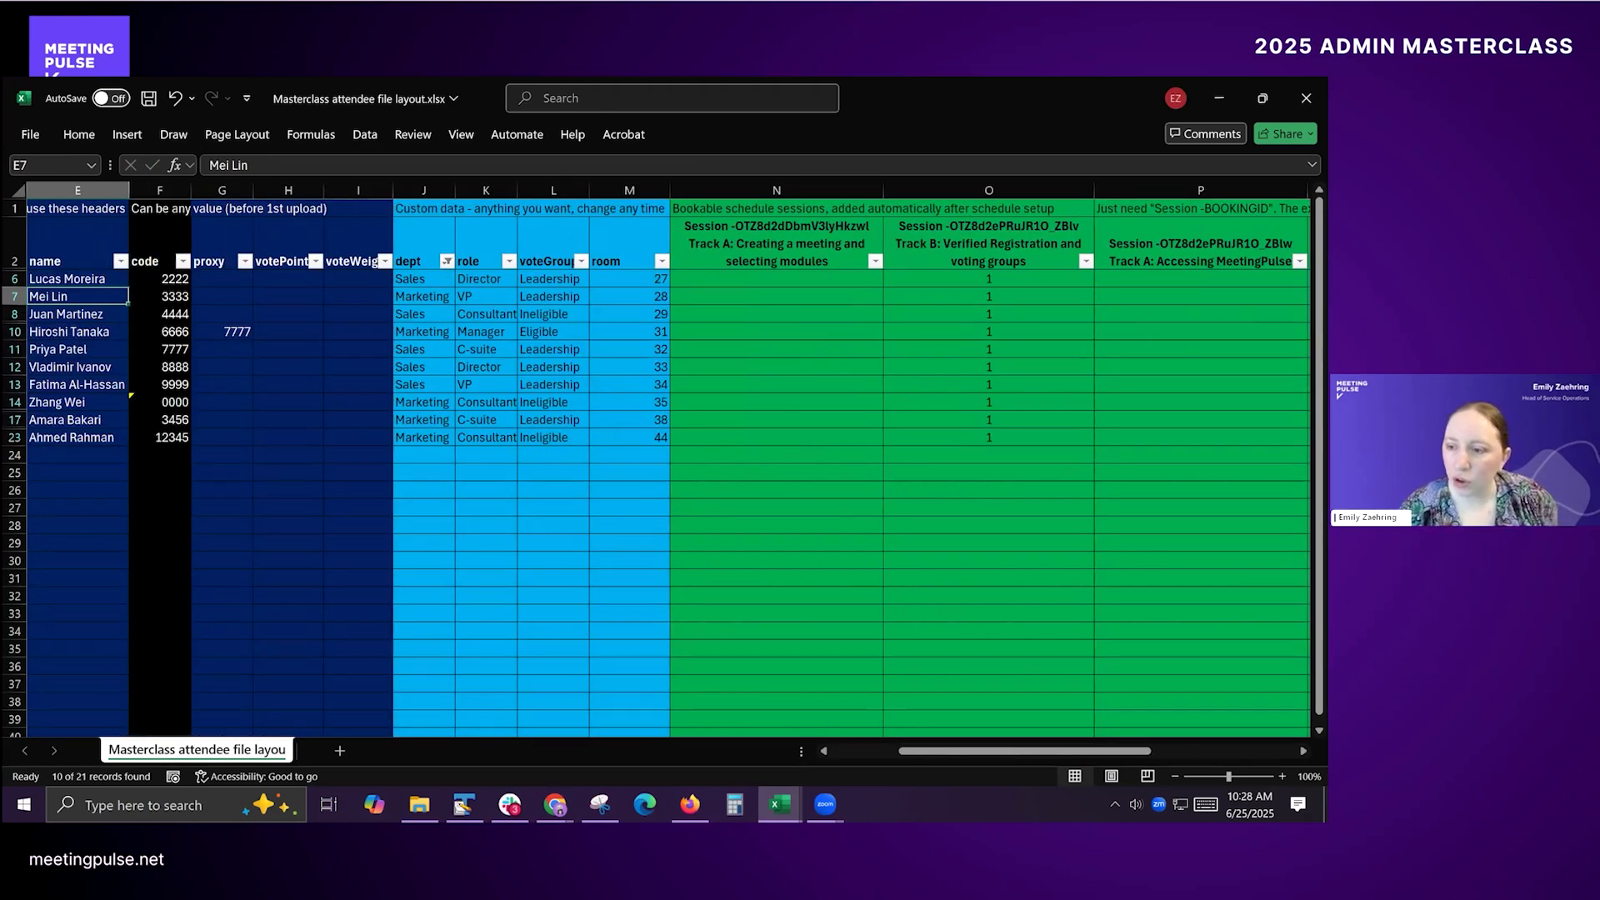
left_click(447, 261)
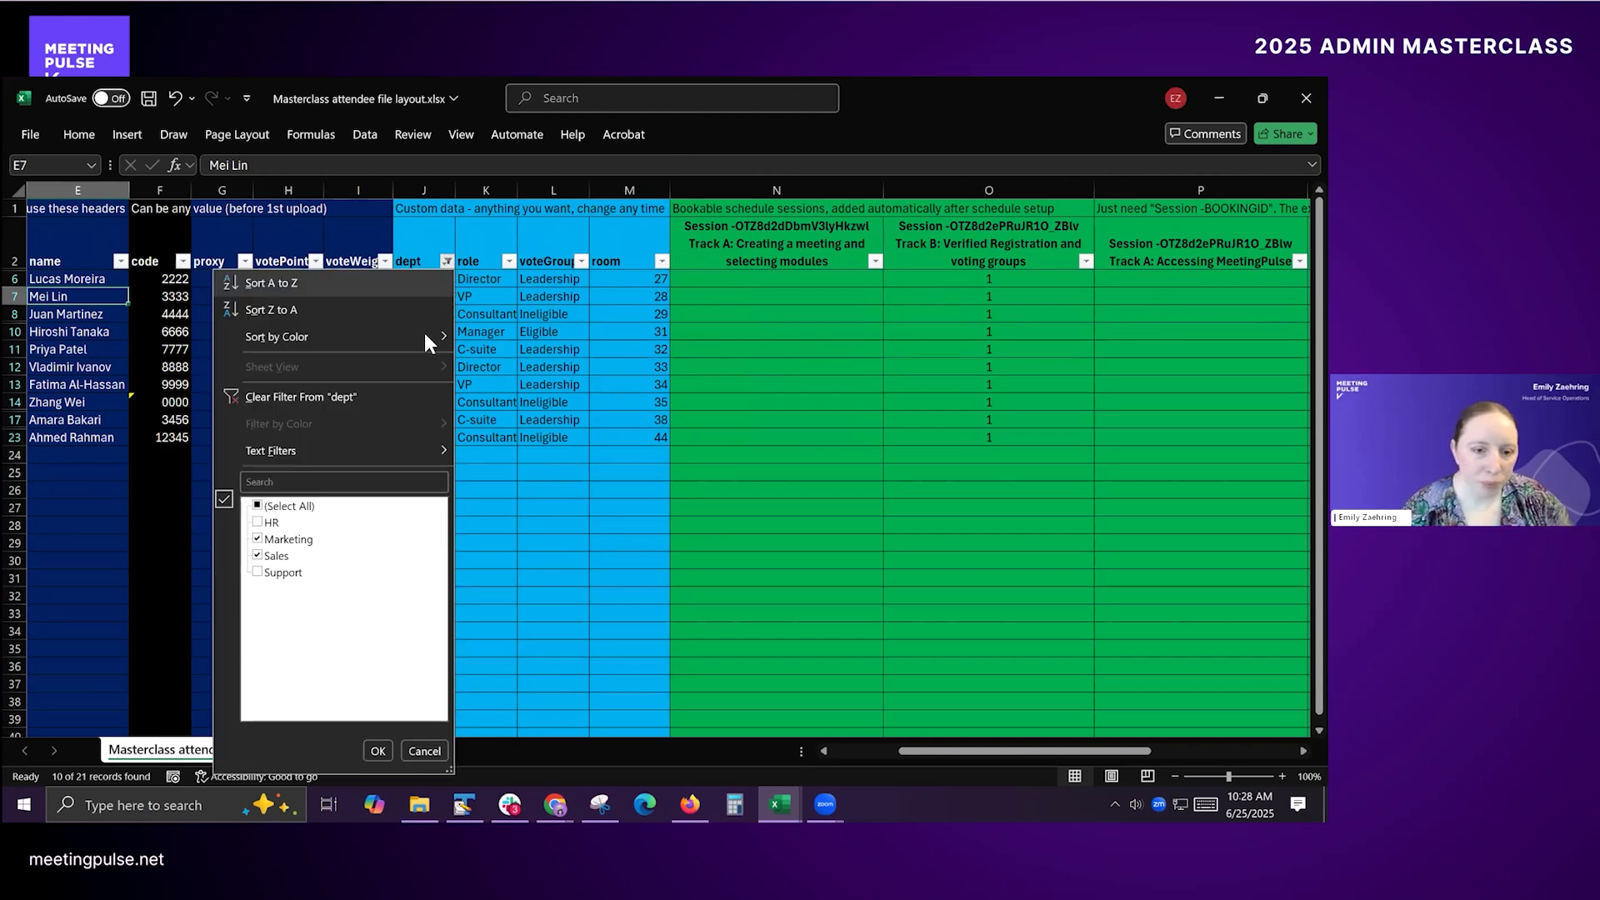
left_click(276, 395)
Step: Remove the filters from the header row and save the workbook
left_click(94, 135)
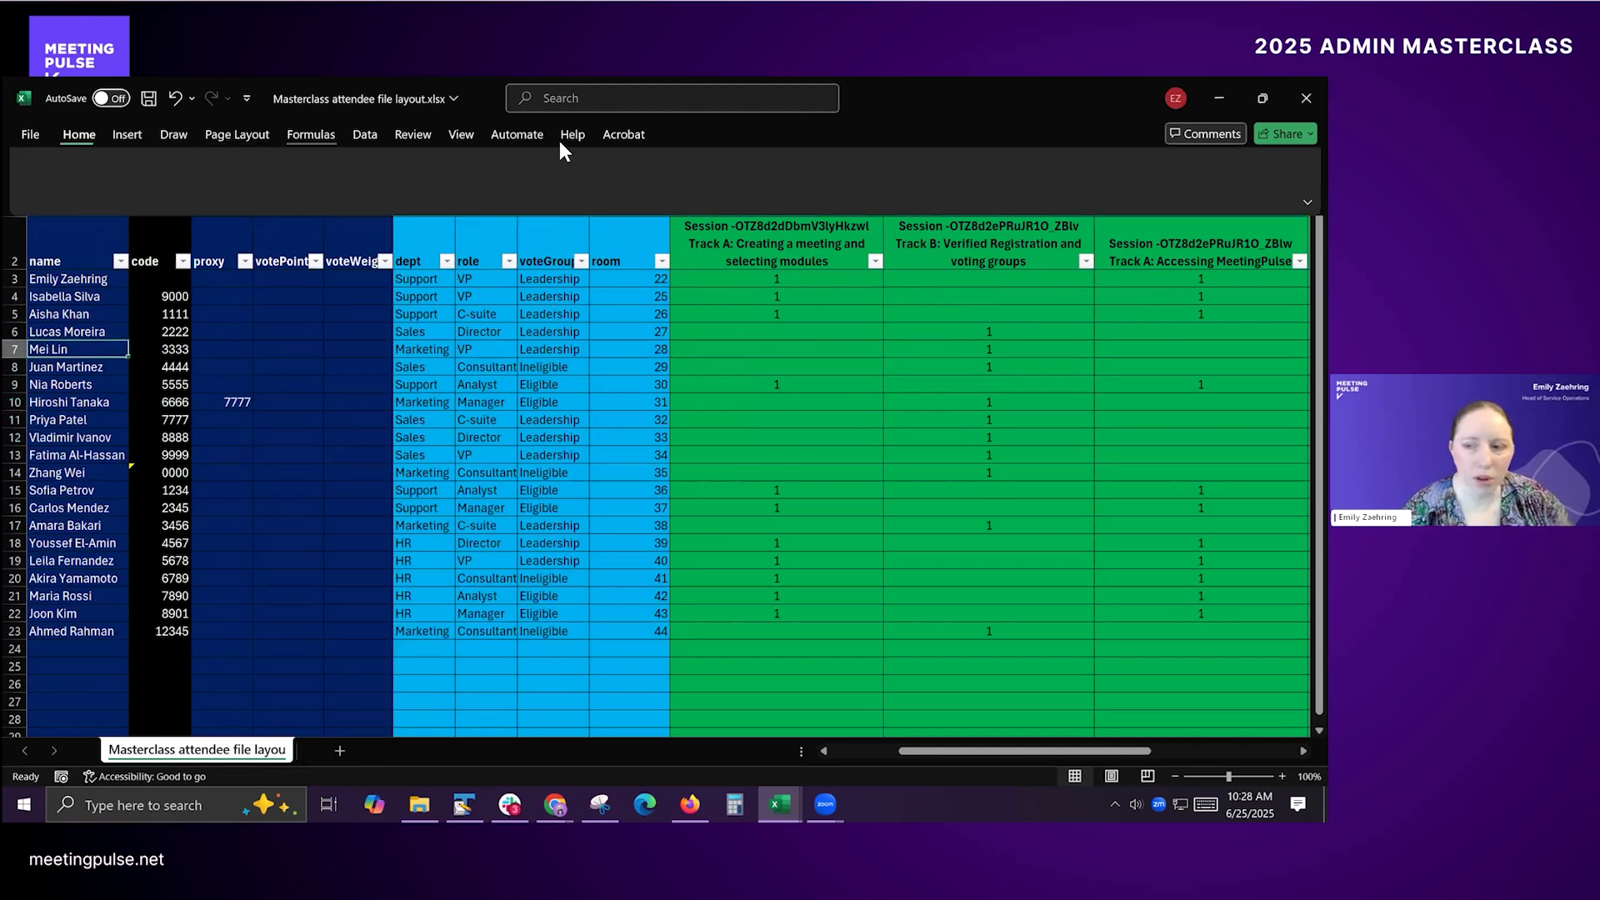
left_click(1020, 187)
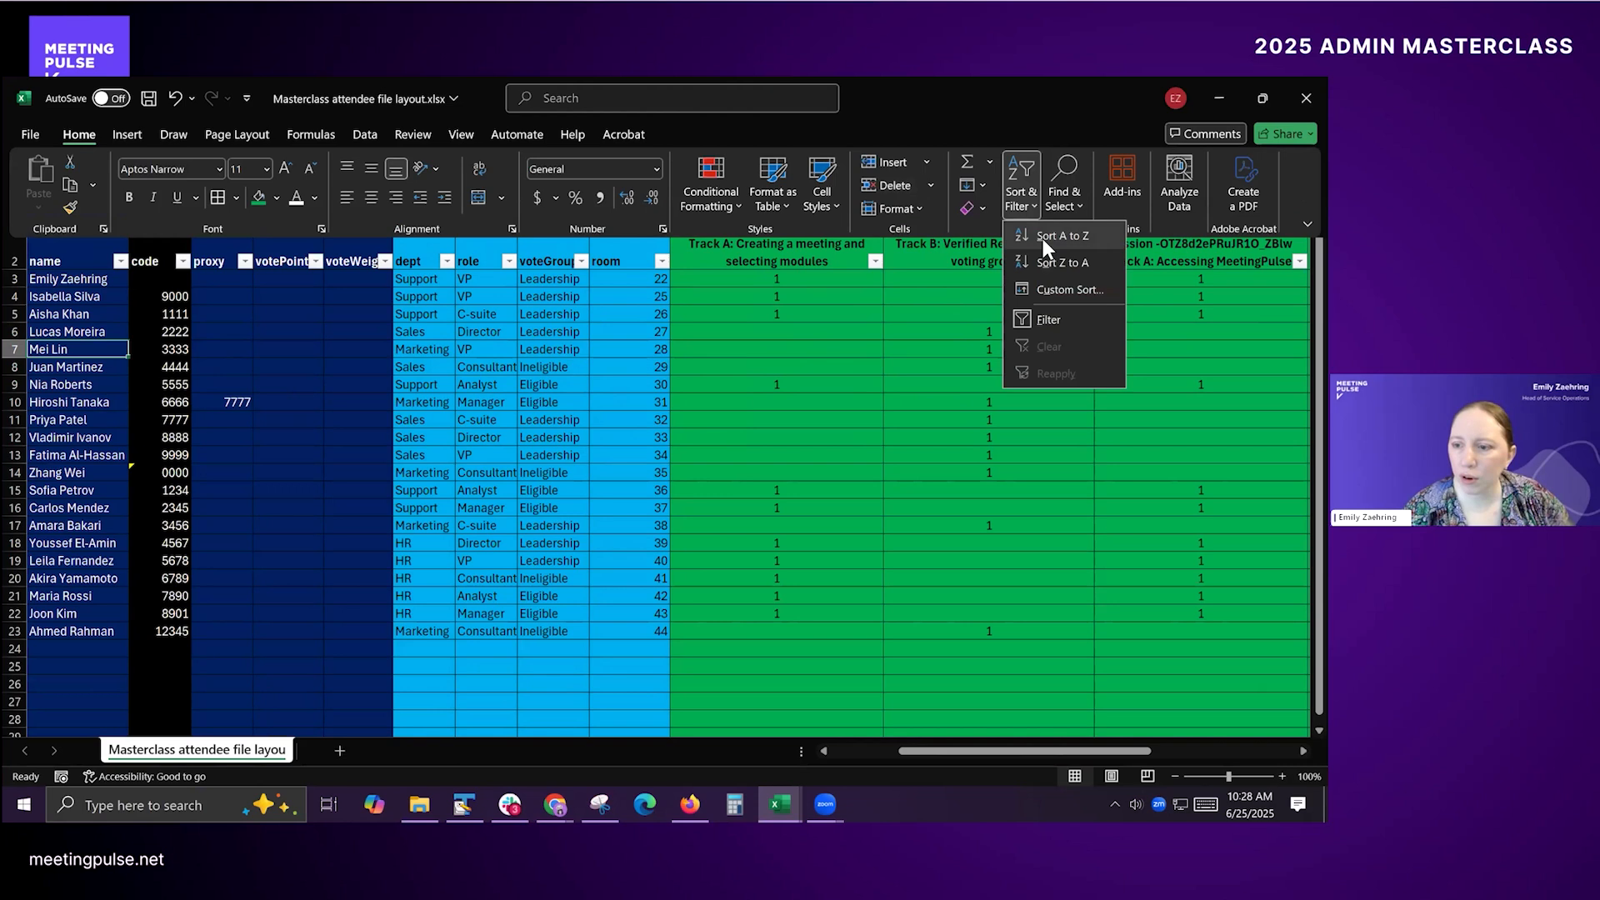
left_click(1043, 320)
left_click(362, 254)
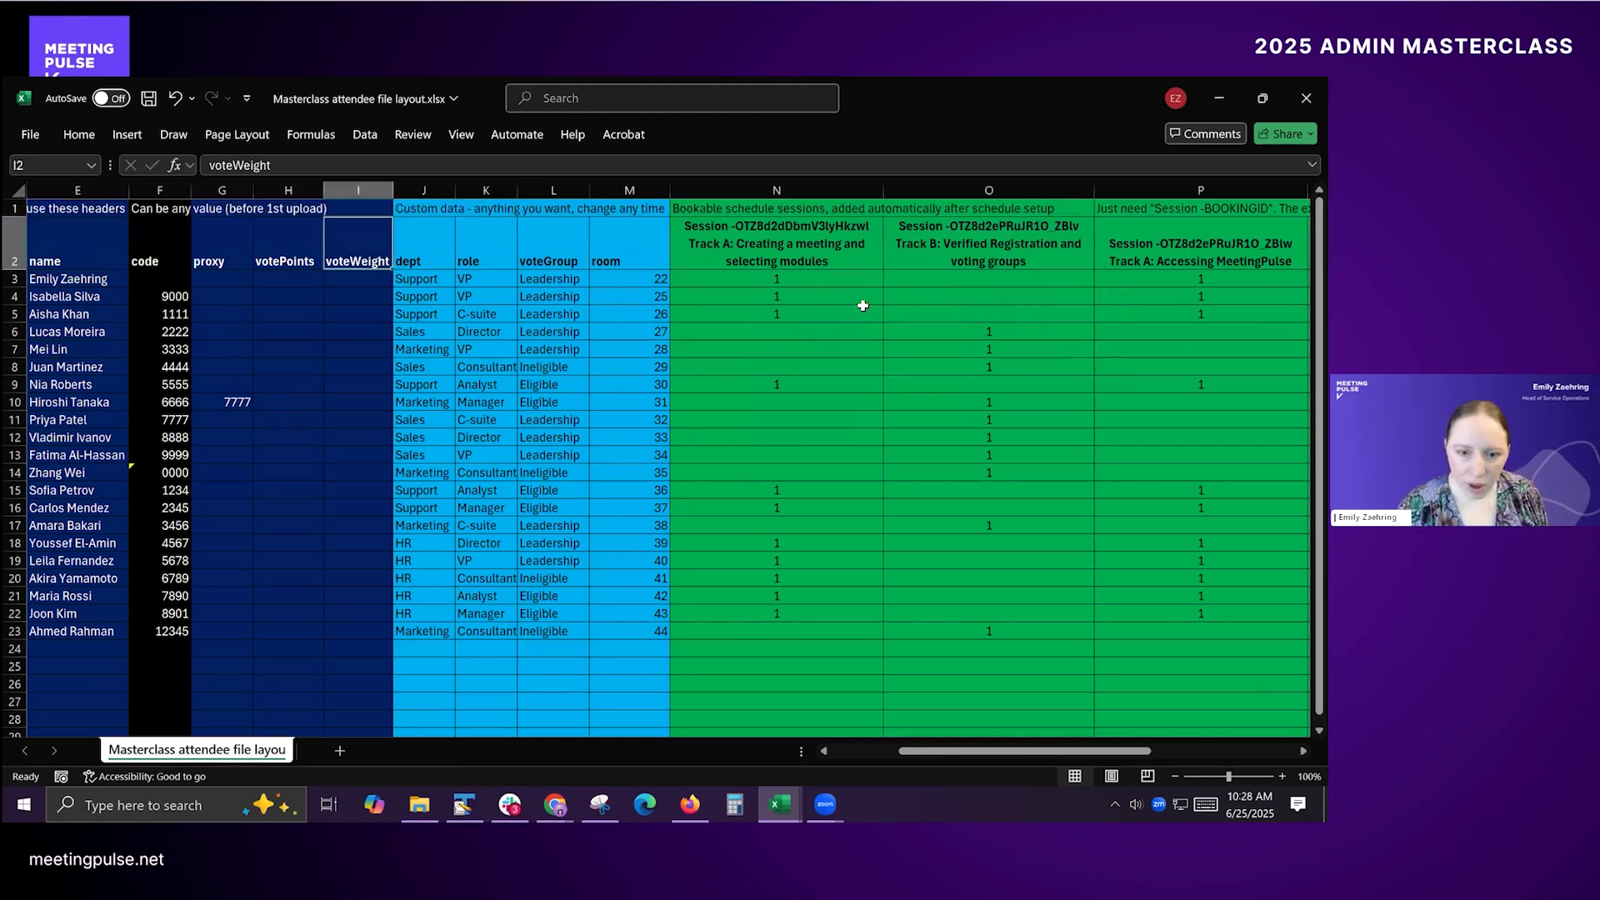
key("ctrl+s")
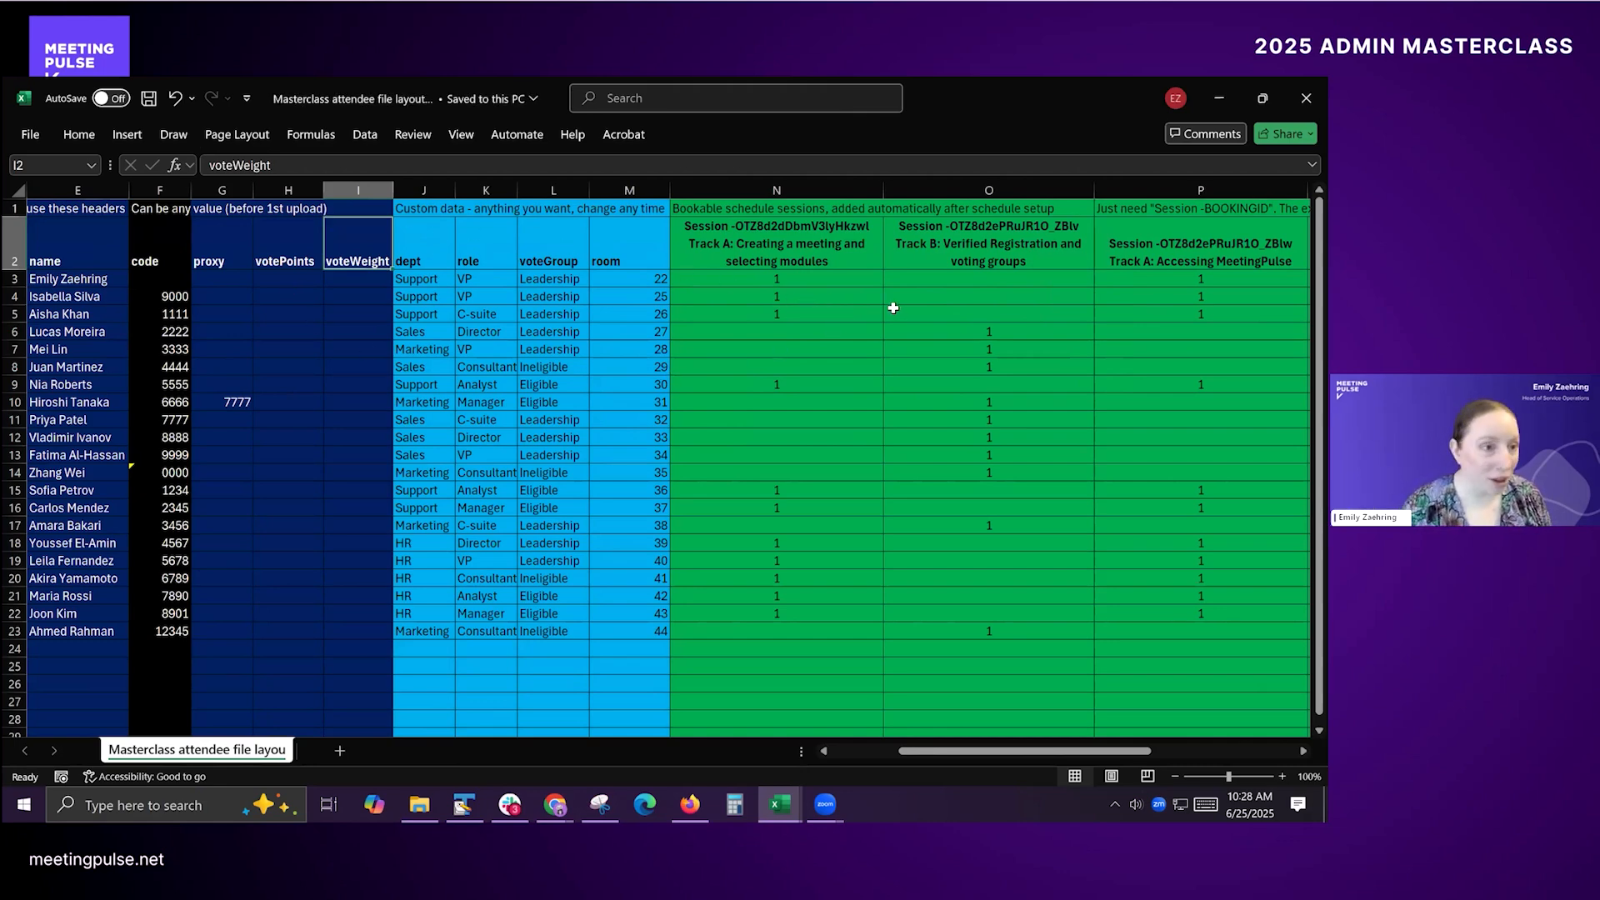
Step: Save a copy in Downloads as "Masterclass attendee file" in CSV UTF-8 (Comma delimited) format
key("alt+f")
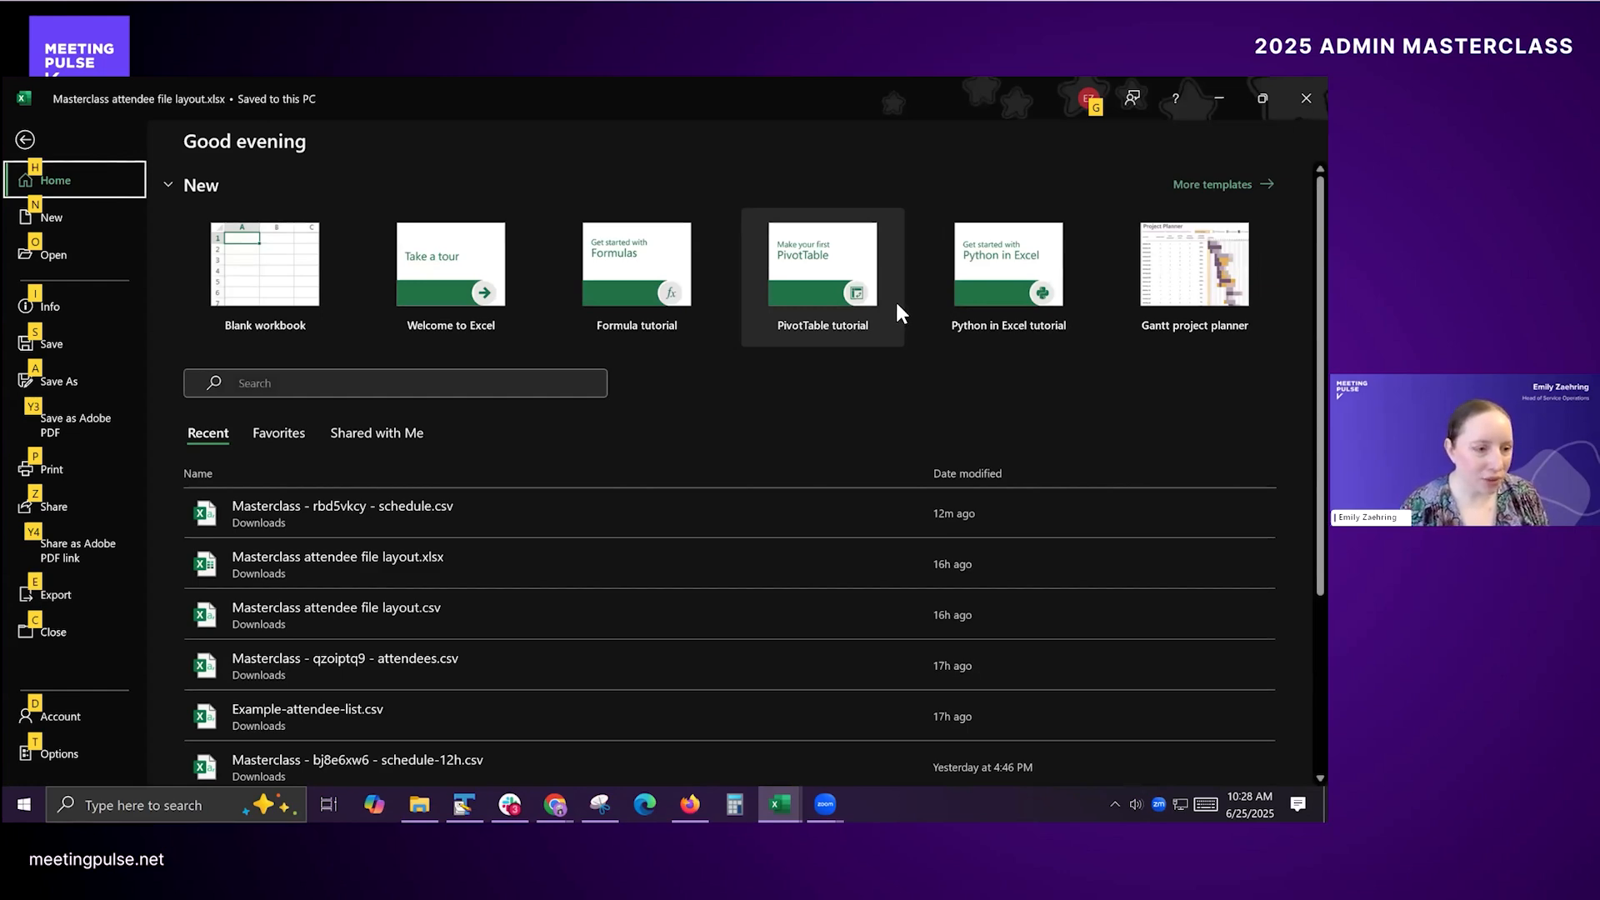
key("a")
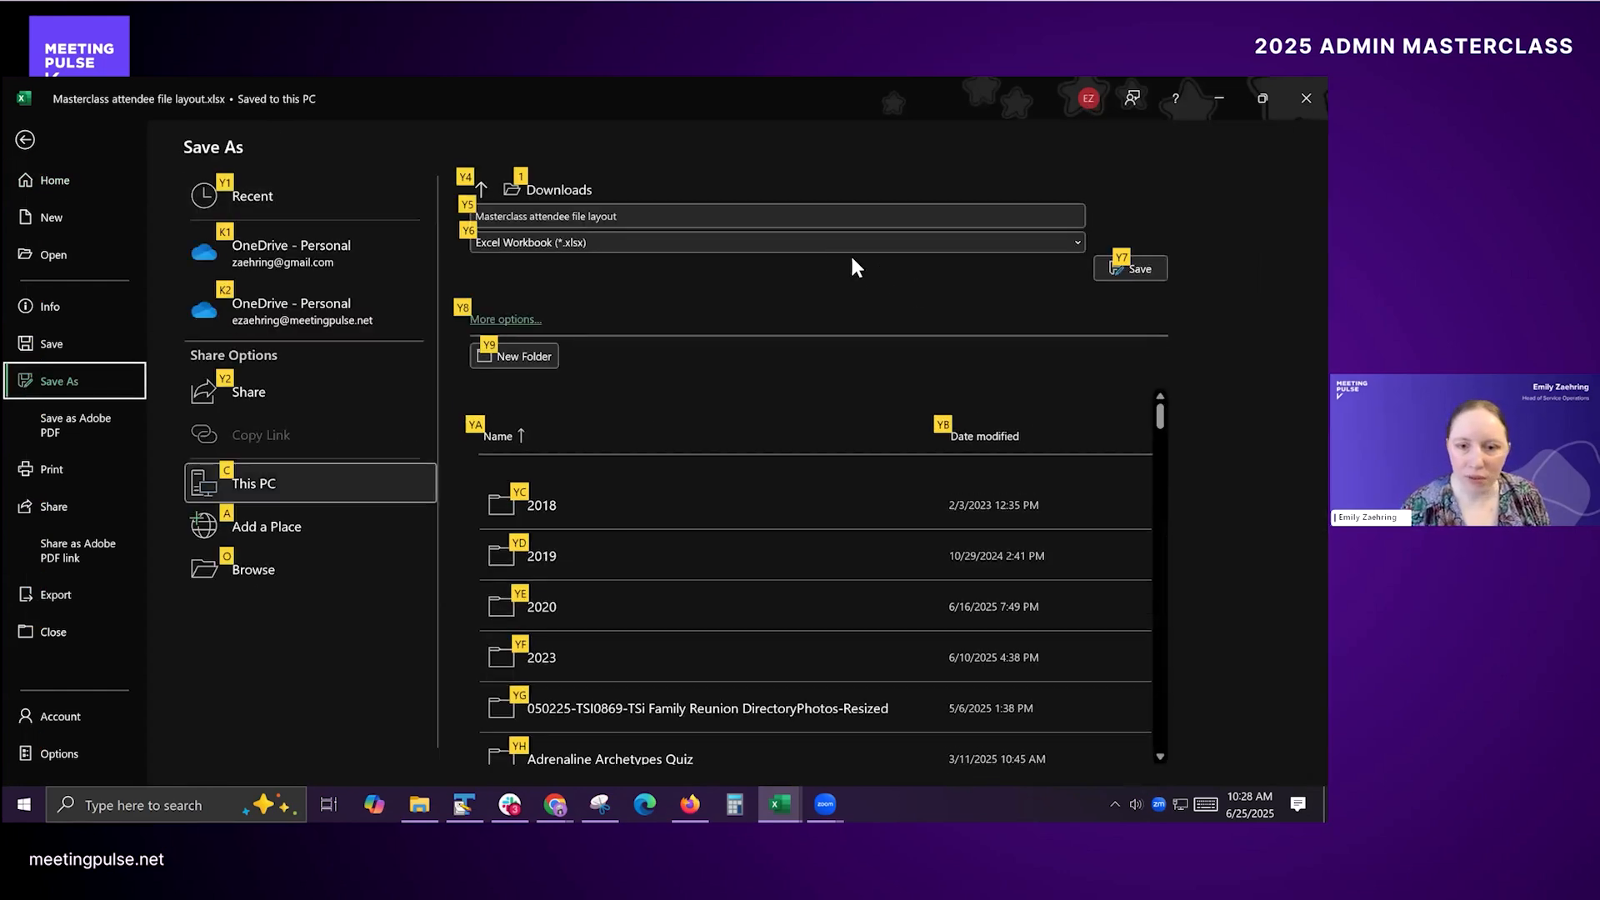
left_click(671, 212)
left_click(659, 242)
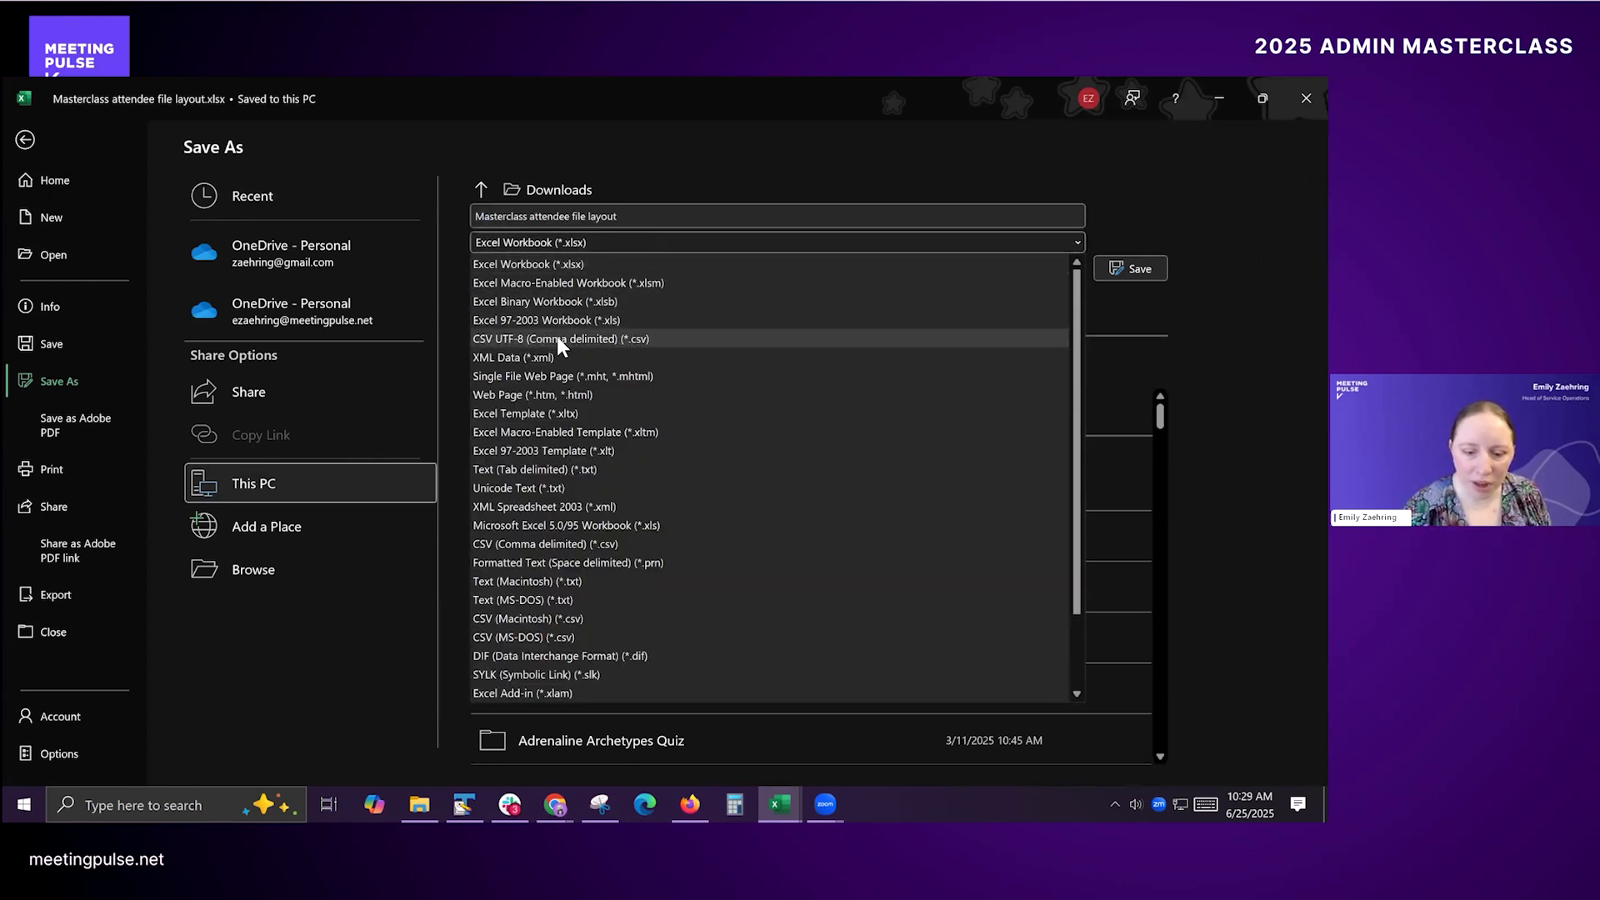
left_click(637, 244)
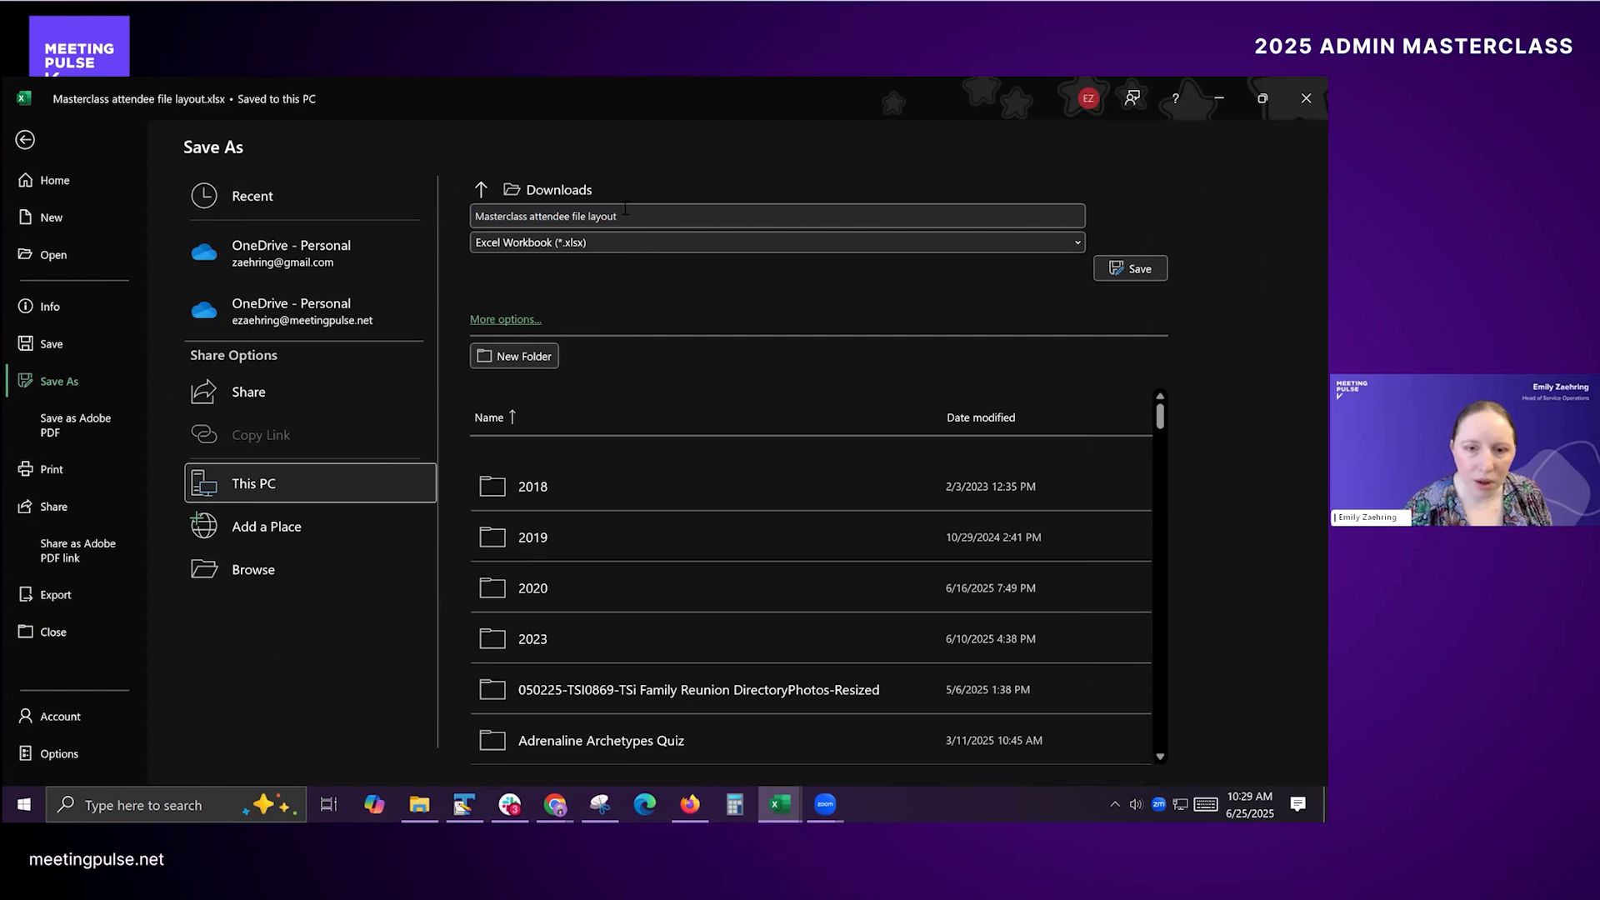
left_click(635, 216)
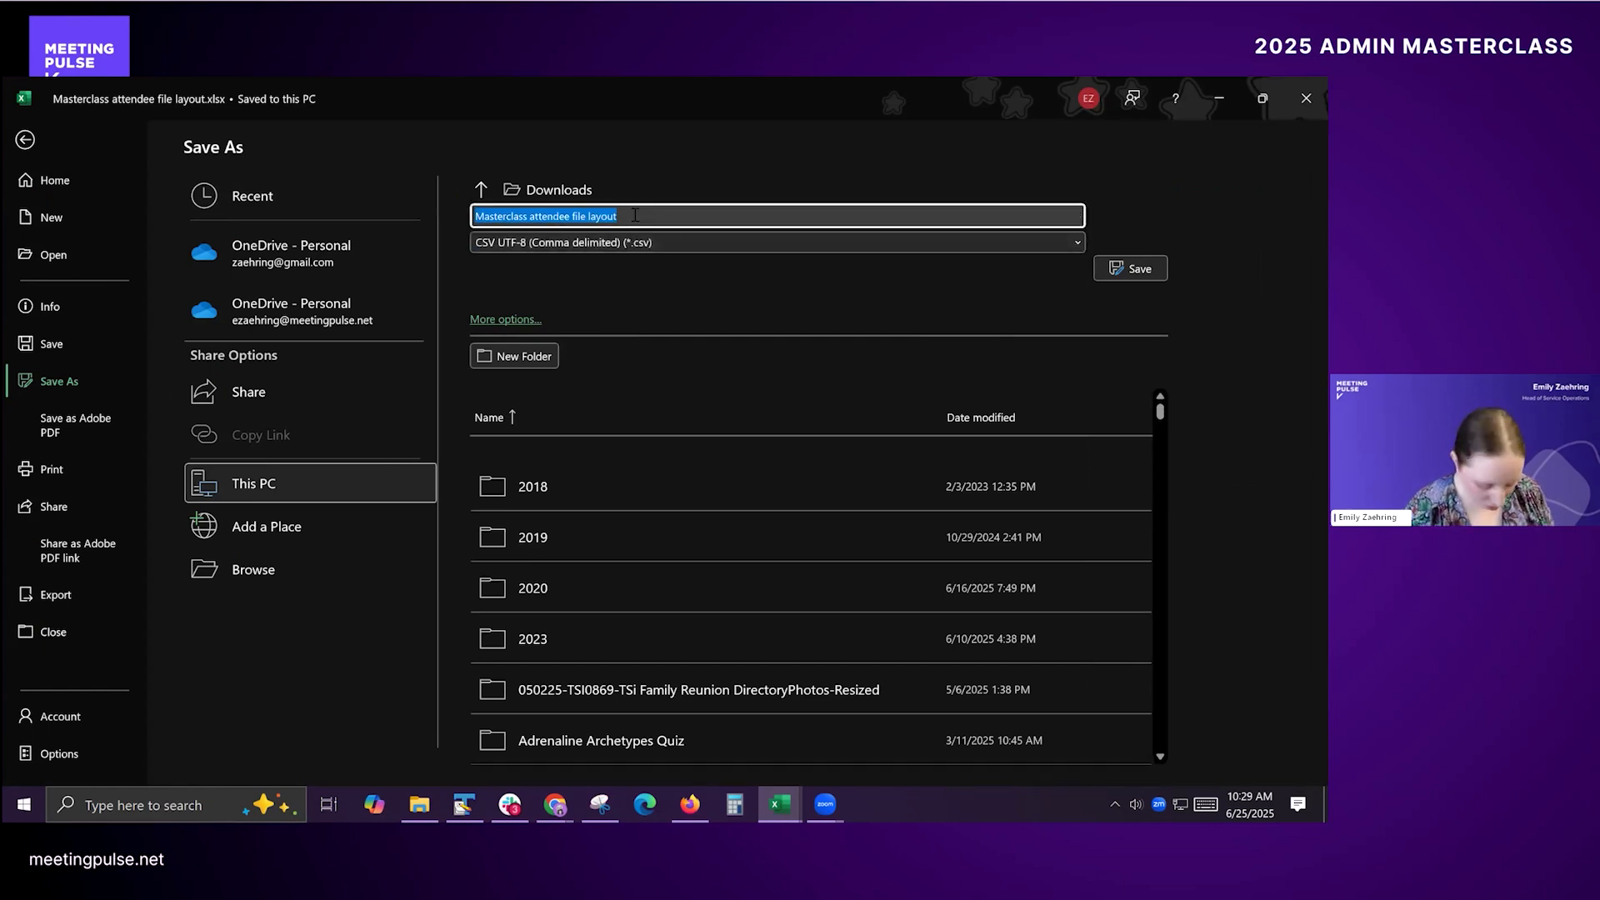
left_click(635, 216)
key("ctrl+shift+Left")
key("ctrl+shift+Left")
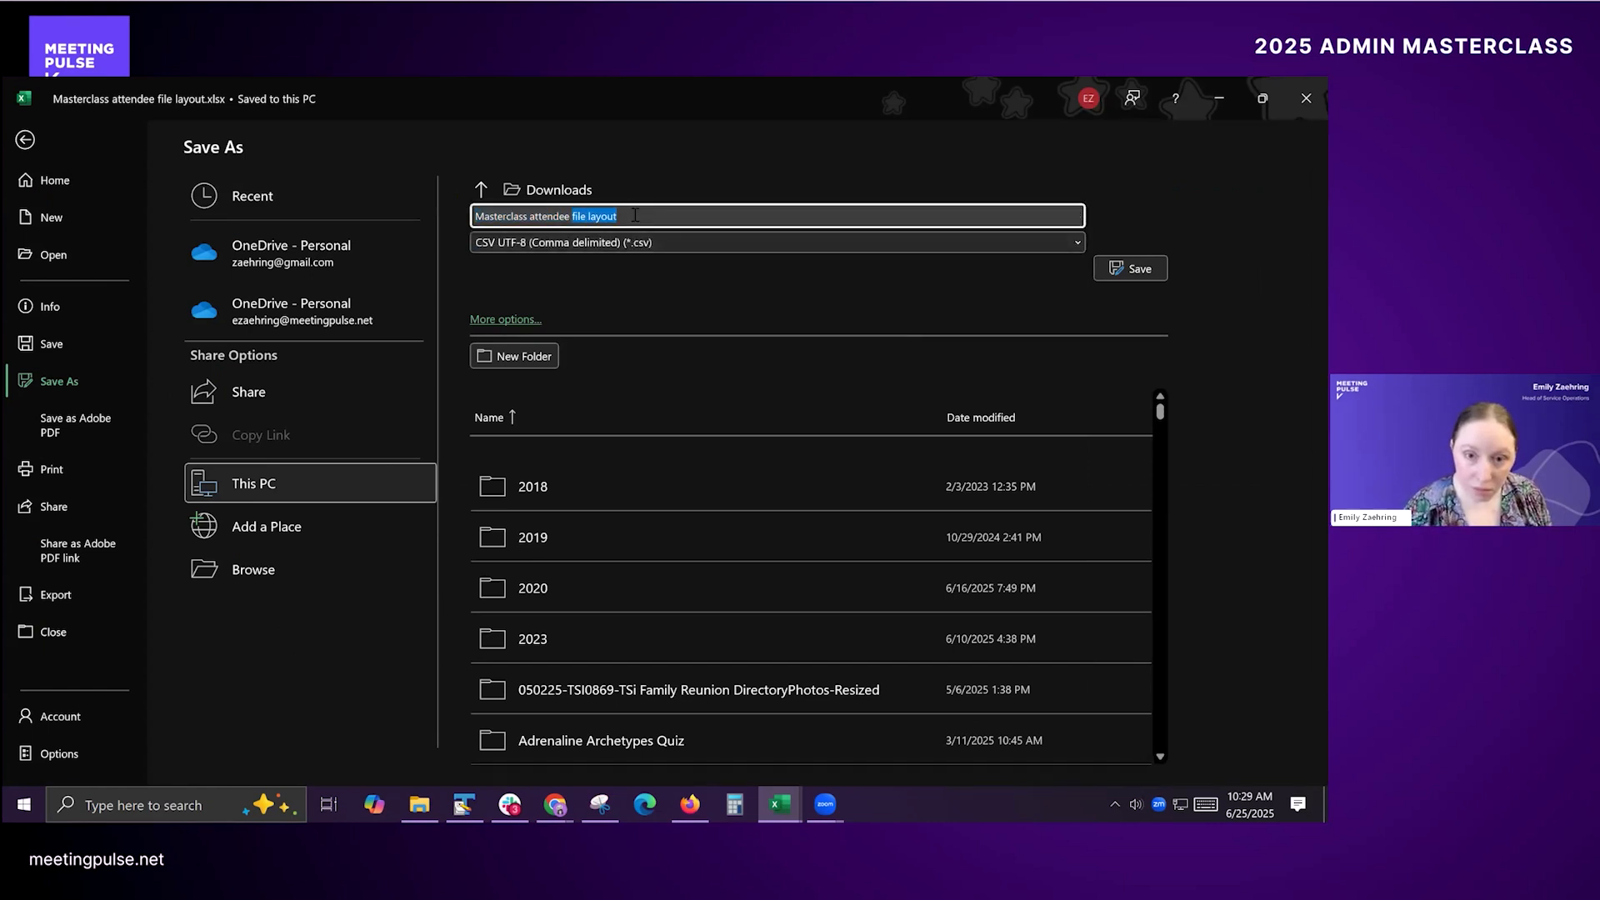
key("ctrl+shift+Right")
key("BackSpace")
key("BackSpace")
type("\\")
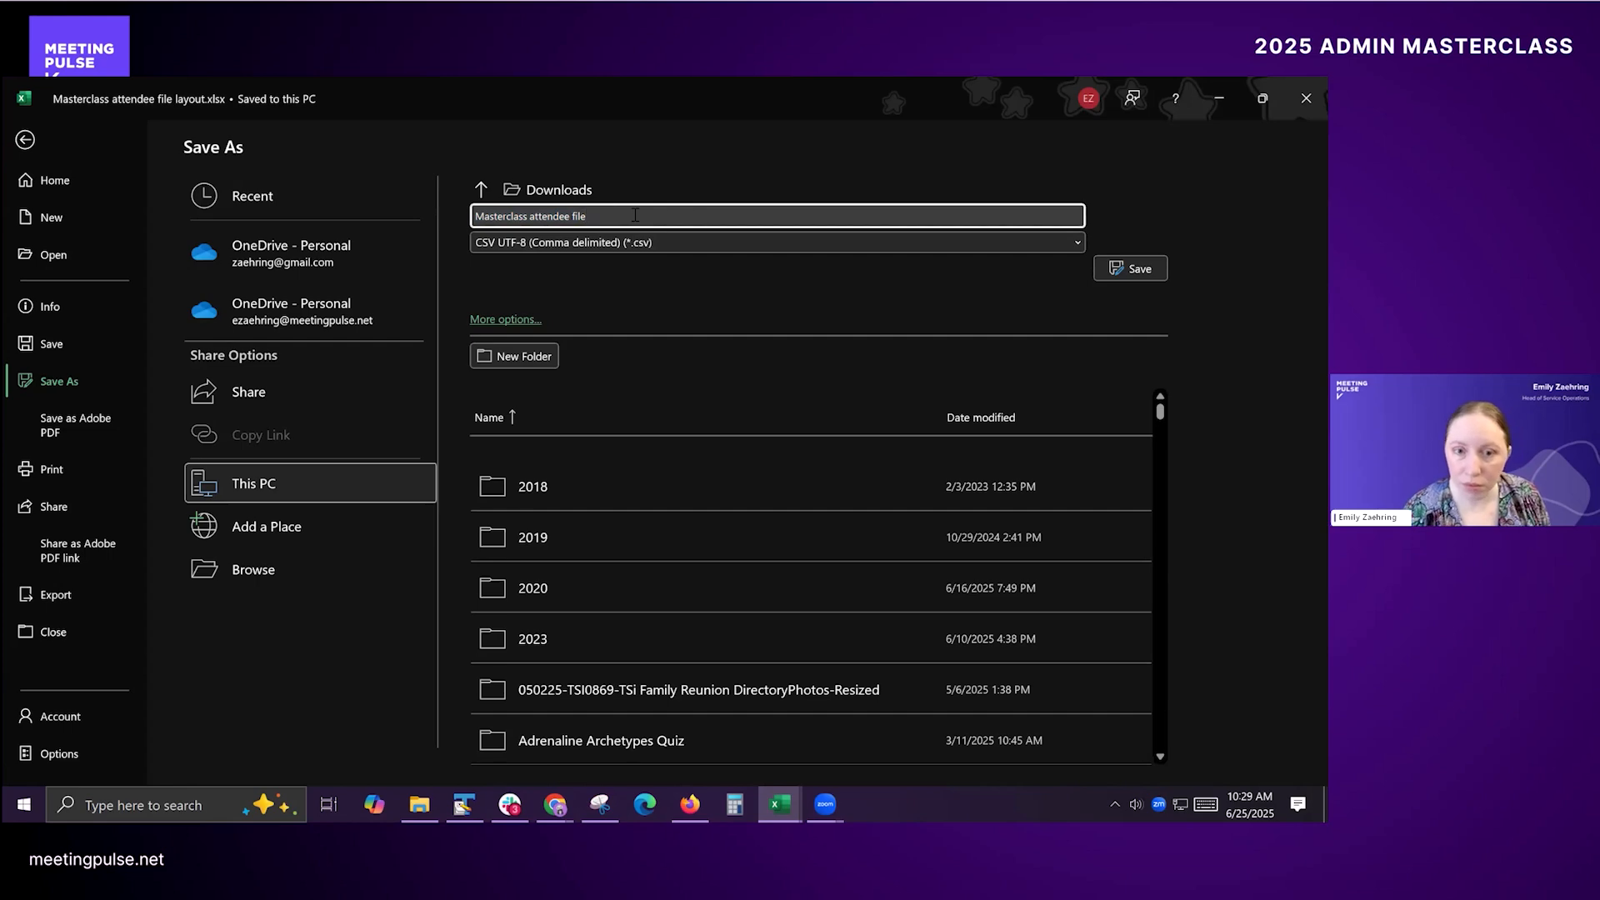
key("Return")
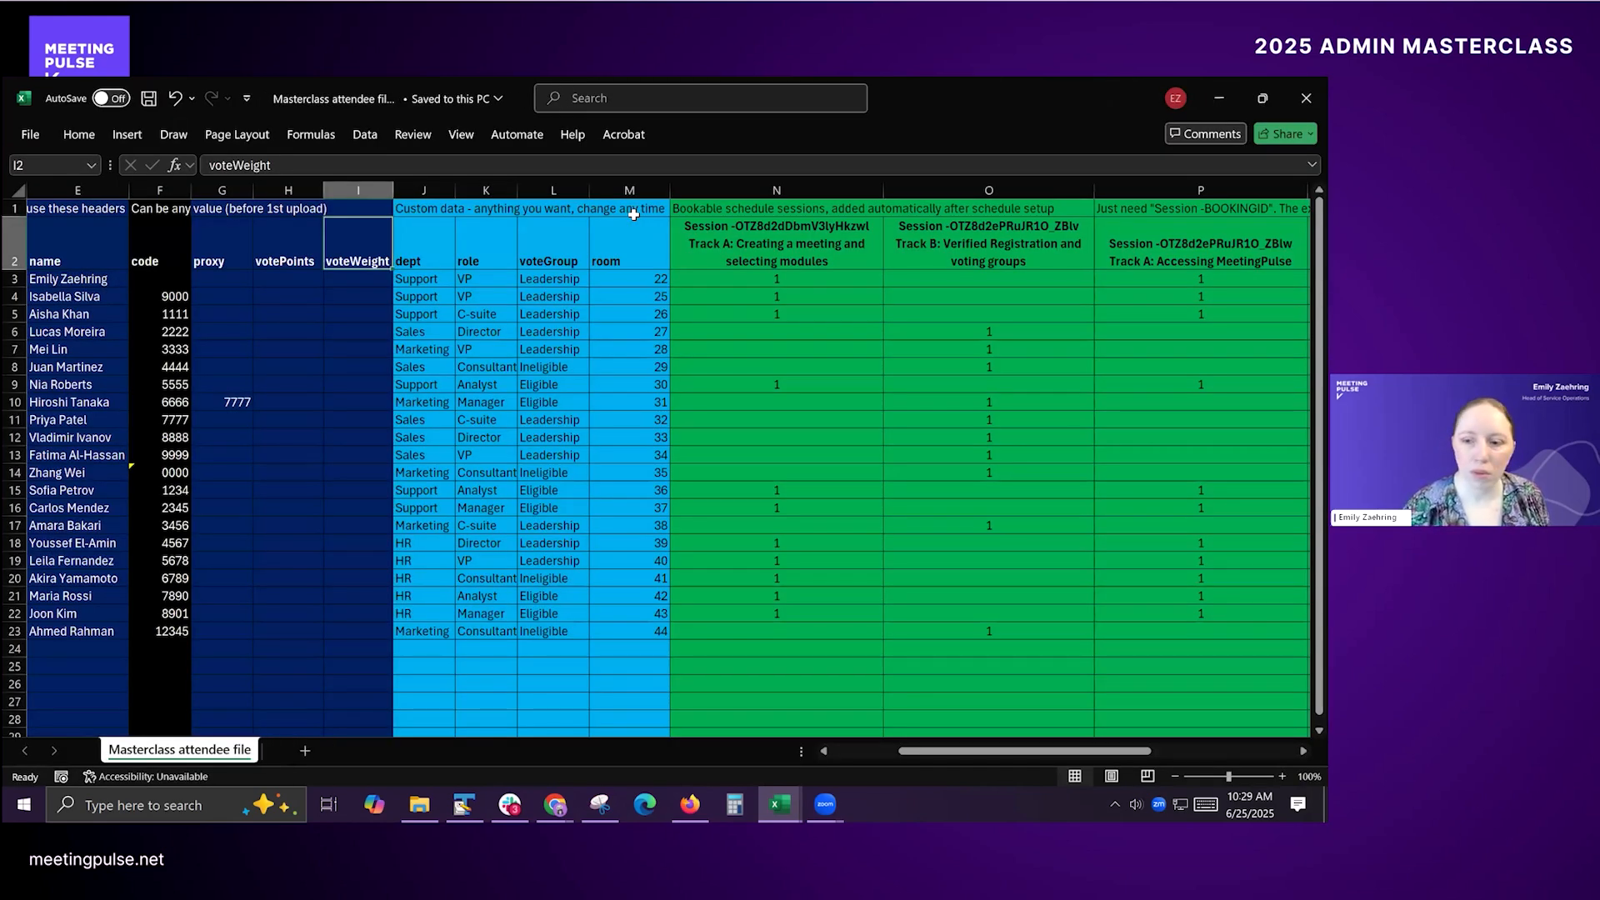
Step: Switch to the MeetingPulse presenter page in the browser and open the meeting's attendee list
key("alt+Tab")
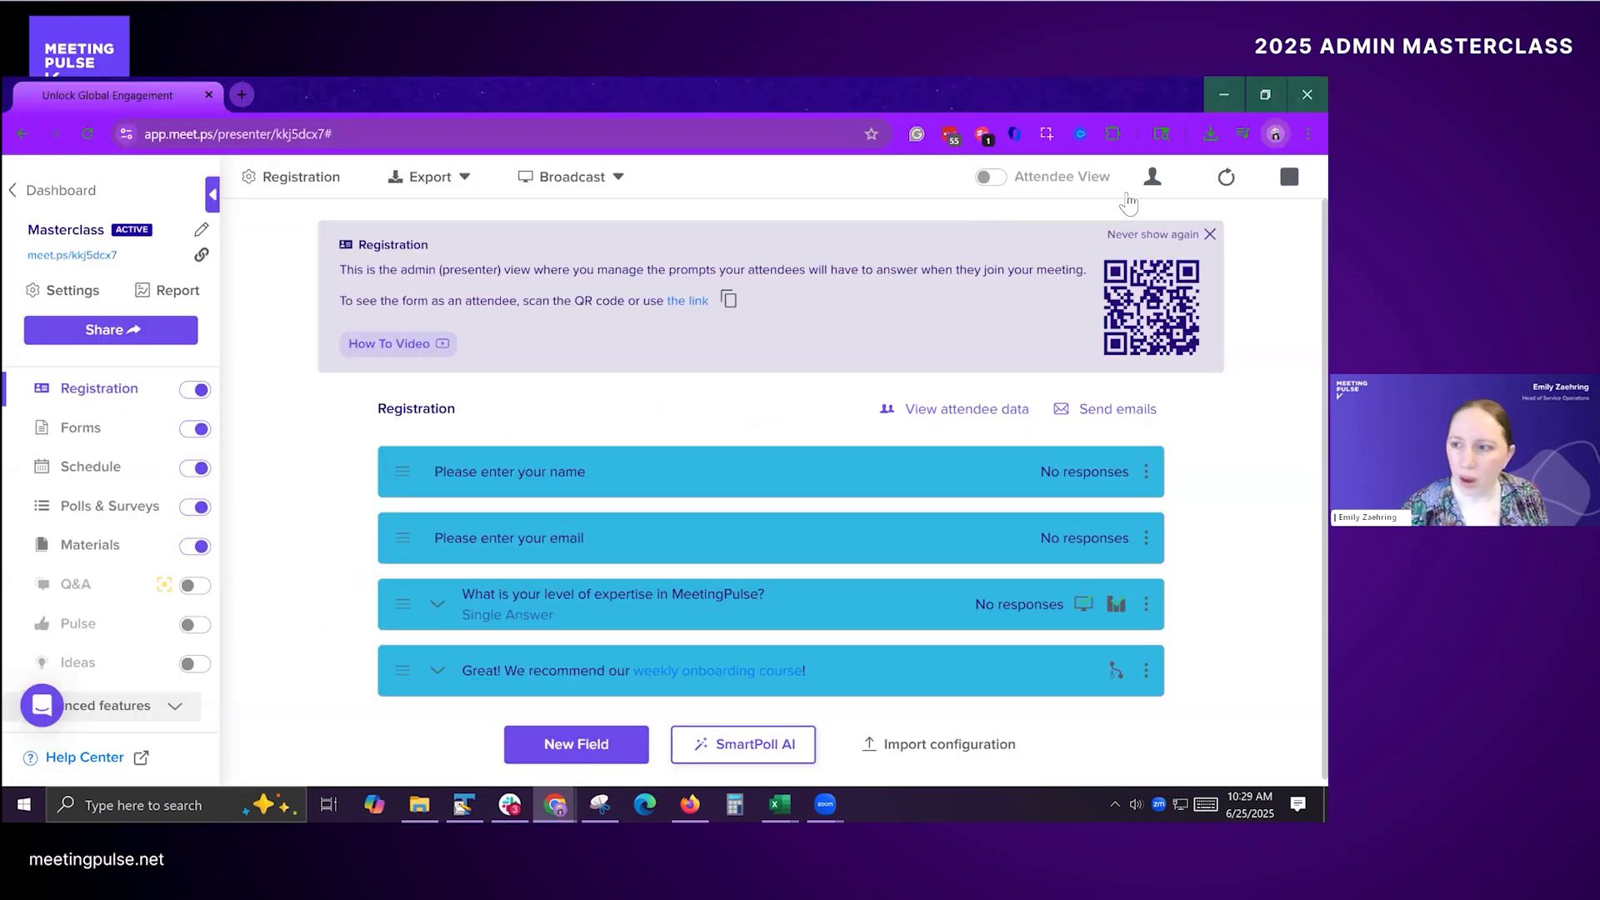
left_click(1153, 178)
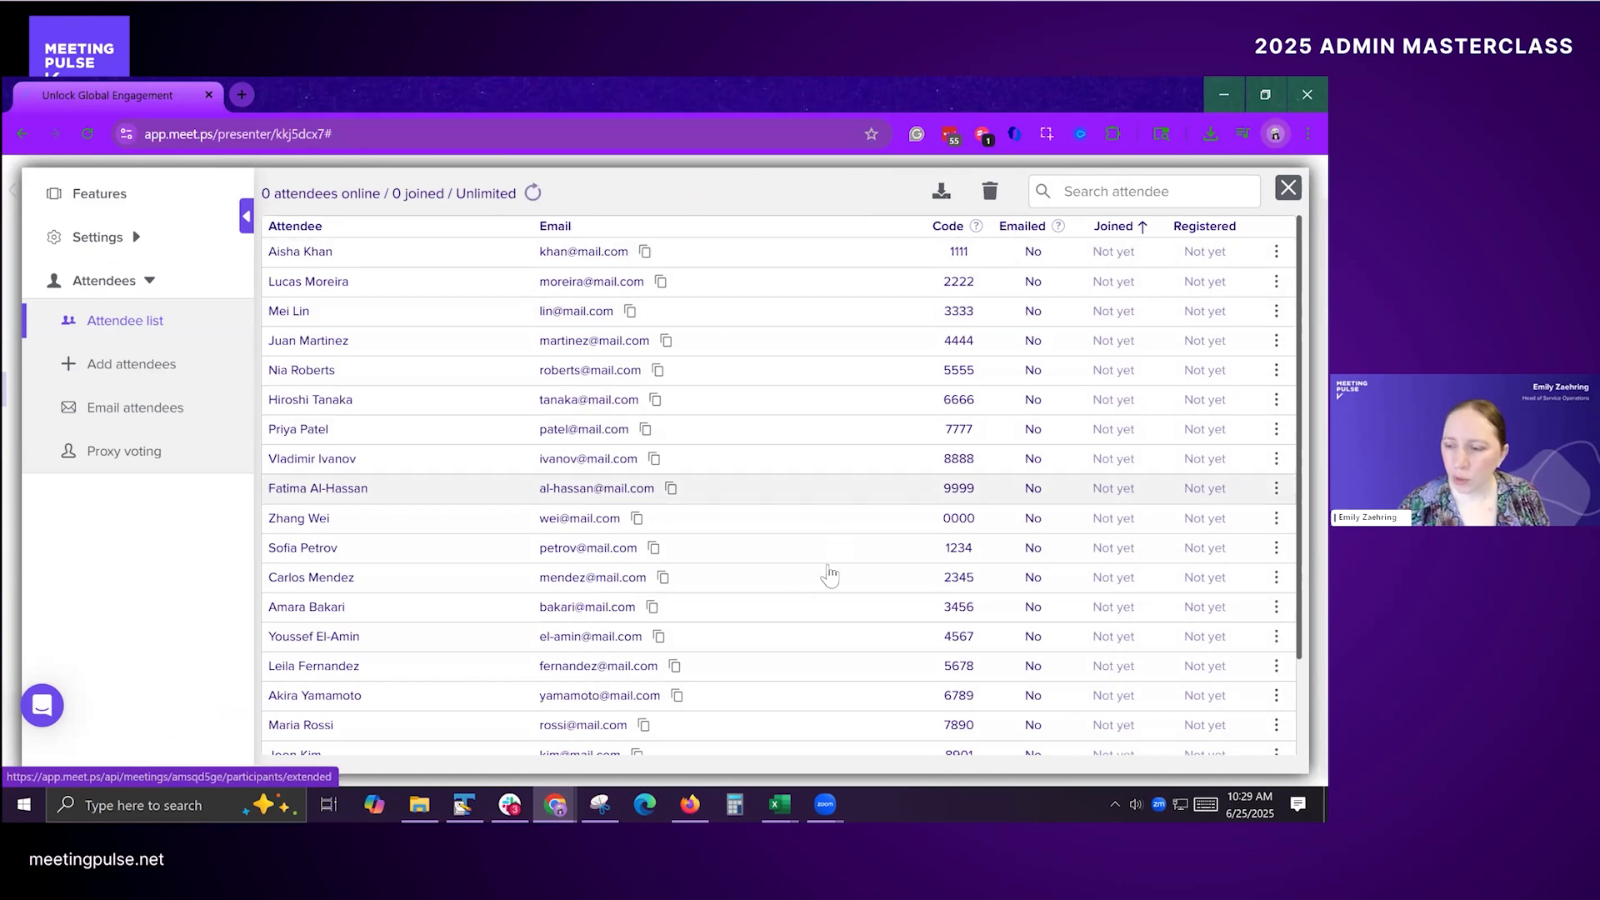
Step: Download the attendee CSV, and delete all uploaded attendees from the meeting
scroll(458, 500, "down", 1)
scroll(457, 500, "down", 2)
scroll(528, 525, "up", 3)
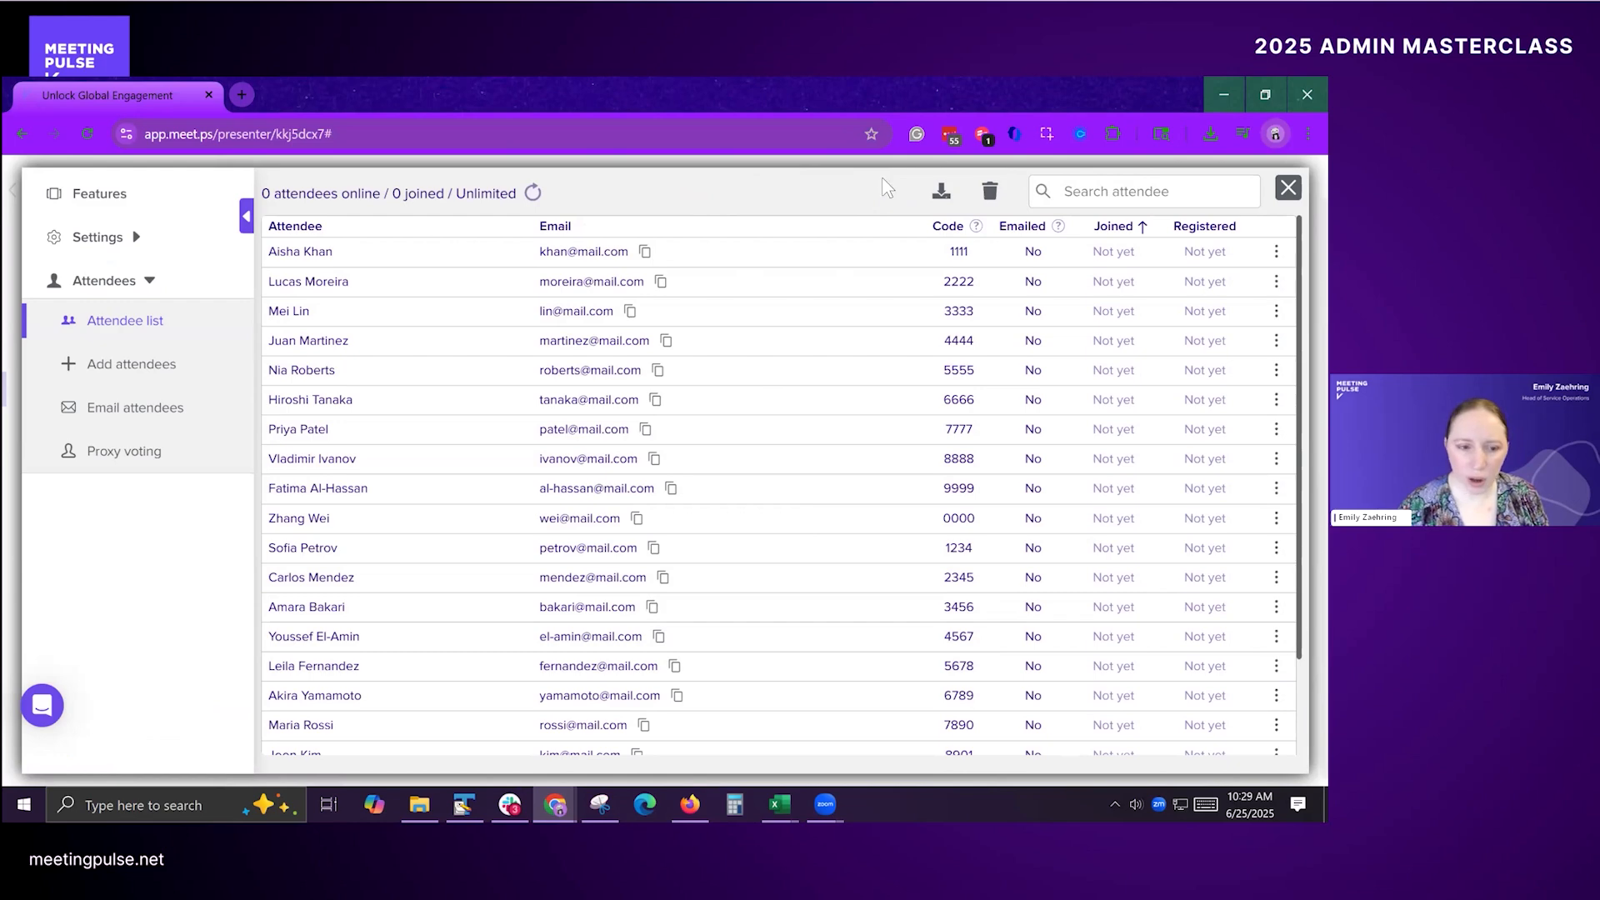
left_click(990, 192)
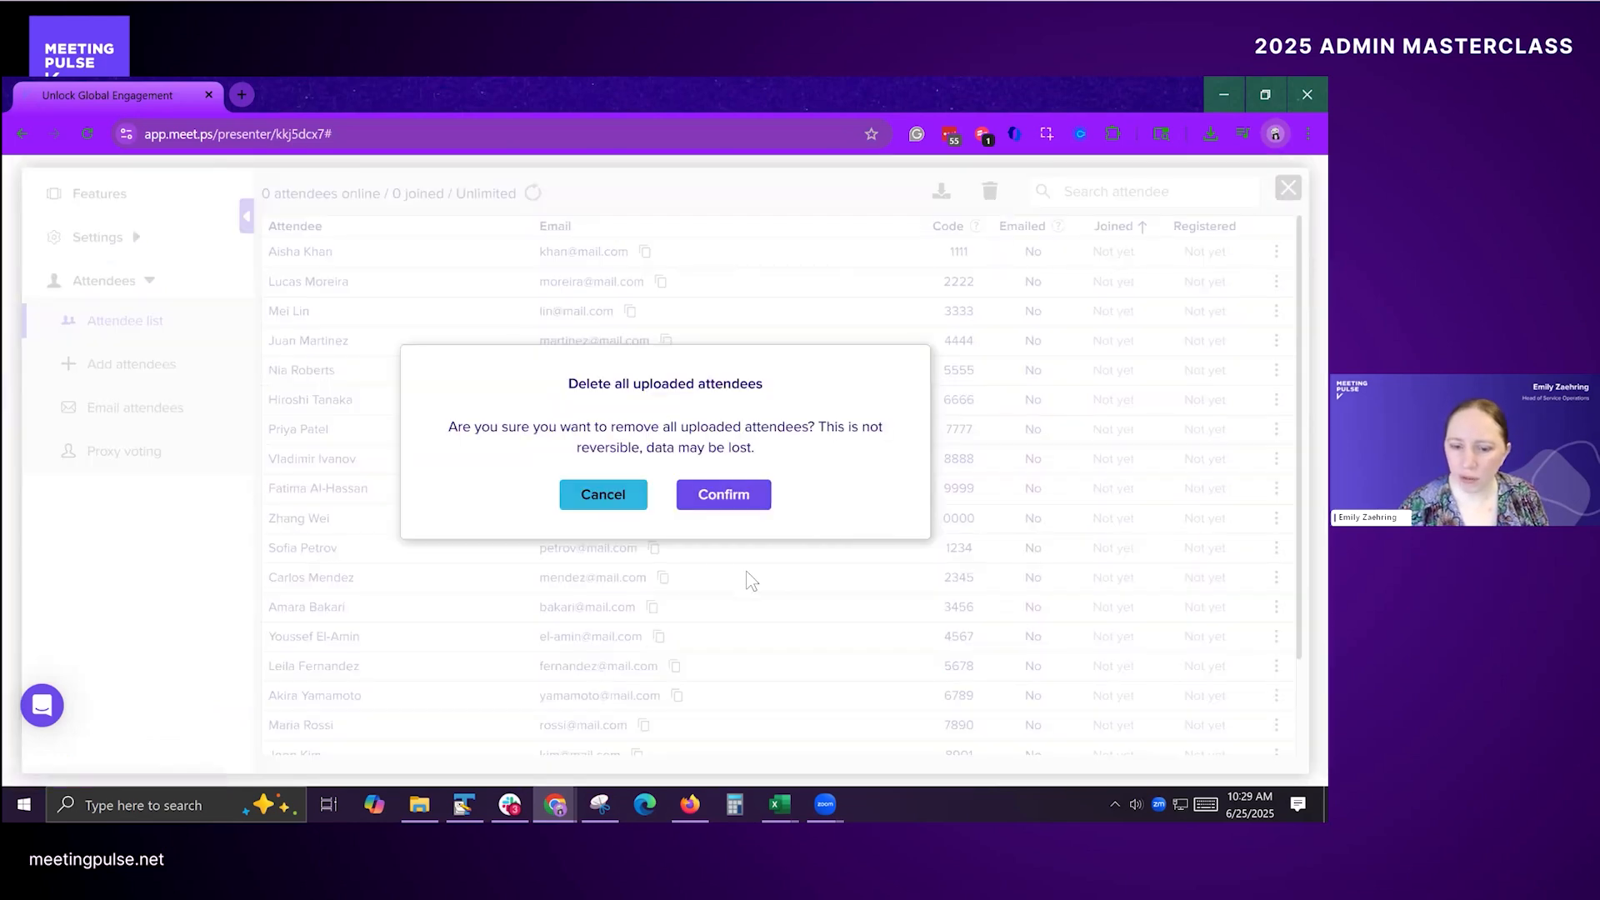
left_click(614, 495)
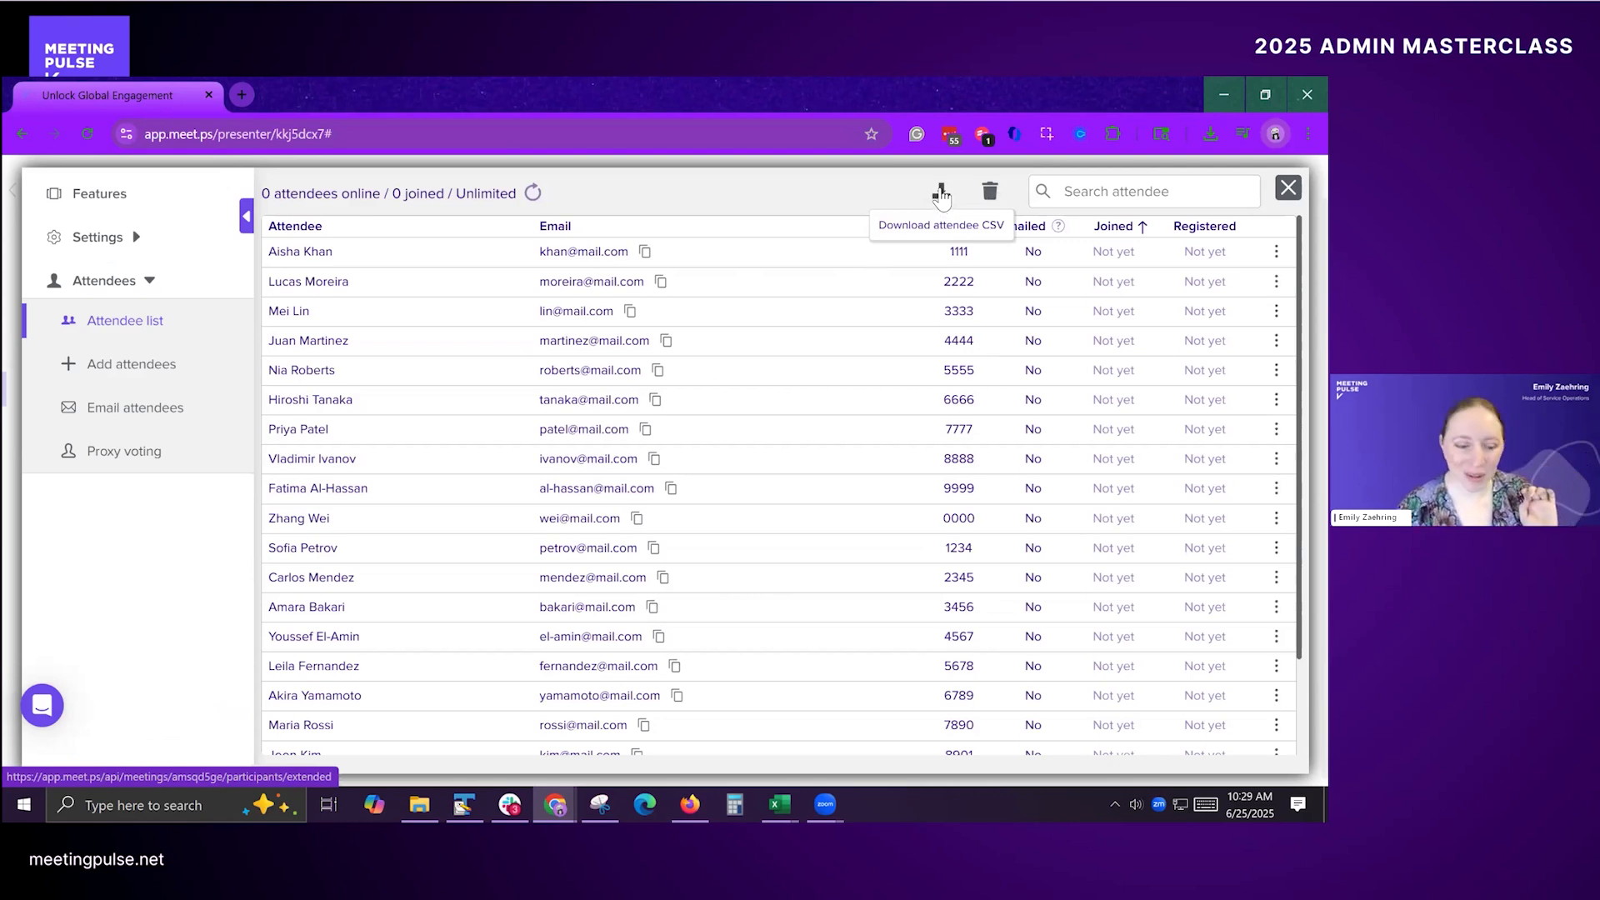
left_click(940, 194)
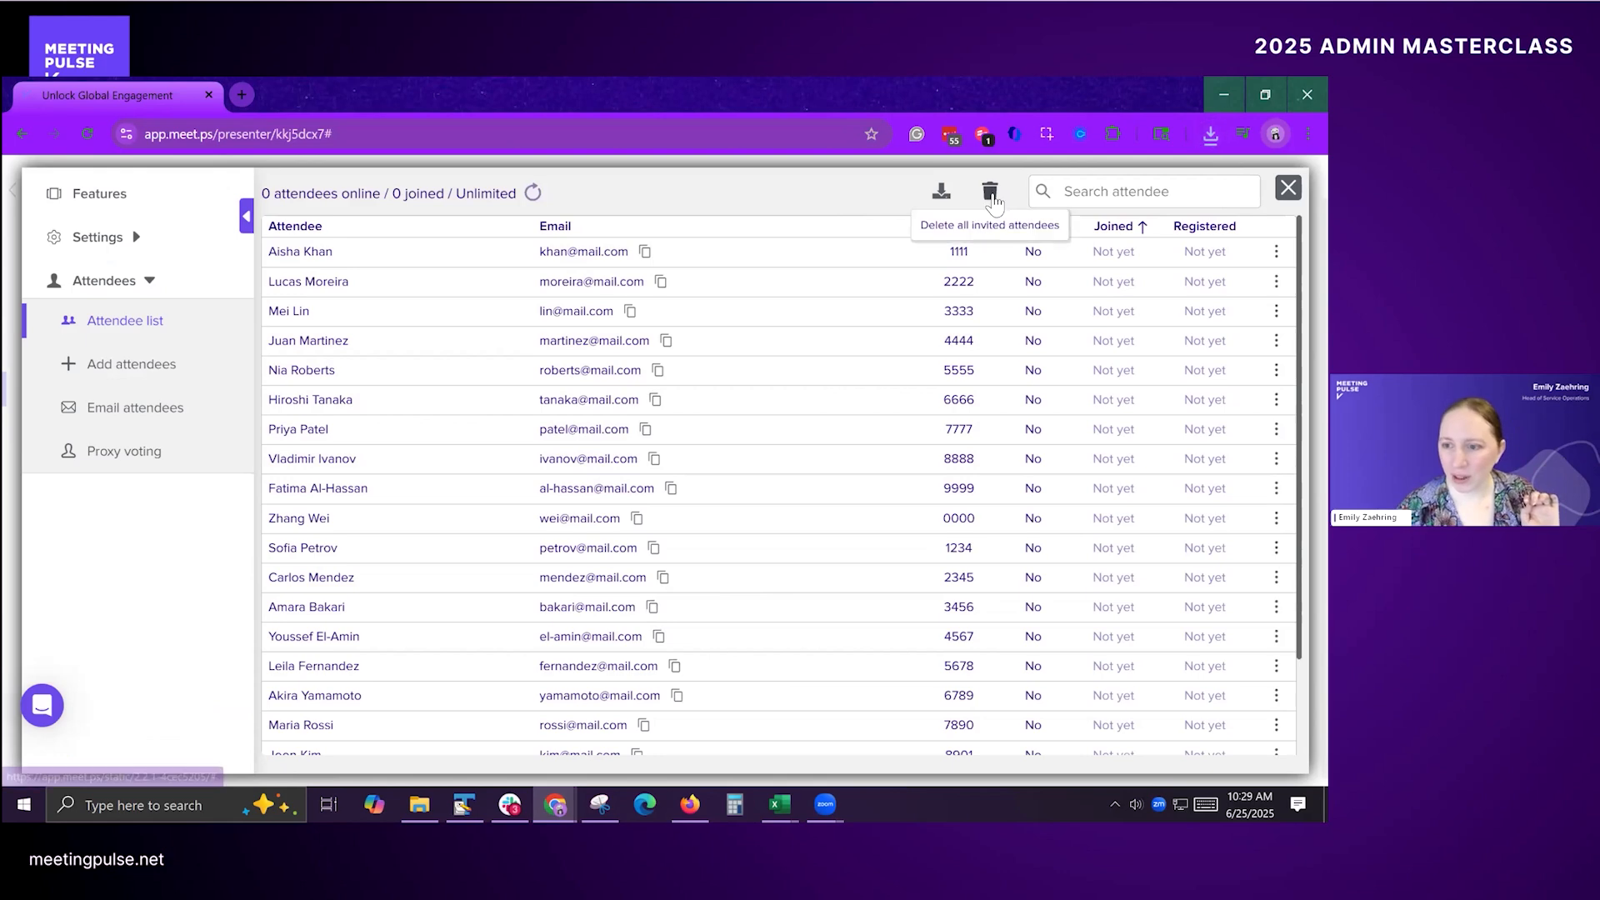
left_click(990, 191)
left_click(727, 495)
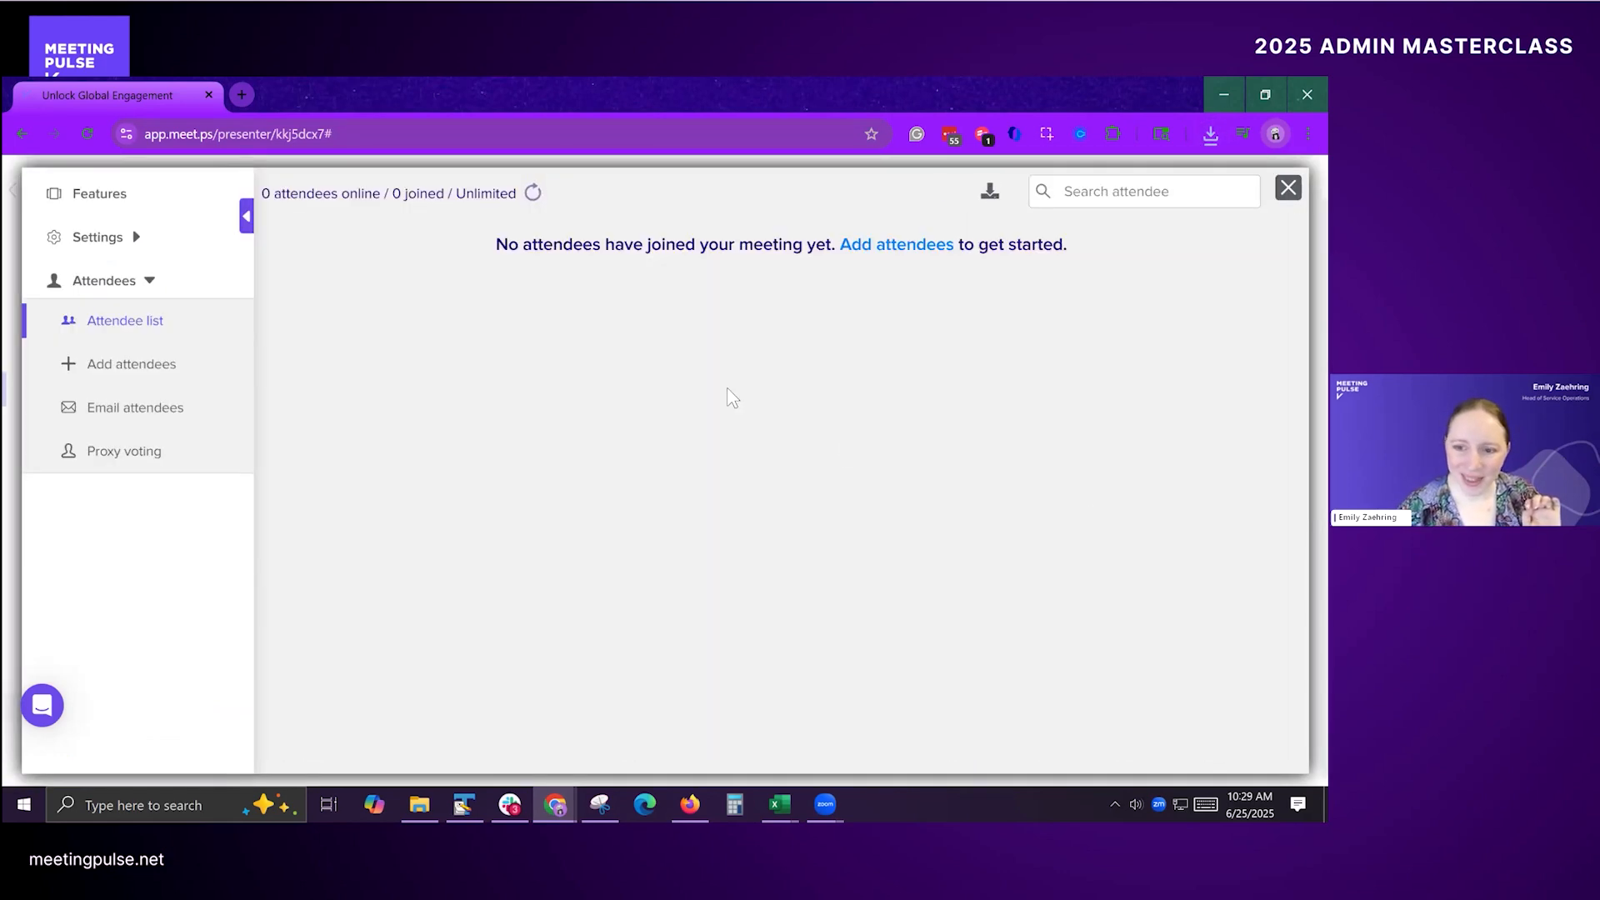
Step: Add attendees by uploading the file "Masterclass - amsqd5ge - attendees.csv" from the Downloads folder
left_click(134, 362)
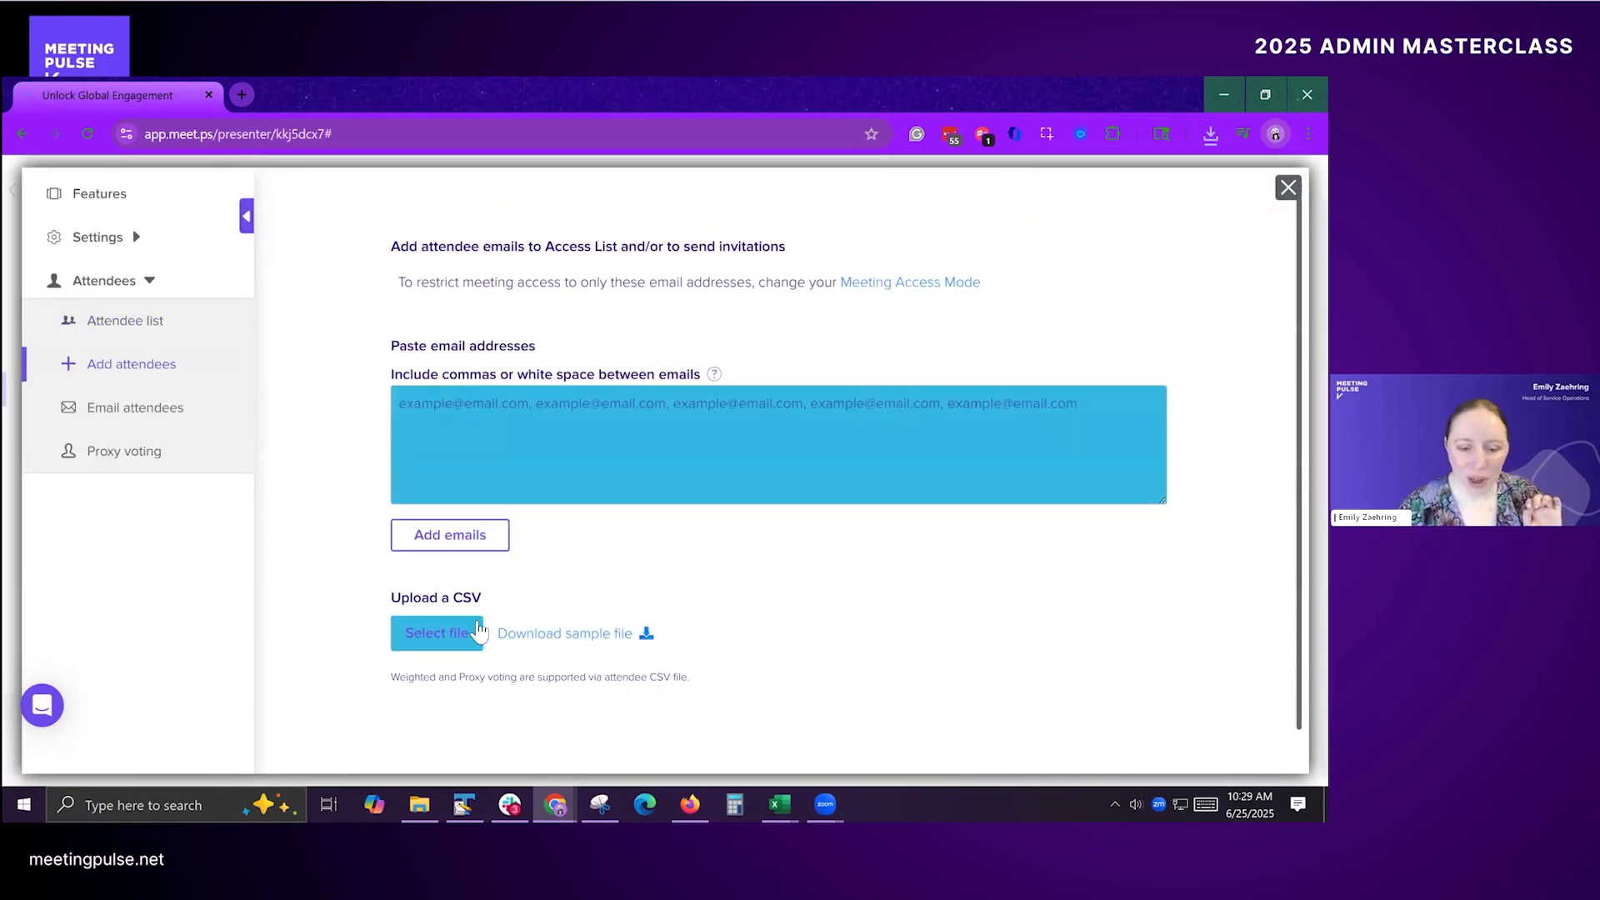
left_click(437, 635)
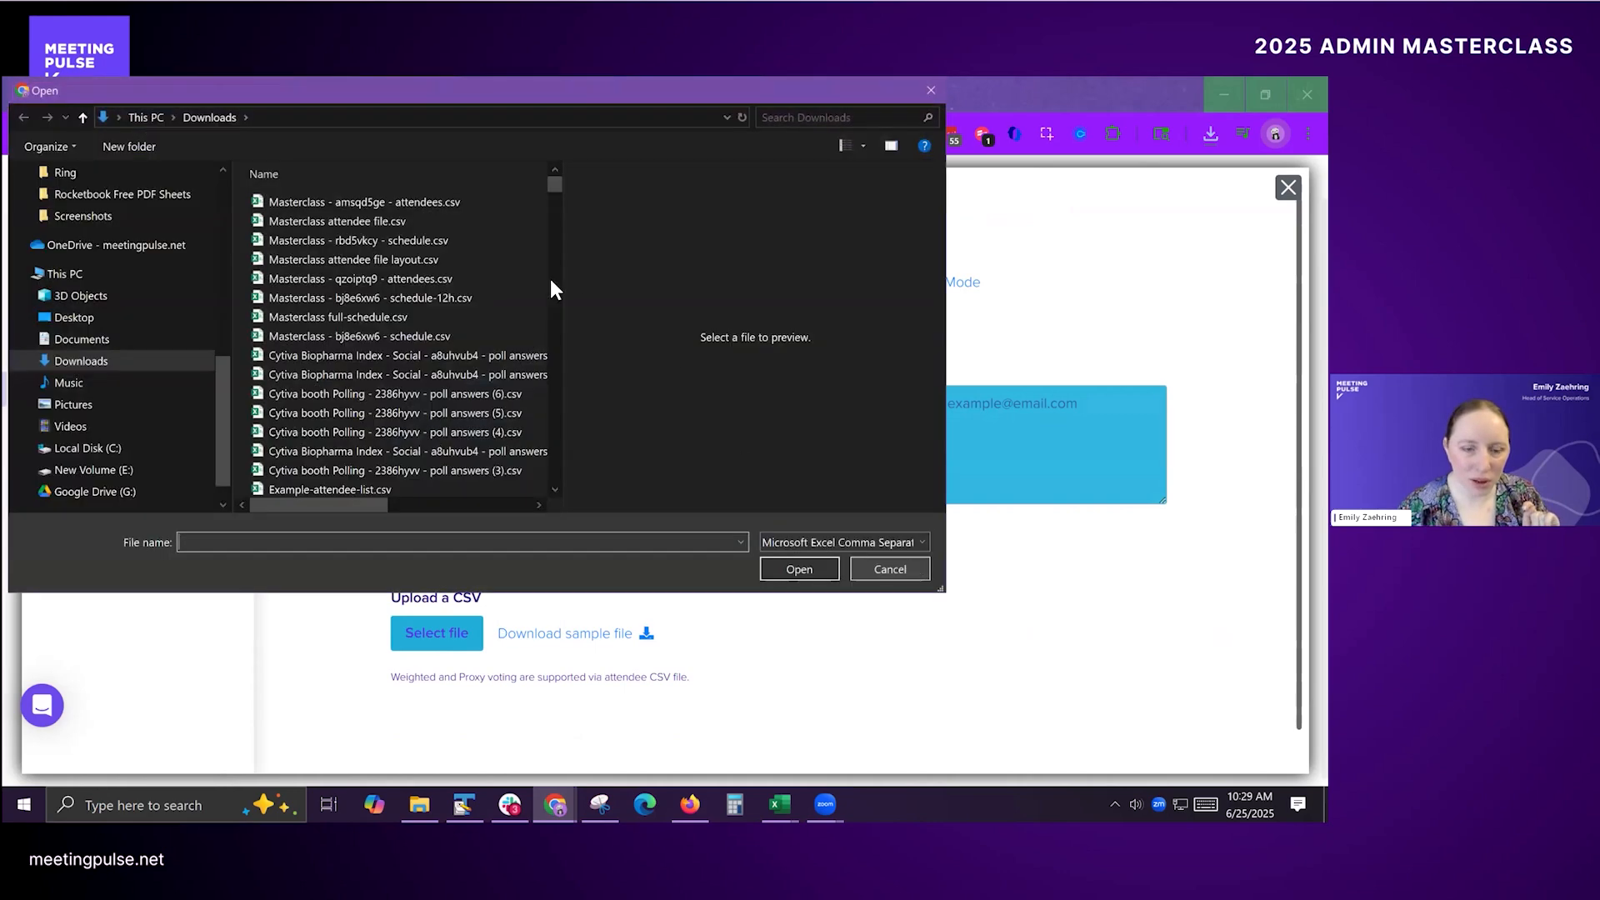
left_click(312, 202)
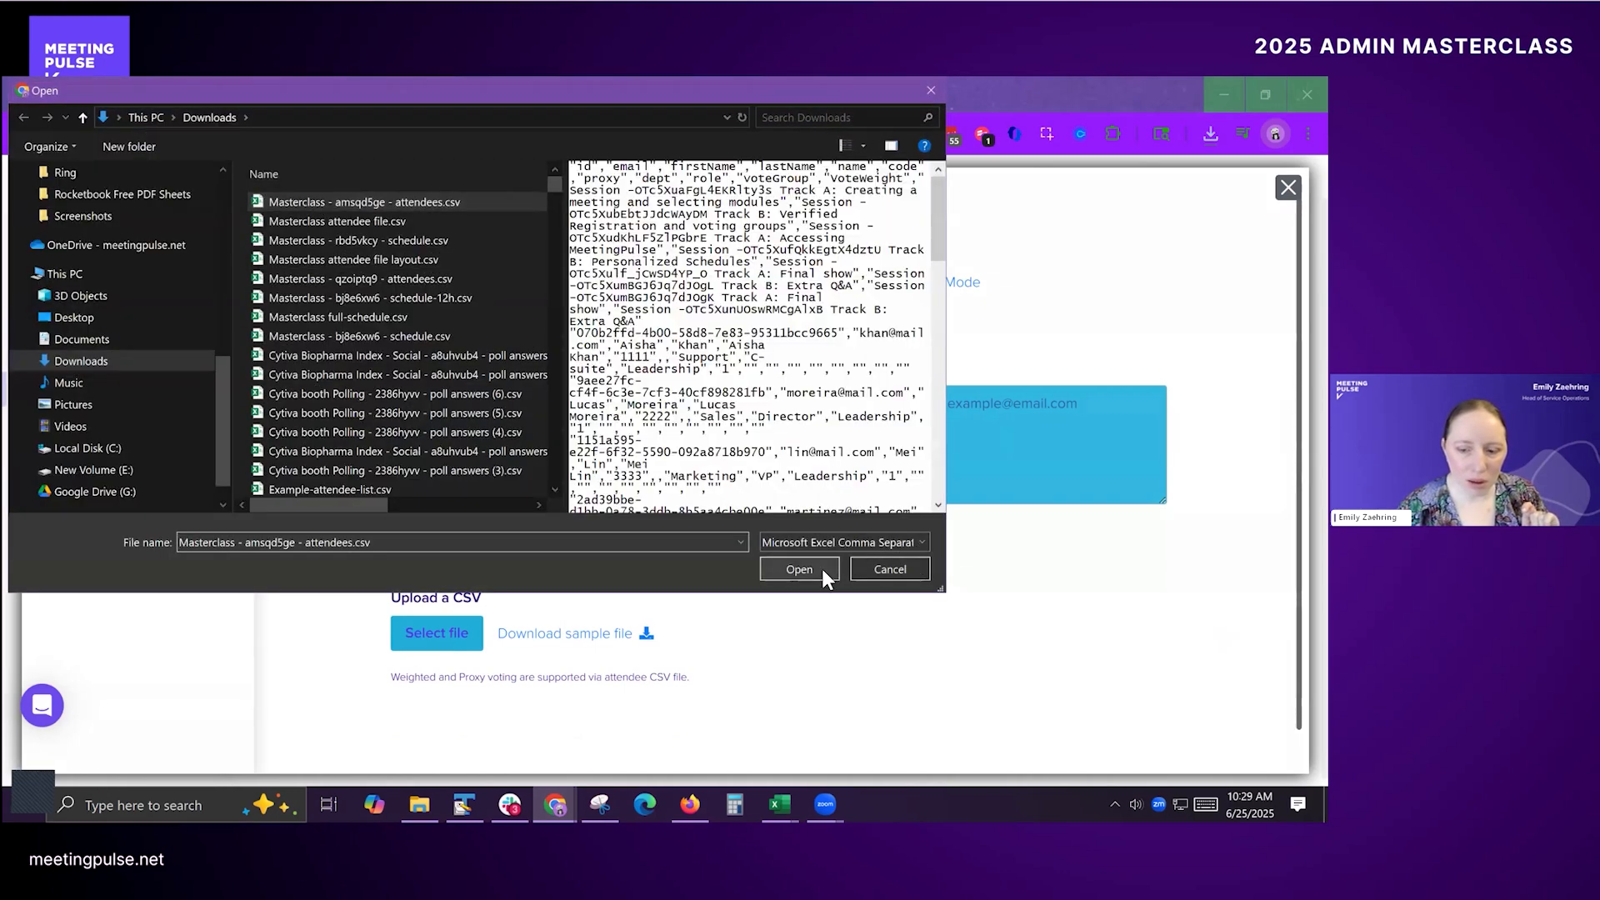
left_click(822, 569)
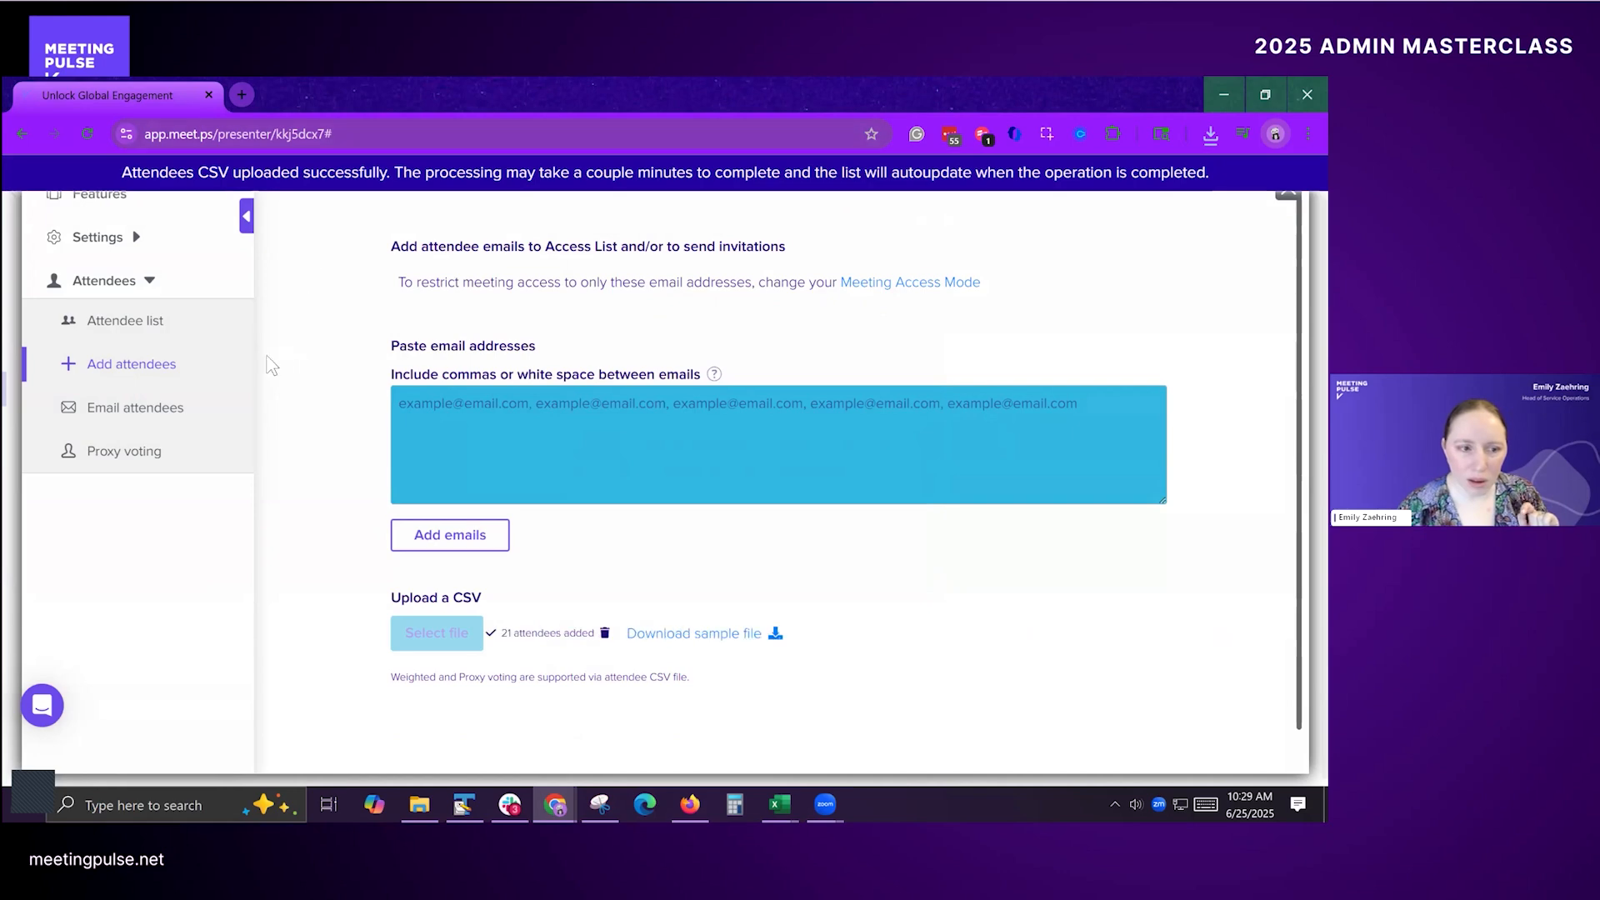
Step: Return to the attendee list, look through the uploaded attendees and open the first attendee's details
left_click(178, 327)
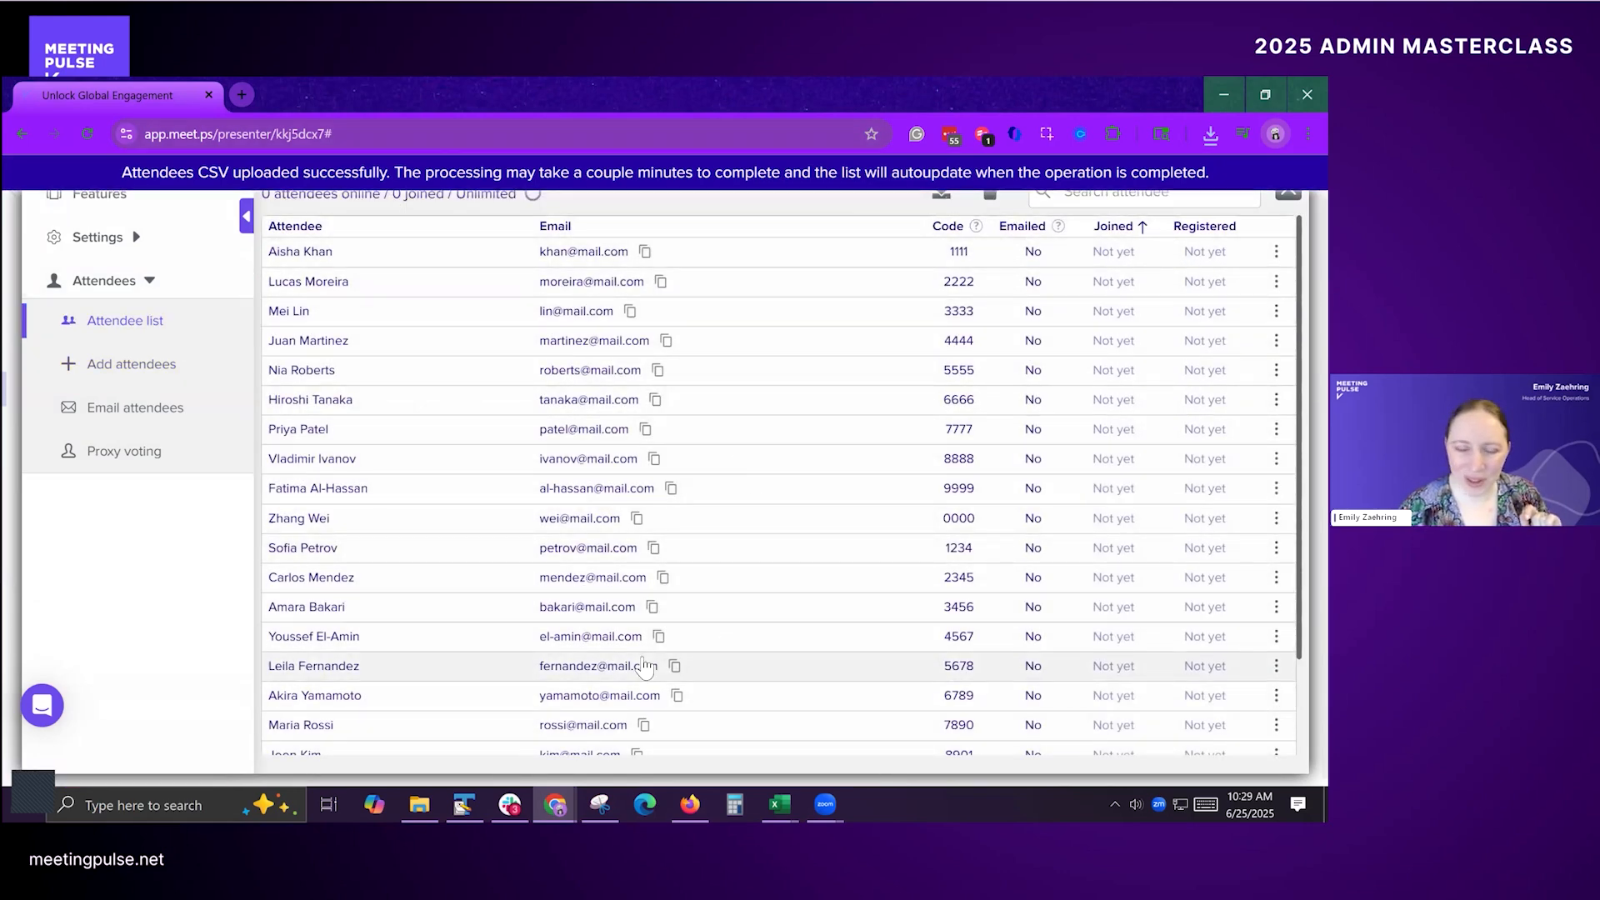
scroll(419, 401, "down", 2)
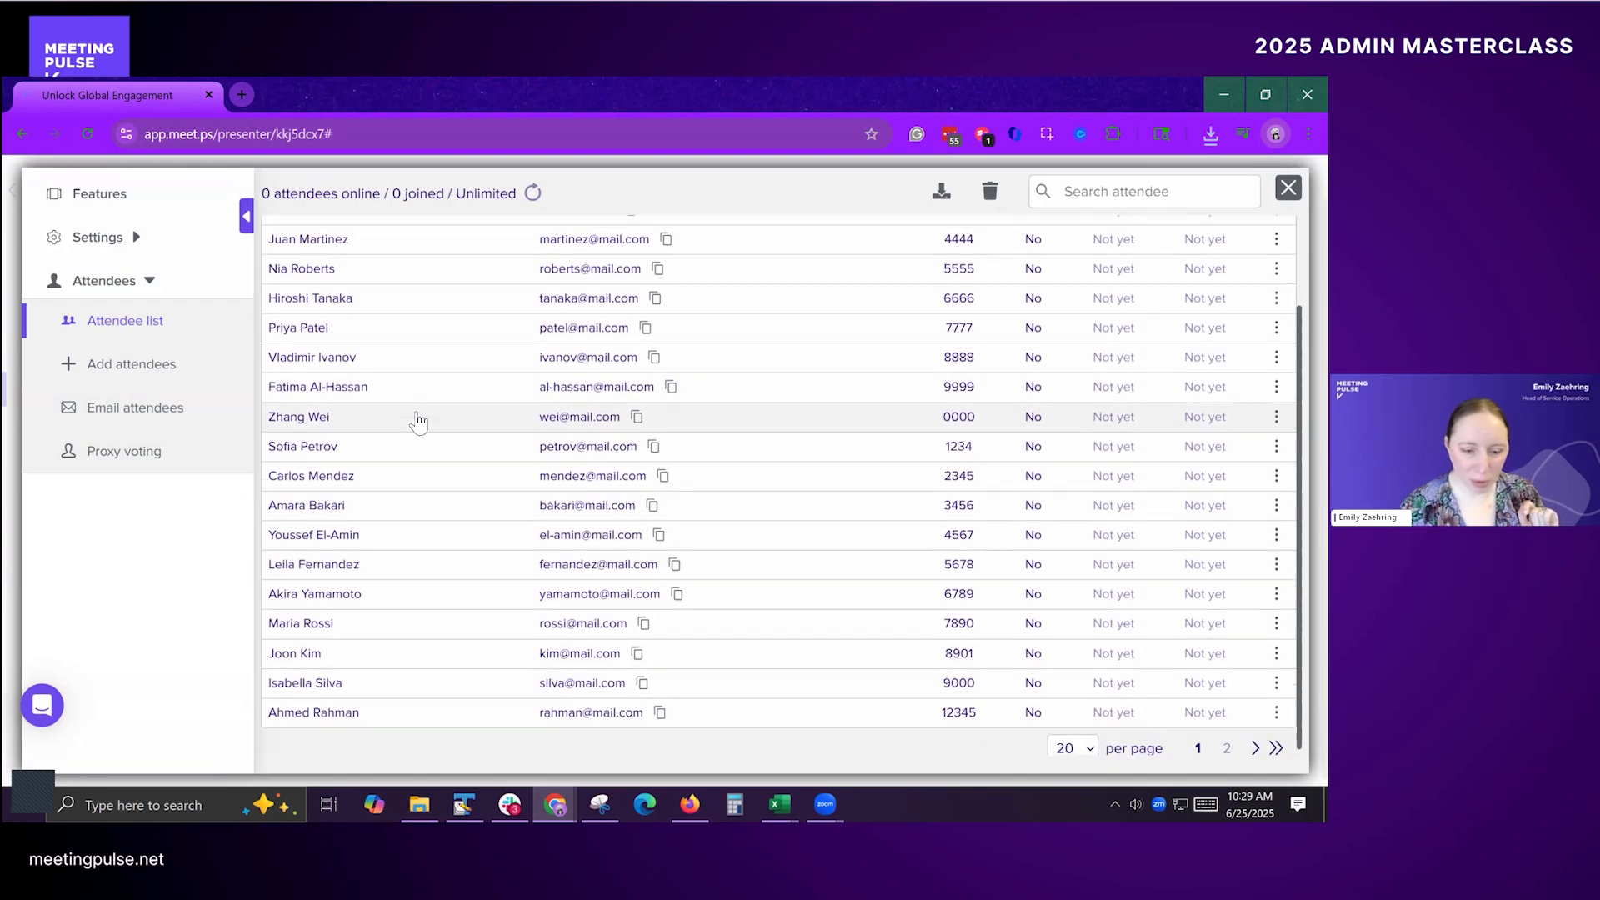
scroll(408, 391, "up", 2)
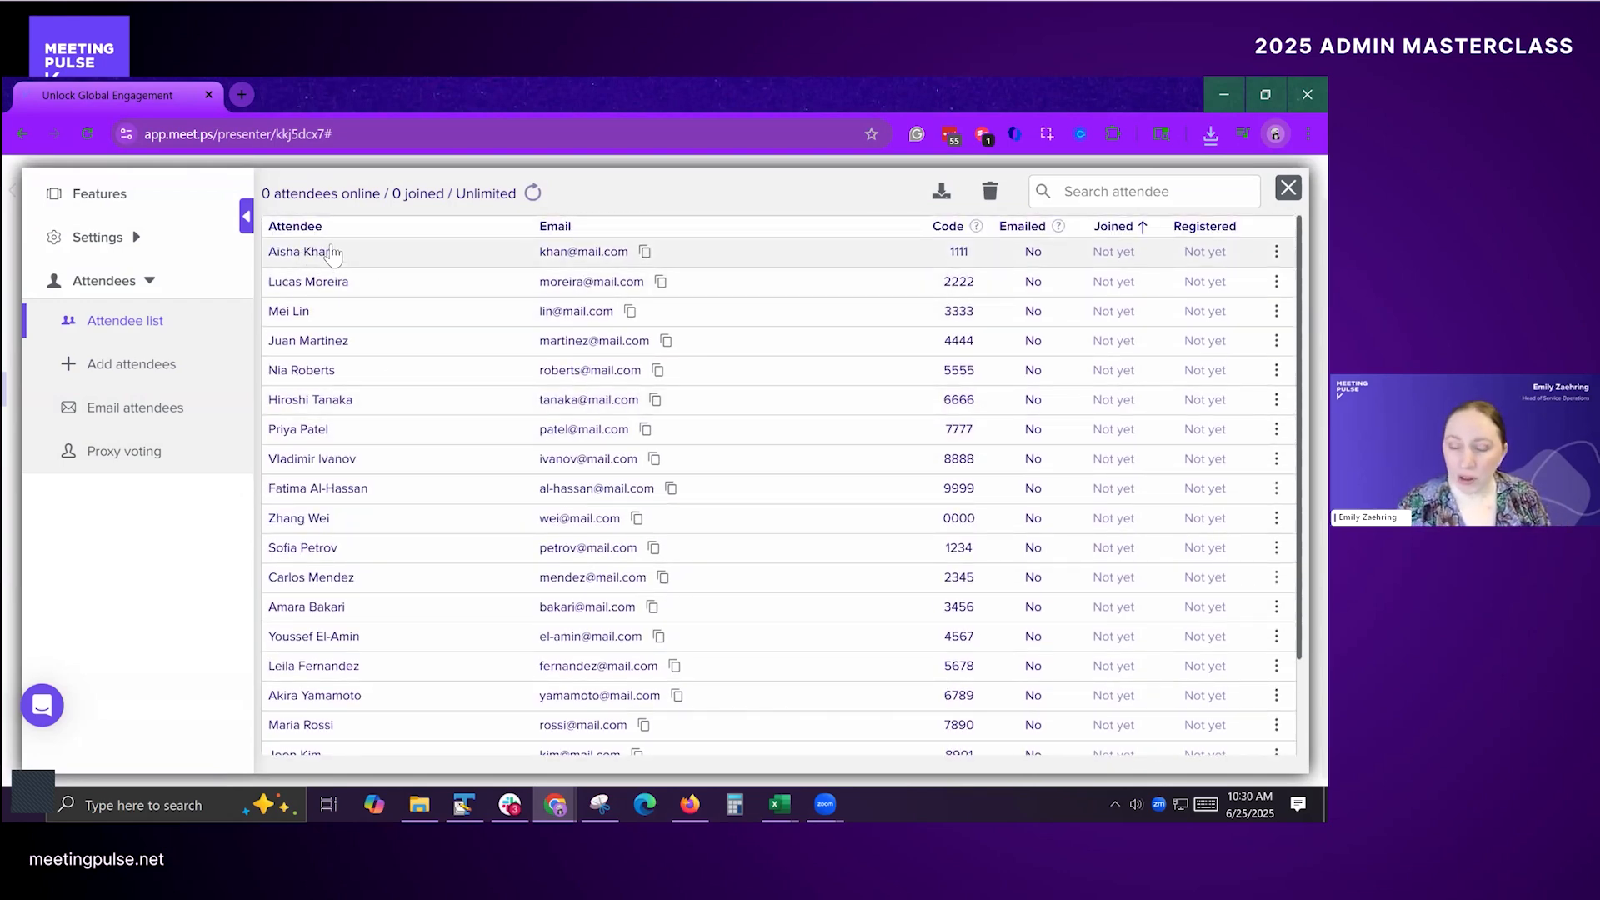
left_click(302, 253)
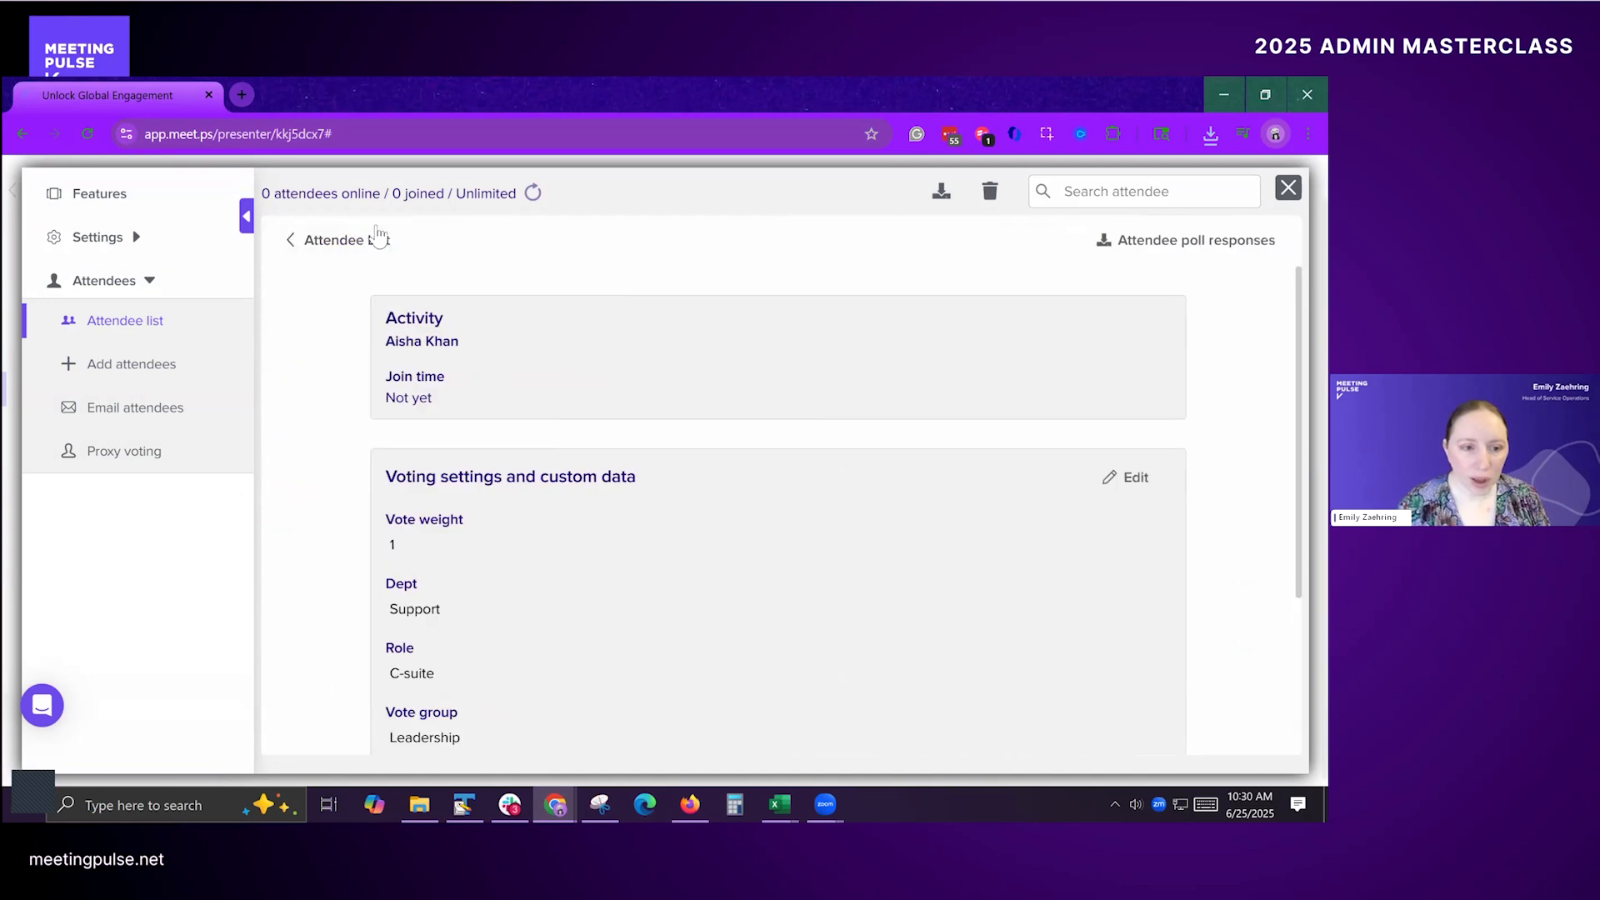
Step: Examine the attendee's voting settings and custom data, including dept, role, vote group and voting right delegation
scroll(594, 413, "down", 2)
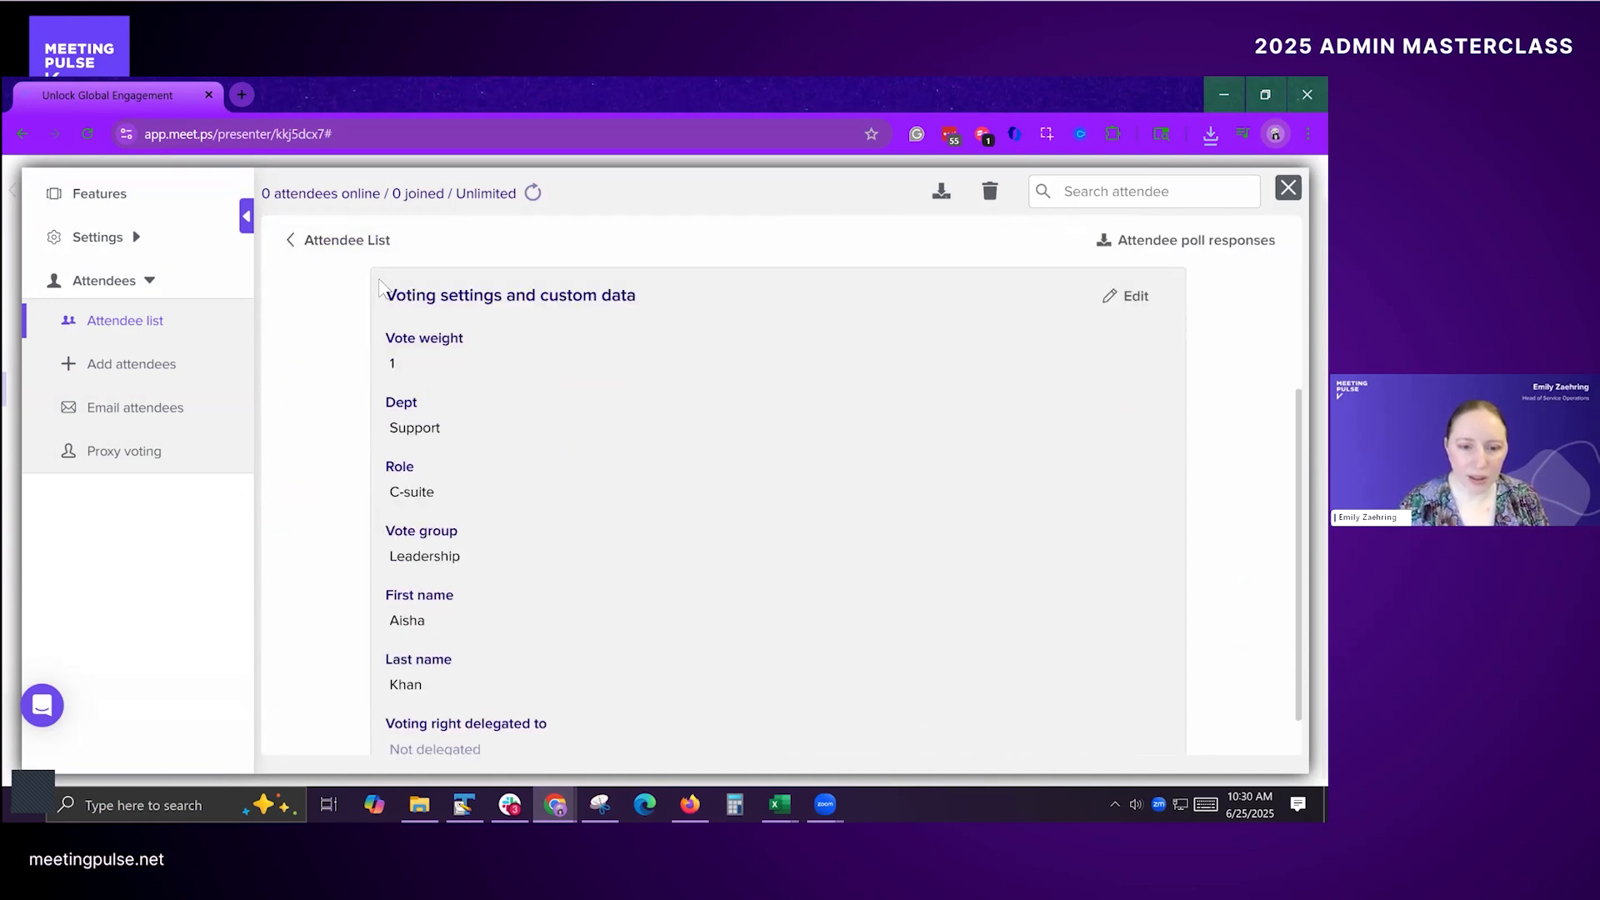
left_click_drag(382, 294, 673, 297)
left_click(673, 298)
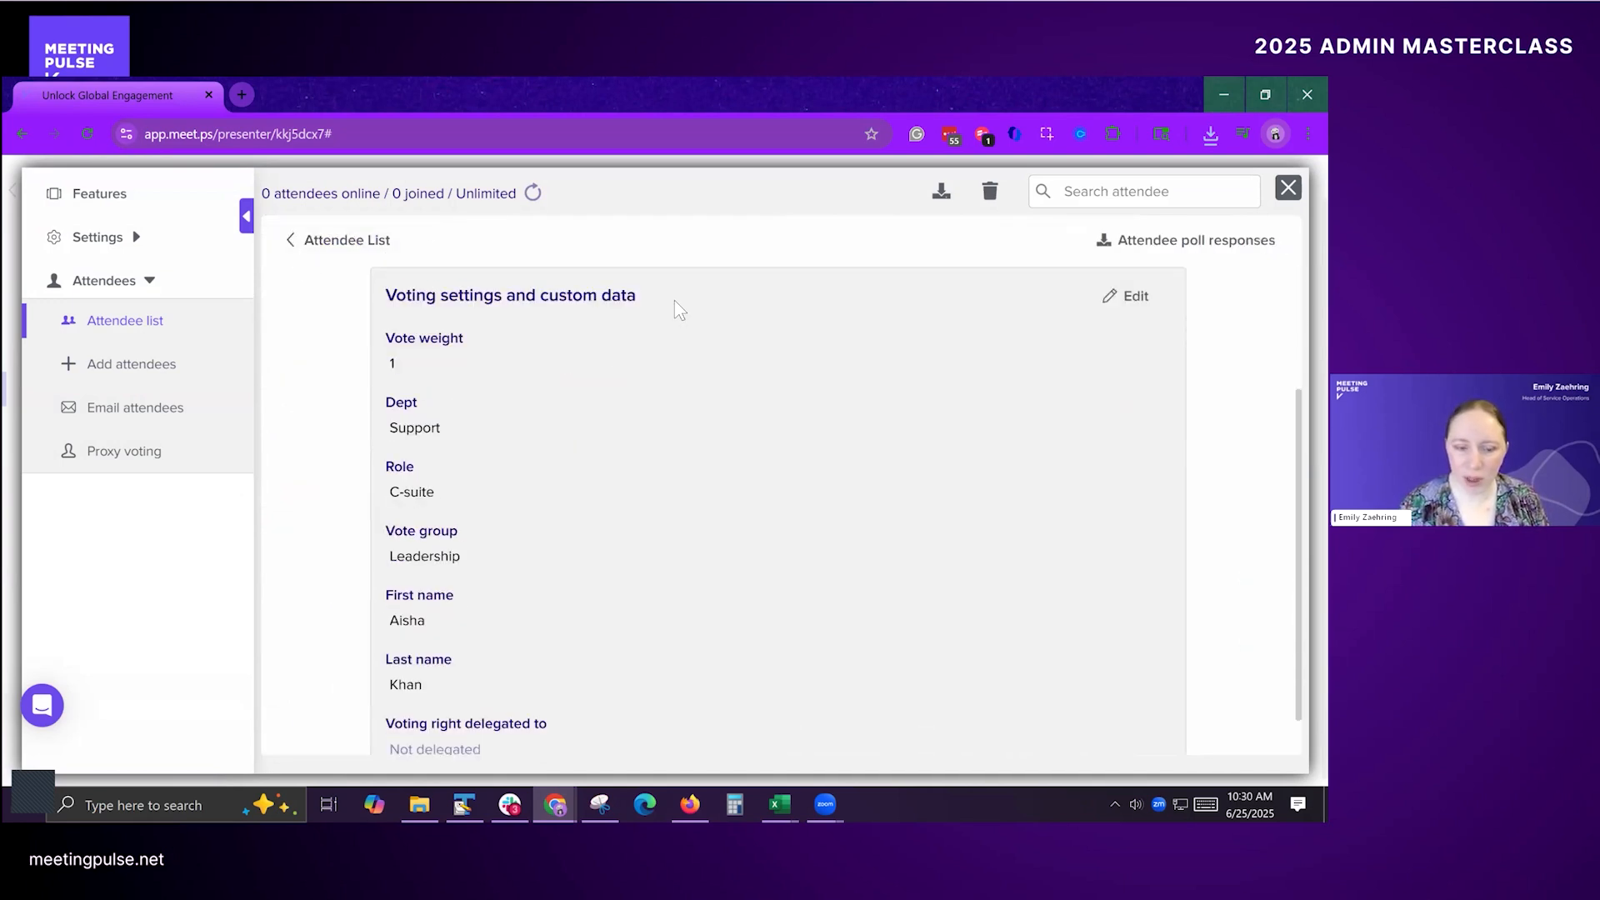
scroll(654, 333, "down", 1)
left_click_drag(373, 417, 526, 326)
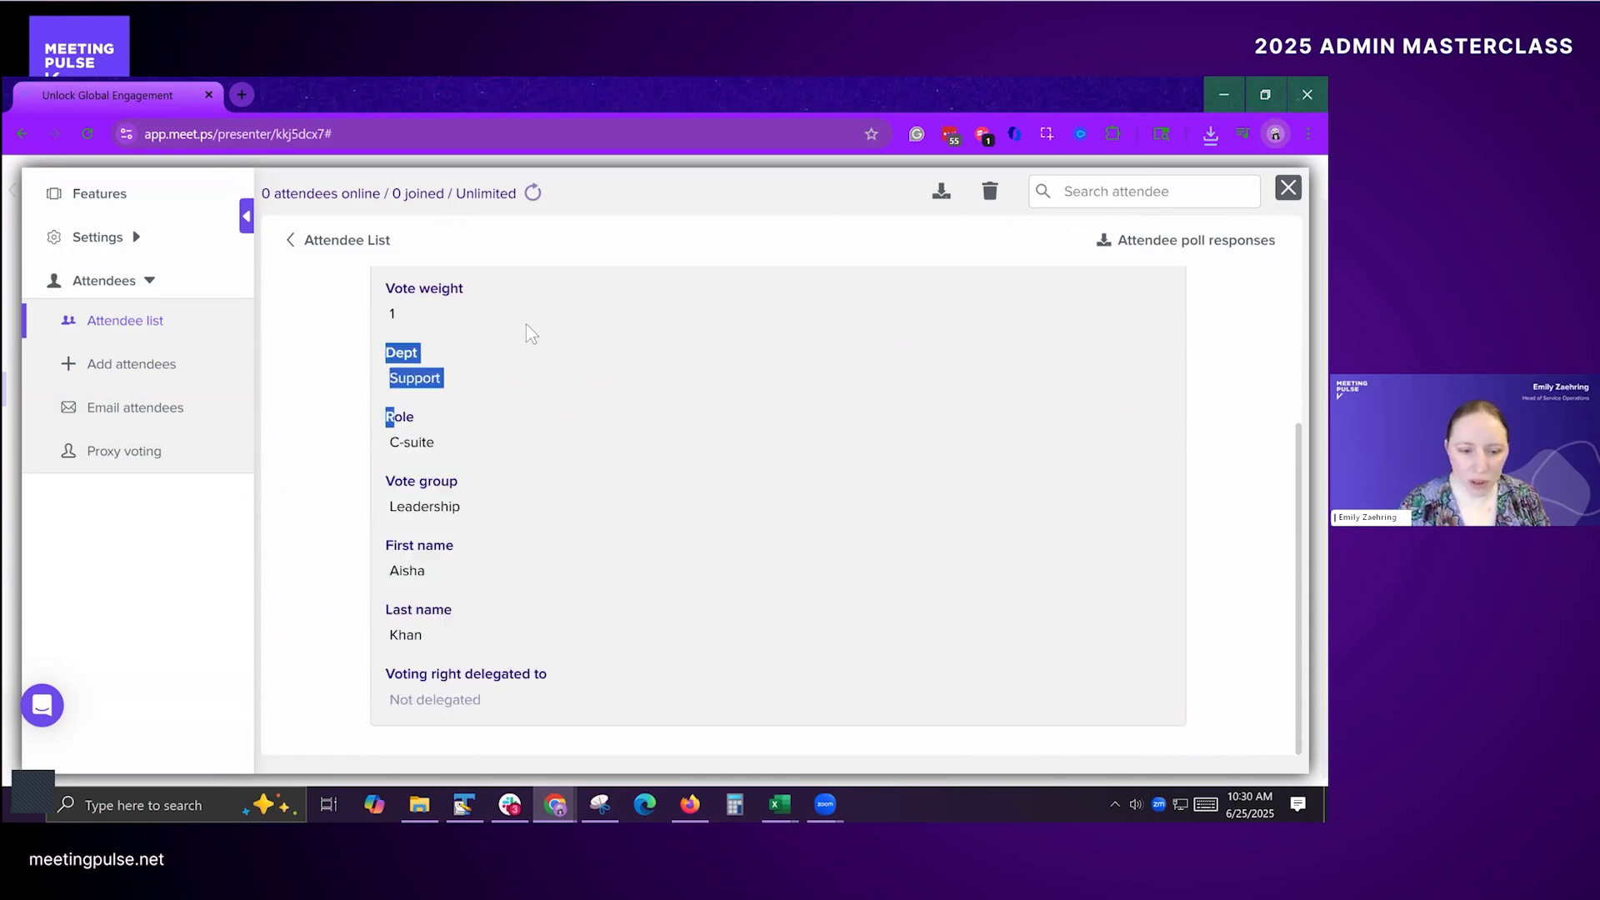
left_click(440, 341)
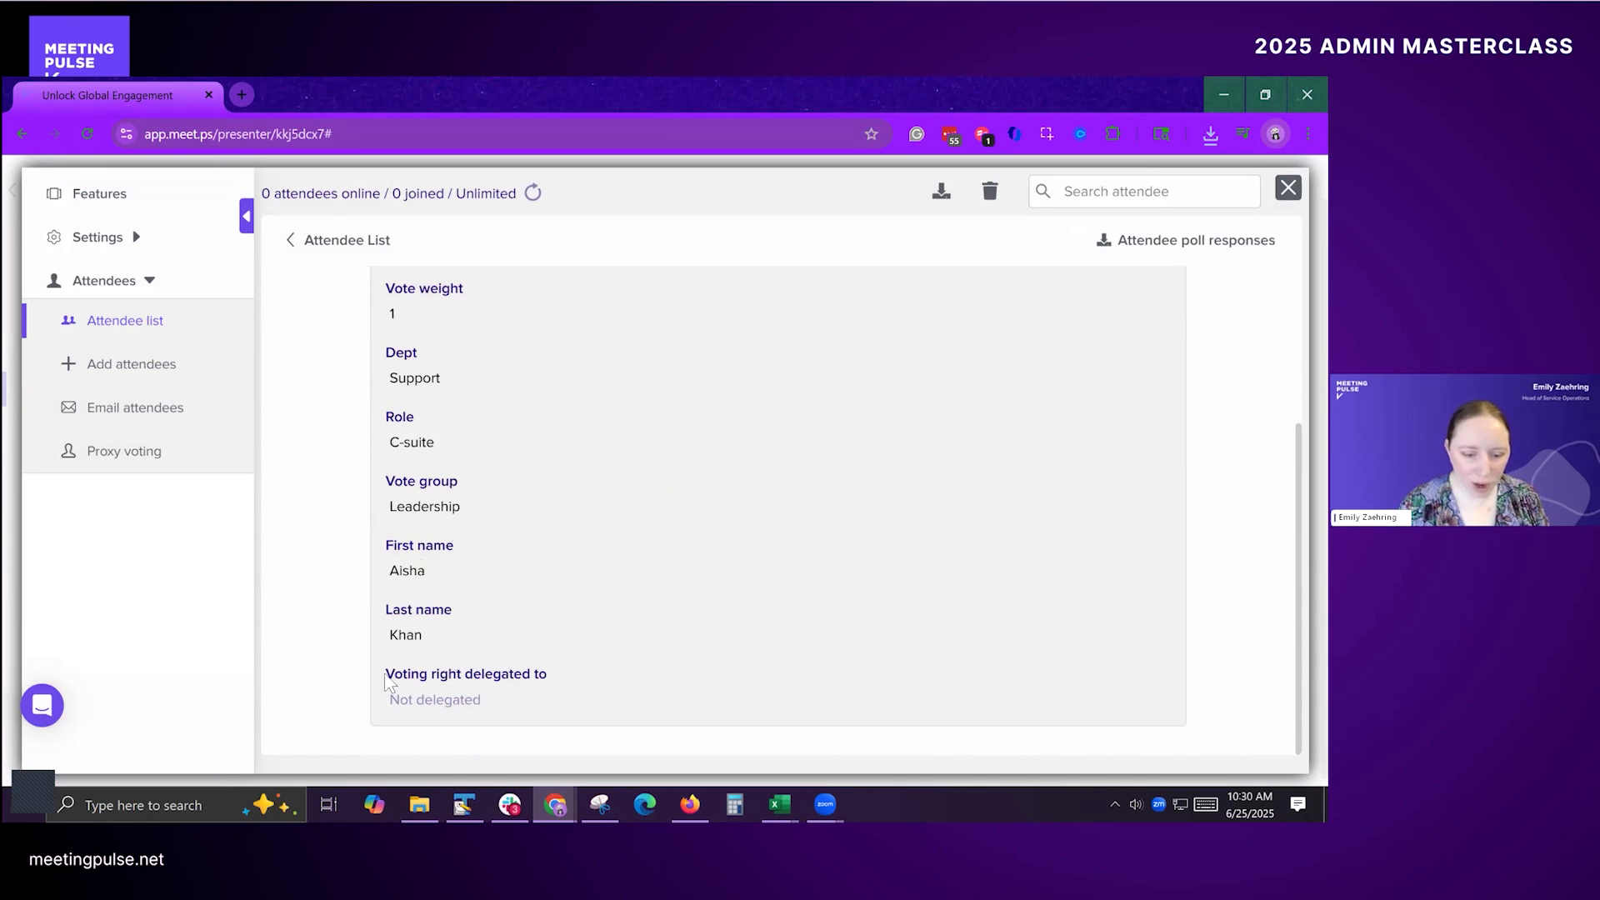
left_click_drag(386, 677, 579, 691)
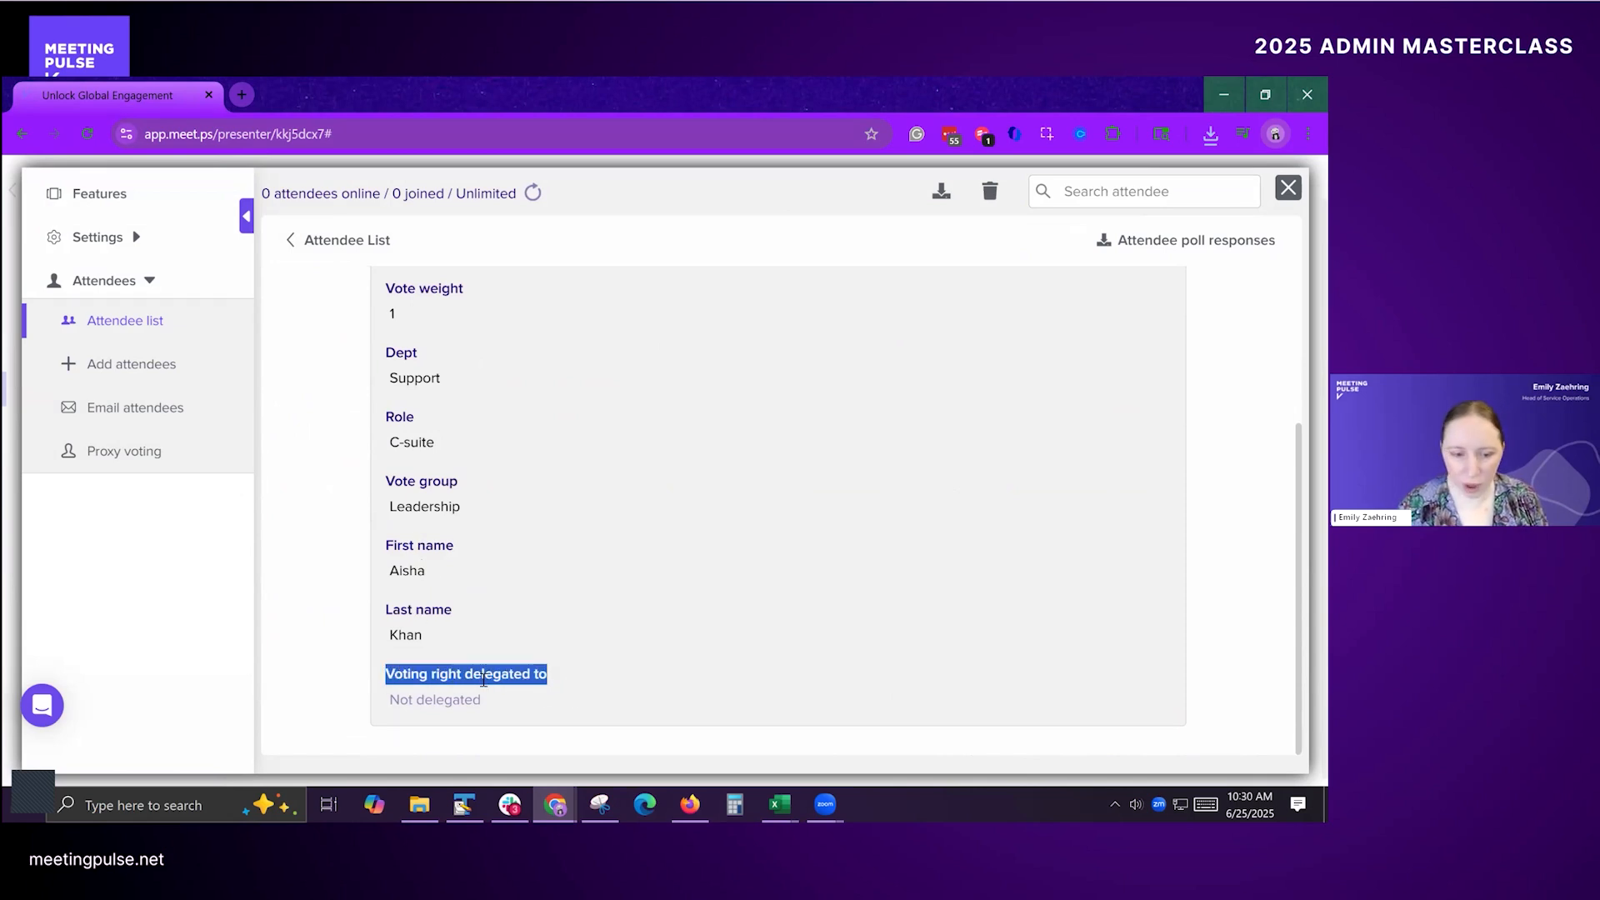
left_click(532, 491)
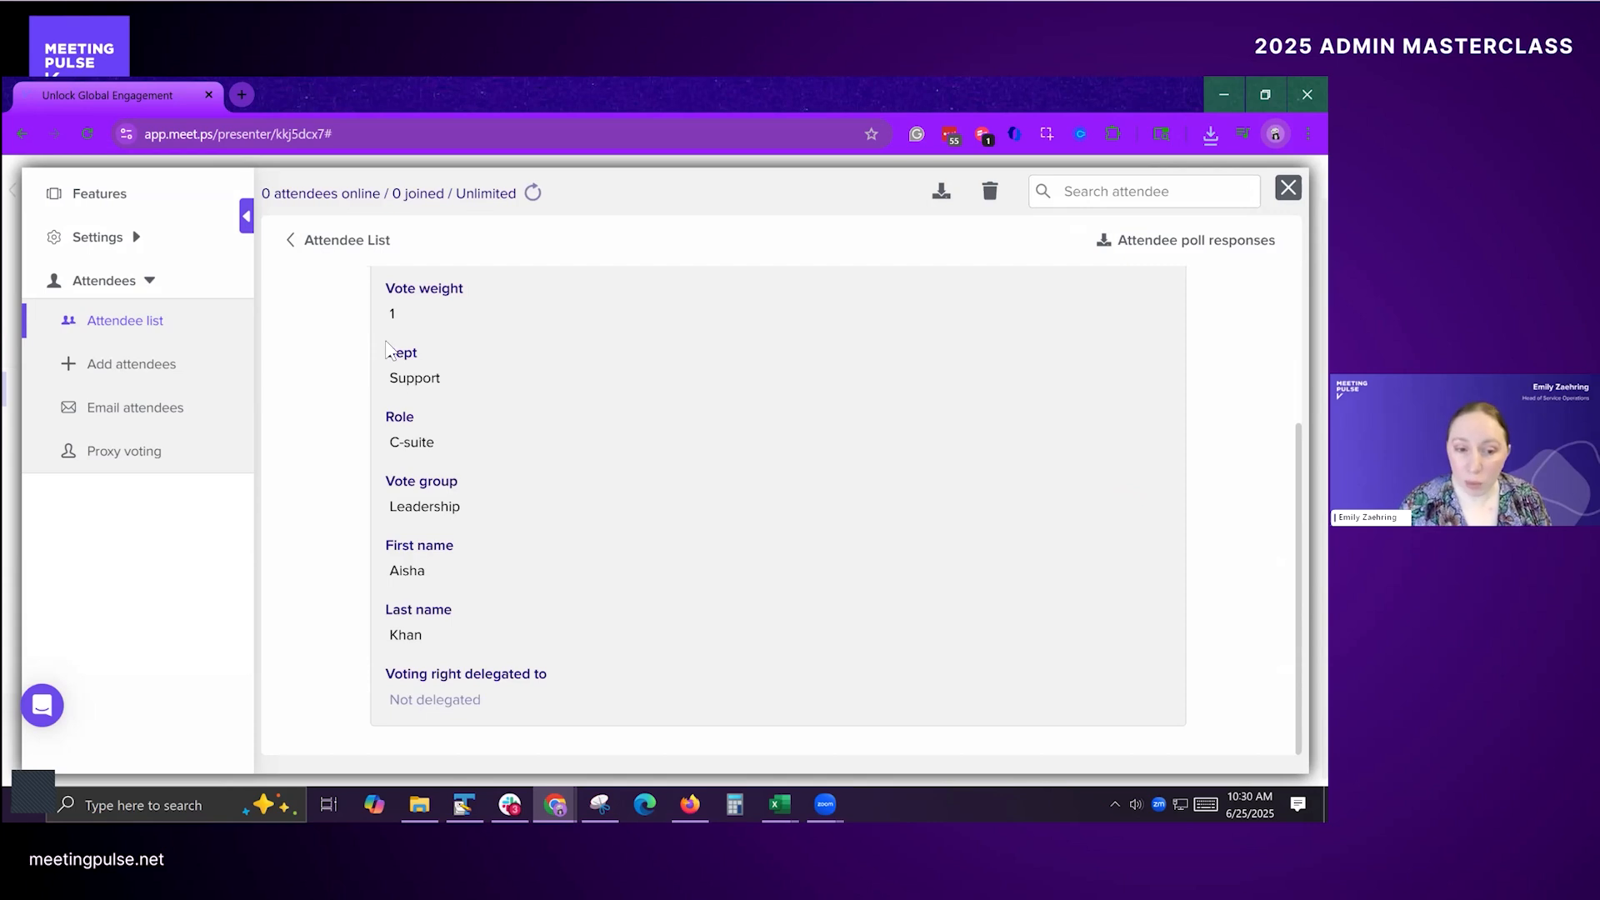
left_click_drag(386, 345, 419, 355)
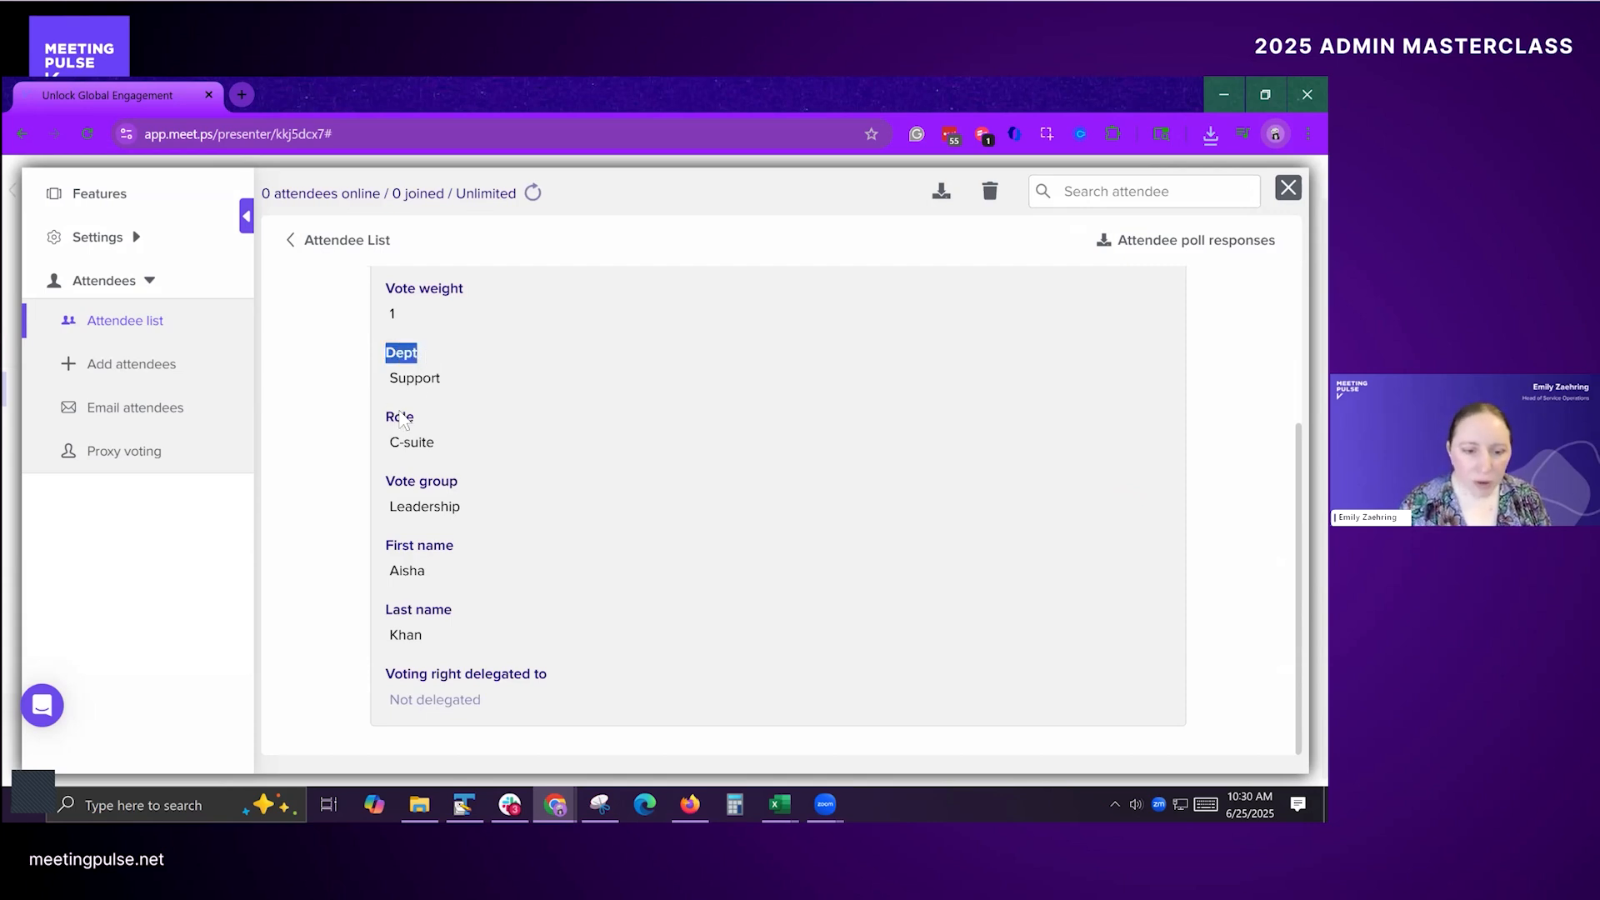
left_click_drag(399, 415, 440, 421)
left_click_drag(422, 480, 459, 483)
left_click(510, 486)
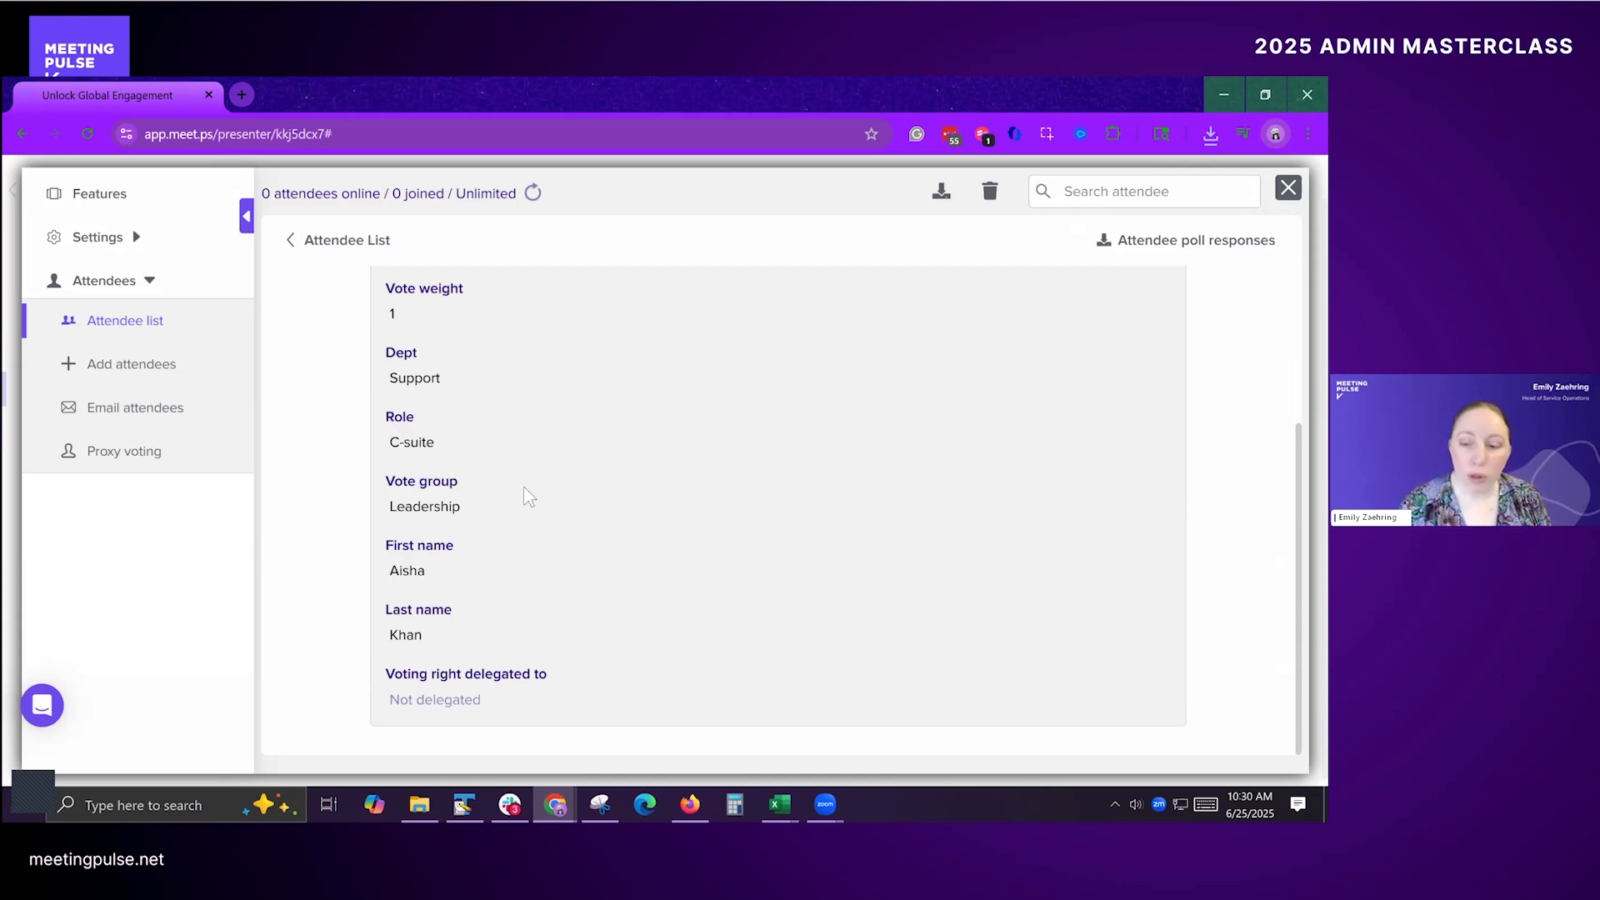
left_click_drag(492, 421, 388, 507)
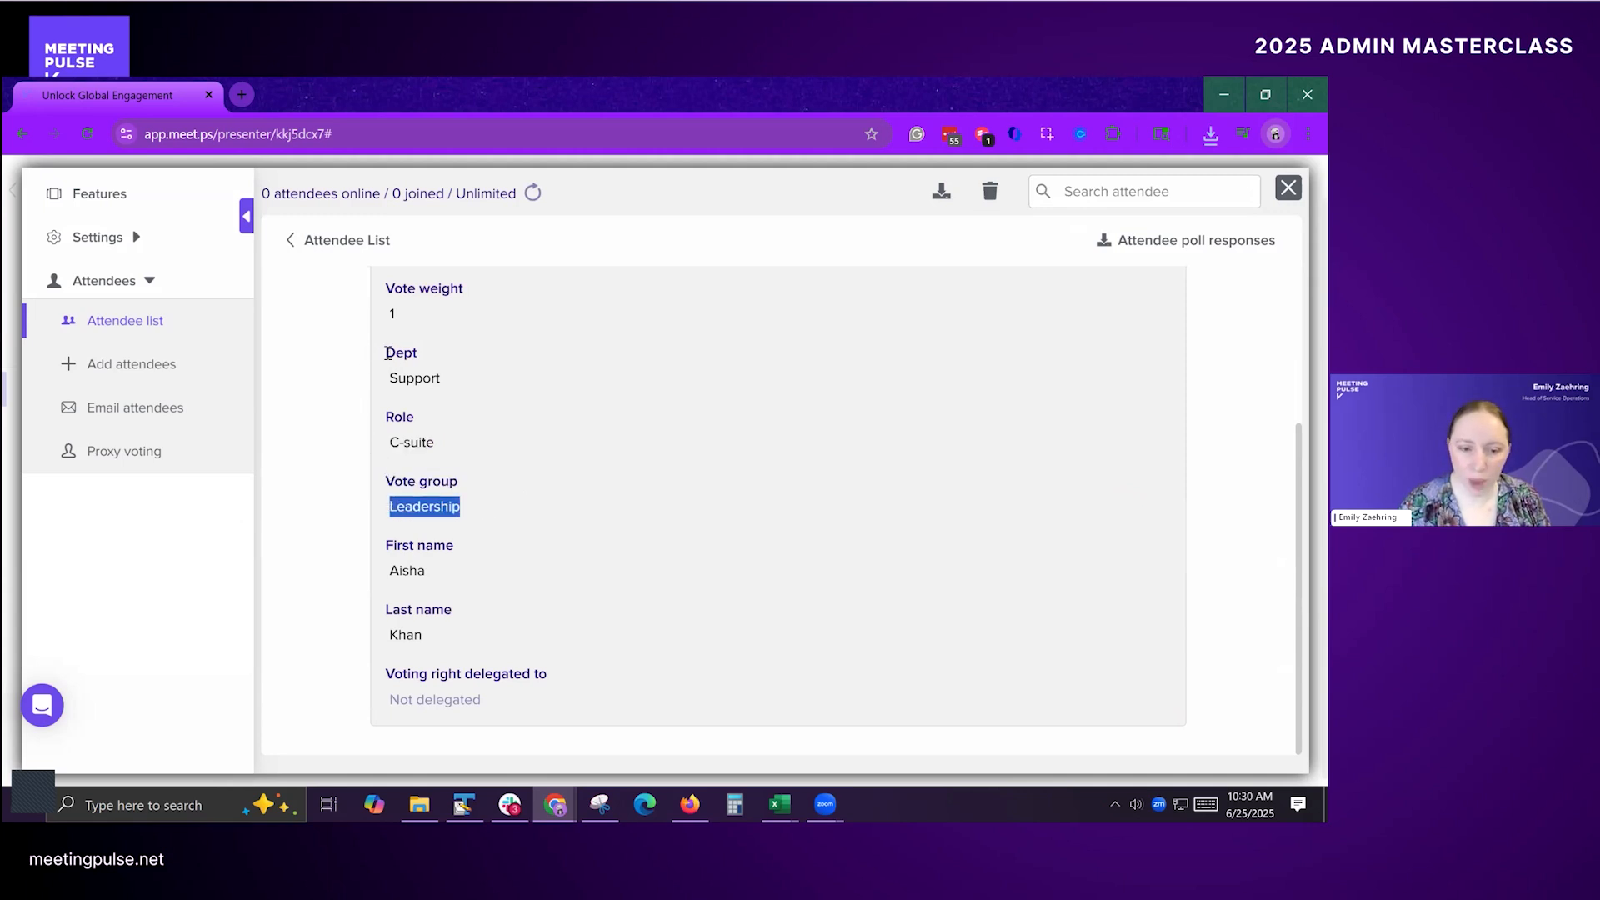
left_click(387, 353)
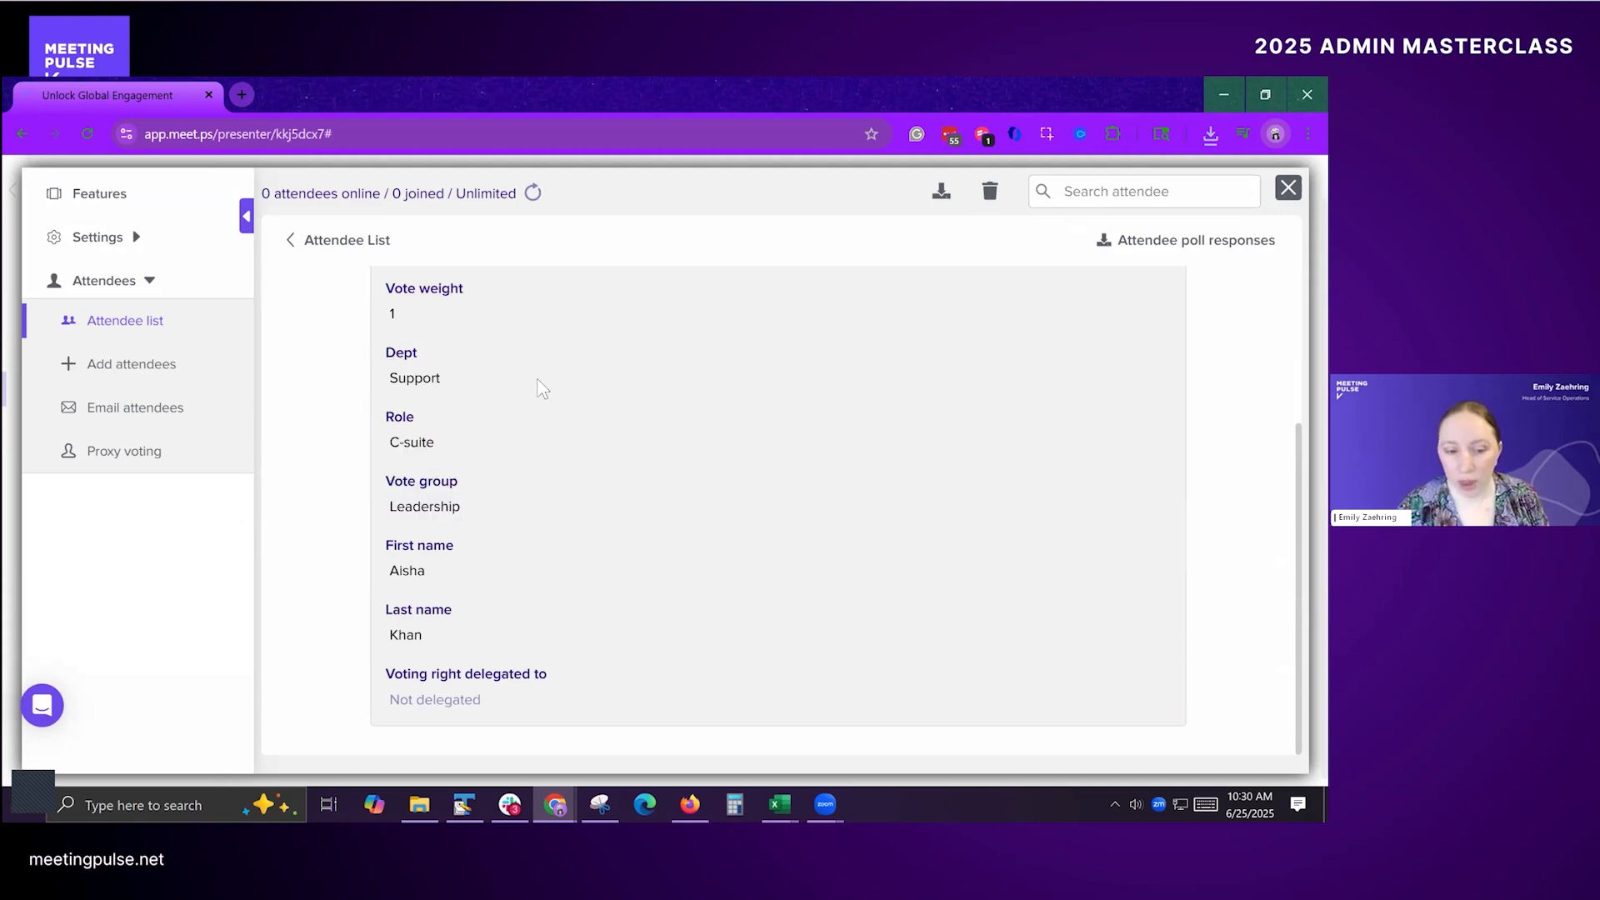
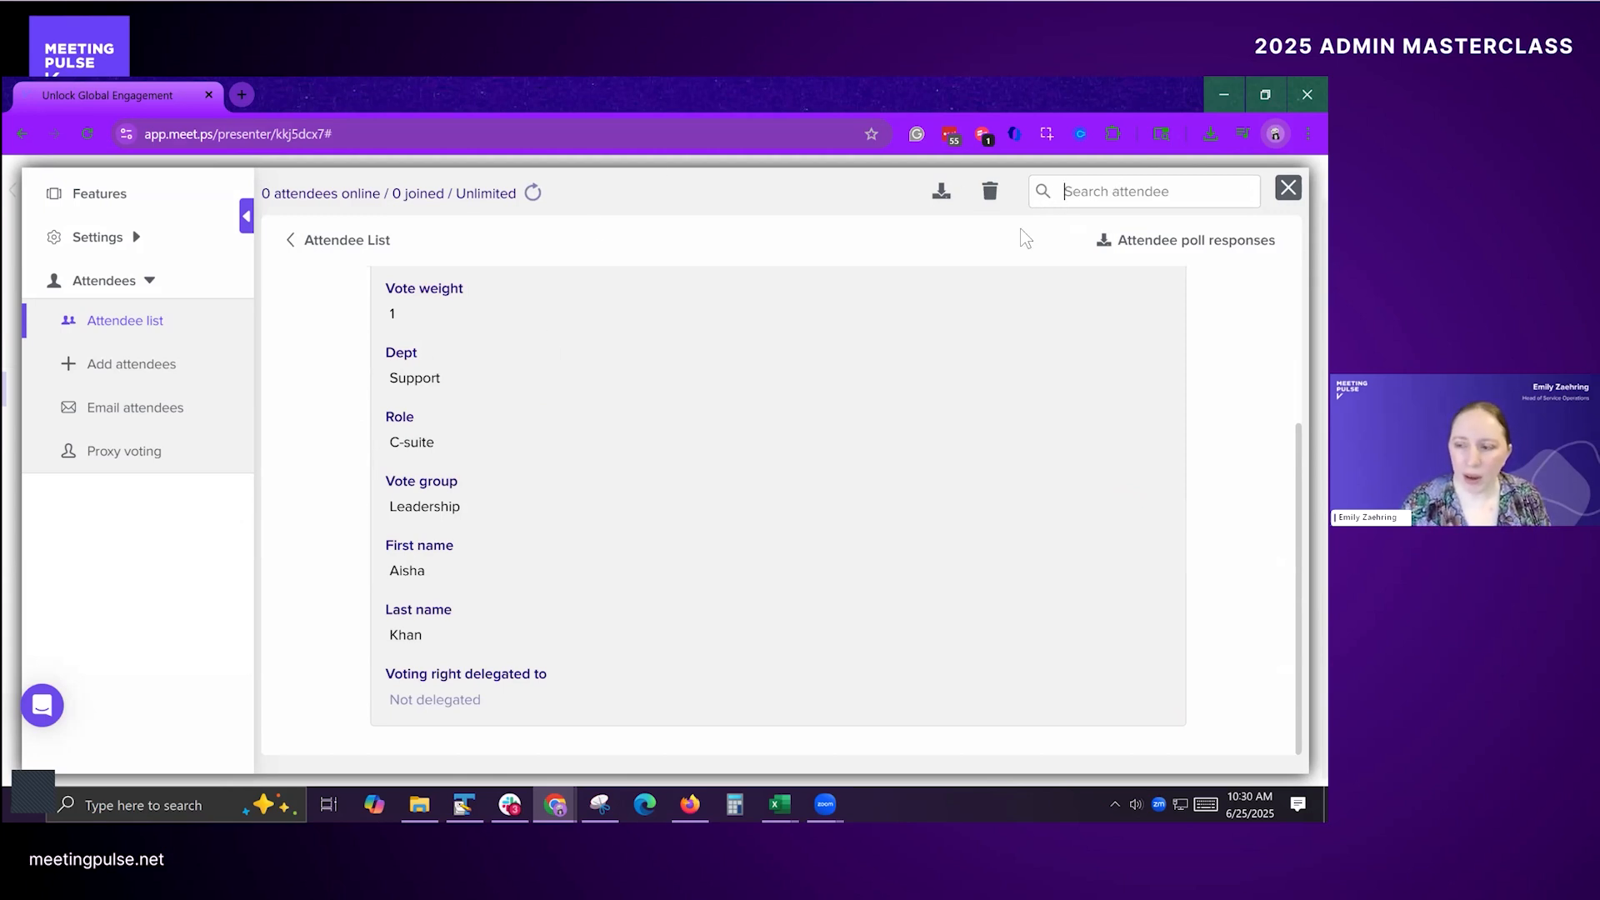
Step: Open the attendee's voting settings and custom data for editing, look over the editable fields, and cancel the edit
scroll(502, 450, "up", 3)
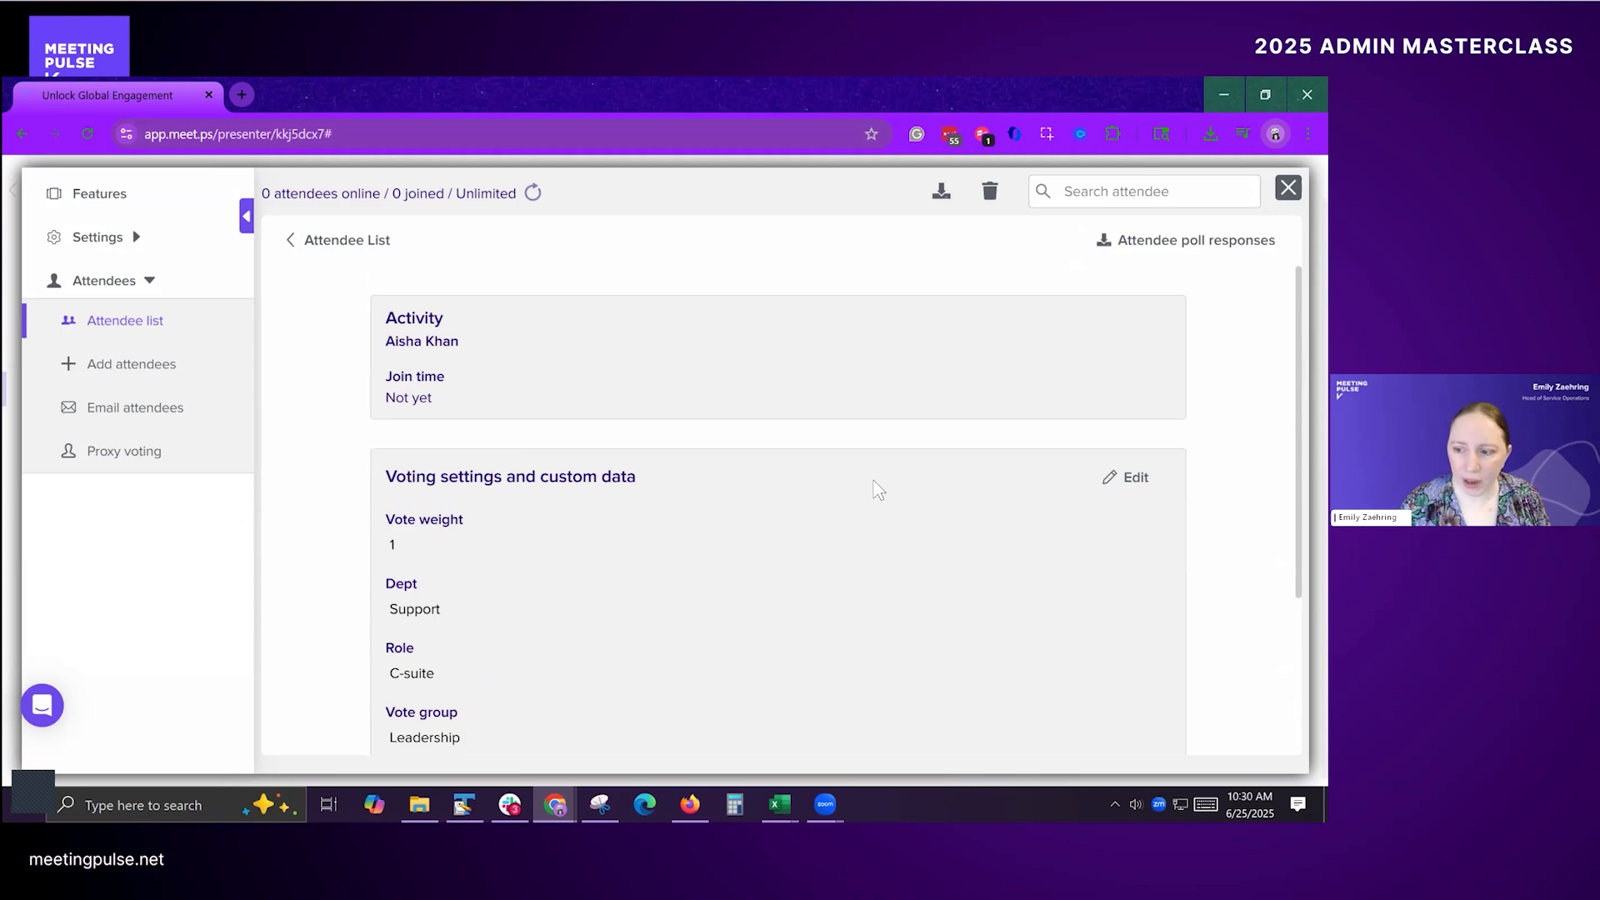
left_click(1116, 477)
scroll(795, 433, "down", 3)
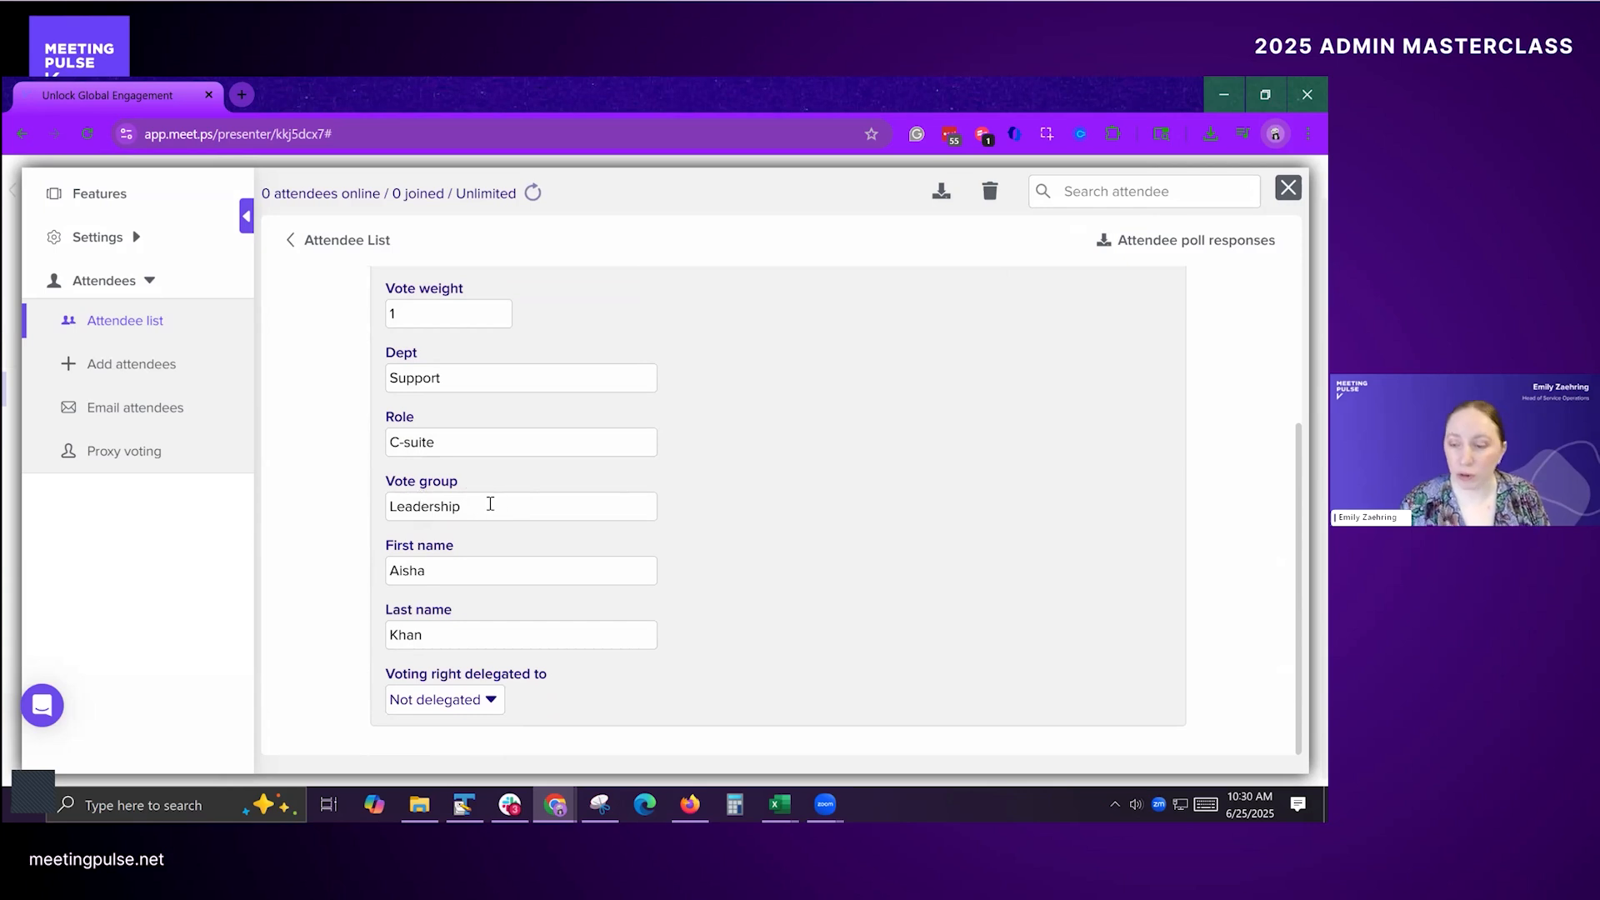
scroll(834, 500, "up", 5)
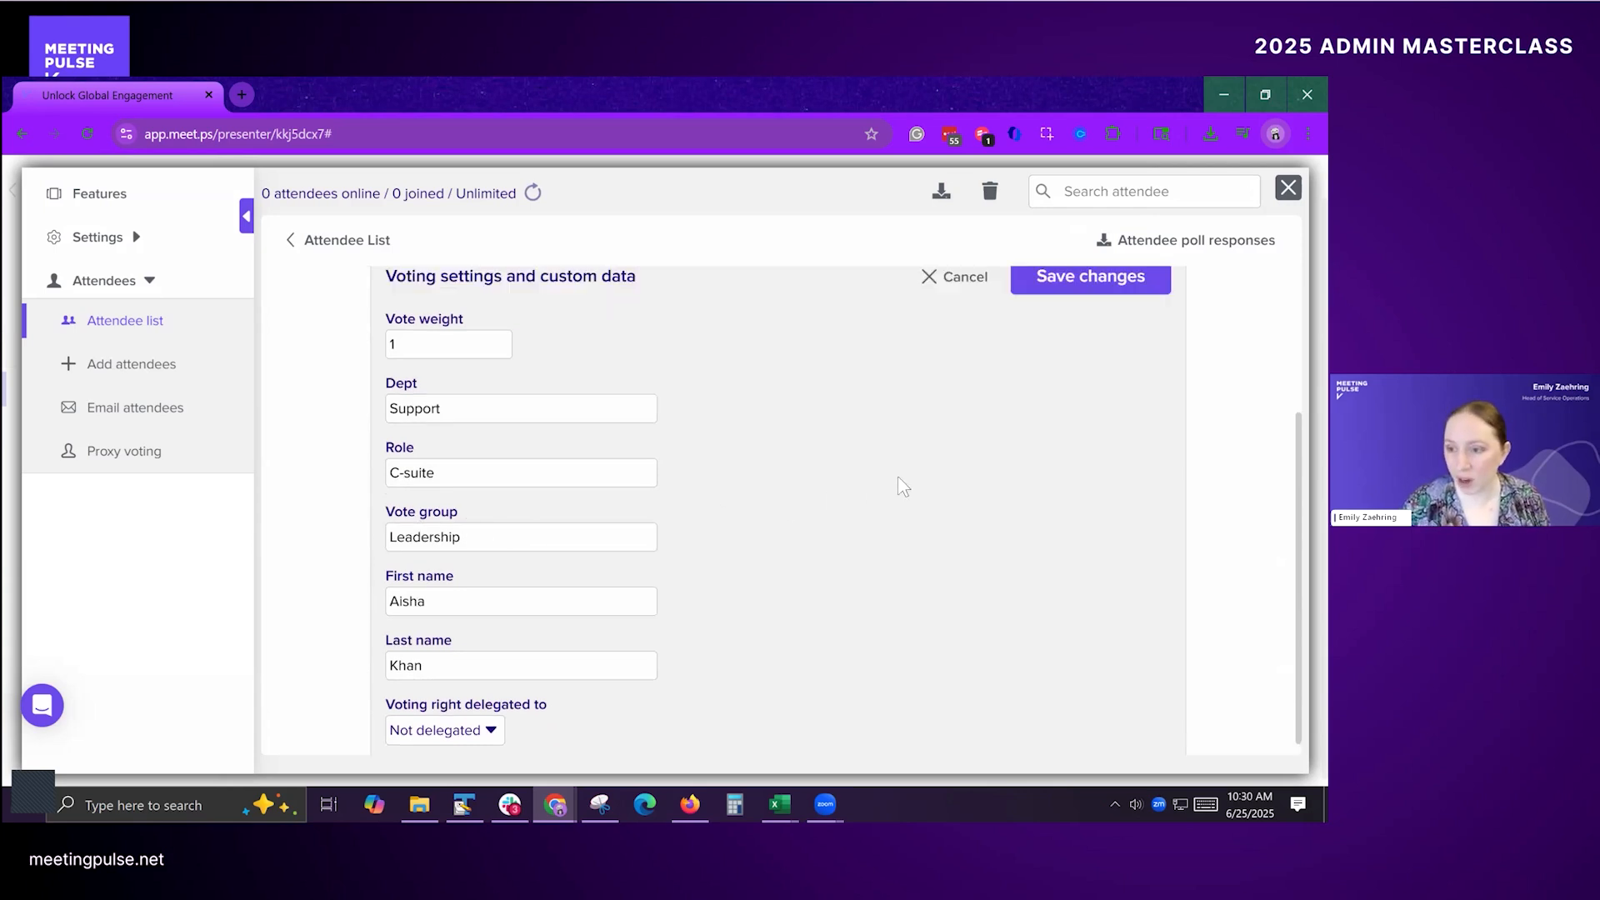
left_click(946, 476)
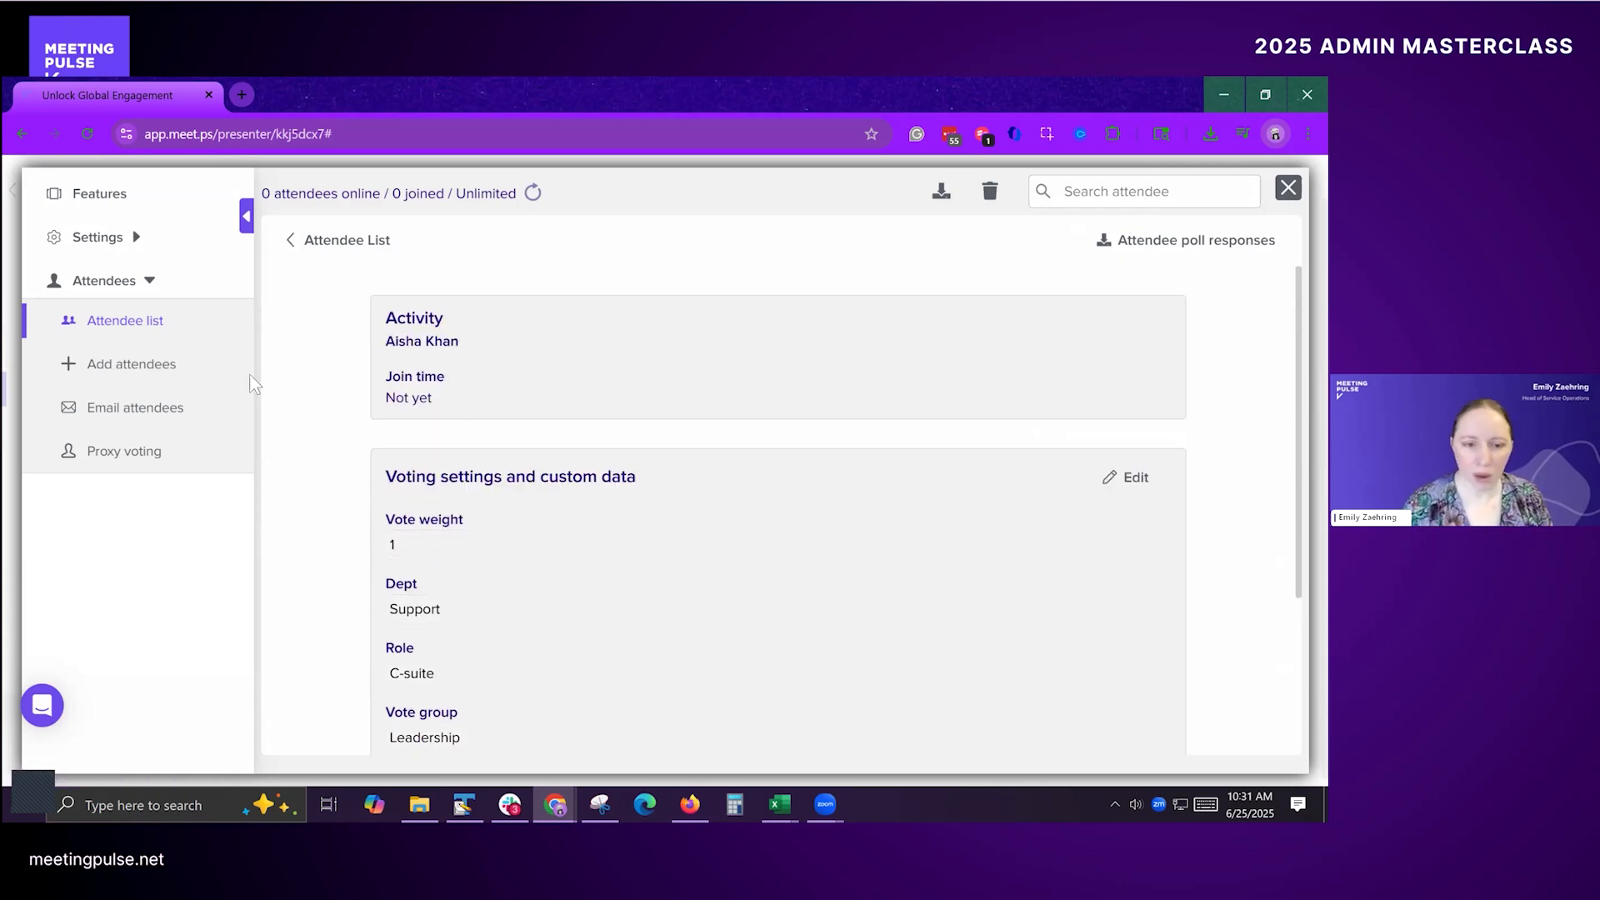
Step: Close the attendee details and list, try to open the meeting link in an incognito window, and close the extra tab
left_click(385, 240)
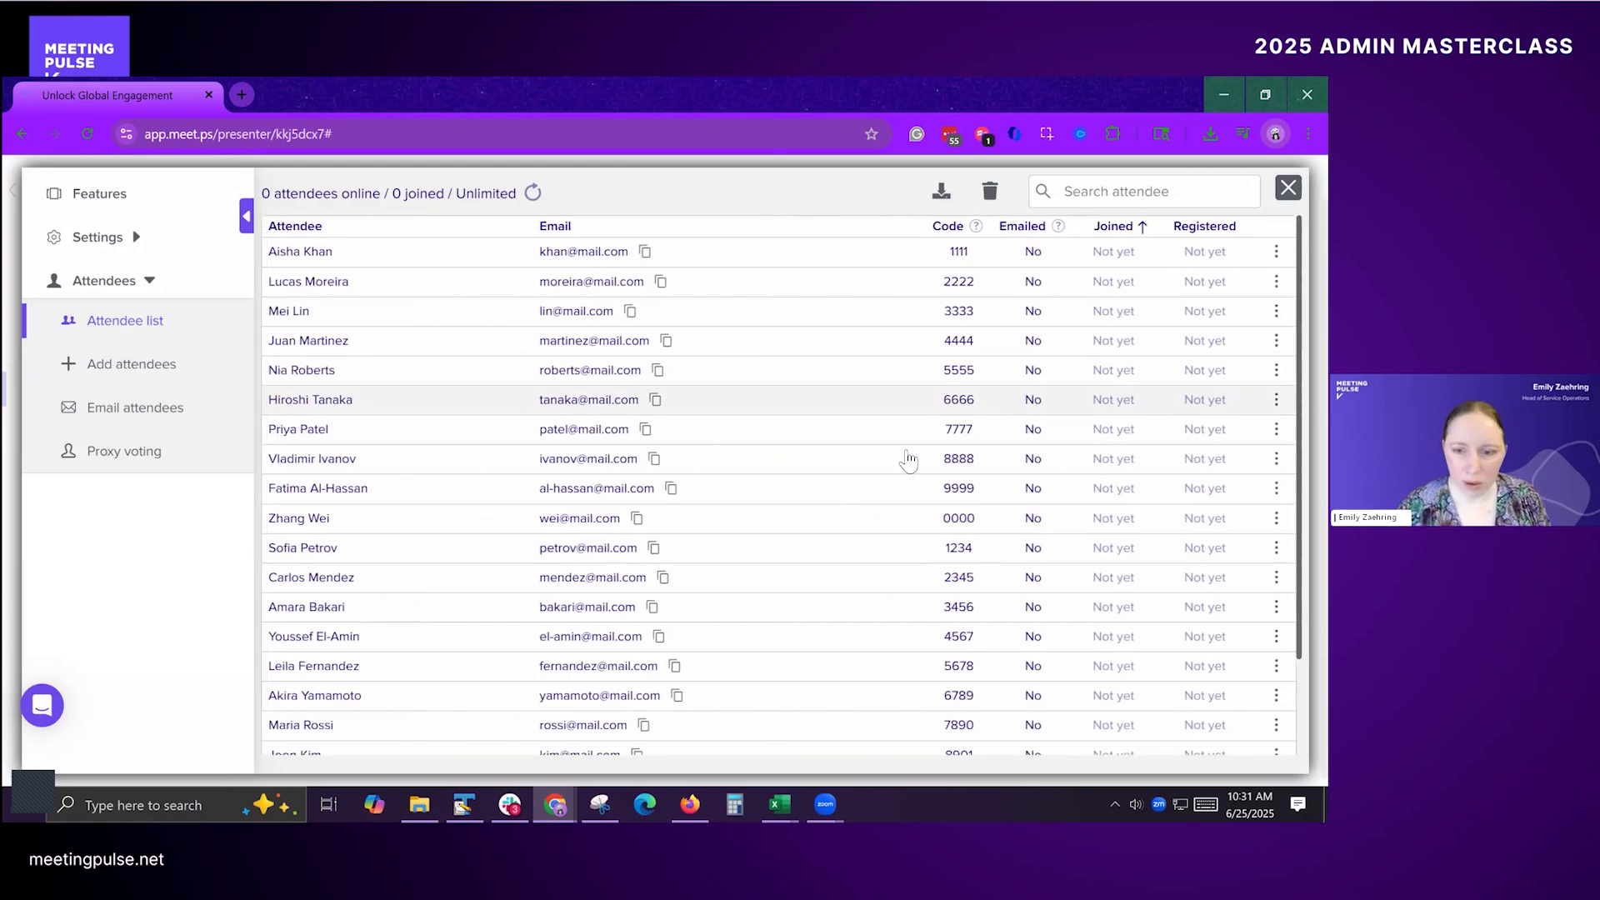
left_click(1287, 187)
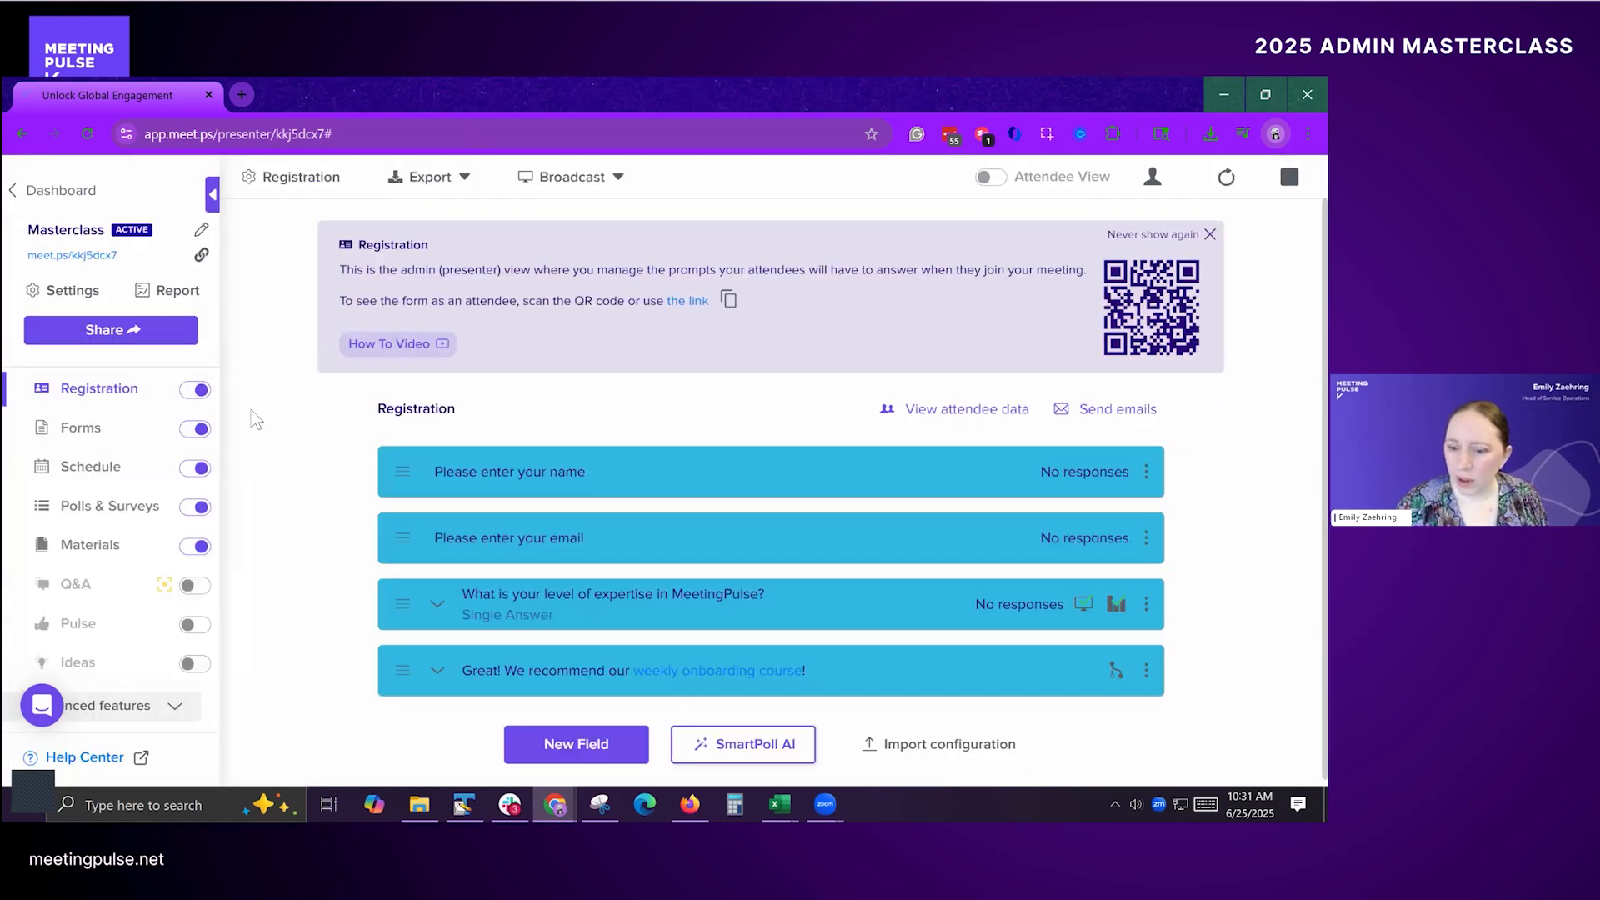
right_click(202, 257)
left_click(315, 322)
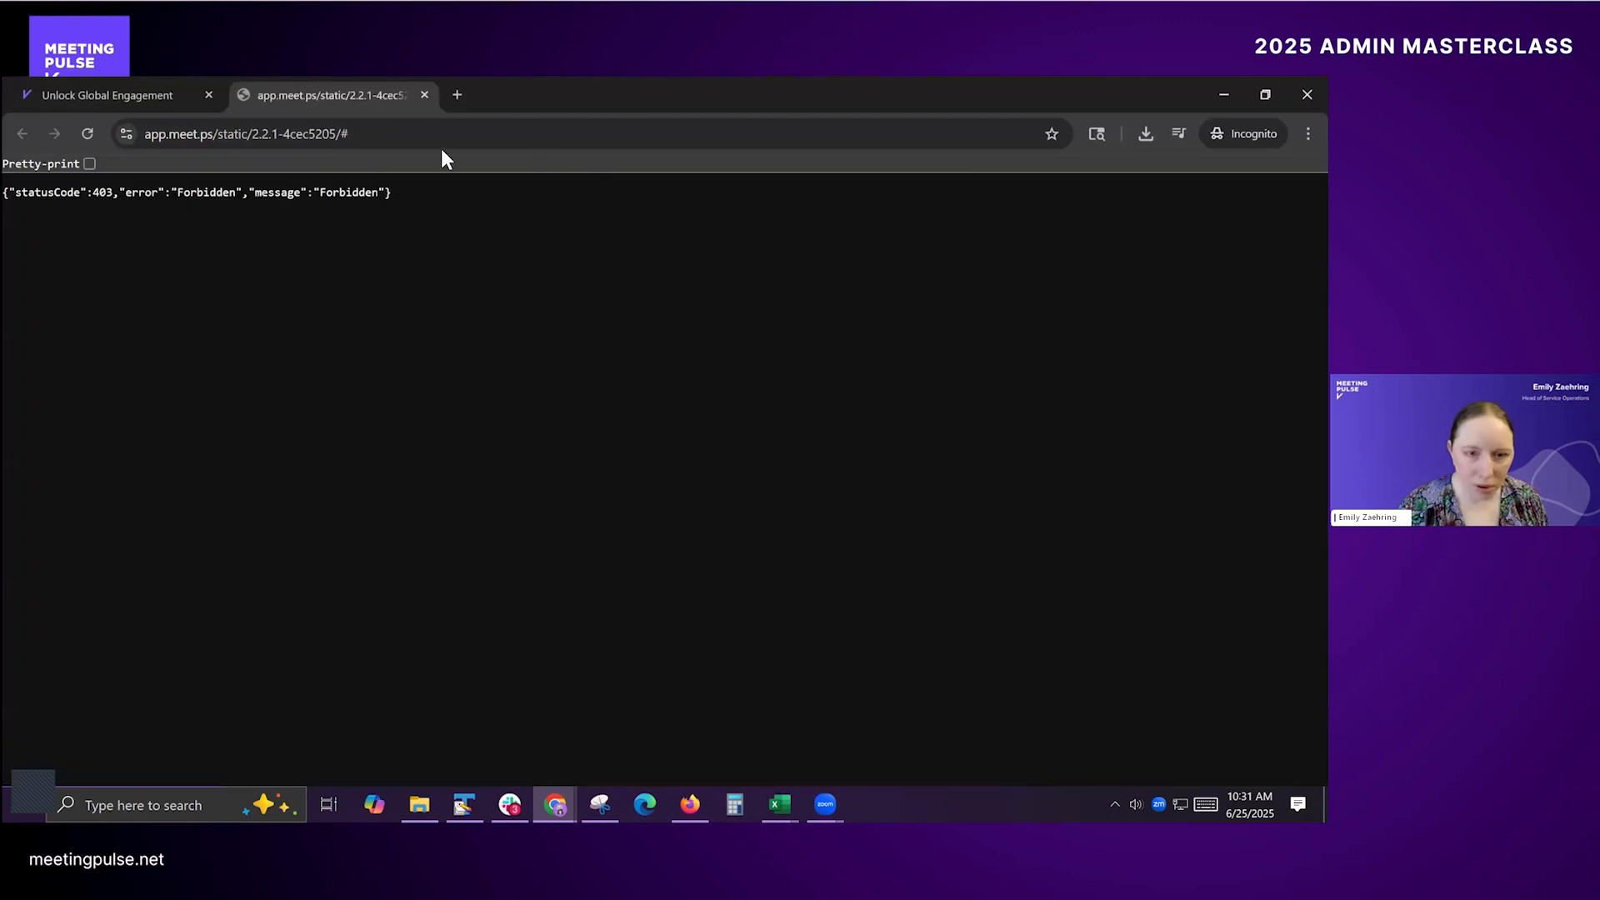
left_click(421, 95)
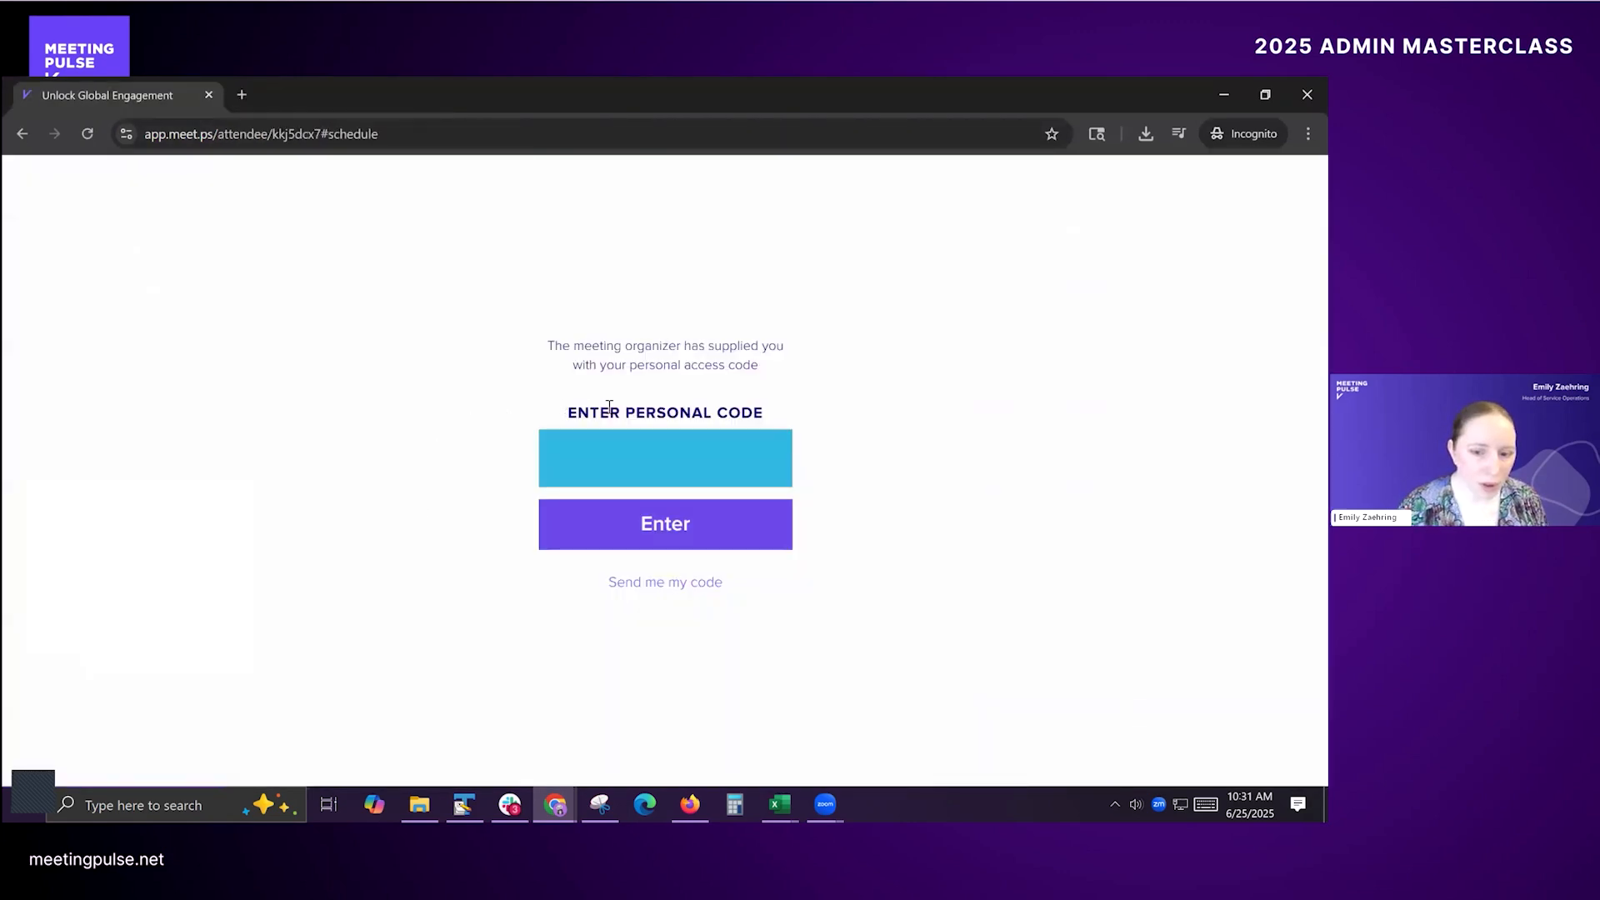
Step: Look up the first attendee's code in the admin attendee list, and enter that personal access code on the incognito attendee page
key("alt+Tab")
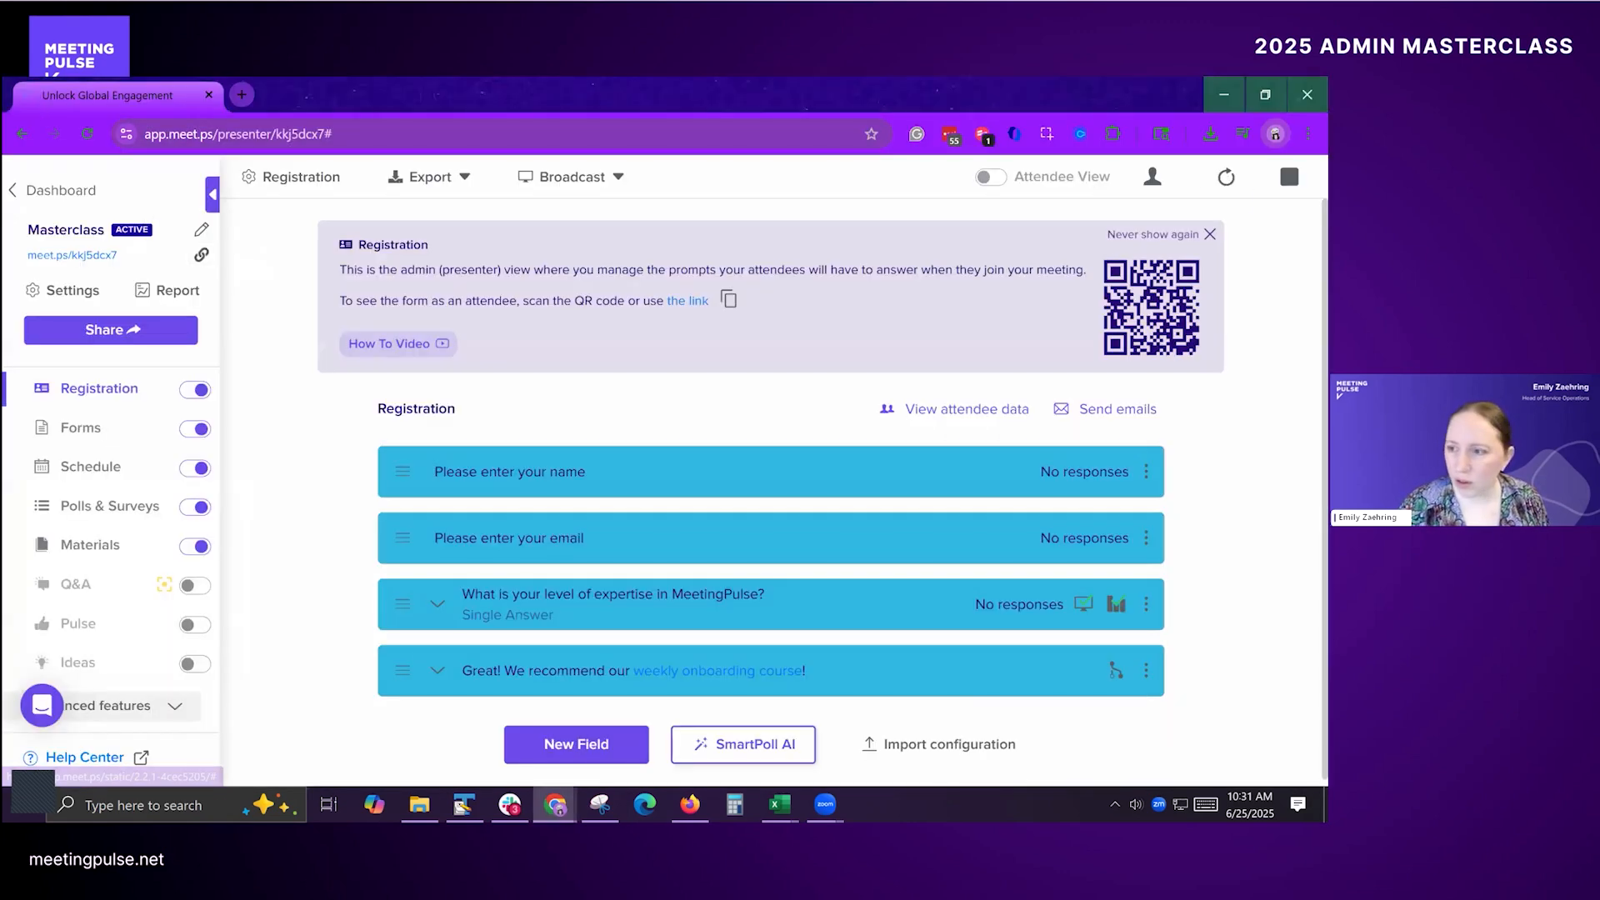
left_click(1155, 167)
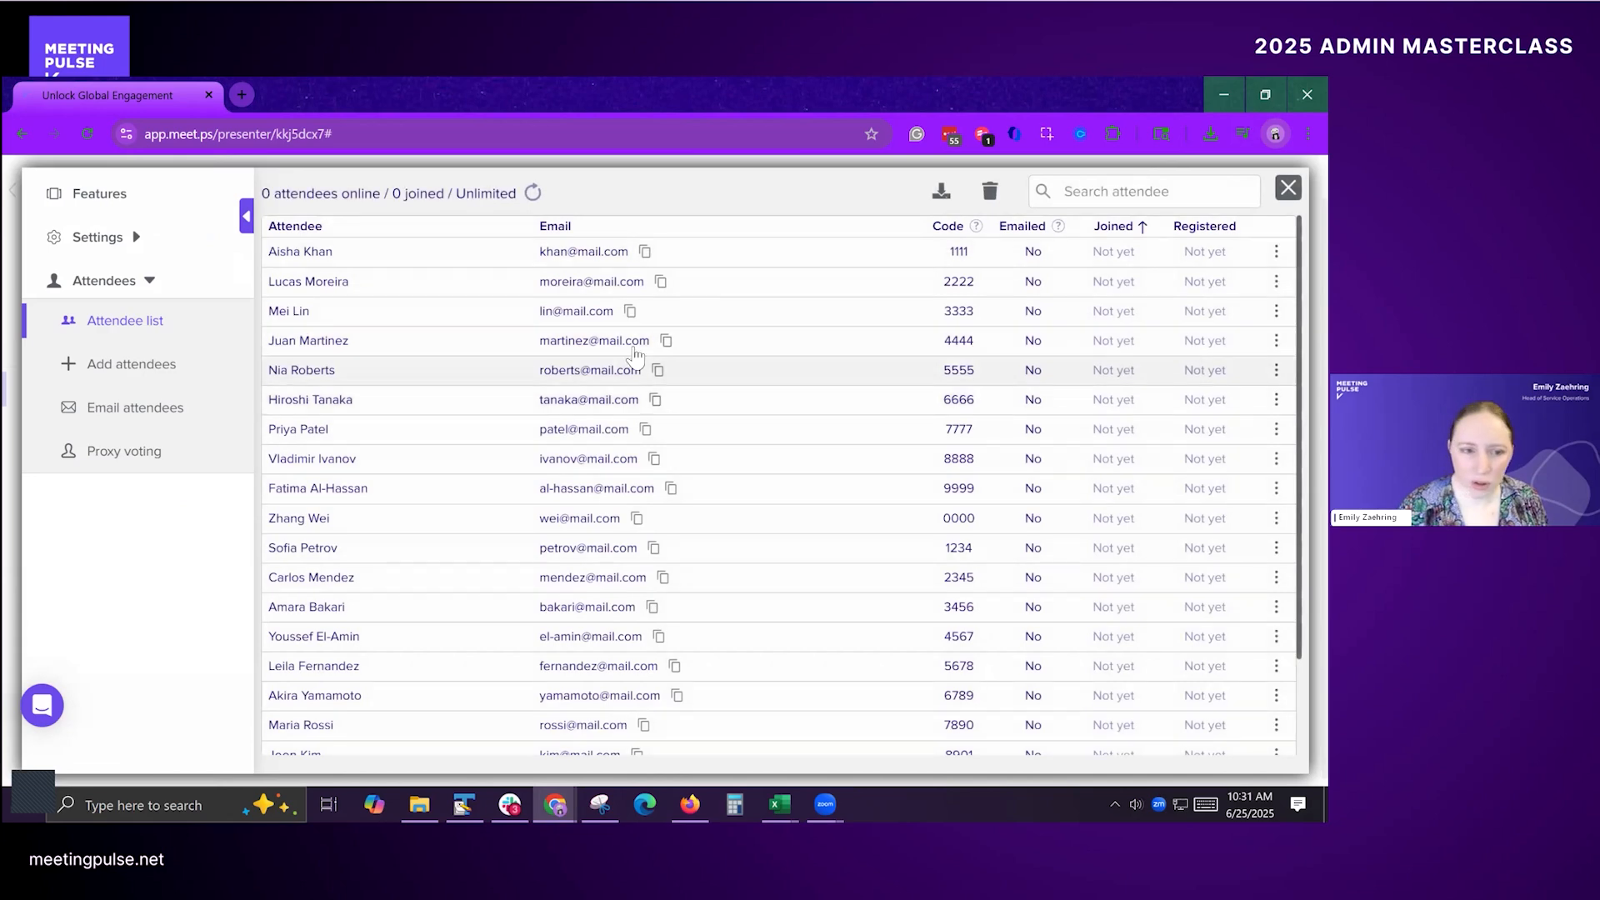
key("alt+Tab")
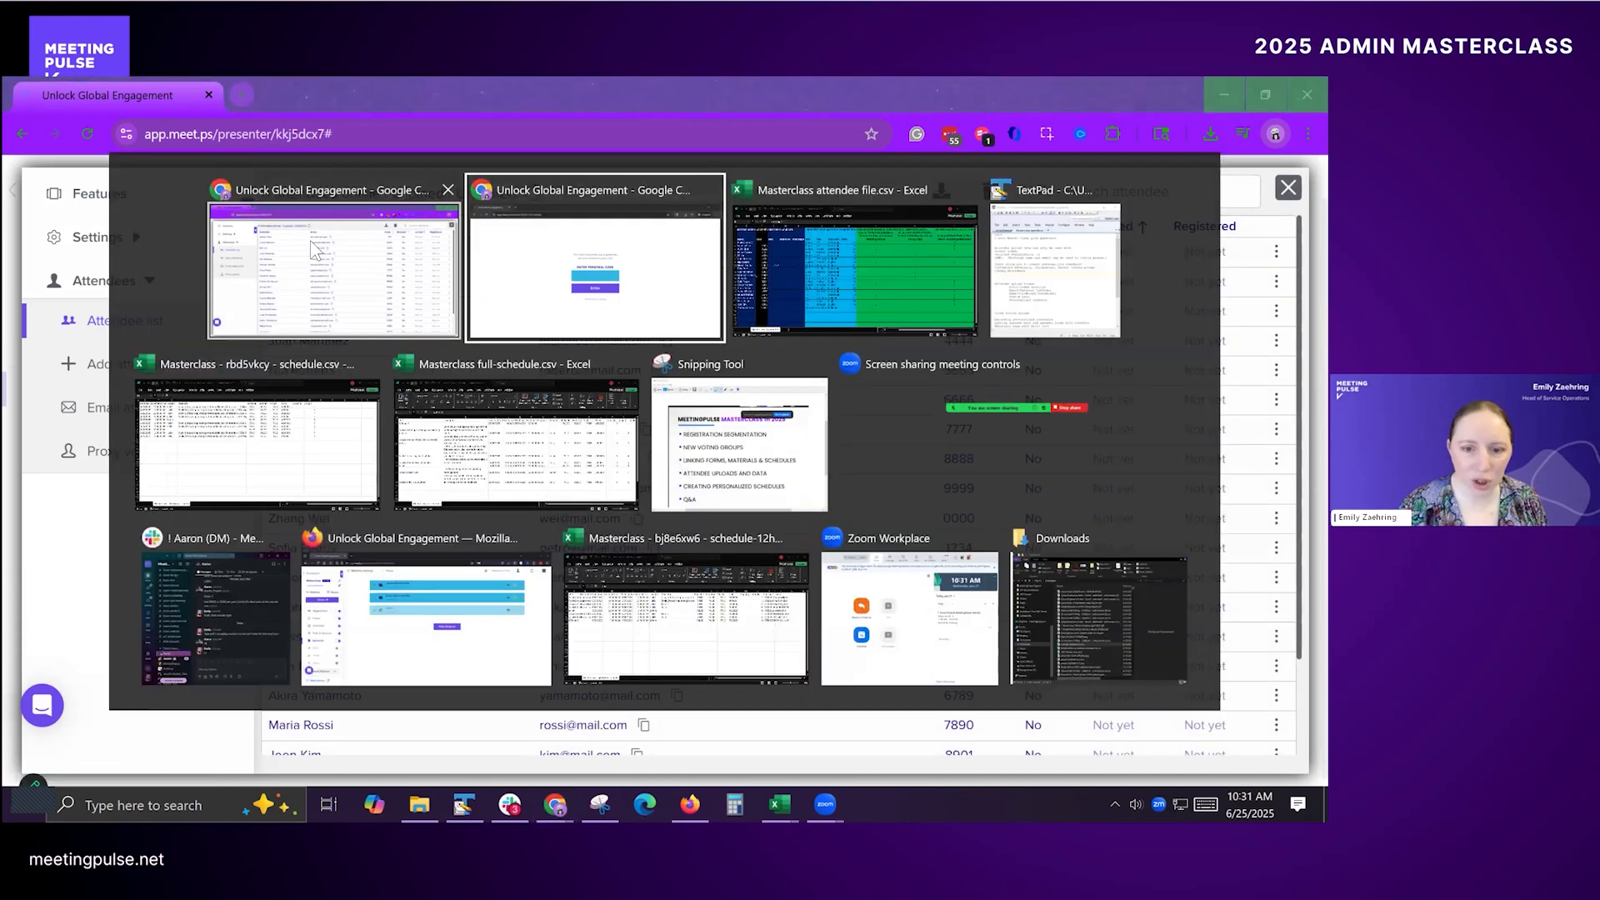
left_click(664, 458)
type("1111")
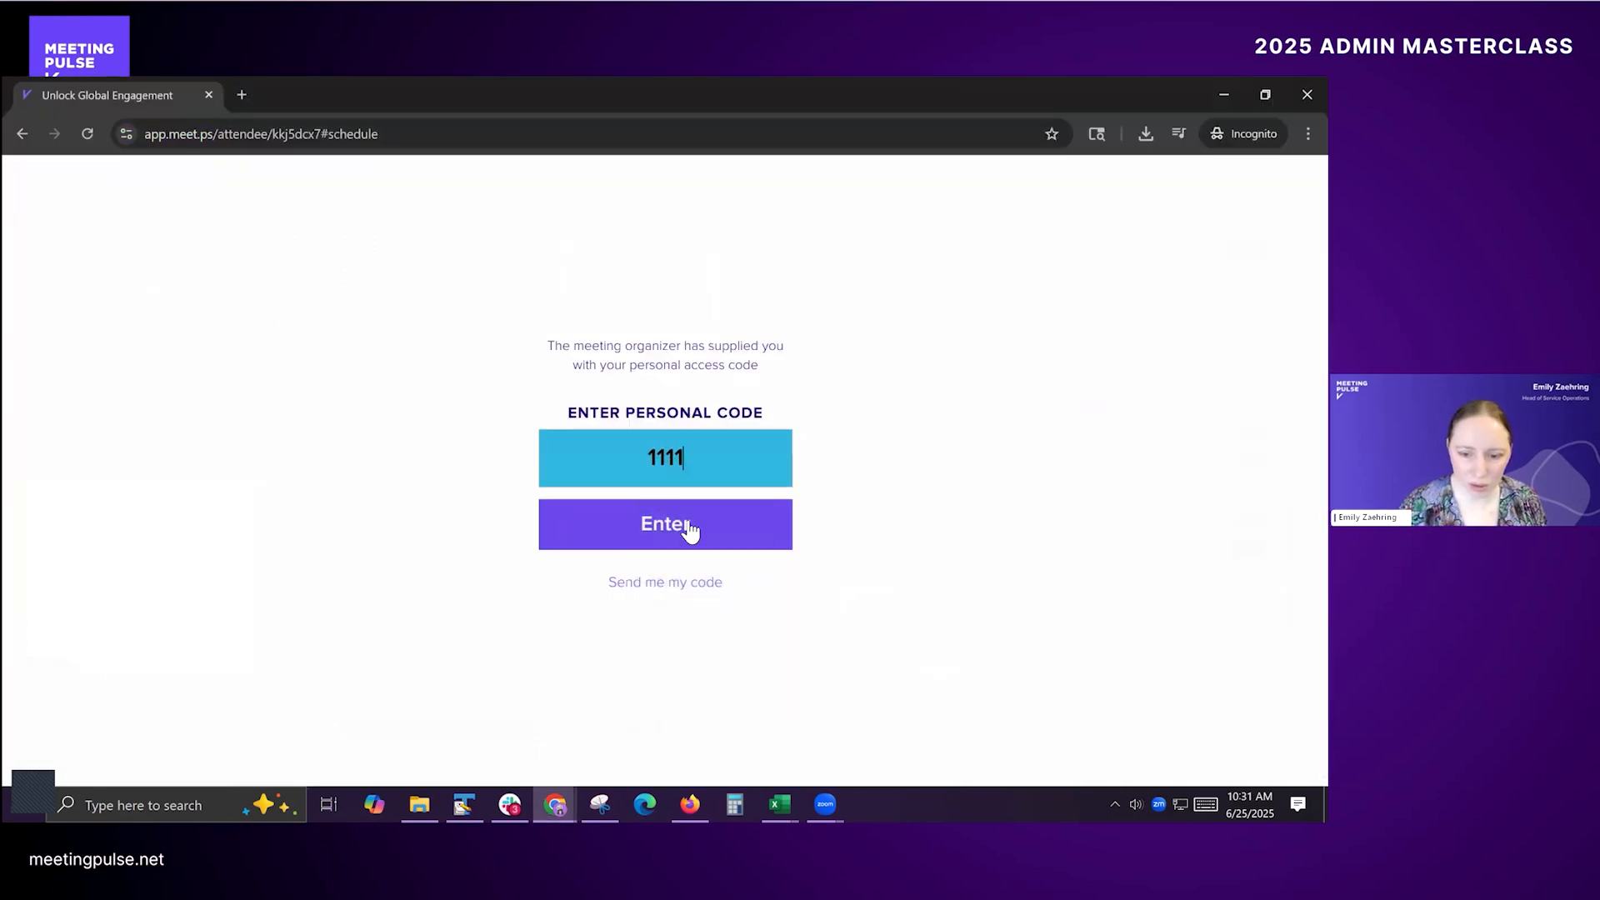
left_click(687, 530)
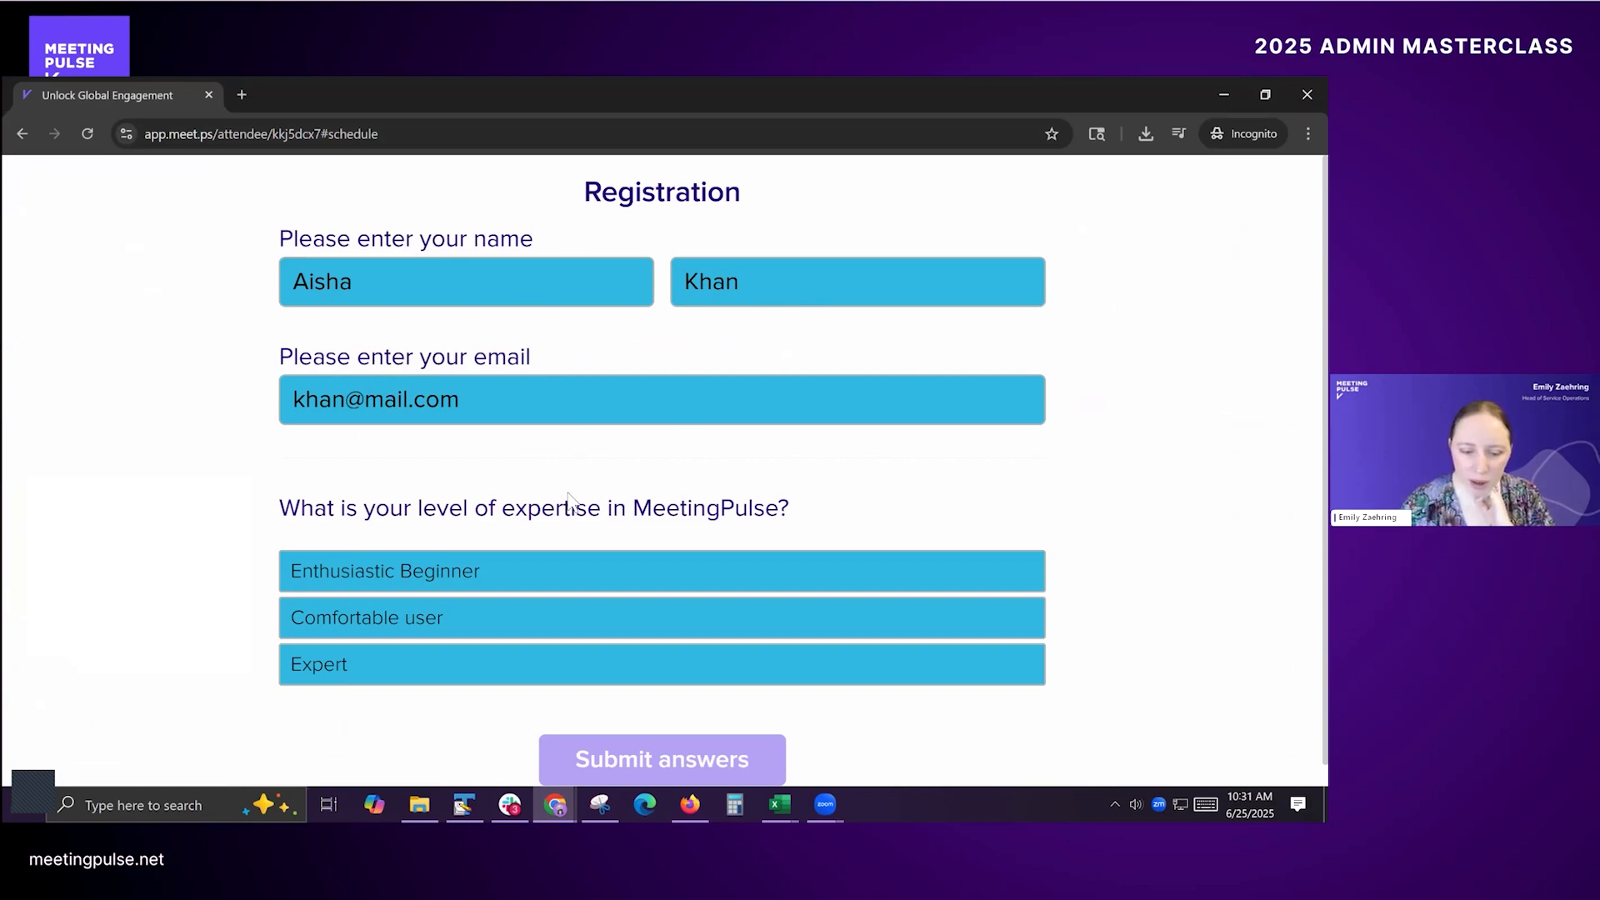
Step: Choose Expert as the level of expertise in MeetingPulse and submit the registration answers
left_click(418, 664)
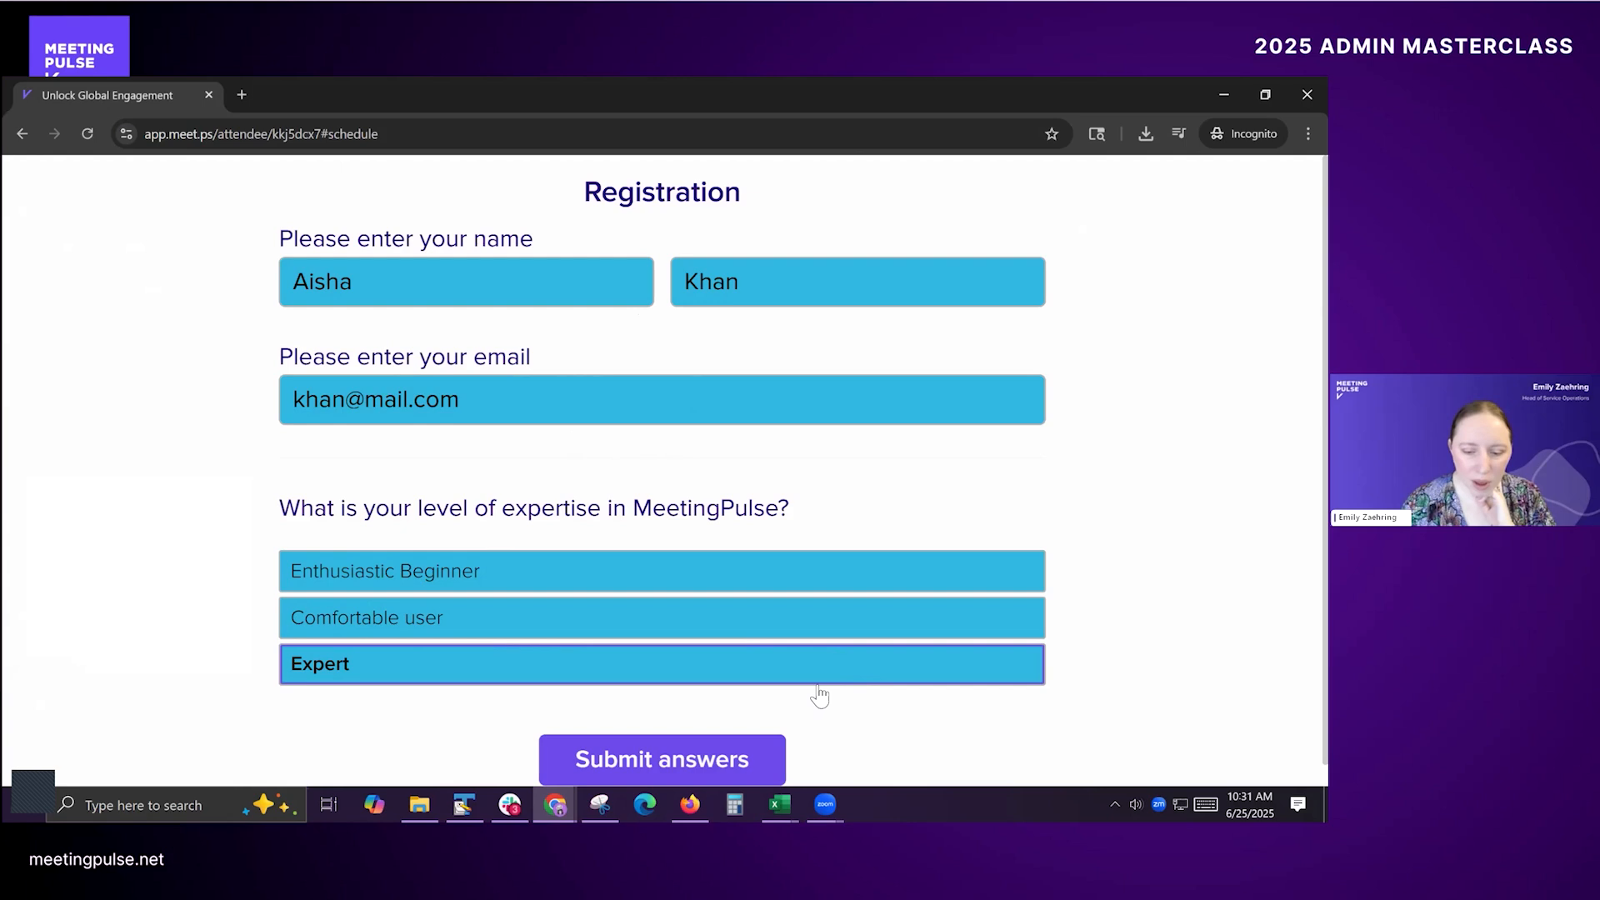
left_click(619, 757)
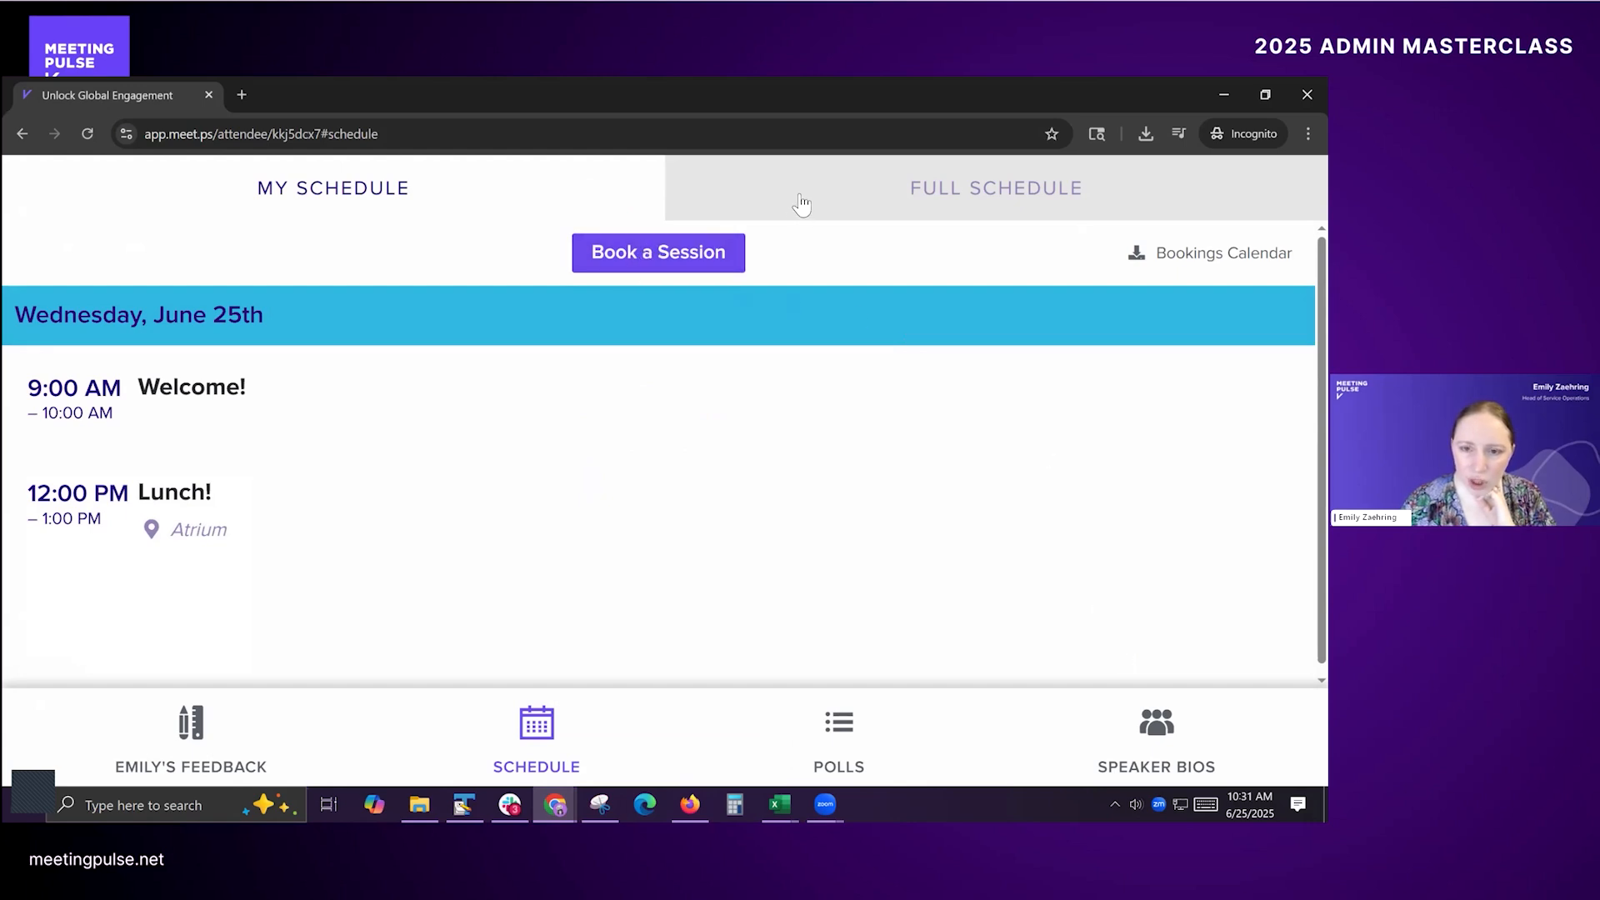
Step: From My Schedule, book the 10:00 AM session "Track A: Creating a meeting and selecting modules"
left_click(769, 213)
left_click(493, 186)
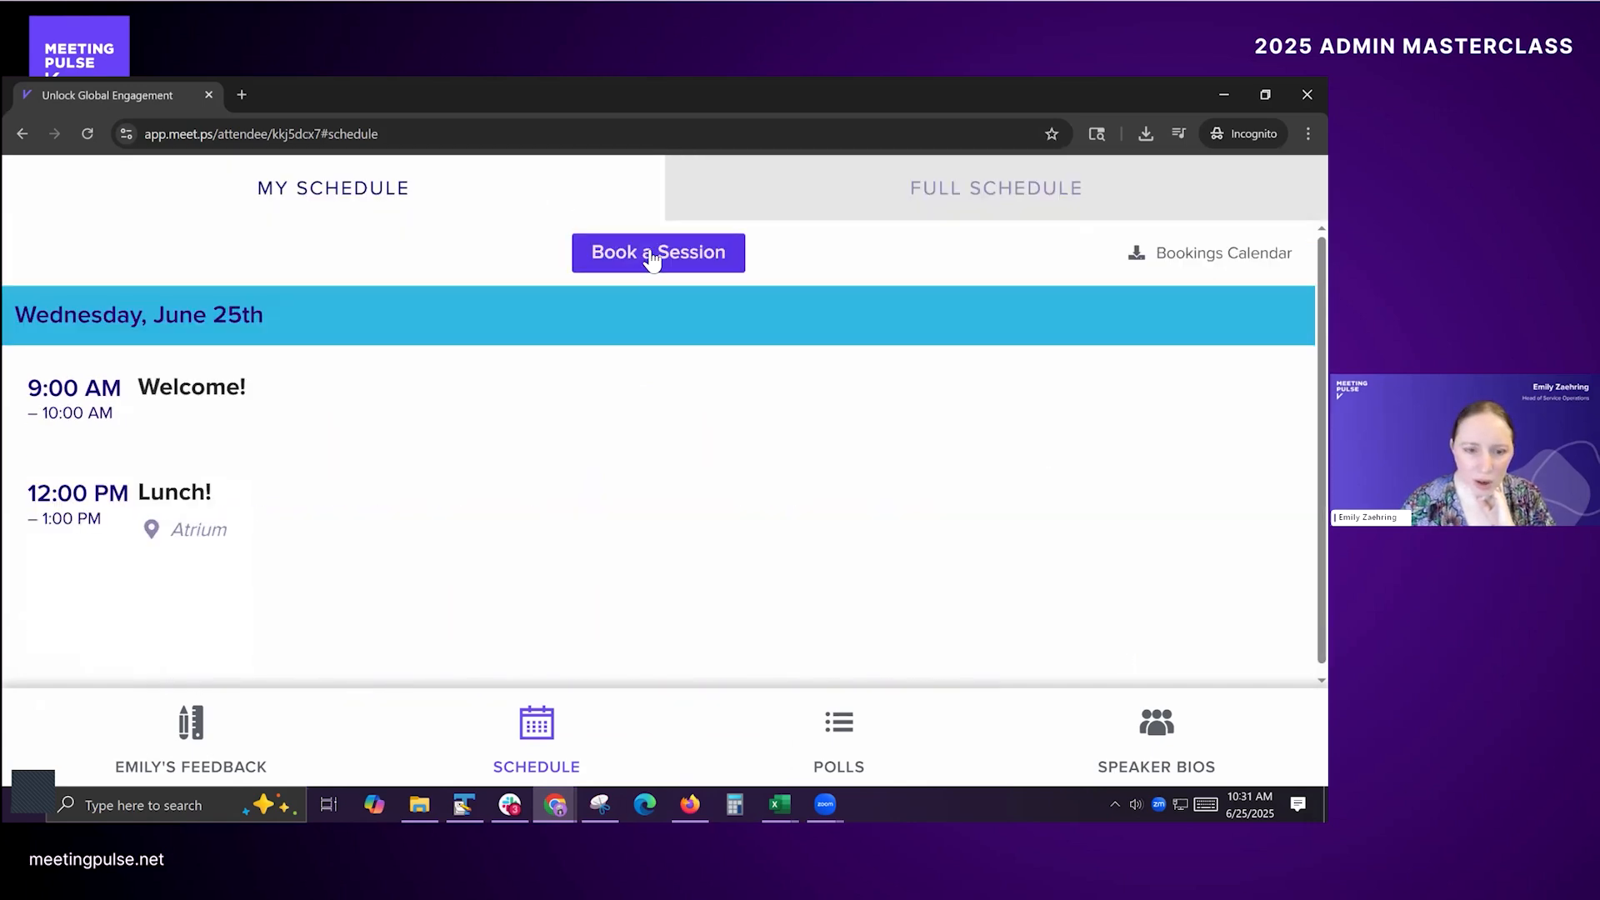
left_click(652, 253)
scroll(1080, 449, "down", 8)
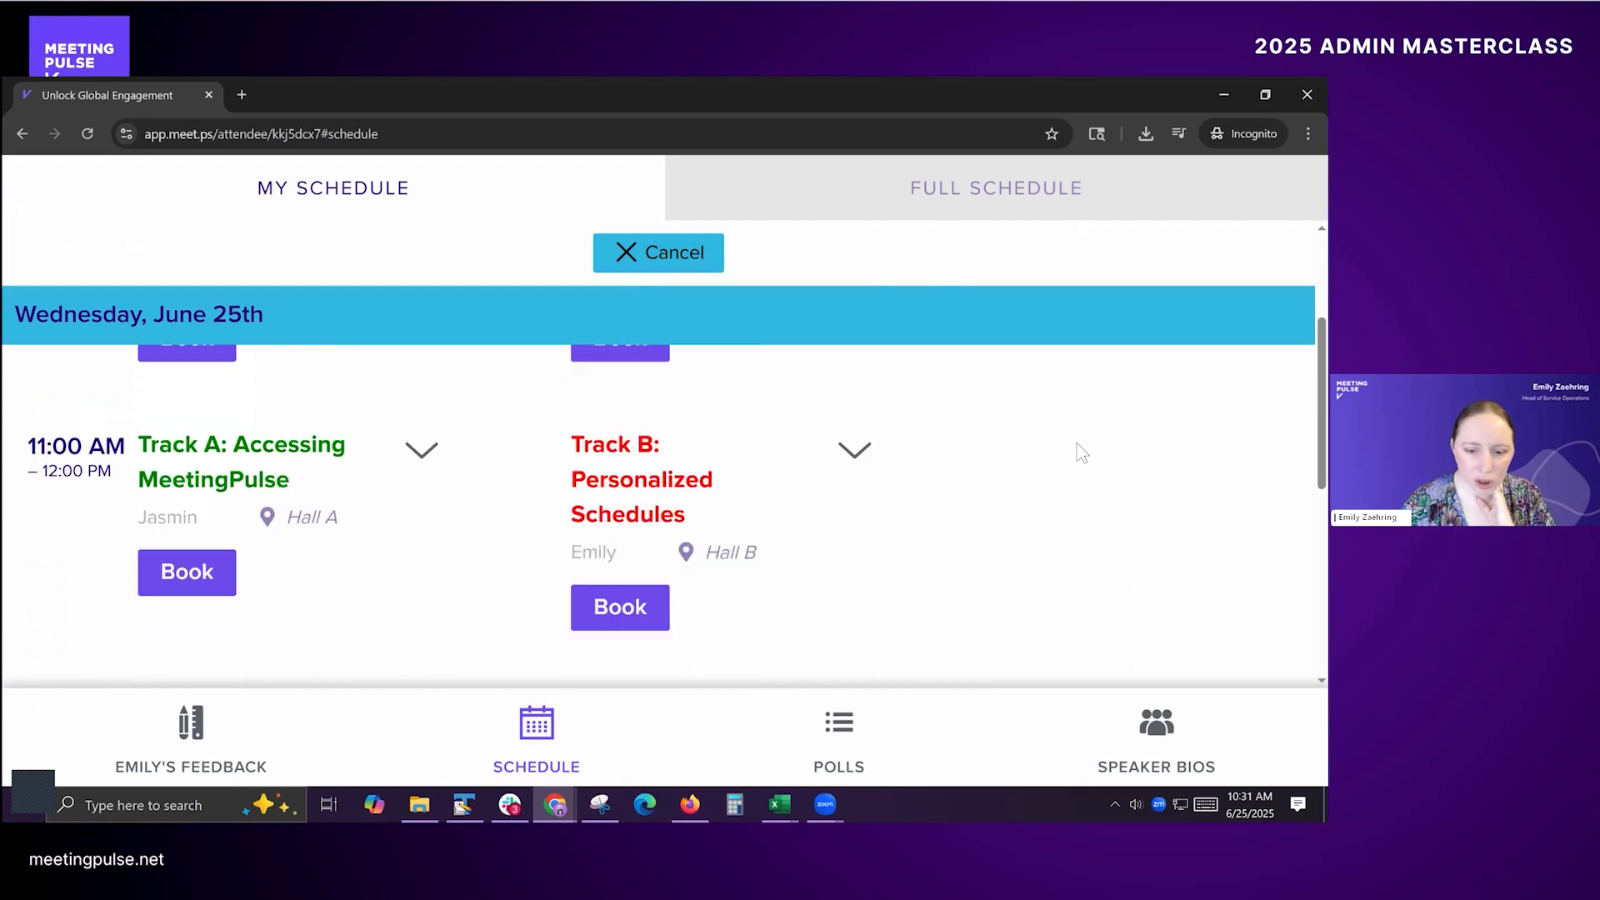
scroll(1088, 472, "up", 8)
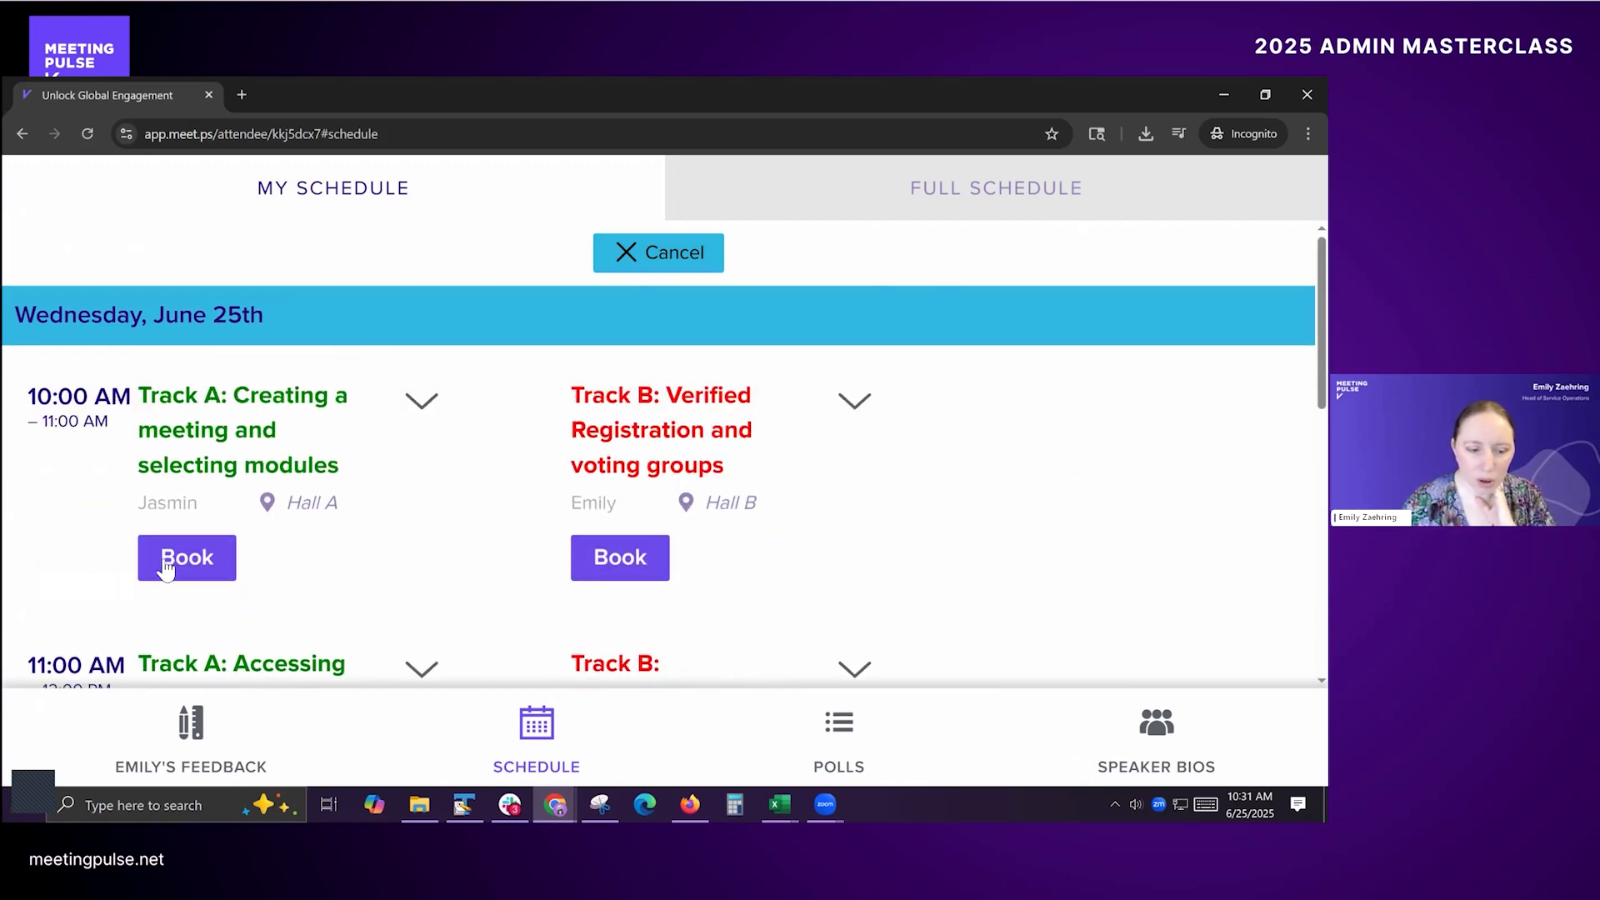
left_click(185, 558)
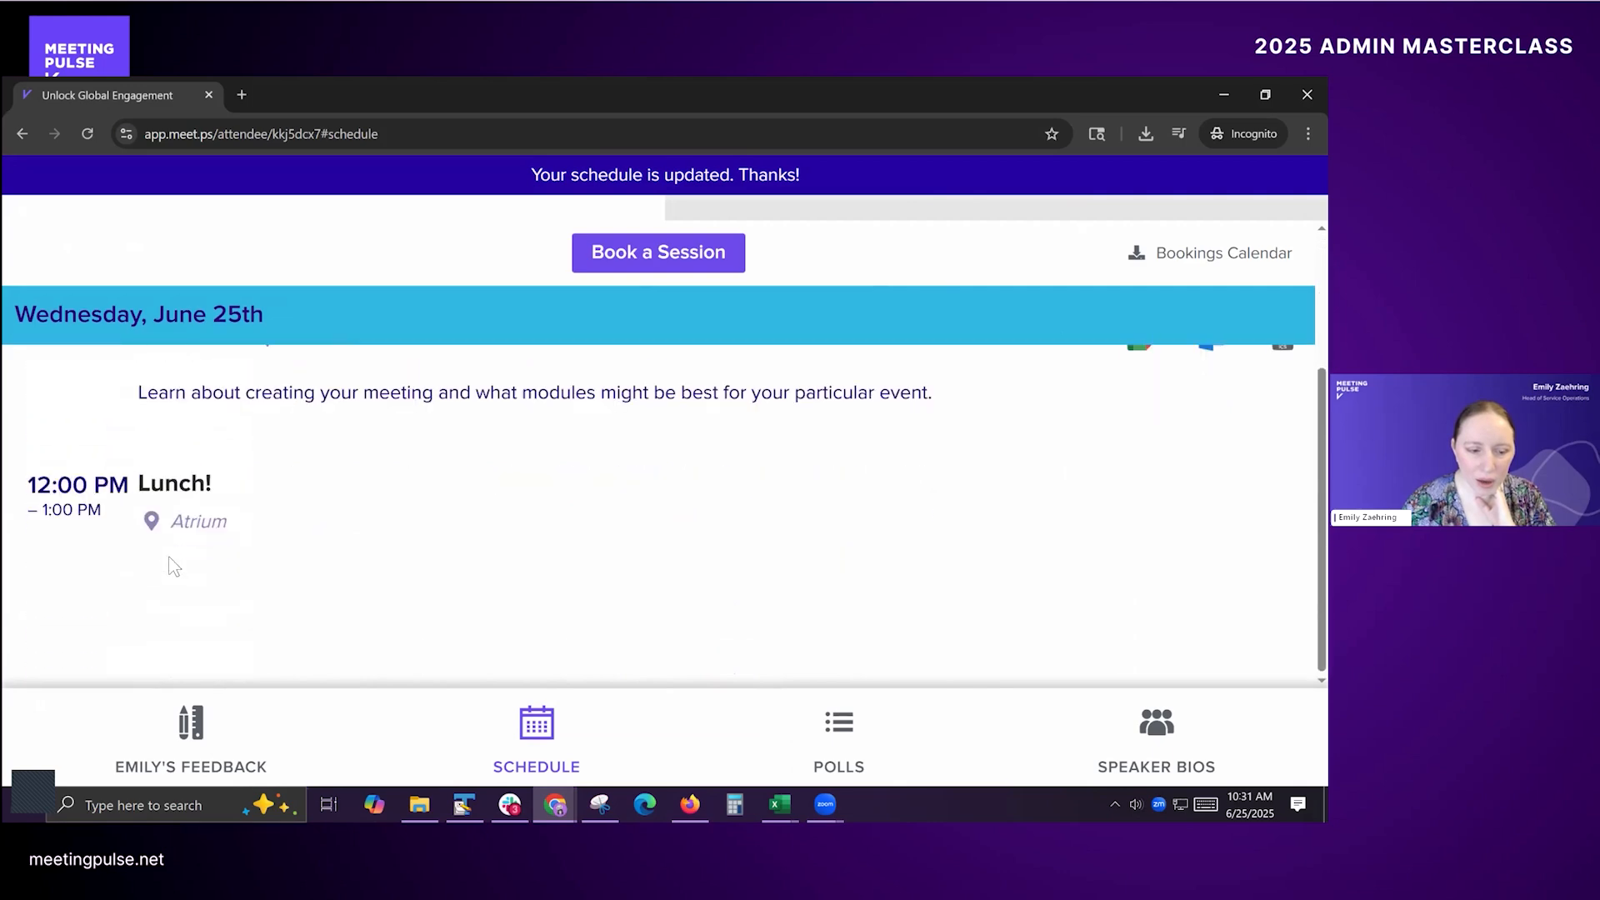
Step: Book the 11:00 AM session "Track A: Accessing MeetingPulse" as well
left_click(654, 253)
scroll(361, 536, "down", 3)
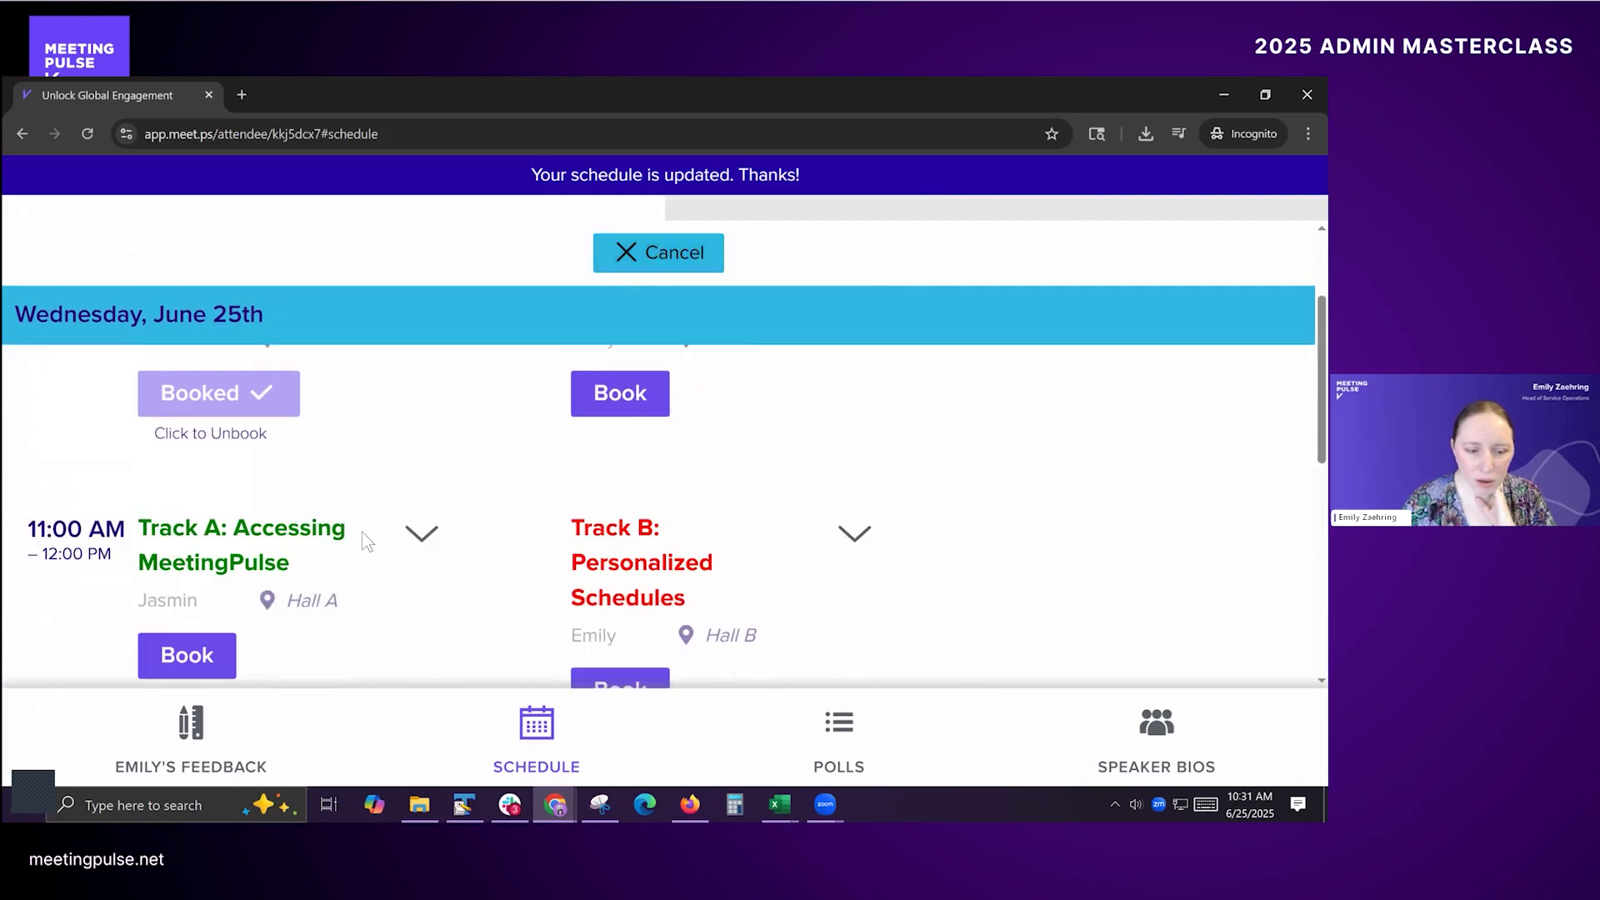
left_click(188, 639)
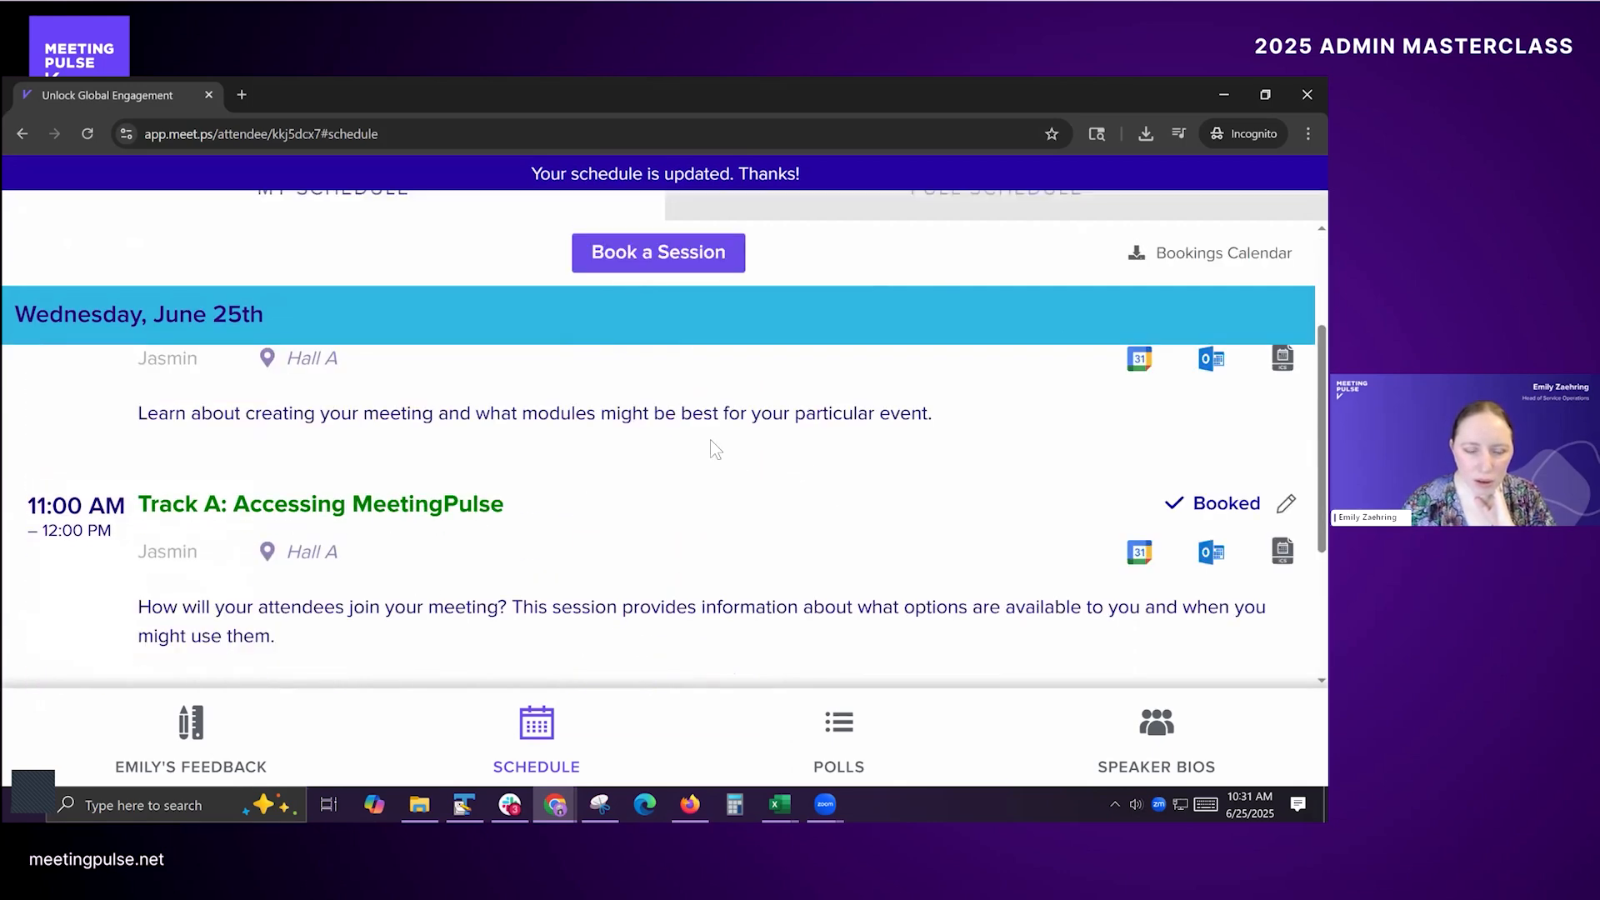
Step: Review the attendee's personal schedule for June 25th, including the booked Track A sessions and the fixed items
scroll(692, 415, "down", 3)
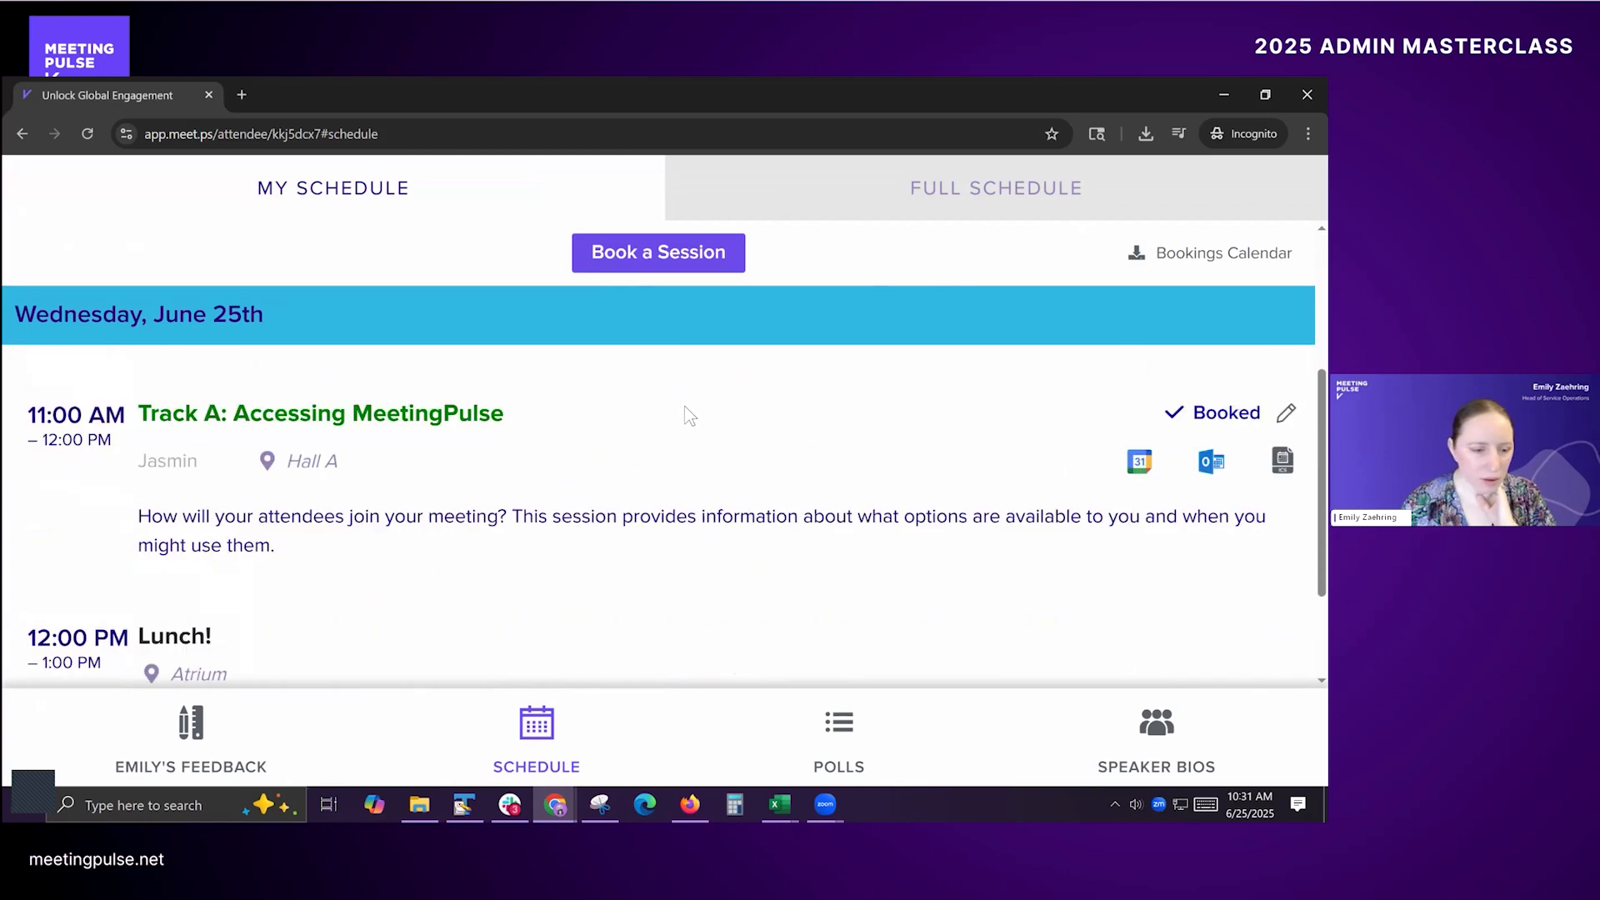
scroll(683, 420, "down", 2)
scroll(677, 424, "up", 5)
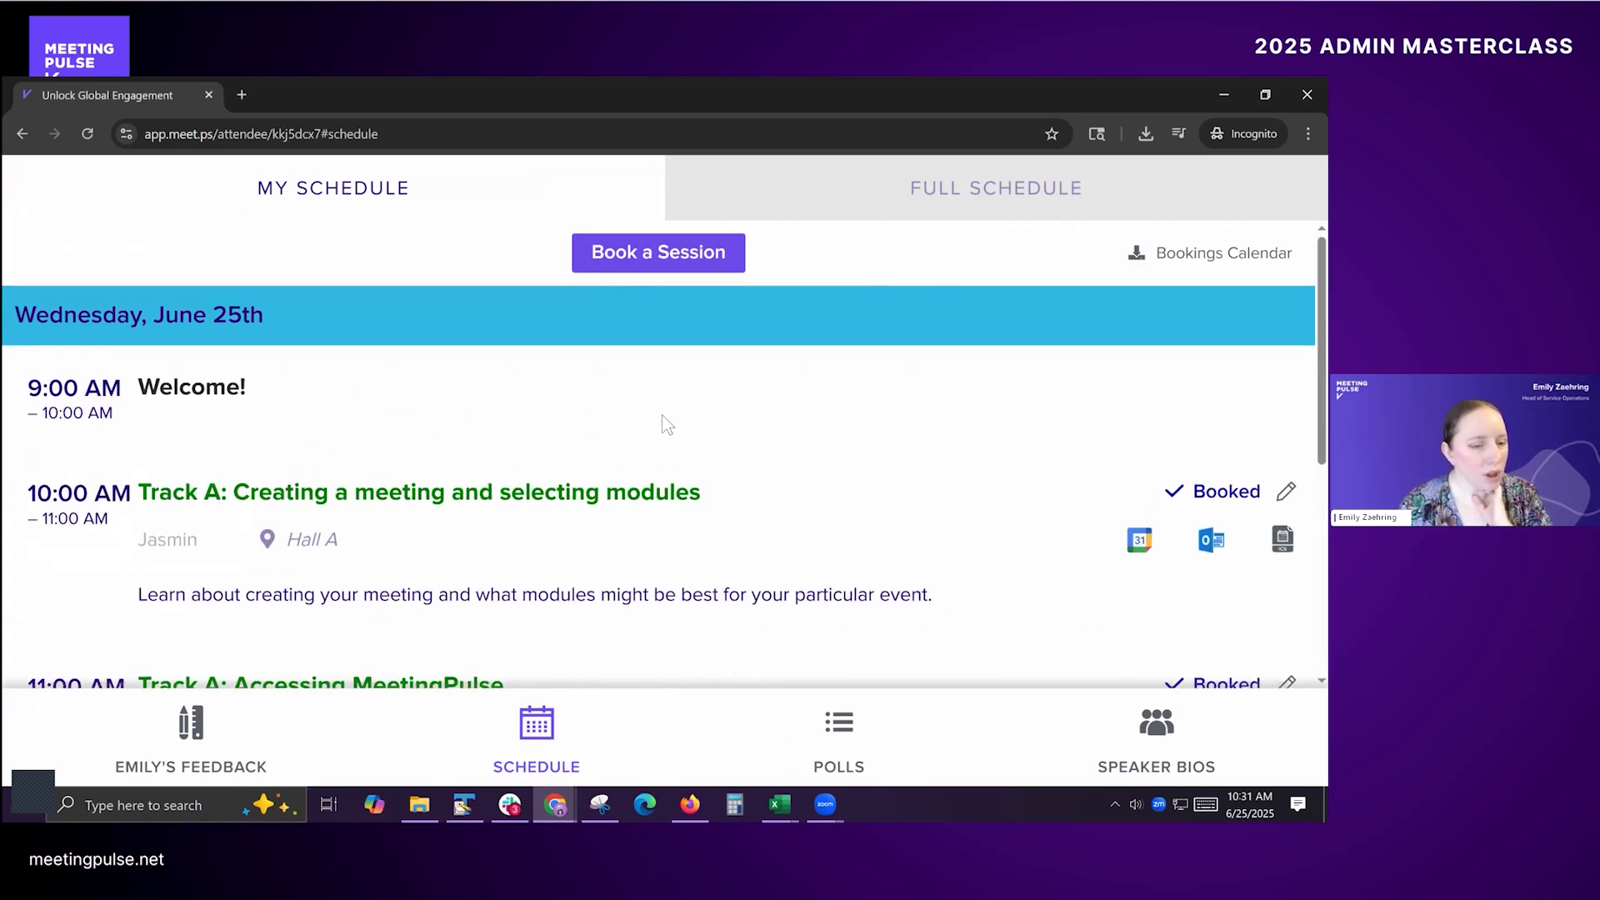
scroll(659, 427, "down", 5)
scroll(661, 457, "up", 5)
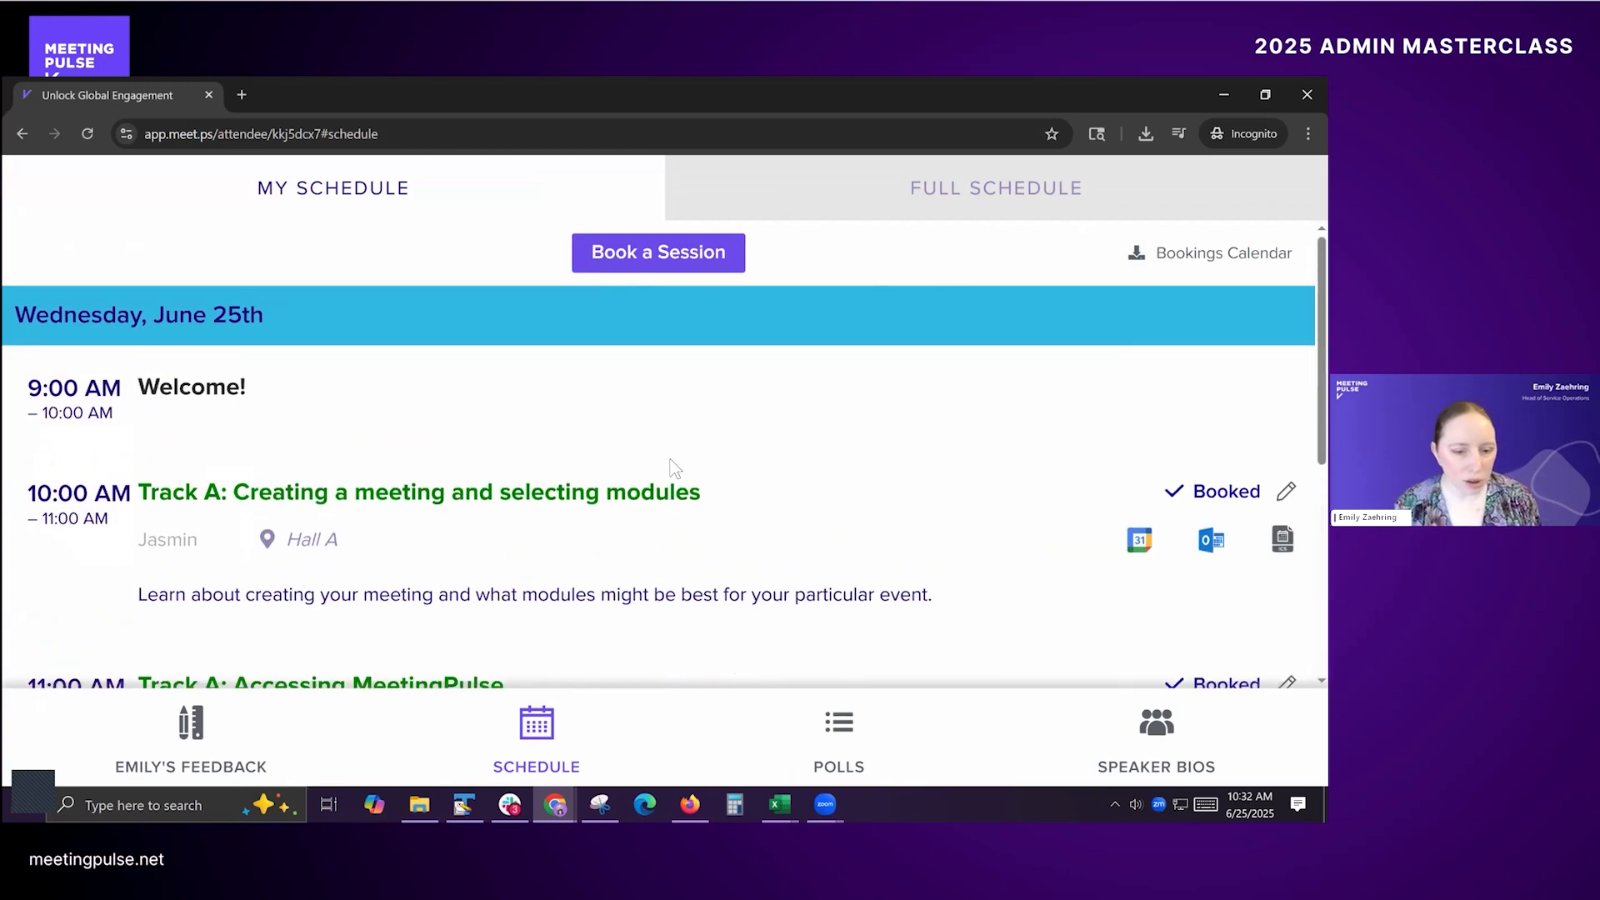
scroll(854, 470, "down", 4)
scroll(867, 446, "up", 1)
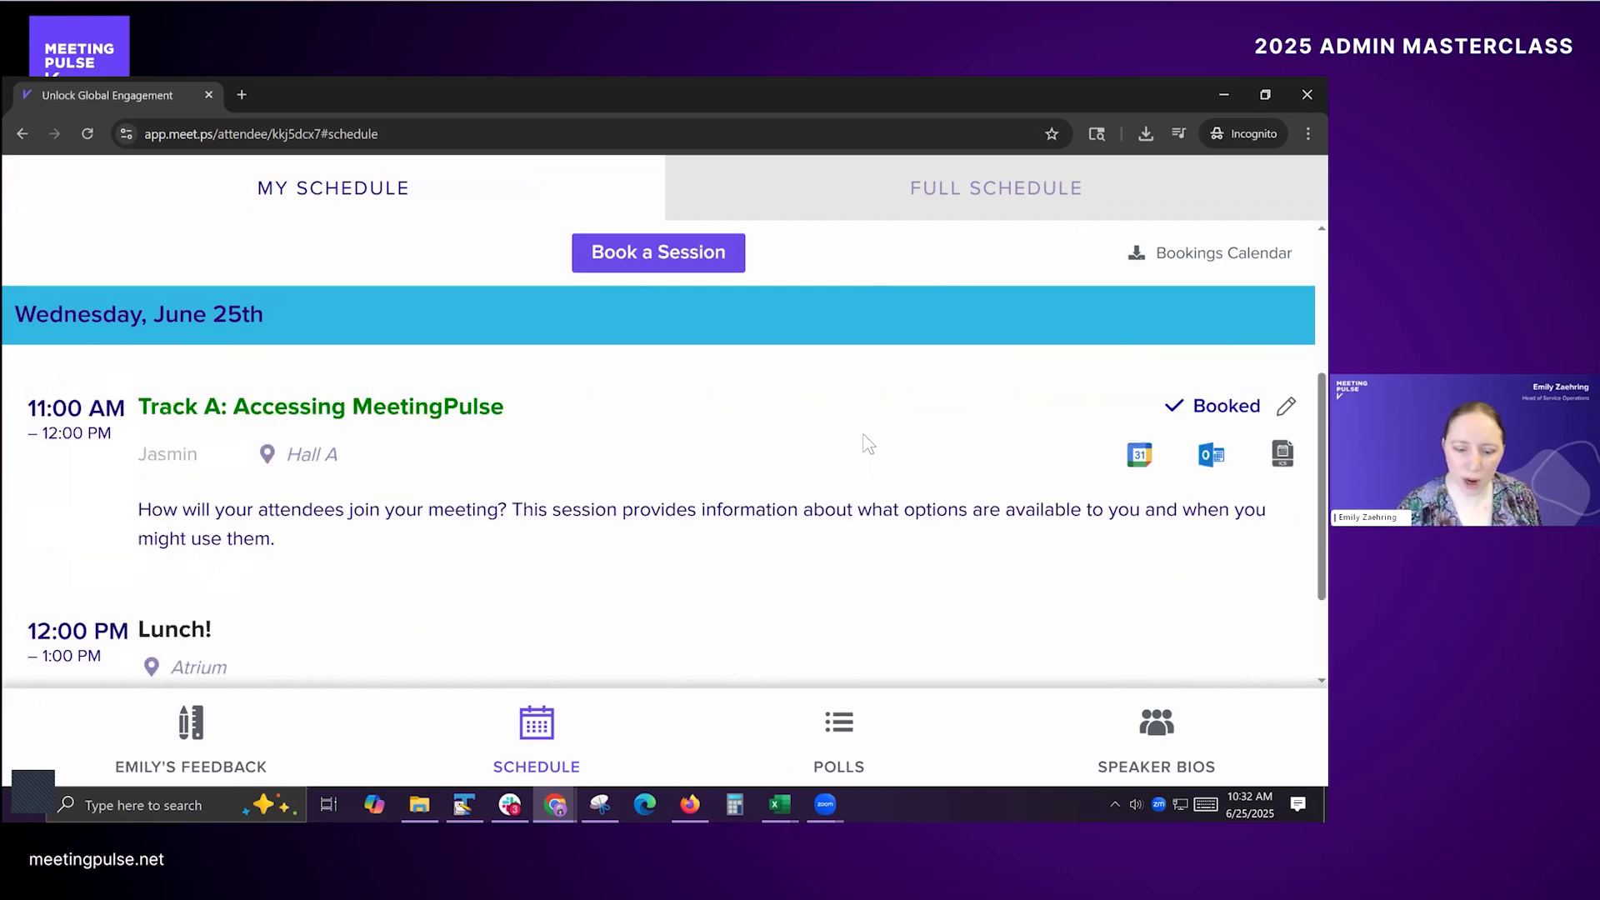
scroll(863, 435, "up", 4)
Step: Switch to the Masterclass attendee file in Excel to check its bookable session columns, and return to the attendee schedule
key("alt+Tab")
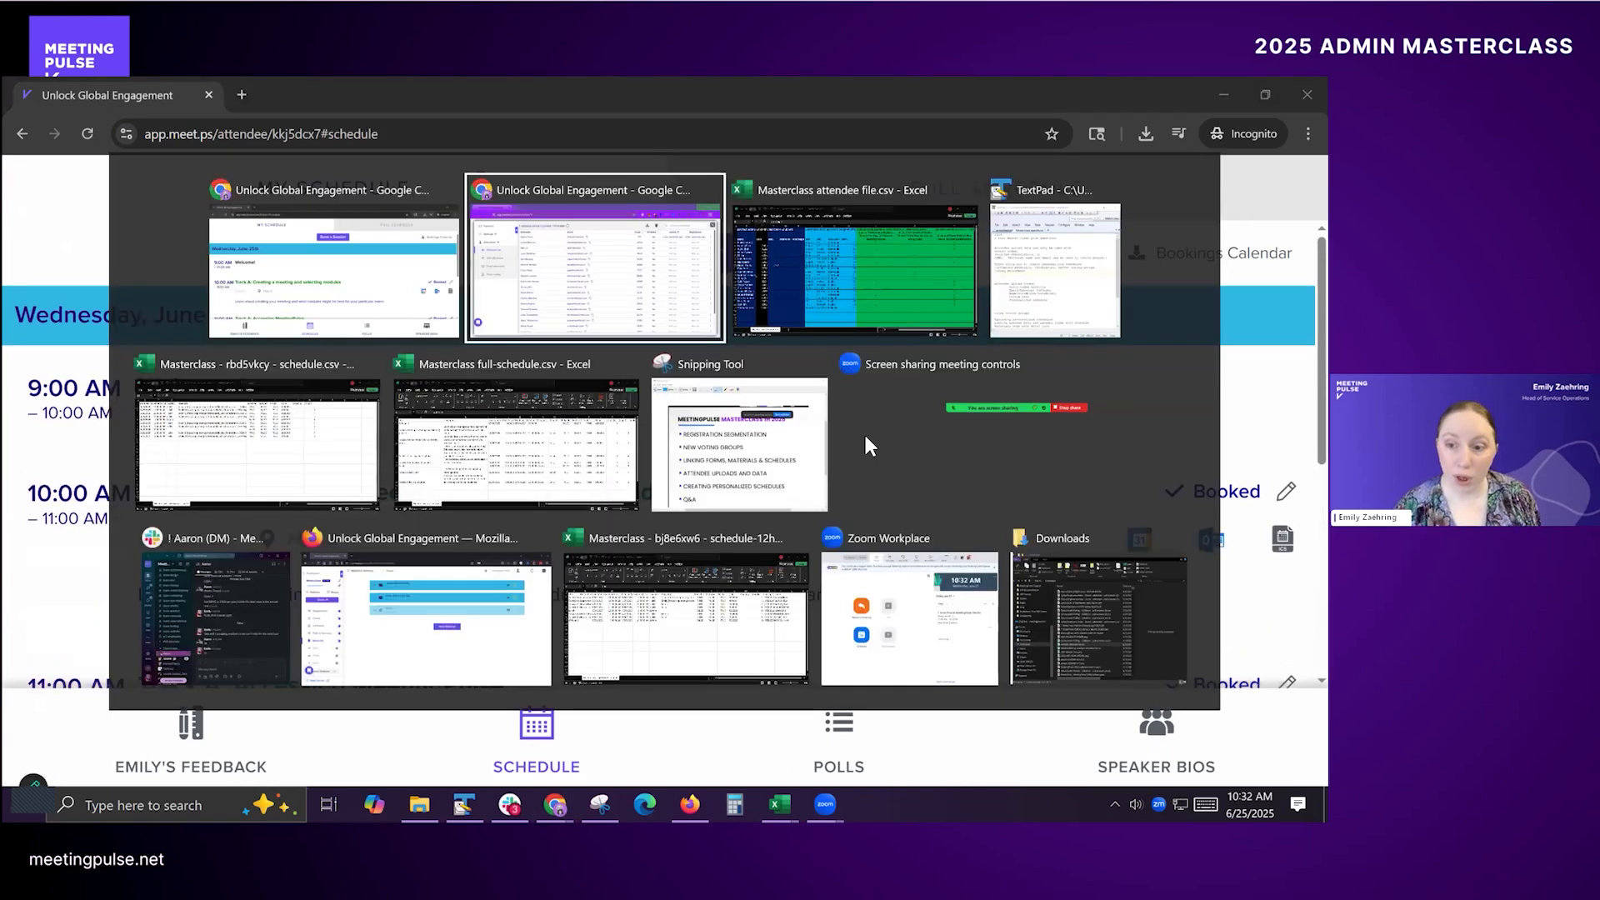
key("alt+Tab")
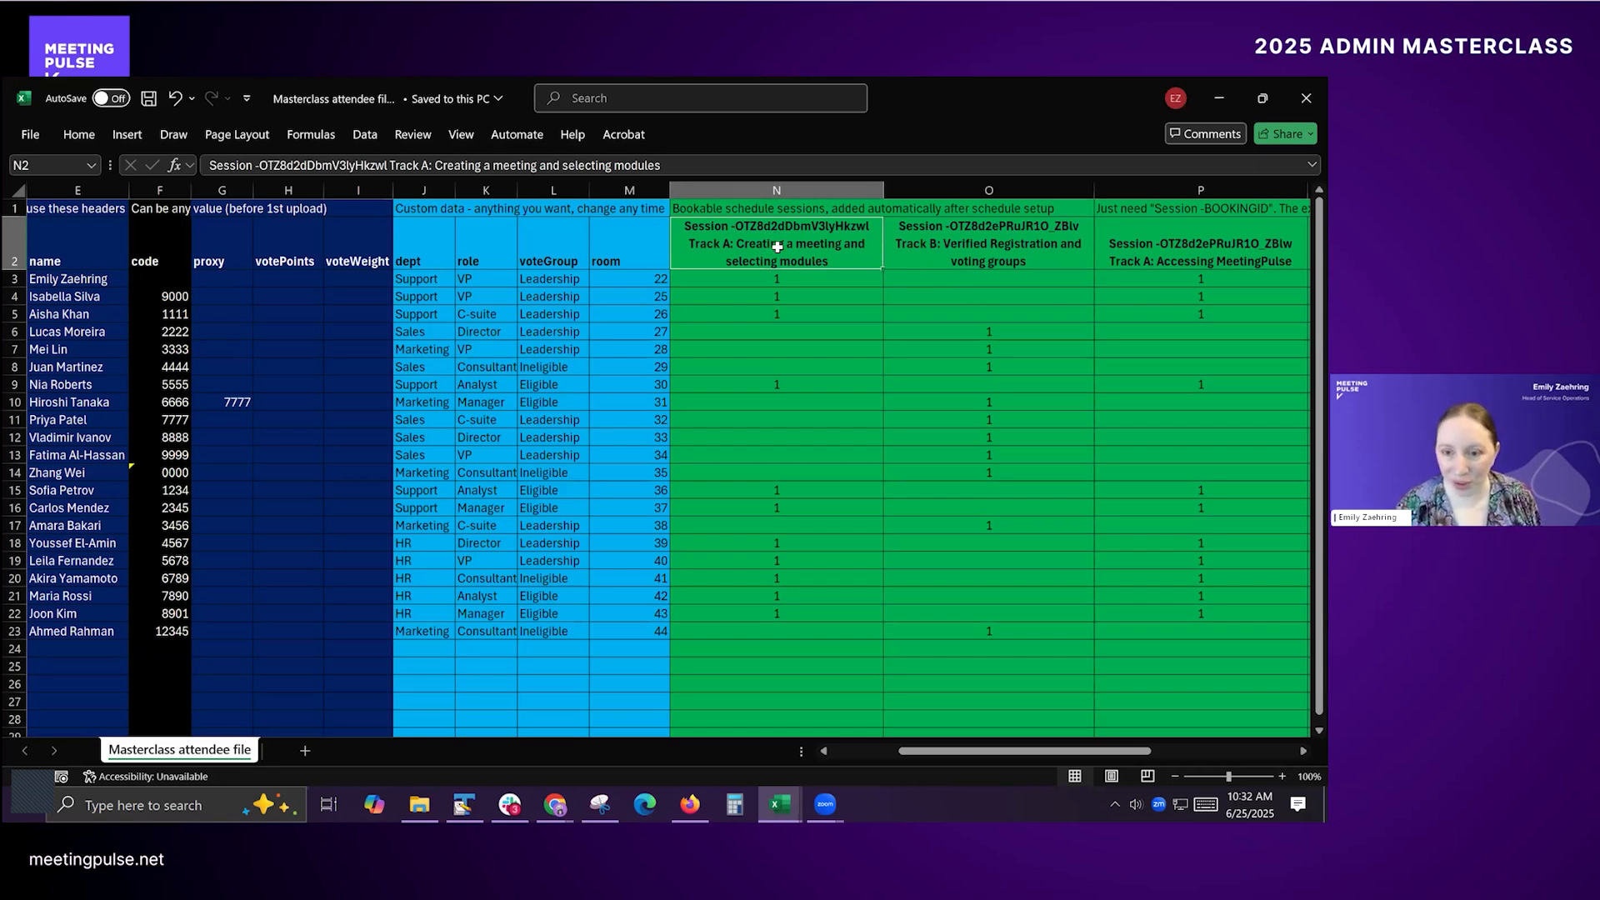
key("alt+Tab")
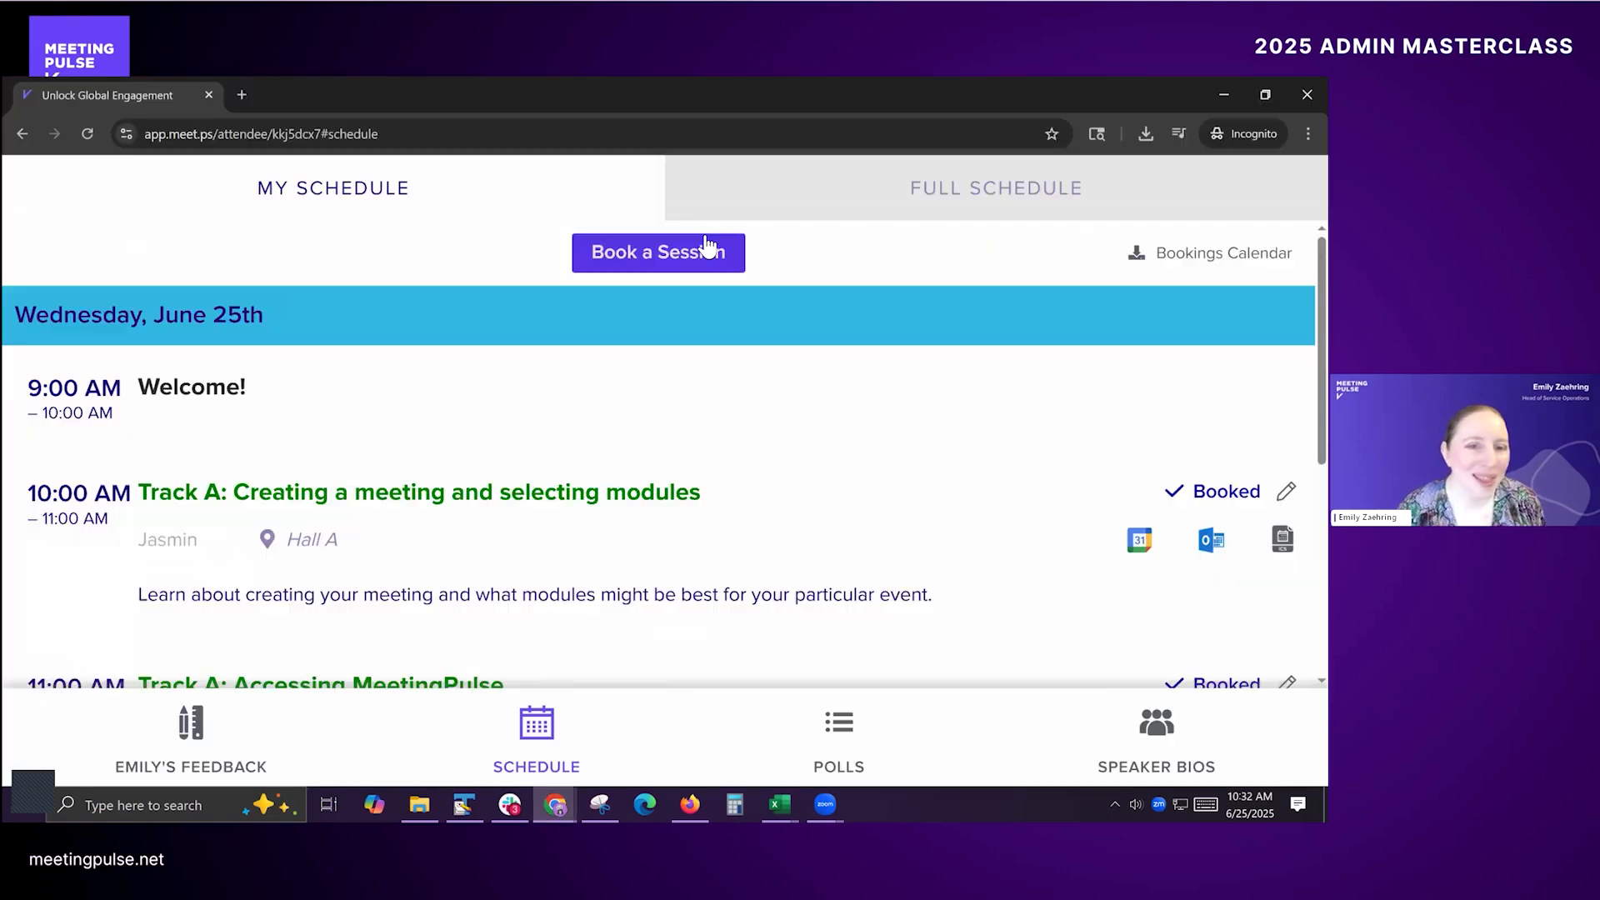
Step: Switch to the admin window, download the sample attendee CSV for adding attendees, and open "attendee-invites-example (2).csv" in Excel
key("alt+Tab")
key("Tab")
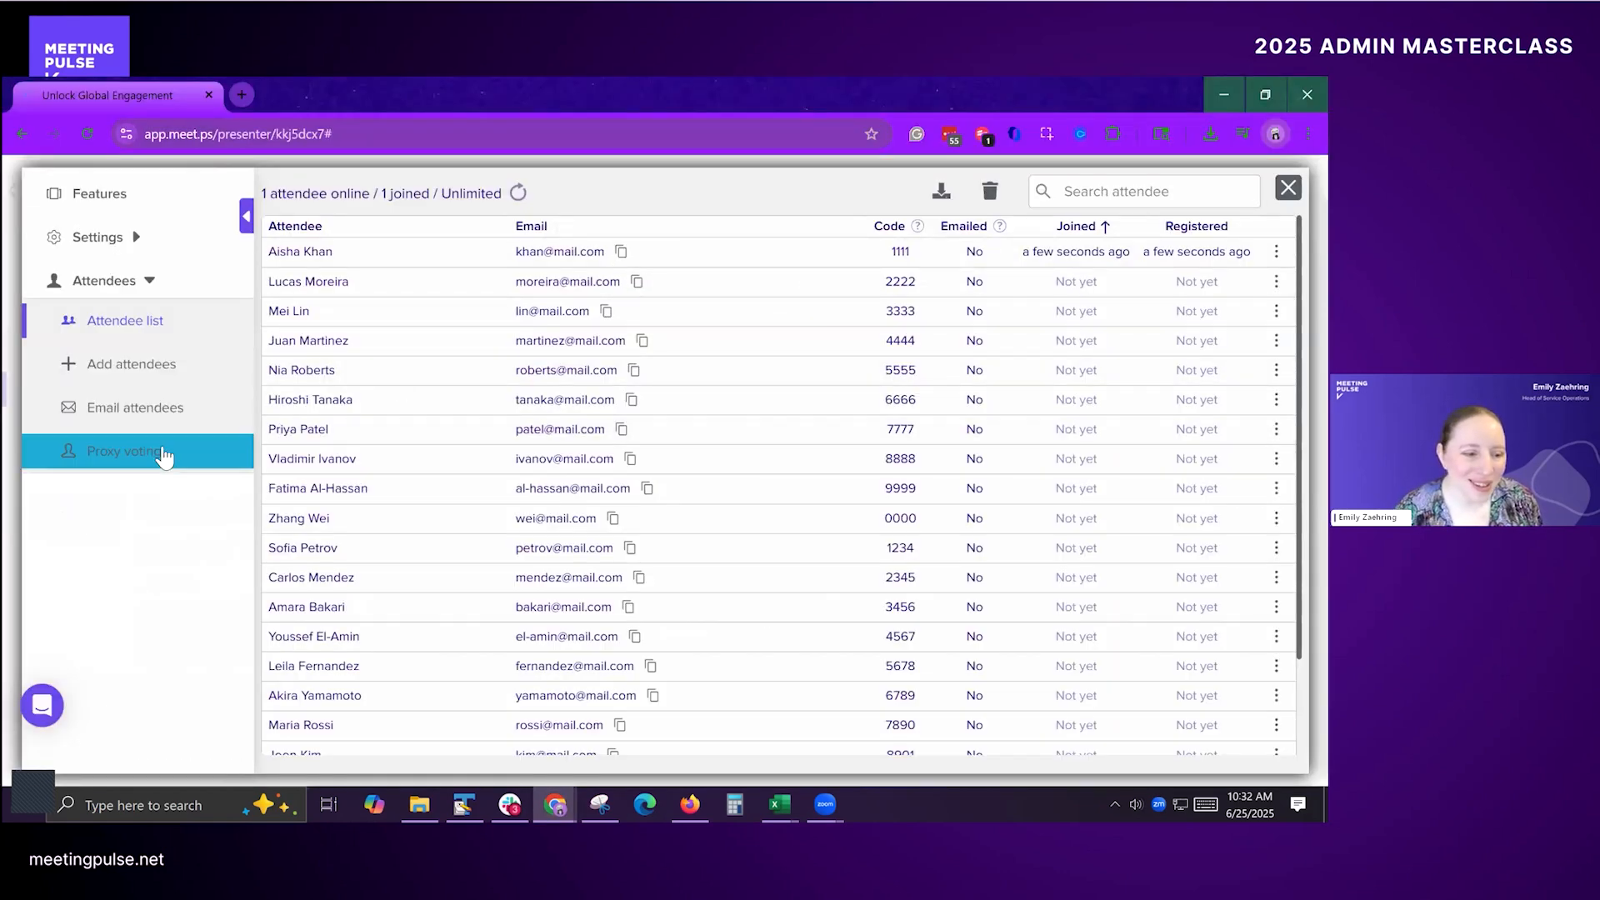
left_click(115, 374)
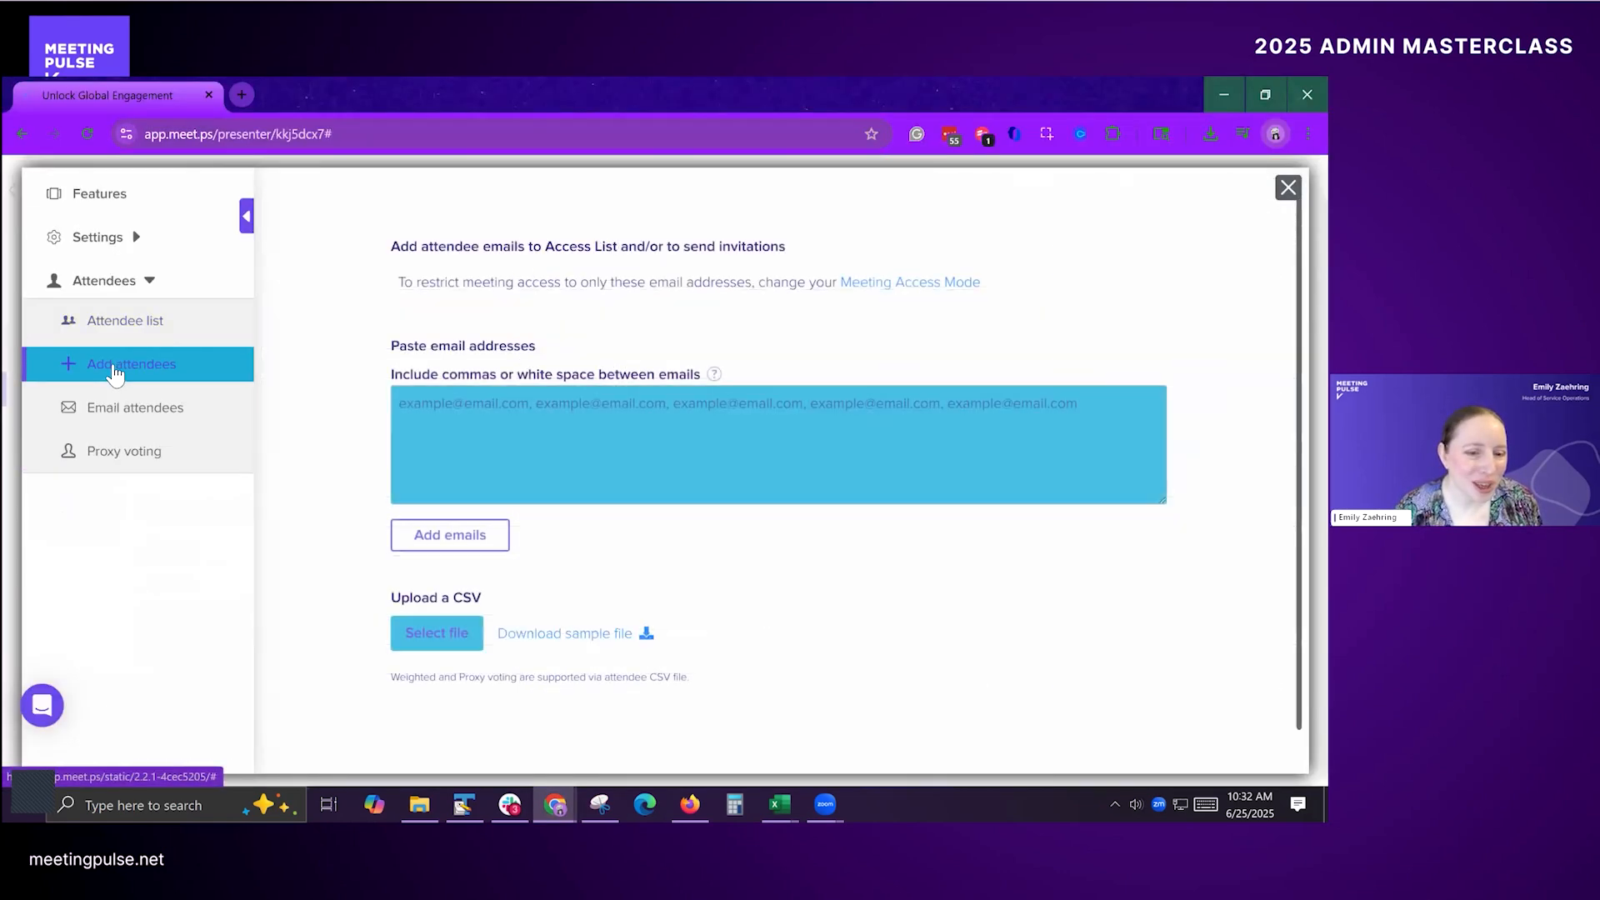
left_click(587, 638)
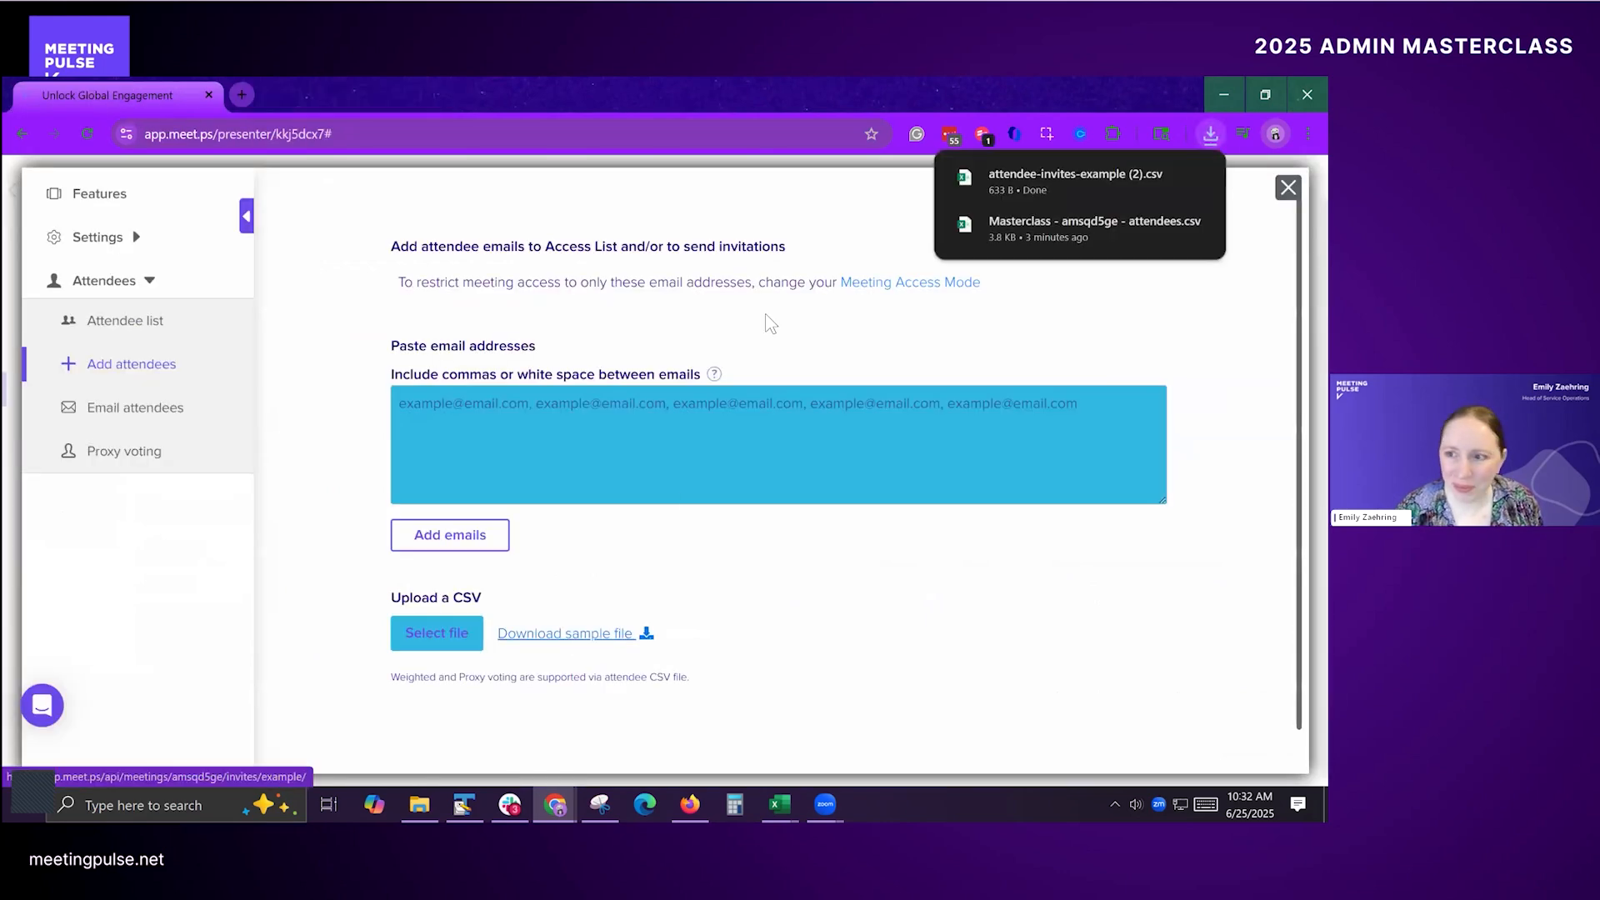
left_click(1052, 174)
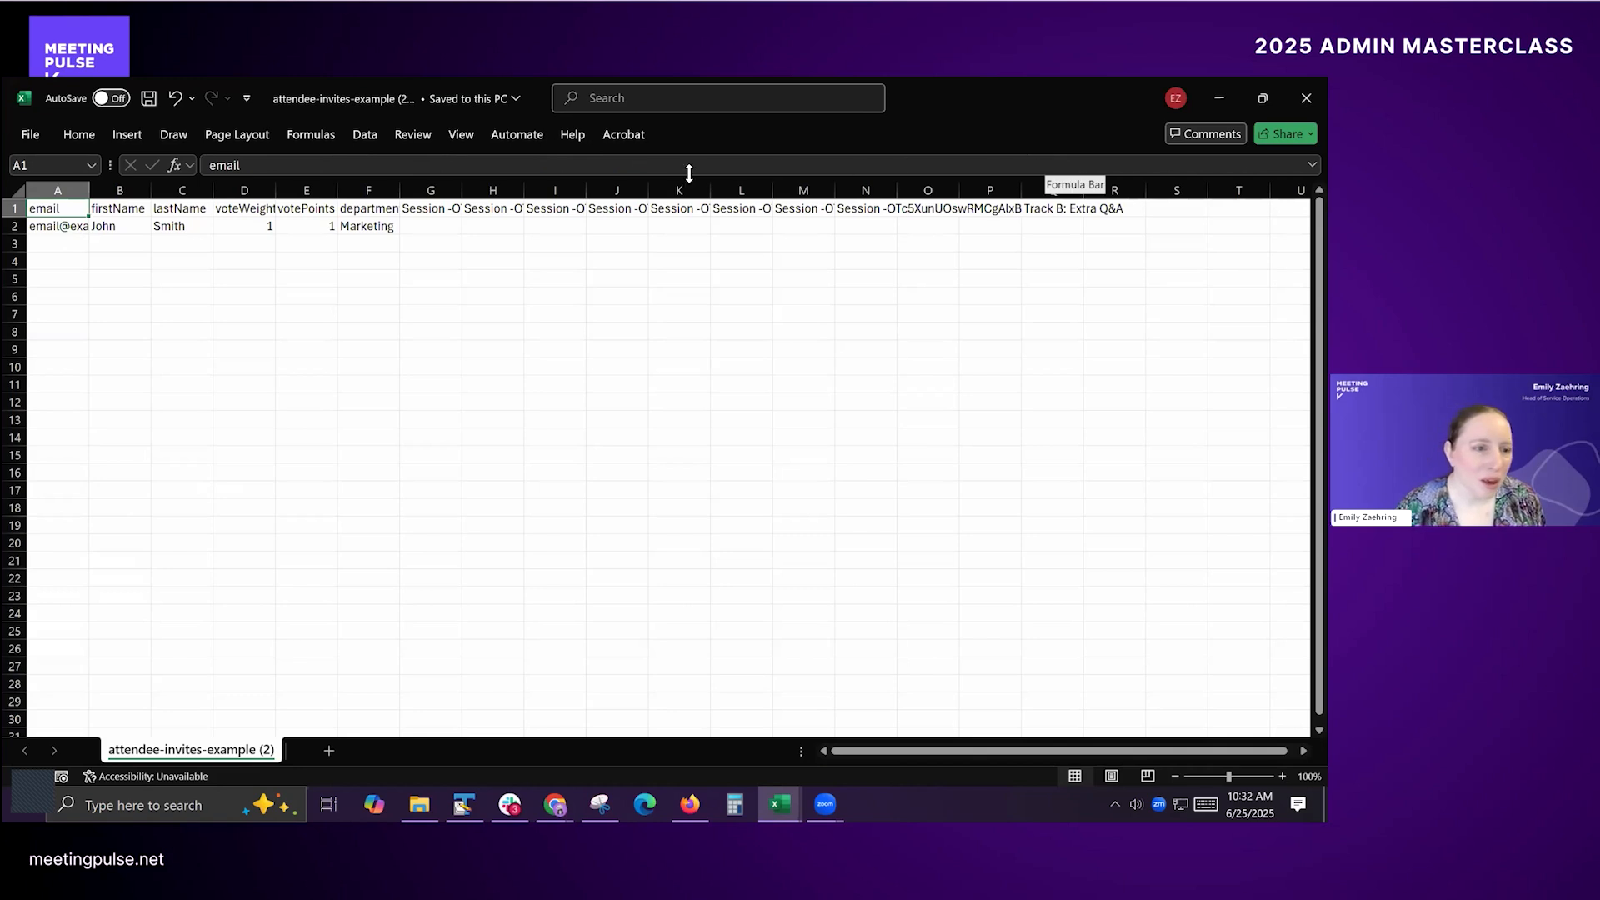
Step: Copy the session column headers in G1:N1 of the sample attendee file
left_click(431, 208)
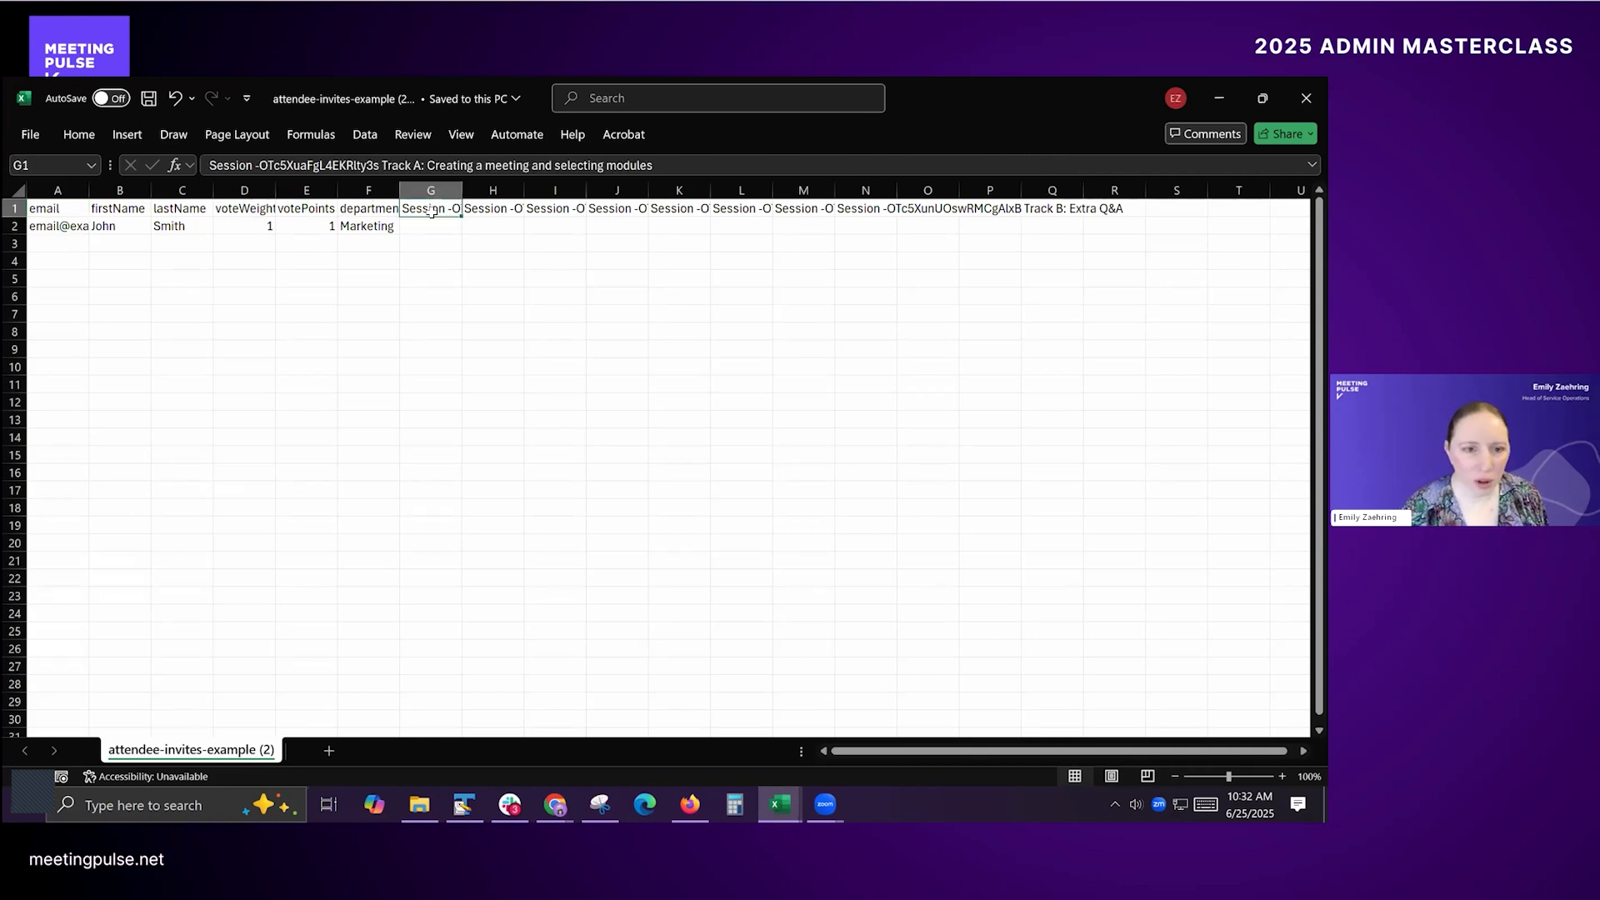
key("ctrl+shift+Right")
key("ctrl+shift+Right")
key("ctrl+shift+Left")
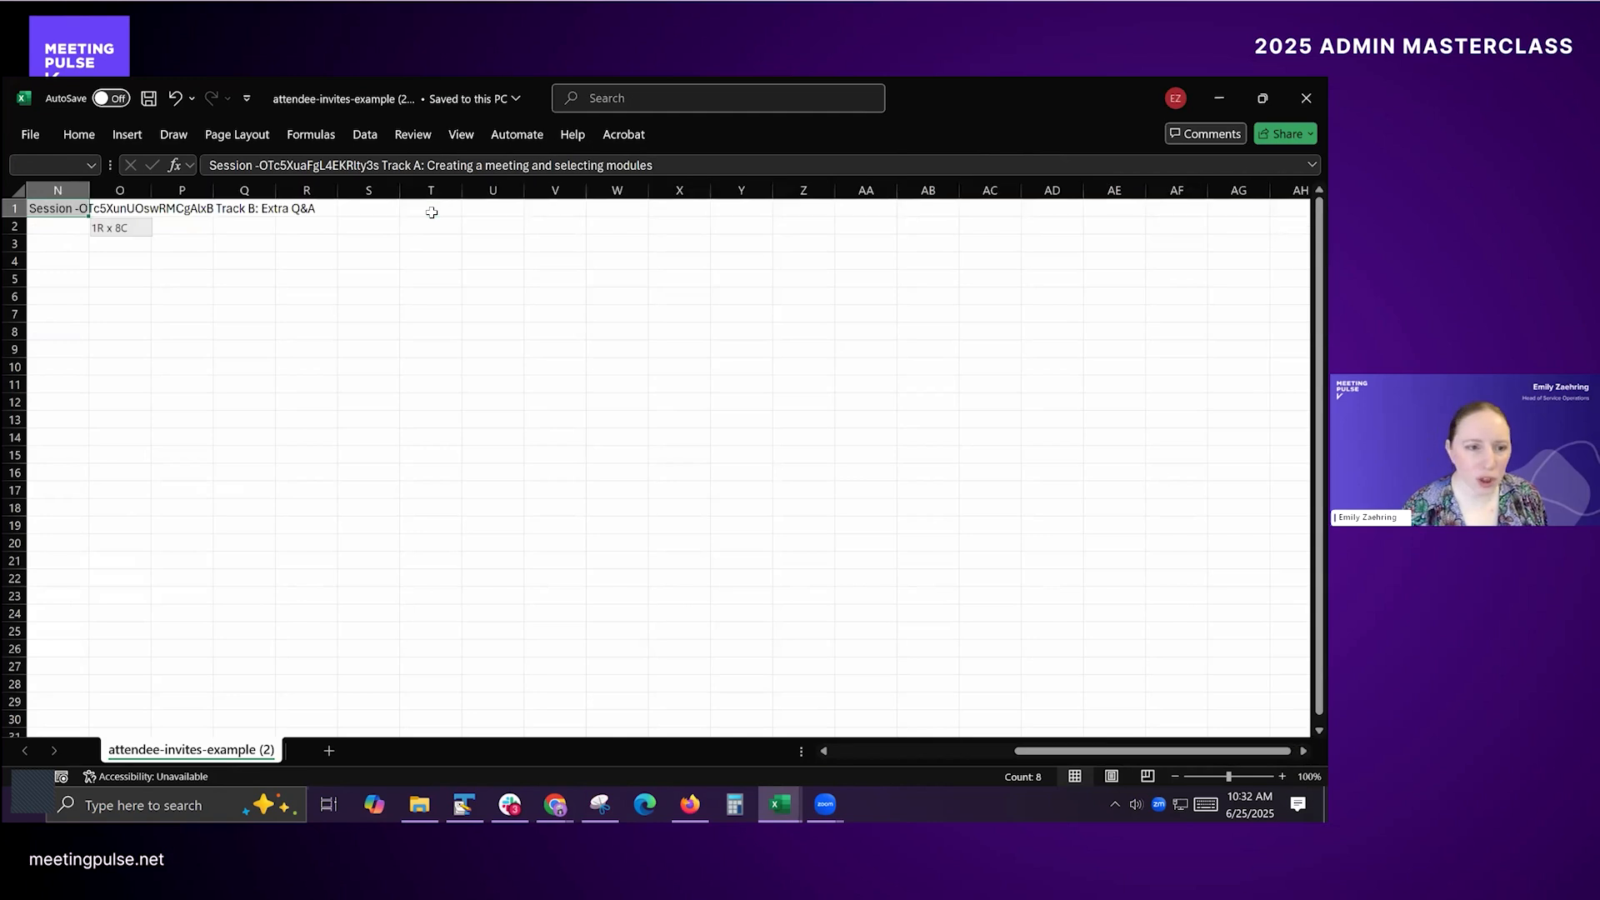
key("shift+Left")
key("shift+Right")
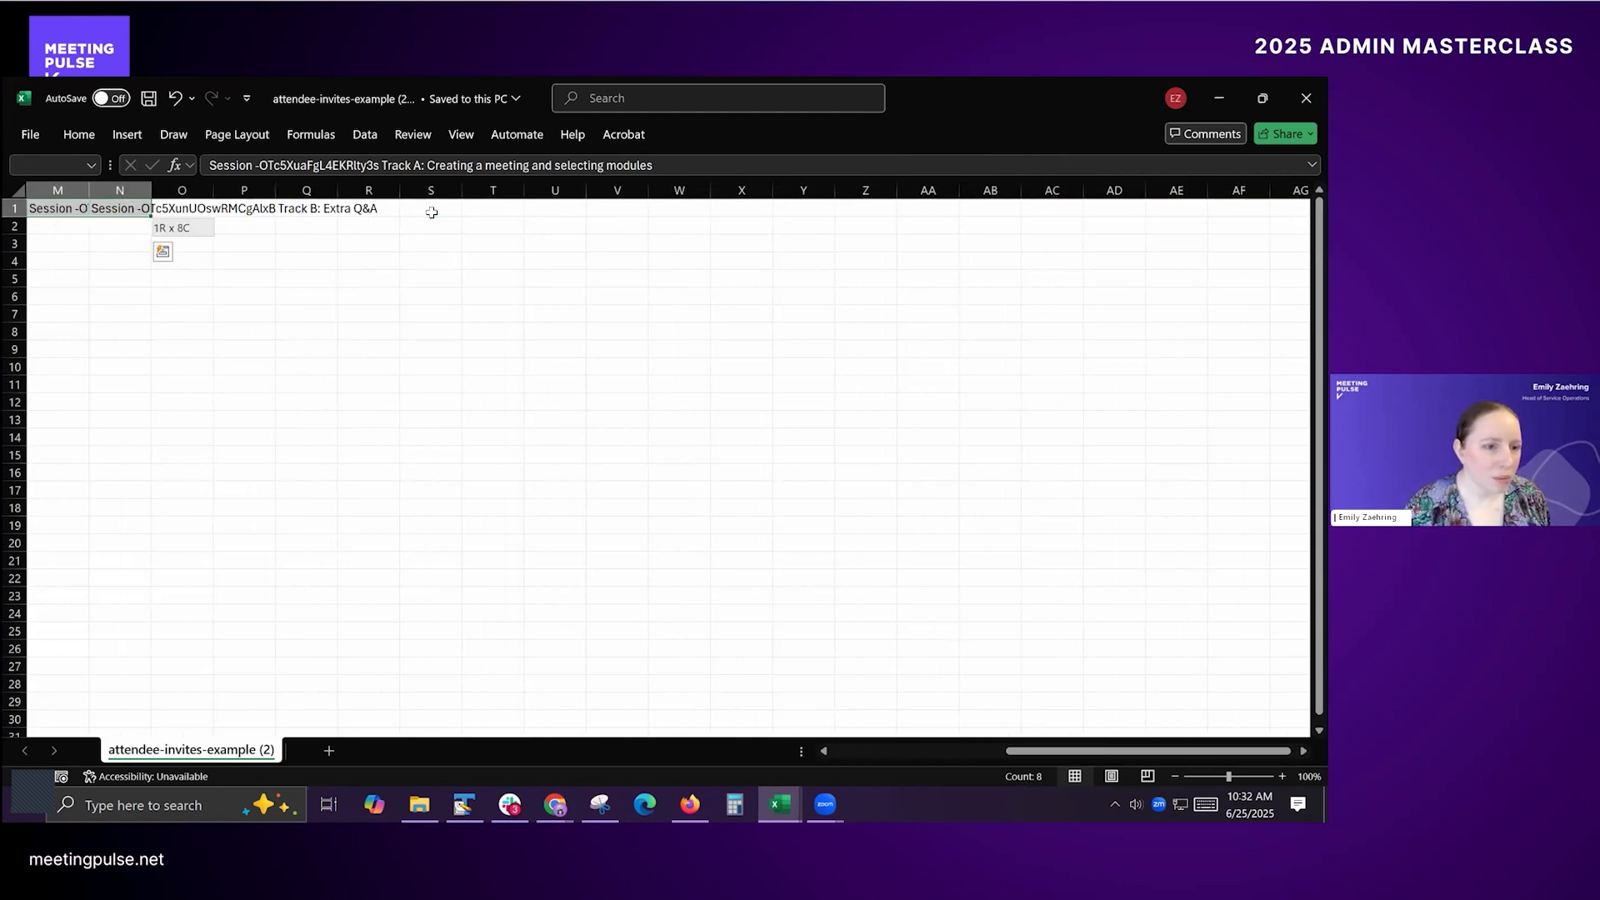
key("ctrl+c")
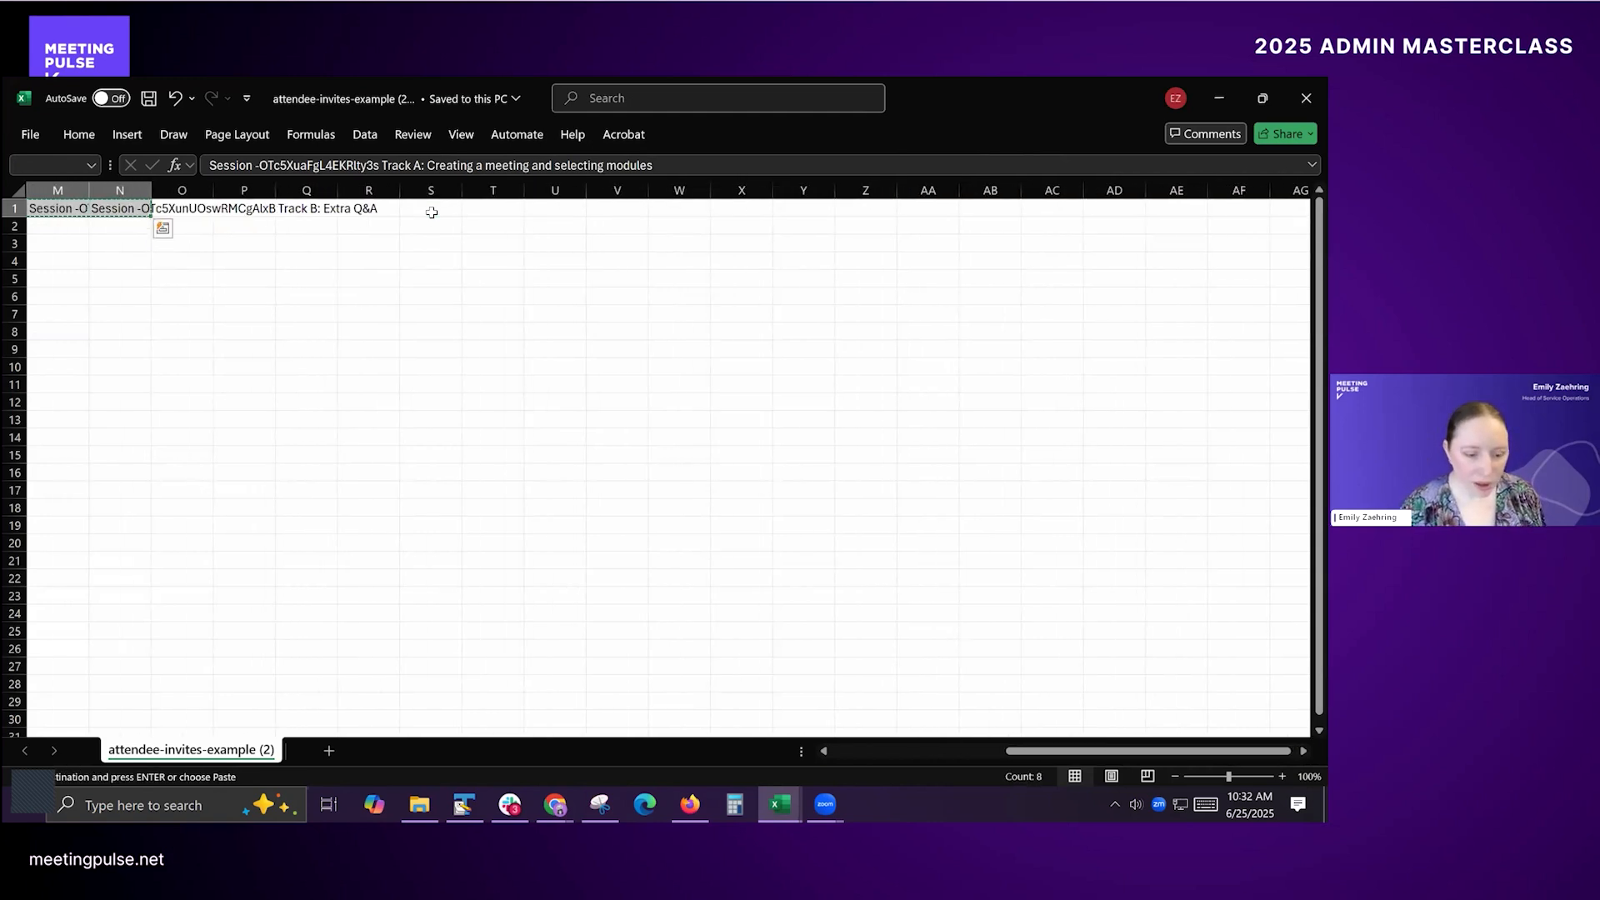
key("ctrl+Left")
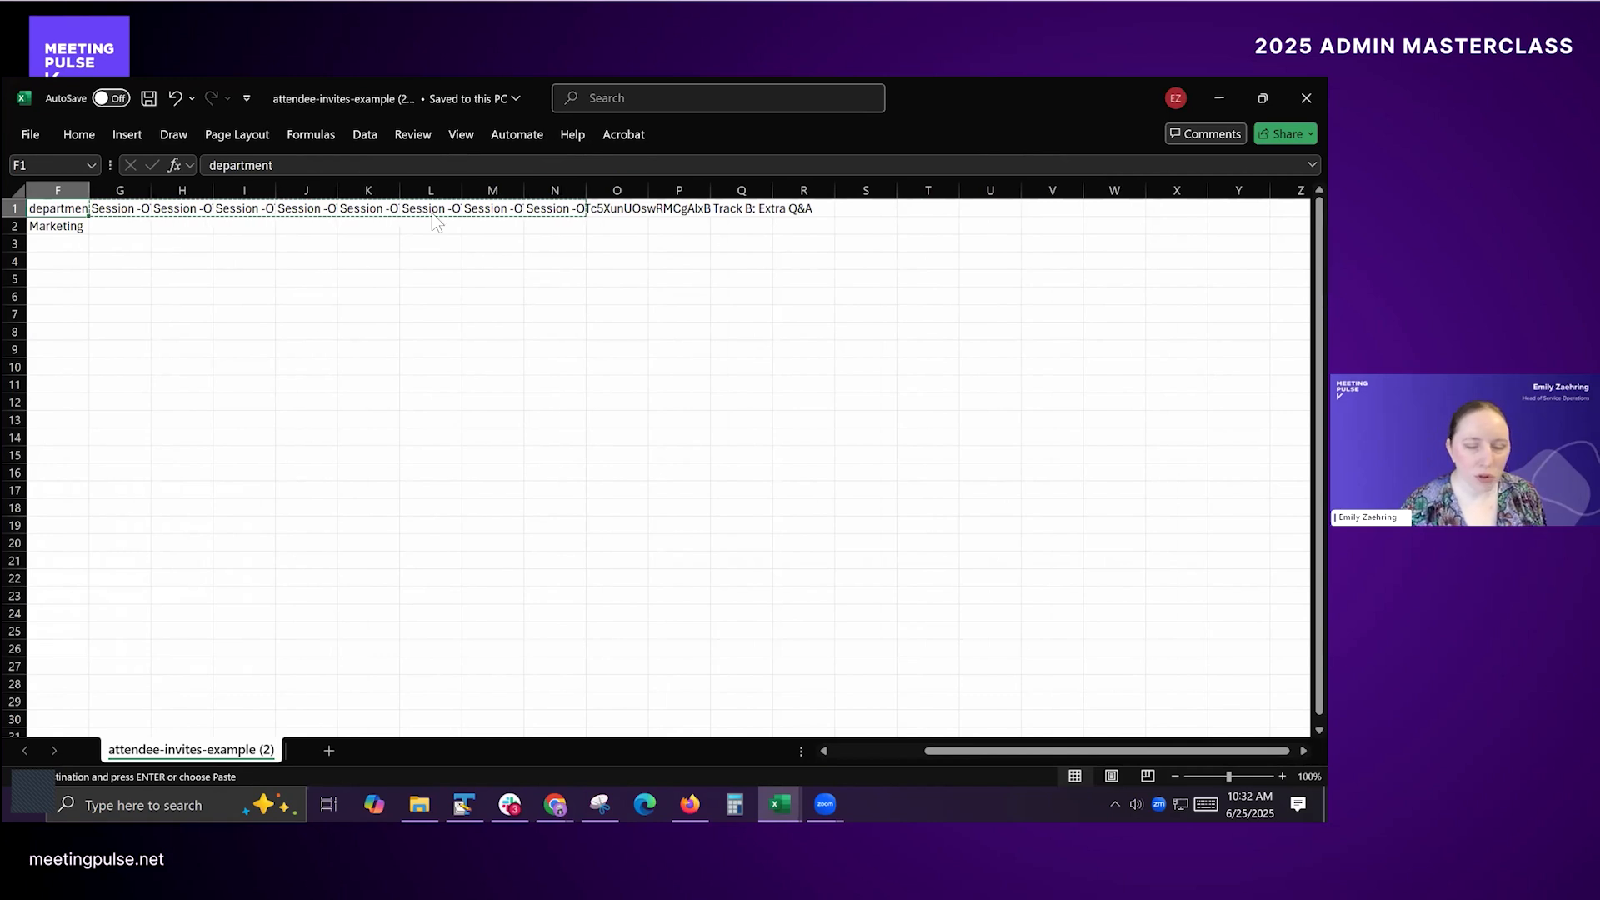
Step: Switch to the Masterclass attendee file, paste the copied session headers over the existing ones starting at N2, and save the file
key("alt+Tab")
left_click(432, 211)
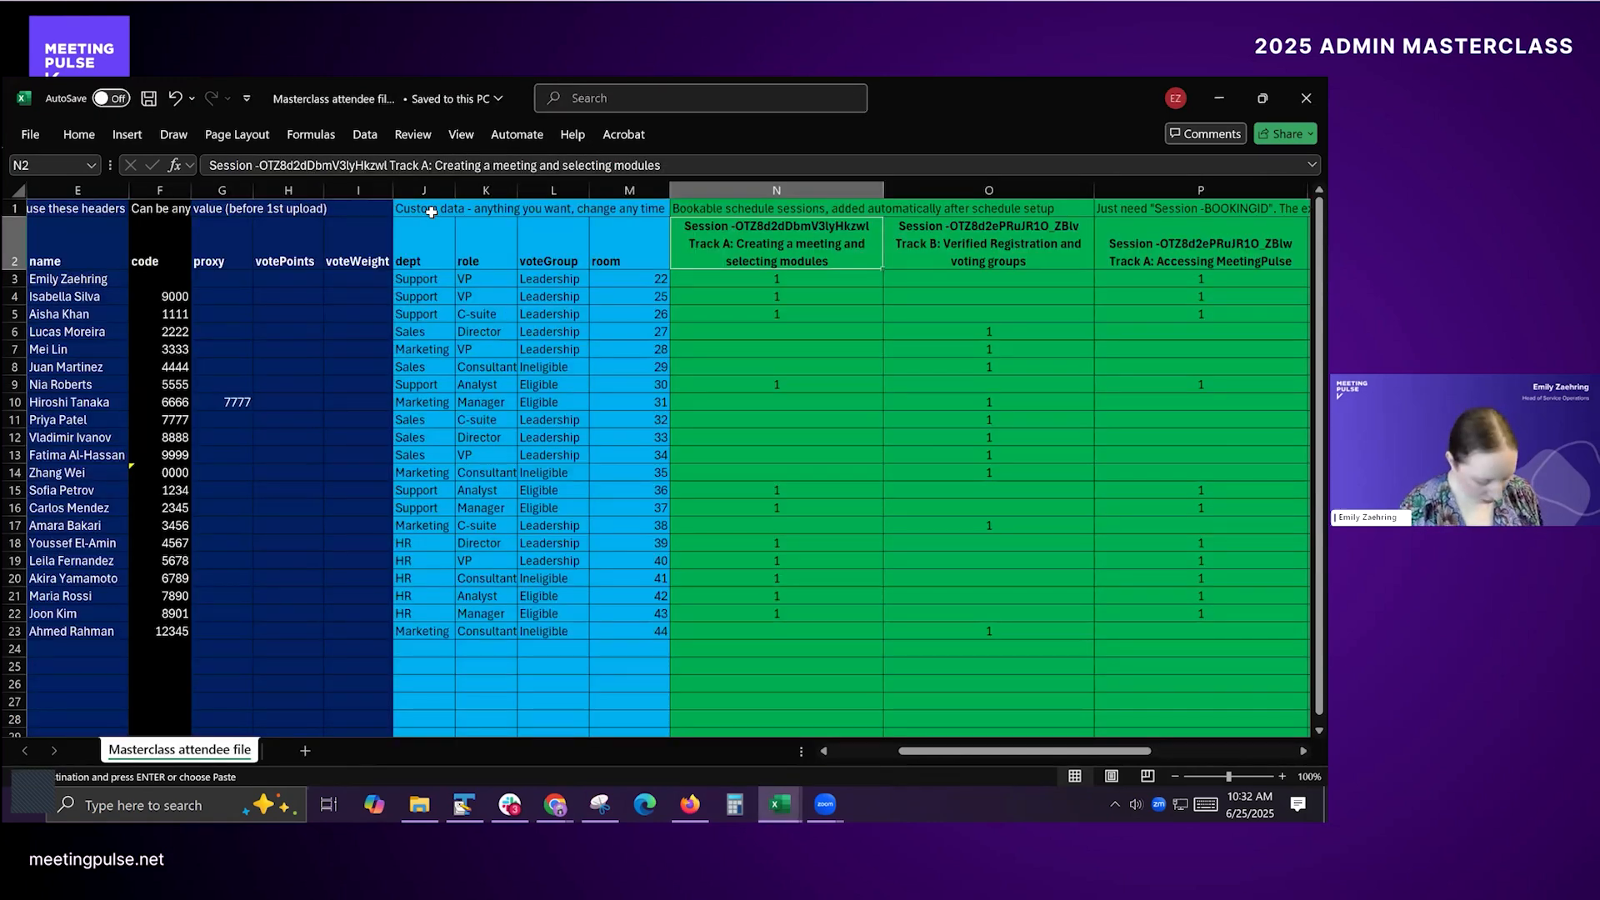
key("ctrl+v")
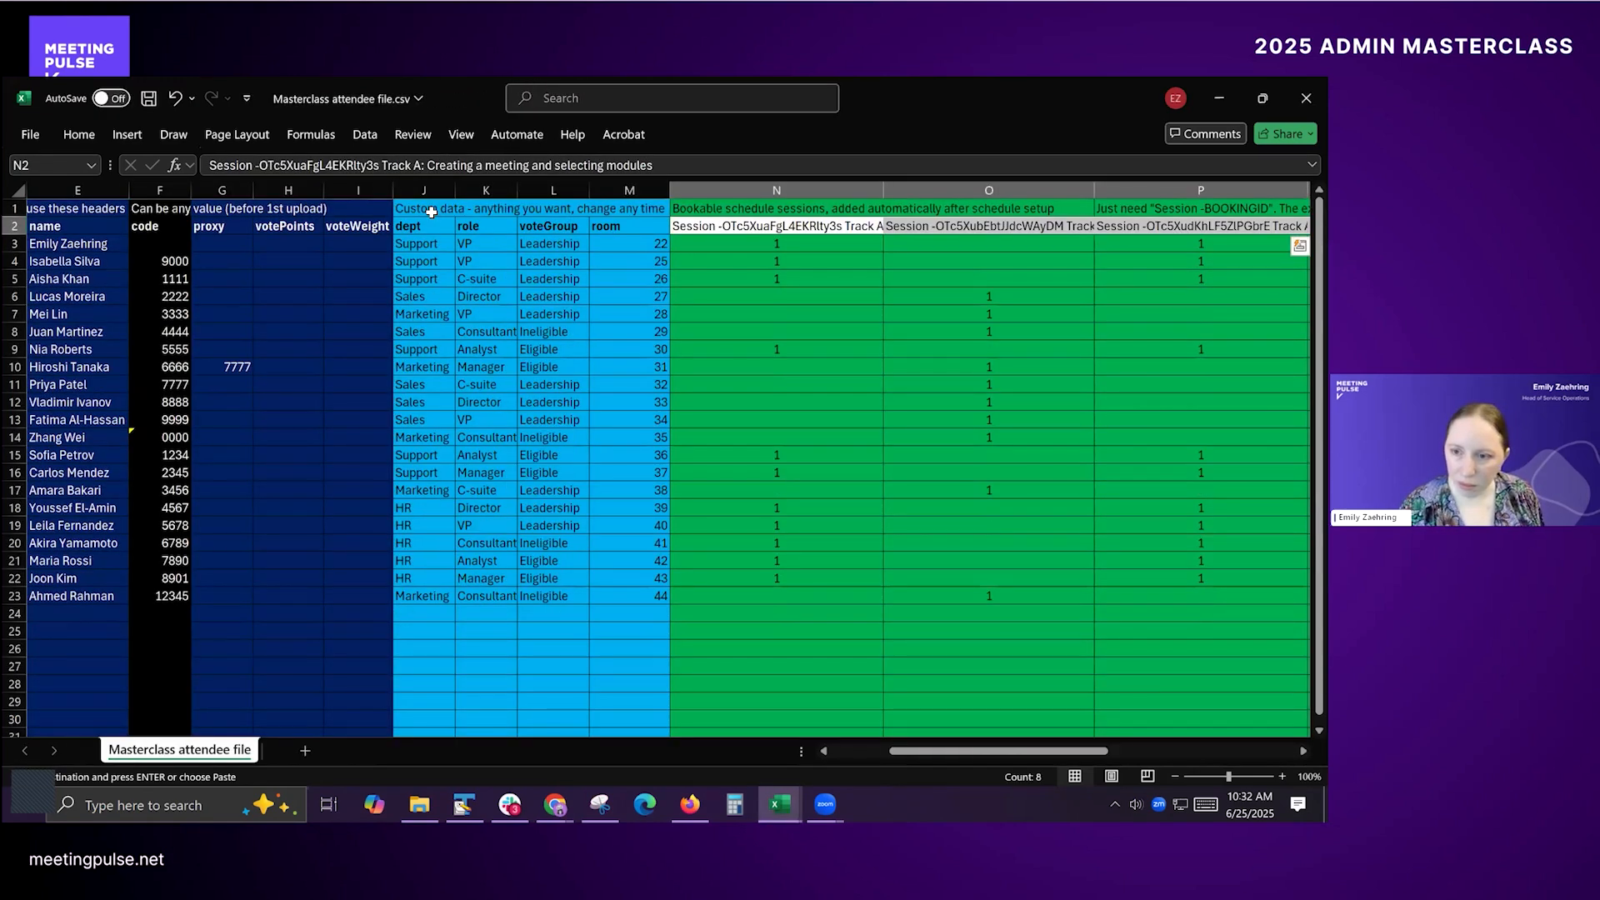
key("Right")
key("Right")
key("Right")
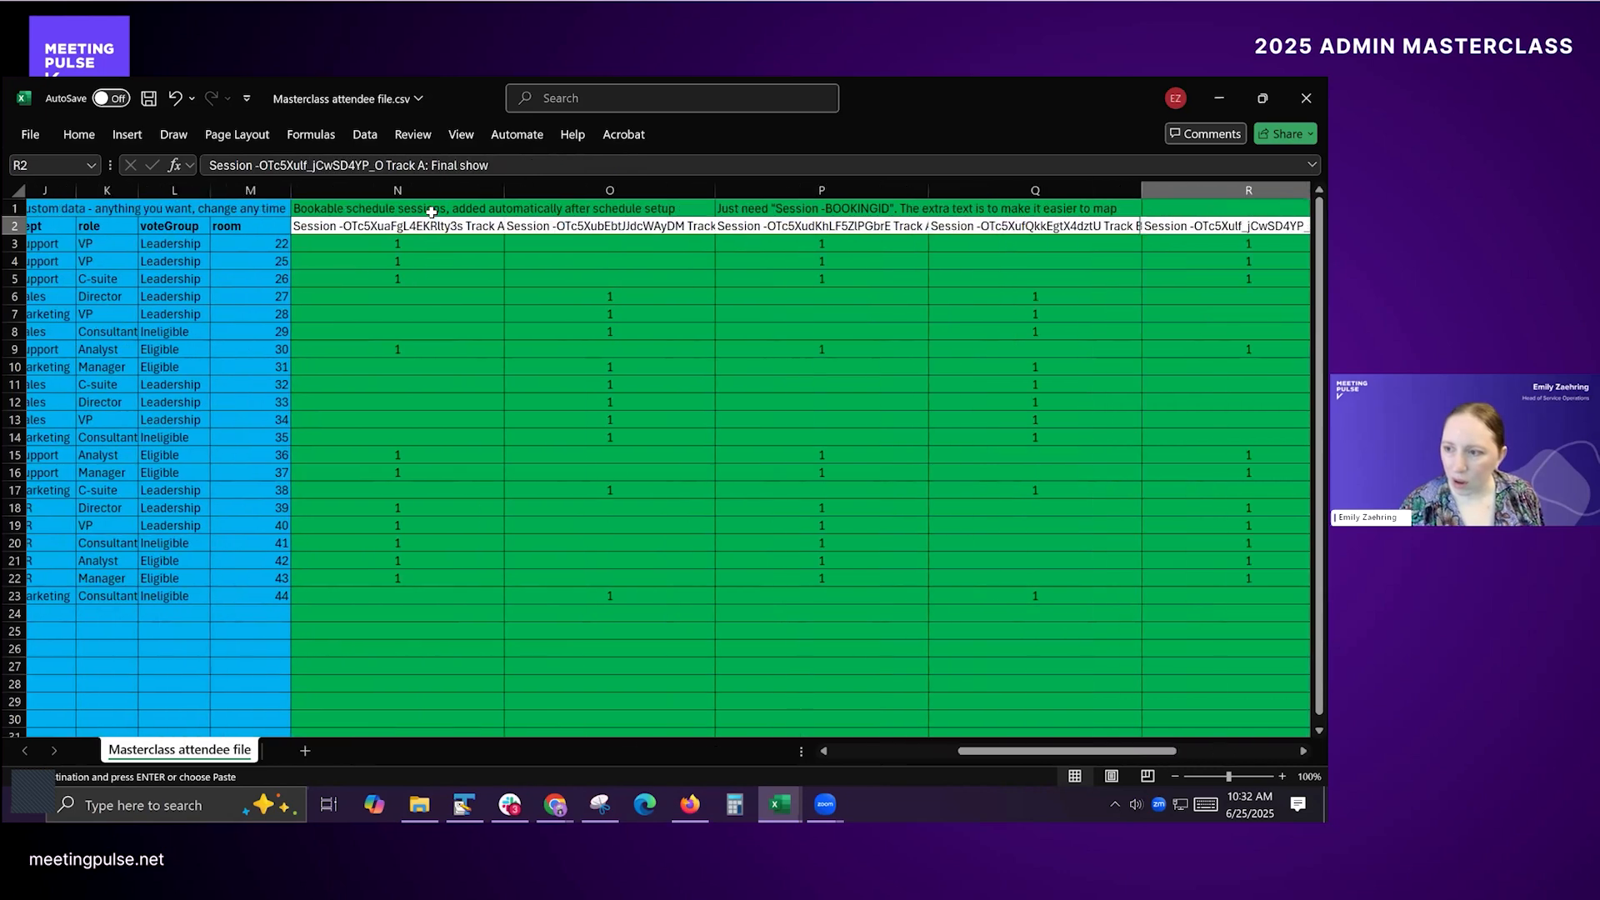
key("Left")
key("Left")
key("Left")
key("Left")
key("Left")
key("Left")
key("Left")
key("Left")
key("Left")
key("Left")
key("Left")
key("Left")
key("Left")
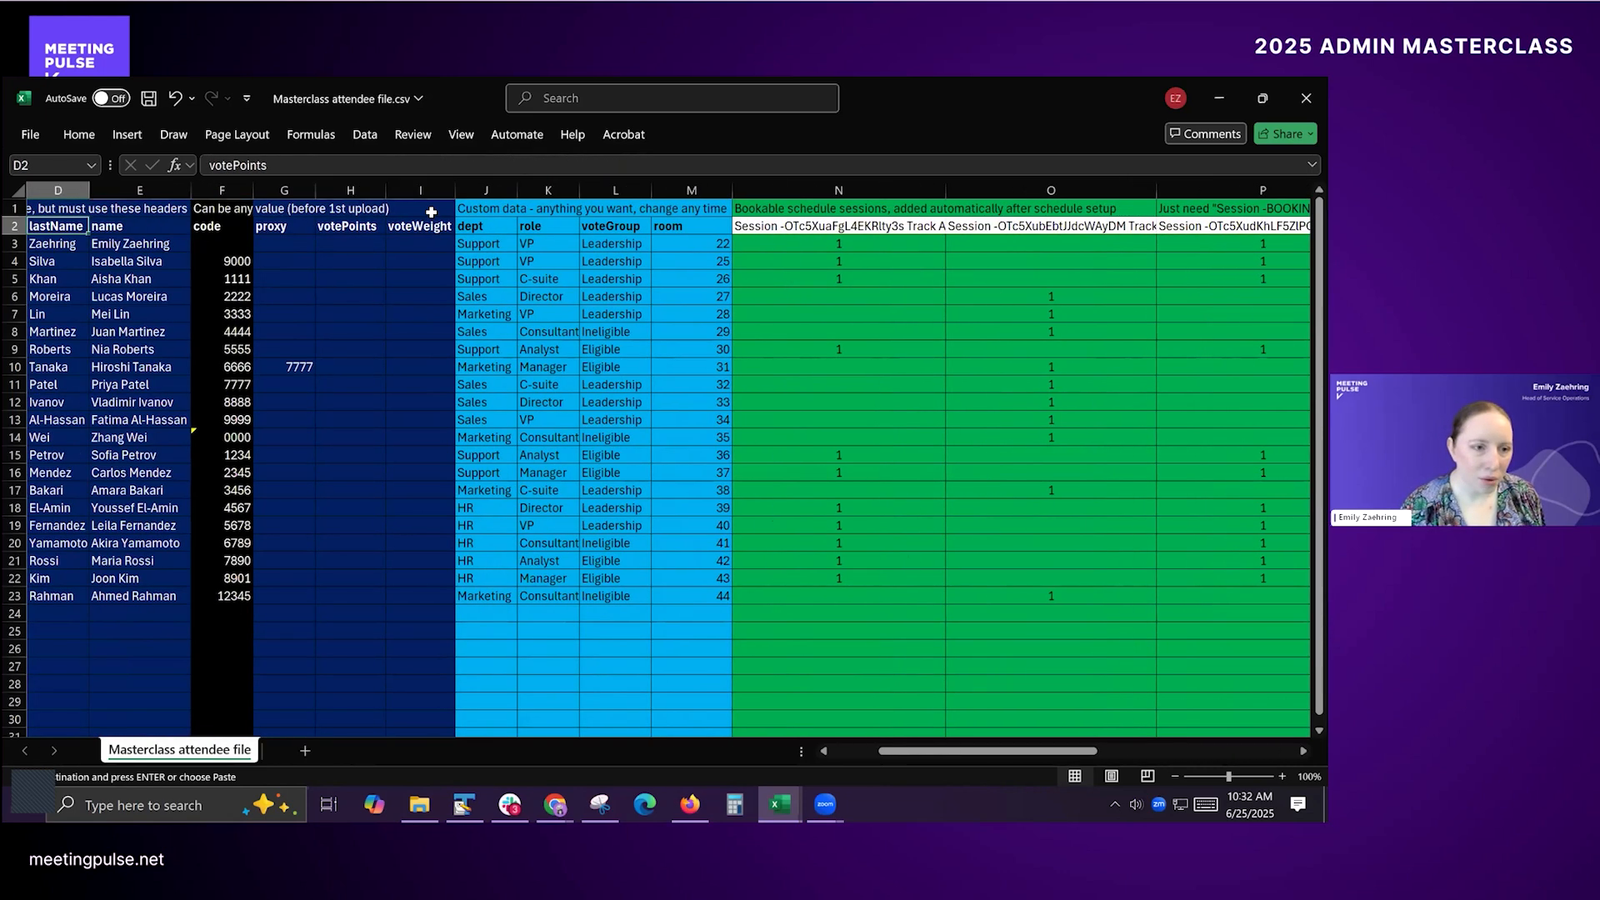
key("ctrl+s")
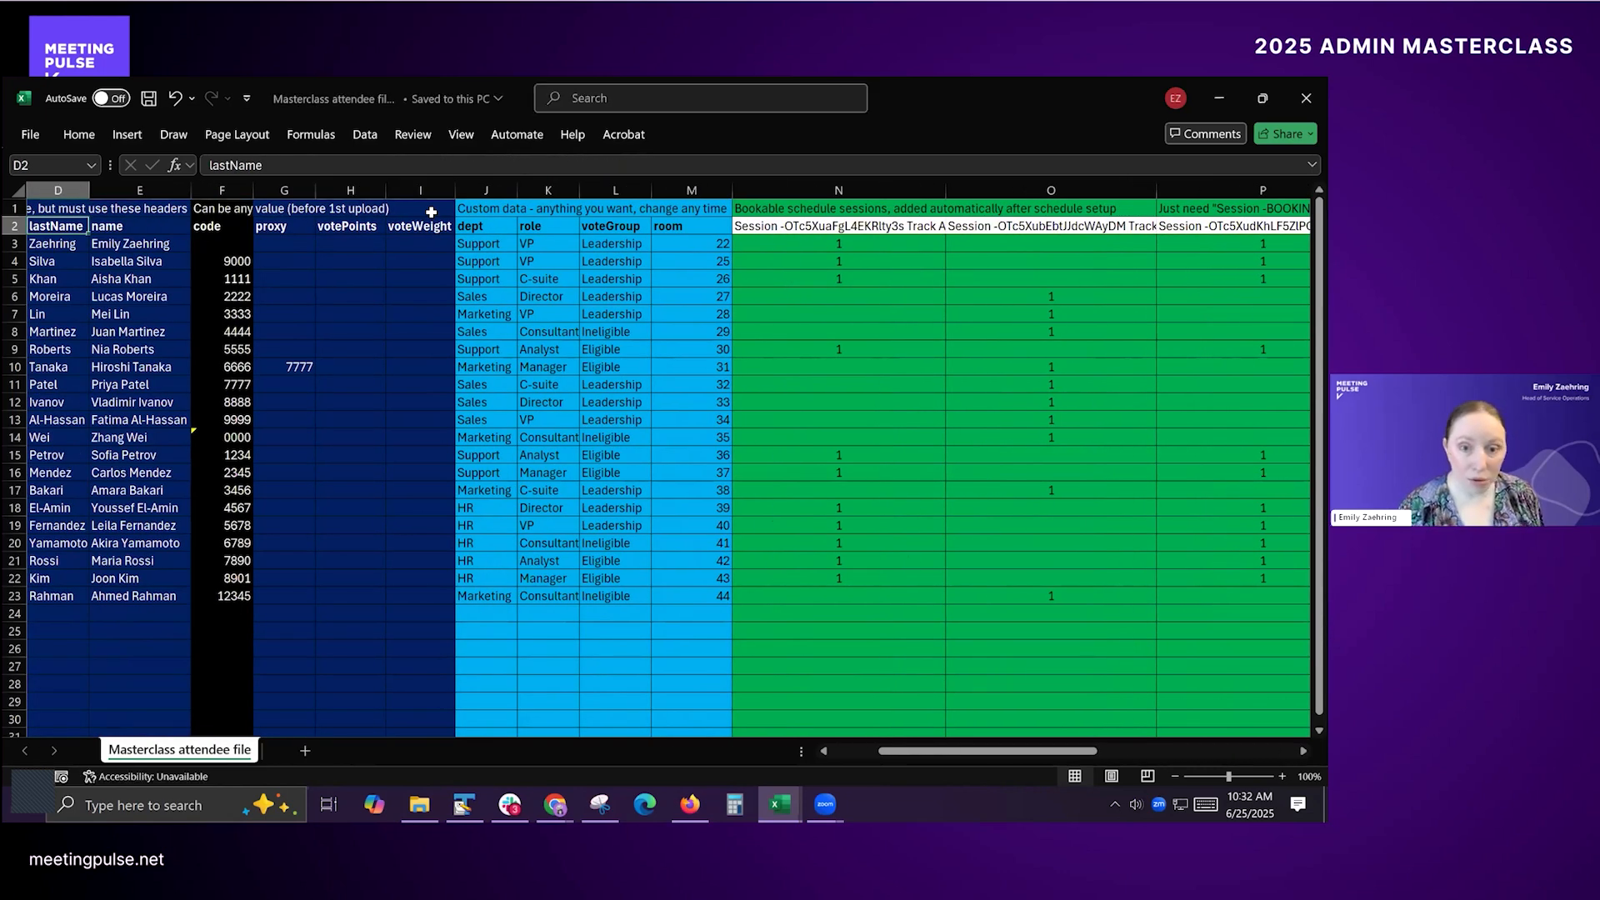
Step: Switch to the admin window and try to upload "Masterclass attendee file.csv" as the attendee CSV
key("alt+Tab")
key("alt+Tab")
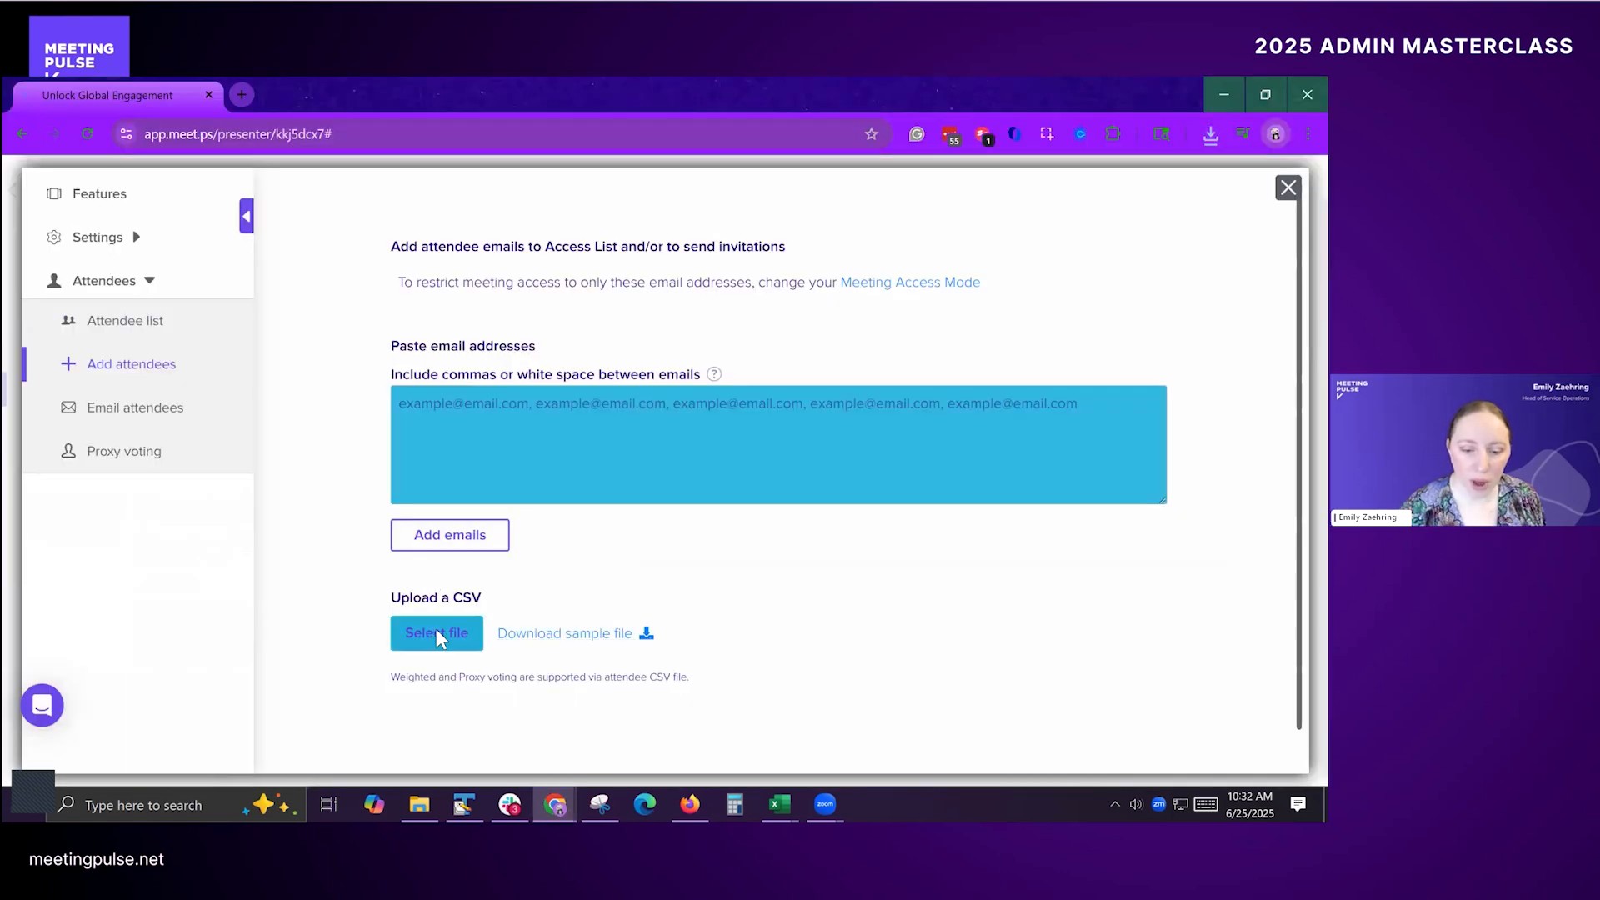
left_click(439, 635)
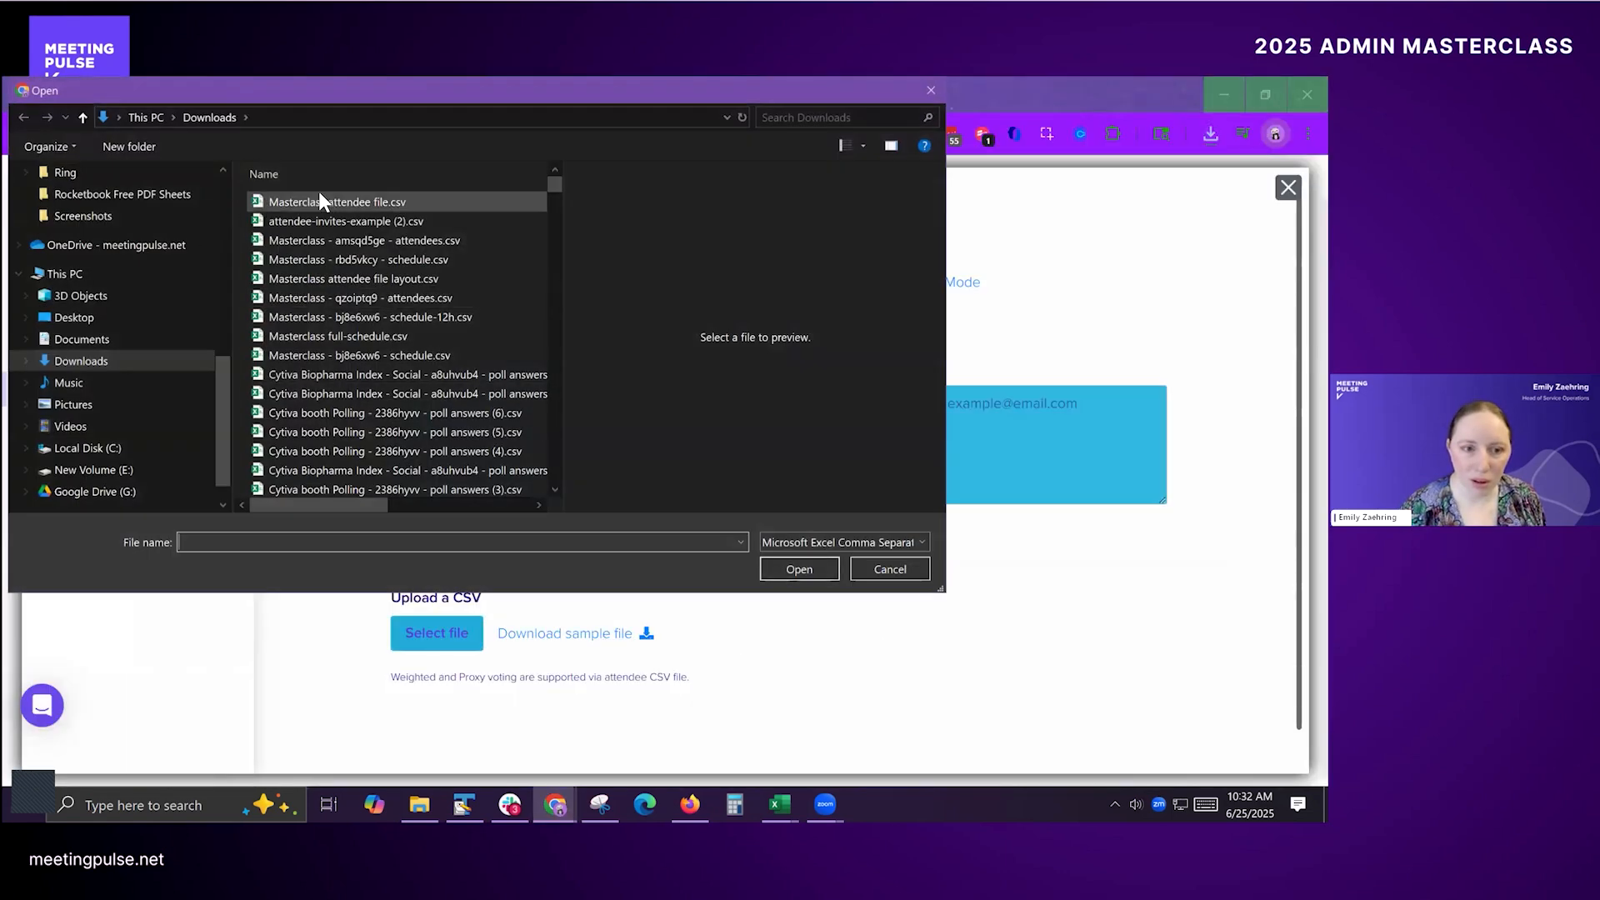
left_click(317, 201)
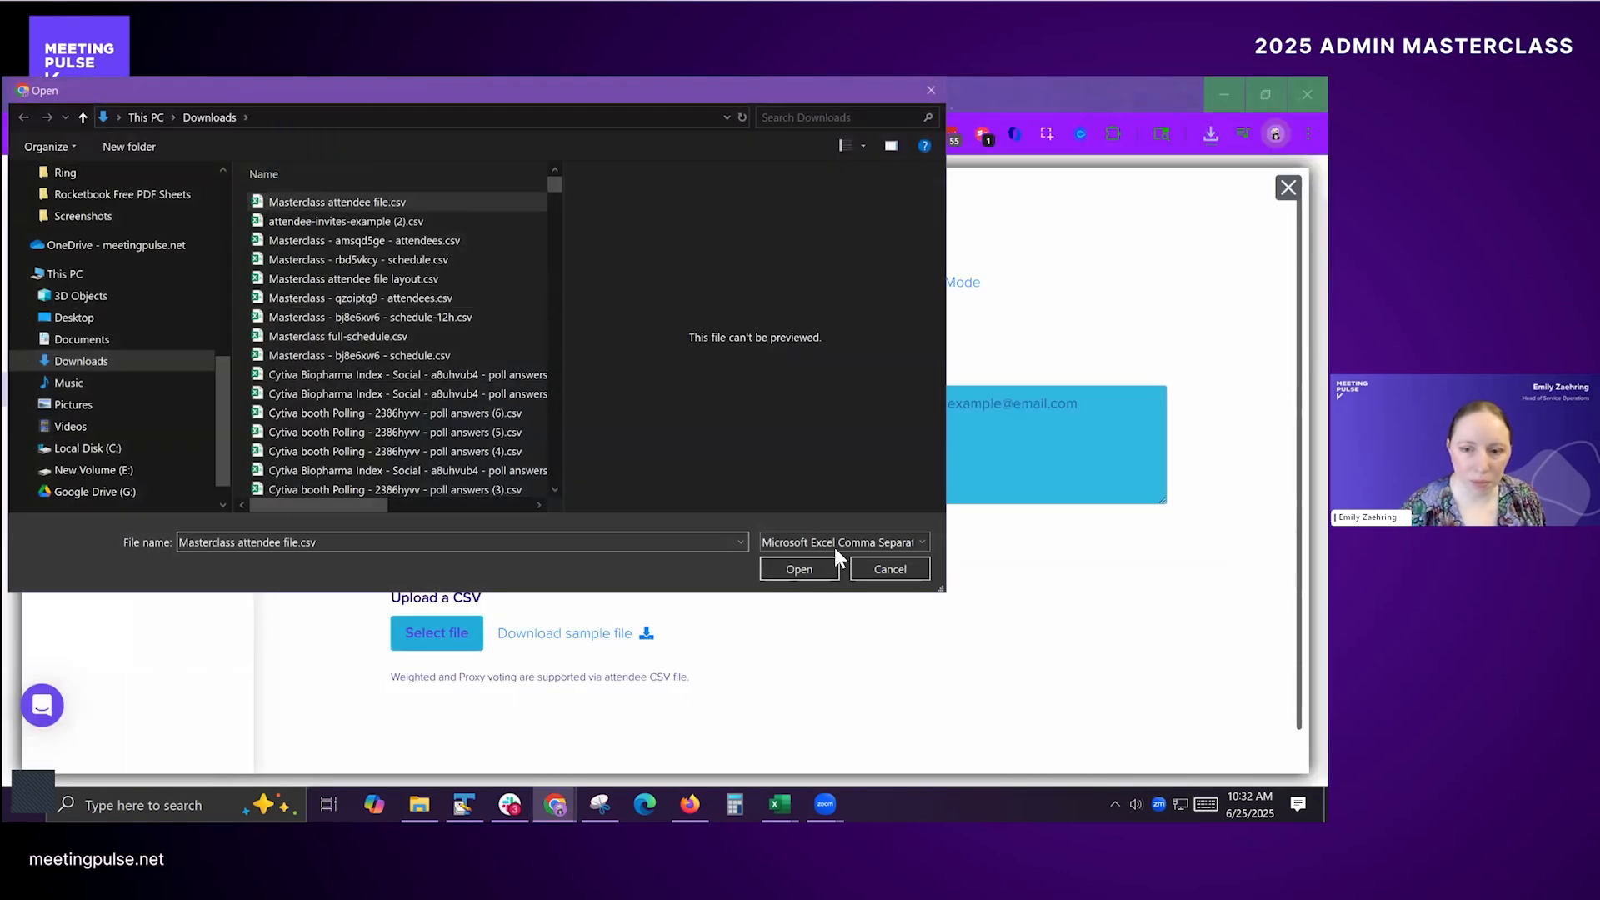
left_click(797, 569)
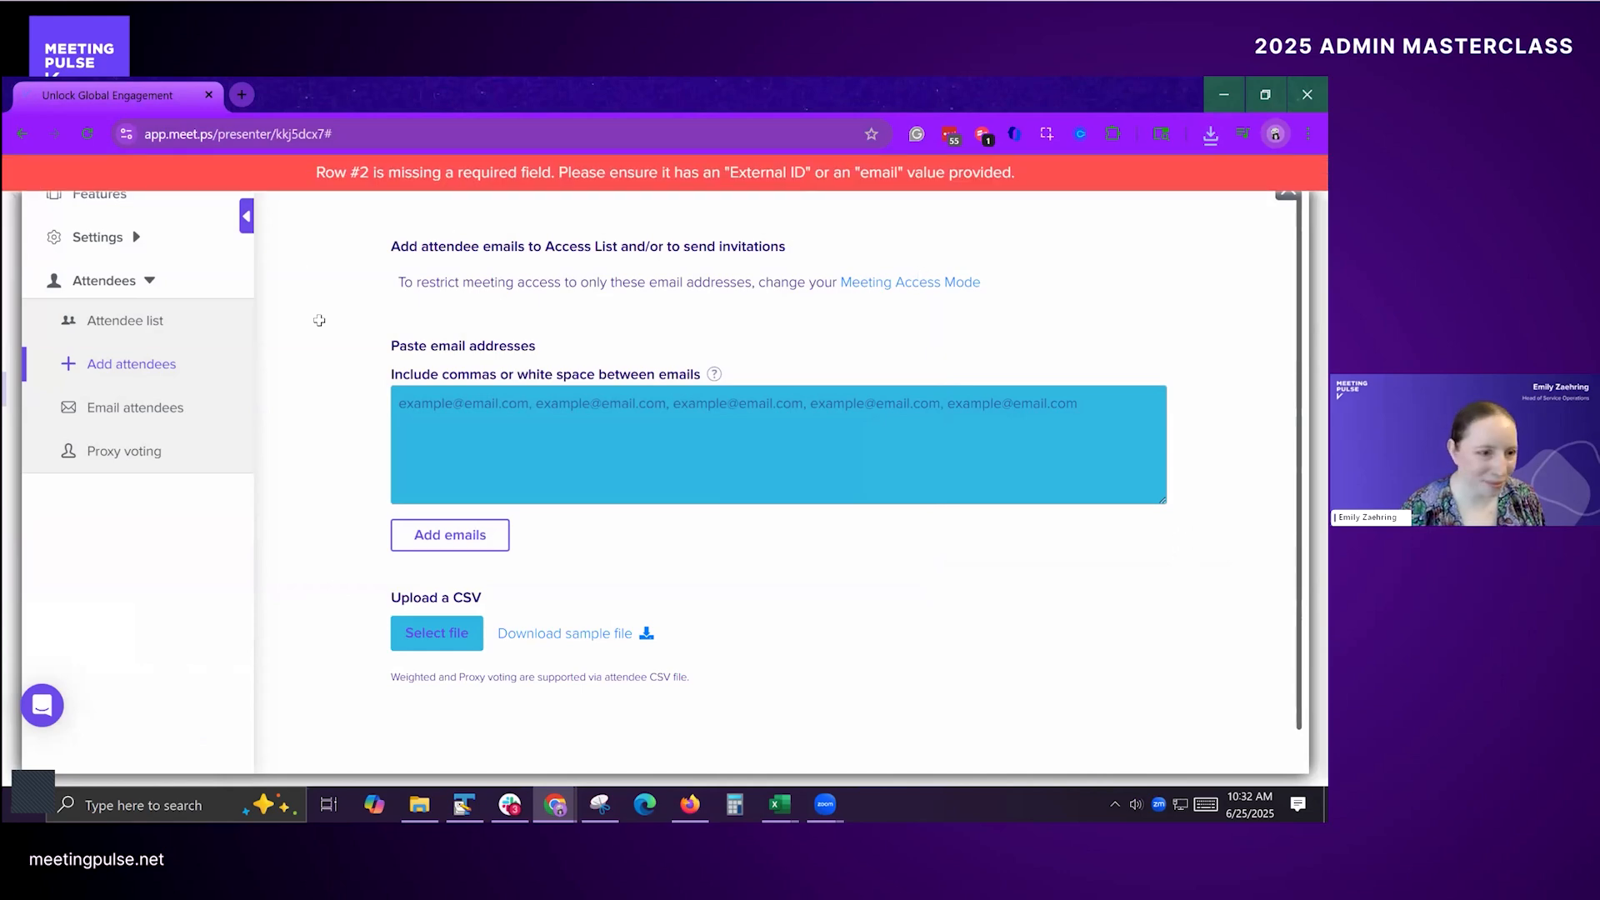
Step: Return to the Masterclass attendee file in Excel, delete the explanatory row 1 above the column headers, and save the file
key("alt+Tab")
left_click(146, 239)
left_click(14, 204)
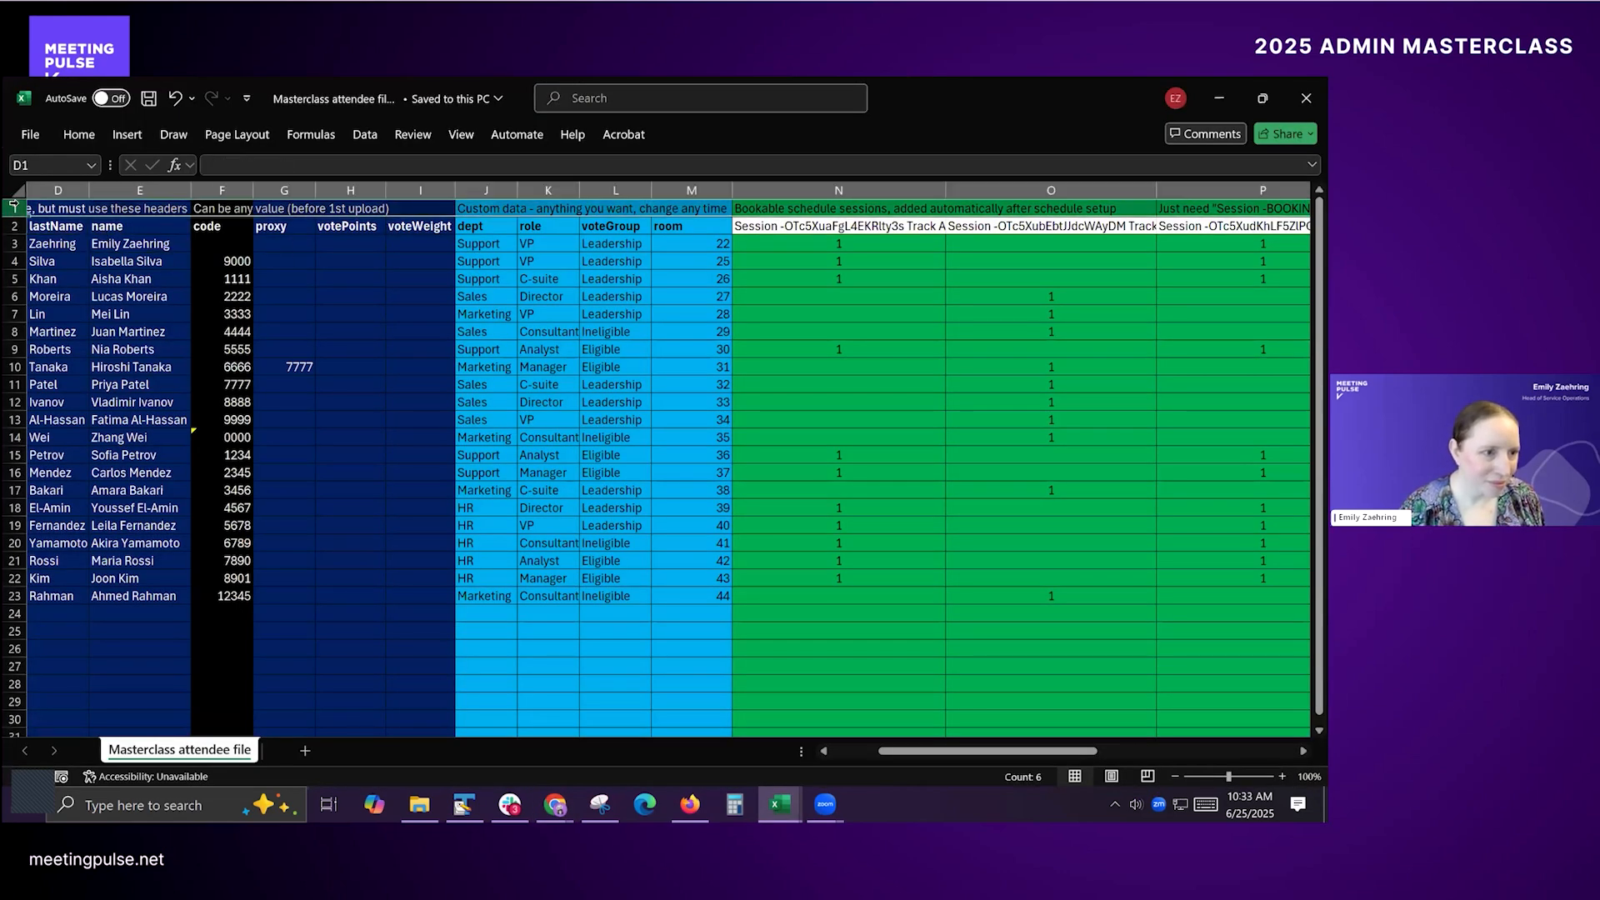
right_click(14, 204)
left_click(68, 419)
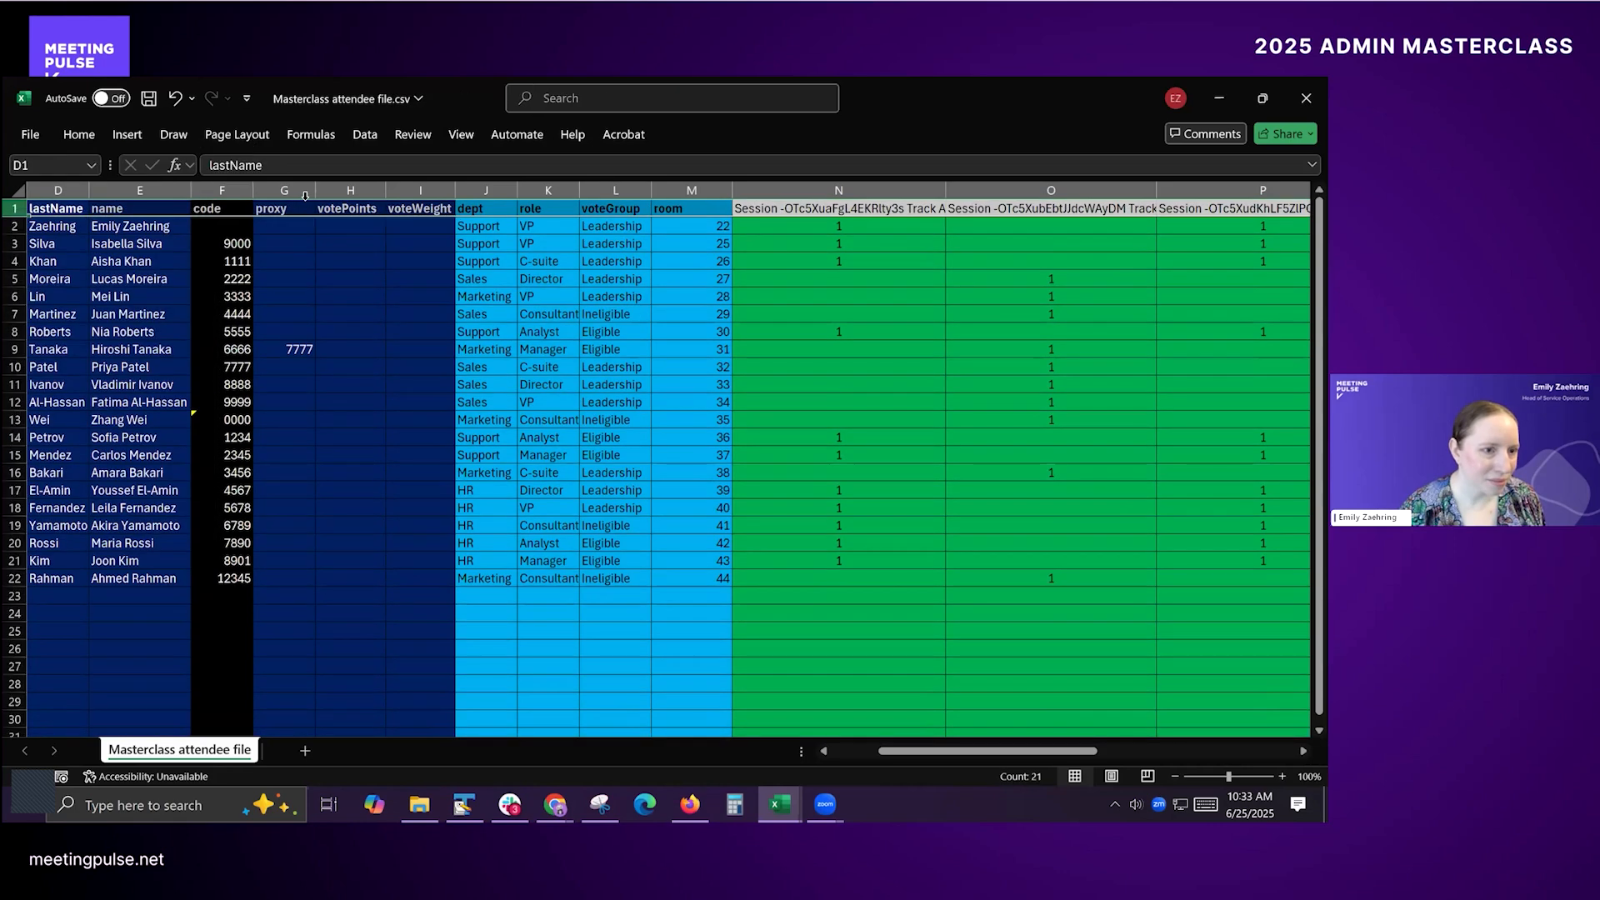
left_click(132, 225)
key("ctrl+s")
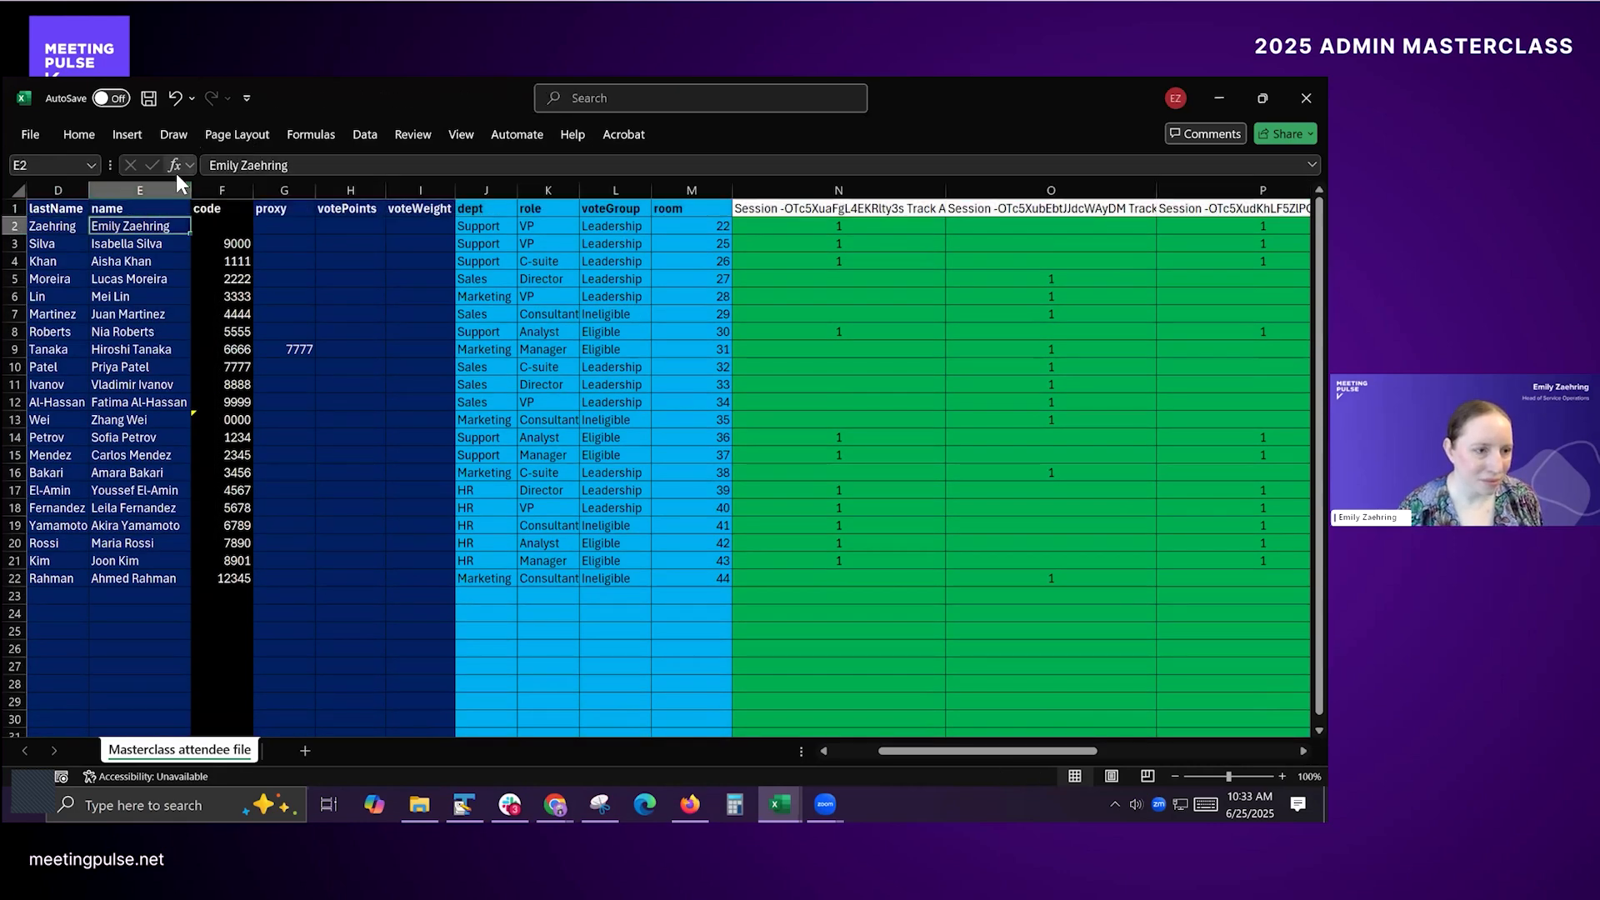
Step: Switch back to the admin window and try to upload the corrected "Masterclass attendee file.csv"
key("alt+Tab")
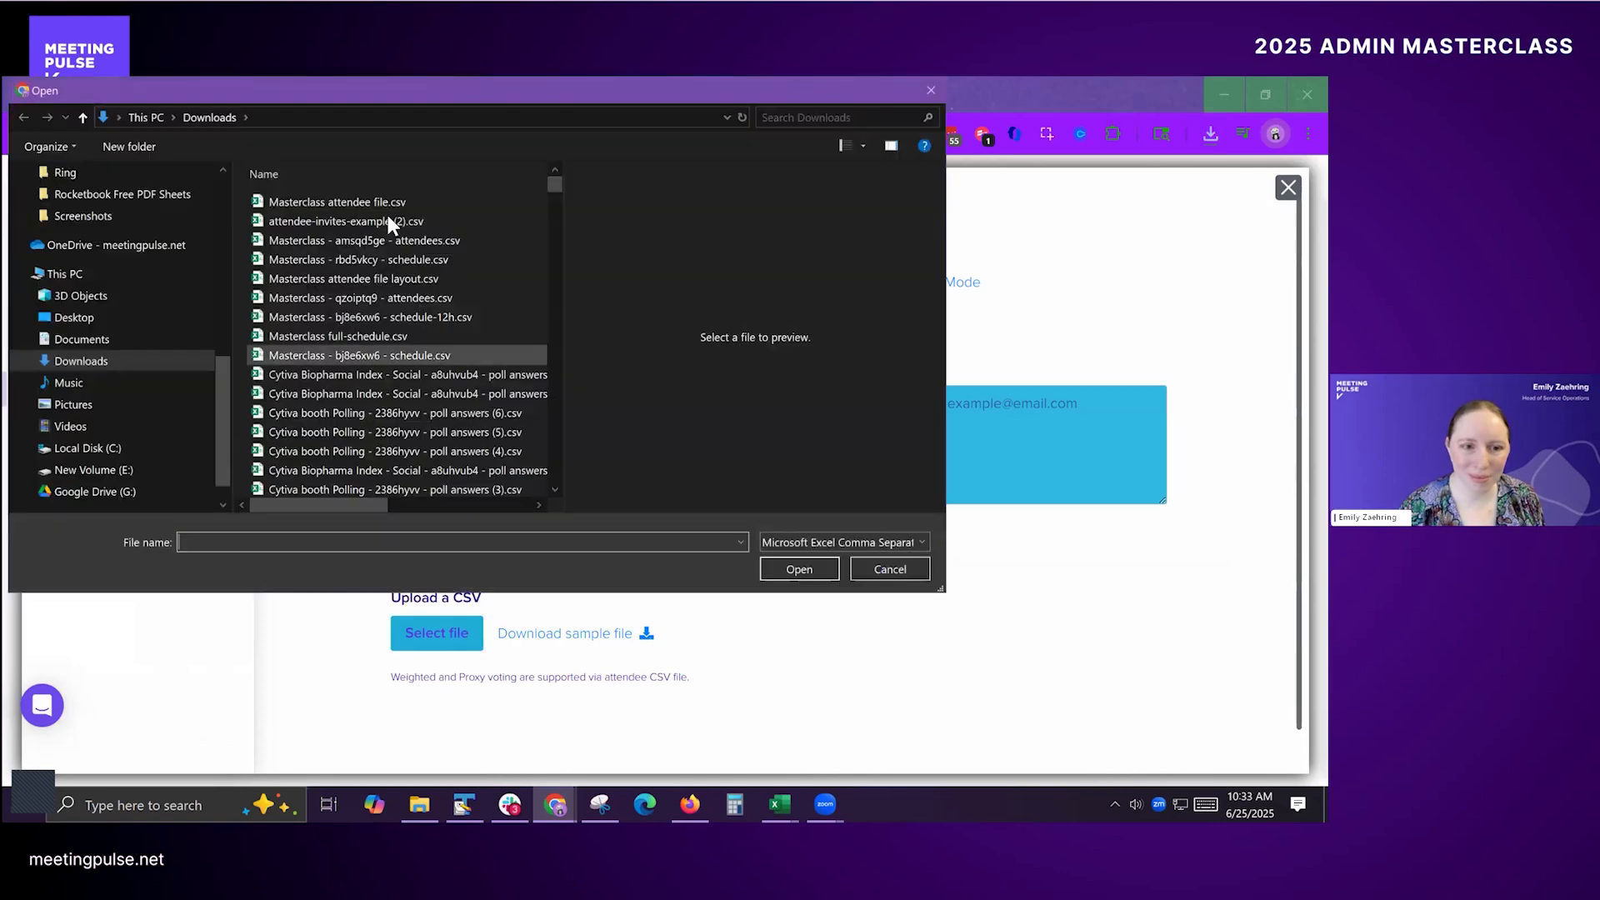
left_click(423, 207)
left_click(813, 568)
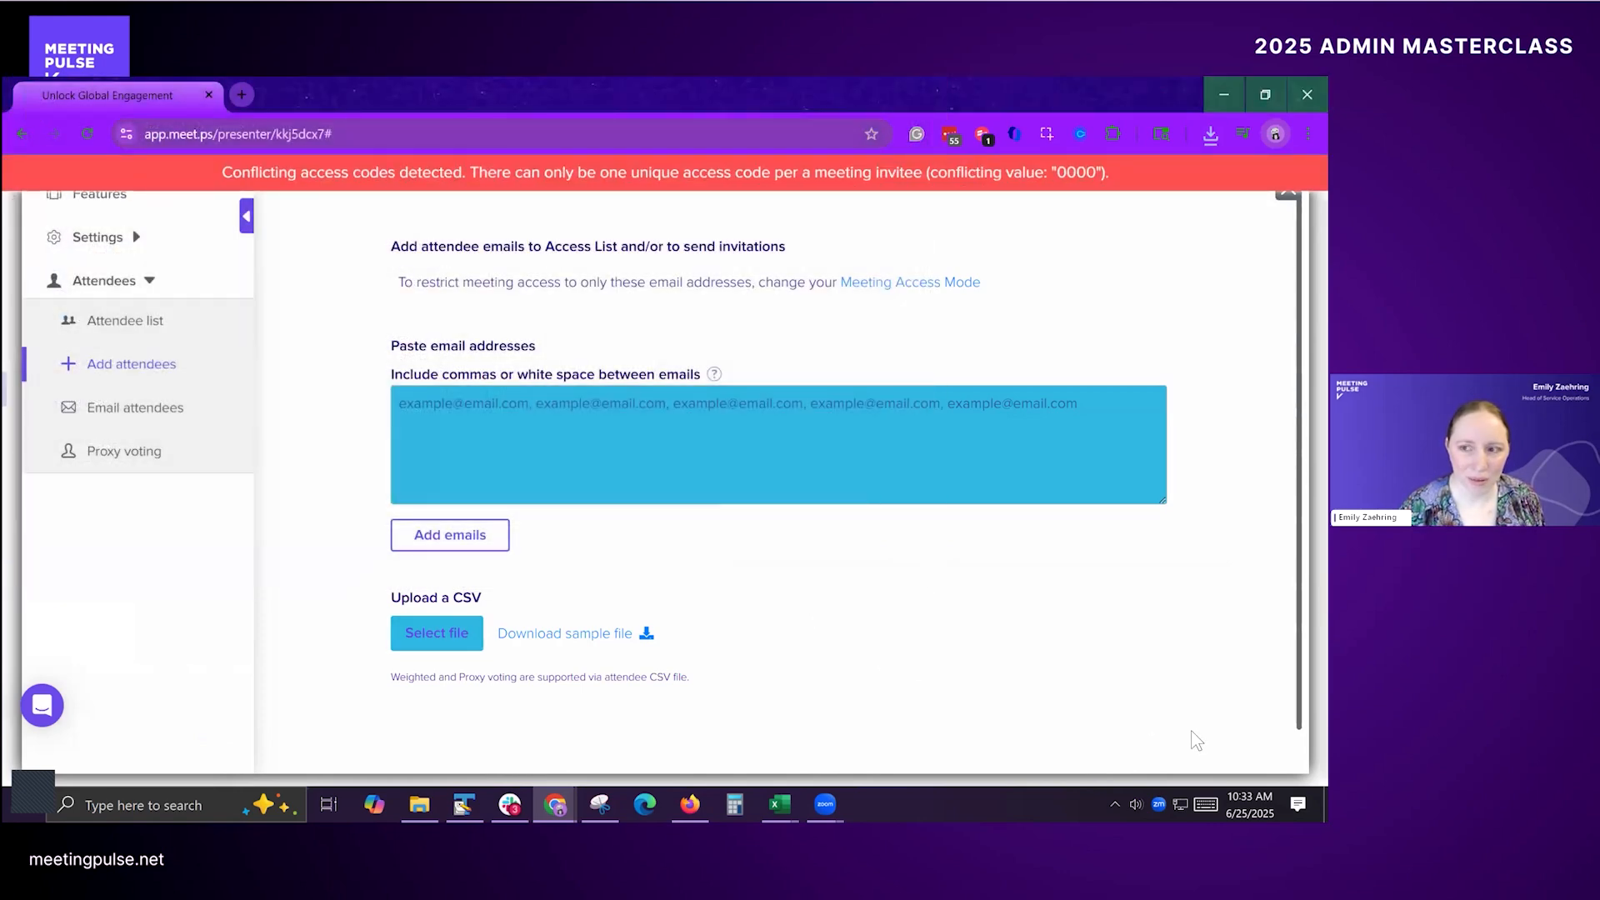
Step: Open the attendee list and delete the previously imported attendees who have not joined
left_click(125, 320)
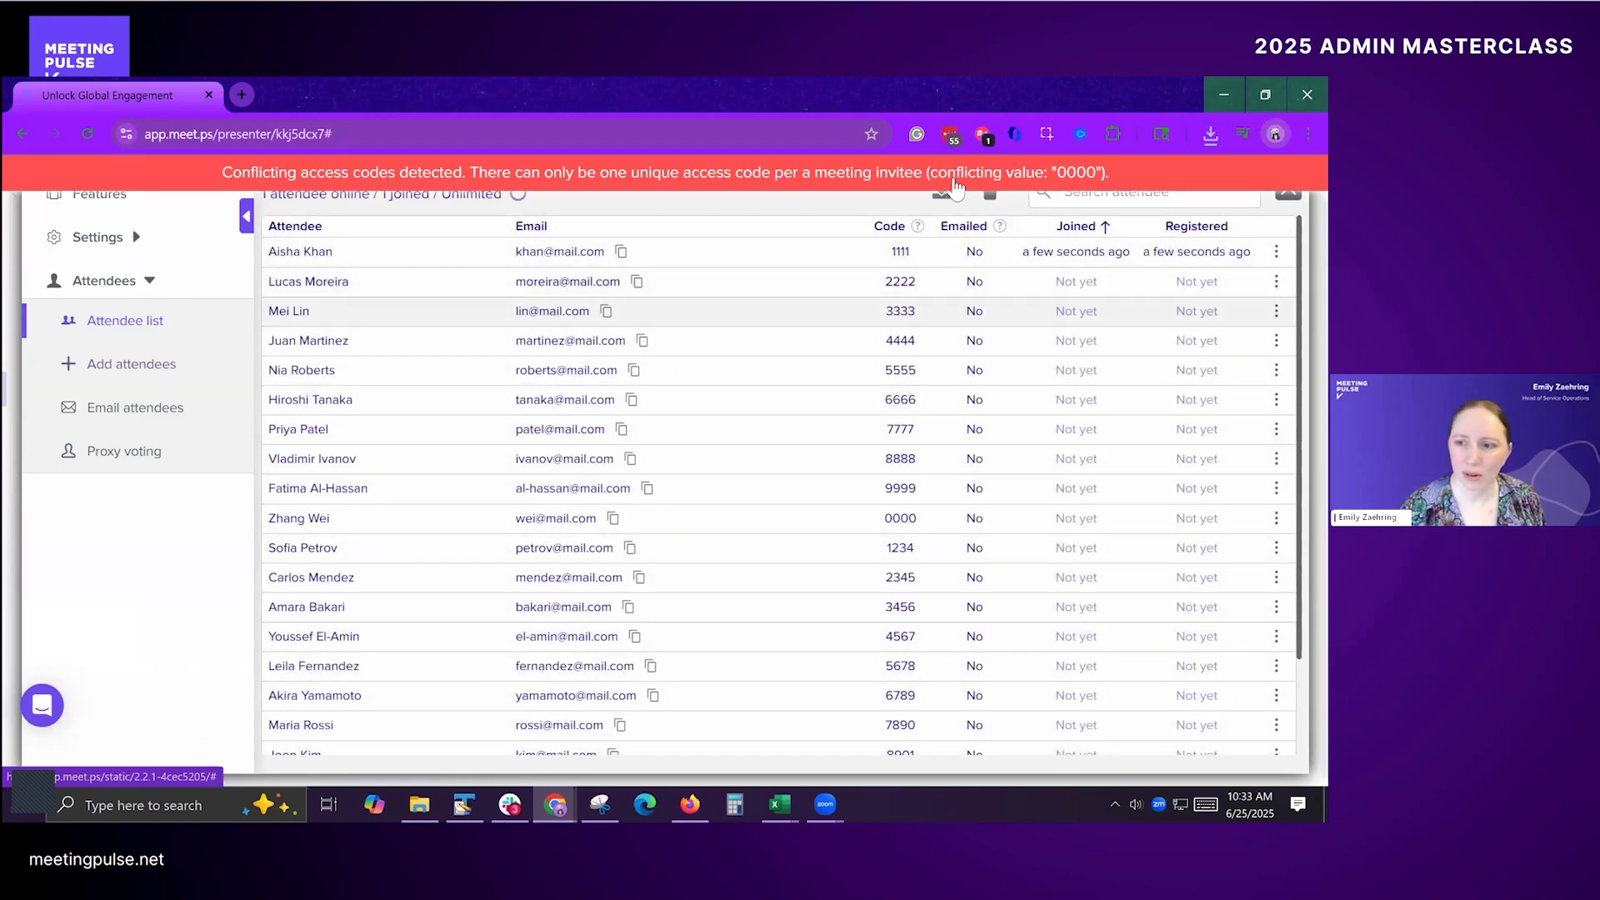
right_click(996, 193)
left_click(862, 200)
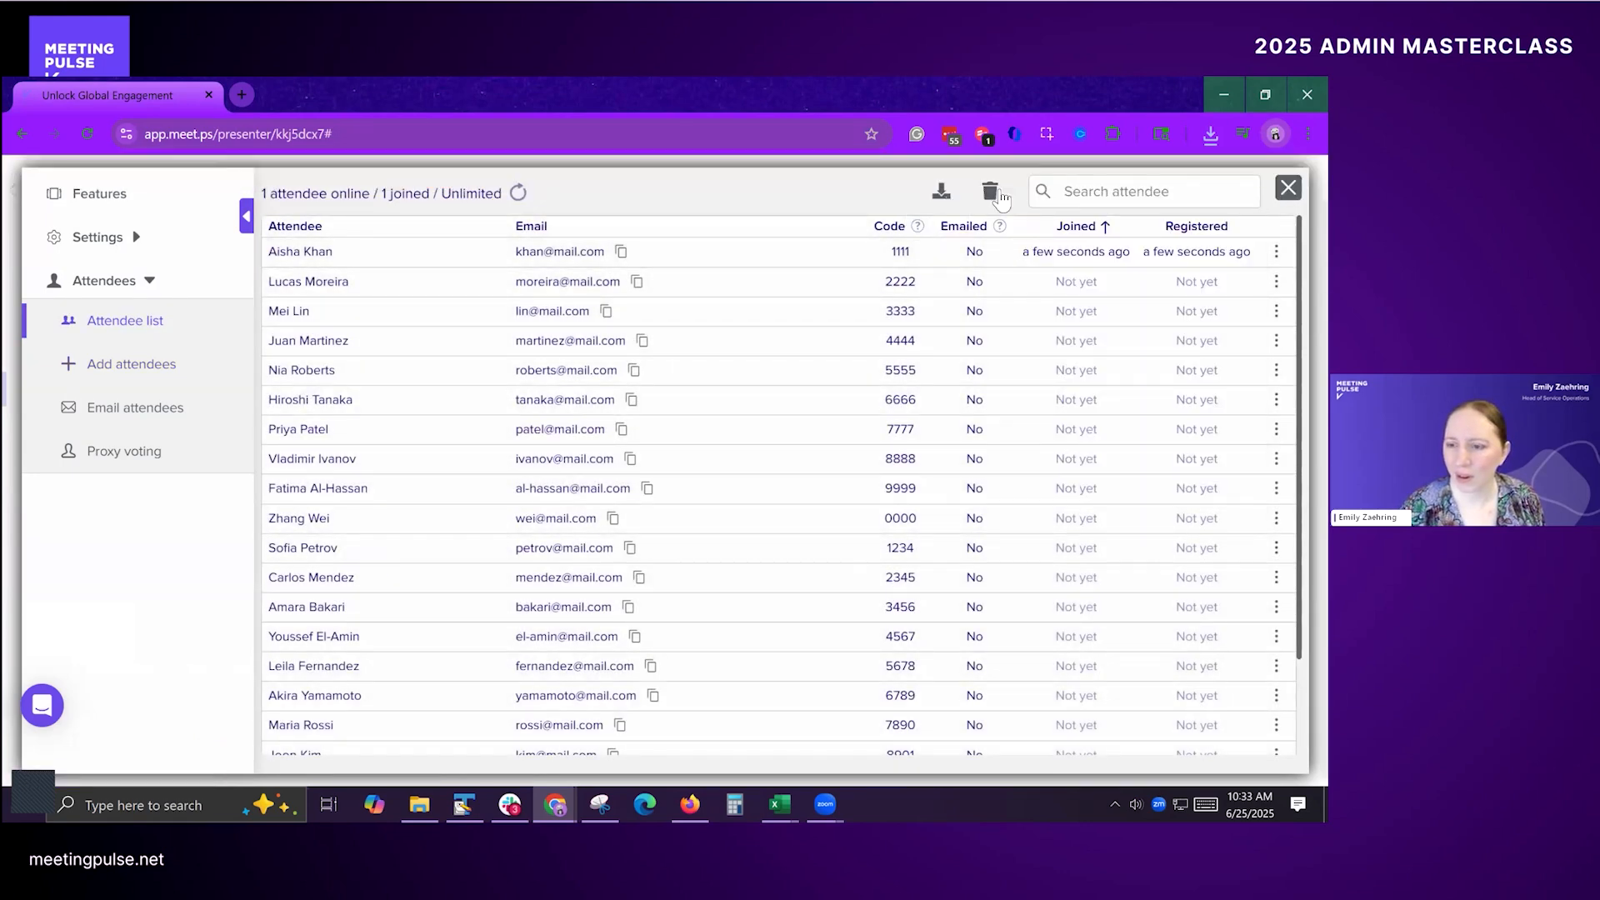
left_click(997, 193)
left_click(744, 501)
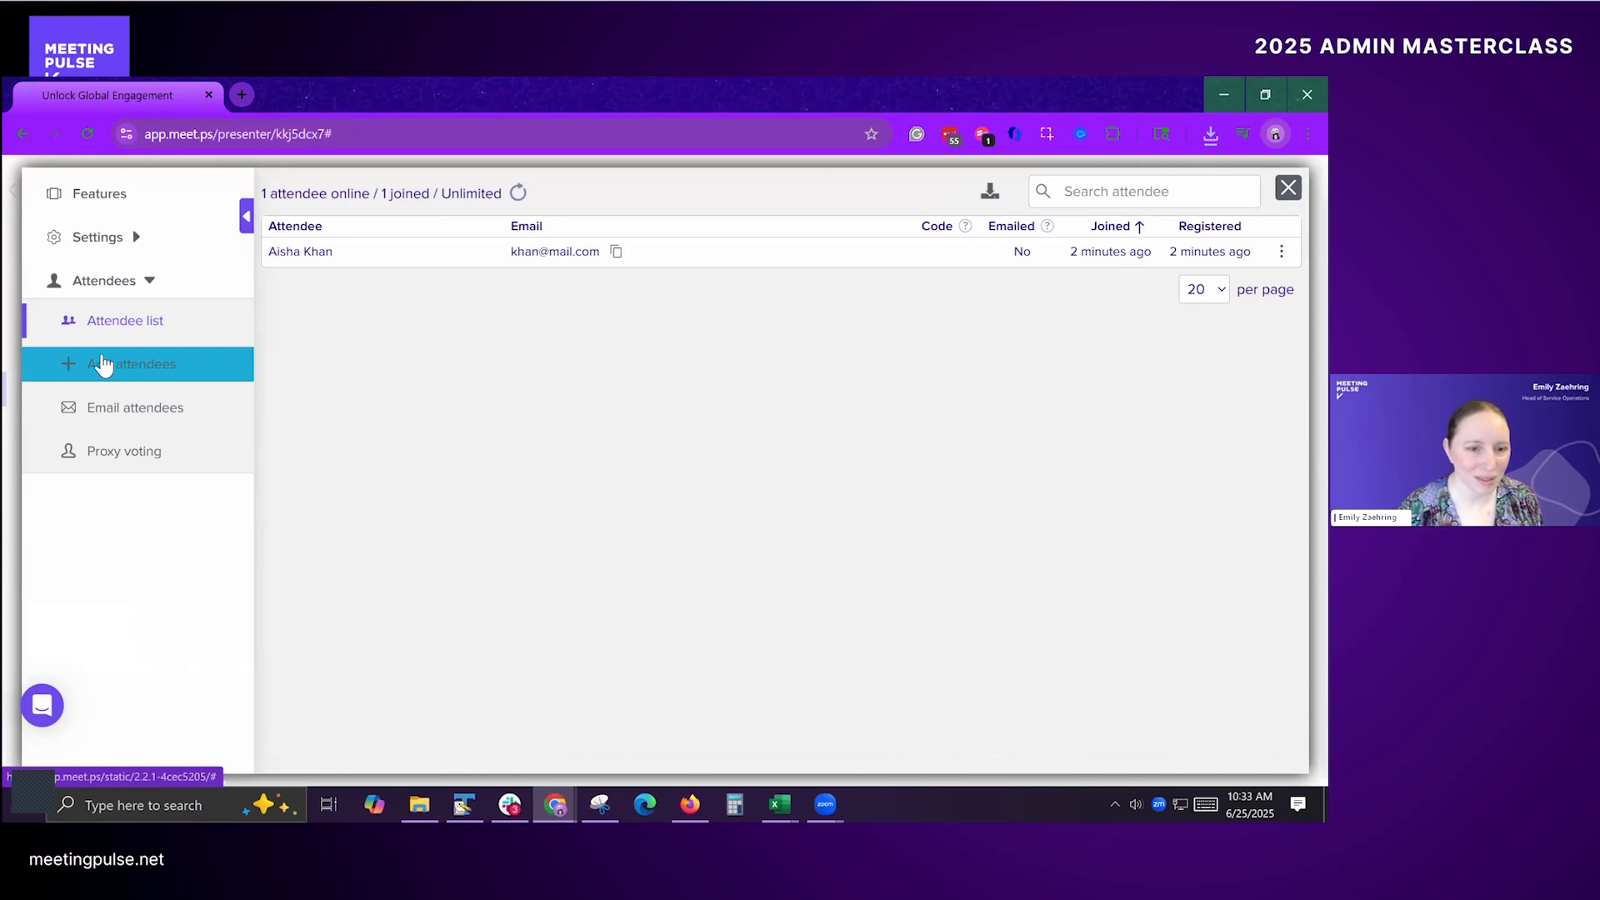
Step: Upload "Masterclass attendee file.csv" under Add attendees, and open the attendee list to check the imported records
left_click(103, 364)
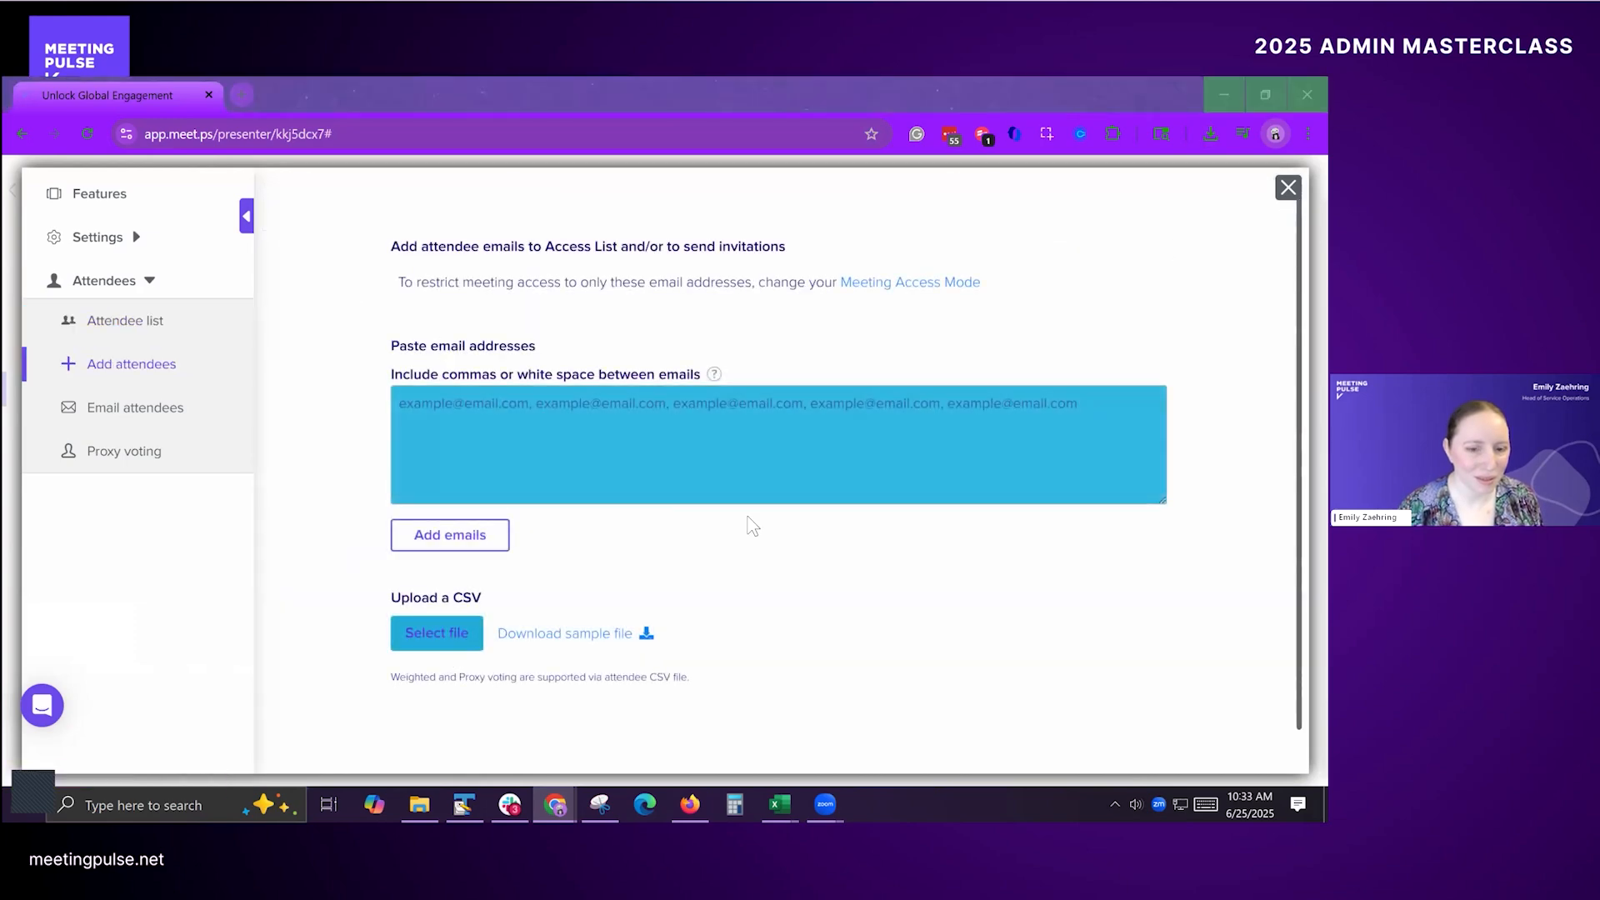
left_click(437, 632)
left_click(337, 202)
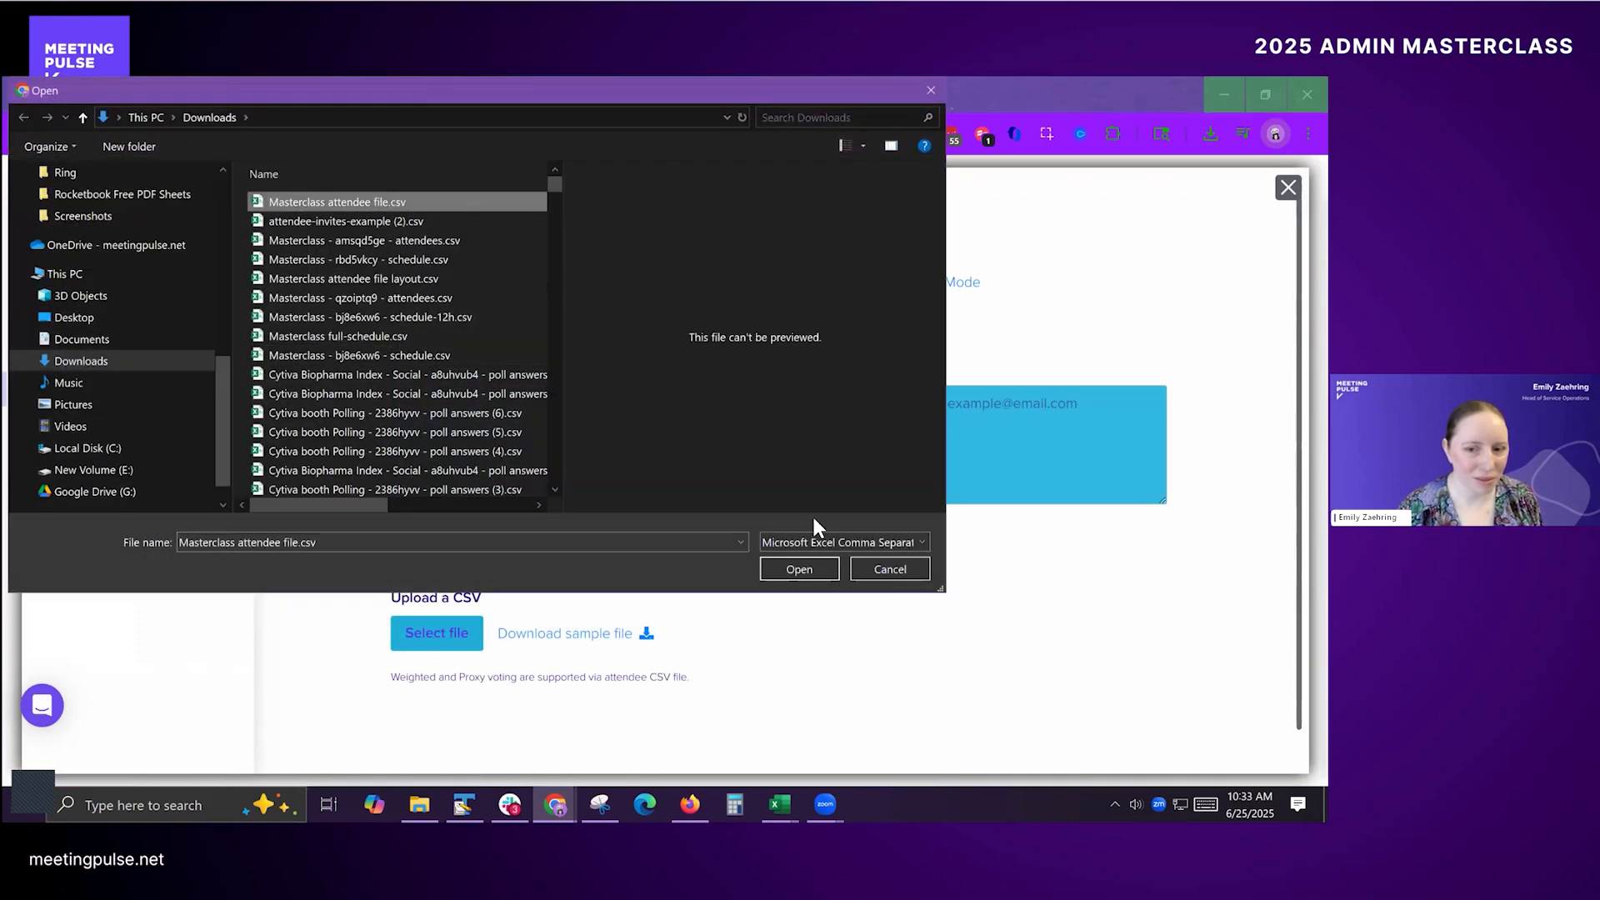
left_click(800, 569)
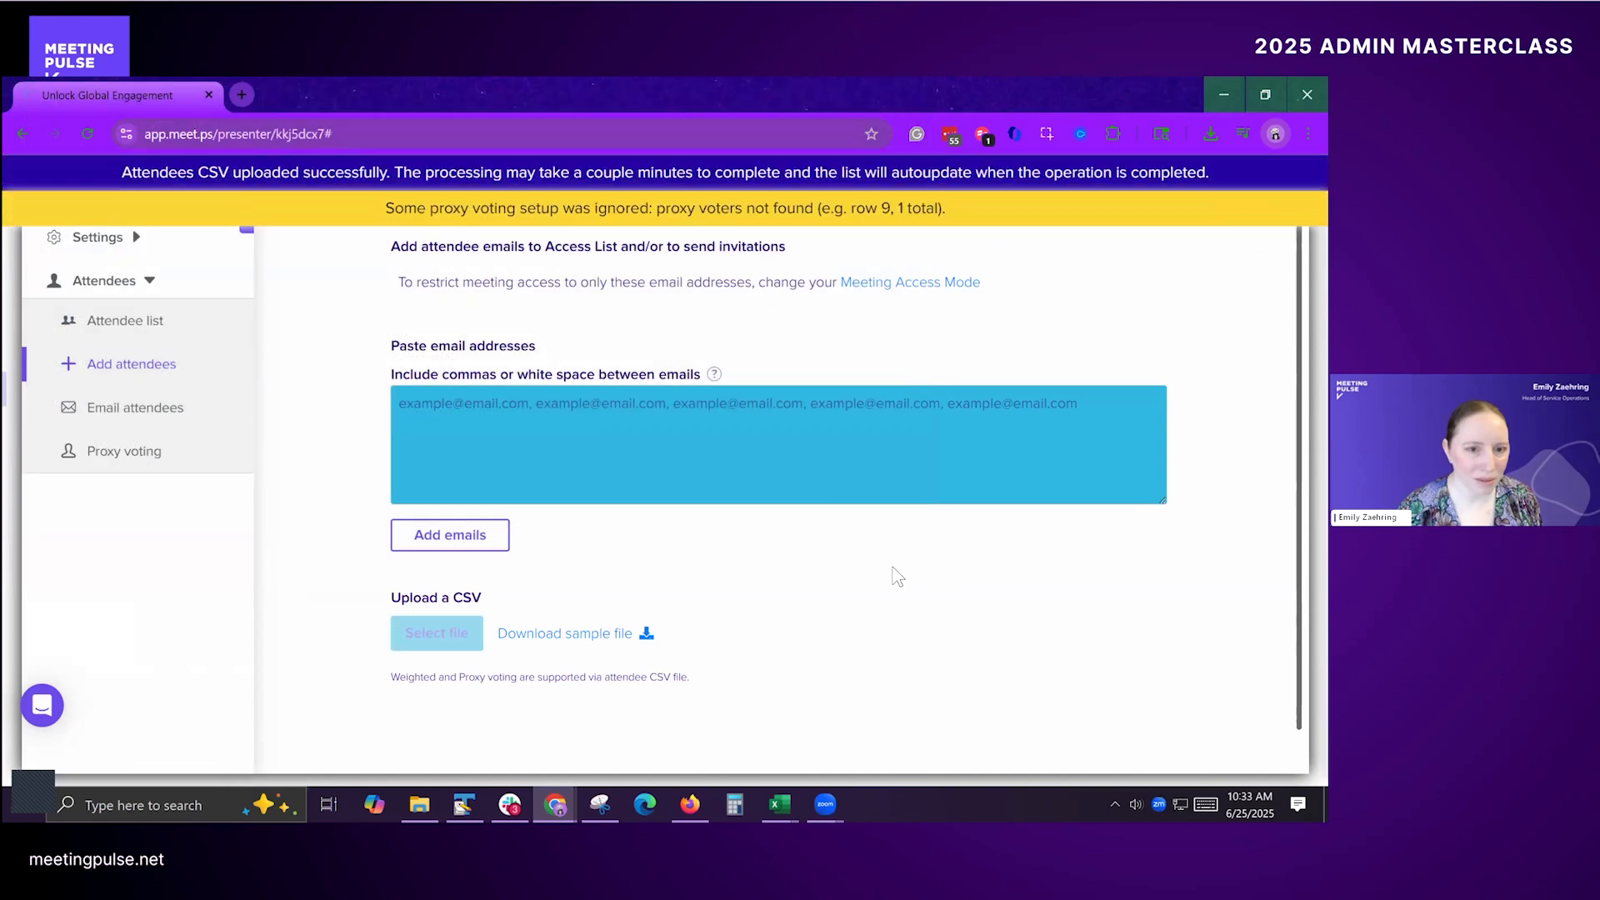
left_click(193, 321)
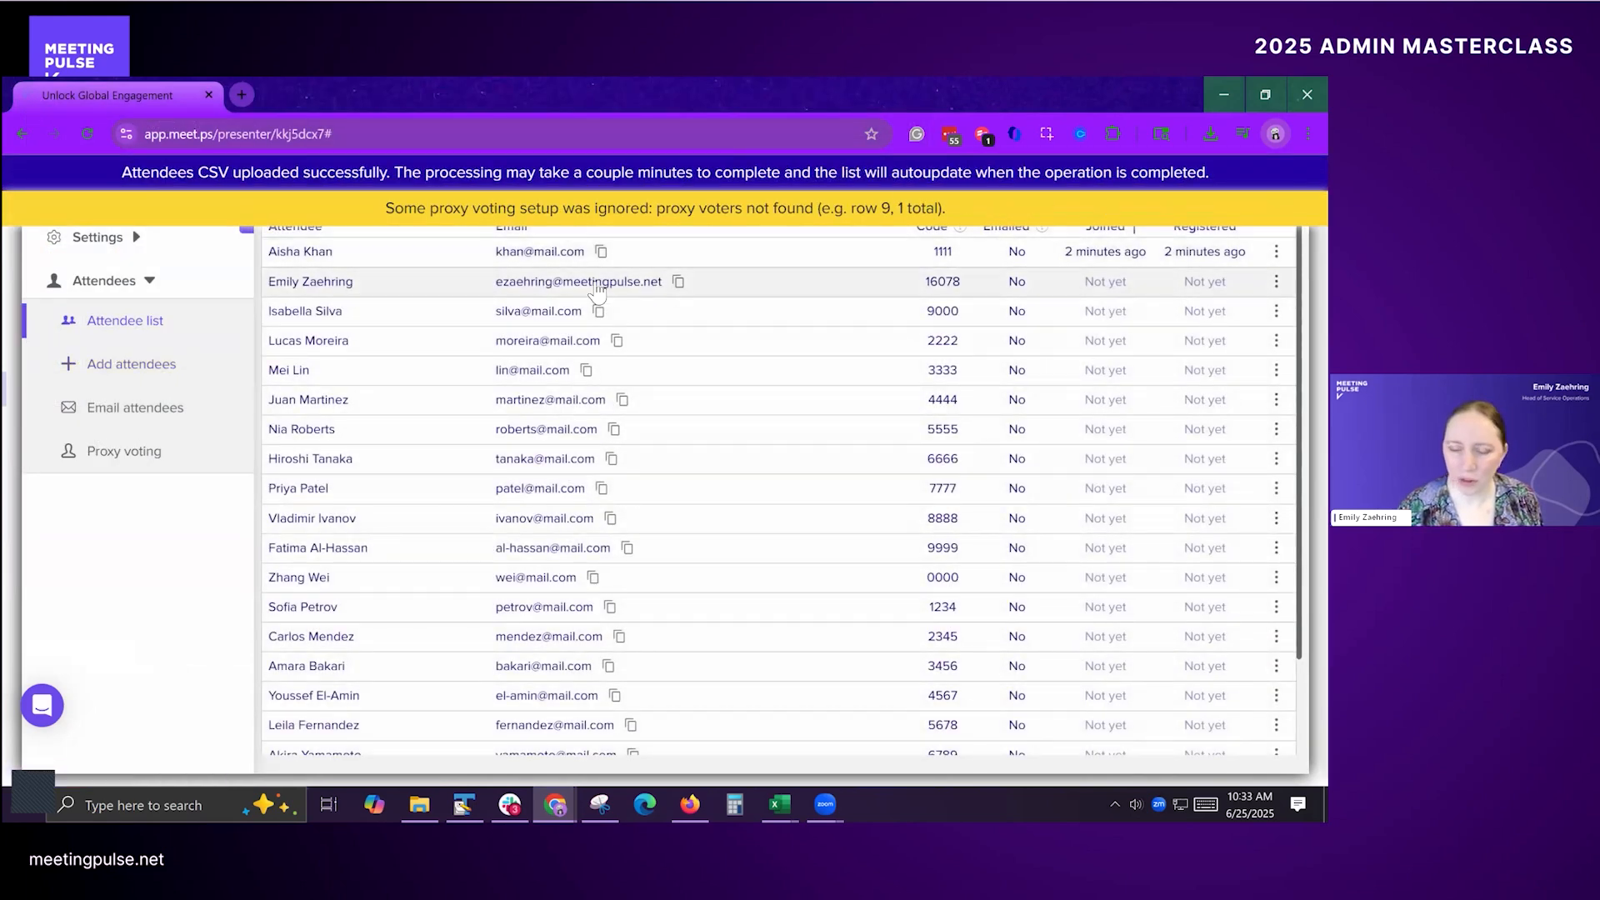
Step: Switch to the attendee window and review the June 25th personal schedule for the sessions booked through the upload
key("alt+Tab")
key("alt+Tab")
key("alt+Tab")
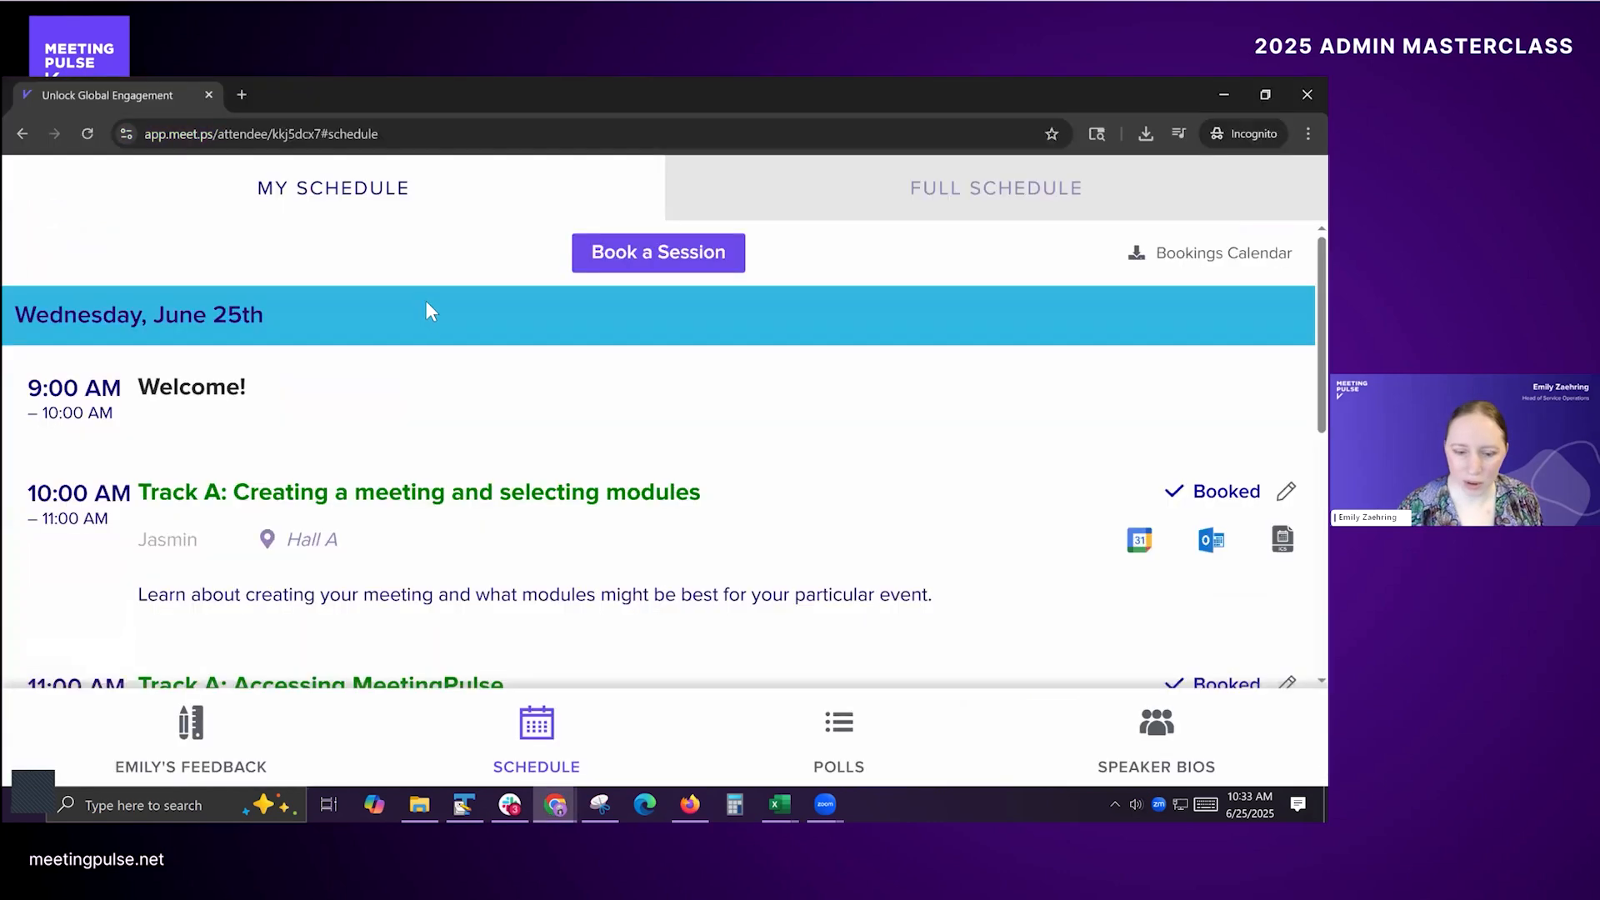
scroll(420, 333, "down", 10)
scroll(421, 366, "up", 4)
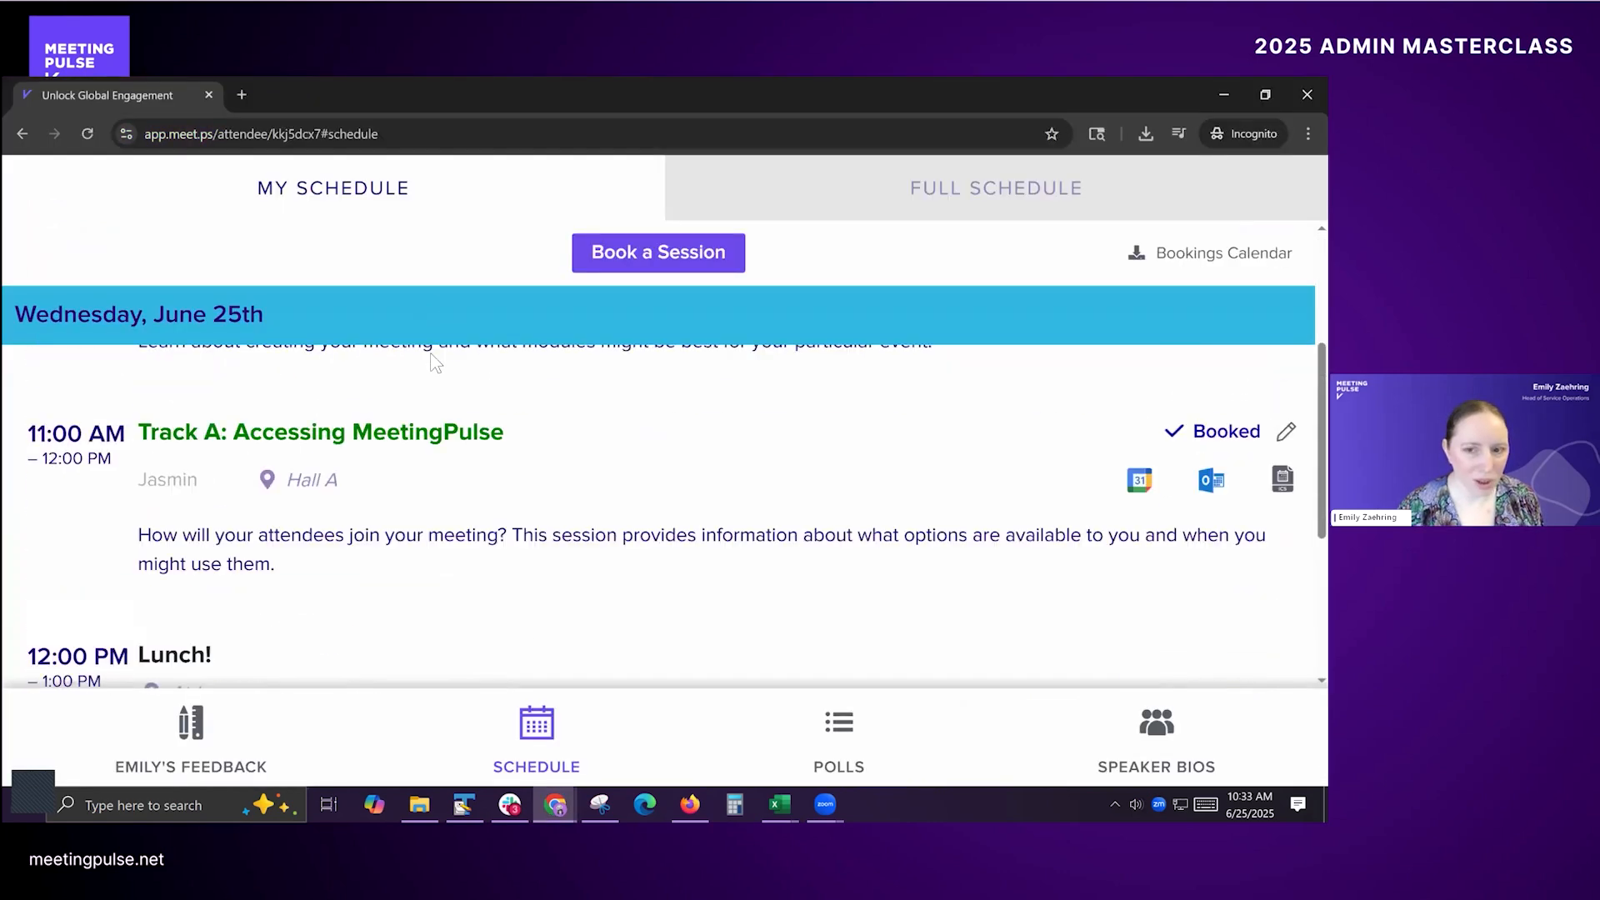
scroll(386, 551, "down", 4)
scroll(375, 525, "up", 8)
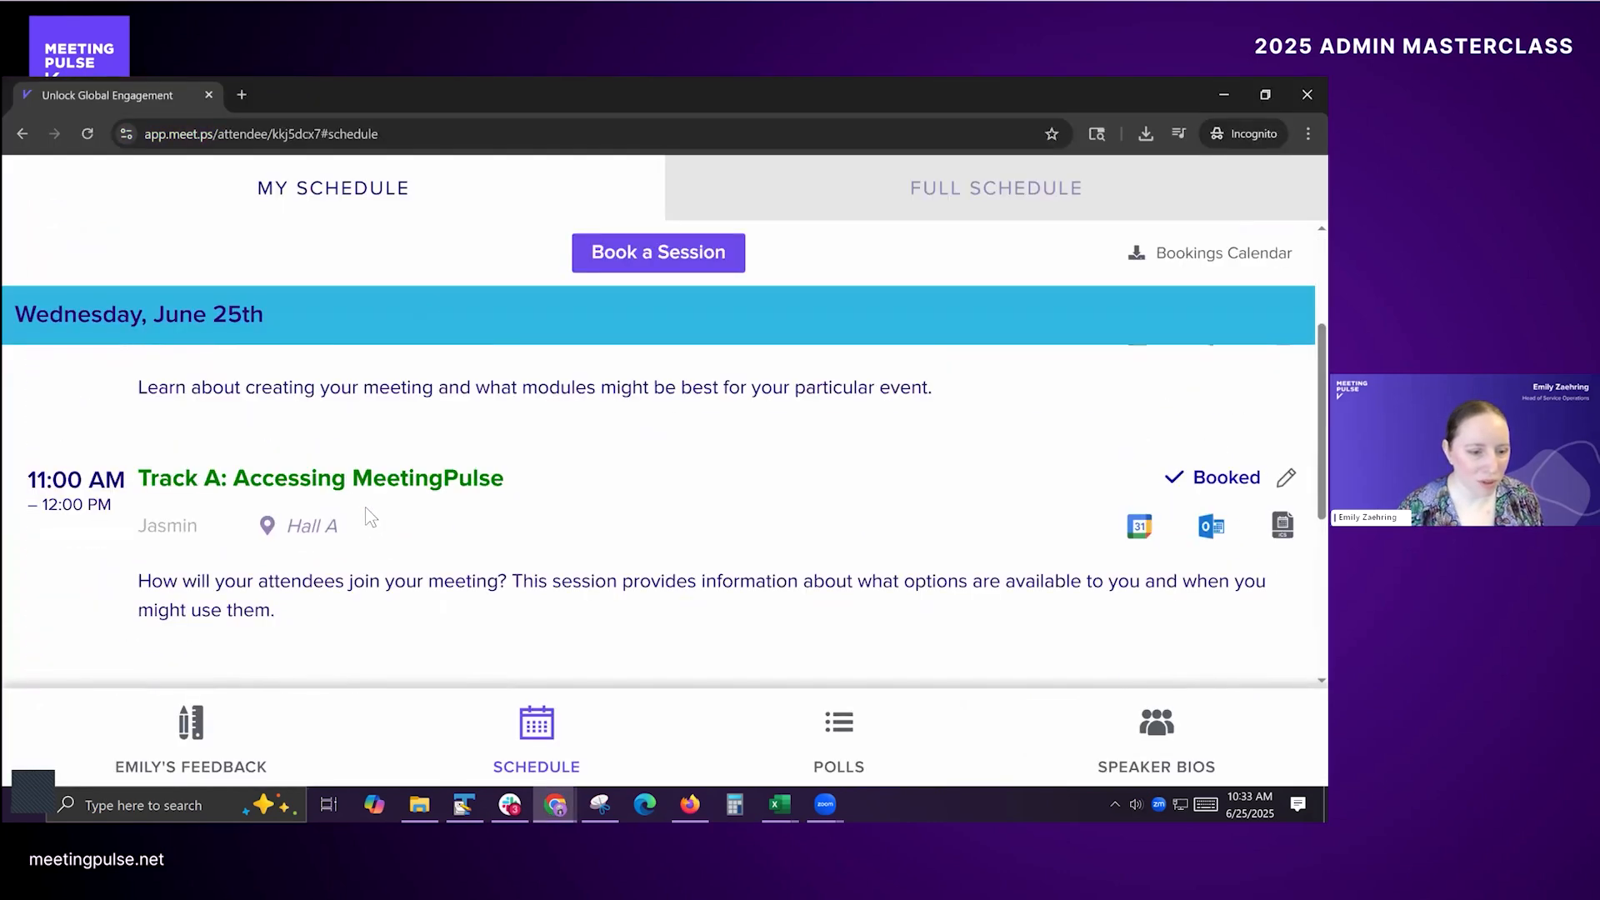
scroll(366, 491, "down", 6)
scroll(358, 479, "down", 3)
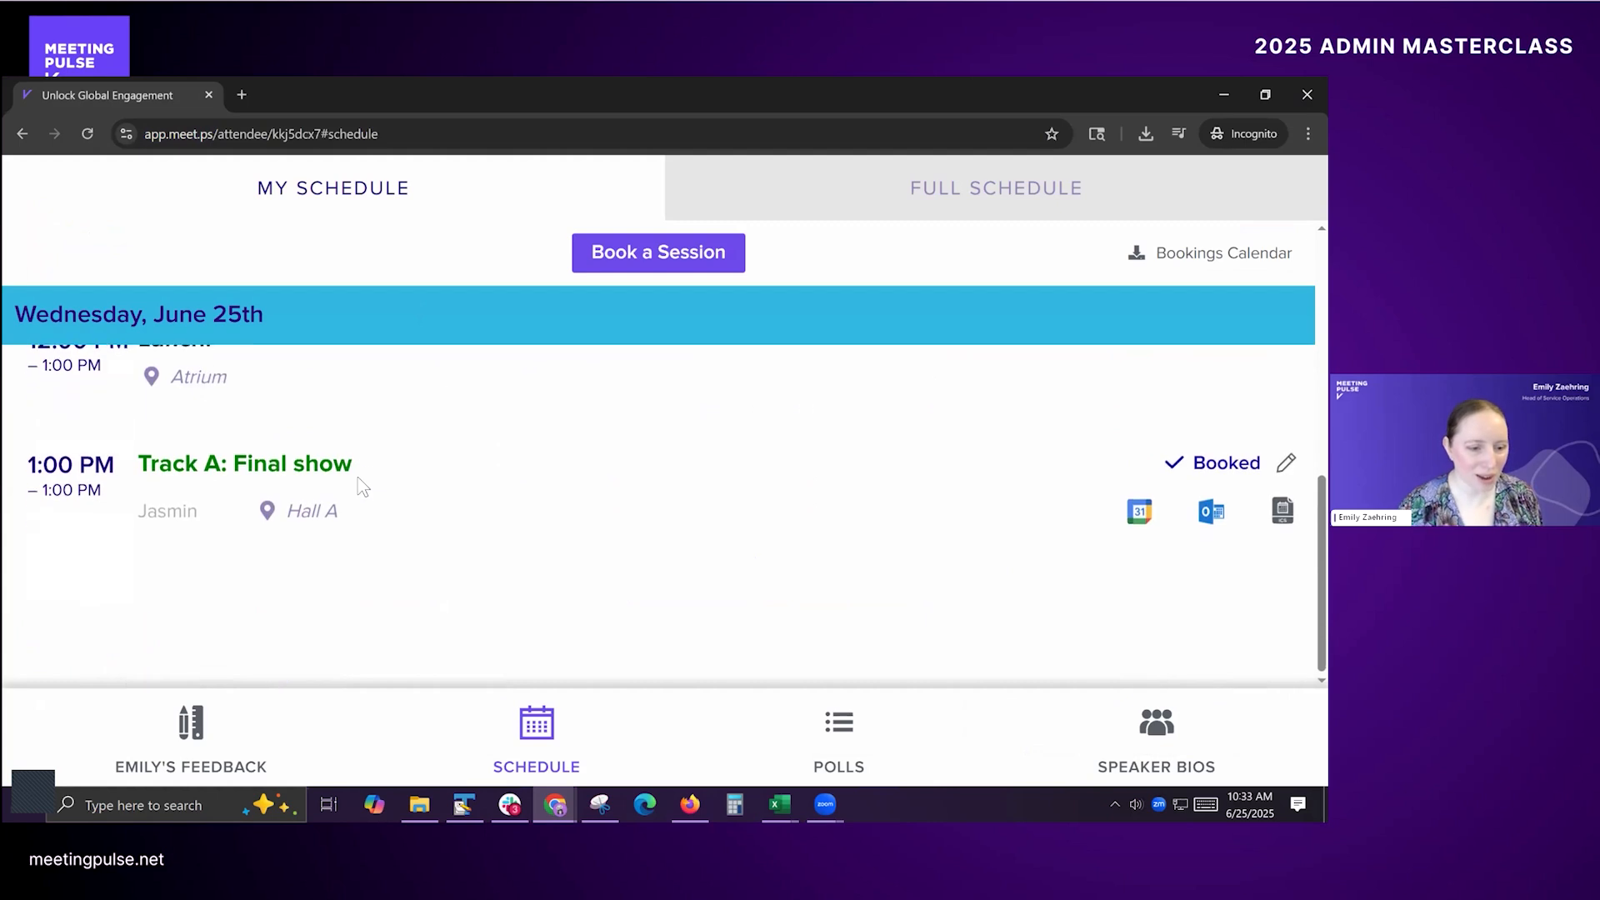
scroll(357, 475, "up", 7)
scroll(355, 483, "down", 6)
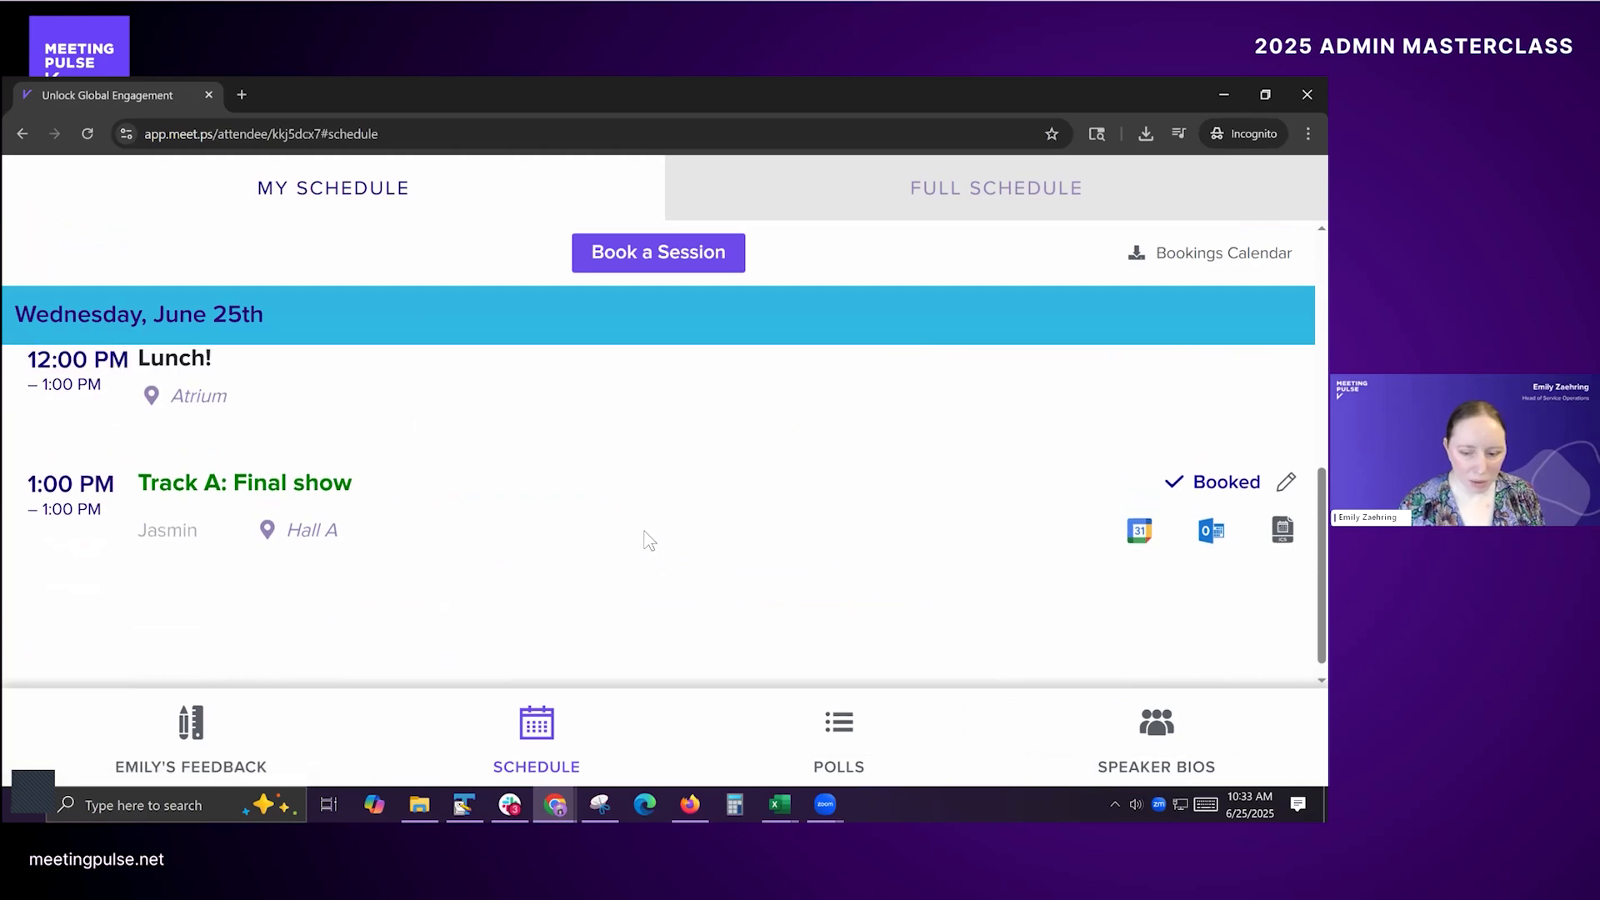
scroll(650, 541, "up", 7)
scroll(572, 533, "down", 5)
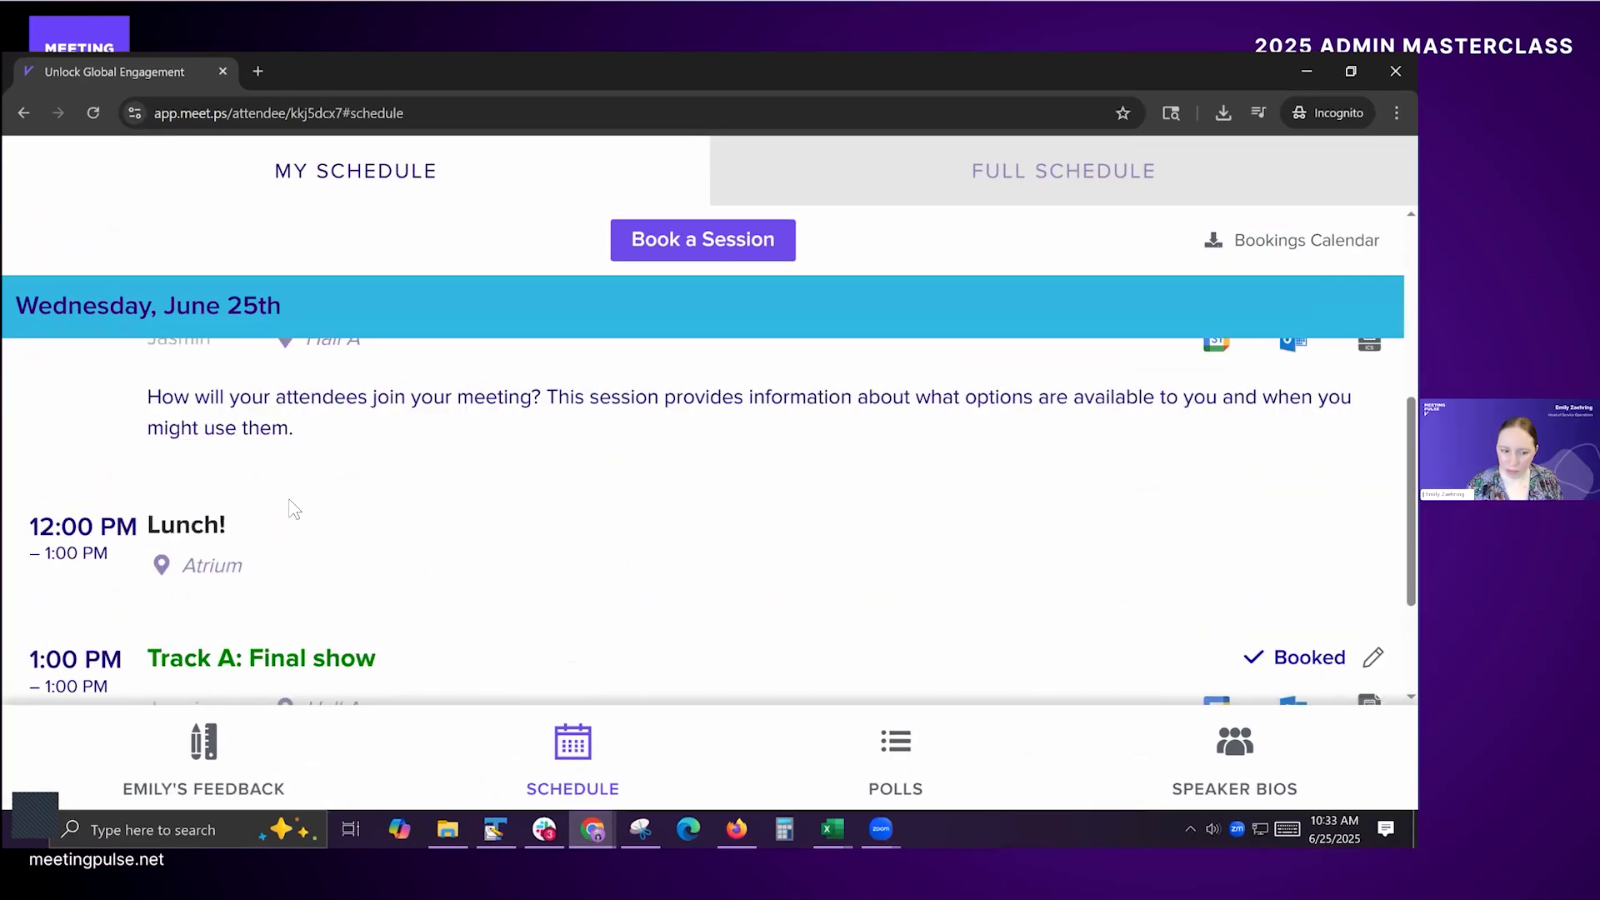
scroll(511, 625, "down", 2)
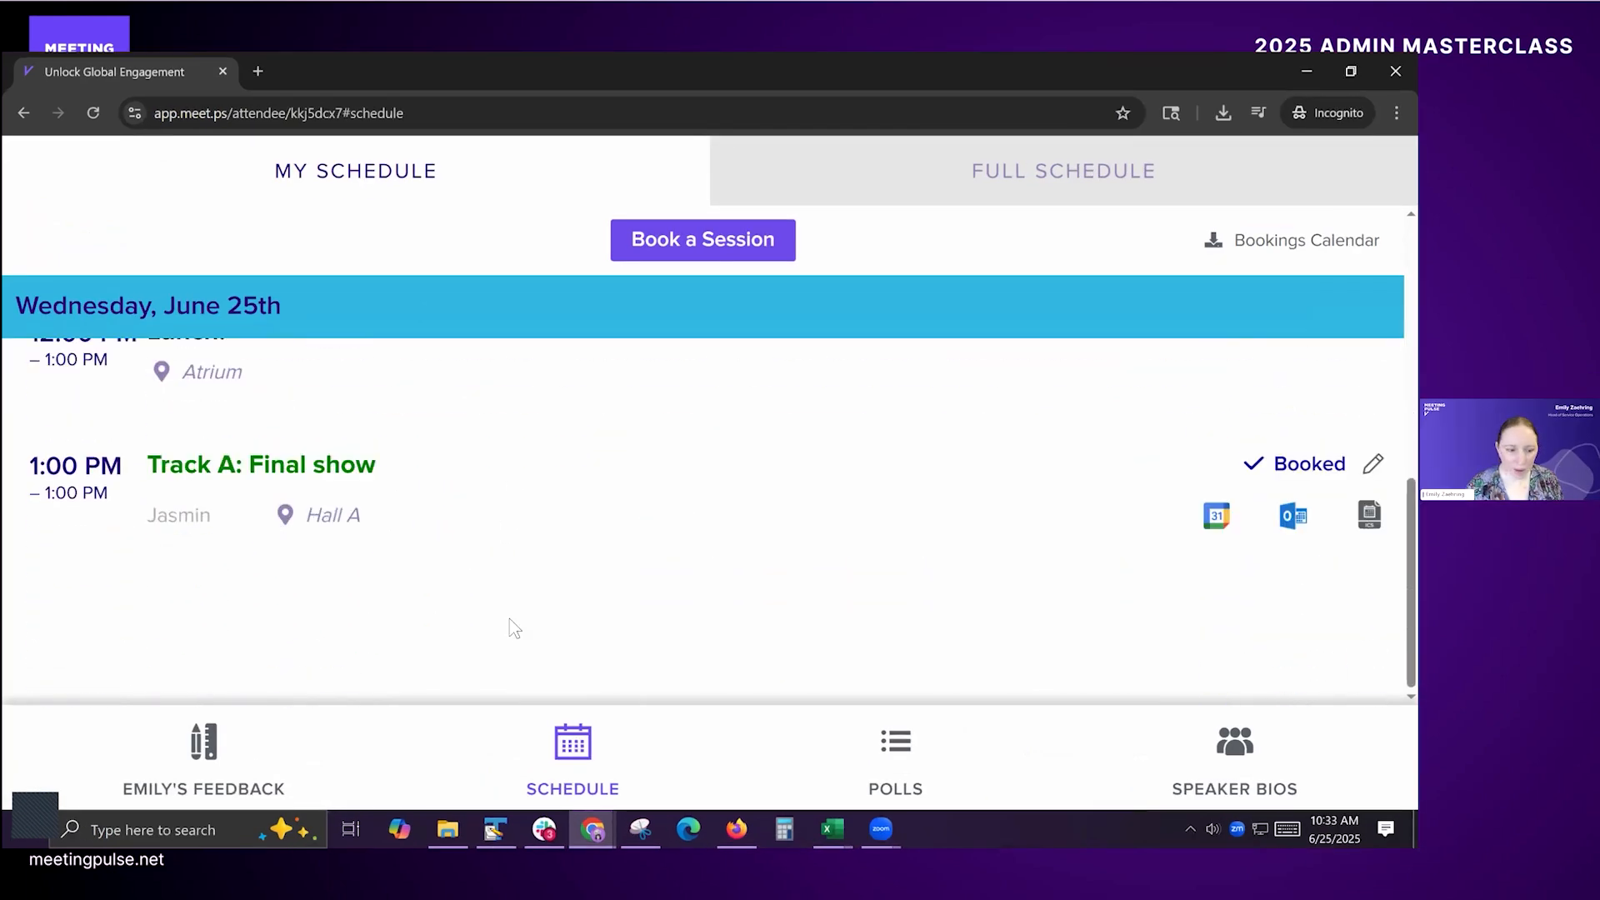
scroll(661, 517, "up", 7)
scroll(468, 464, "down", 3)
scroll(470, 471, "down", 4)
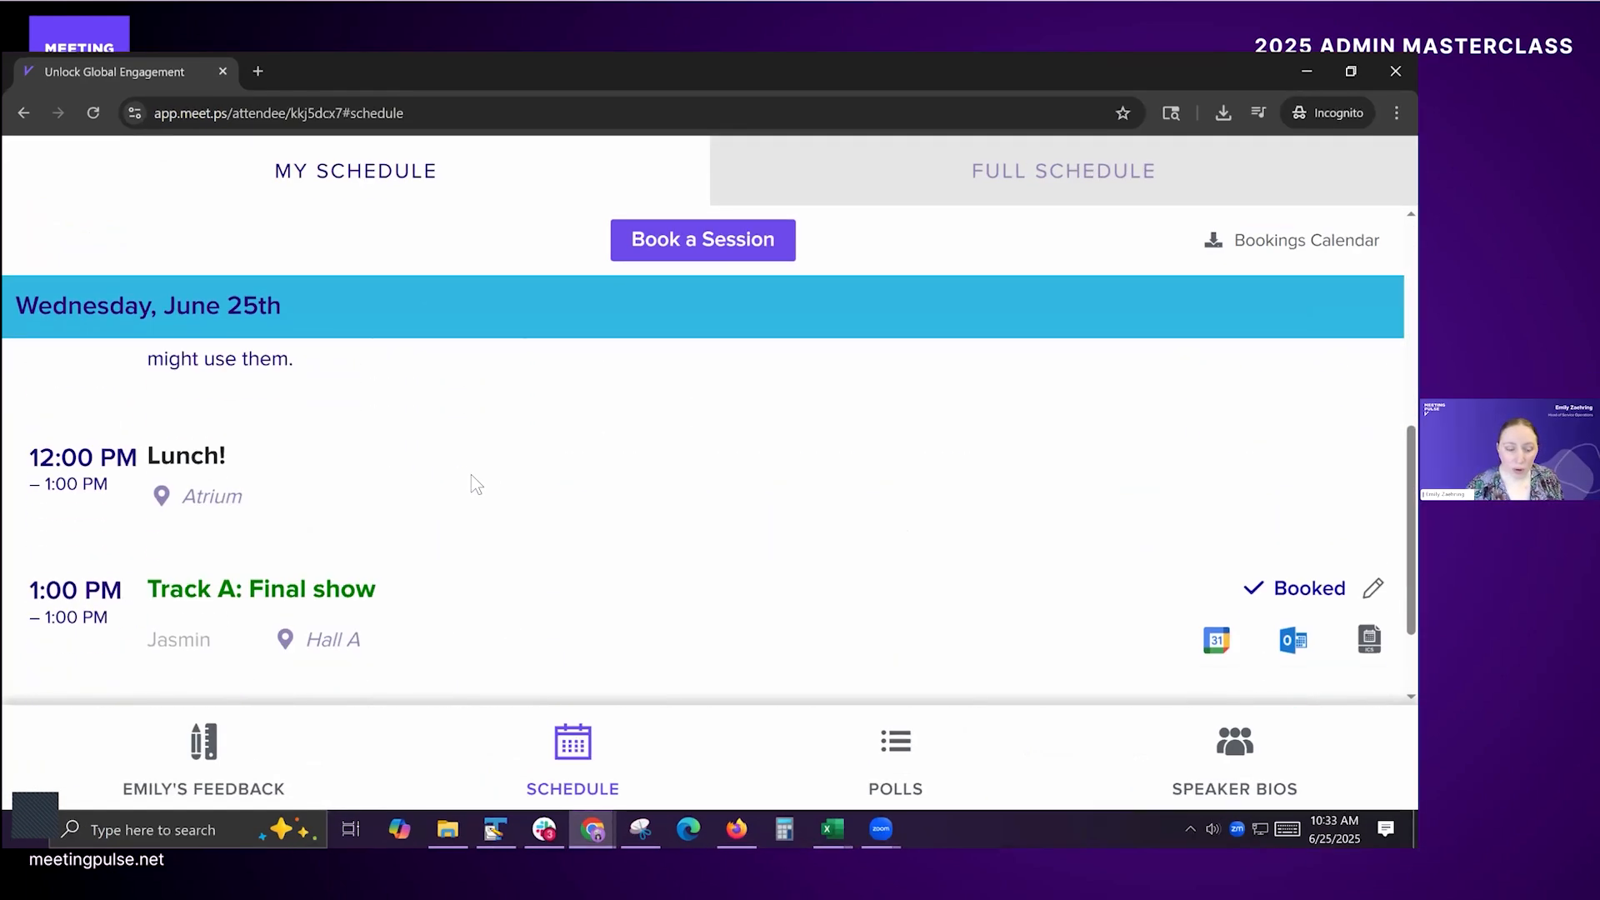
Step: Change the attendee's 10:00 AM booking to "Track B: Verified Registration and voting groups"
scroll(473, 484, "up", 6)
scroll(454, 467, "up", 1)
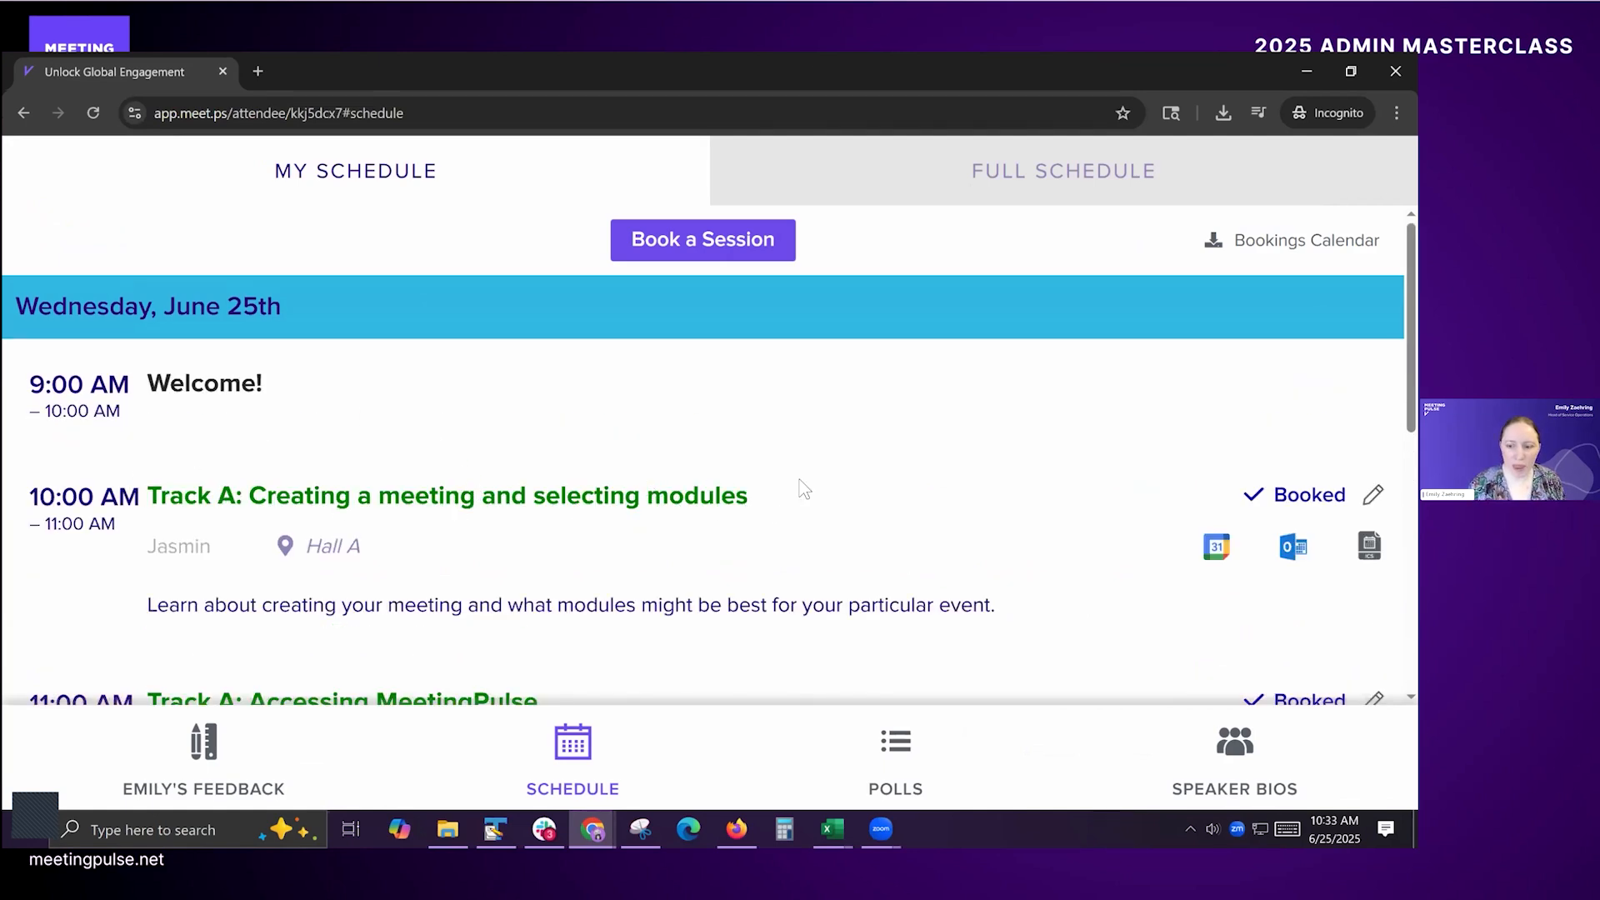
left_click(659, 241)
left_click(686, 572)
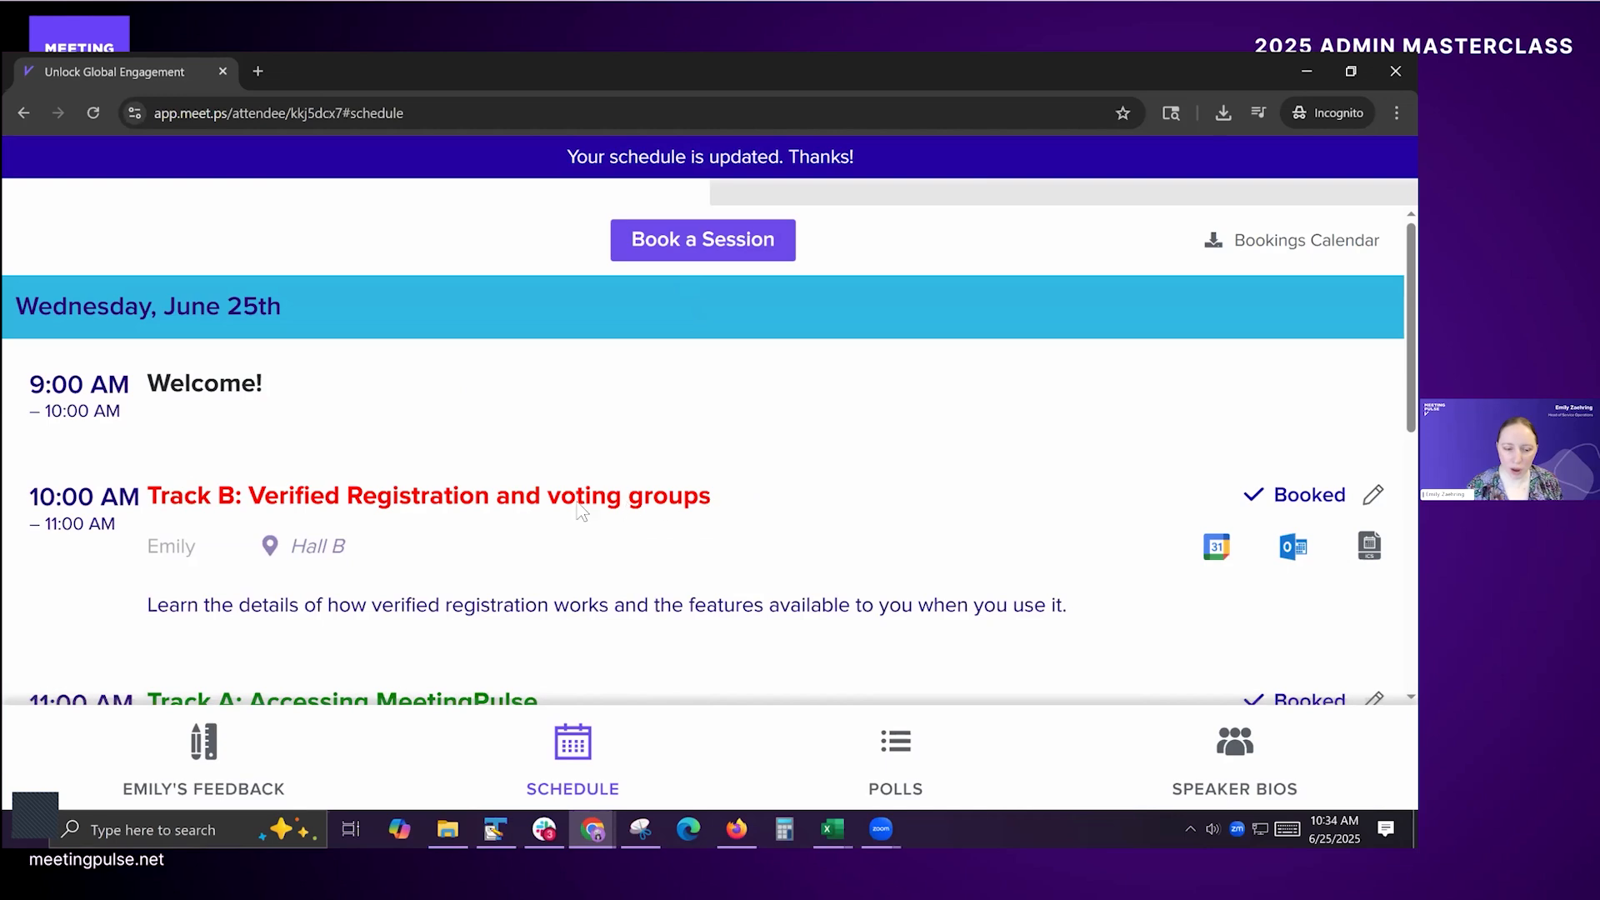
Step: Review the attendee's June 25th personal schedule with the changed 10:00 AM booking
scroll(575, 521, "down", 2)
scroll(500, 509, "up", 2)
scroll(995, 567, "down", 5)
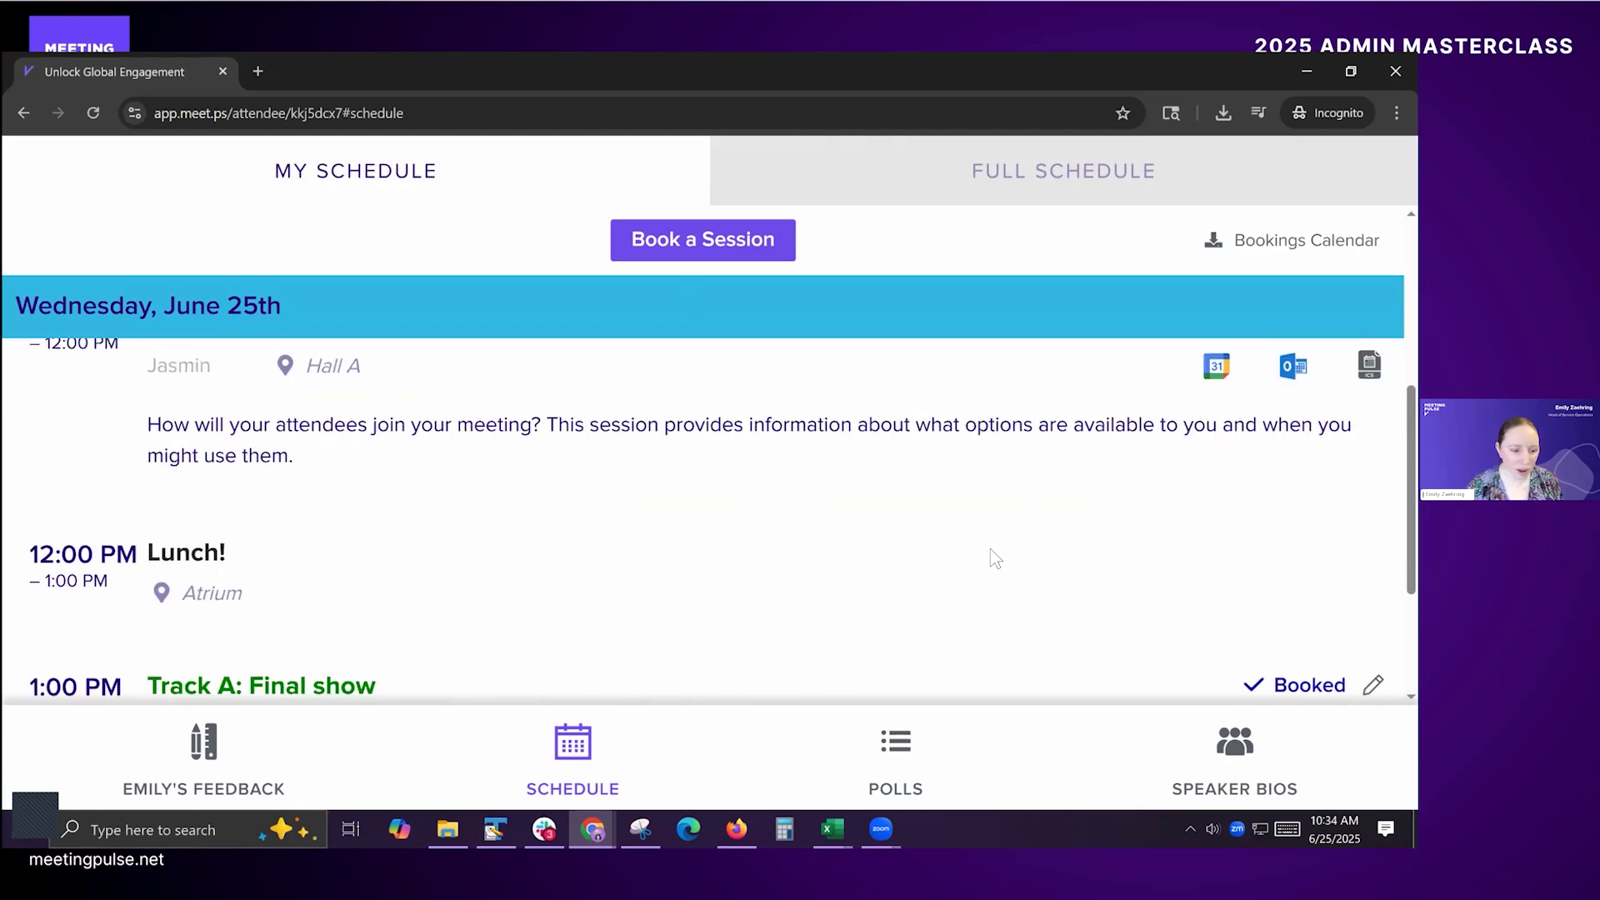
scroll(996, 558, "down", 2)
scroll(983, 538, "up", 5)
scroll(964, 535, "up", 2)
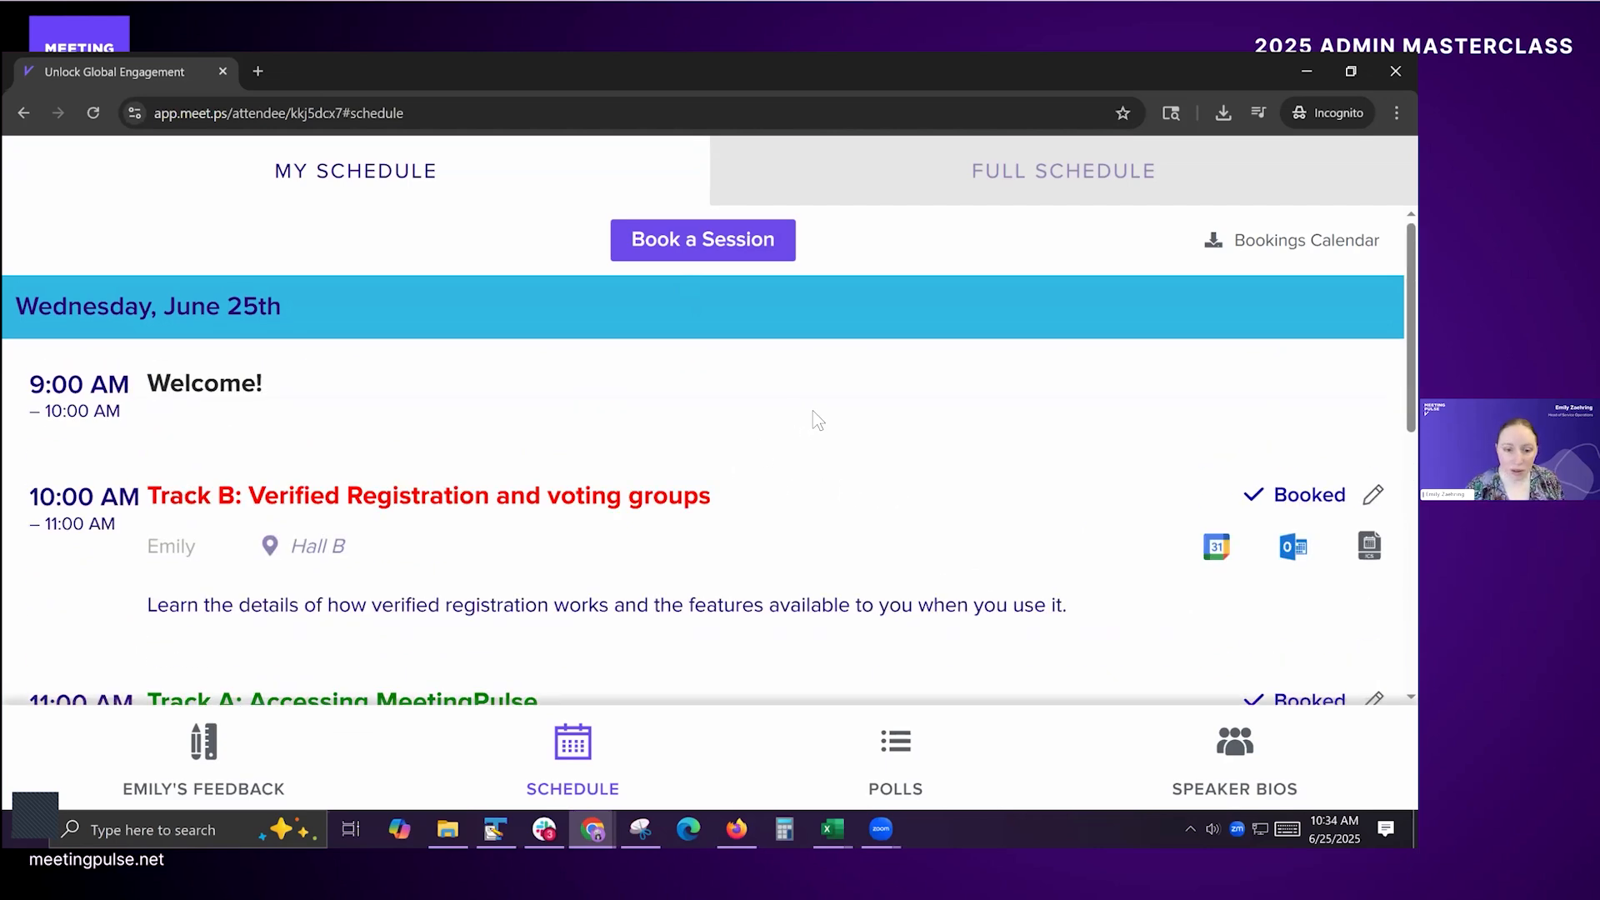
Step: Switch to the presenter window, close the attendee list, and open the settings of the Schedule module
key("alt+Tab")
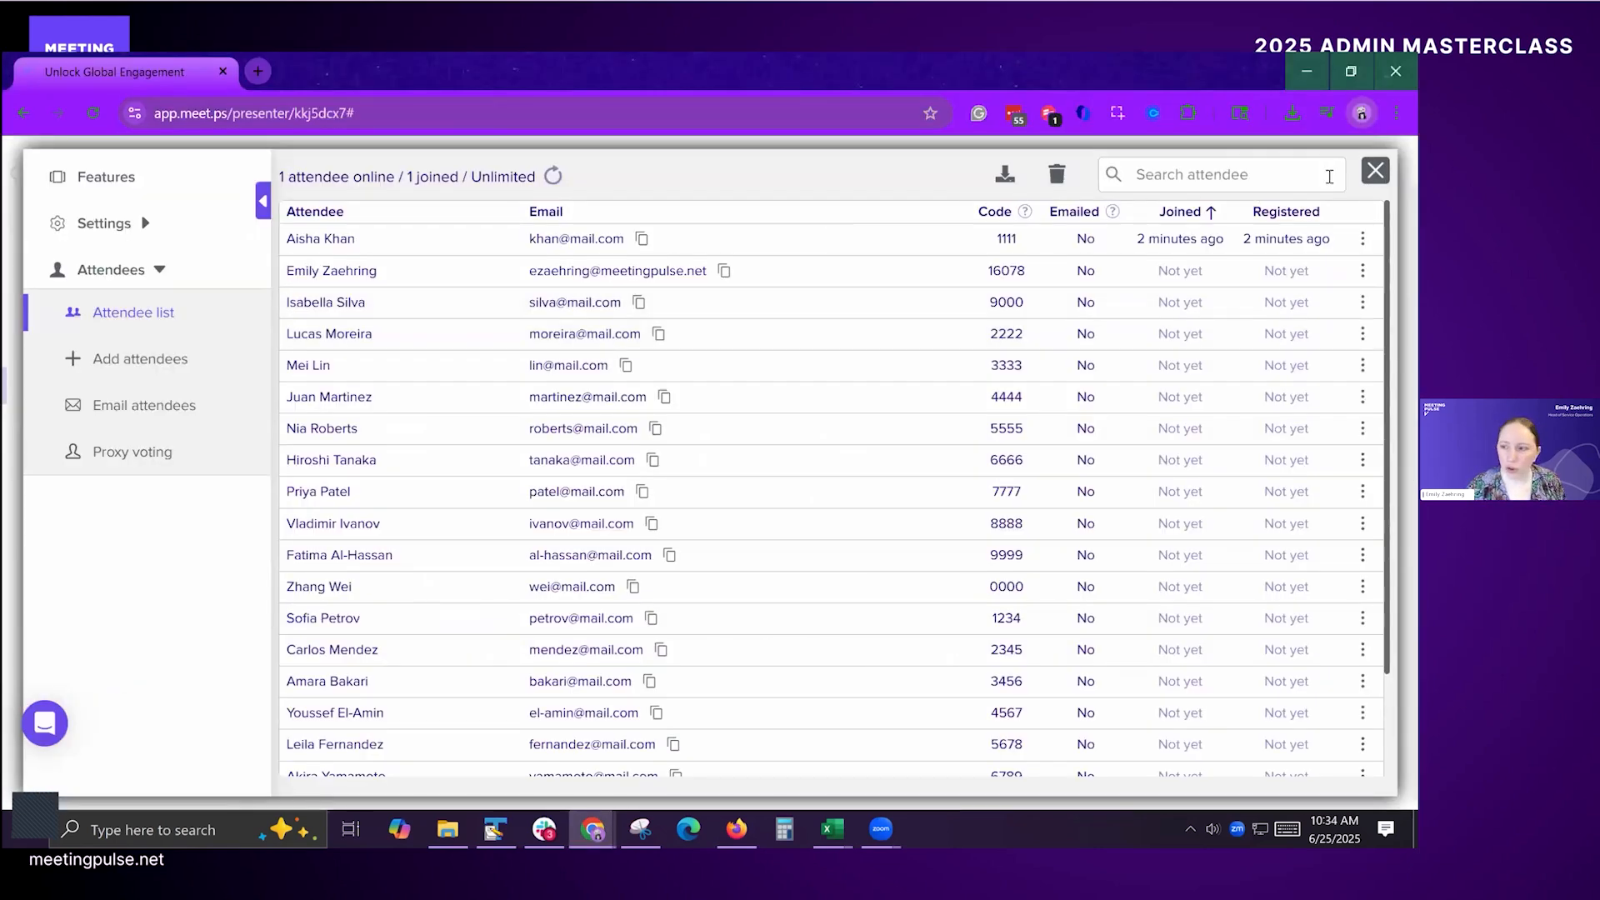
left_click(1375, 171)
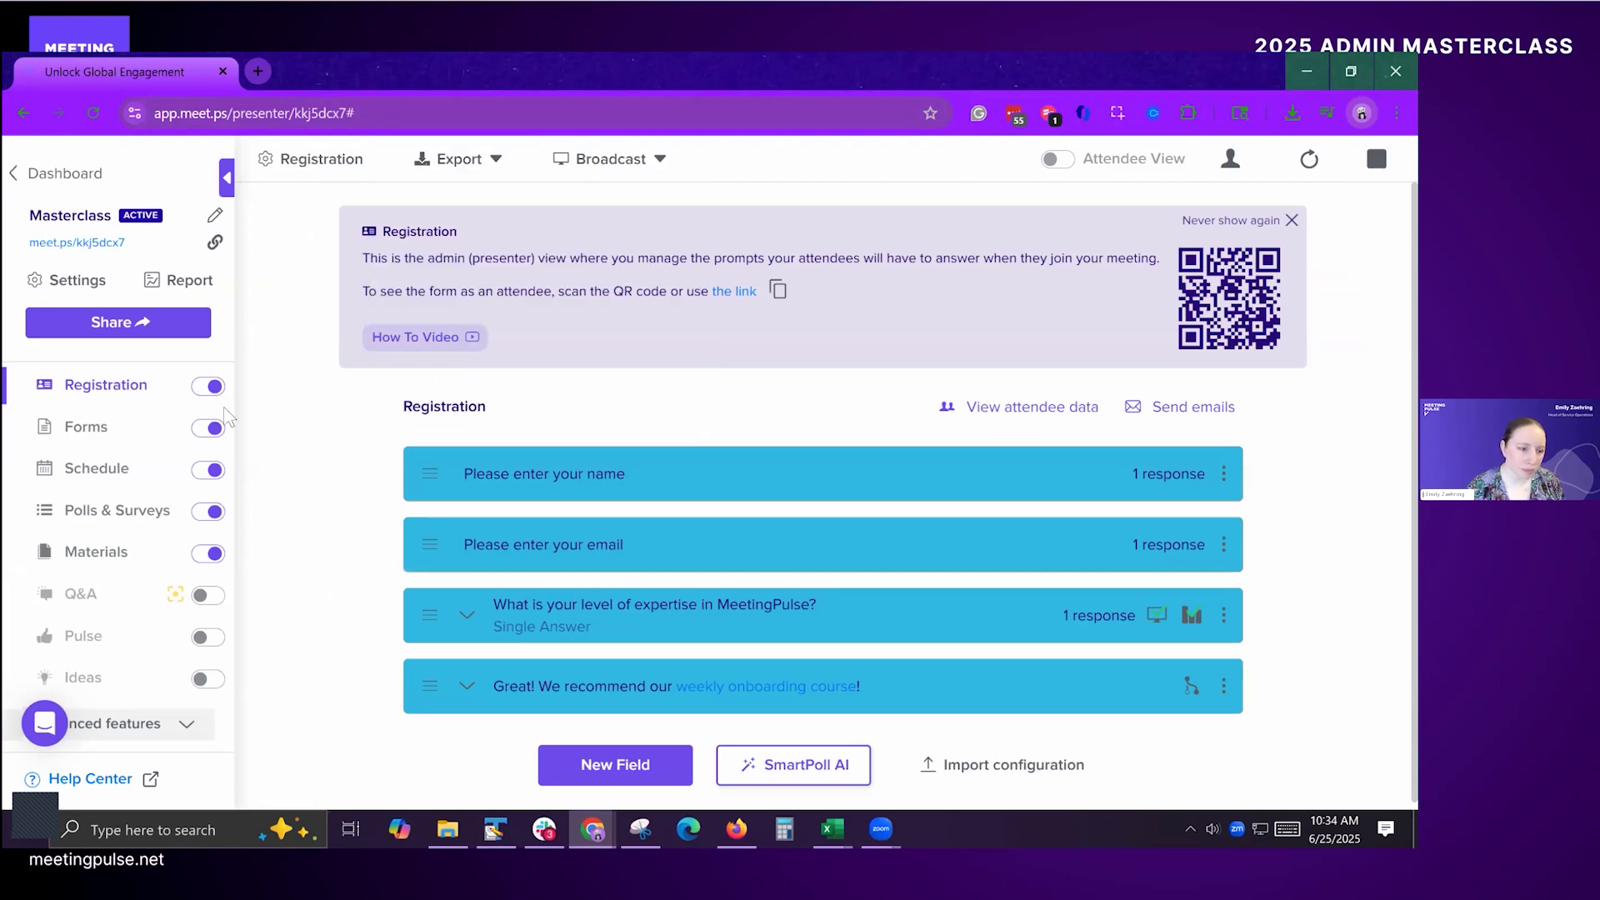
left_click(90, 468)
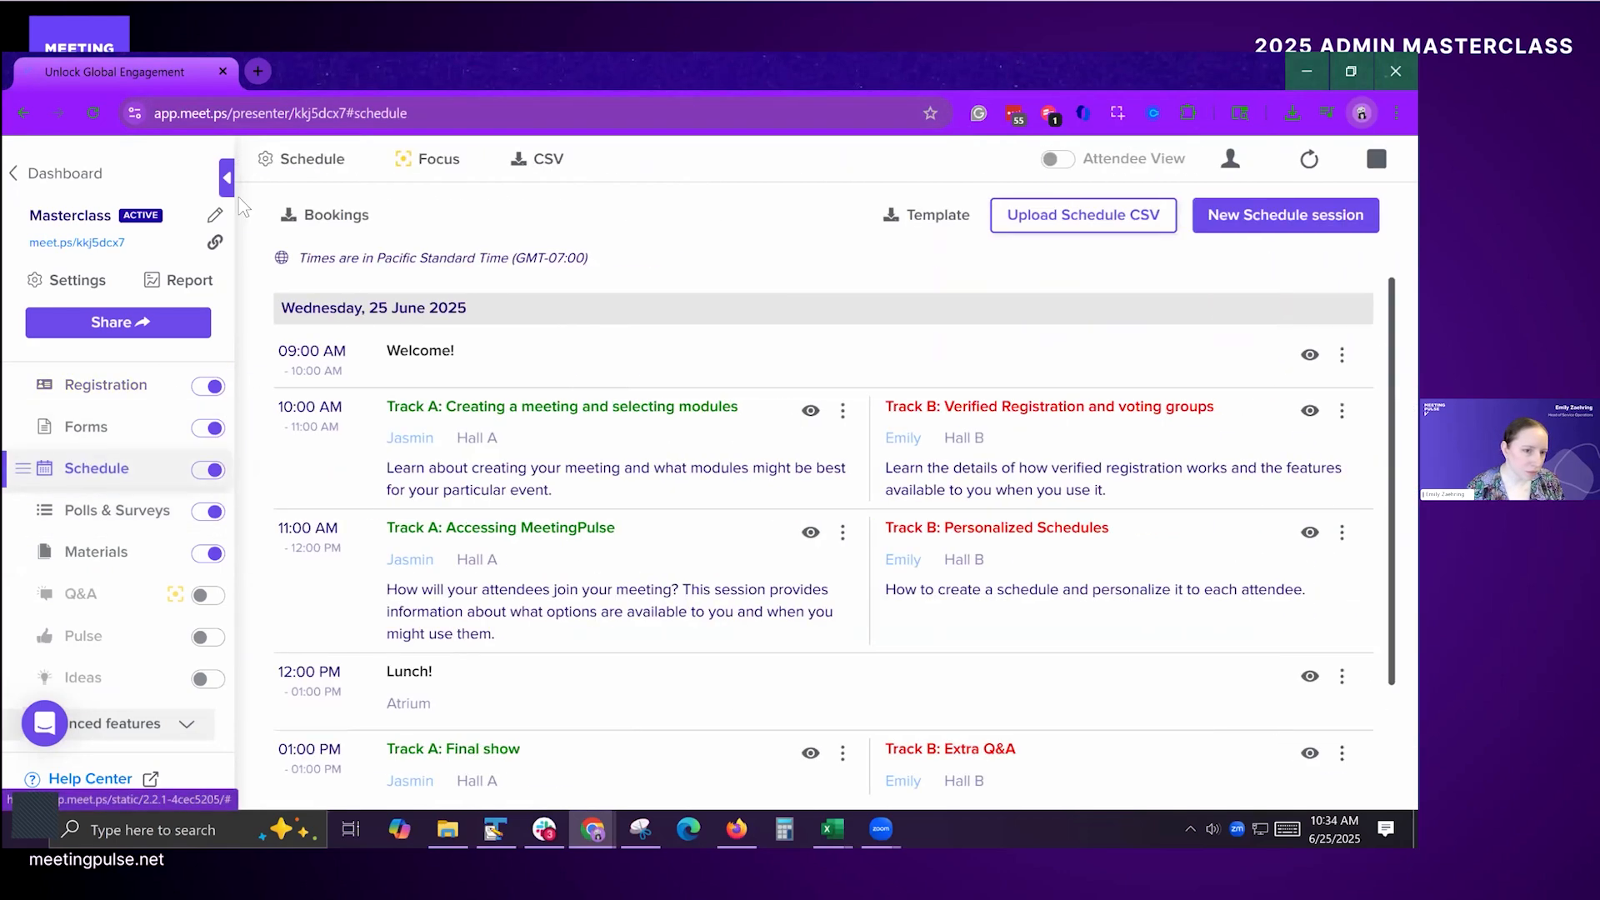
left_click(286, 159)
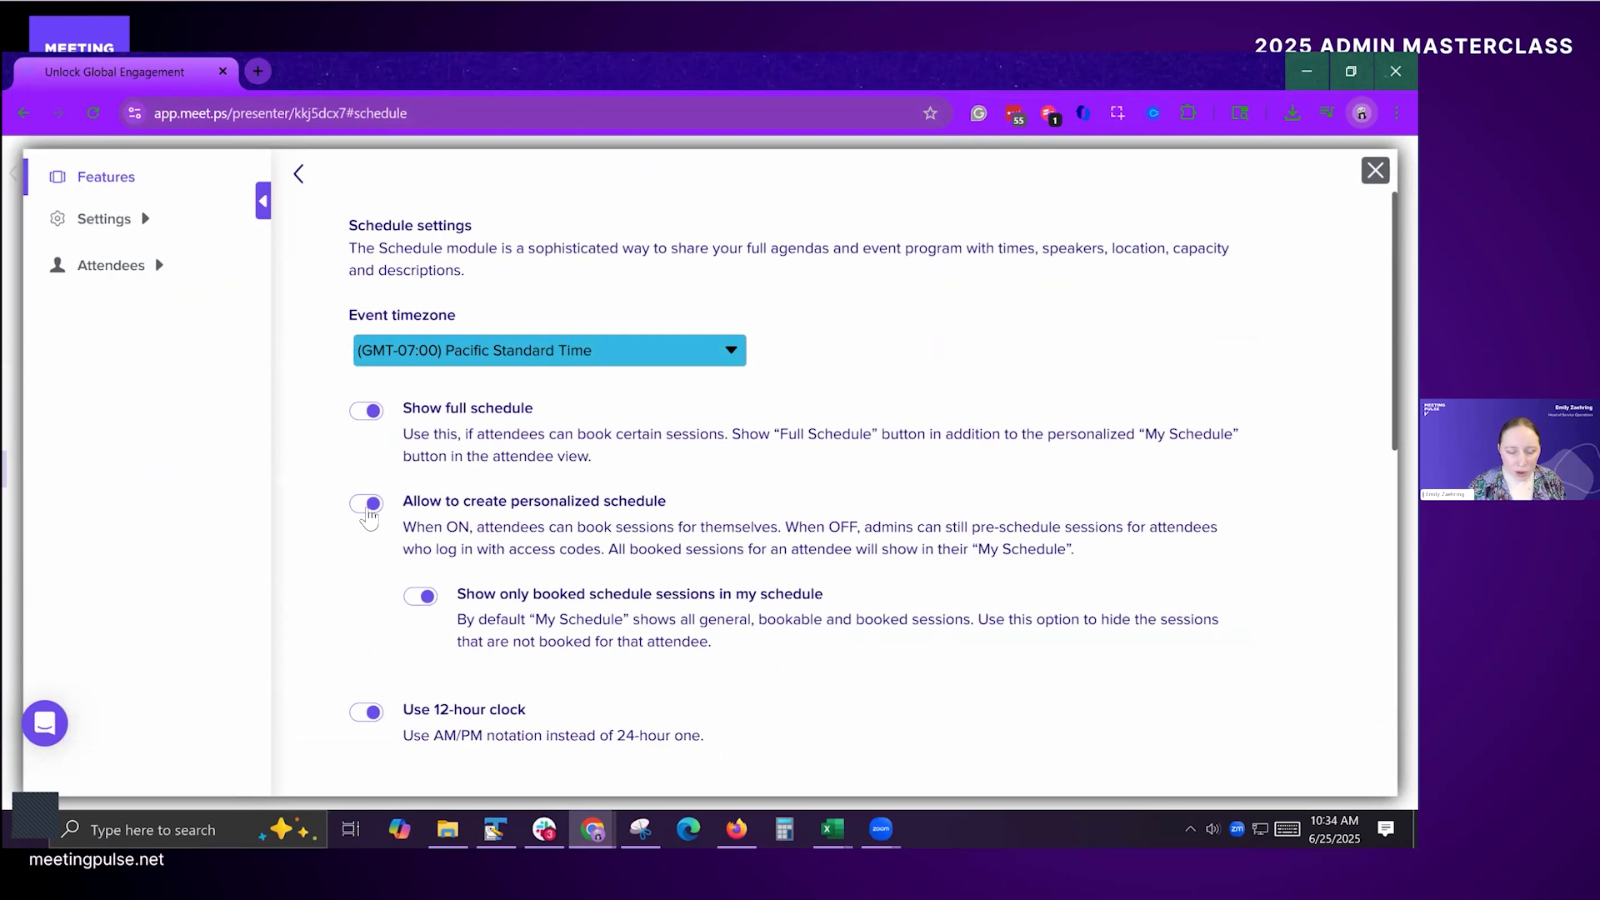
Step: Turn off "Allow to create personalized schedule" and review My Schedule in the attendee window
left_click(368, 506)
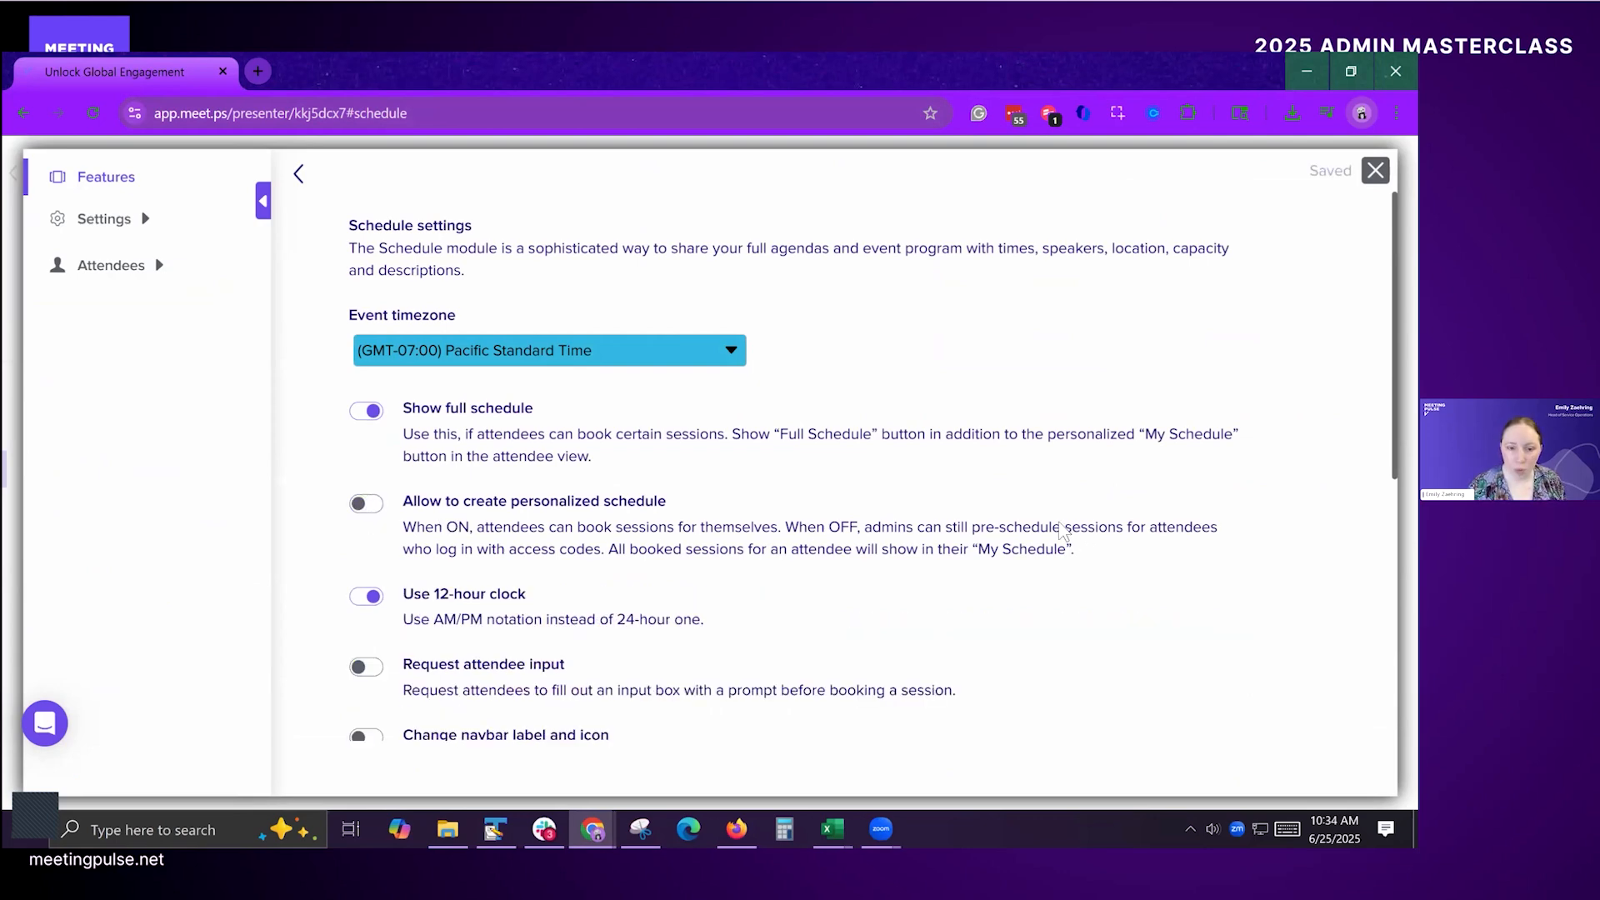
key("alt+Tab")
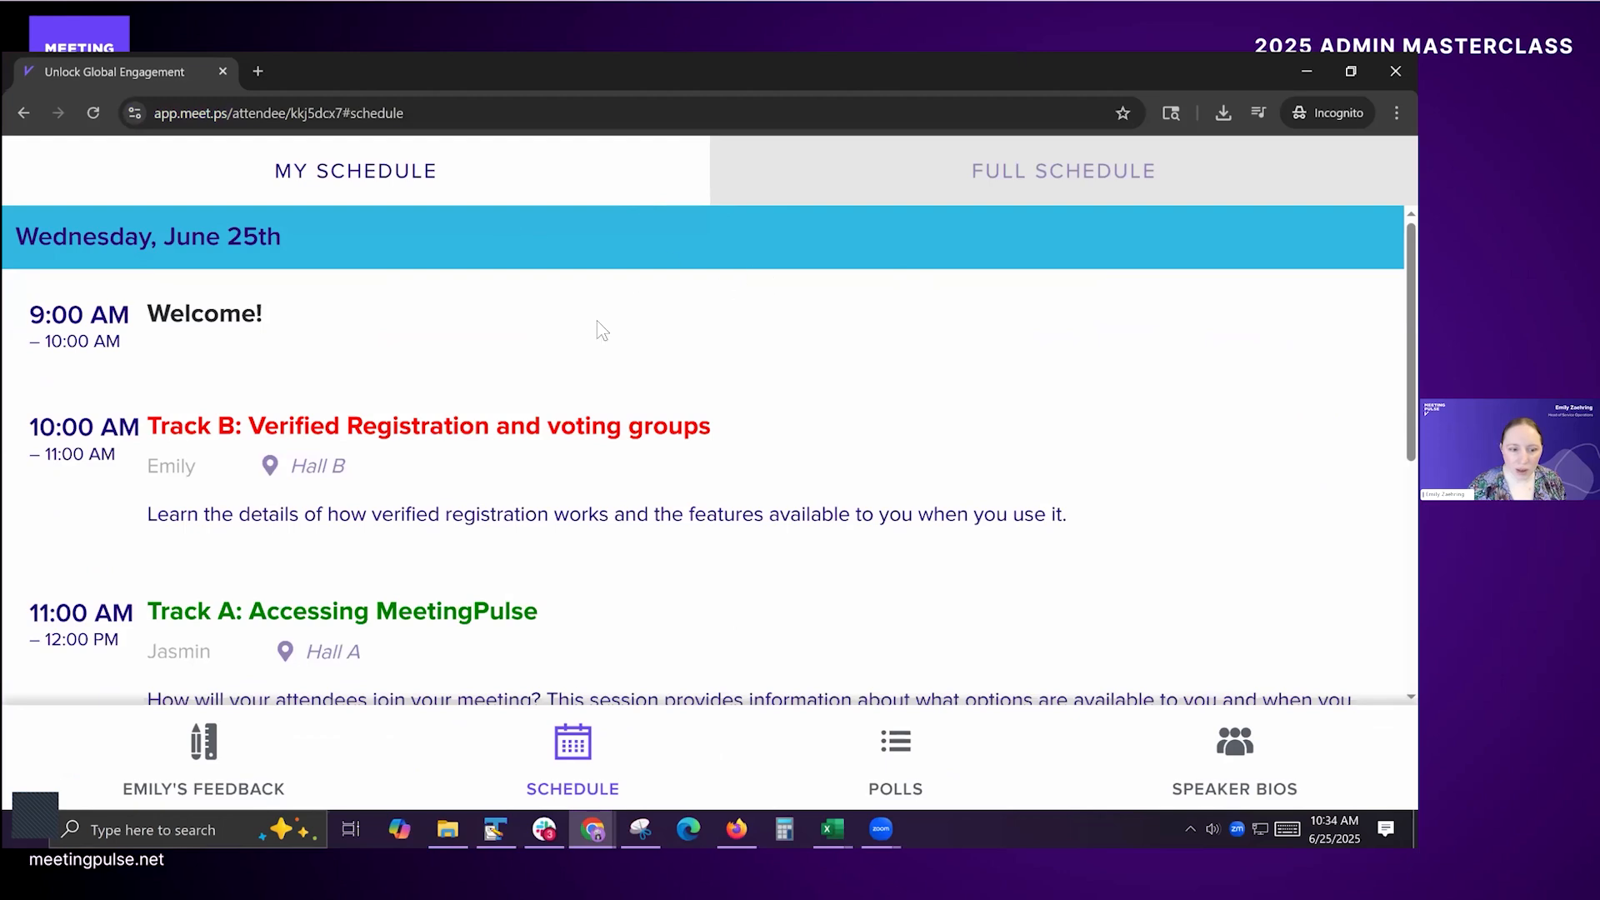
scroll(793, 528, "down", 10)
scroll(805, 492, "up", 8)
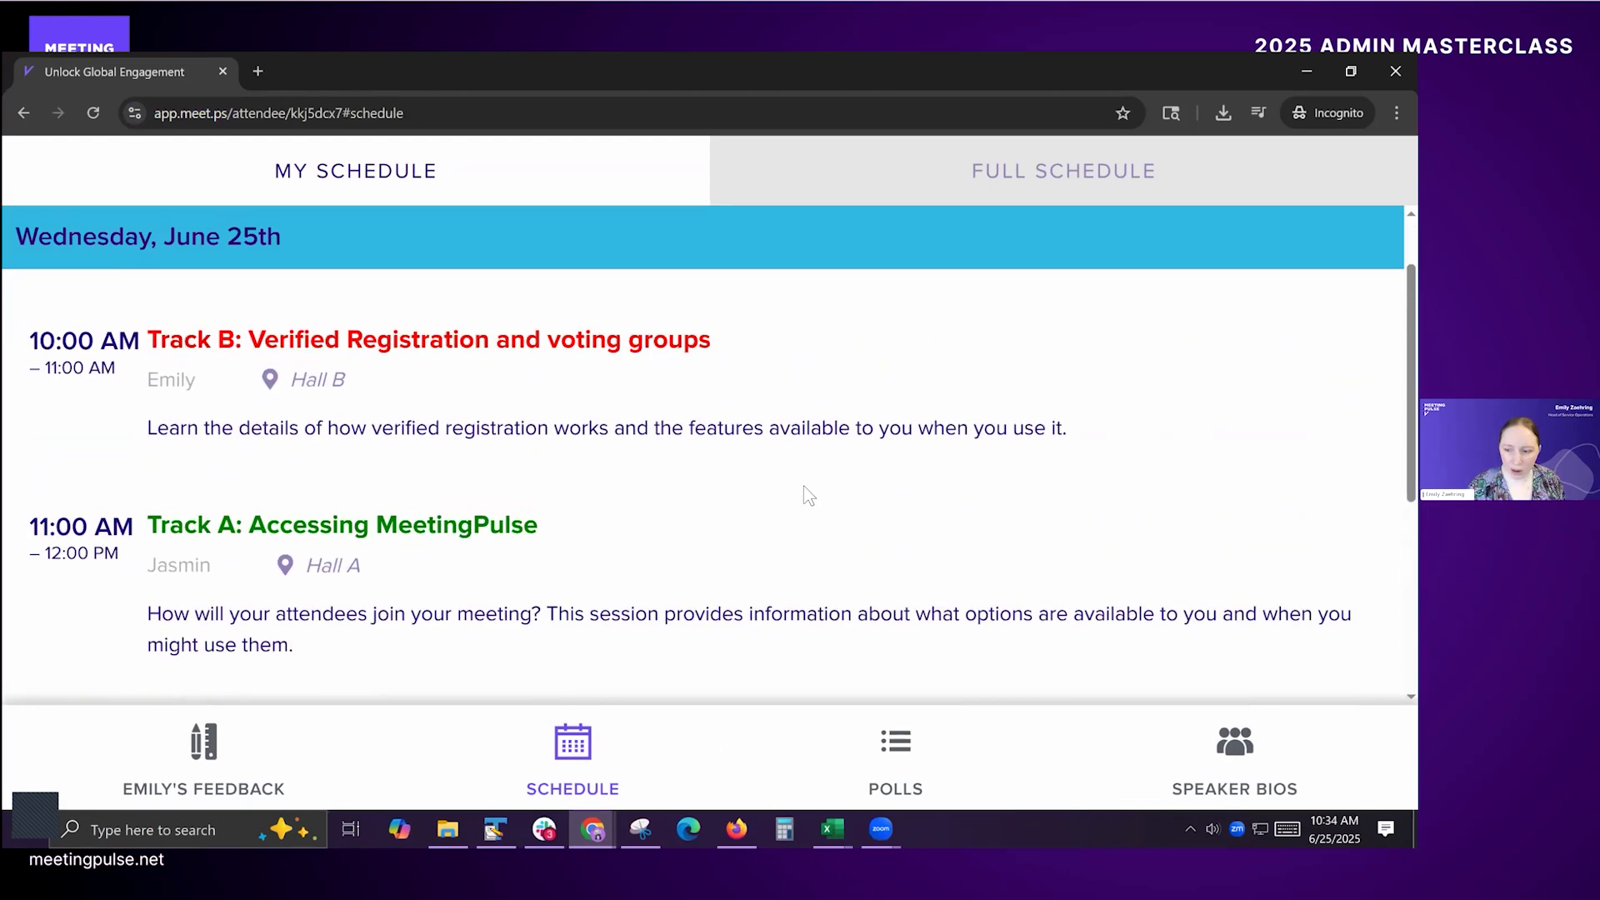
scroll(808, 492, "up", 2)
scroll(814, 517, "down", 6)
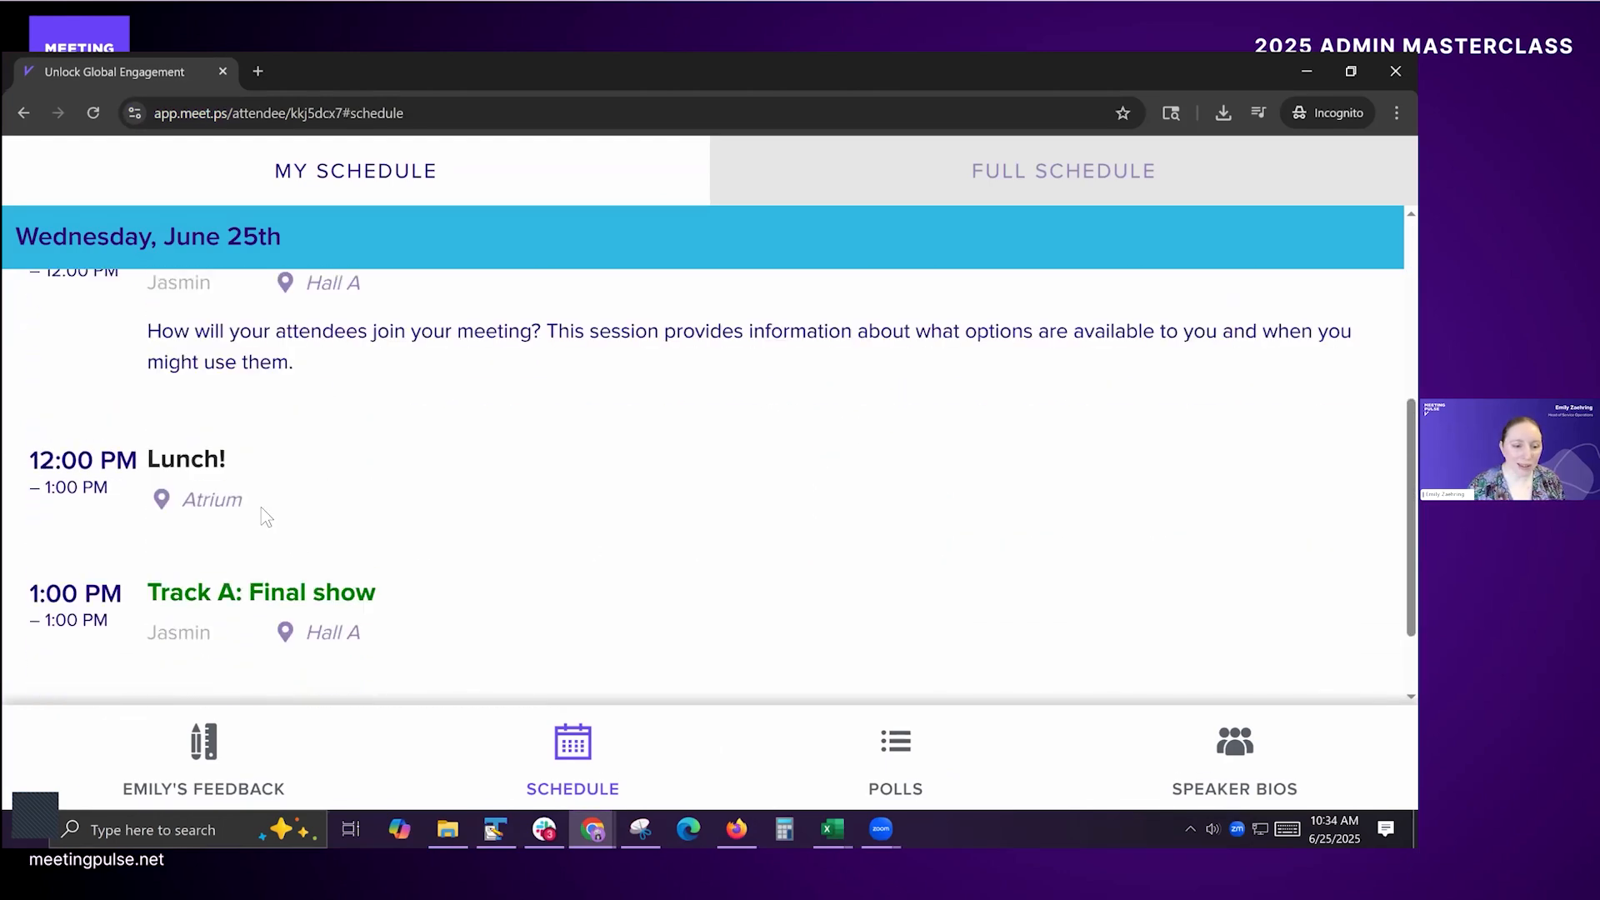
scroll(275, 500, "up", 5)
scroll(500, 475, "down", 6)
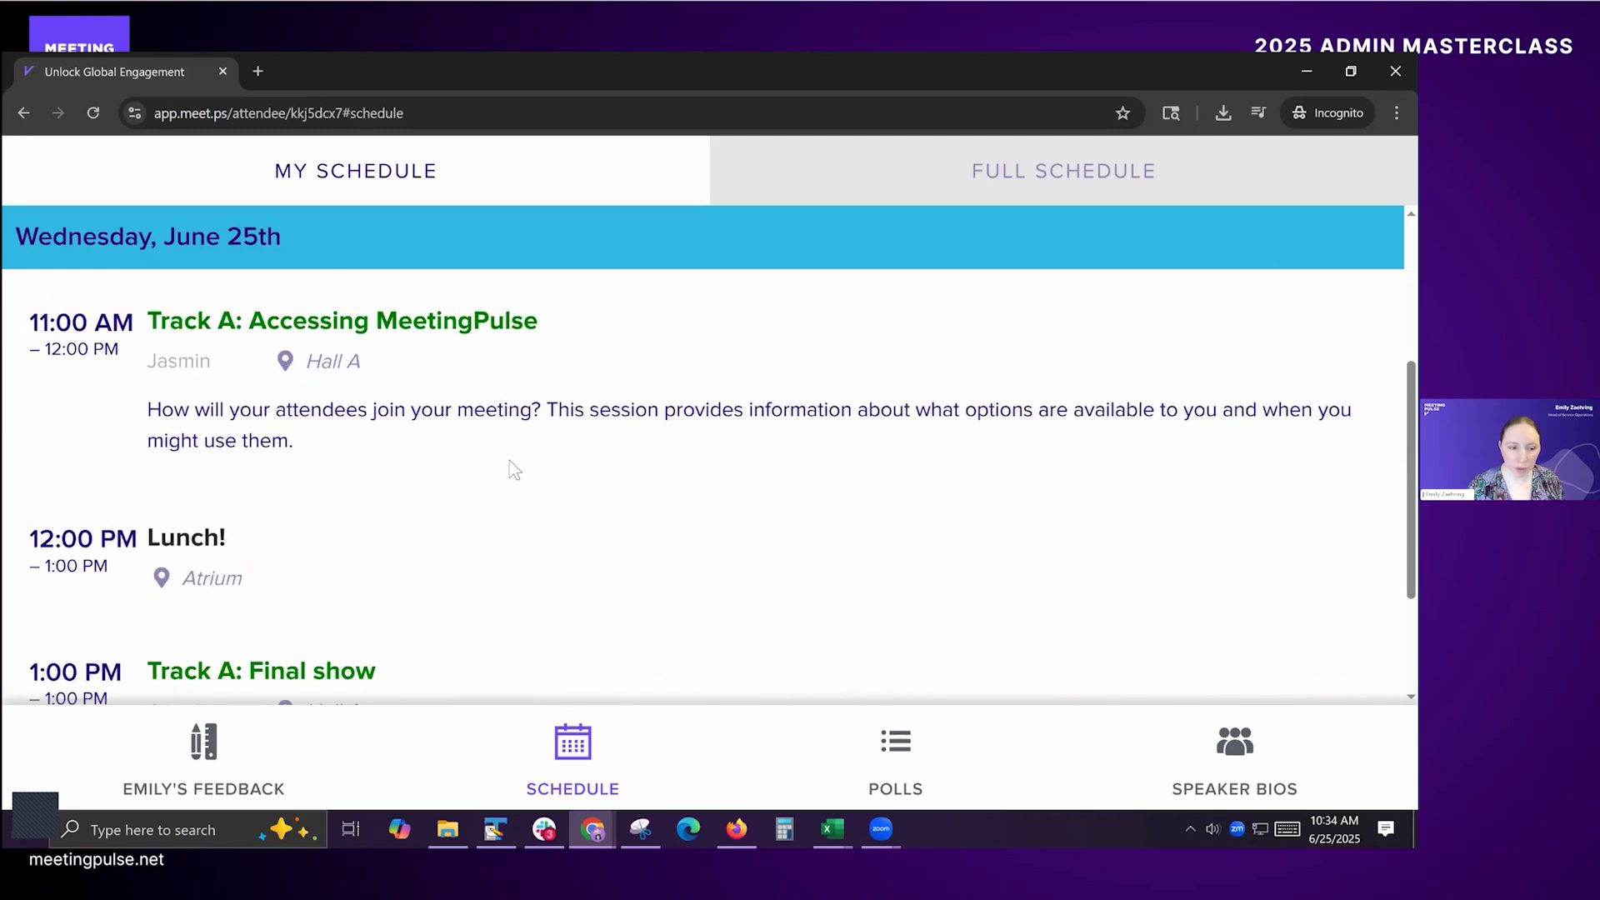
scroll(581, 491, "up", 6)
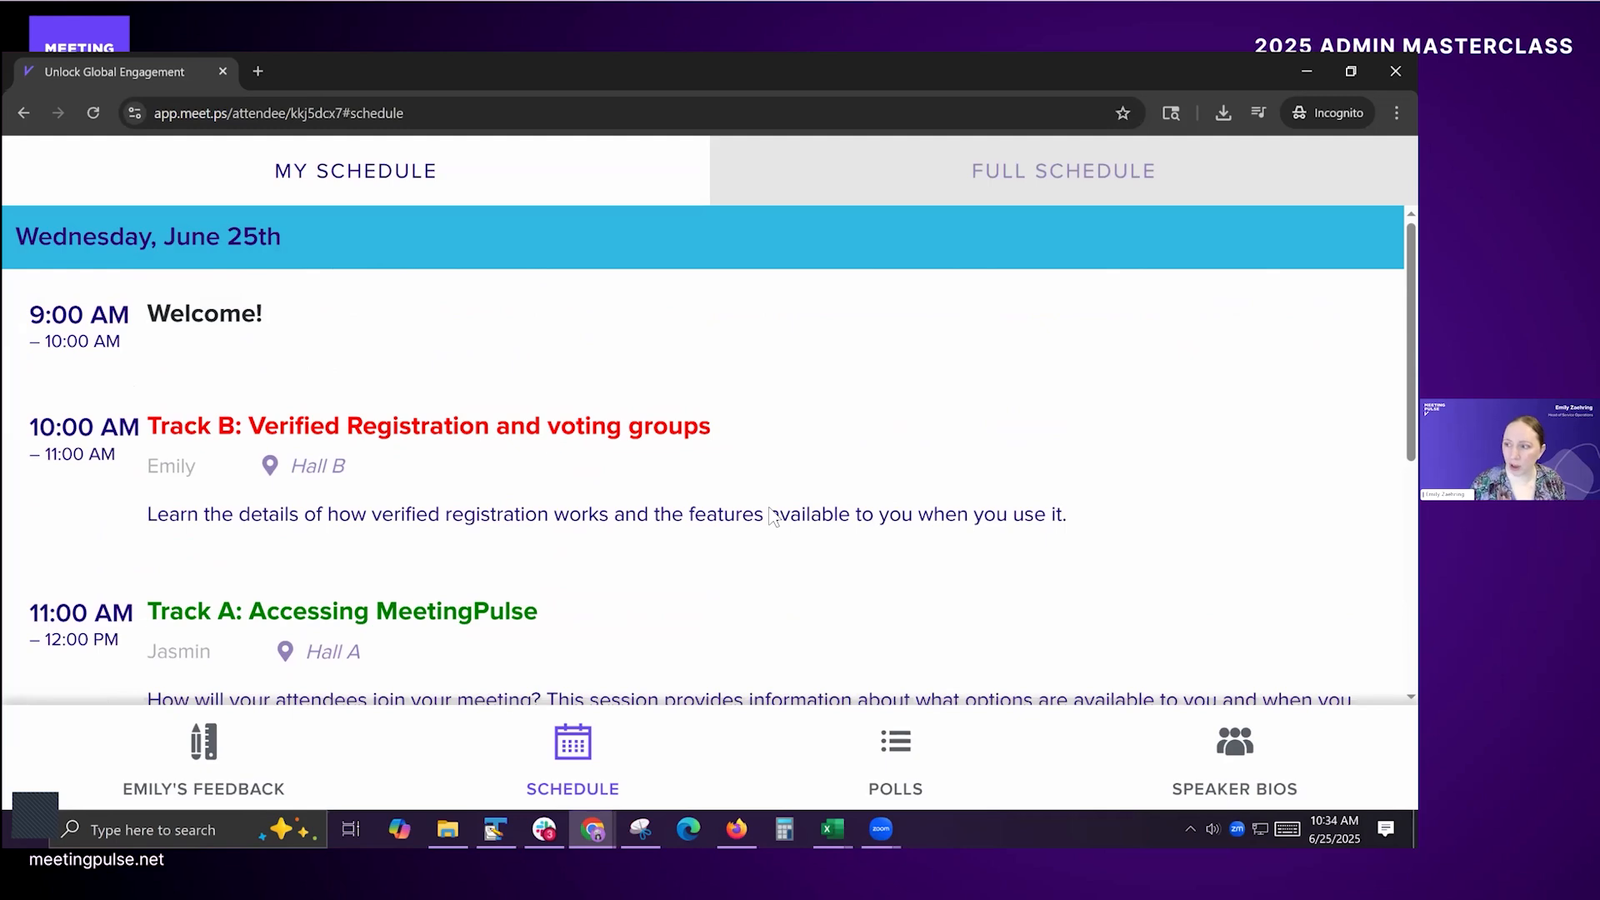
Step: Turn "Allow to create personalized schedule" back on with "Show only booked schedule sessions in my schedule" off, and check the attendee's My Schedule
key("alt+Tab")
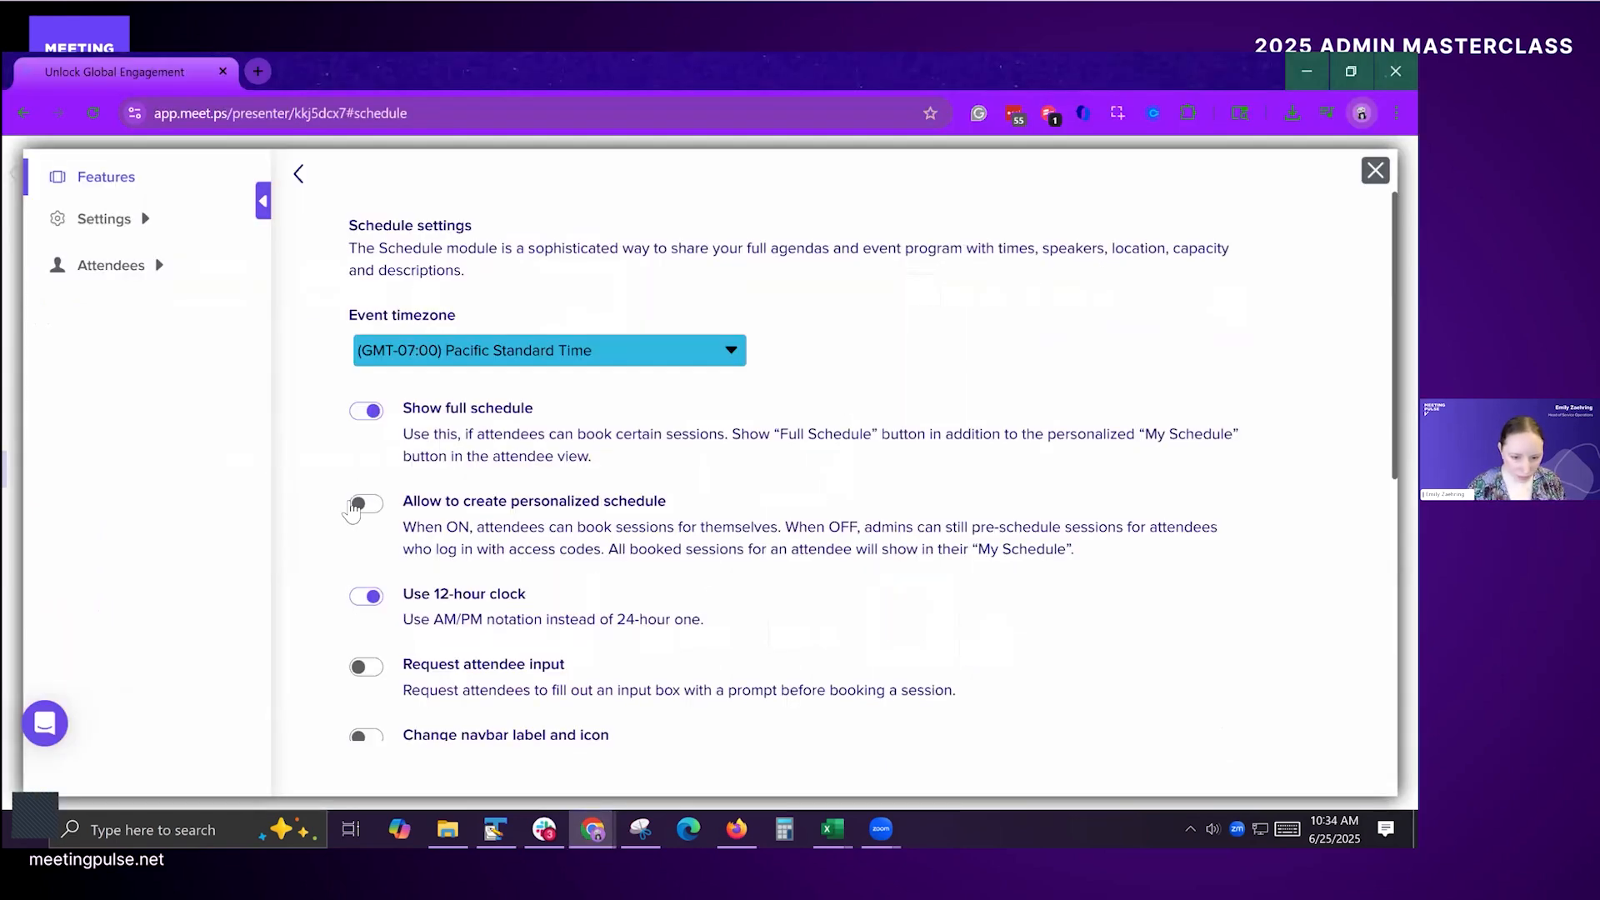
left_click(354, 504)
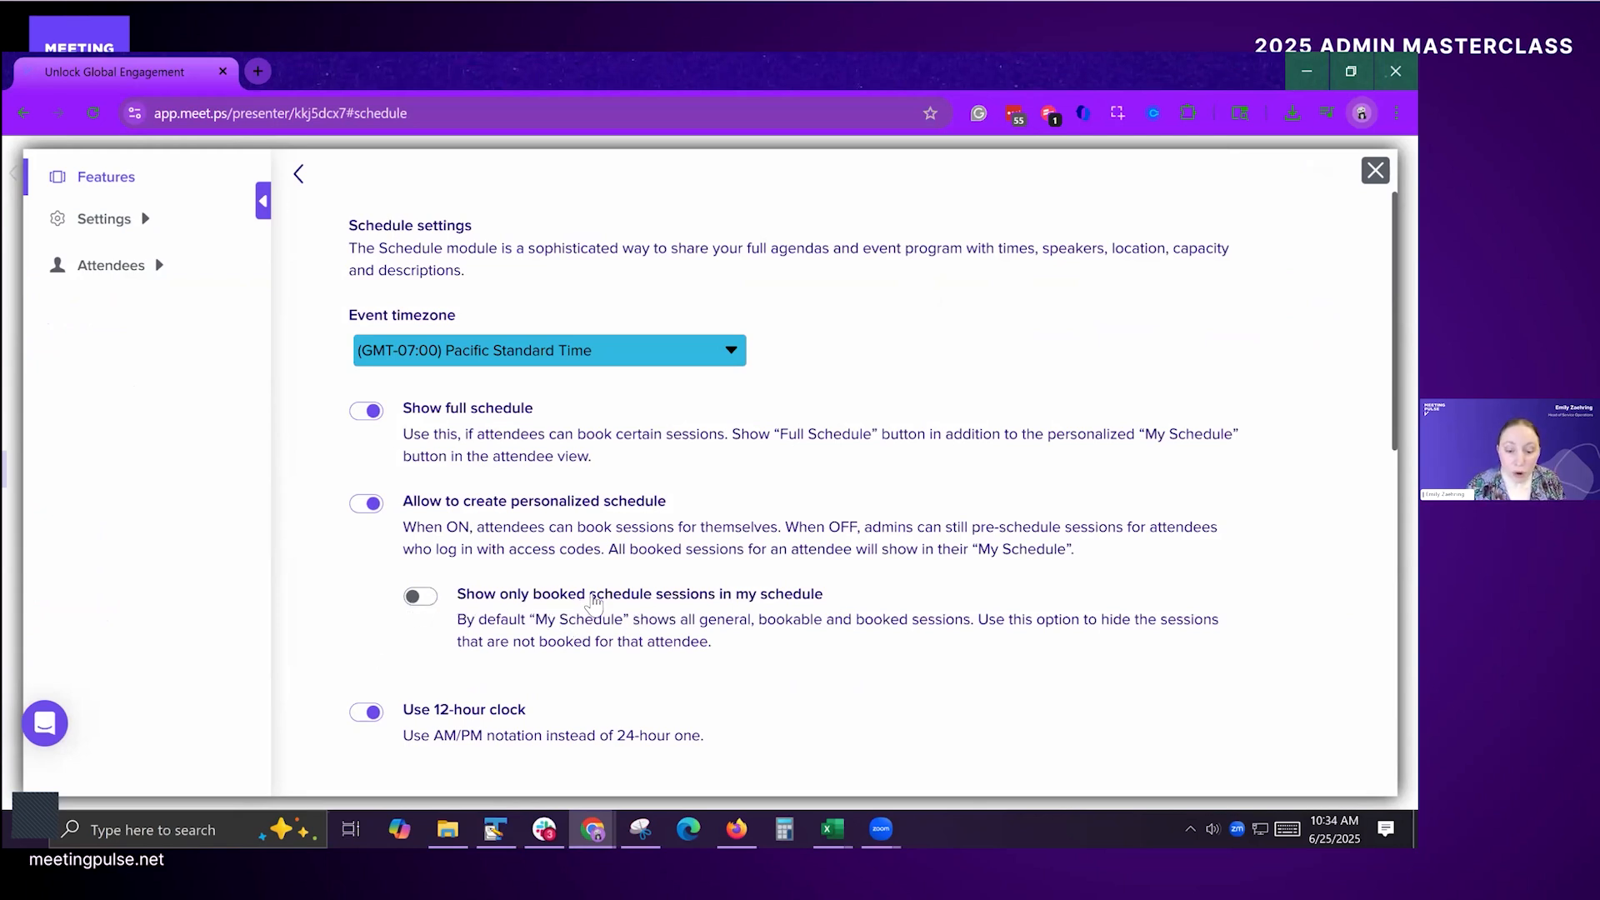
key("alt+Tab")
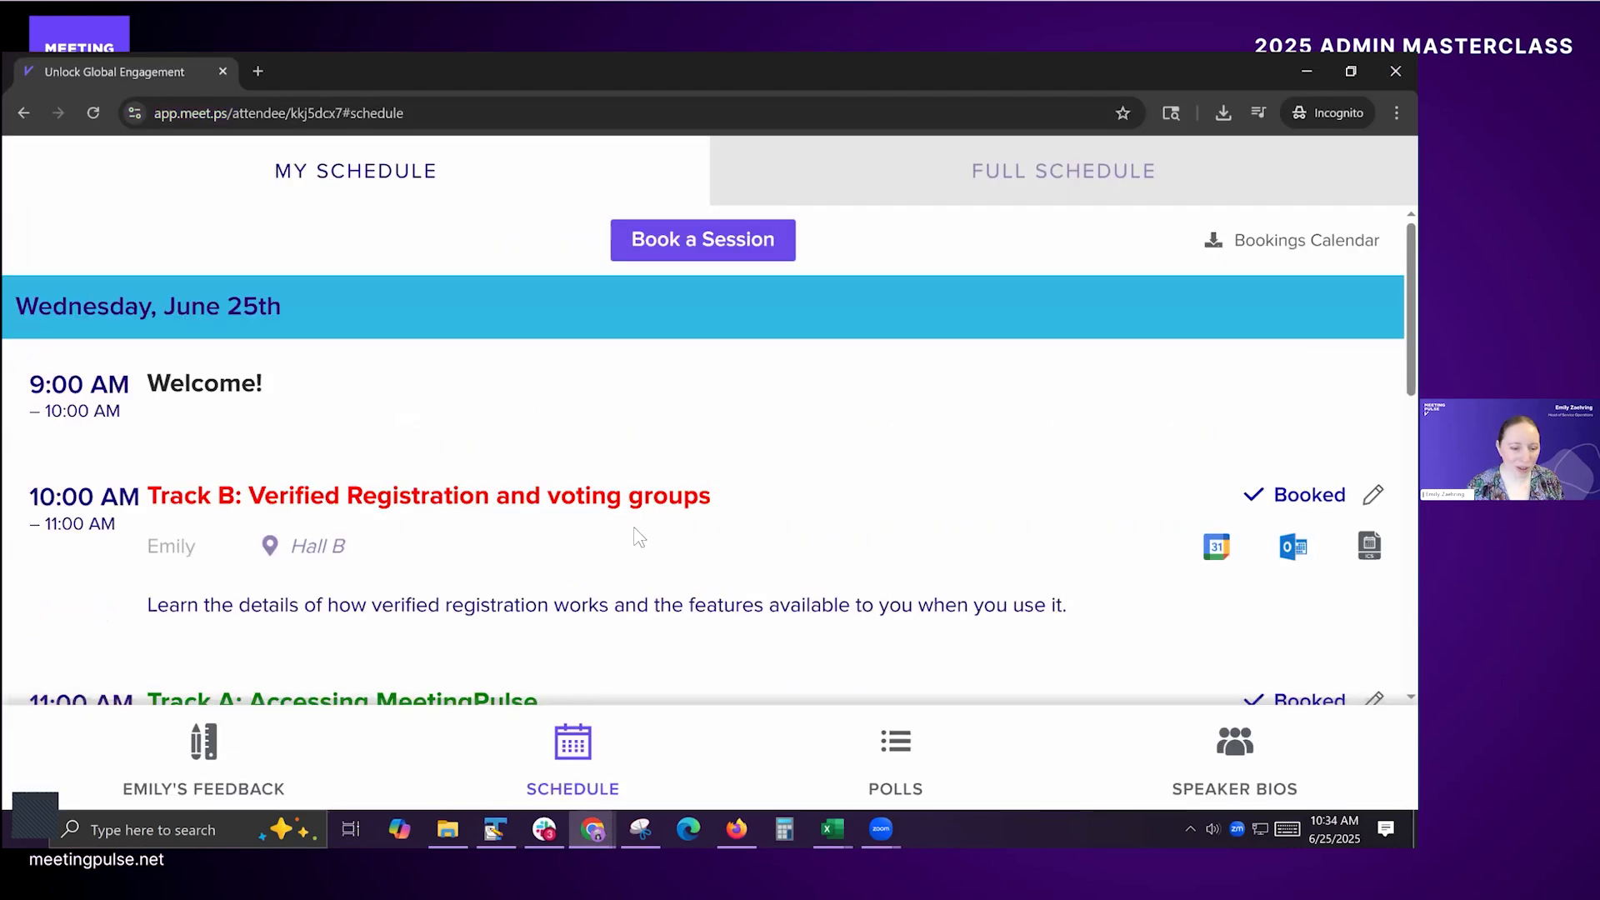
scroll(596, 503, "down", 15)
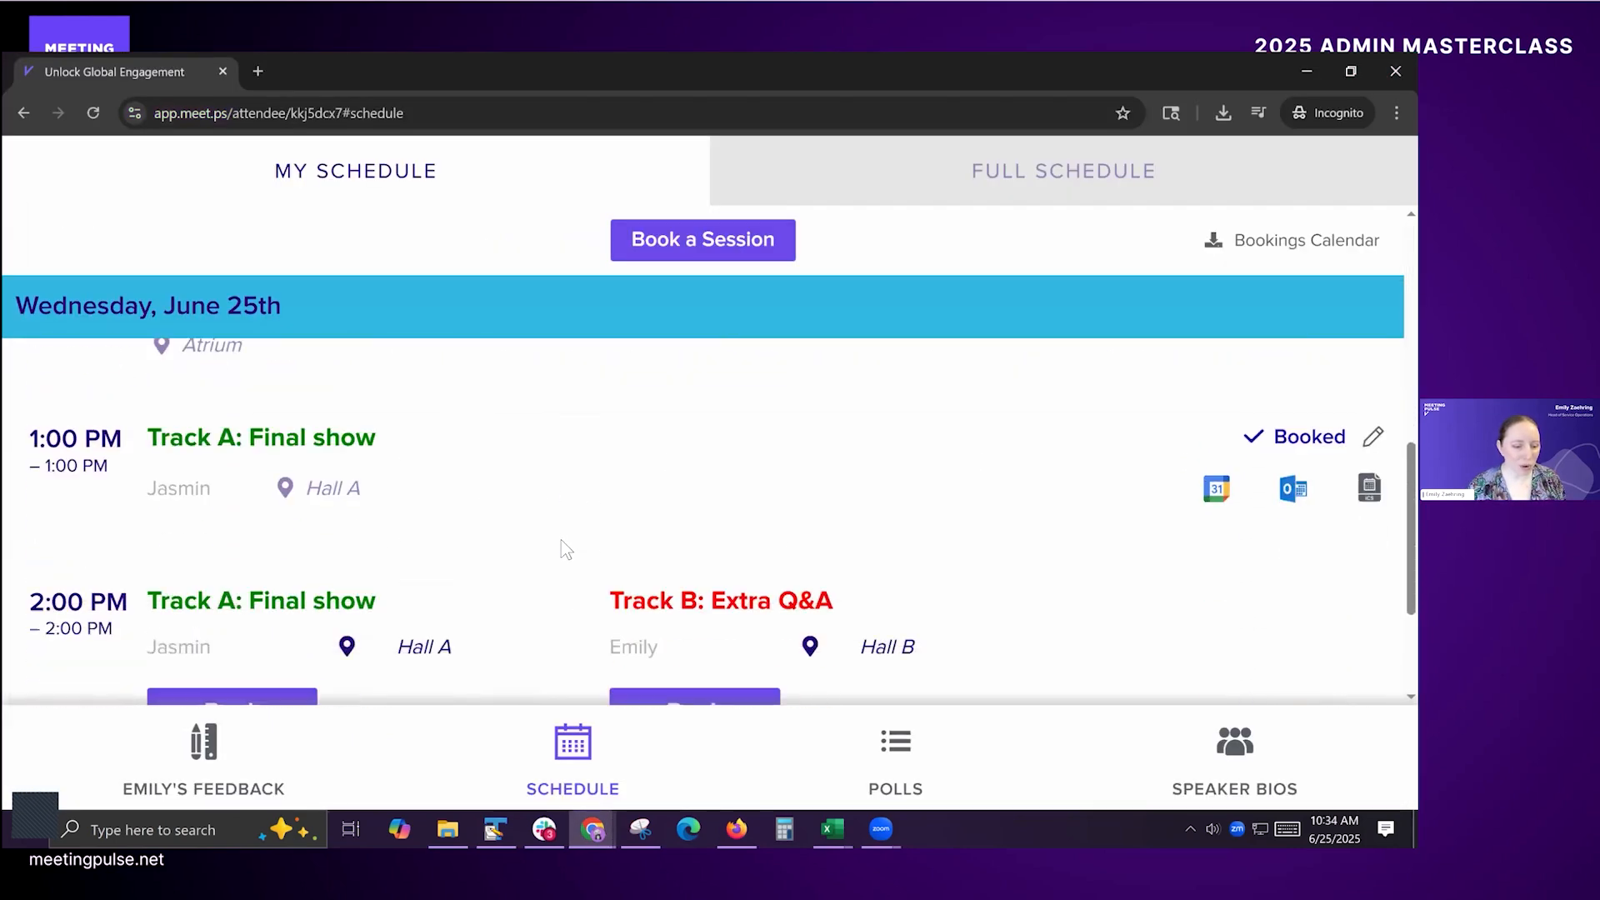
scroll(716, 458, "up", 6)
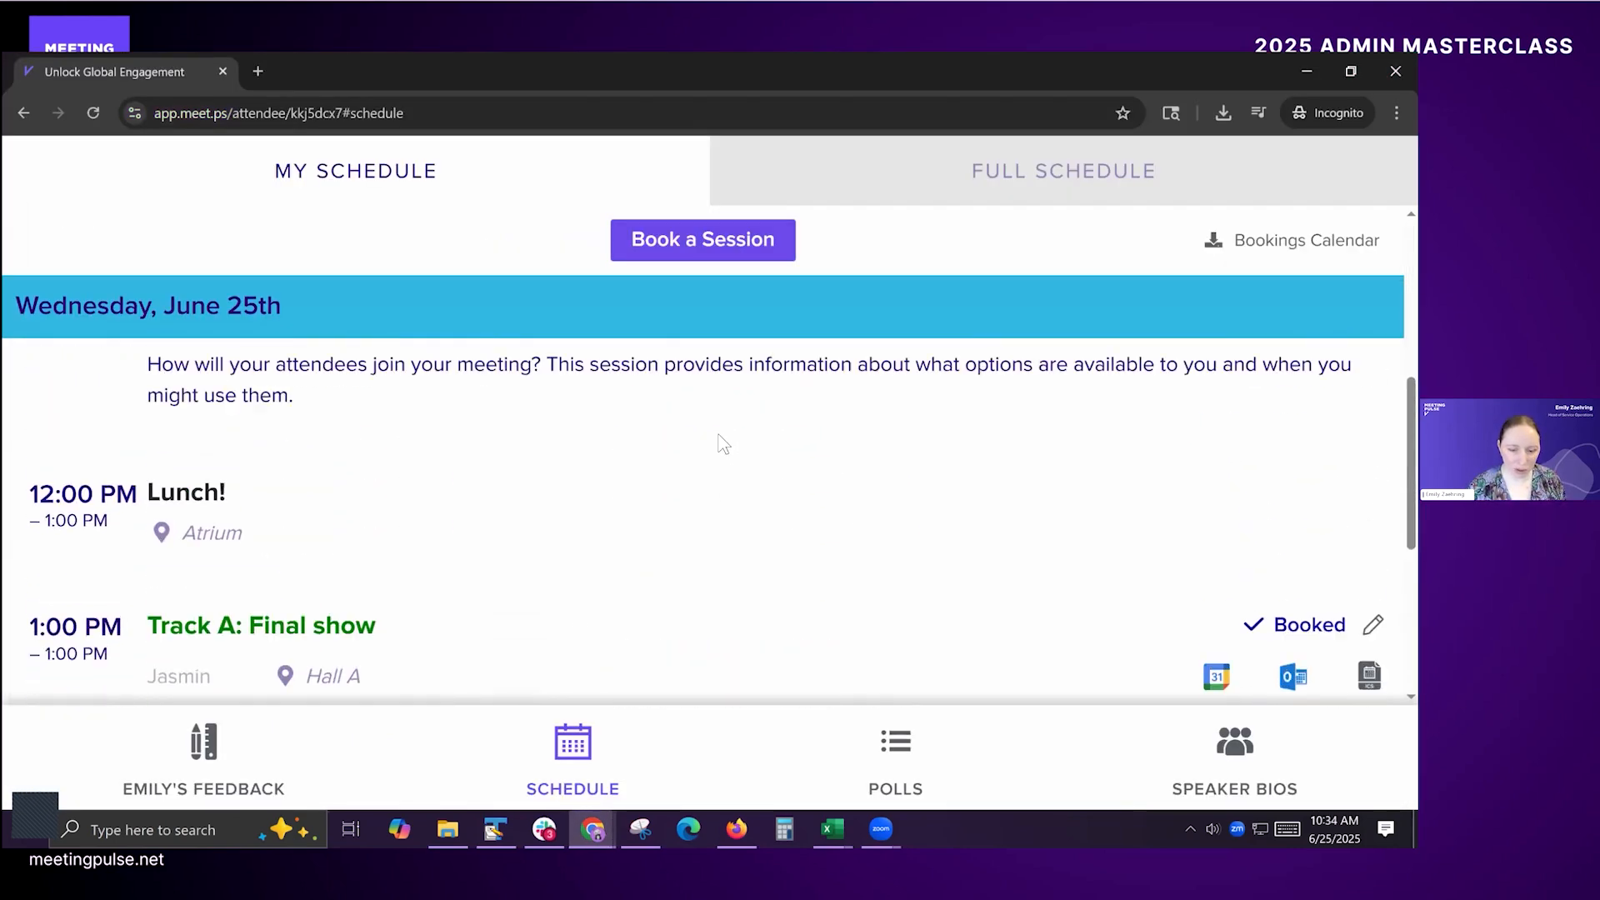
scroll(709, 457, "up", 5)
Step: Turn on "Show only booked schedule sessions in my schedule" and return to the attendee's My Schedule
key("alt+Tab")
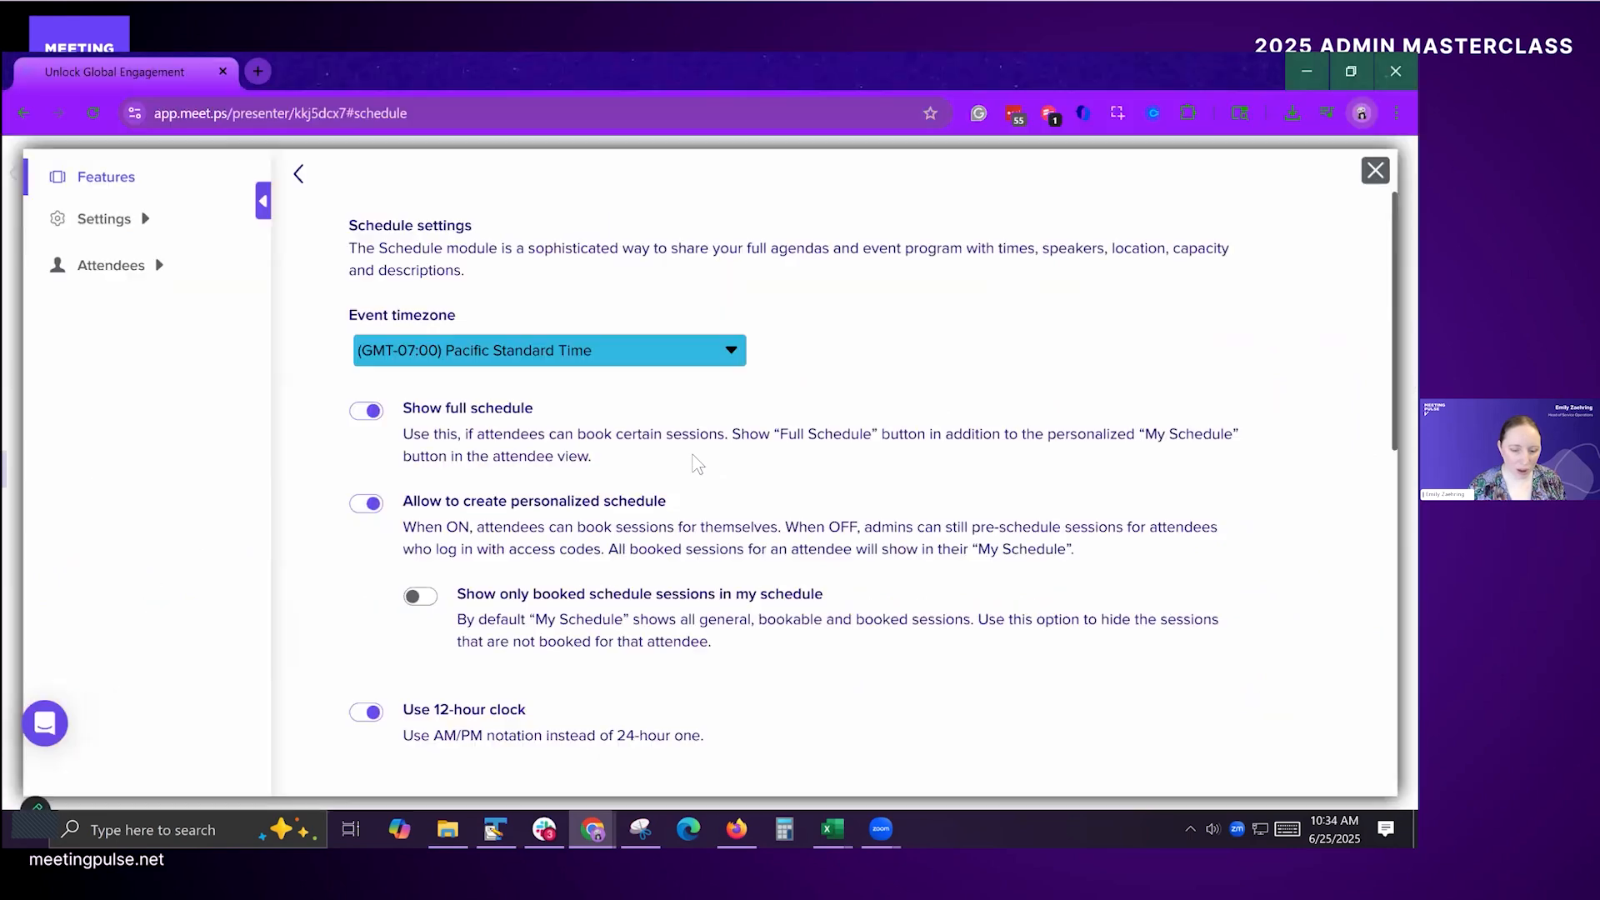
left_click(421, 596)
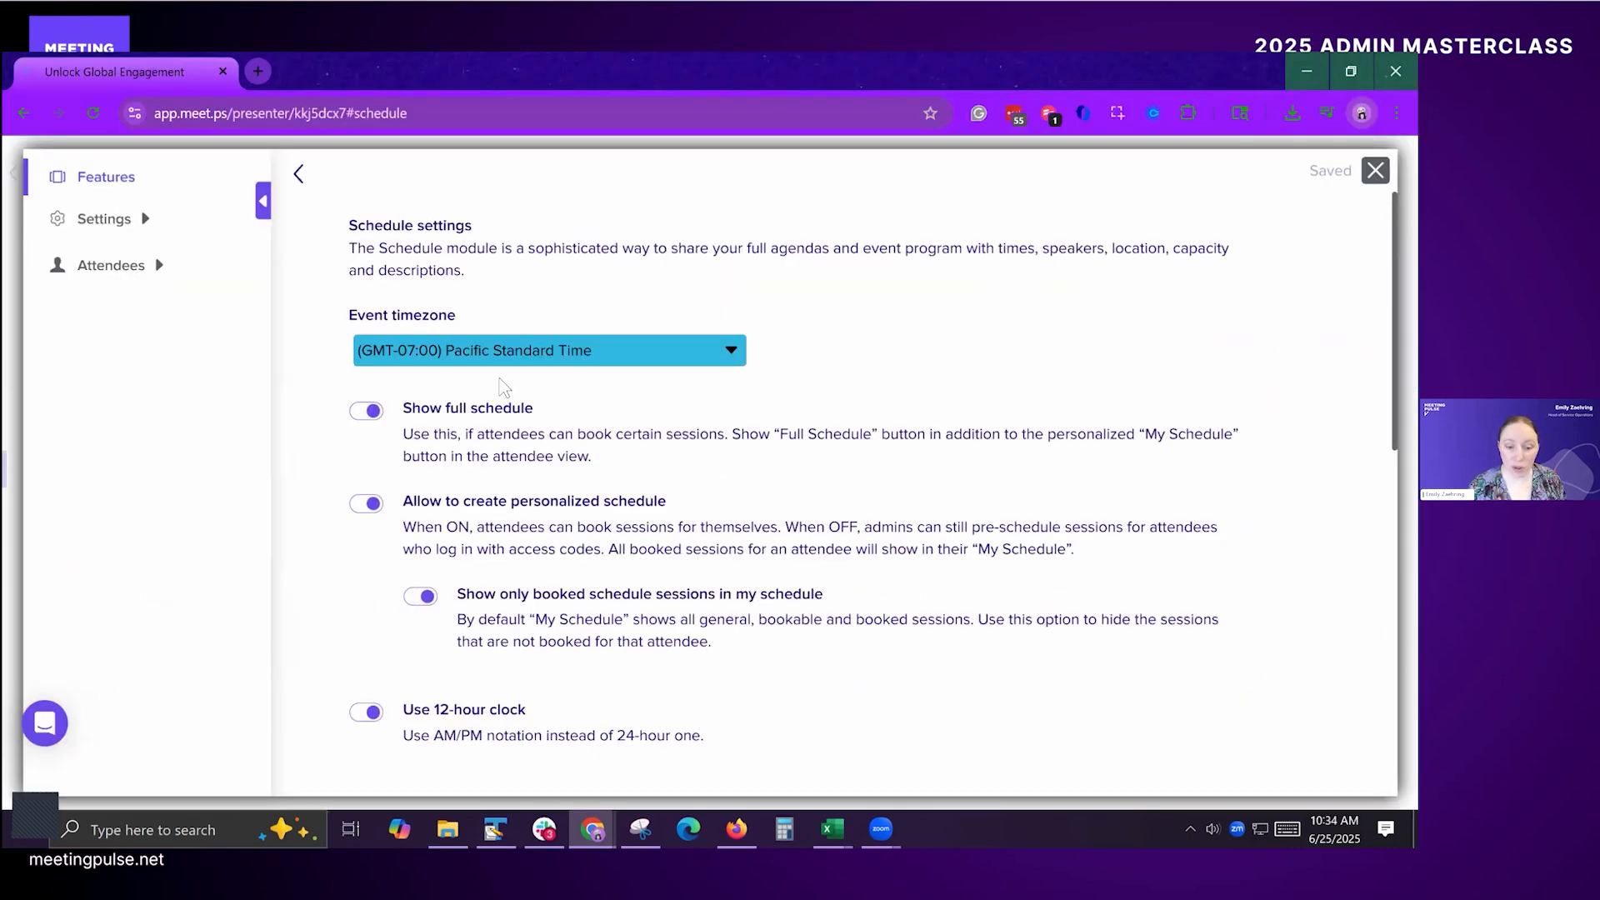
key("alt+Tab")
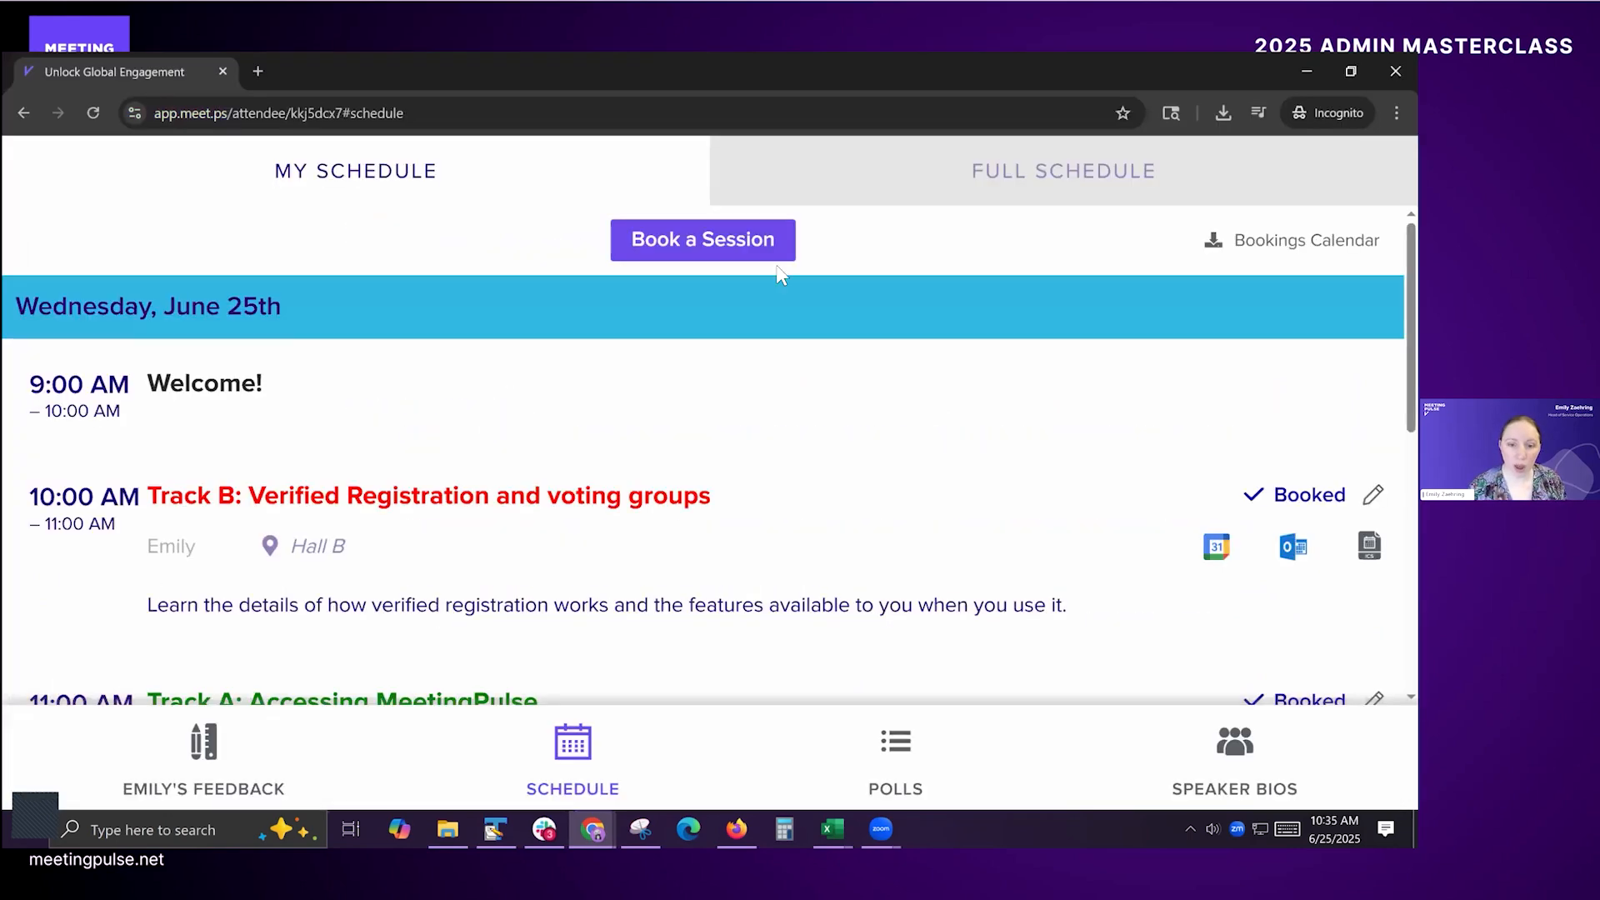
Step: Examine all June 25th sessions in the attendee's Full Schedule, and return to My Schedule
left_click(983, 182)
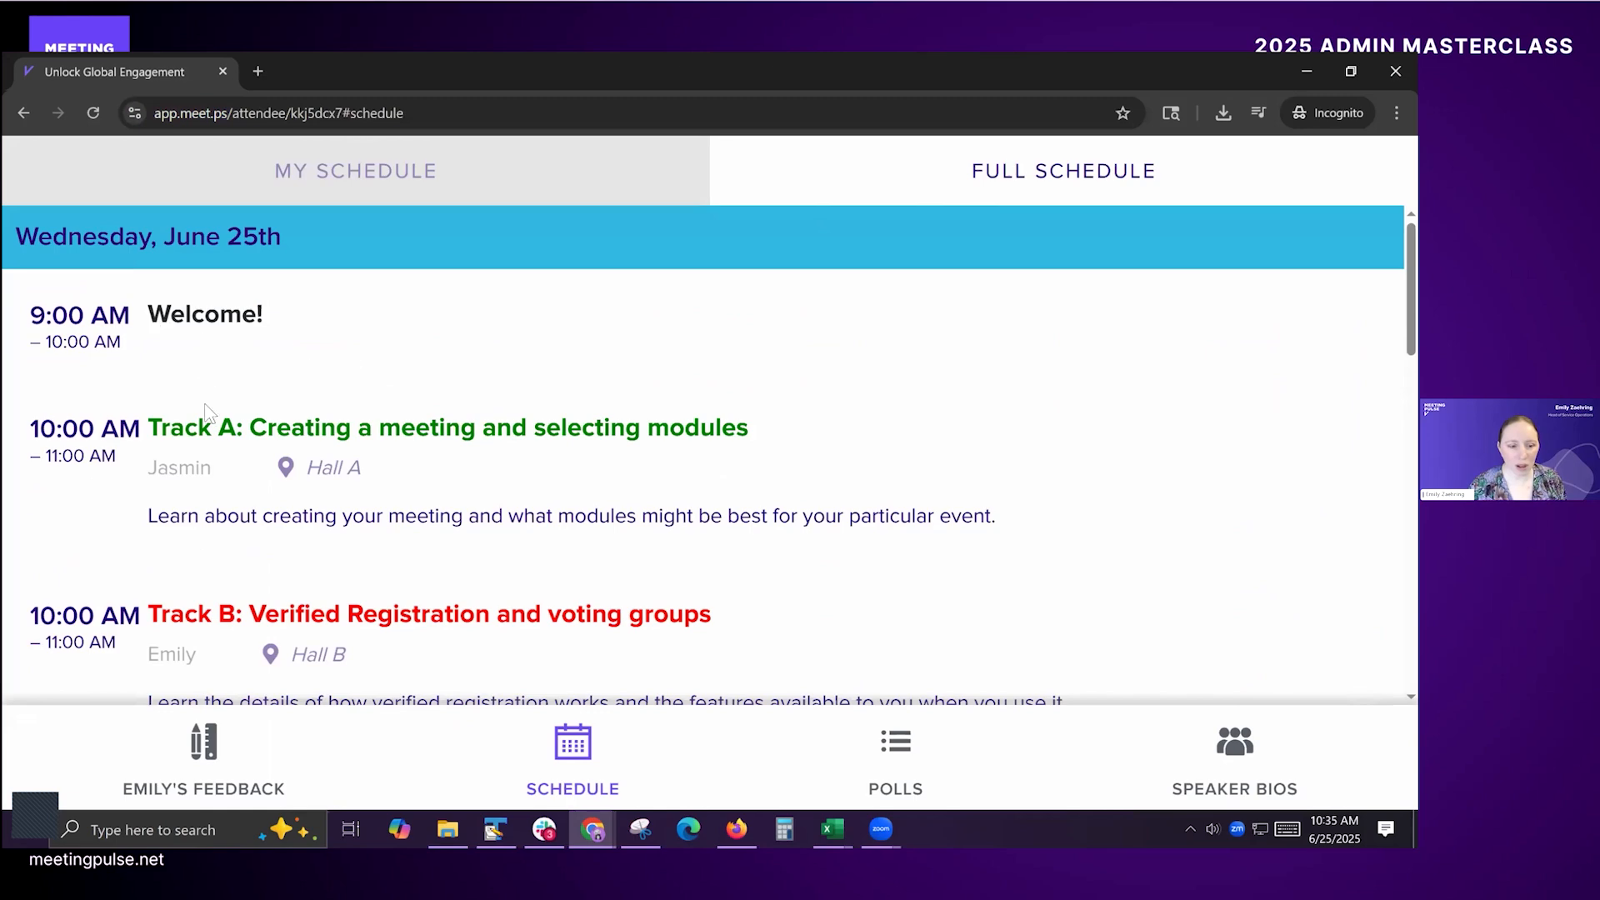
scroll(308, 538, "down", 10)
scroll(324, 543, "down", 5)
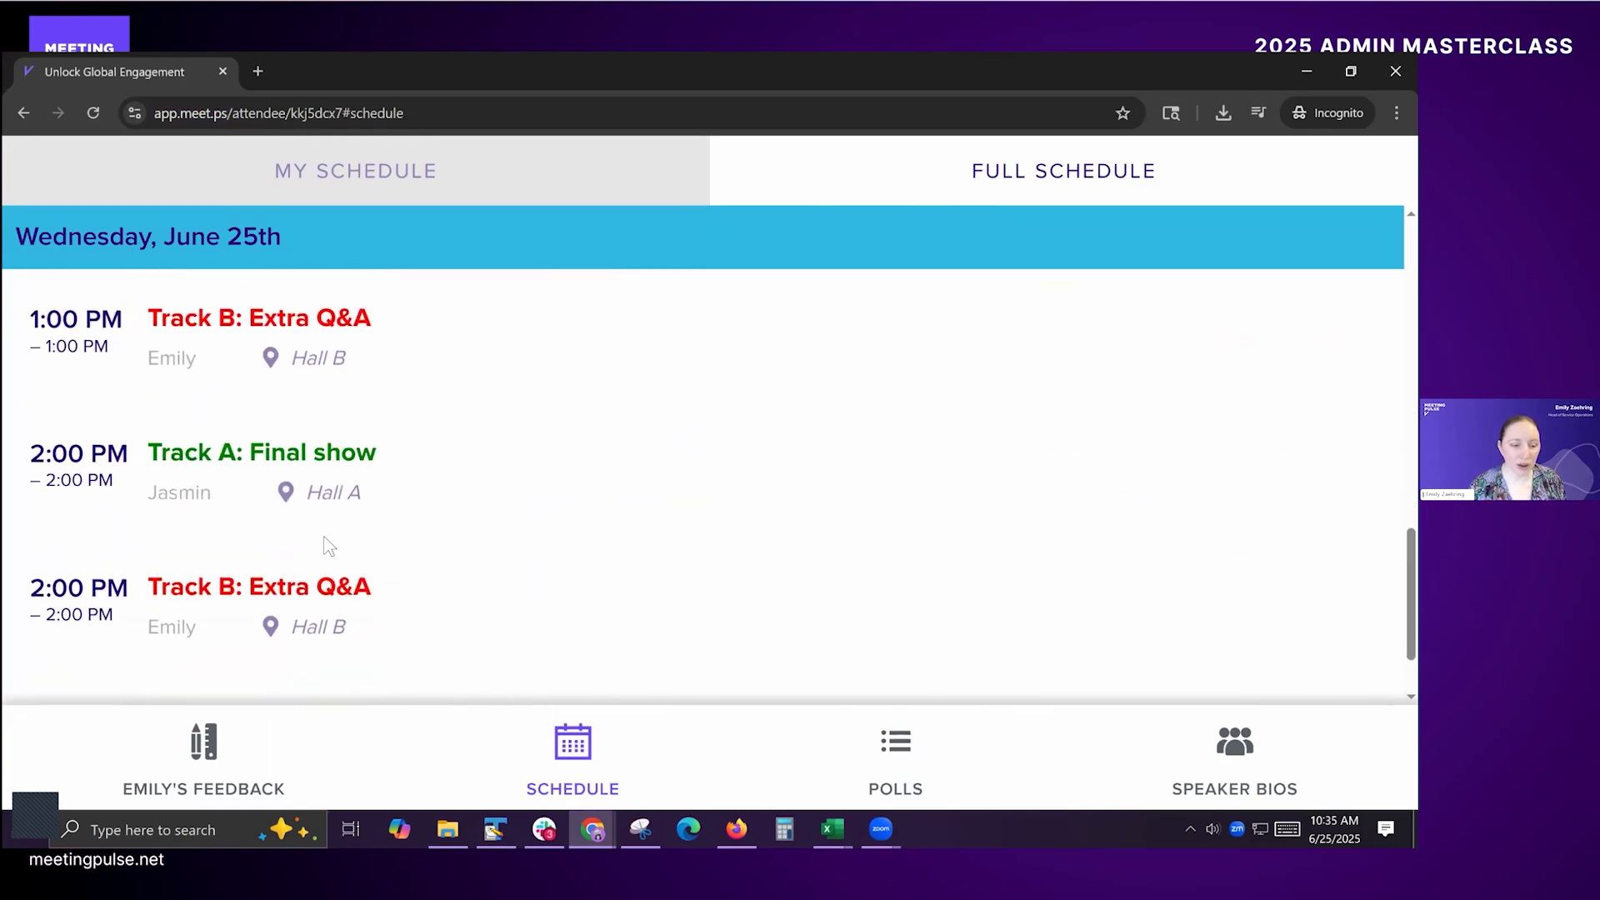
scroll(372, 534, "up", 5)
scroll(375, 500, "up", 10)
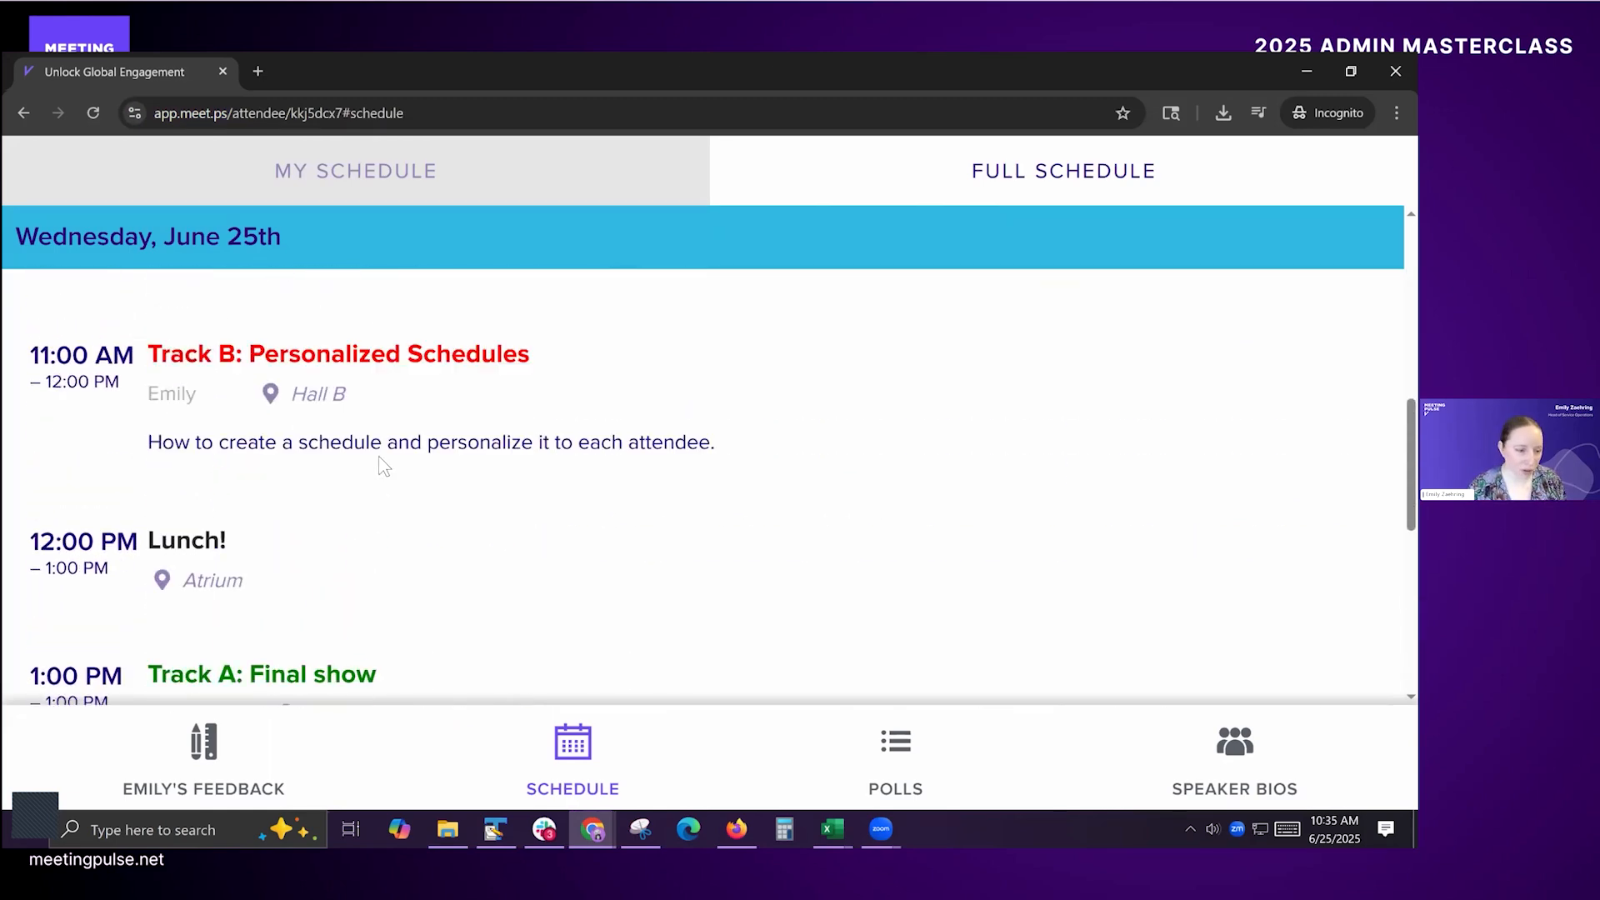
left_click(354, 166)
Step: In the presenter's Schedule settings, turn on "Request attendee input" to view its prompt options, and turn it off again
key("alt+Tab")
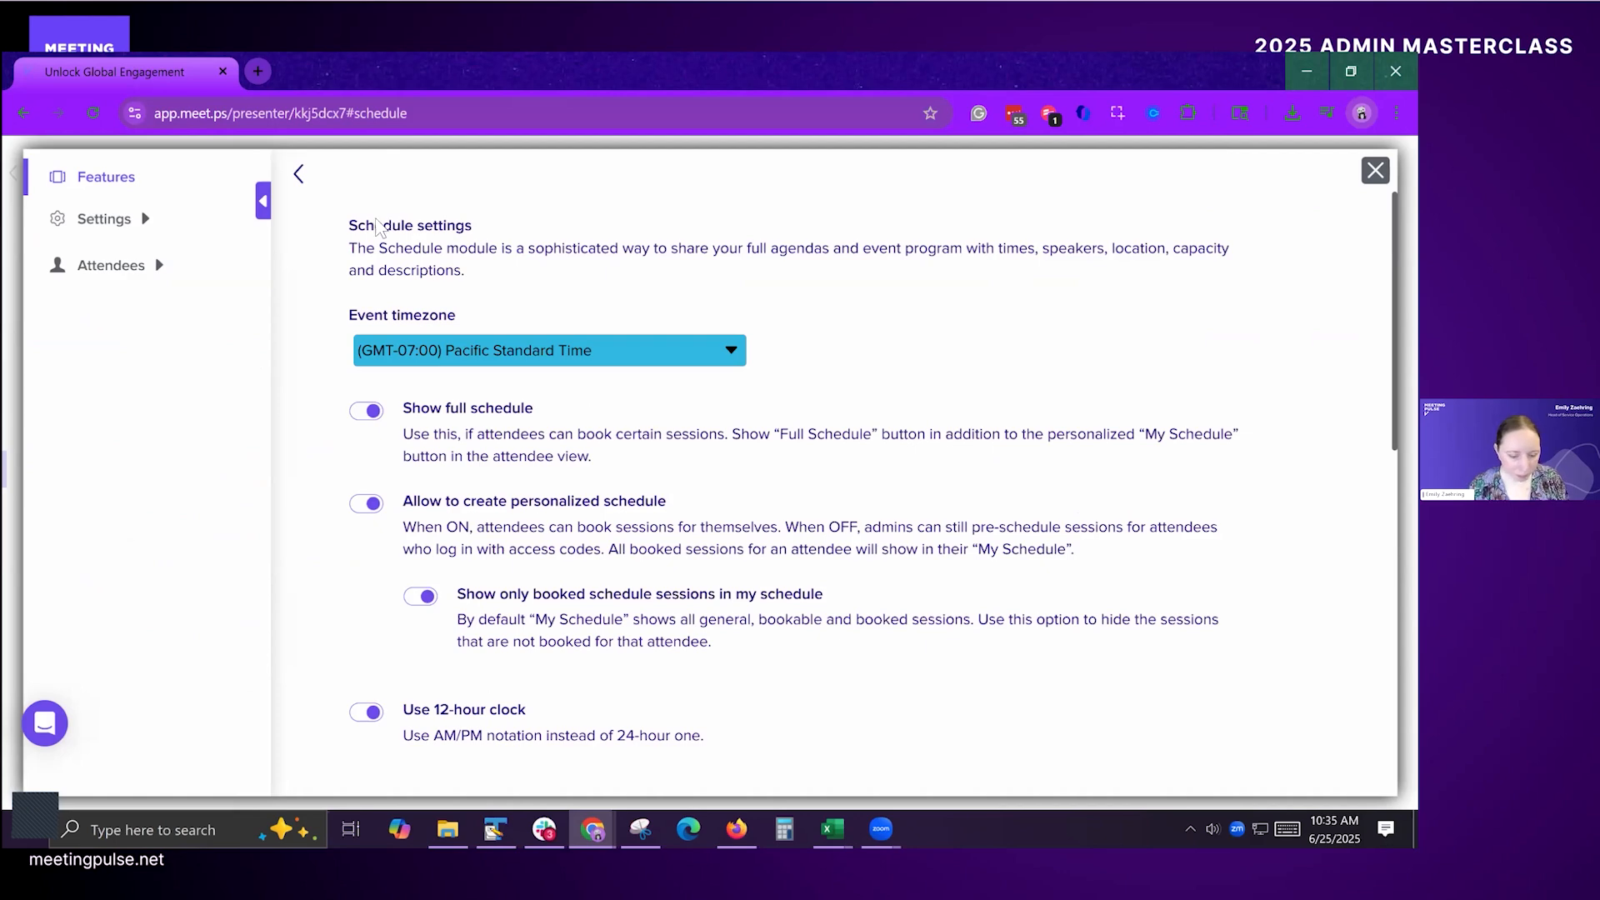
scroll(377, 227, "down", 6)
scroll(833, 334, "up", 2)
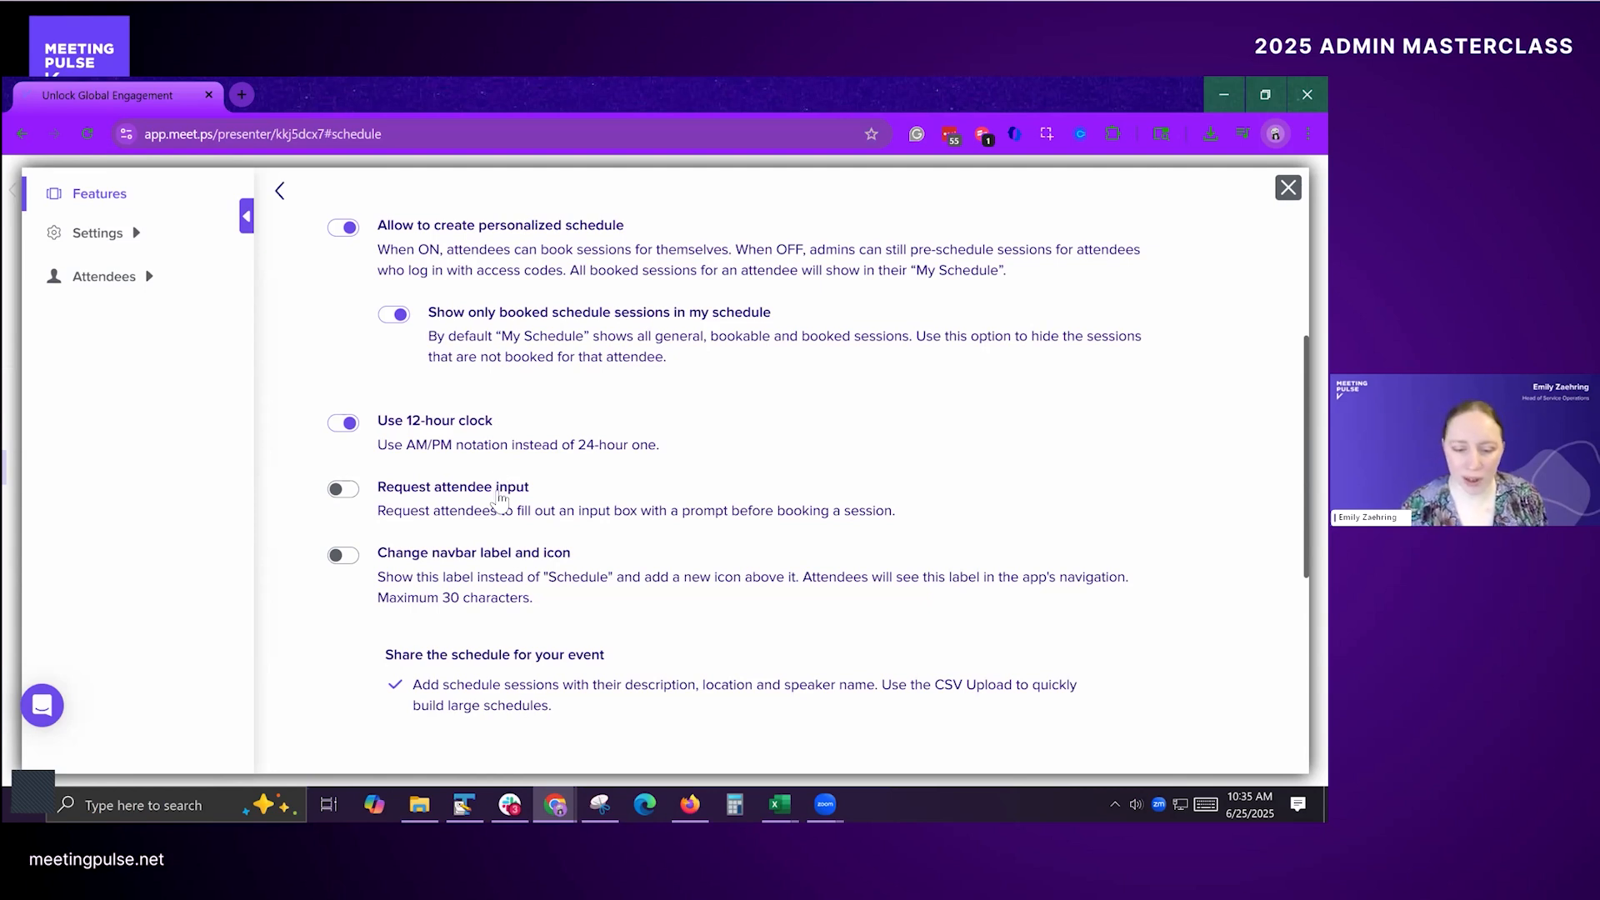
left_click(498, 490)
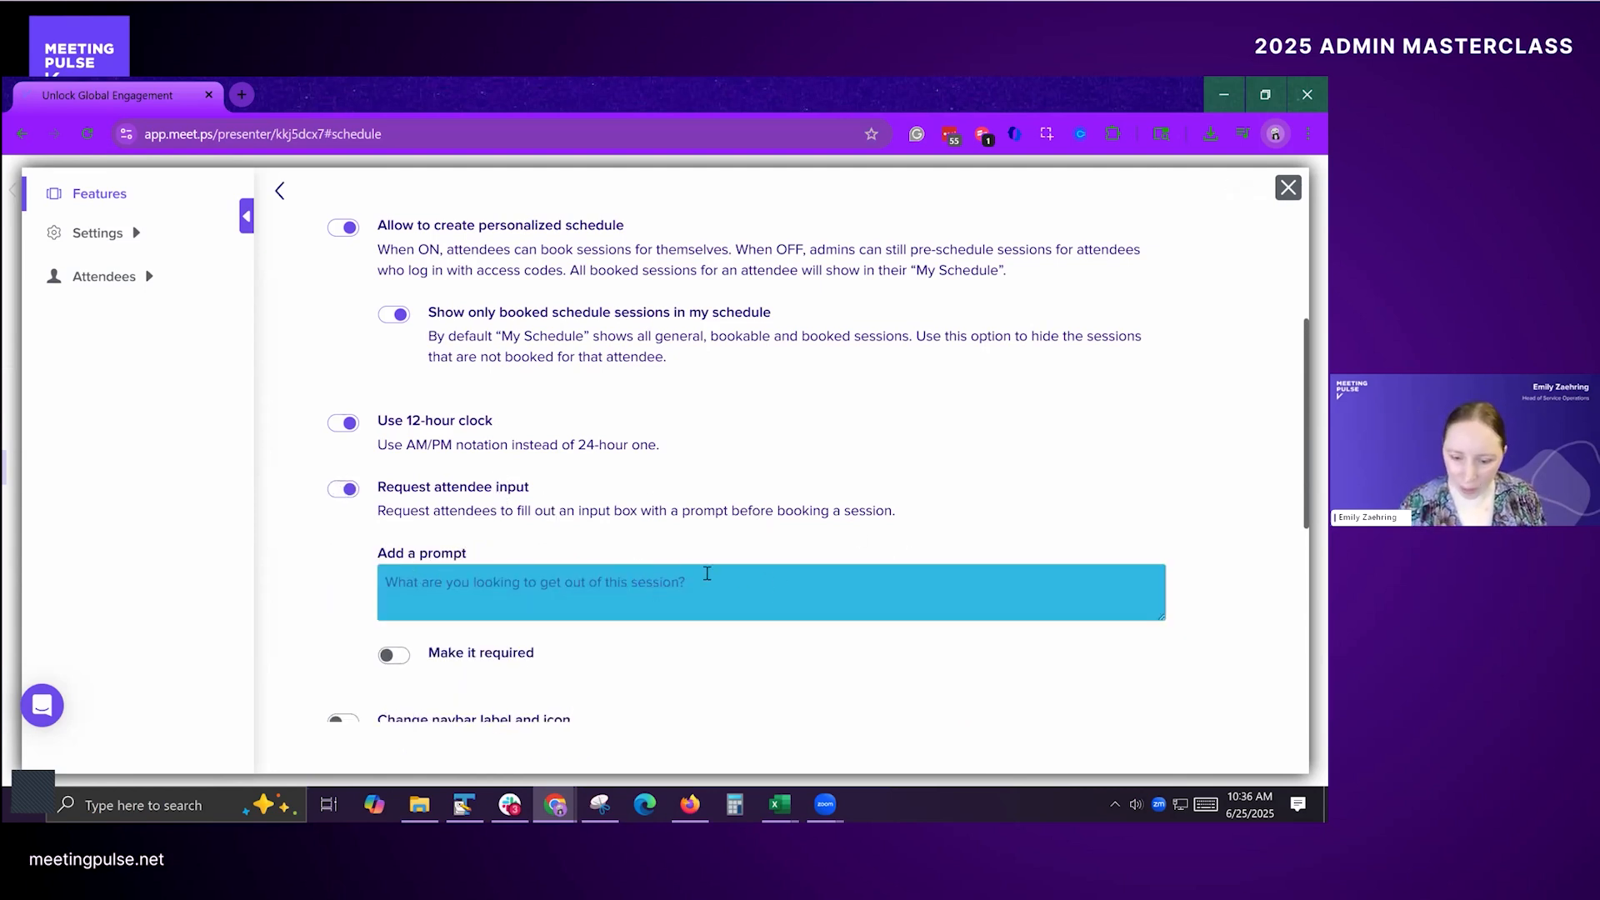
left_click(358, 495)
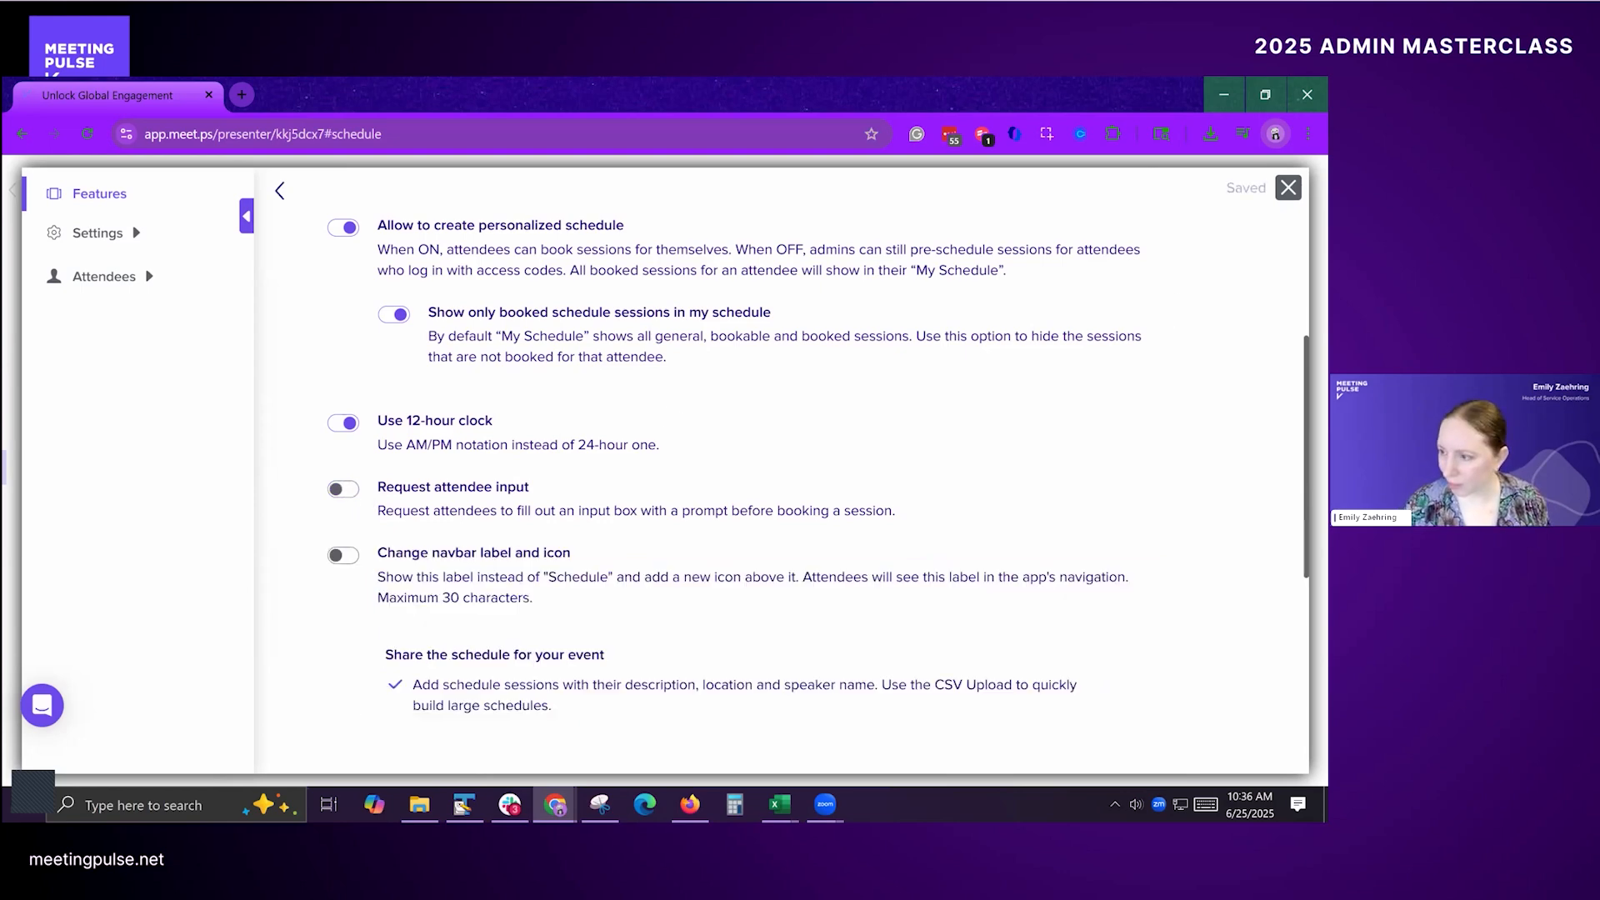
Step: Close the Schedule settings and open the hidden "KBYG" page in Materials for editing
left_click(1289, 188)
key("alt+Tab")
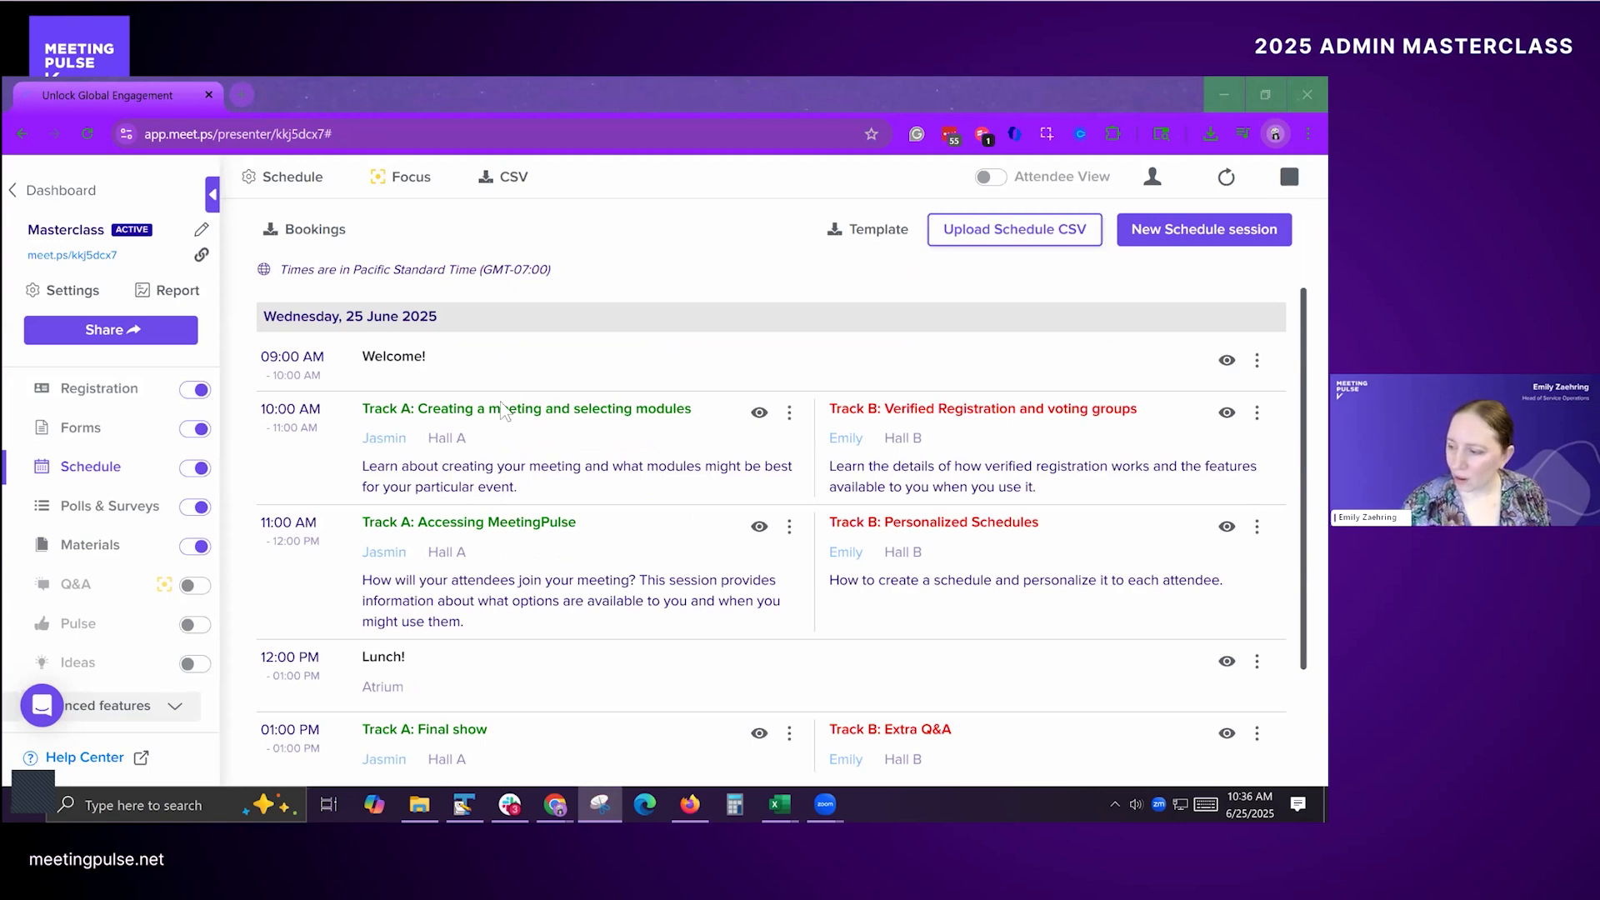
left_click(663, 268)
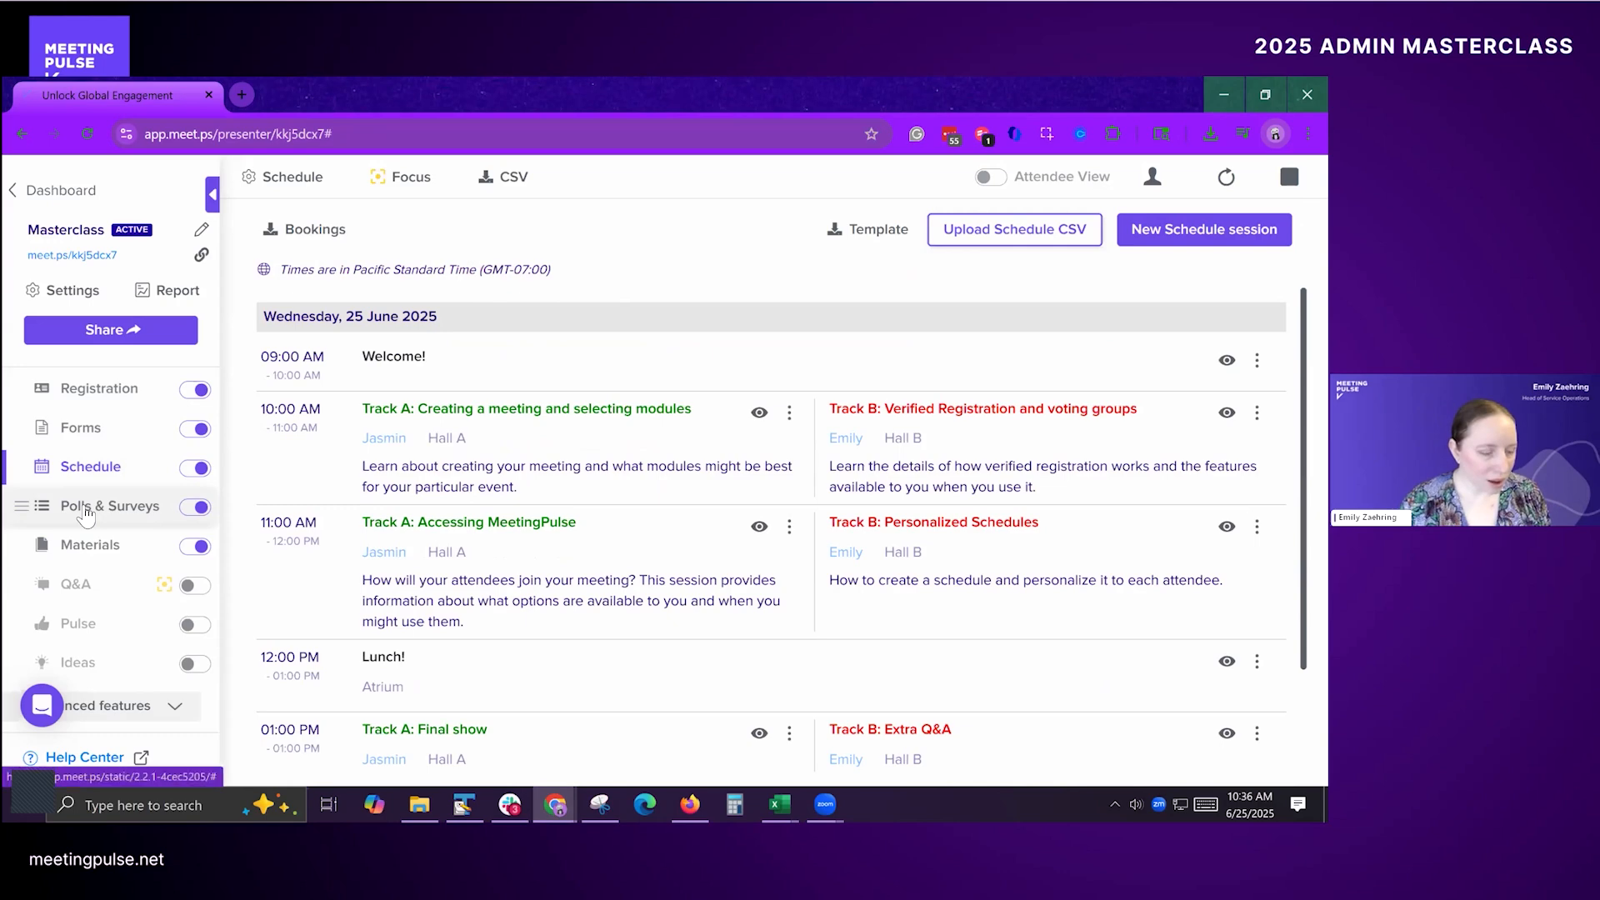
left_click(90, 548)
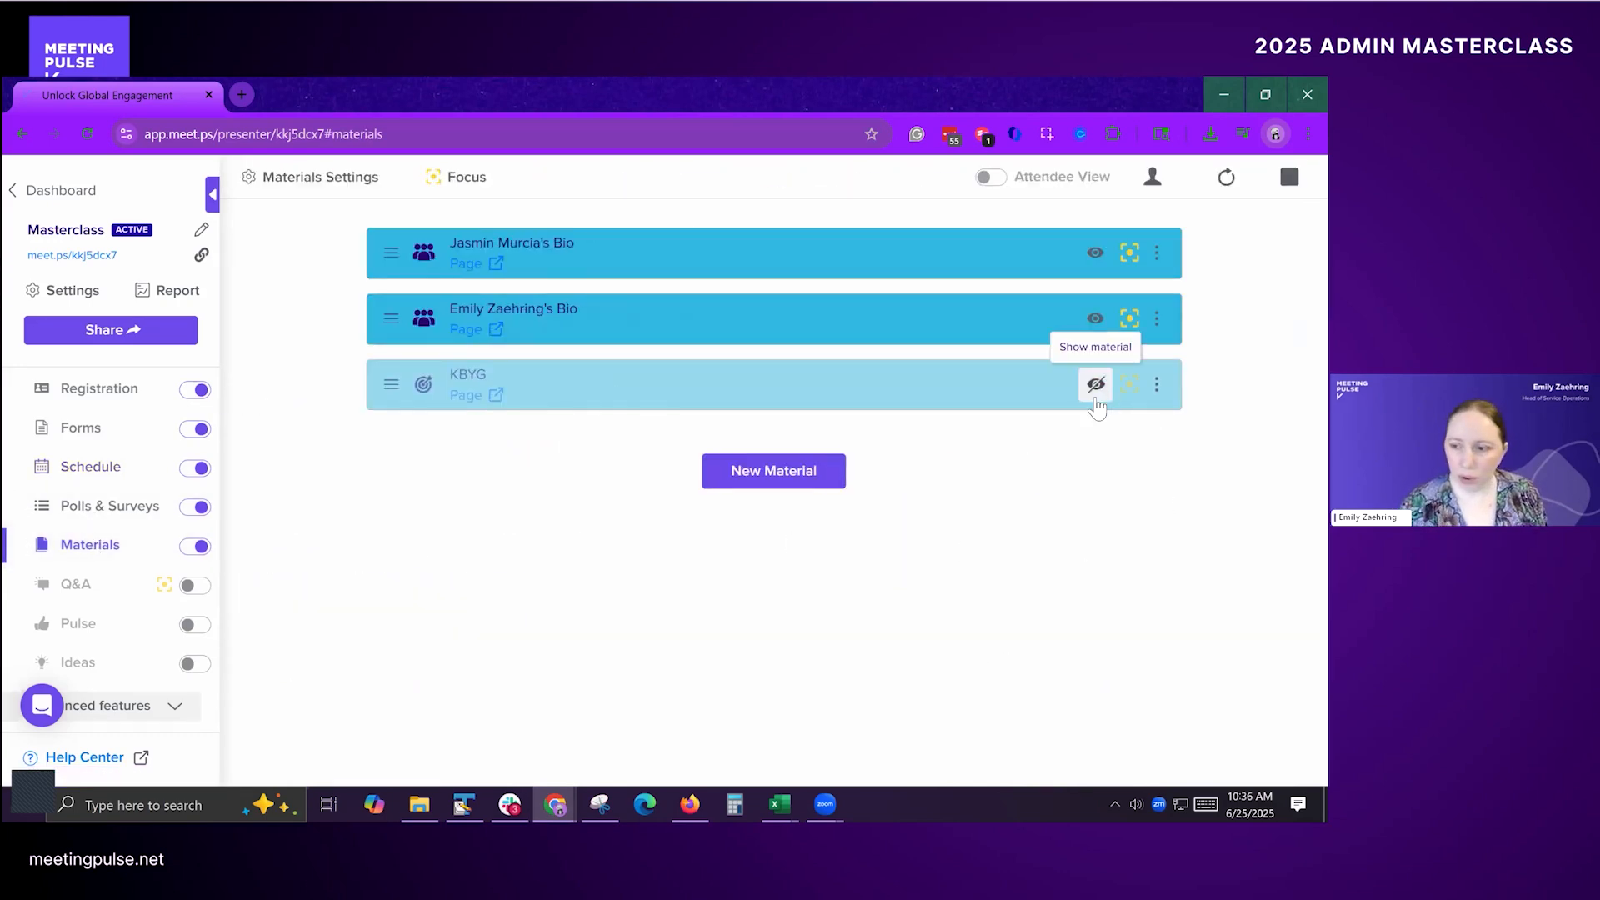
left_click(1156, 384)
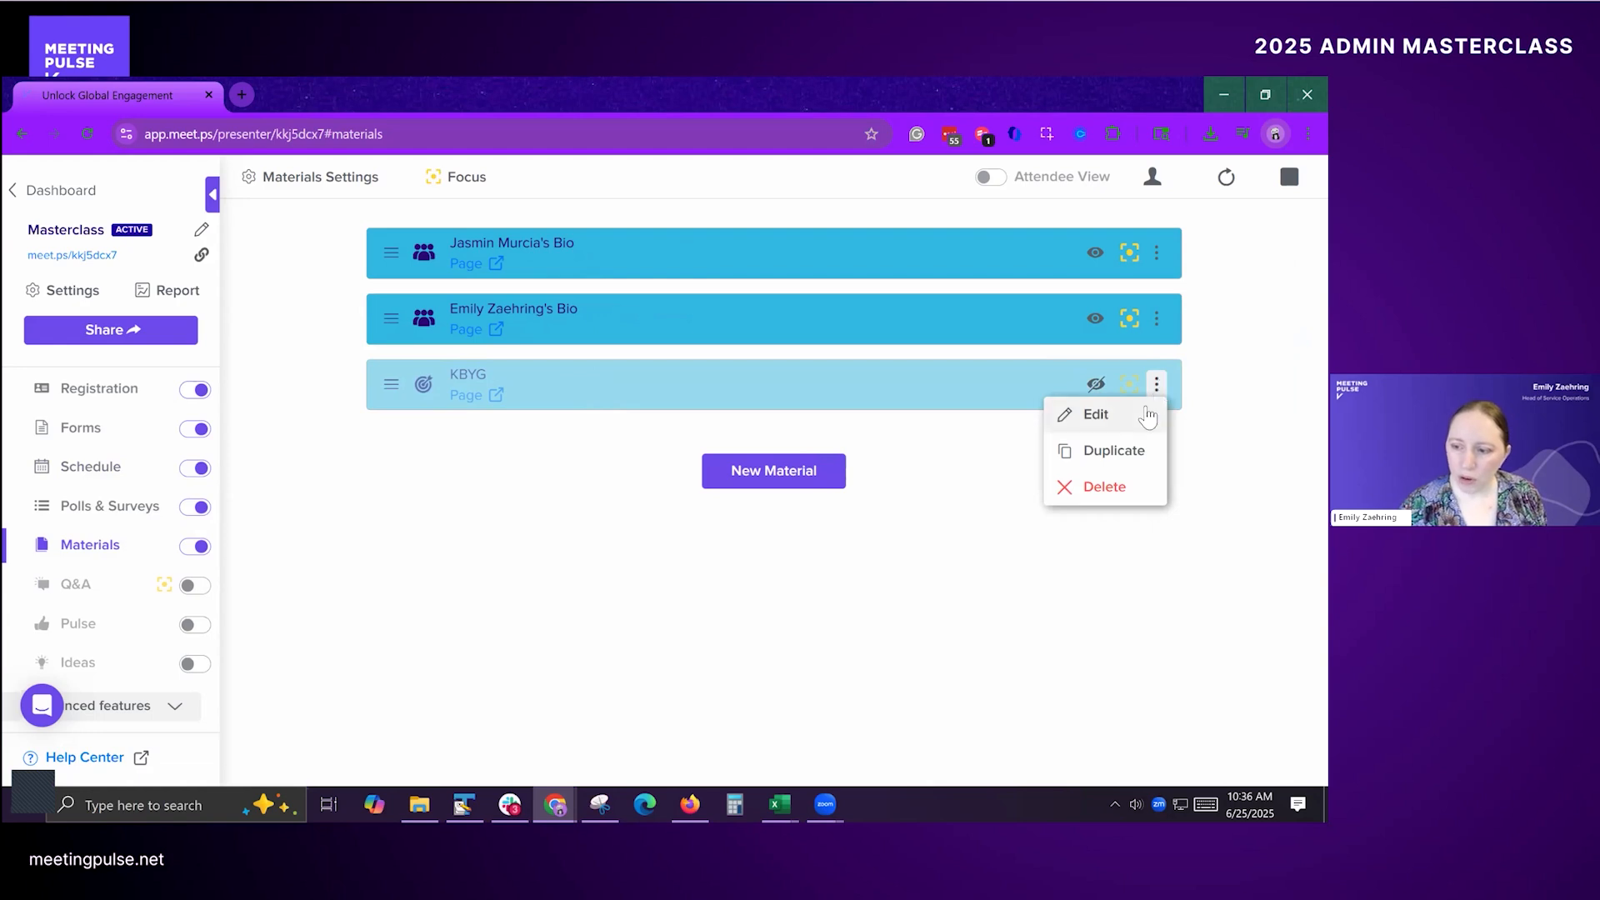
left_click(1147, 415)
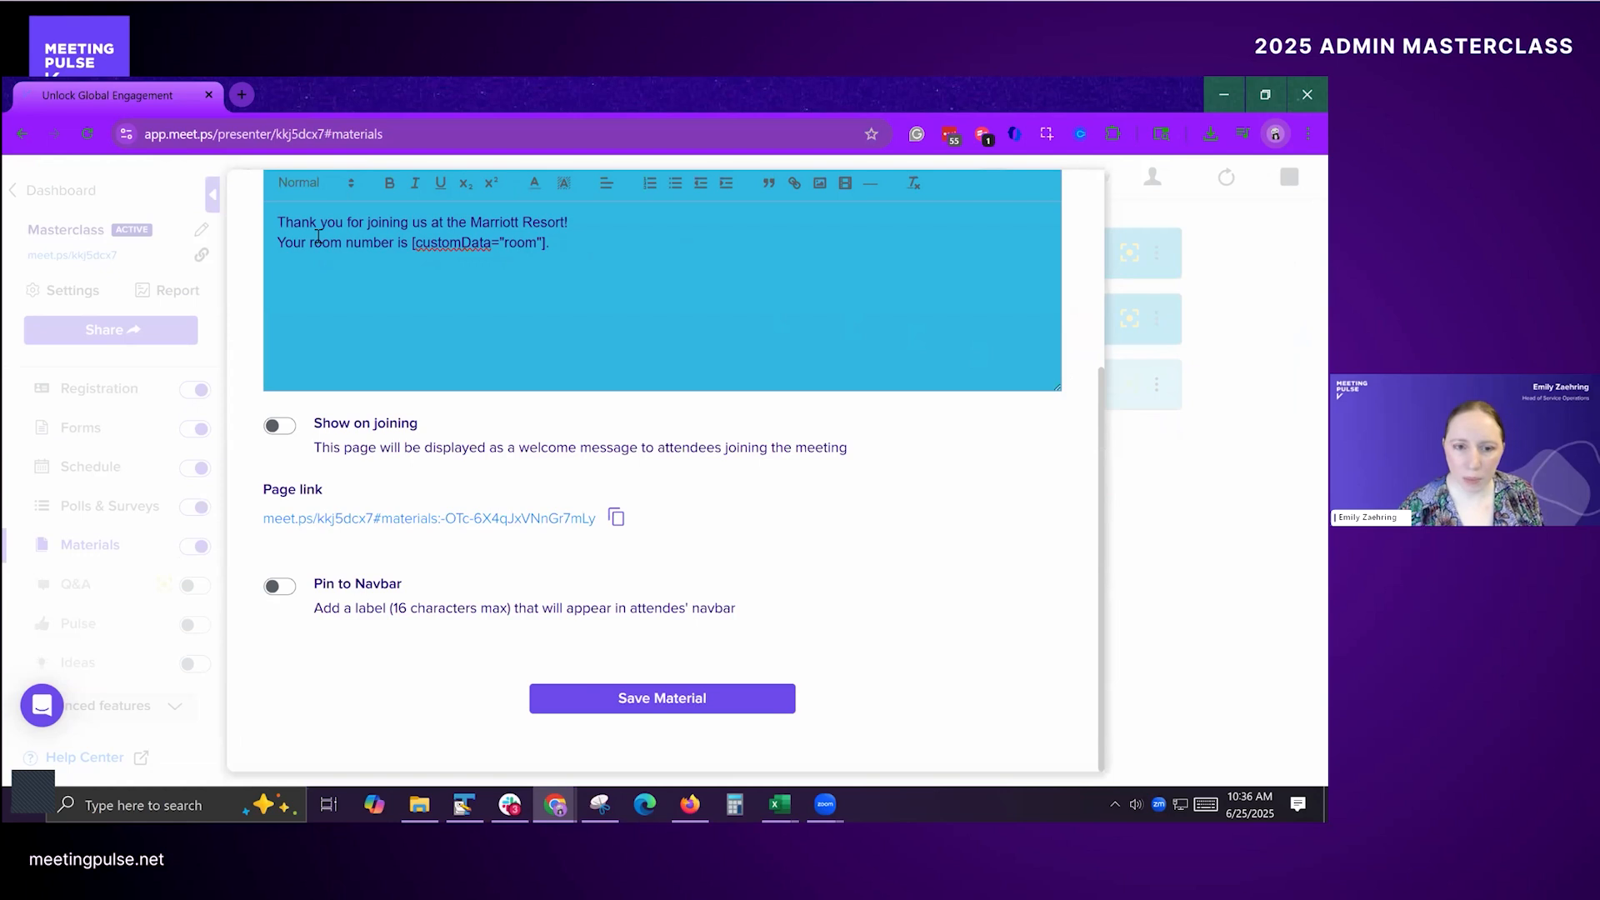
Step: Examine the KBYG page's title and its welcome text with the [customData="room"] custom field
scroll(433, 300, "up", 2)
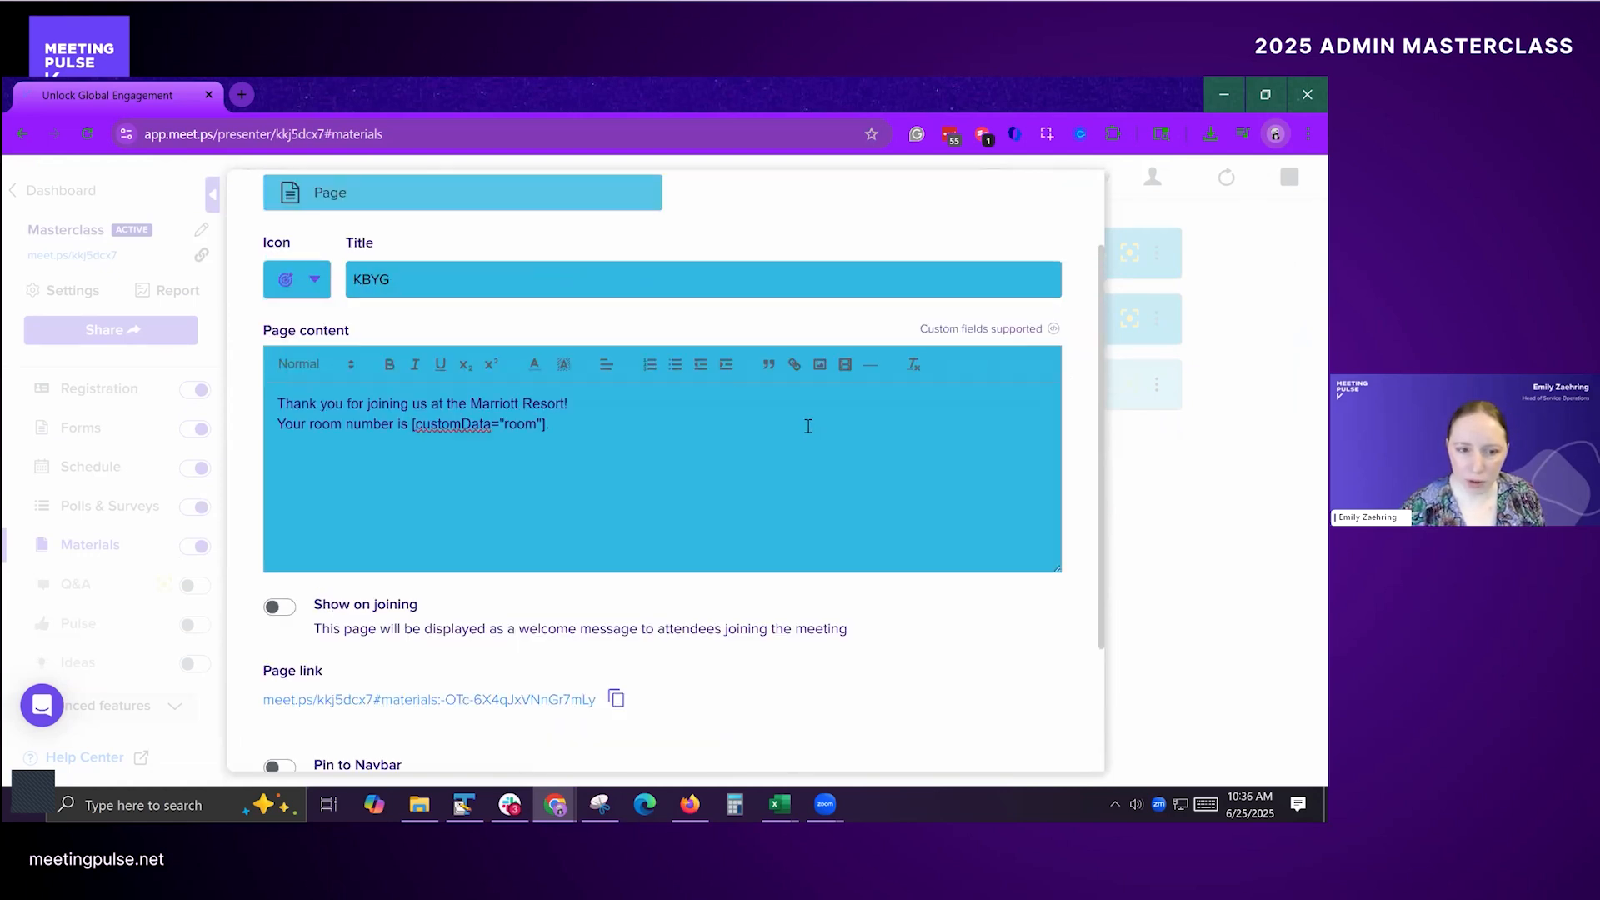
left_click_drag(354, 279, 541, 276)
left_click(541, 276)
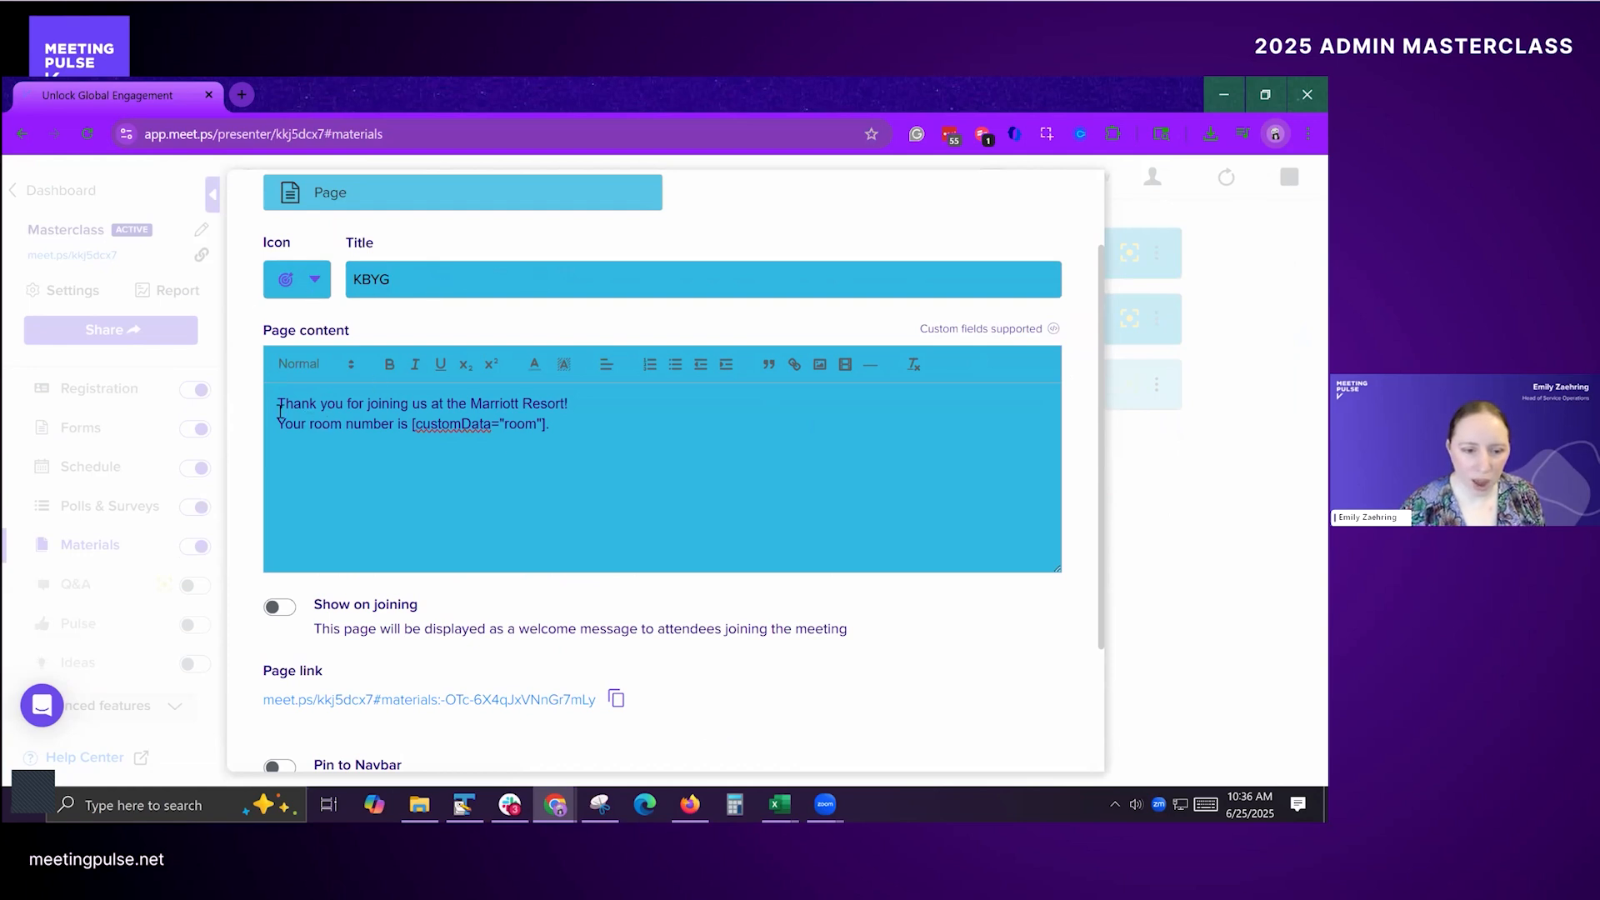
left_click_drag(278, 405, 590, 424)
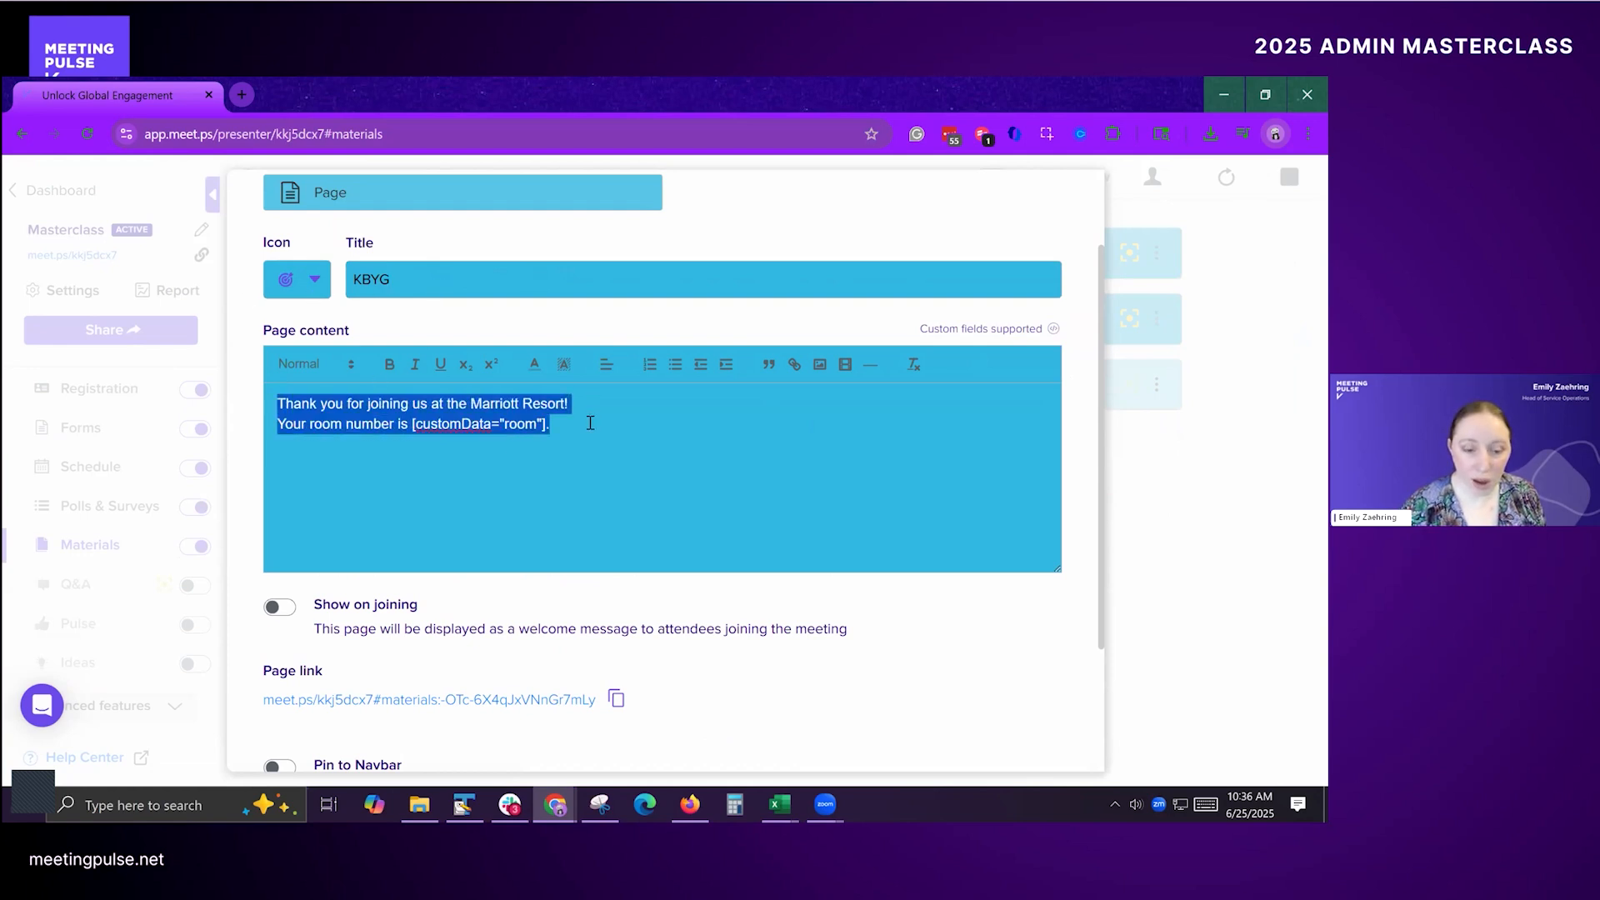
Step: Compare the room number line in the KBYG page content with the room column header in the Excel Masterclass attendee file
left_click(575, 404)
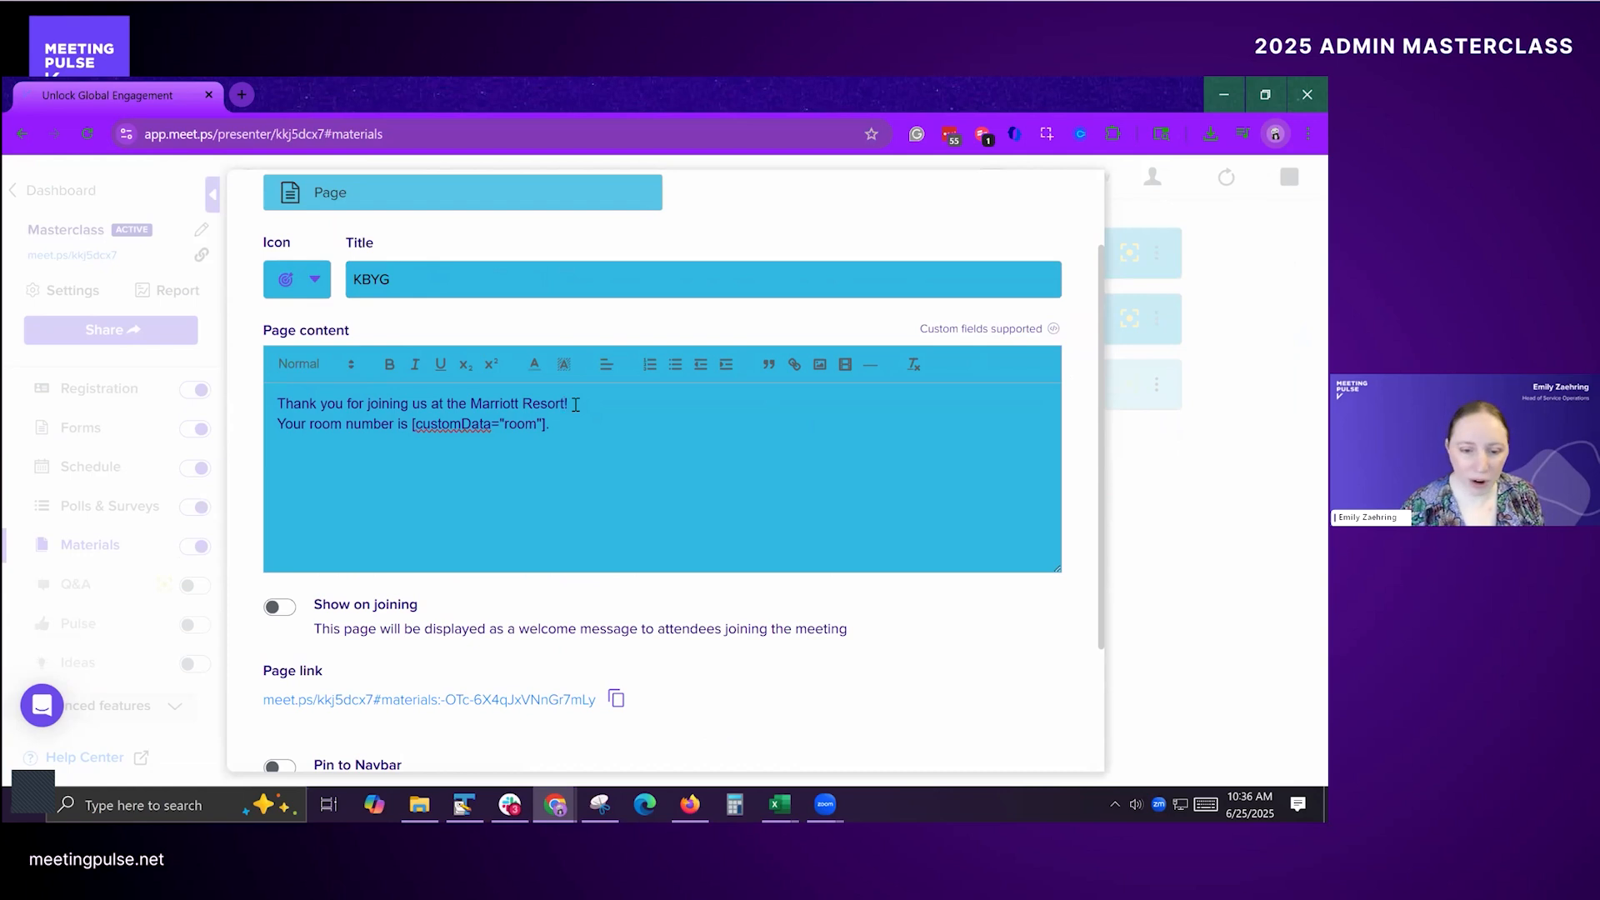
left_click_drag(547, 425, 277, 432)
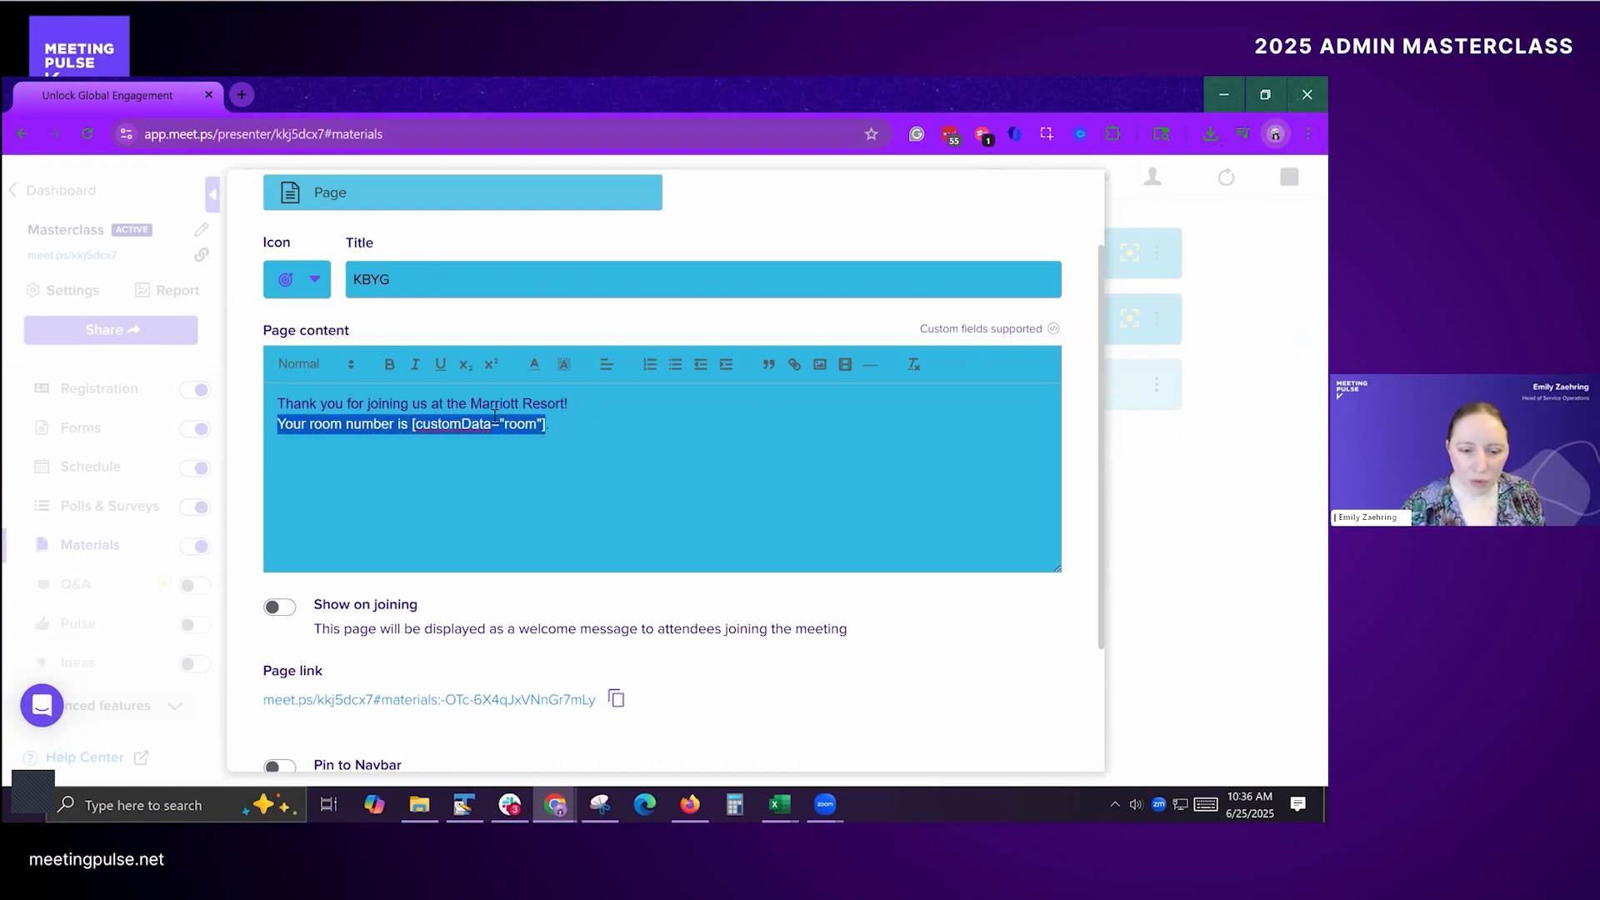
left_click(658, 439)
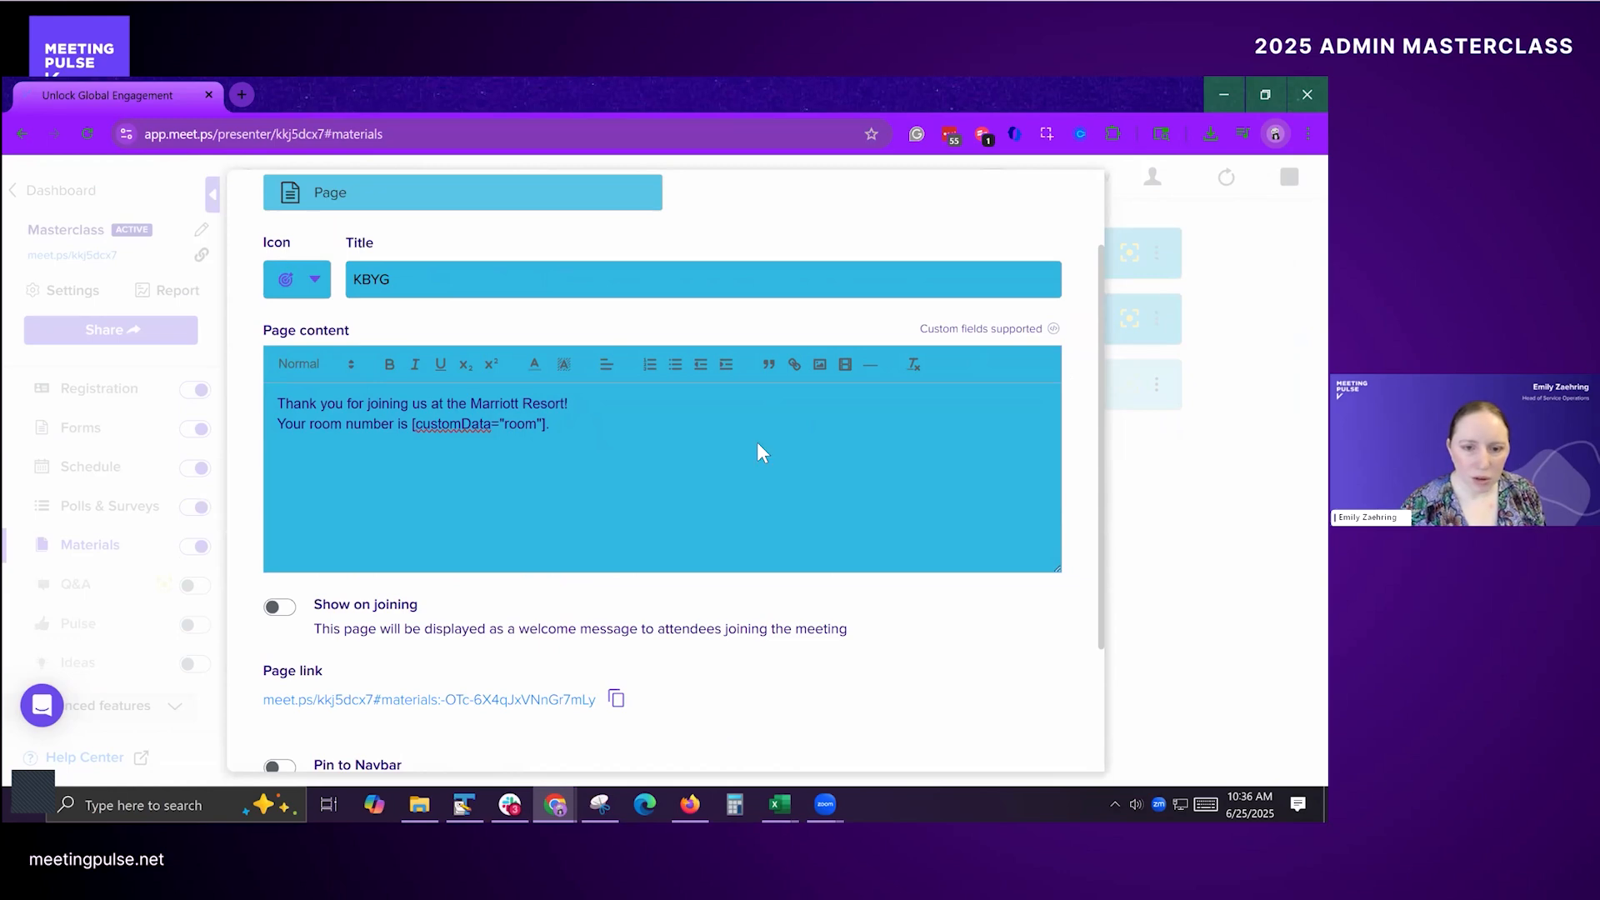
key("alt+Tab")
key("alt+Tab")
key("alt+Tab")
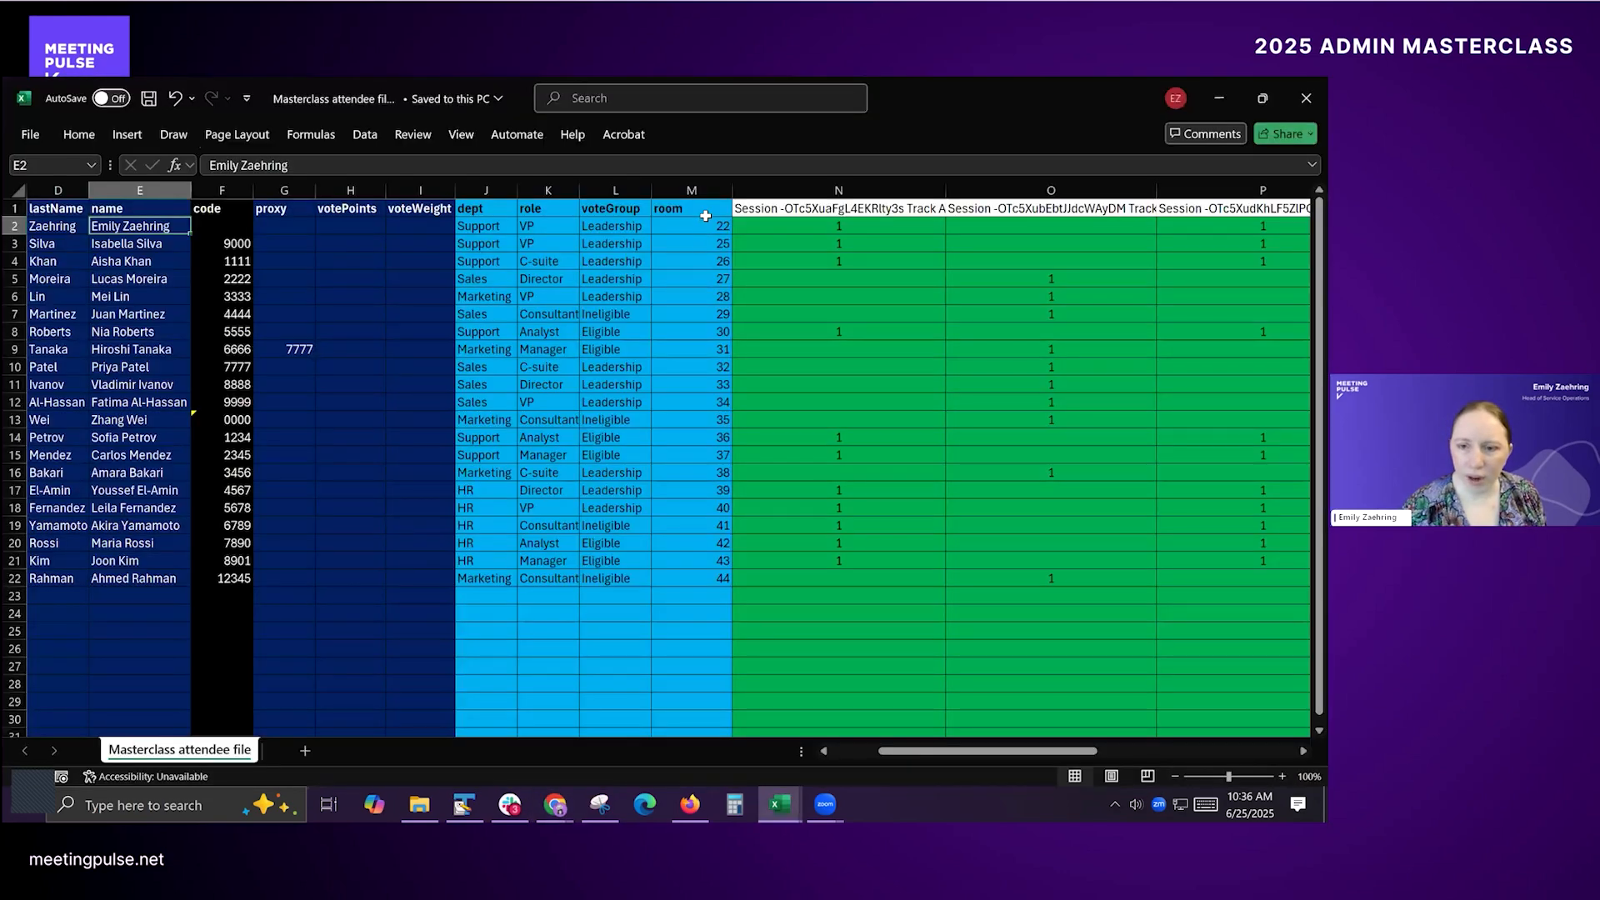
left_click(705, 213)
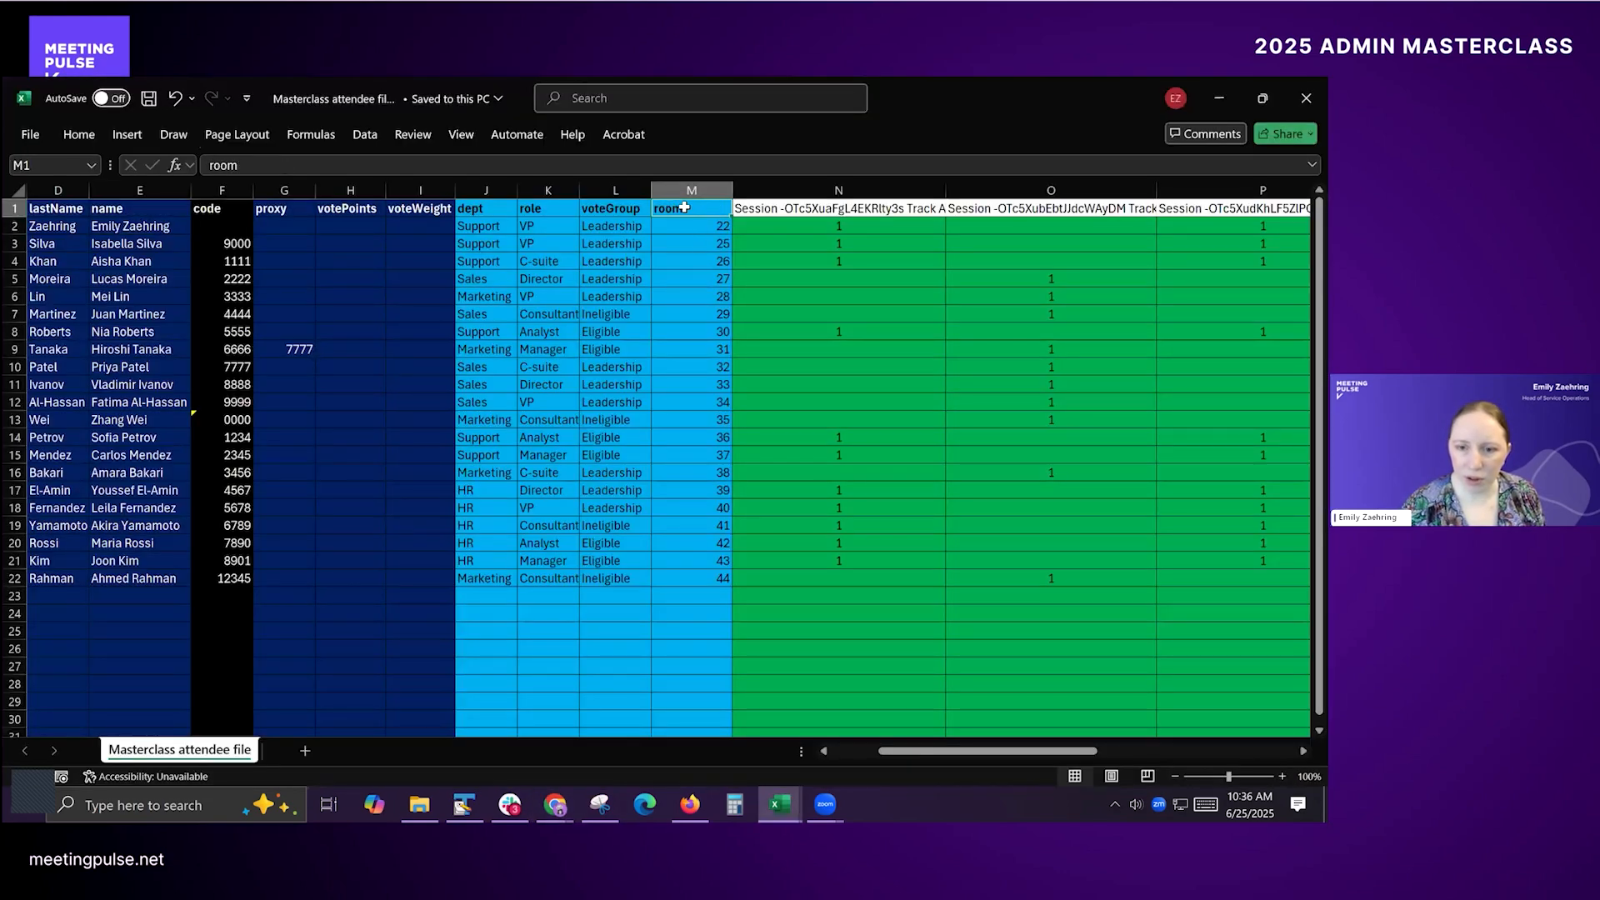
key("alt+Tab")
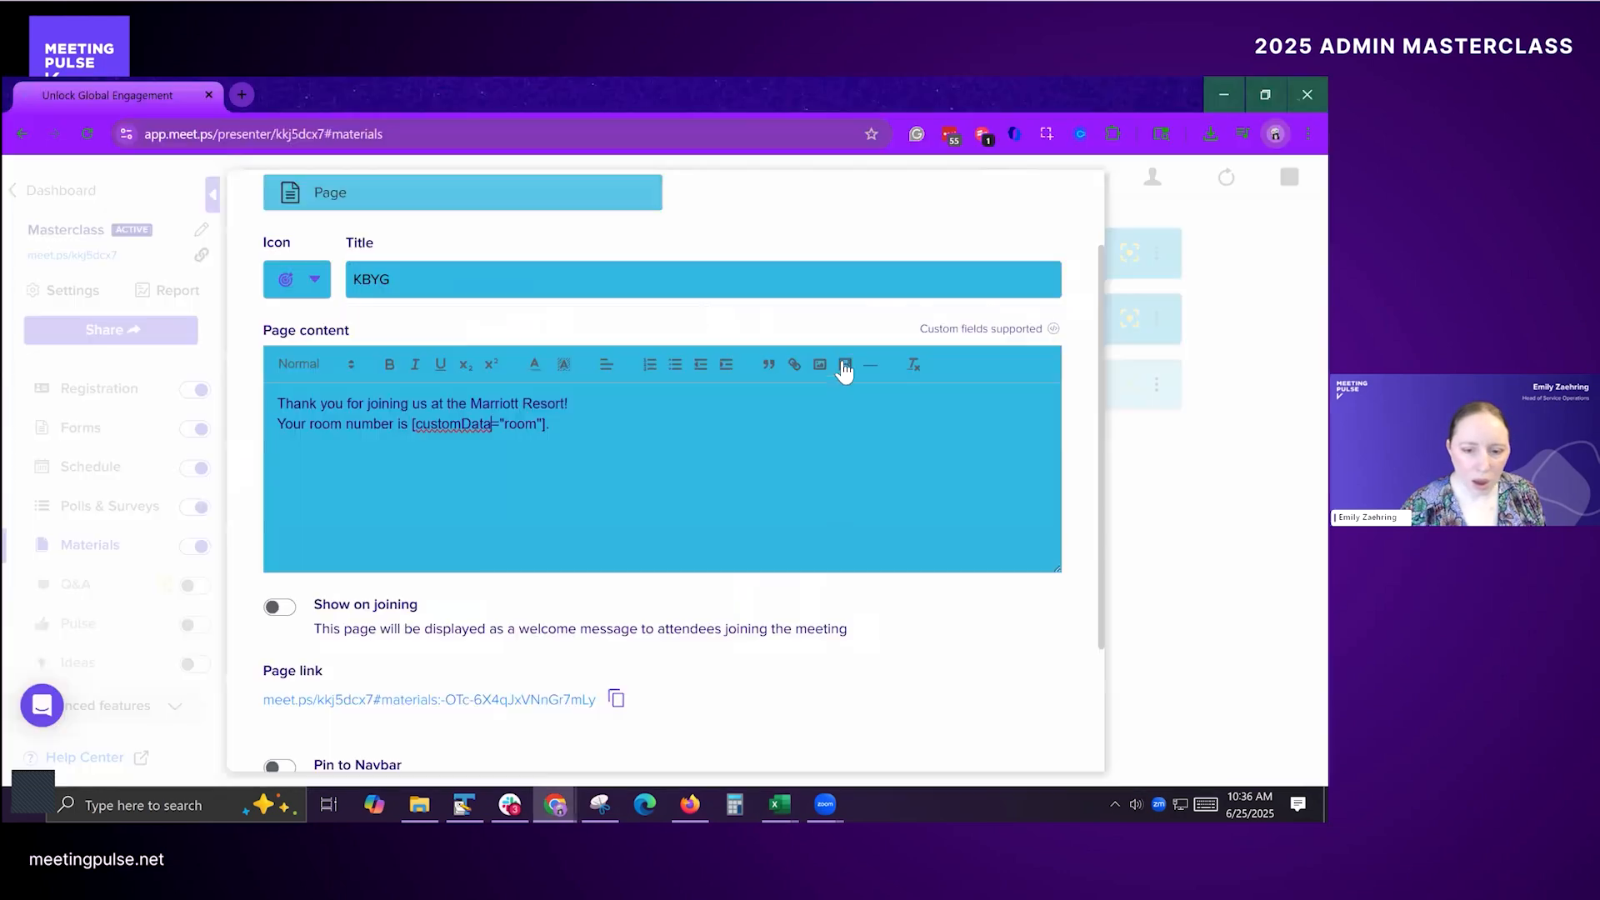
Step: Save the KBYG page and make it visible to attendees in the Materials list
scroll(750, 409, "down", 2)
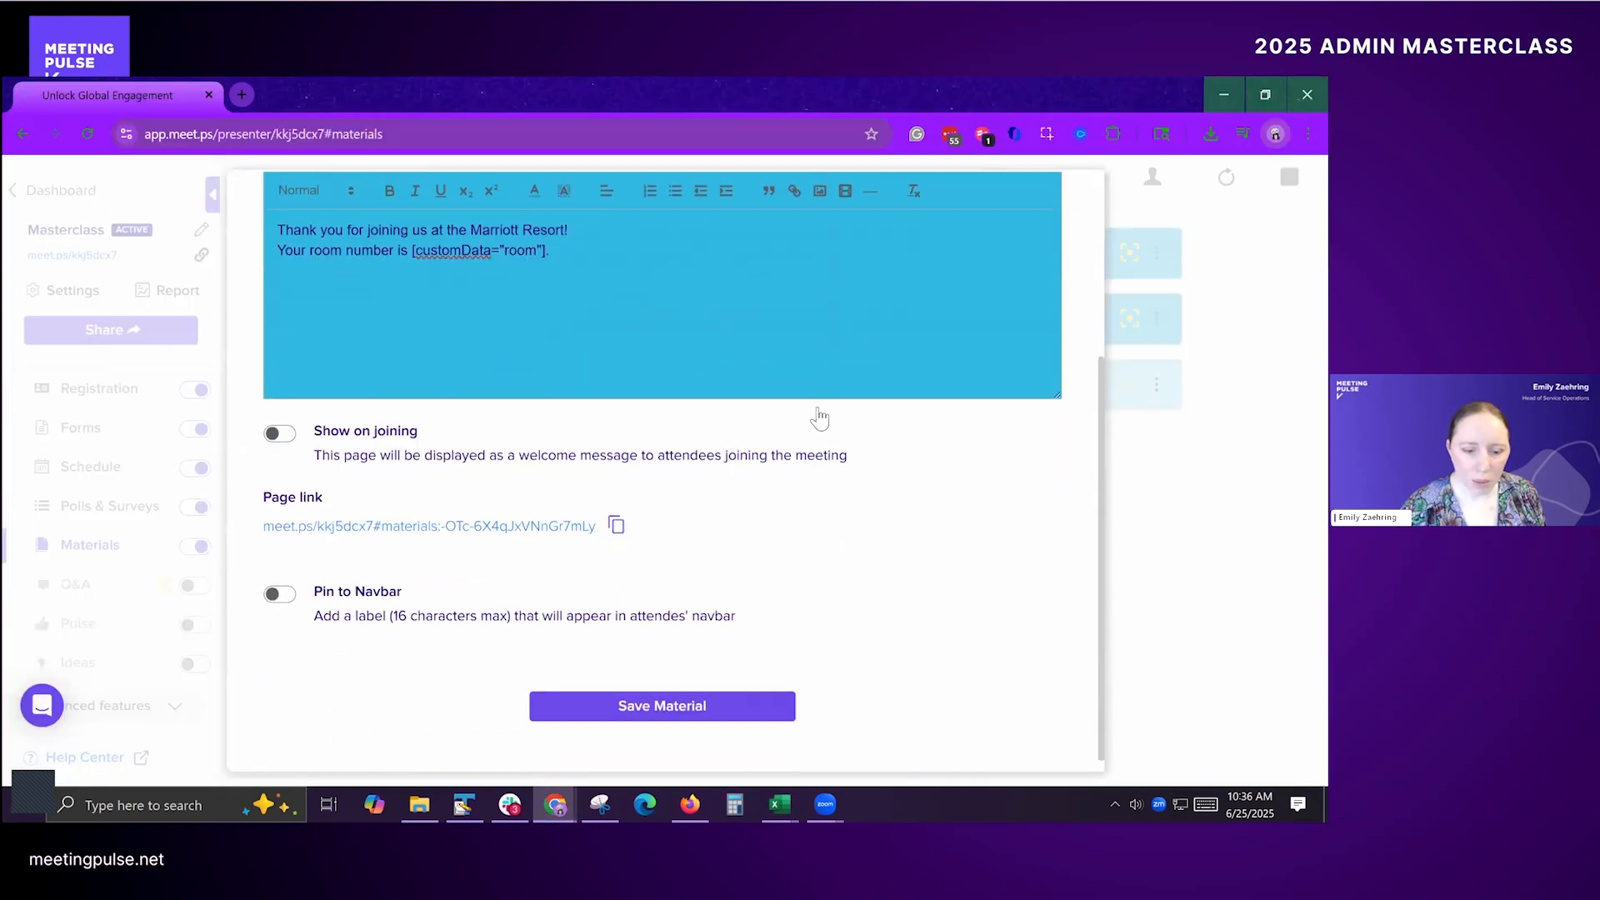
left_click(663, 704)
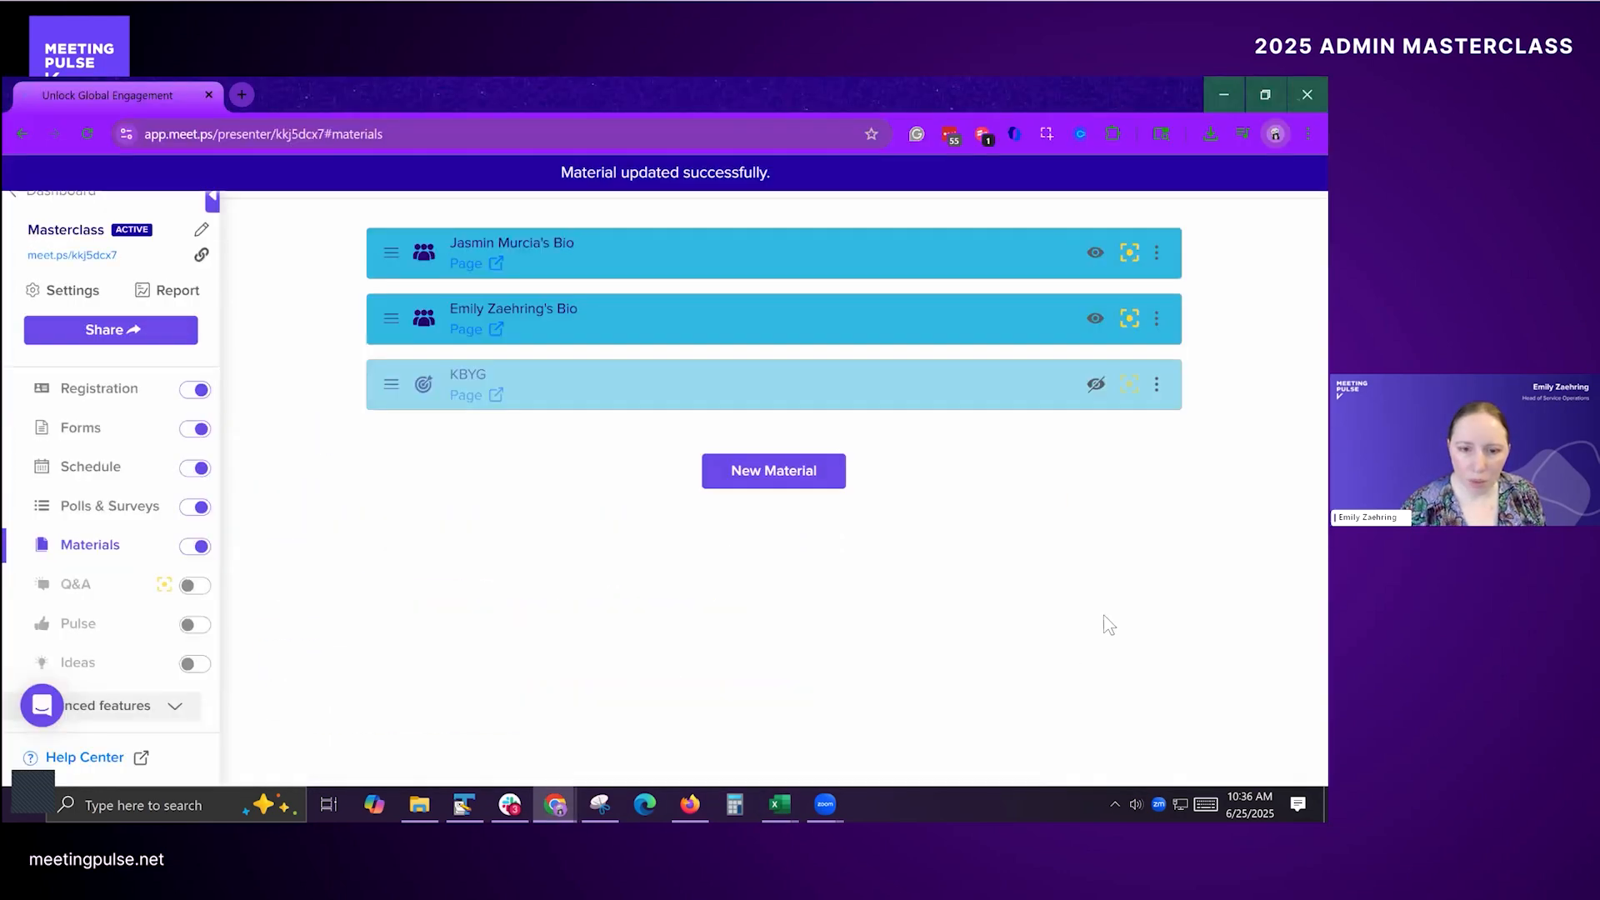
key("alt+Tab")
key("Escape")
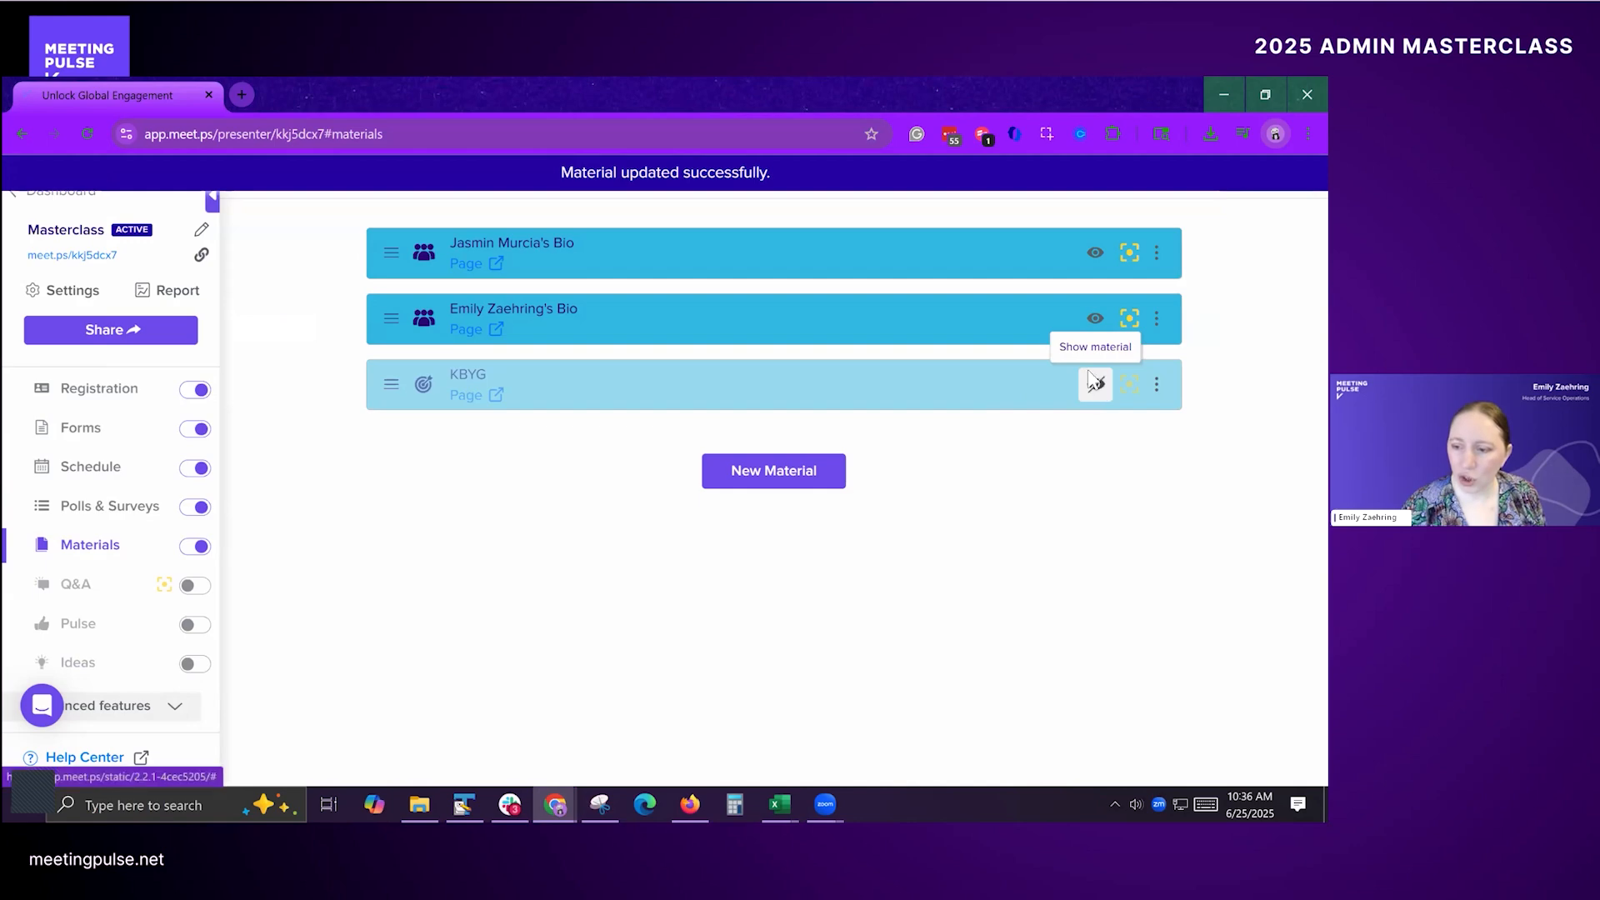
Step: Switch to the attendee's browser window and open the KBYG page from Speaker Bios
key("alt+Tab")
key("alt+Tab")
key("alt+Tab")
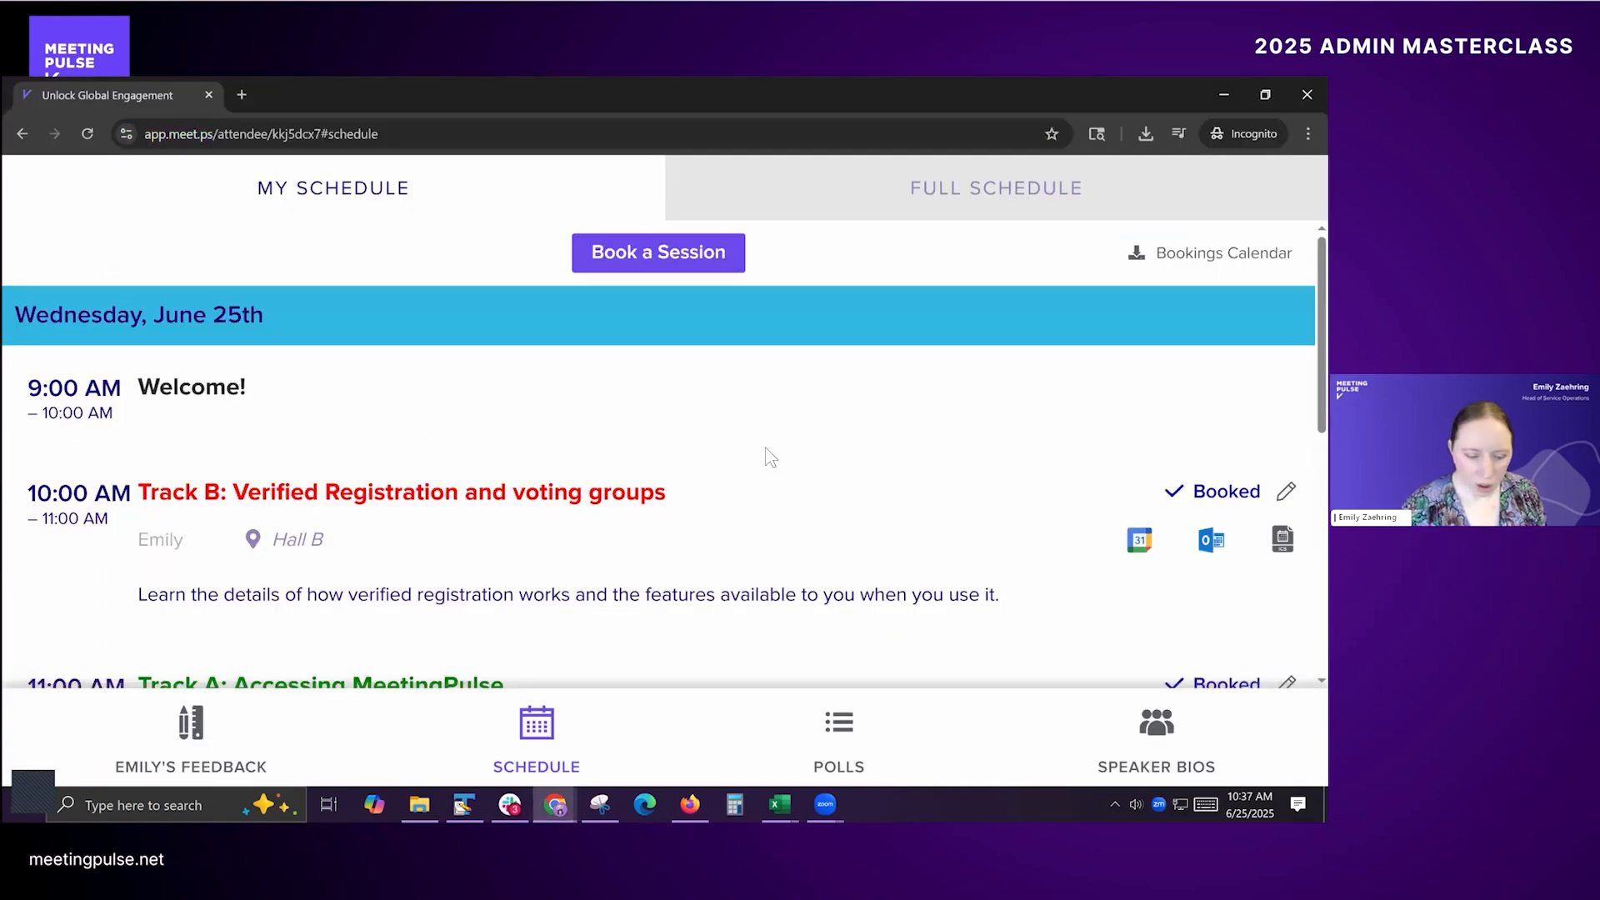
left_click(1156, 738)
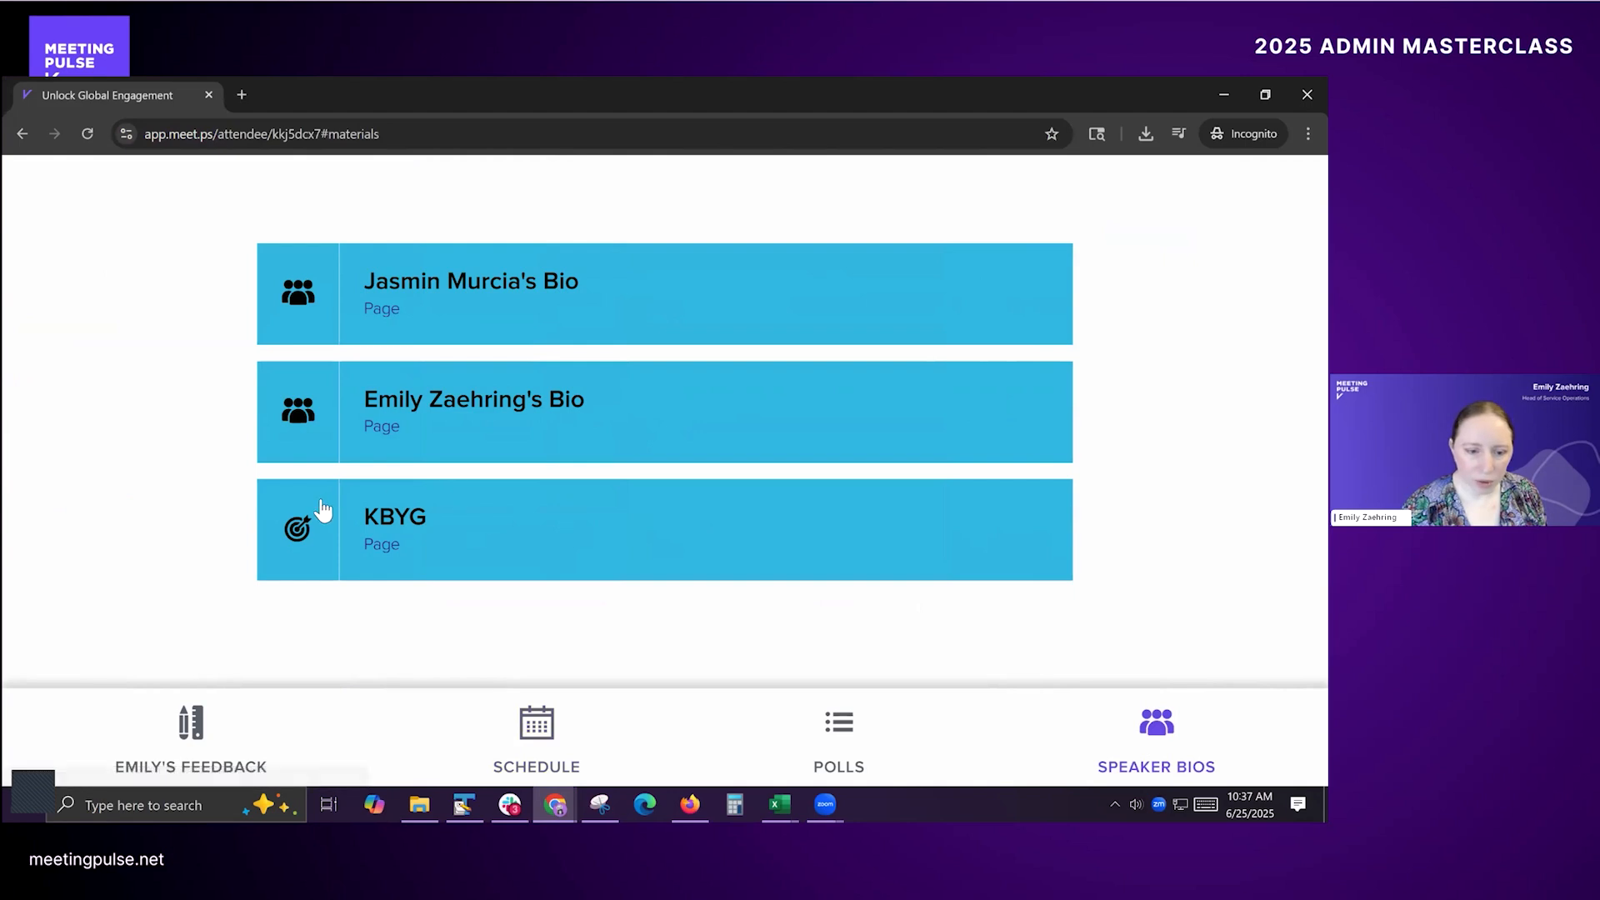
left_click(380, 516)
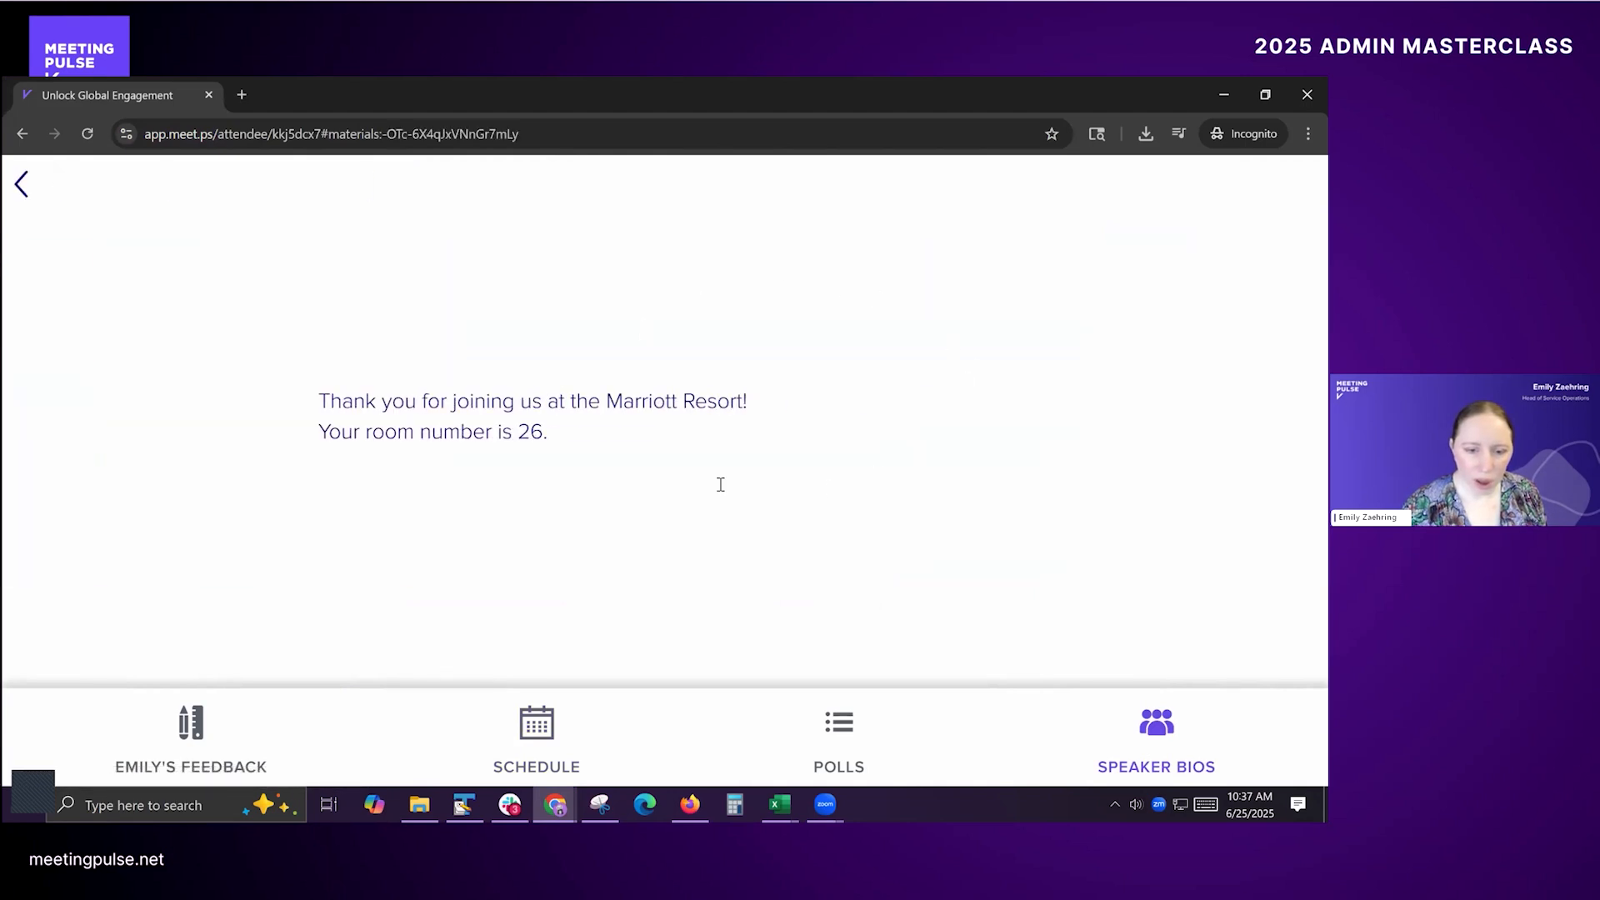
Step: Examine the attendee's personalized room number line and compare it with the room column in the Masterclass attendee file
left_click_drag(544, 432, 518, 432)
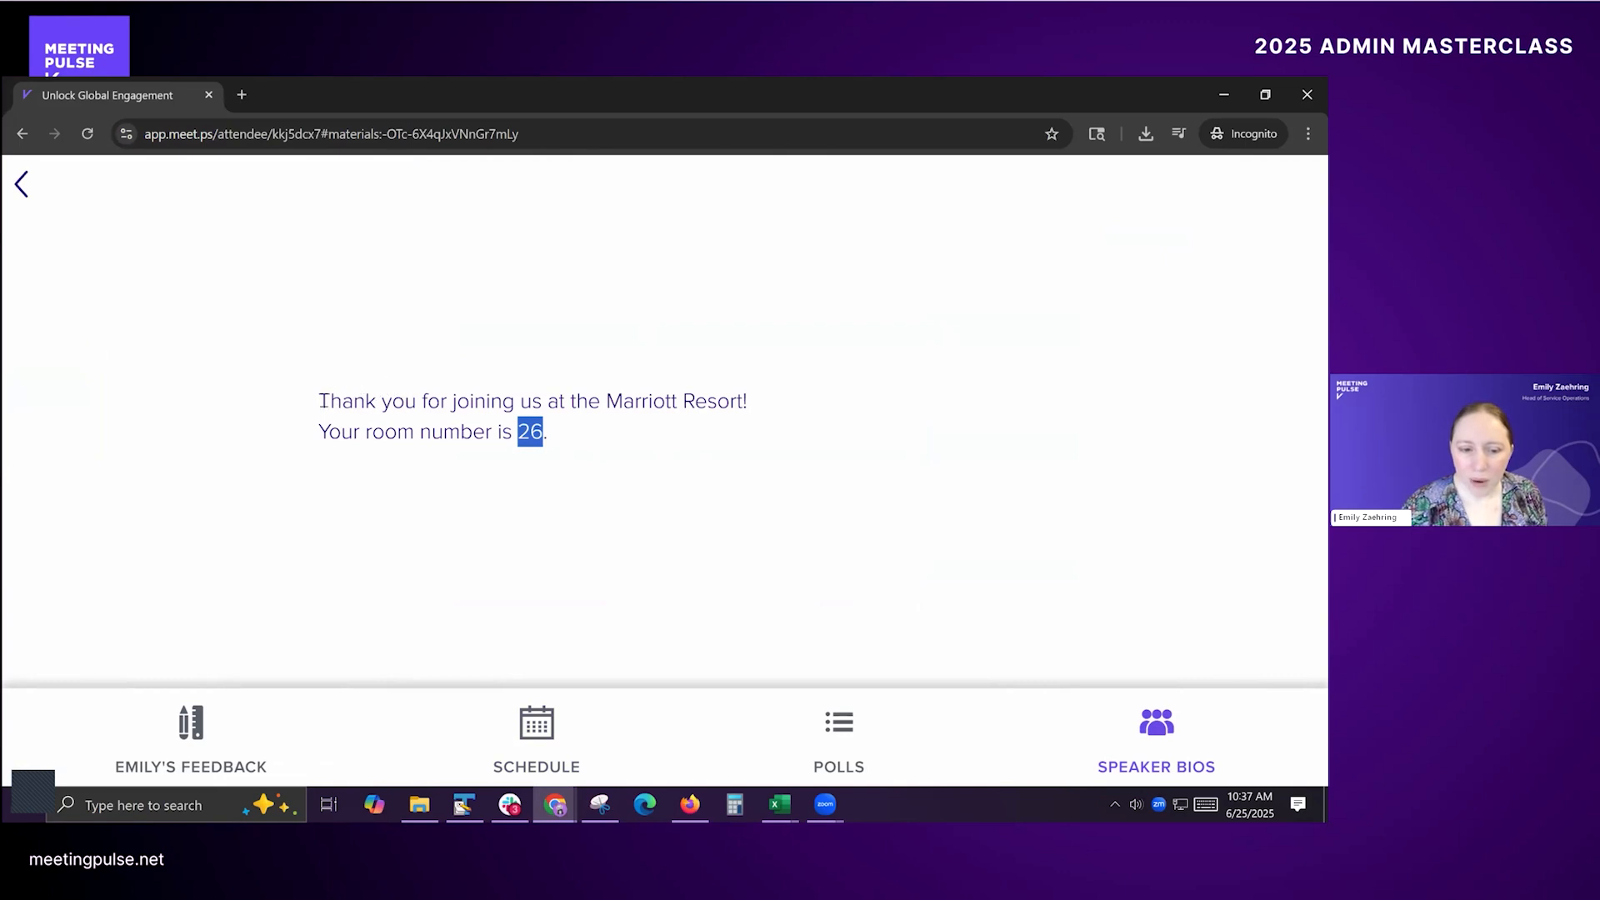
left_click(324, 401)
left_click_drag(318, 432, 582, 443)
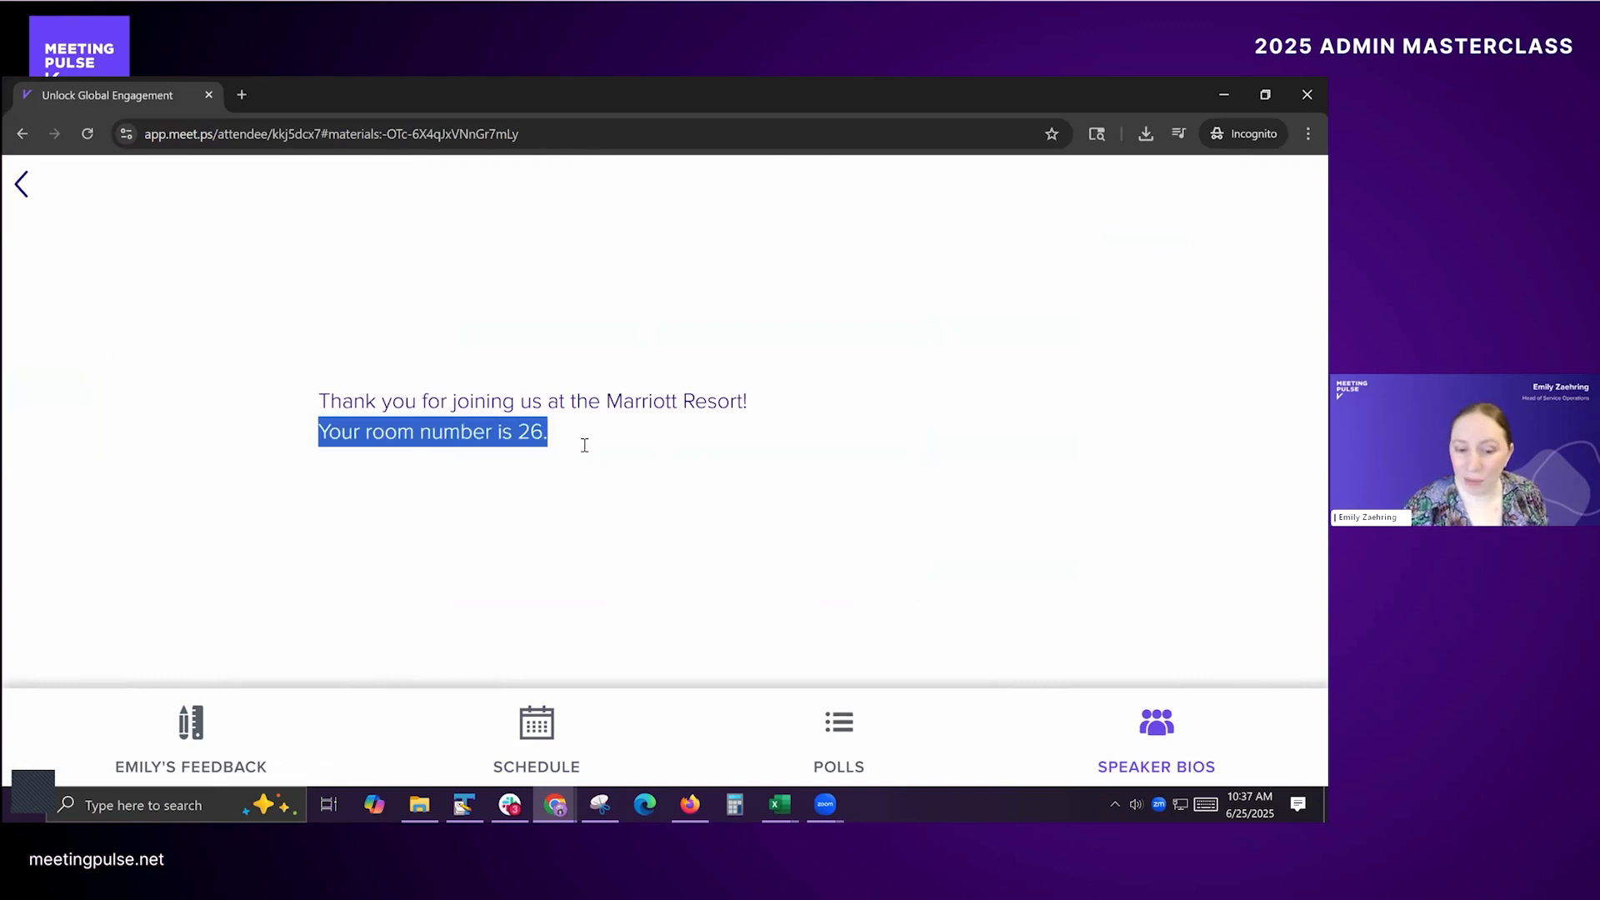
left_click(498, 433)
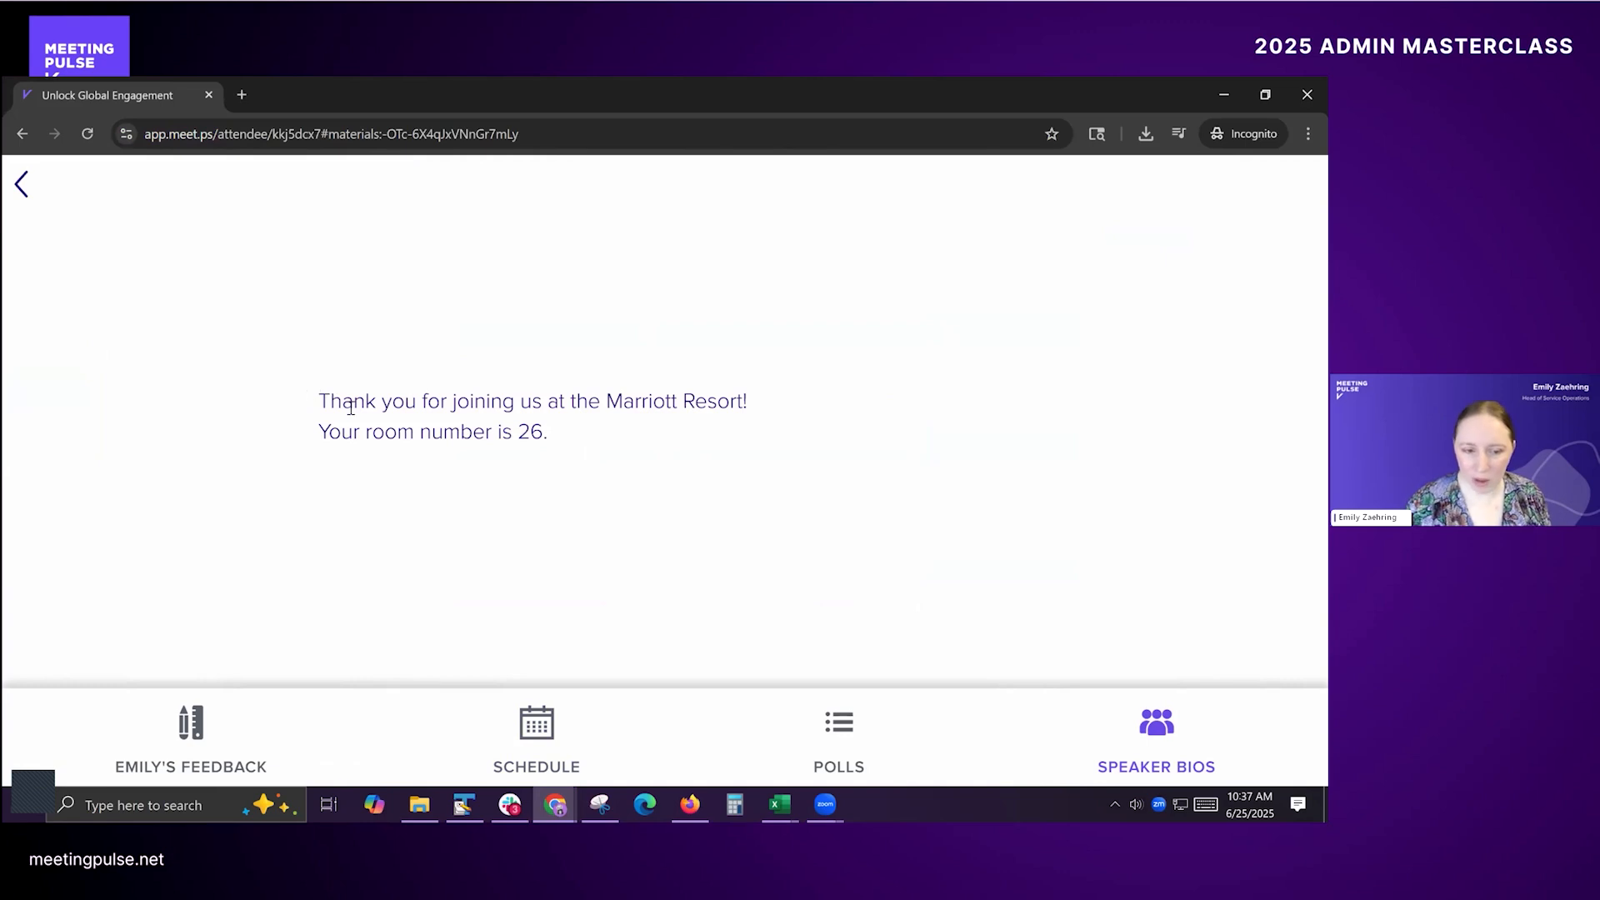
key("alt+Tab")
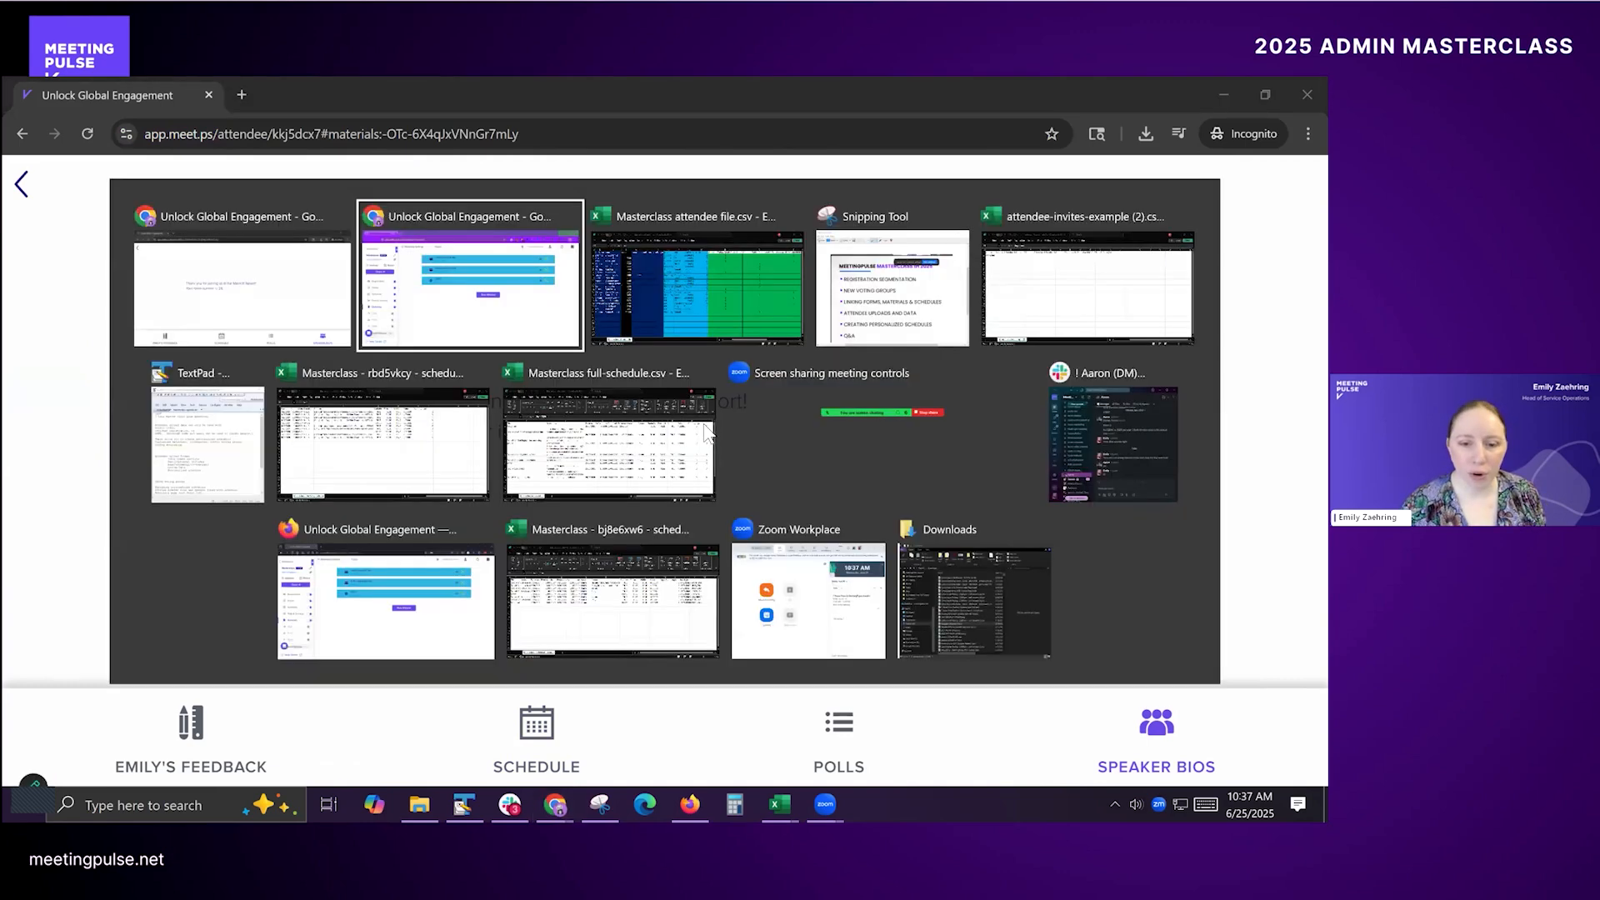
left_click(710, 431)
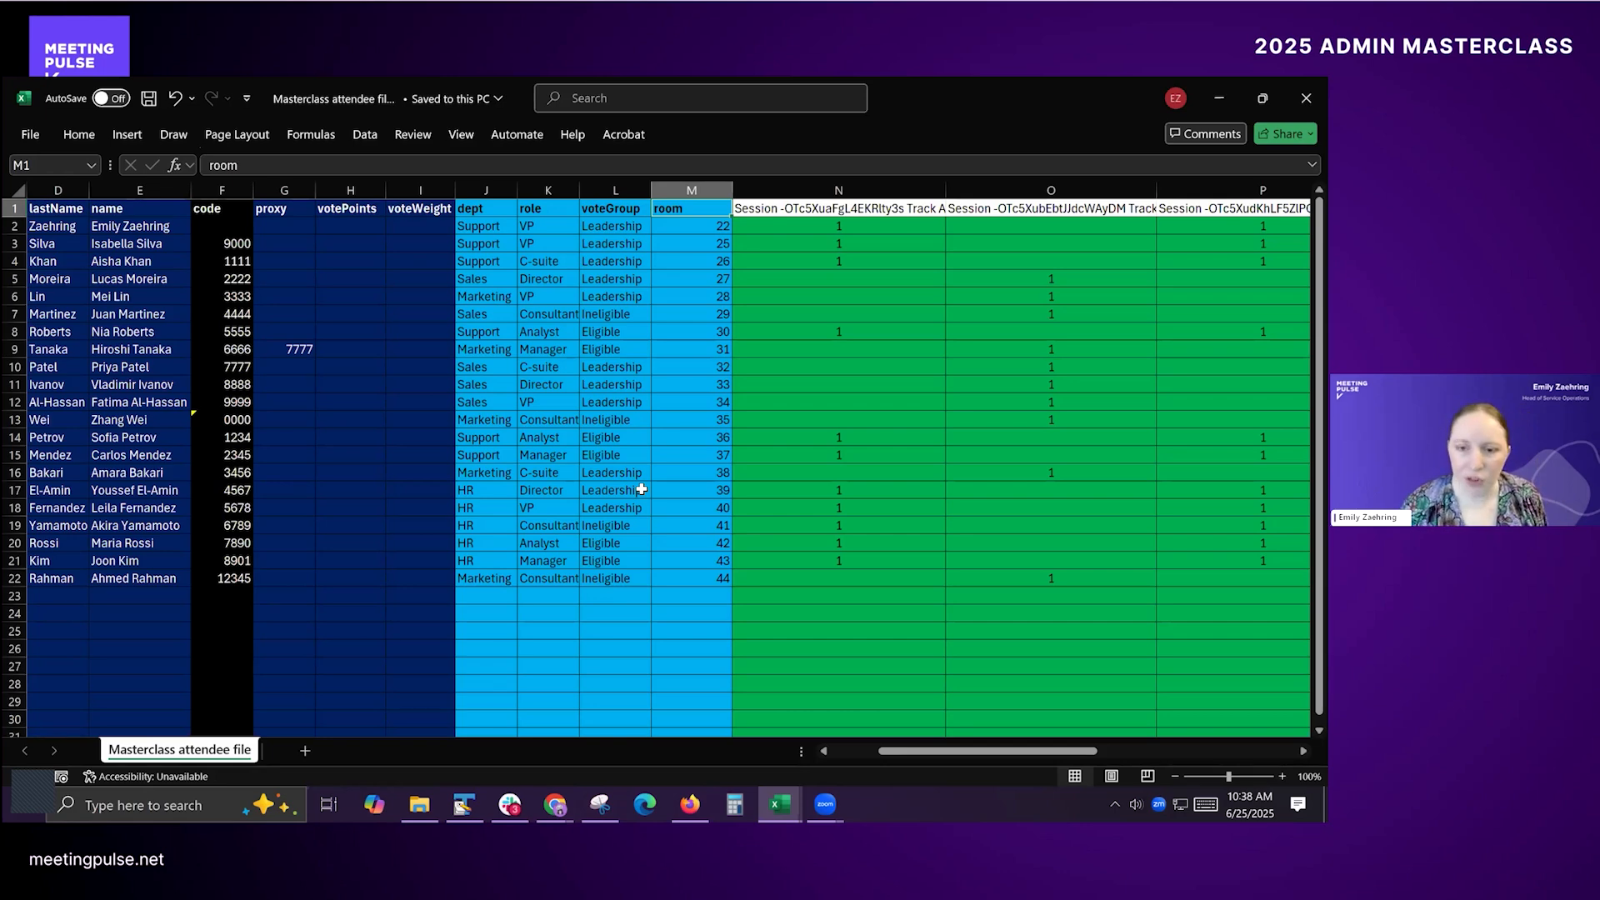
key("alt+Tab")
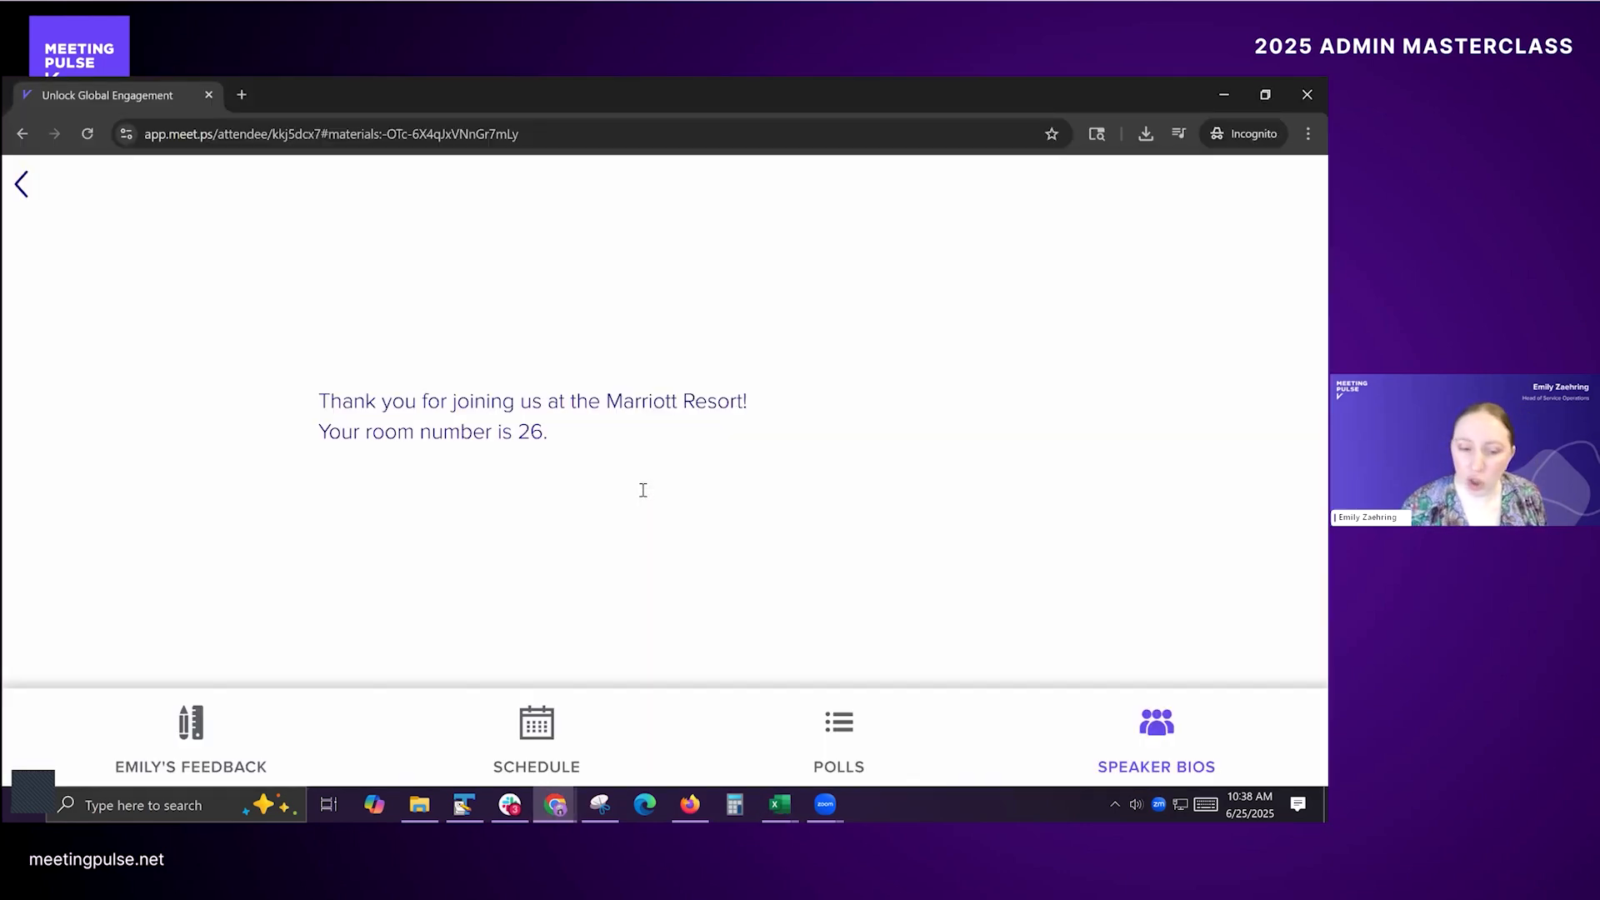
key("alt+Tab")
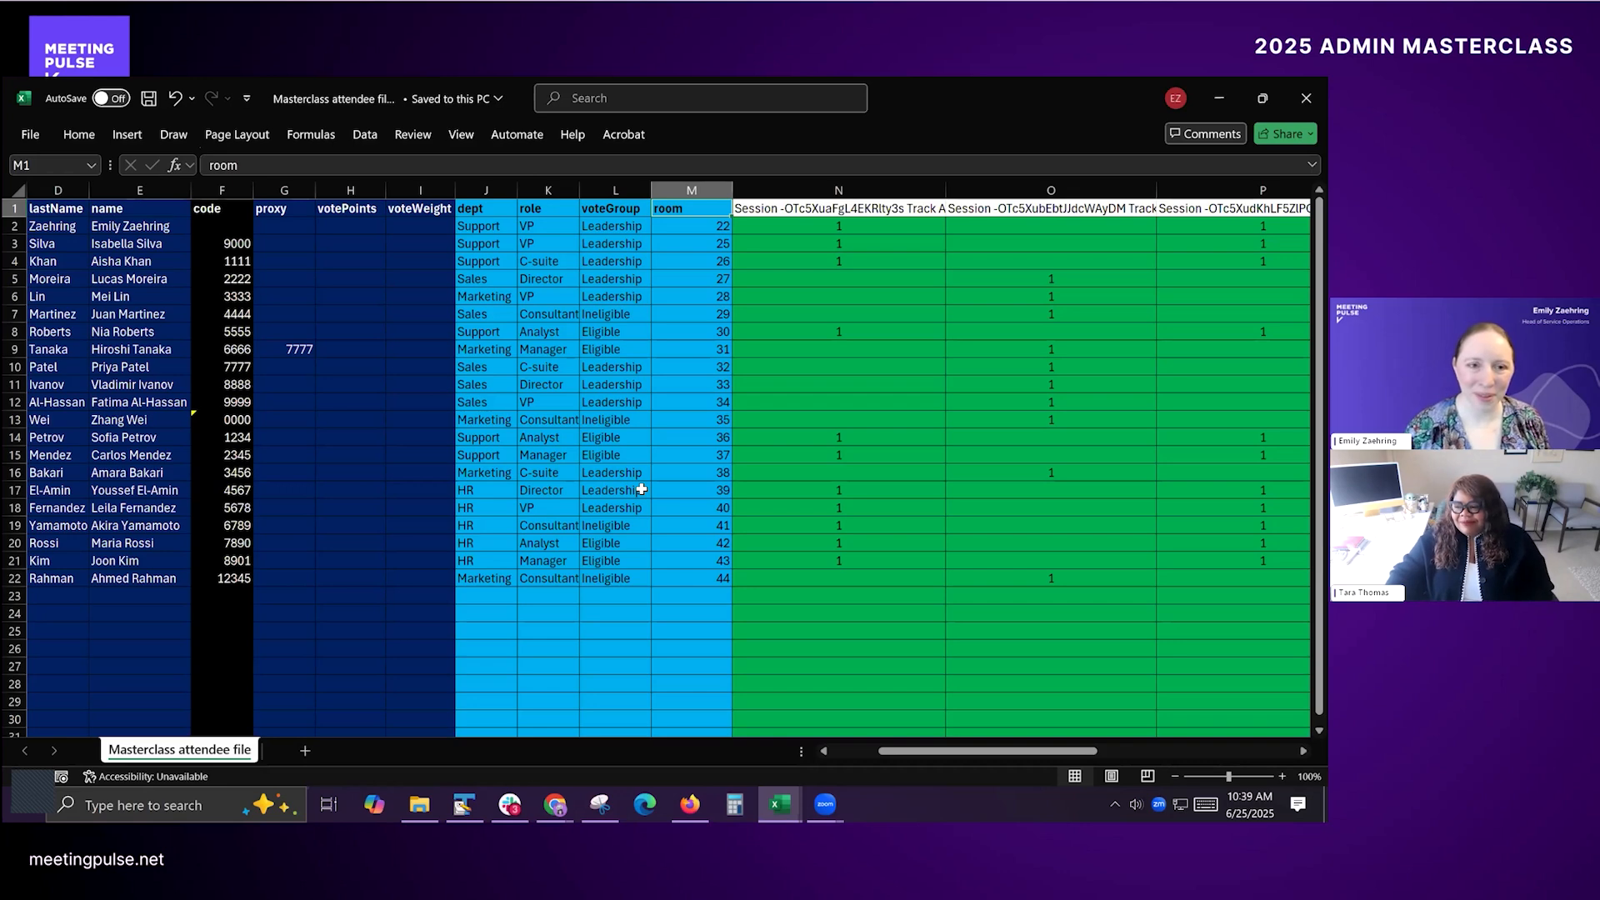
key("alt+Tab")
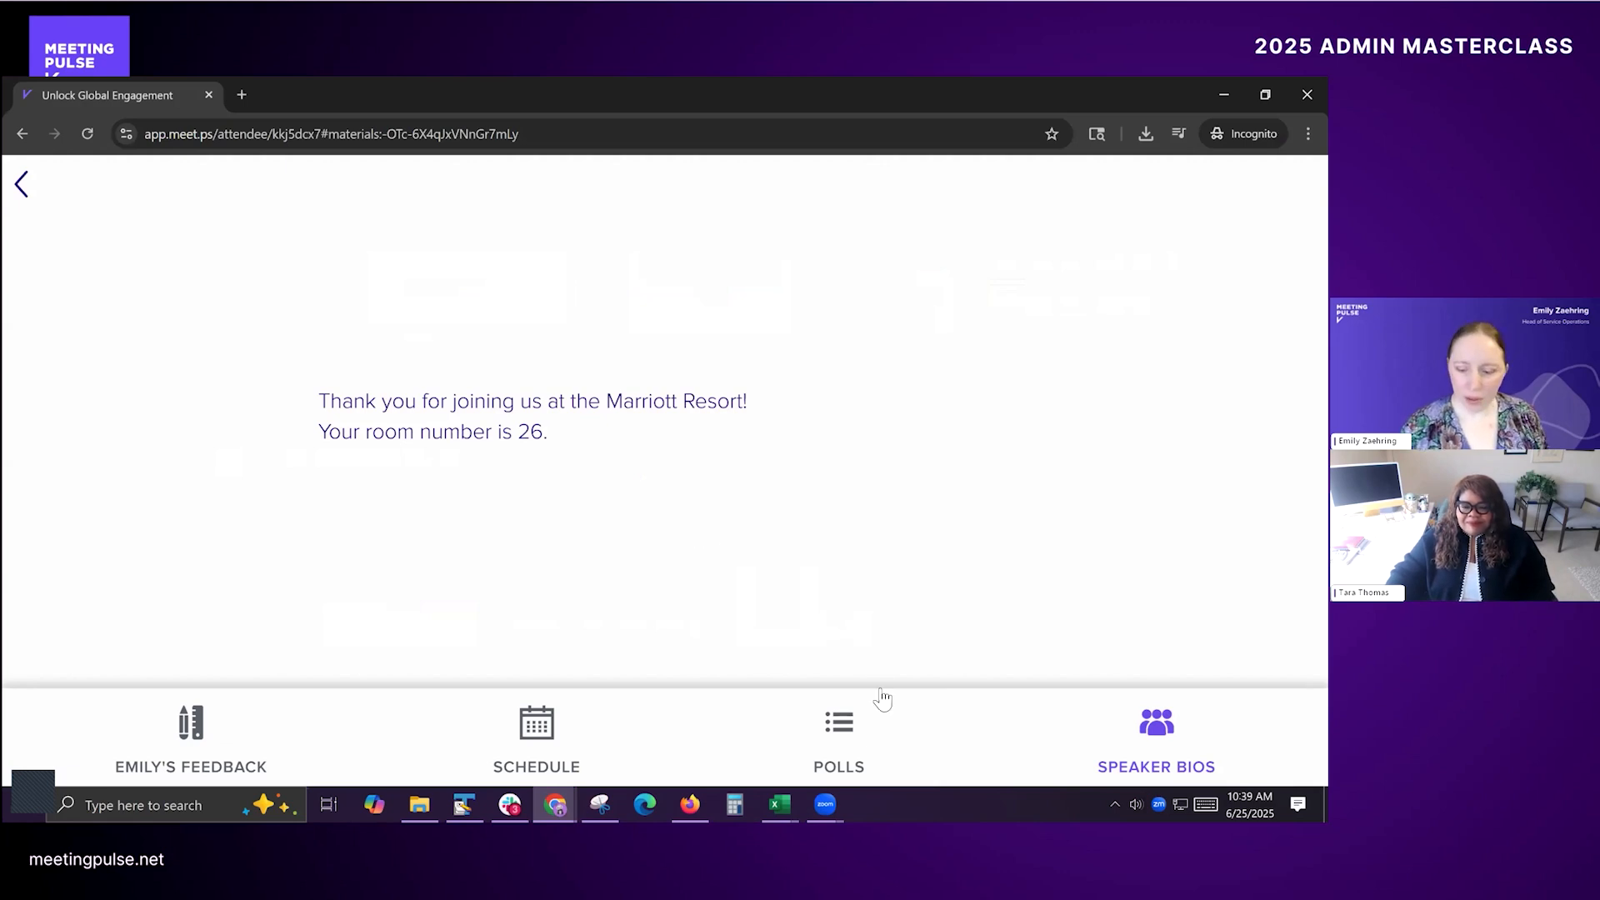
Step: View the attendee's Polls page, and open Polls & Surveys in the presenter's window
left_click(859, 744)
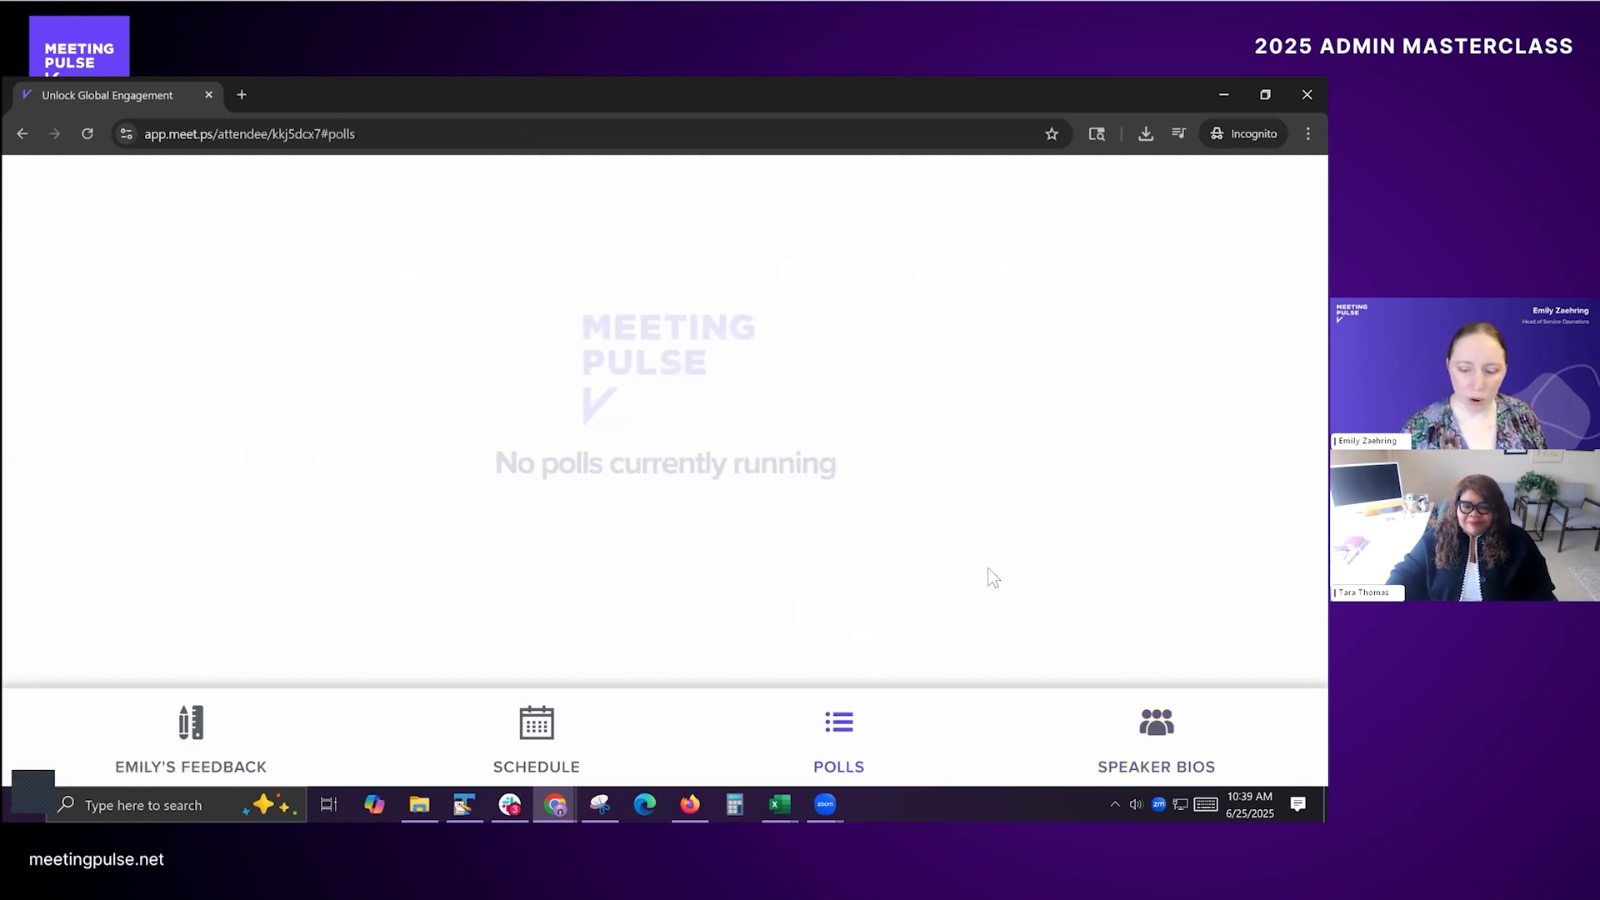
key("alt+Tab")
key("alt+Tab")
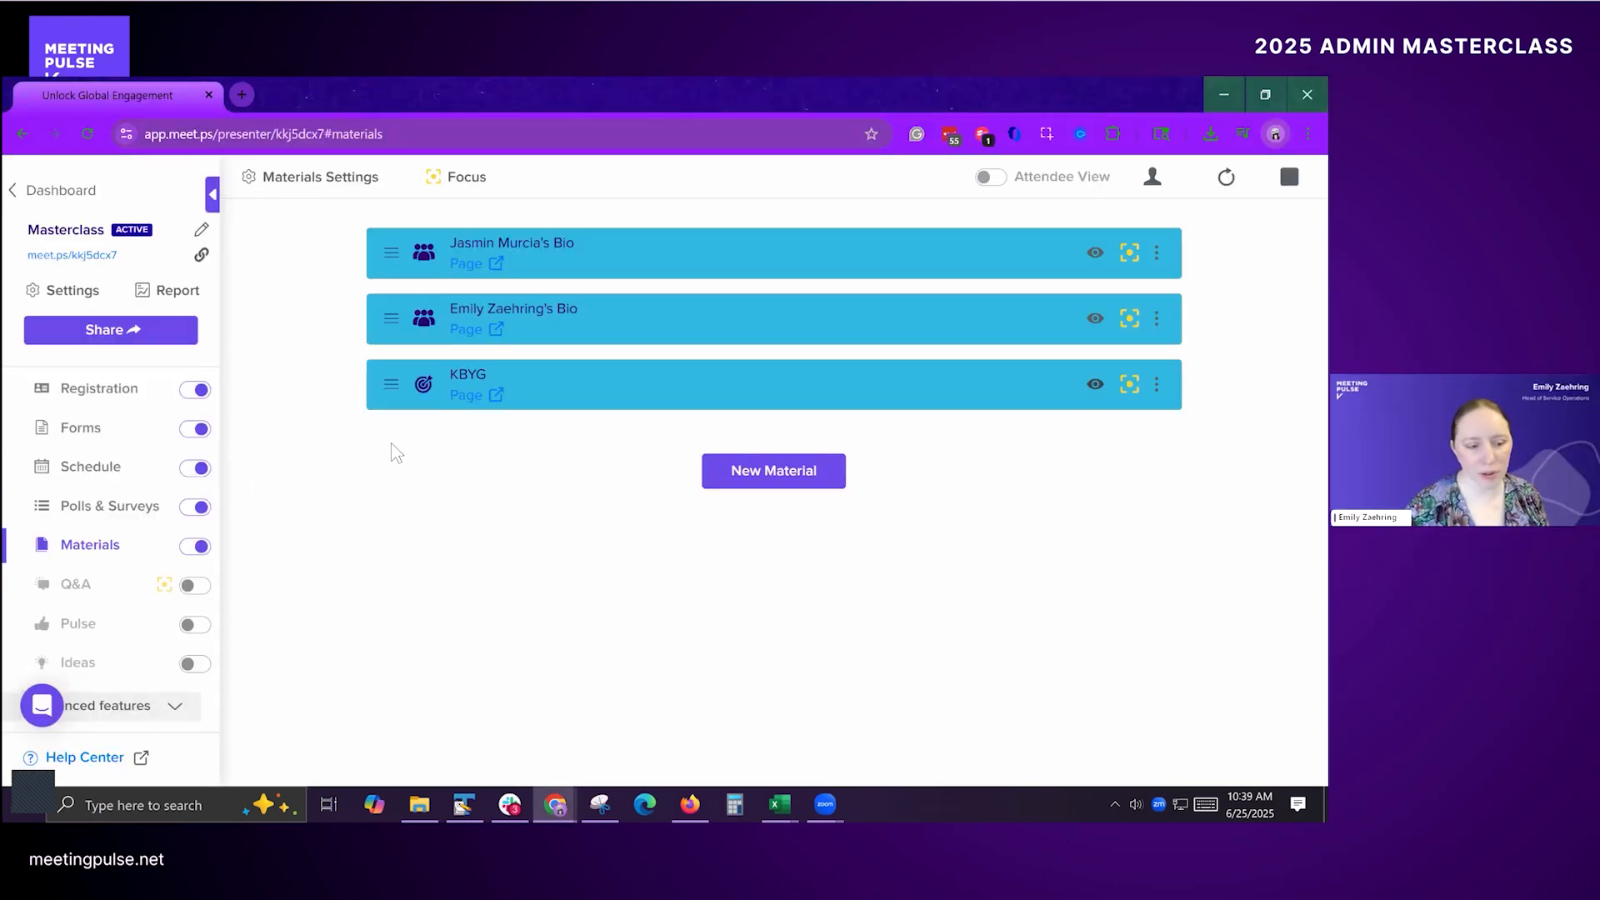
left_click(117, 521)
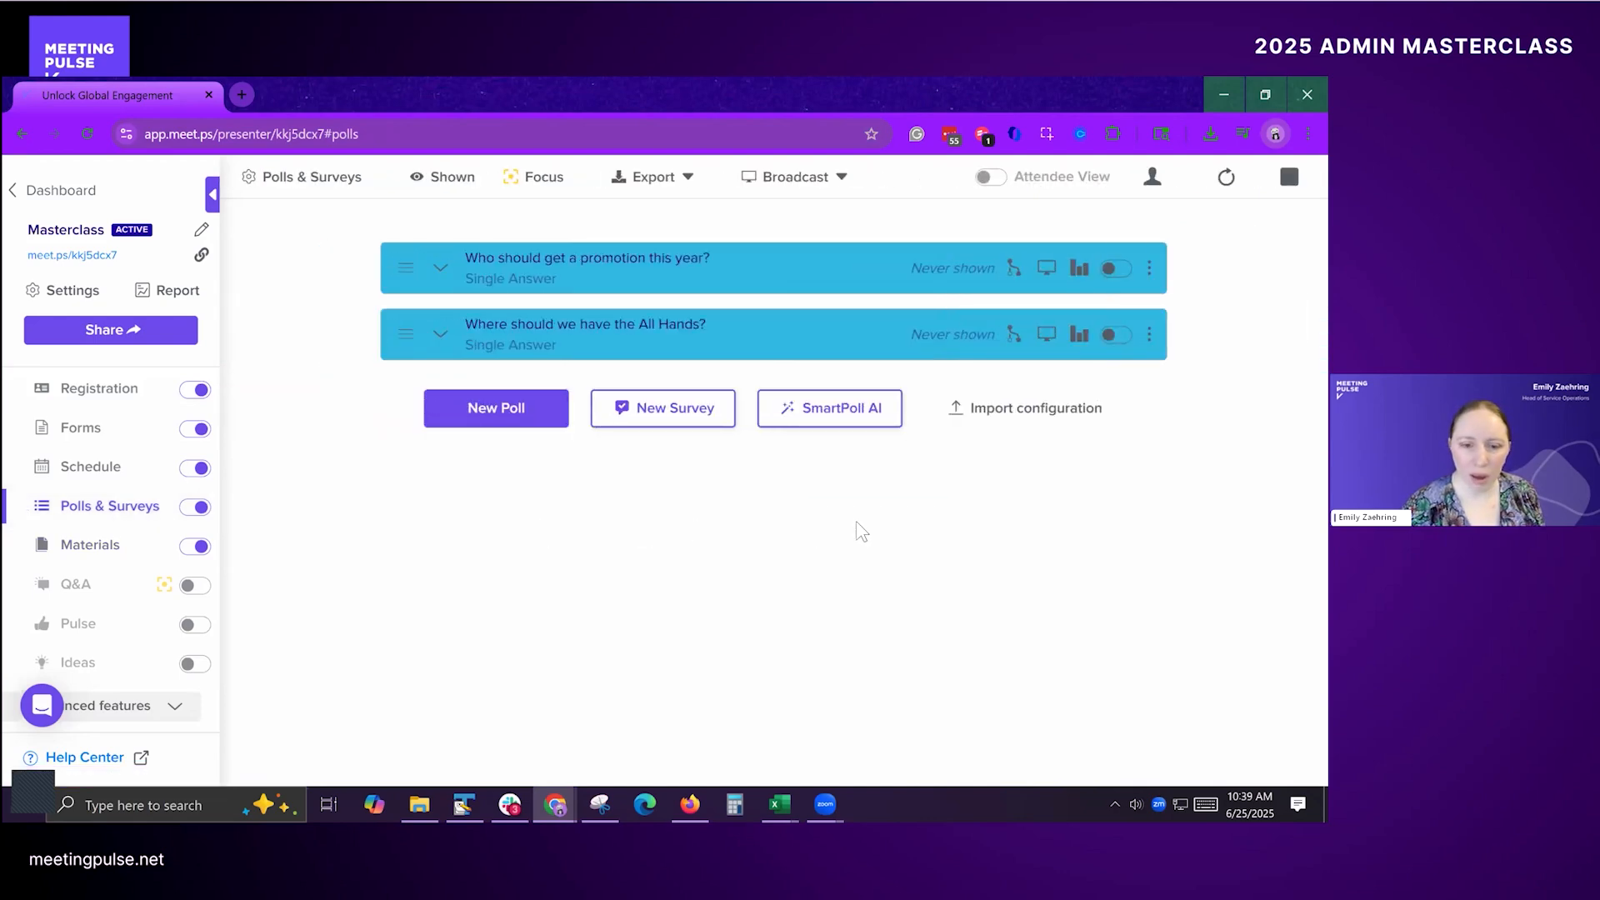
Step: Examine how the role values map to the Leadership, Ineligible and Eligible values of voteGroup in the Excel attendee file
key("alt+Tab")
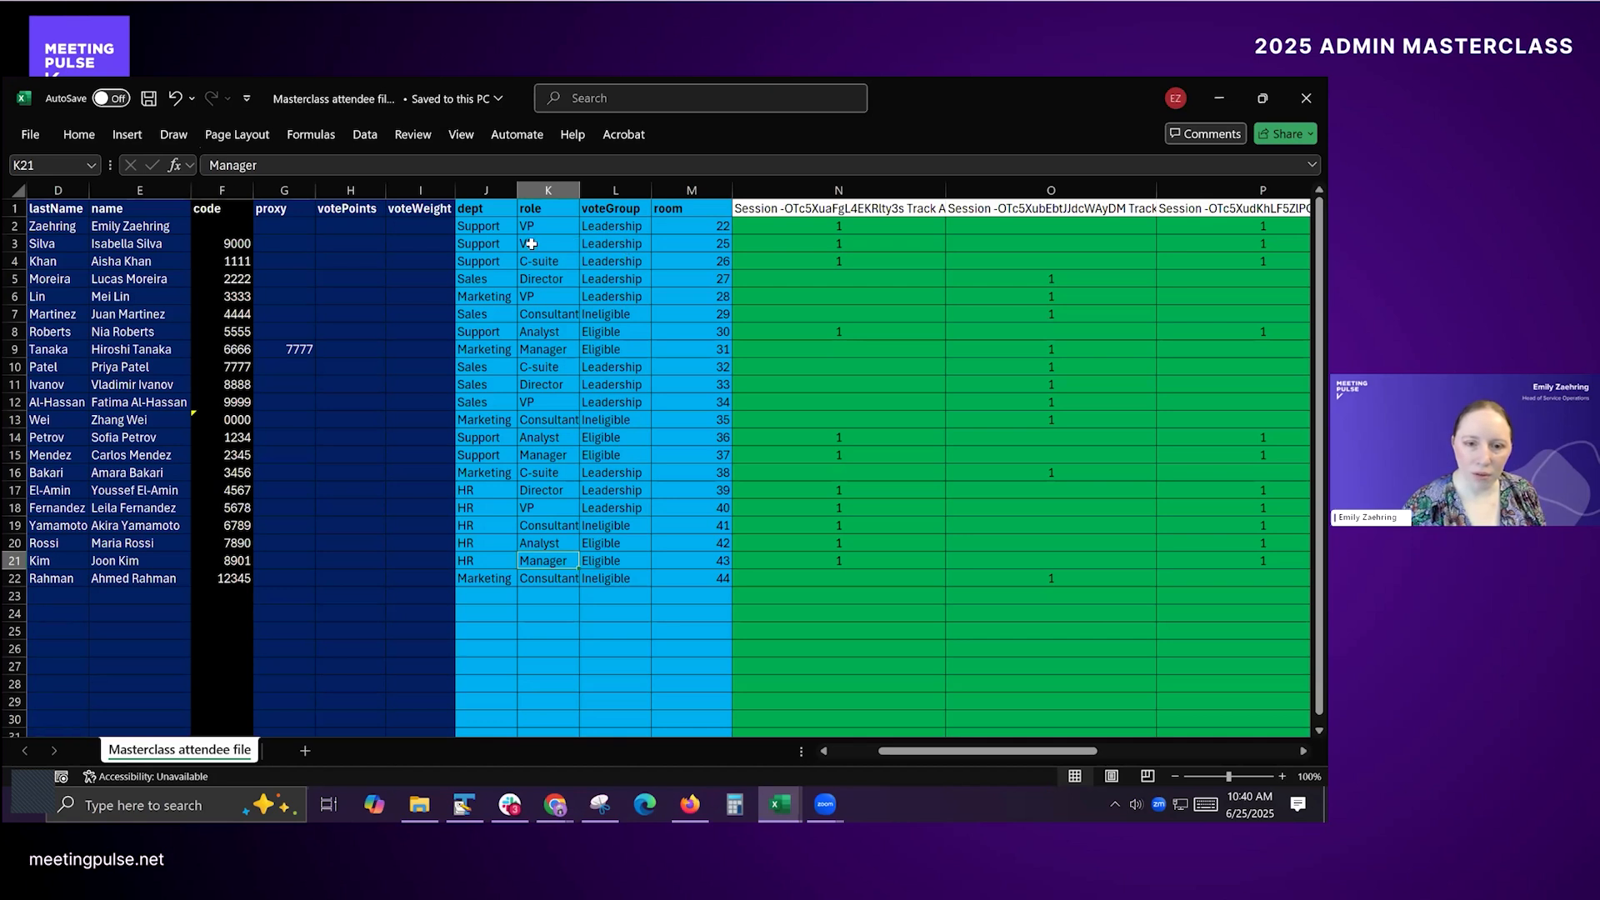
left_click_drag(530, 223, 548, 576)
left_click(553, 523)
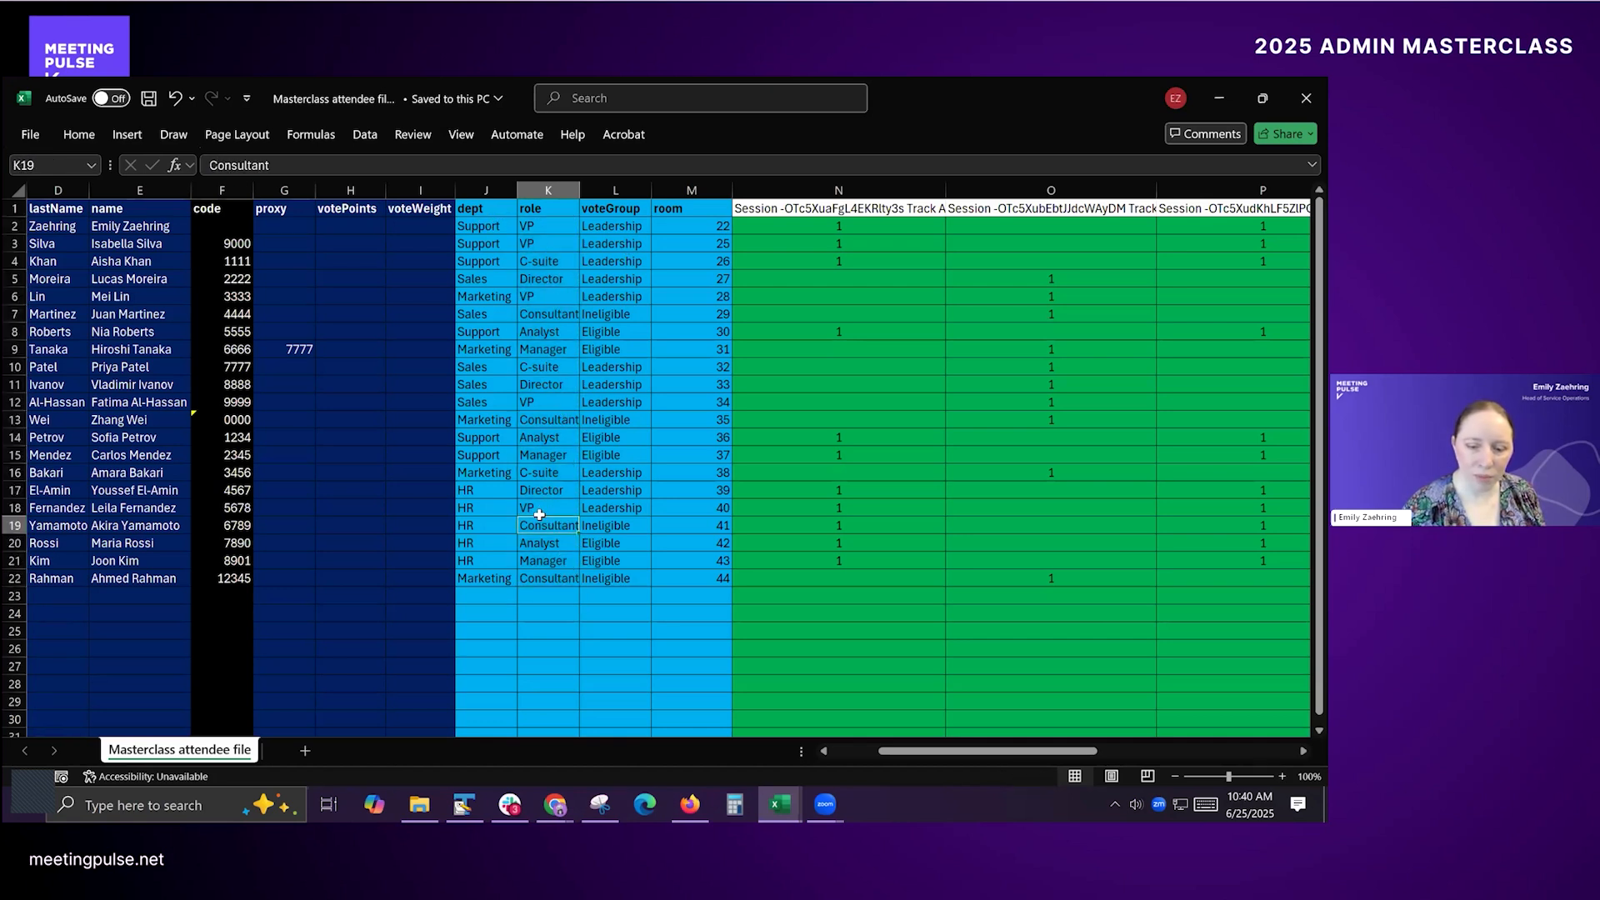
left_click(553, 489)
left_click(558, 471)
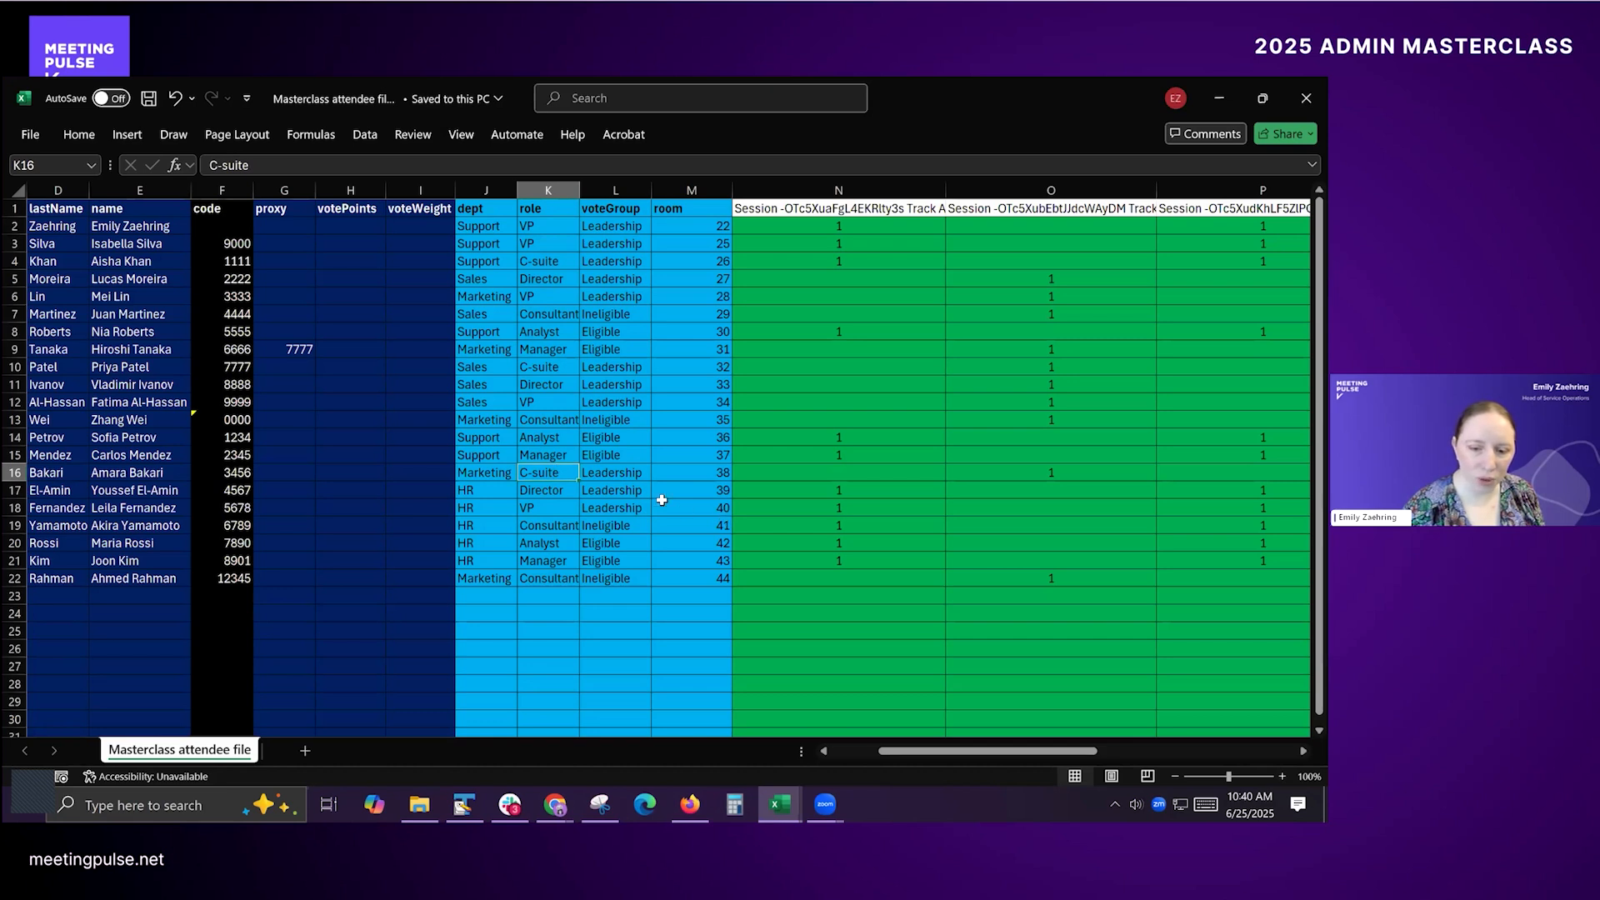
left_click_drag(626, 221, 622, 298)
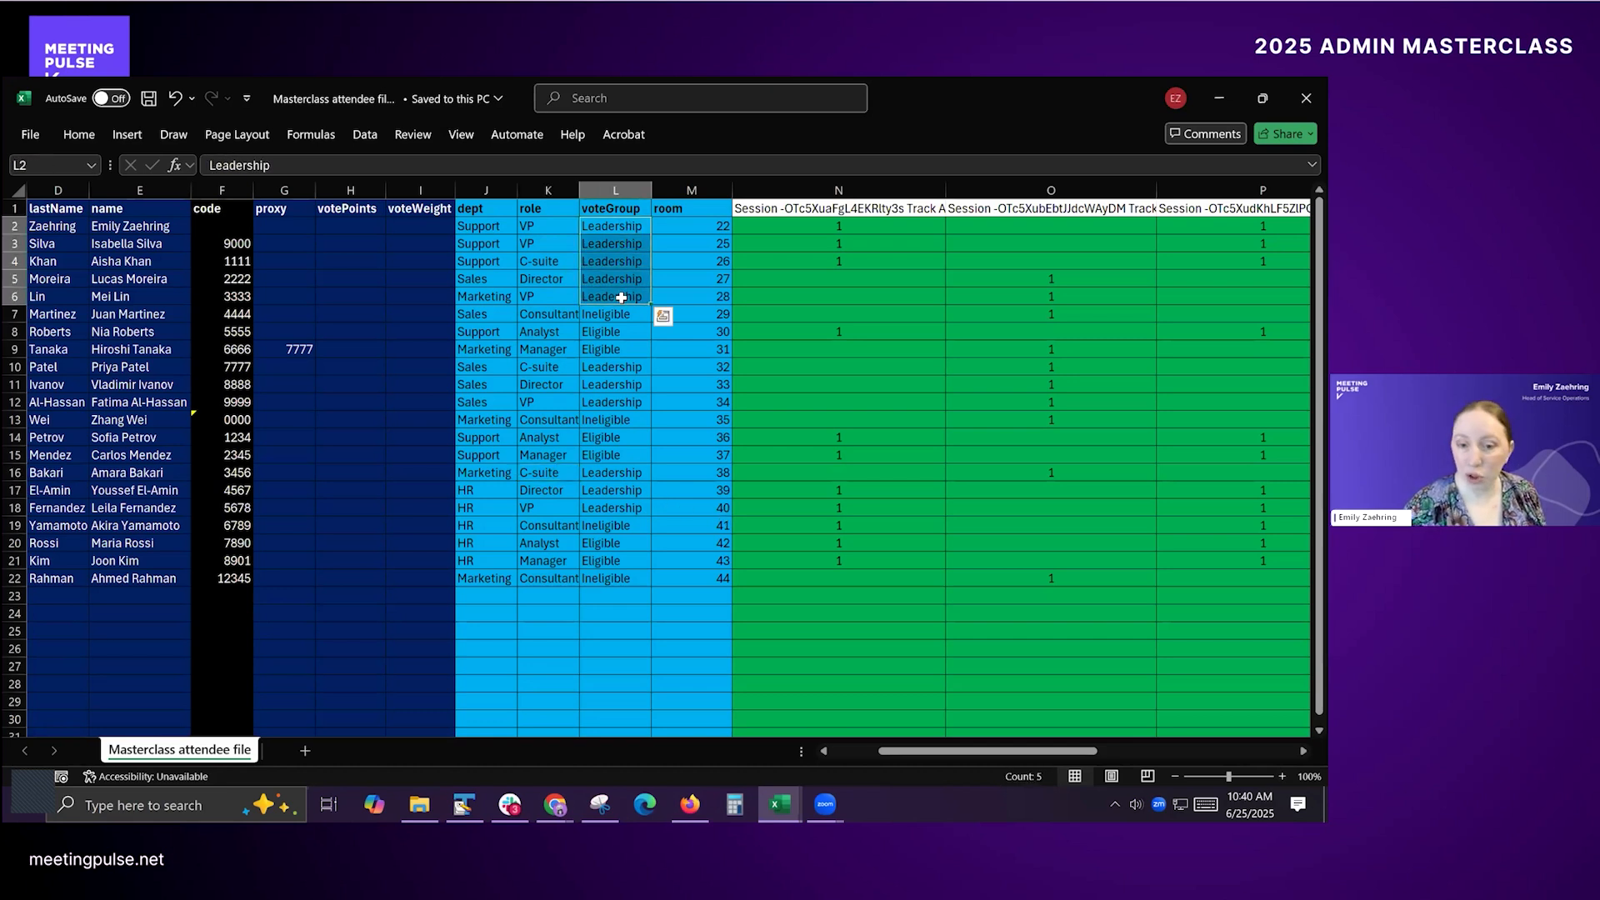
left_click(563, 315)
left_click(635, 314)
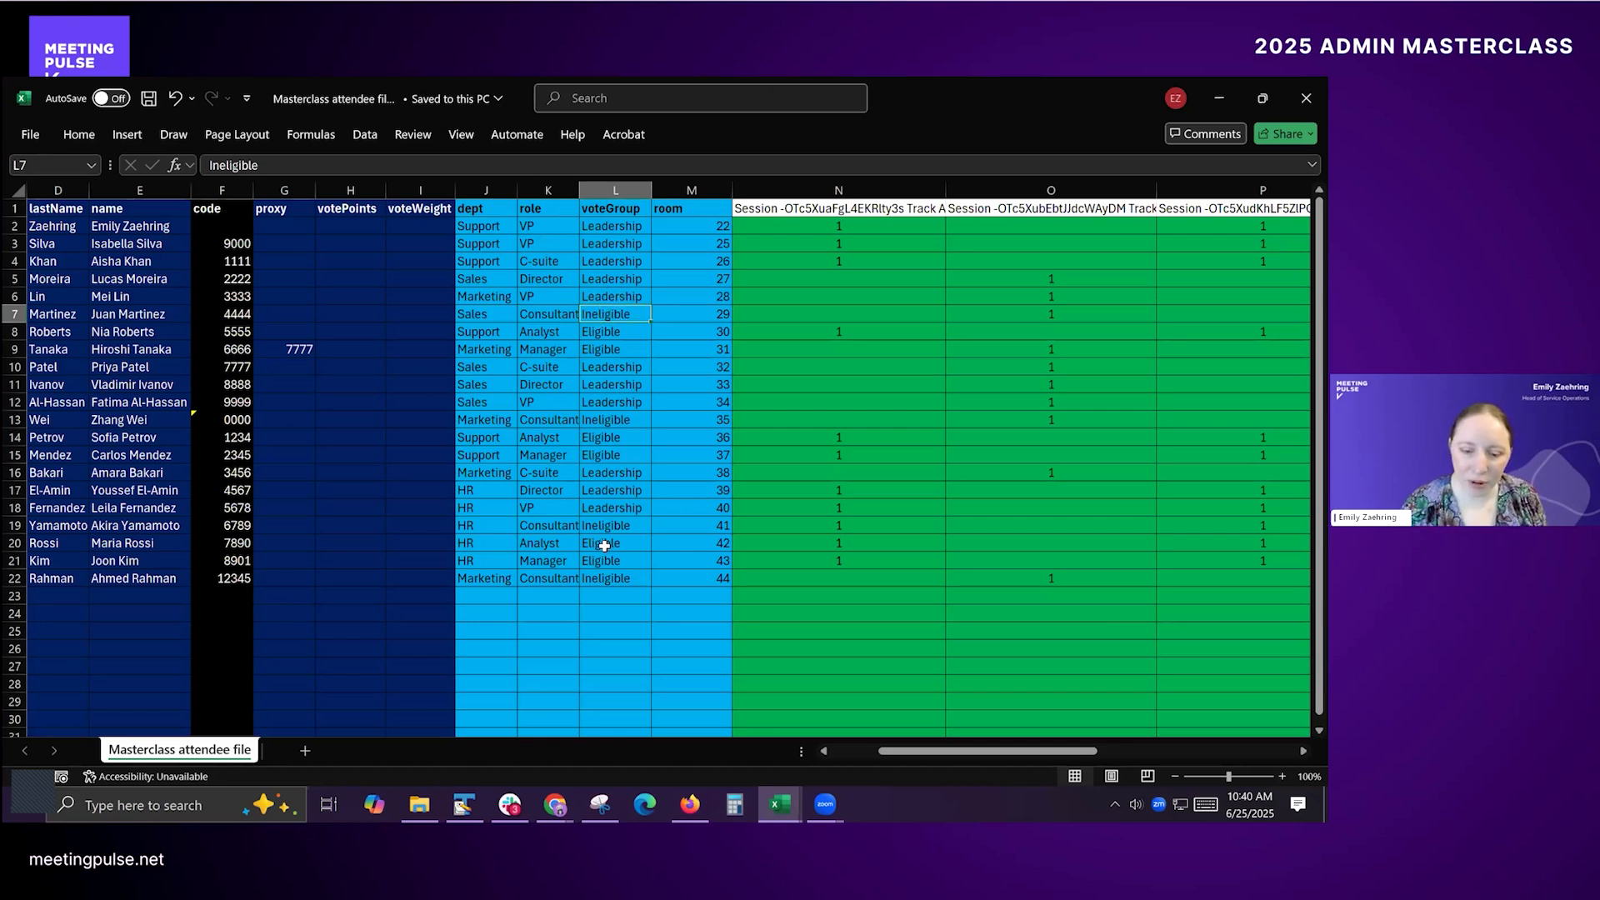
left_click_drag(604, 546, 605, 560)
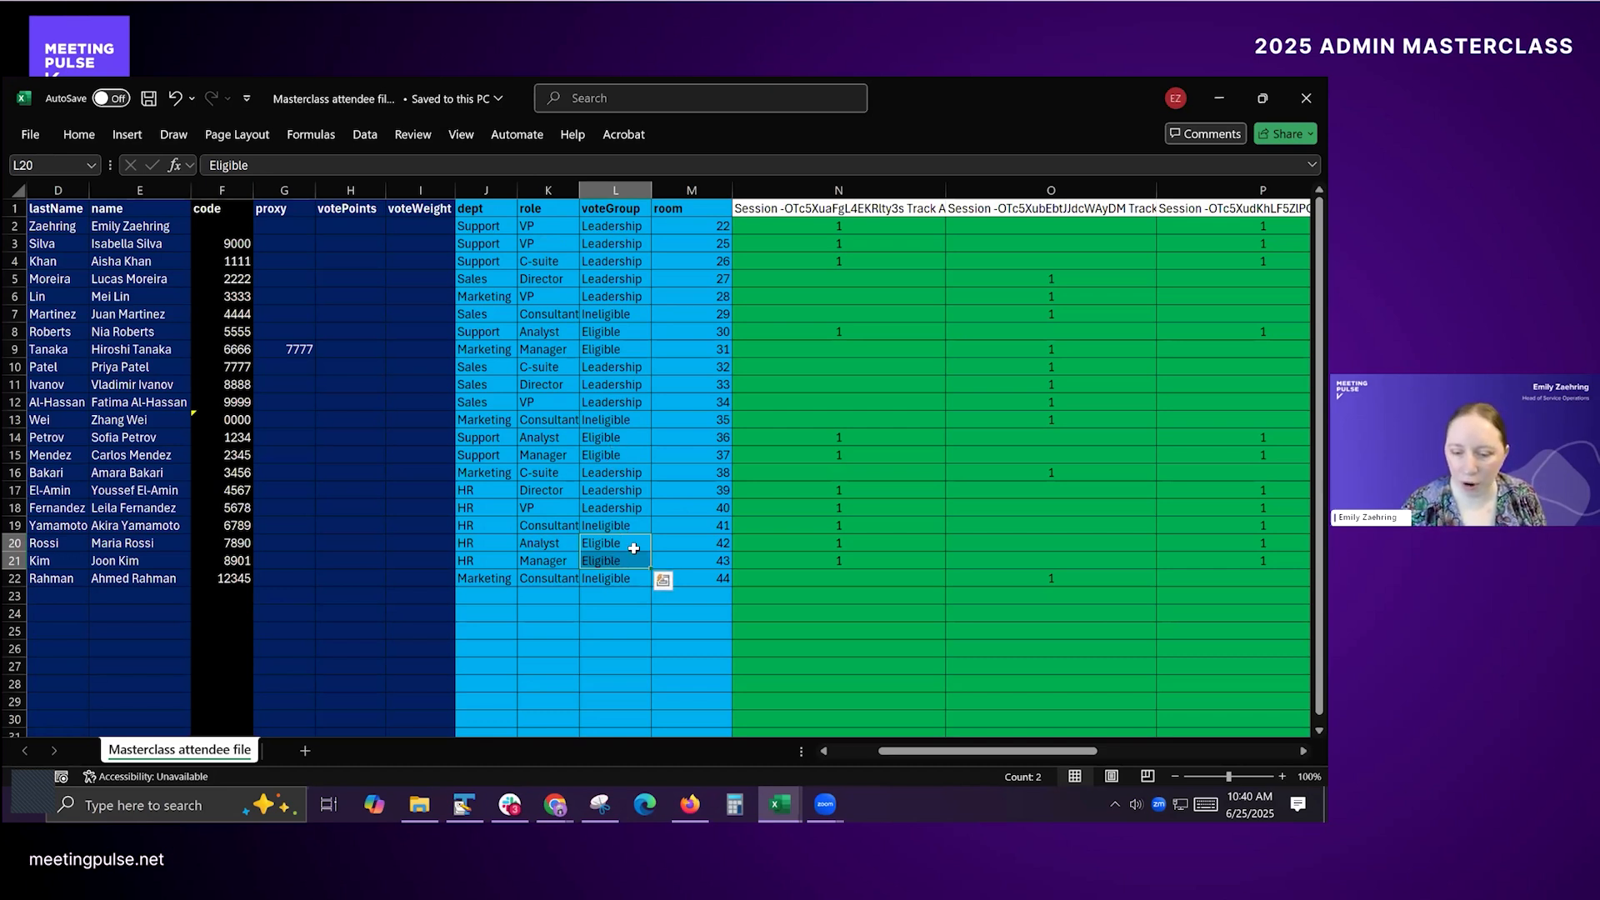
Step: Open the poll "Who should get a promotion this year?" for editing in the presenter's window and examine its conditional display settings
key("alt+Tab")
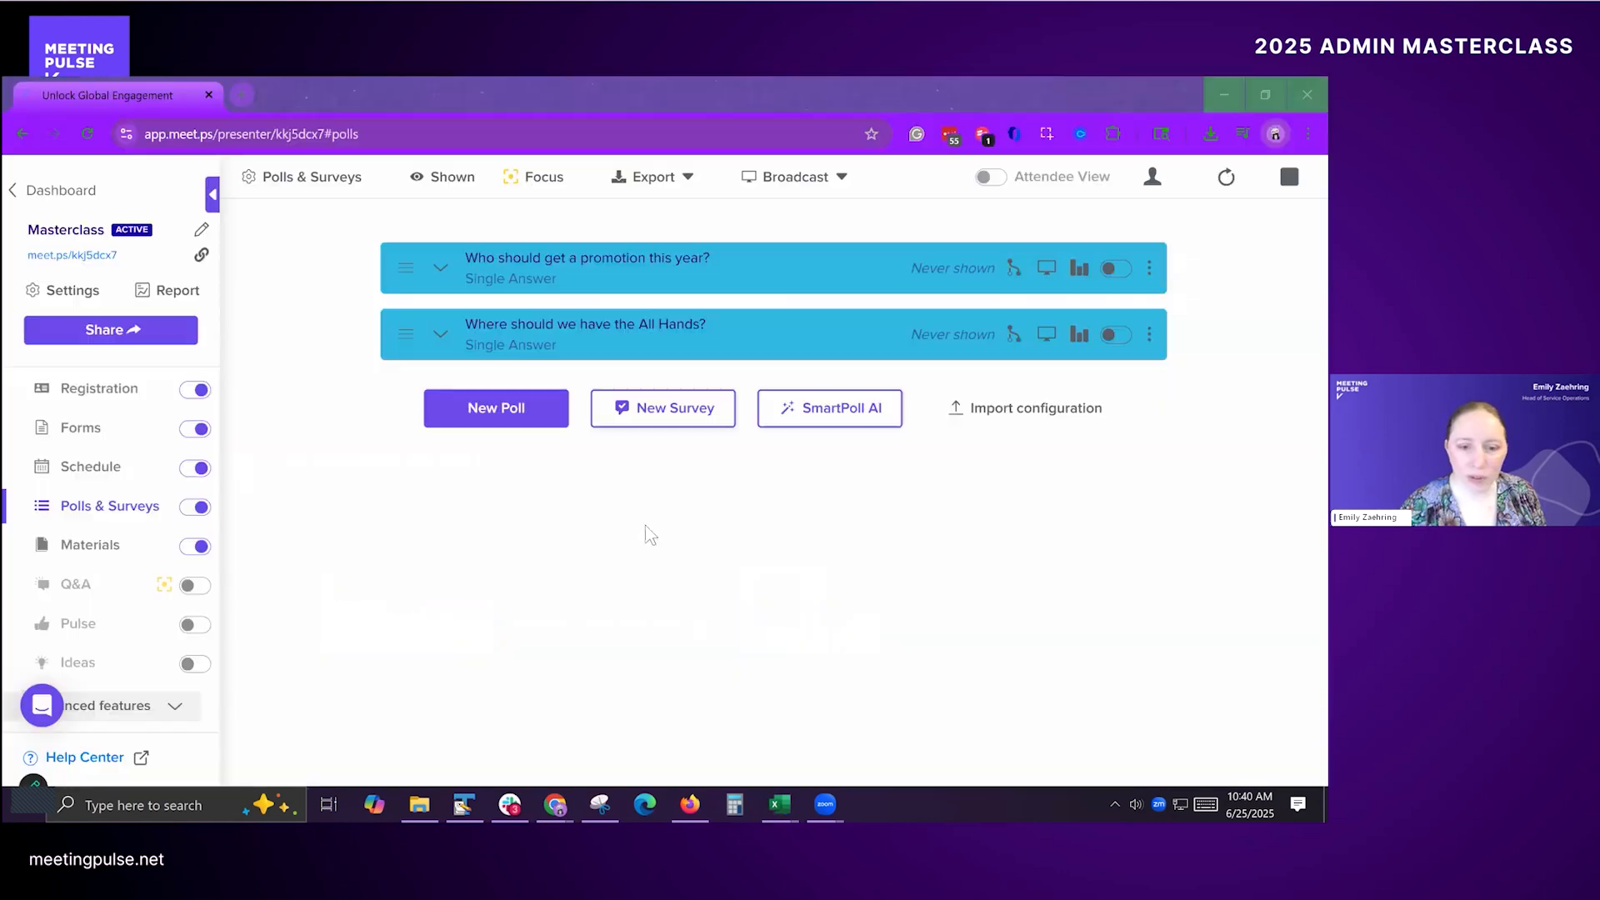
left_click(574, 258)
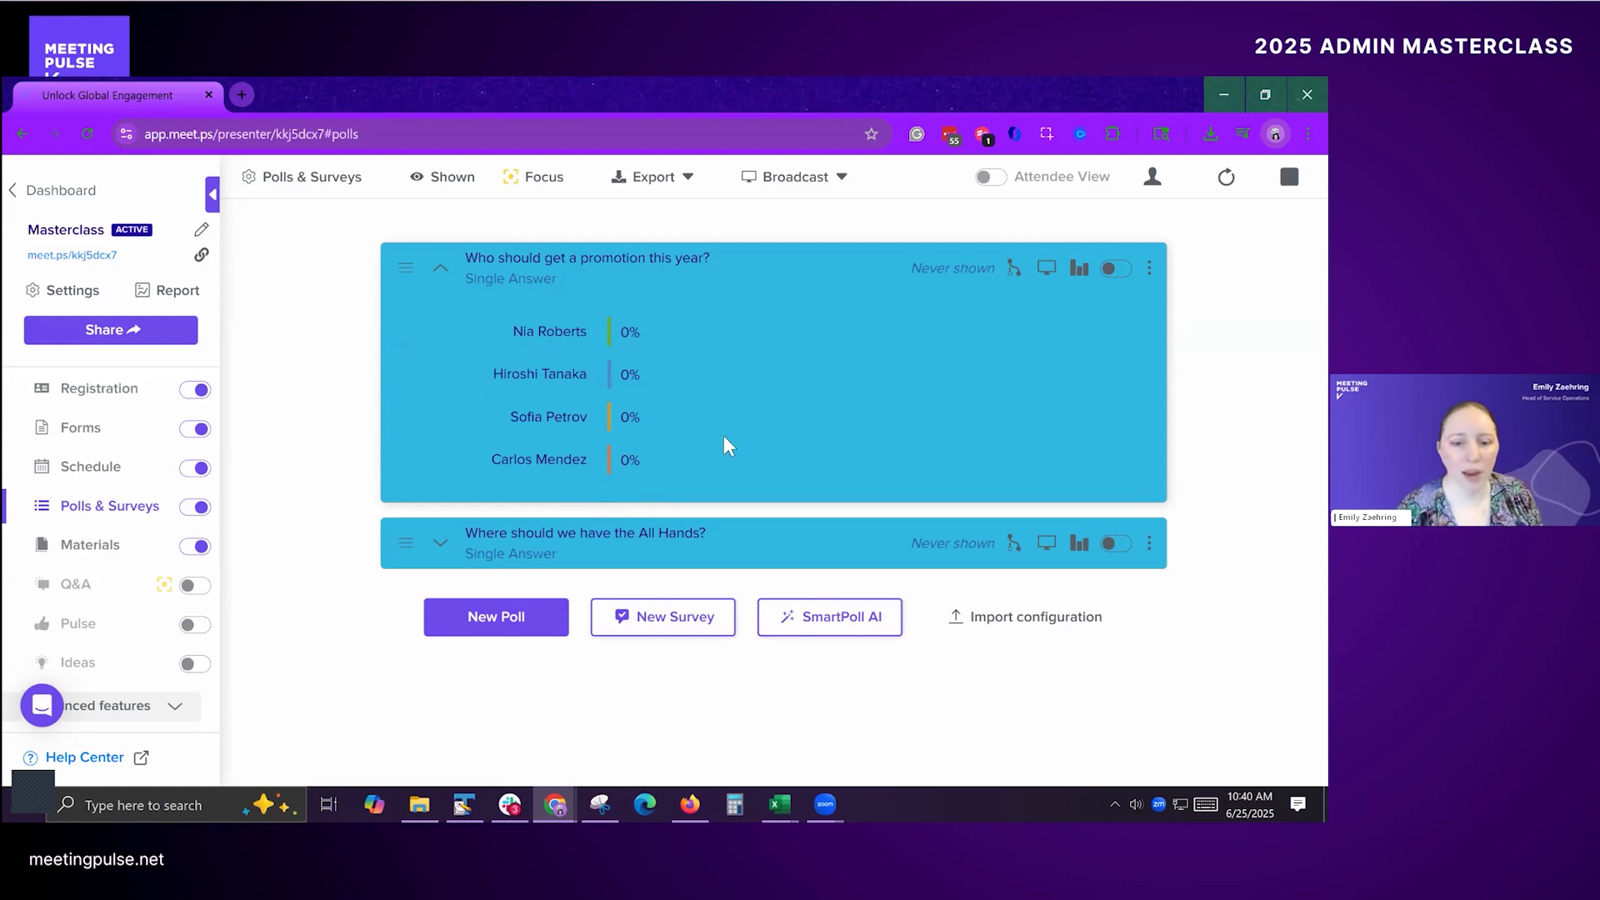
left_click(1149, 268)
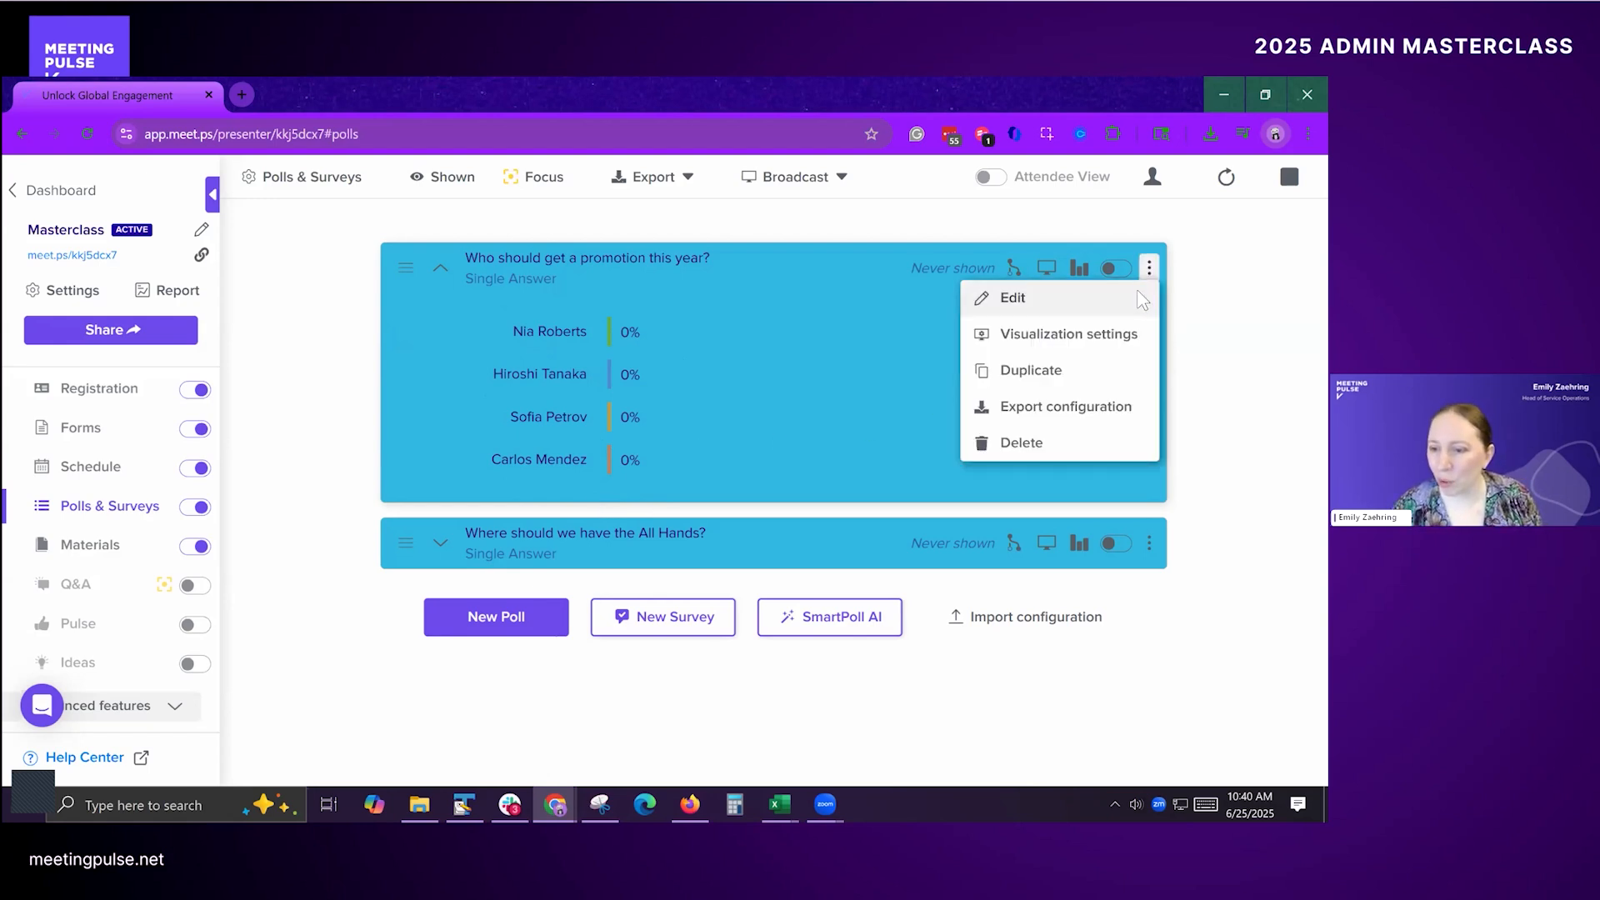
left_click(1138, 300)
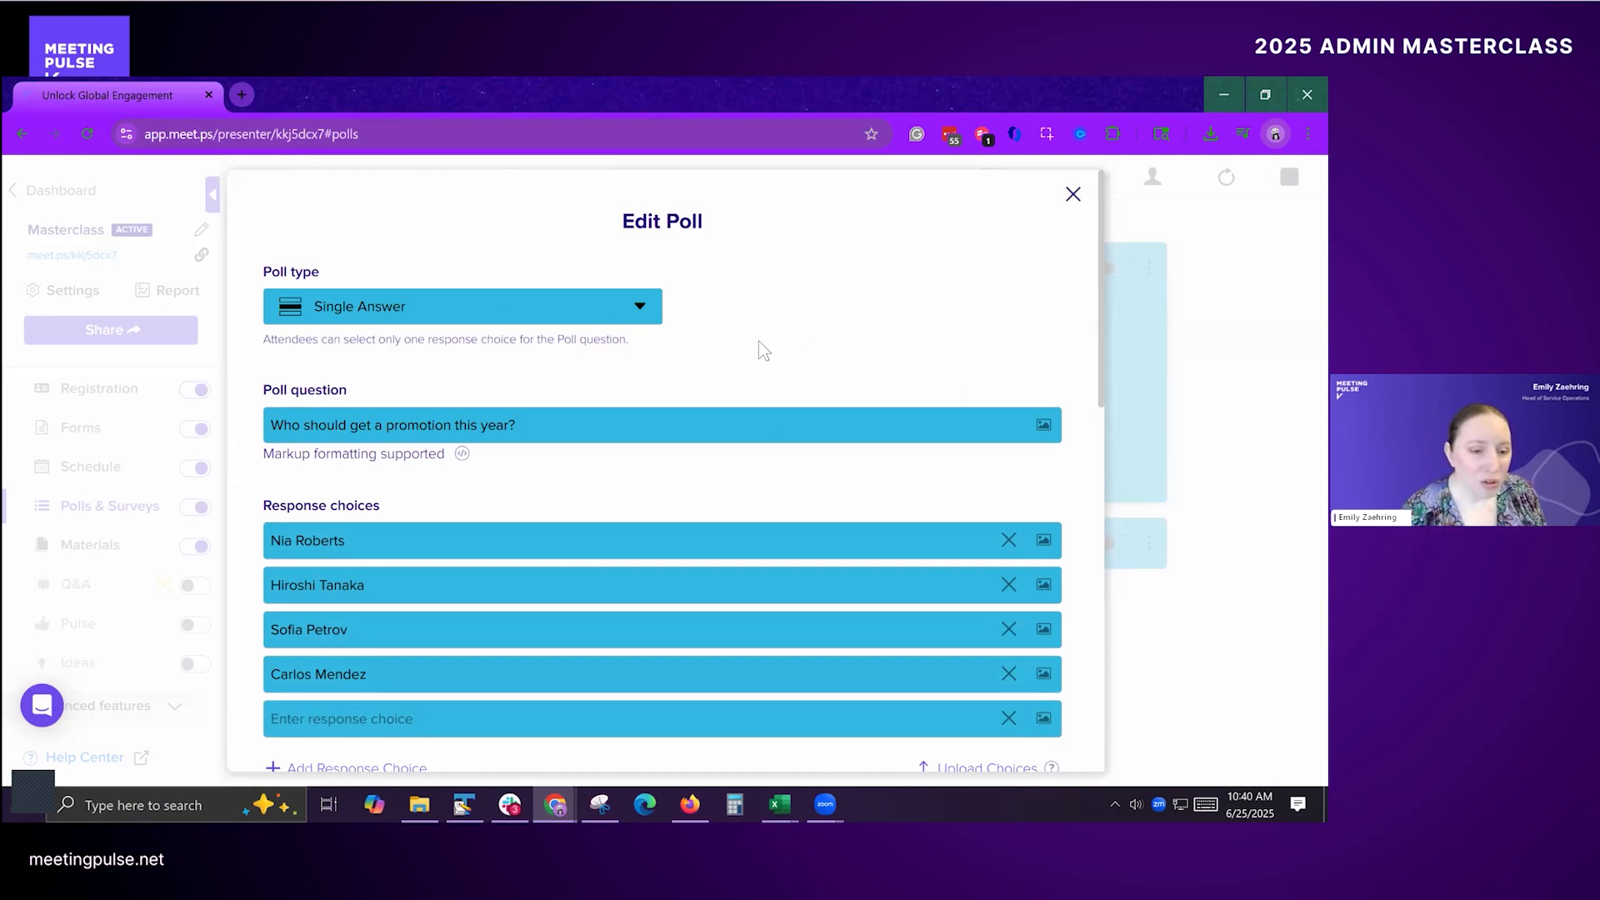
scroll(714, 342, "down", 3)
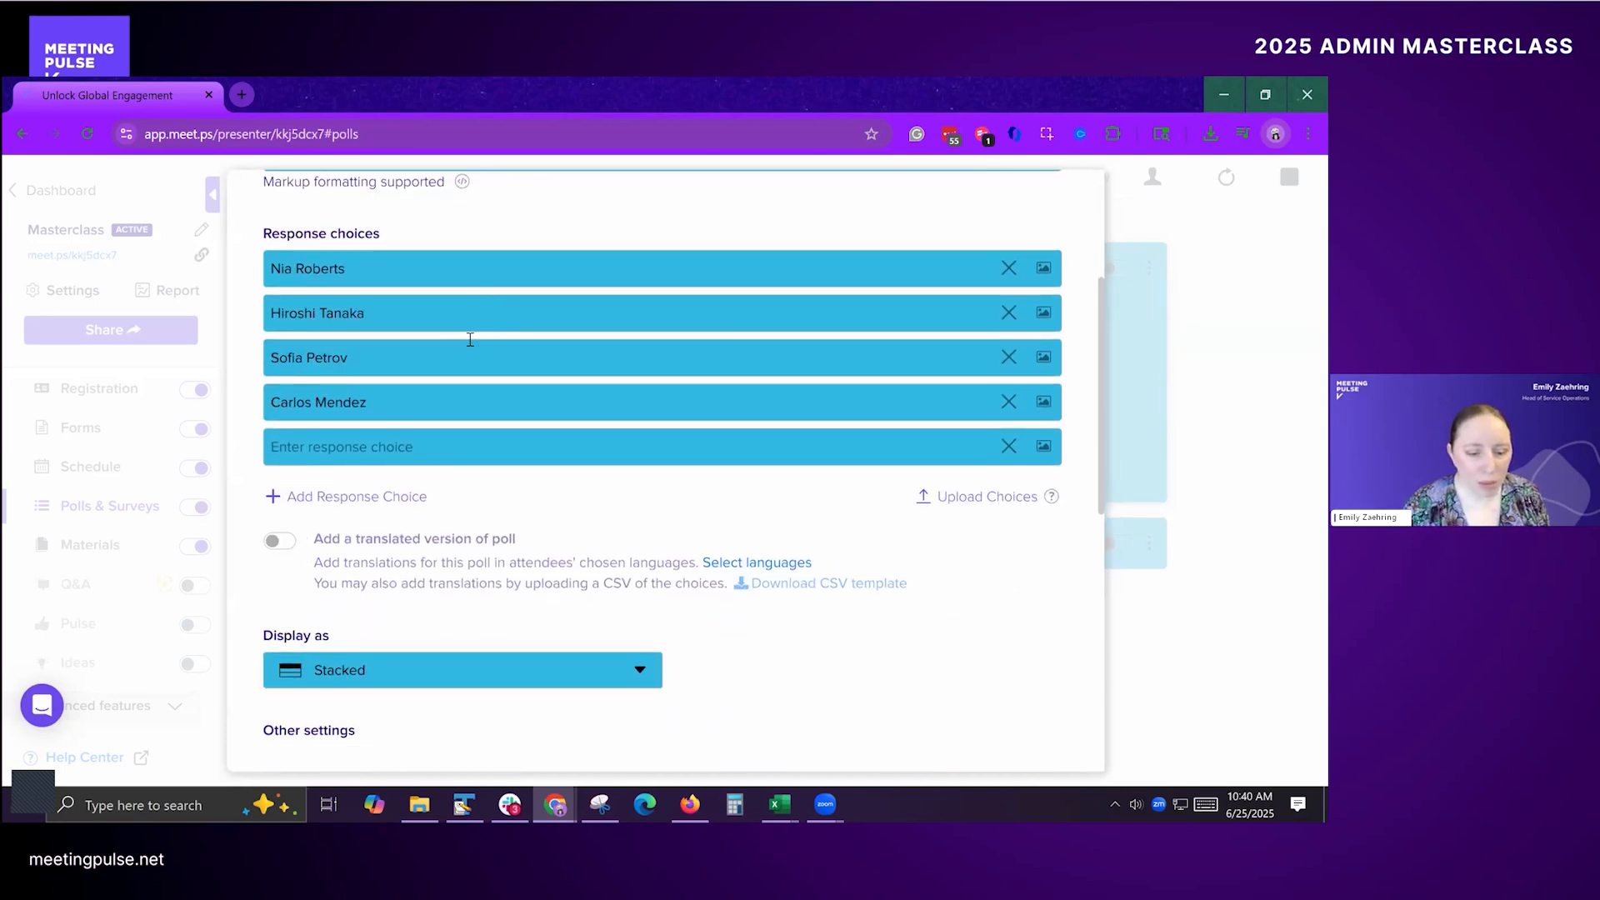
scroll(470, 340, "down", 8)
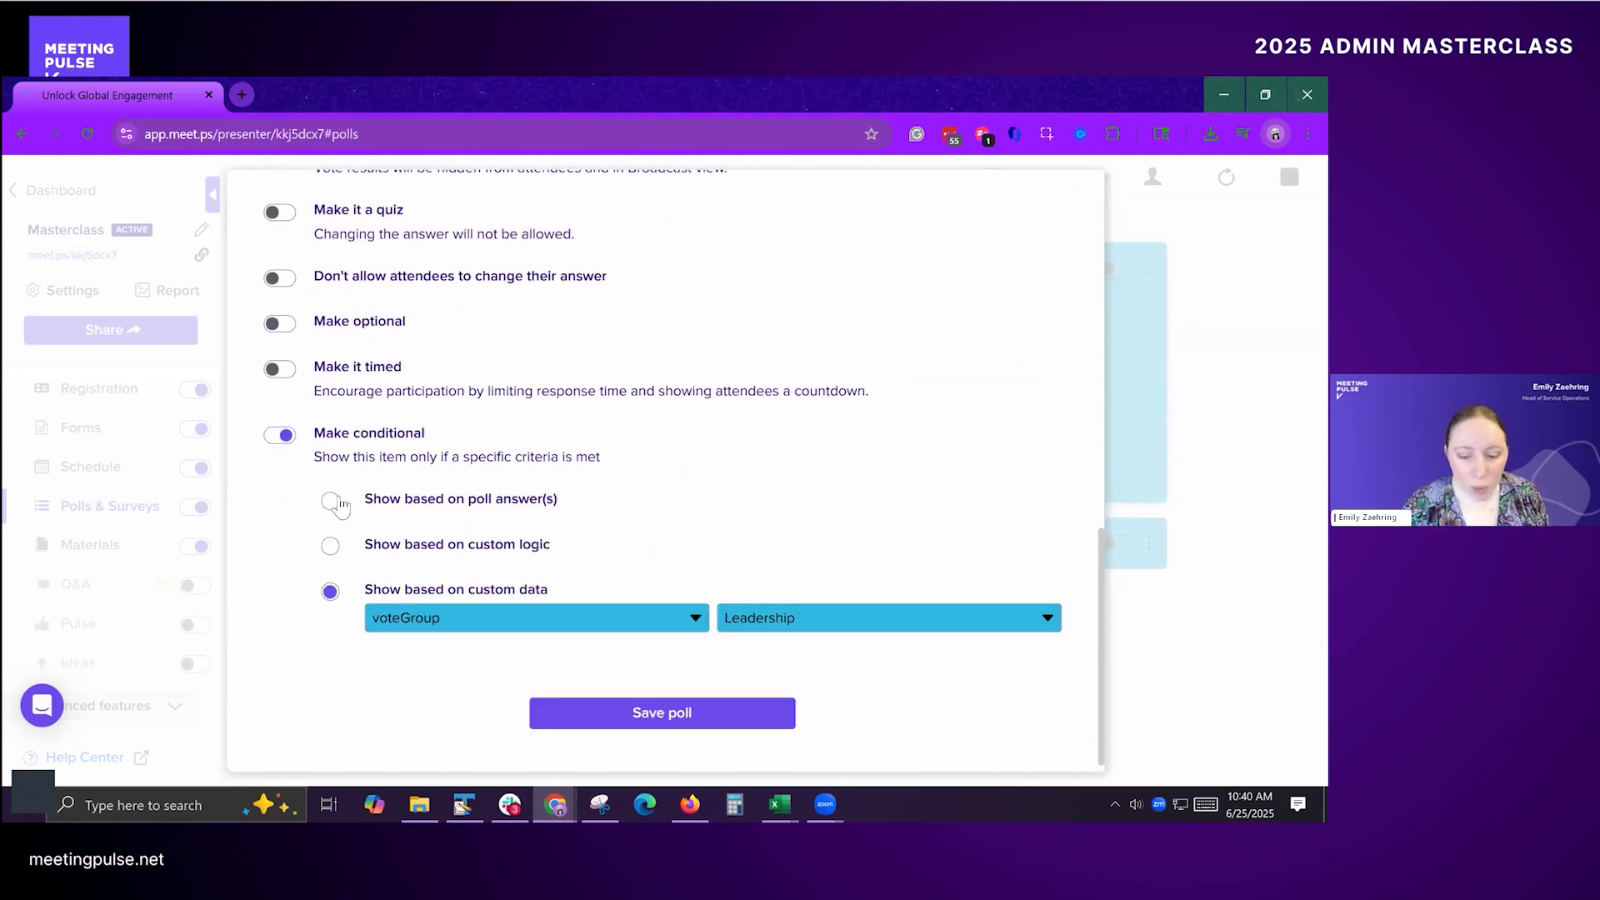
Step: Switch the promotion poll's condition to Show based on poll answer(s) and examine which polls can be selected
left_click(335, 500)
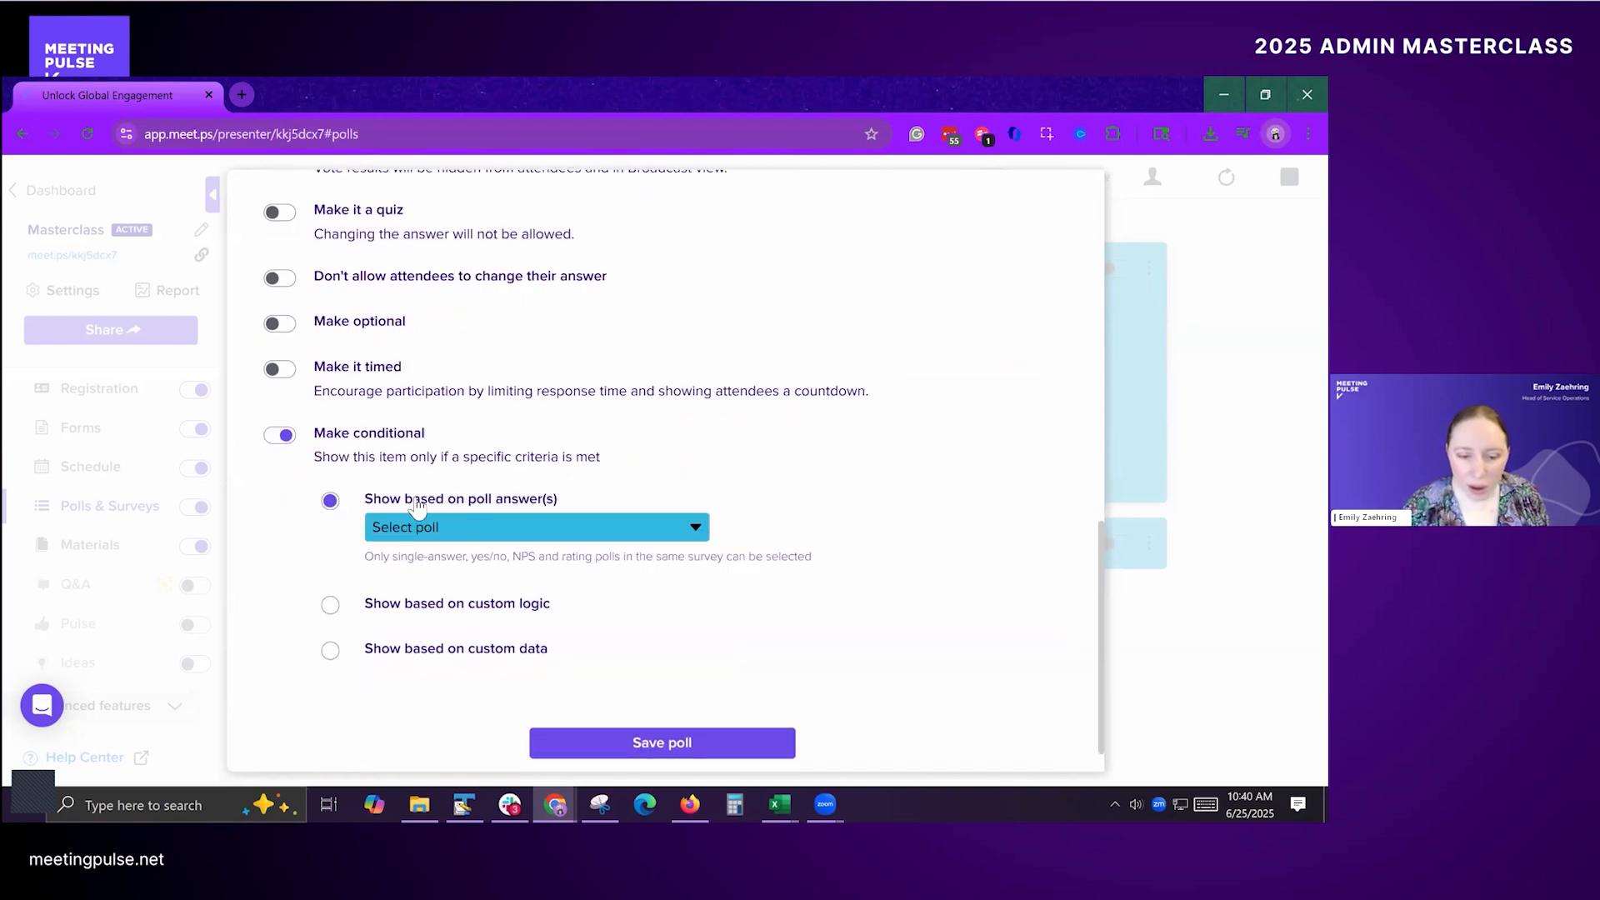
left_click(523, 531)
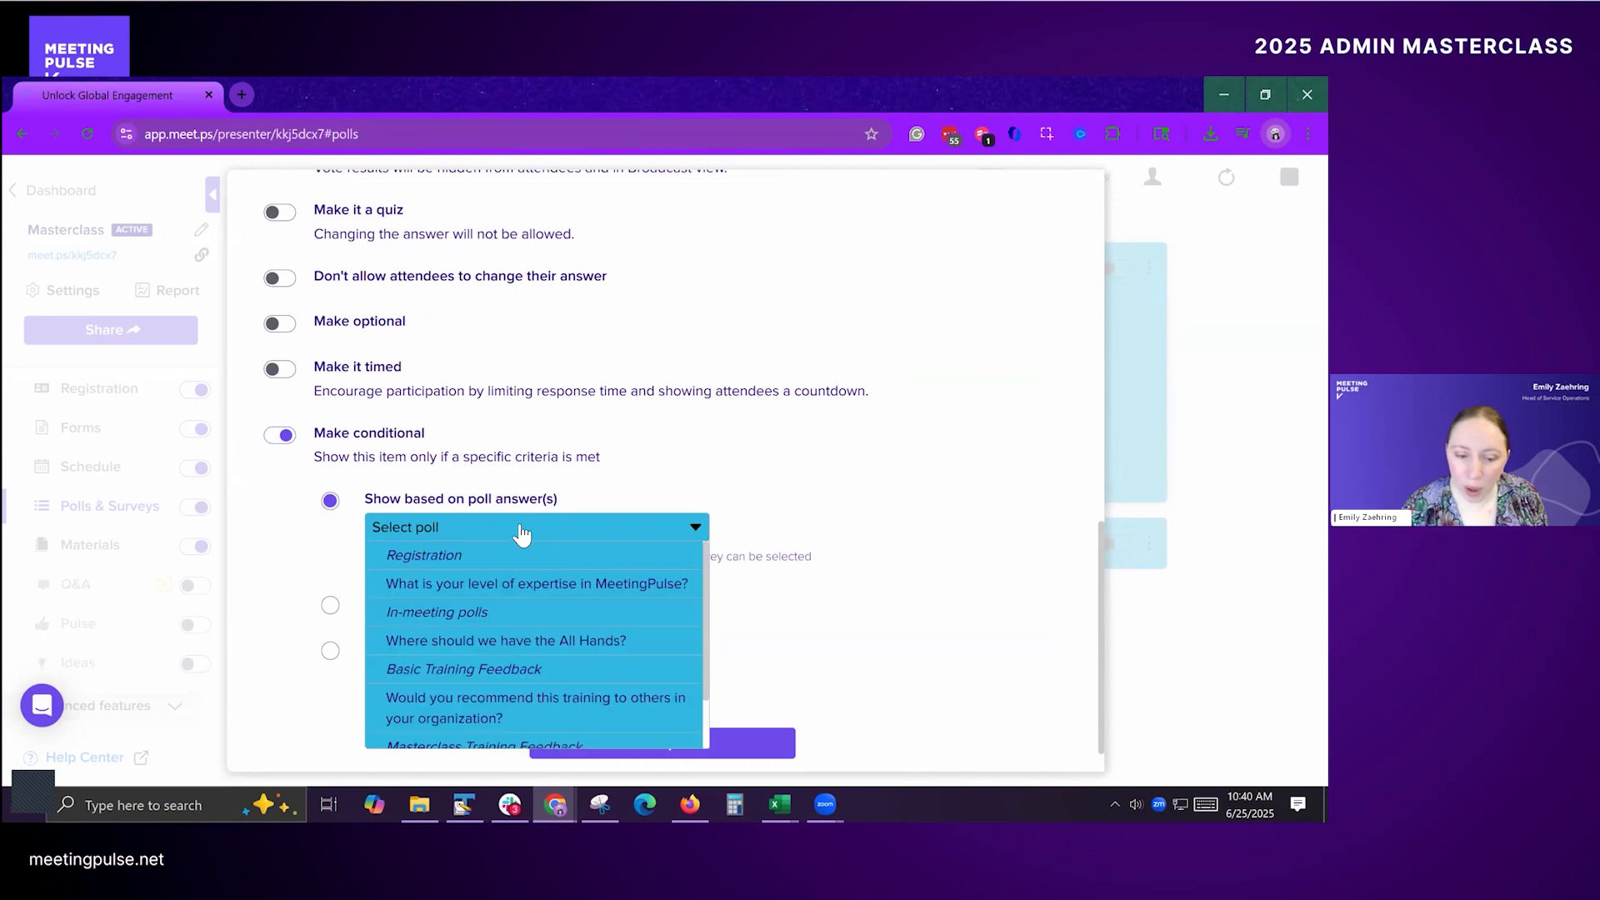
scroll(518, 711, "down", 1)
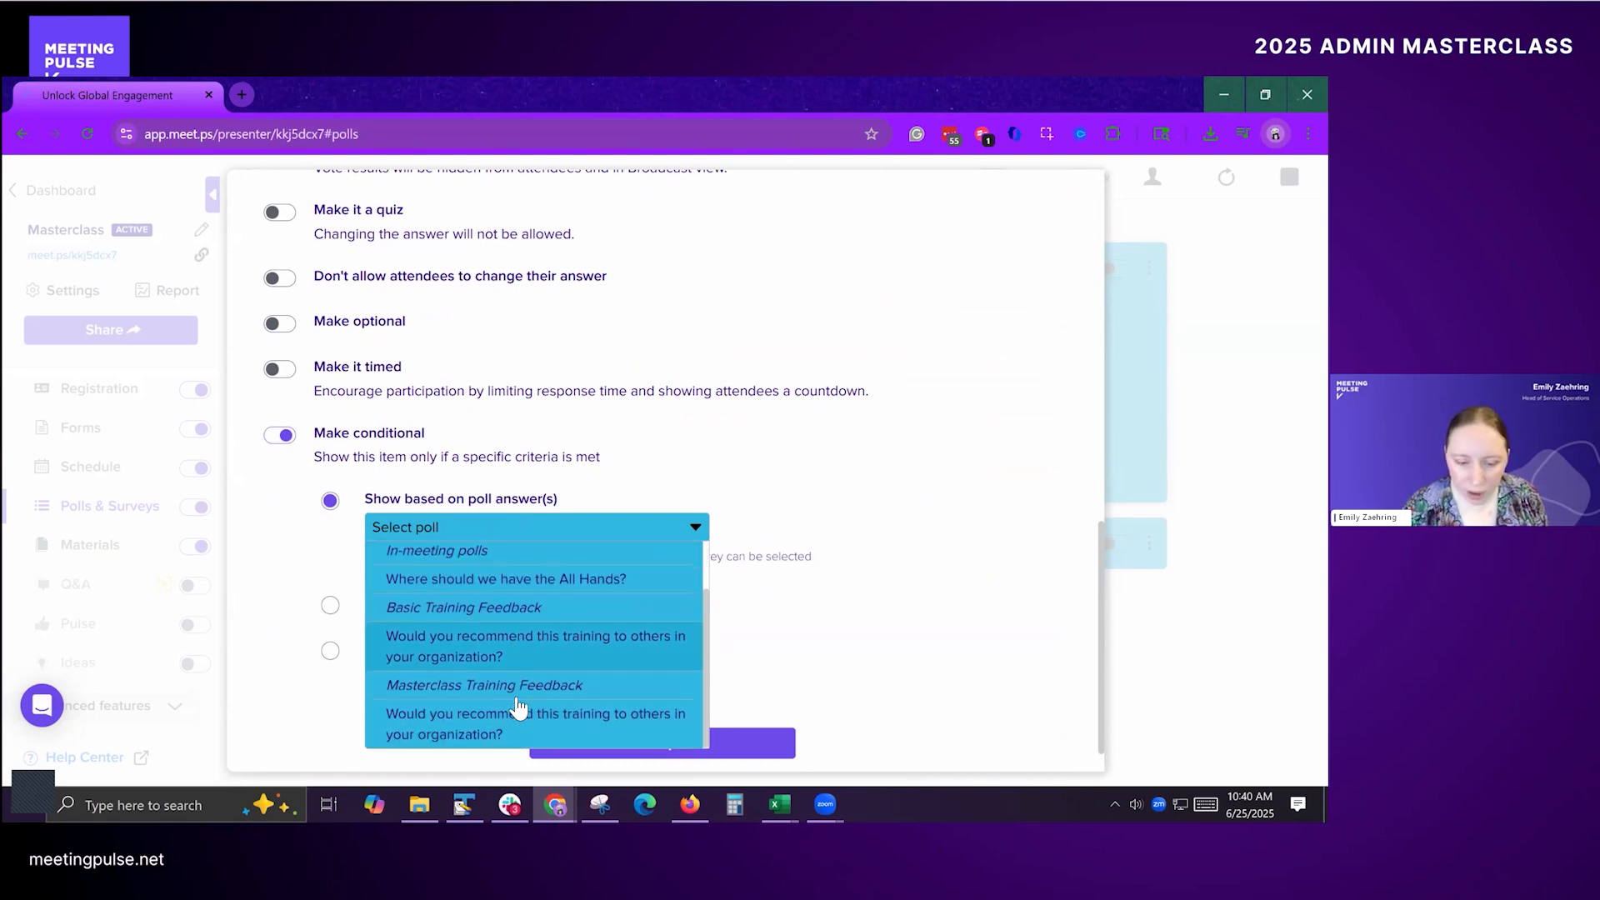
scroll(517, 662, "up", 1)
scroll(516, 661, "up", 1)
left_click(518, 529)
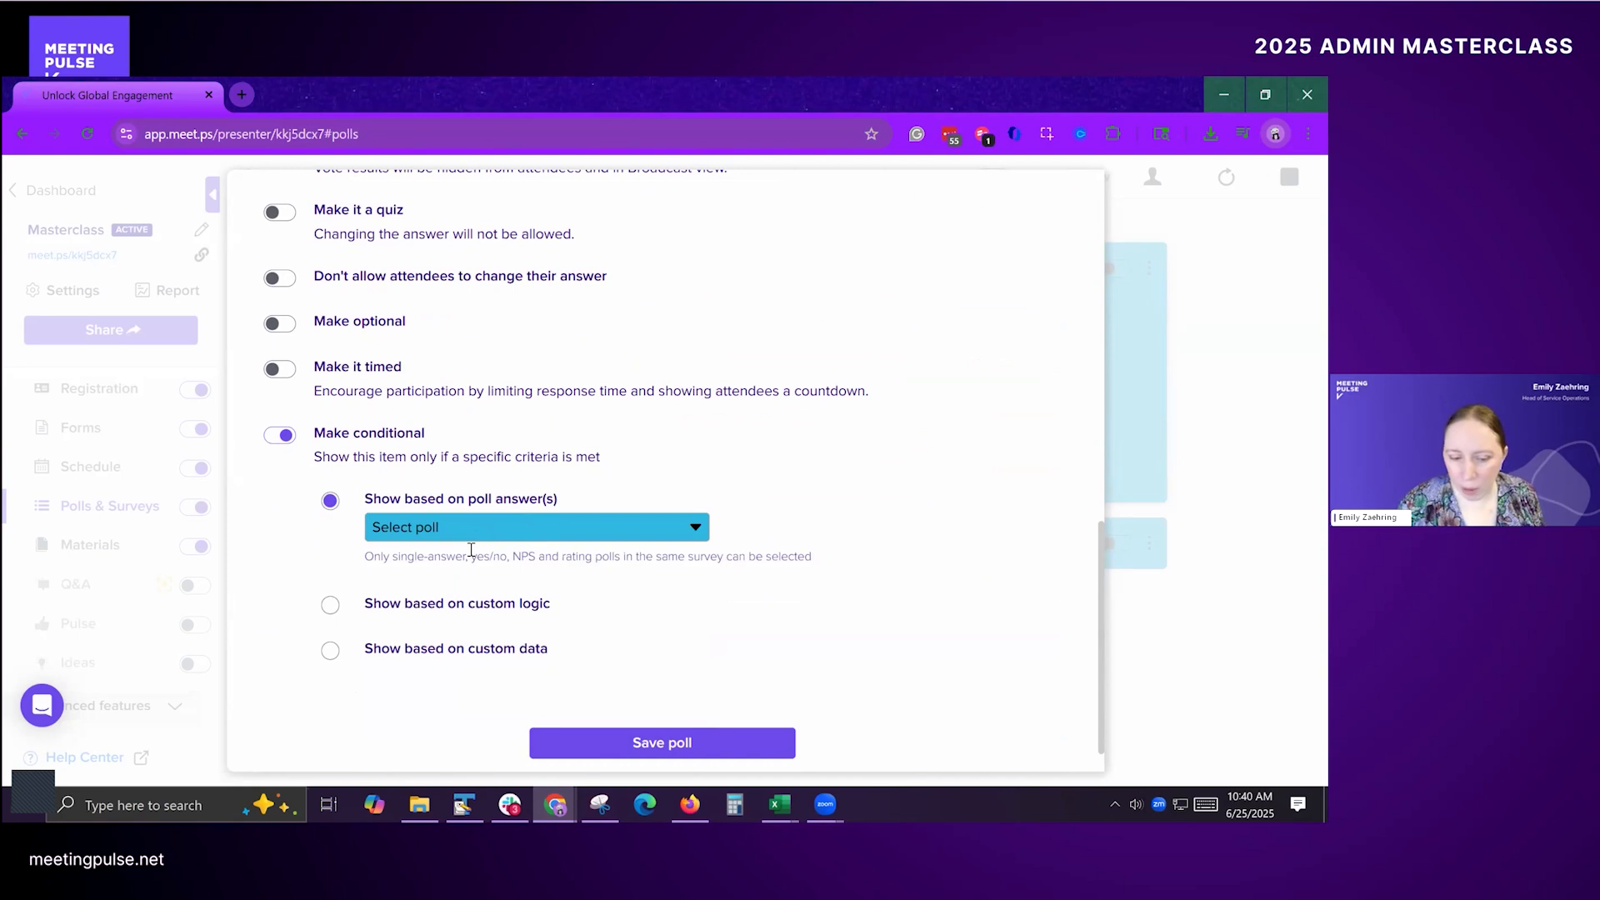
Step: Return the promotion poll's condition to Show based on custom data, with voteGroup set to Leadership, and save the poll
left_click(418, 653)
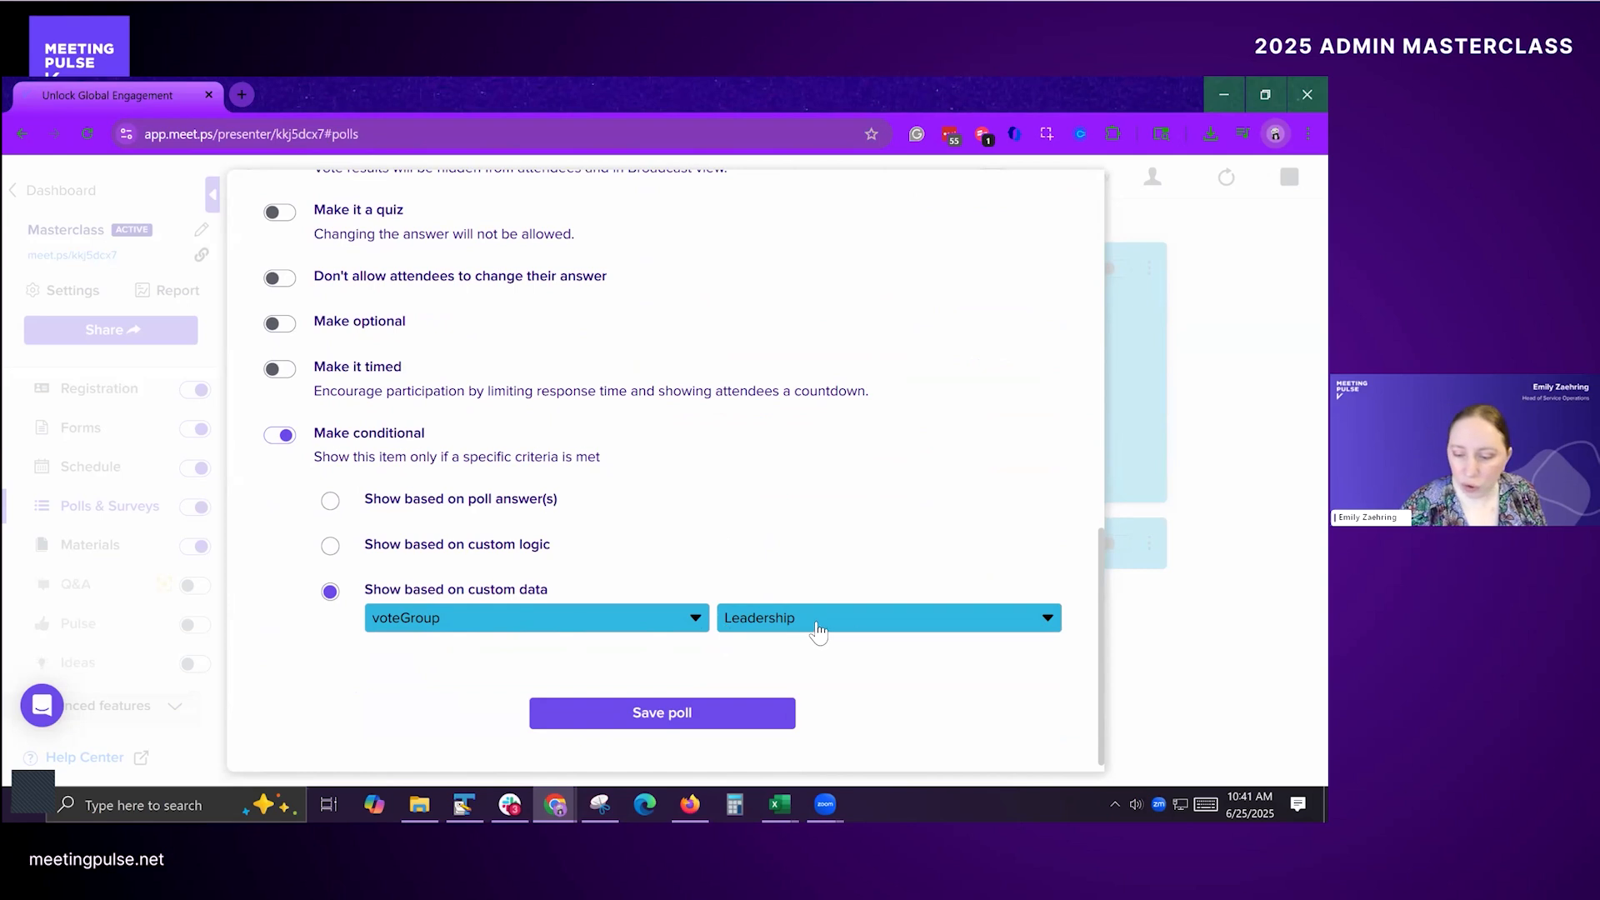
left_click(703, 715)
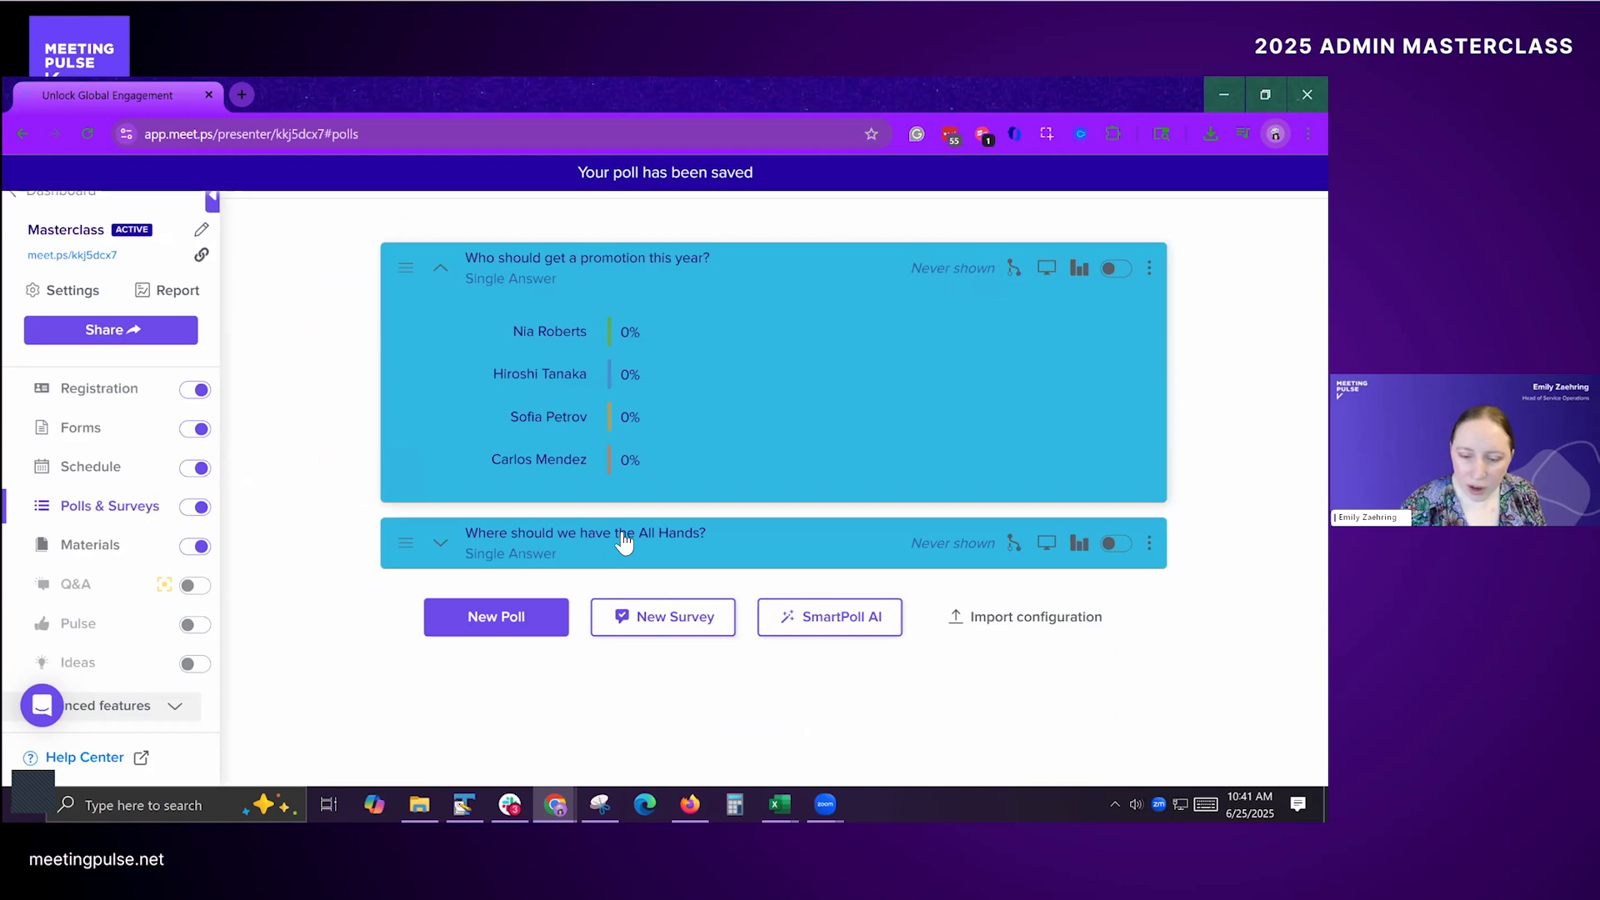
Step: Open the poll "Where should we have the All Hands?" for editing, examine the voteGroup values in its condition, and save the poll
left_click(624, 543)
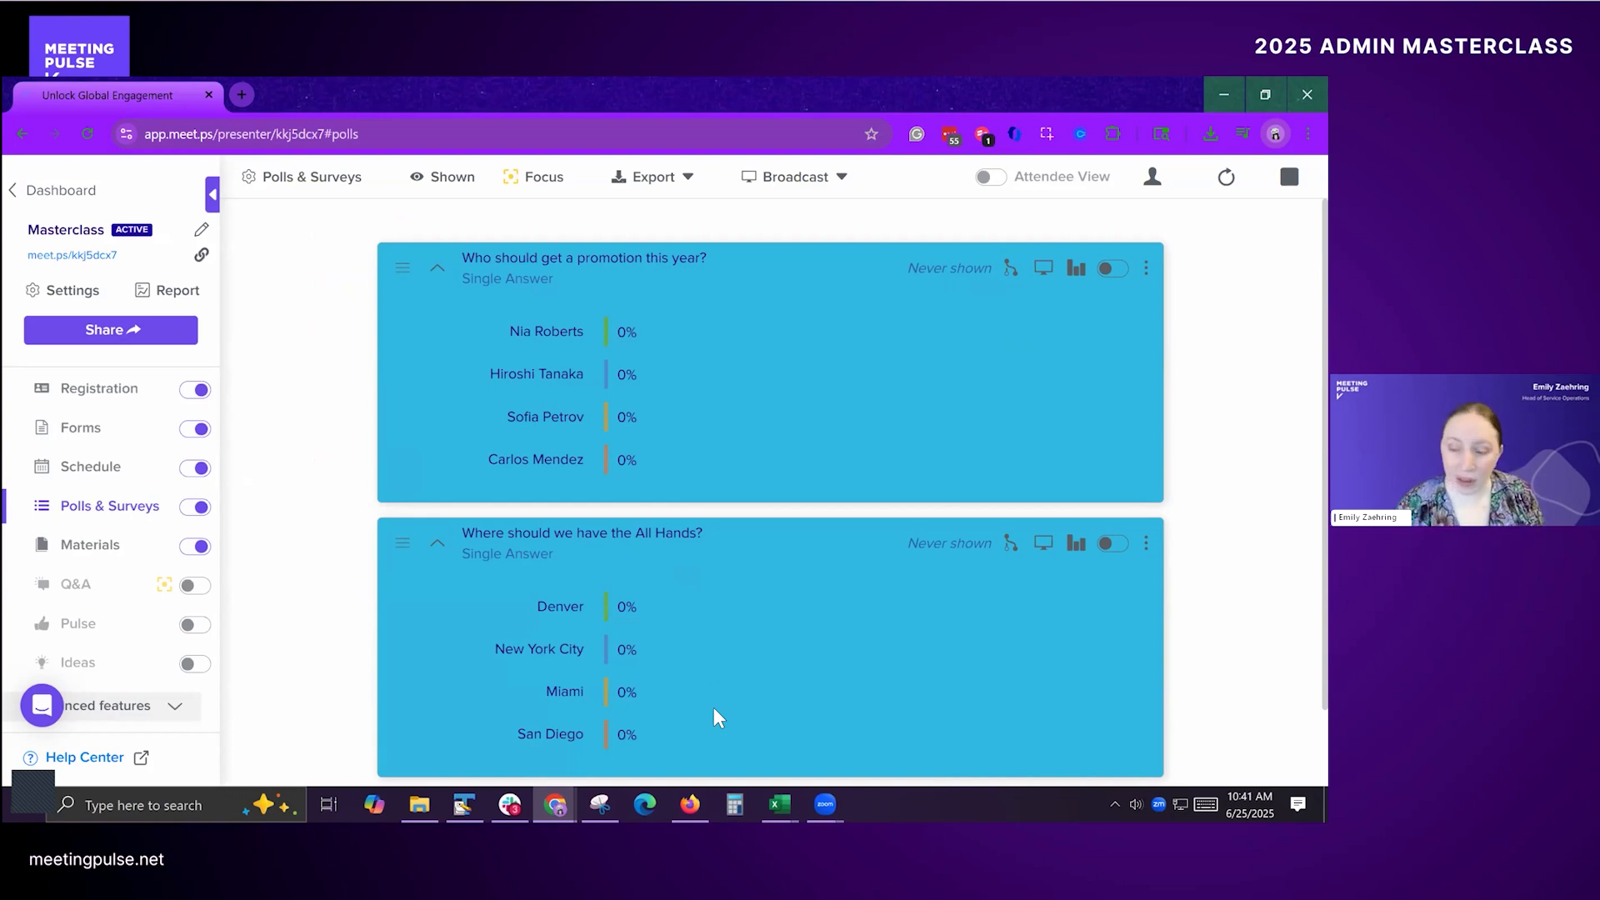
left_click(1146, 543)
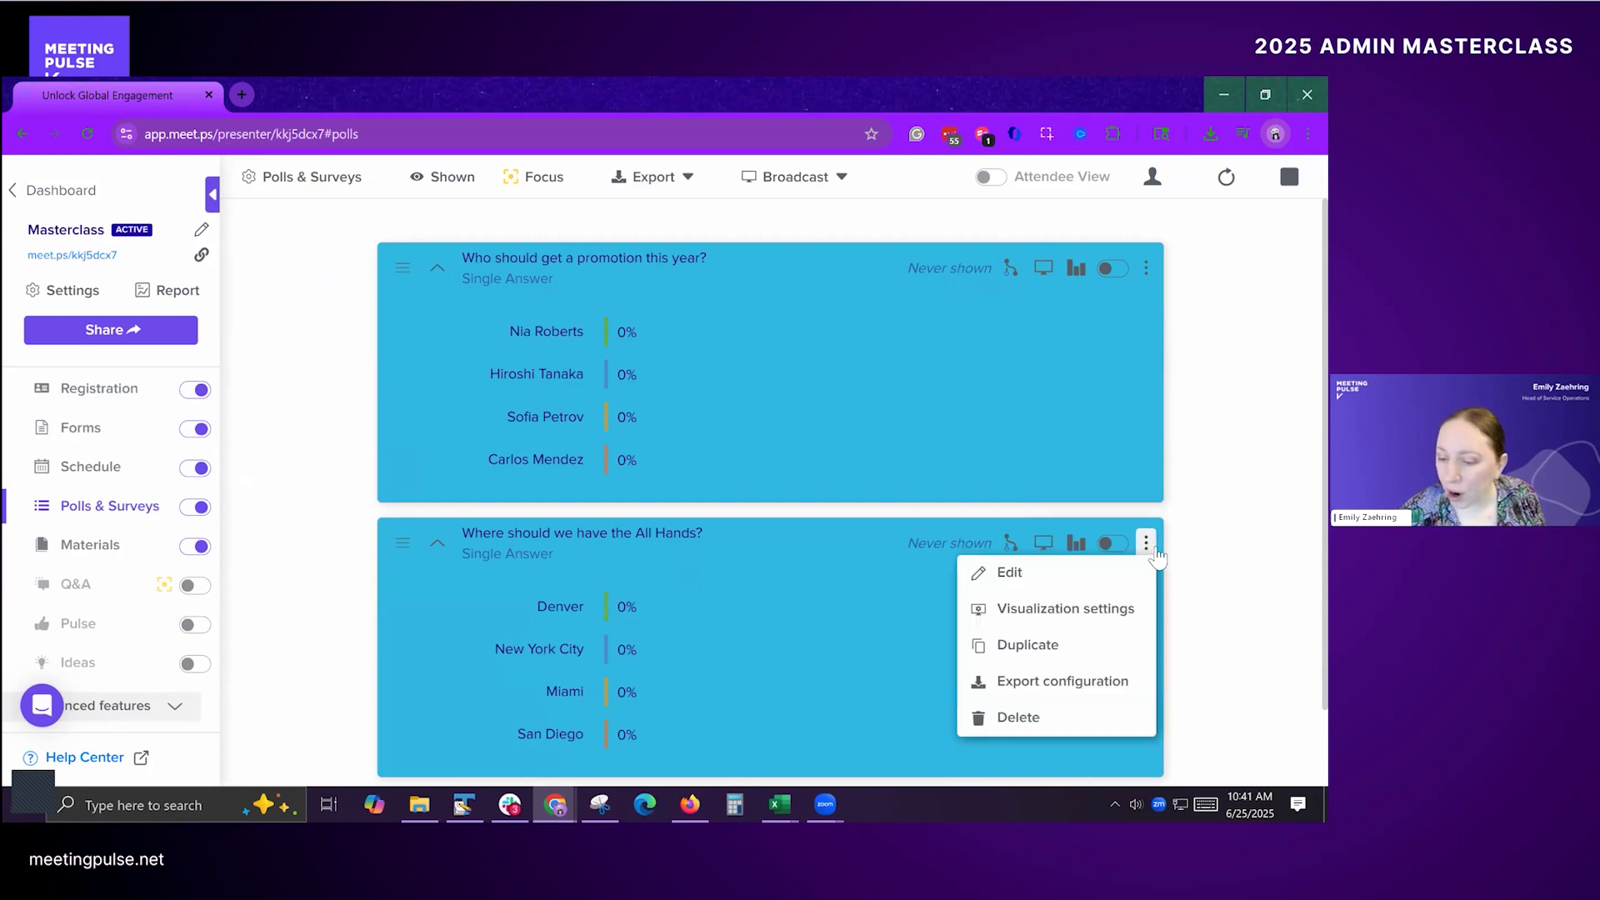
left_click(996, 572)
scroll(486, 479, "down", 10)
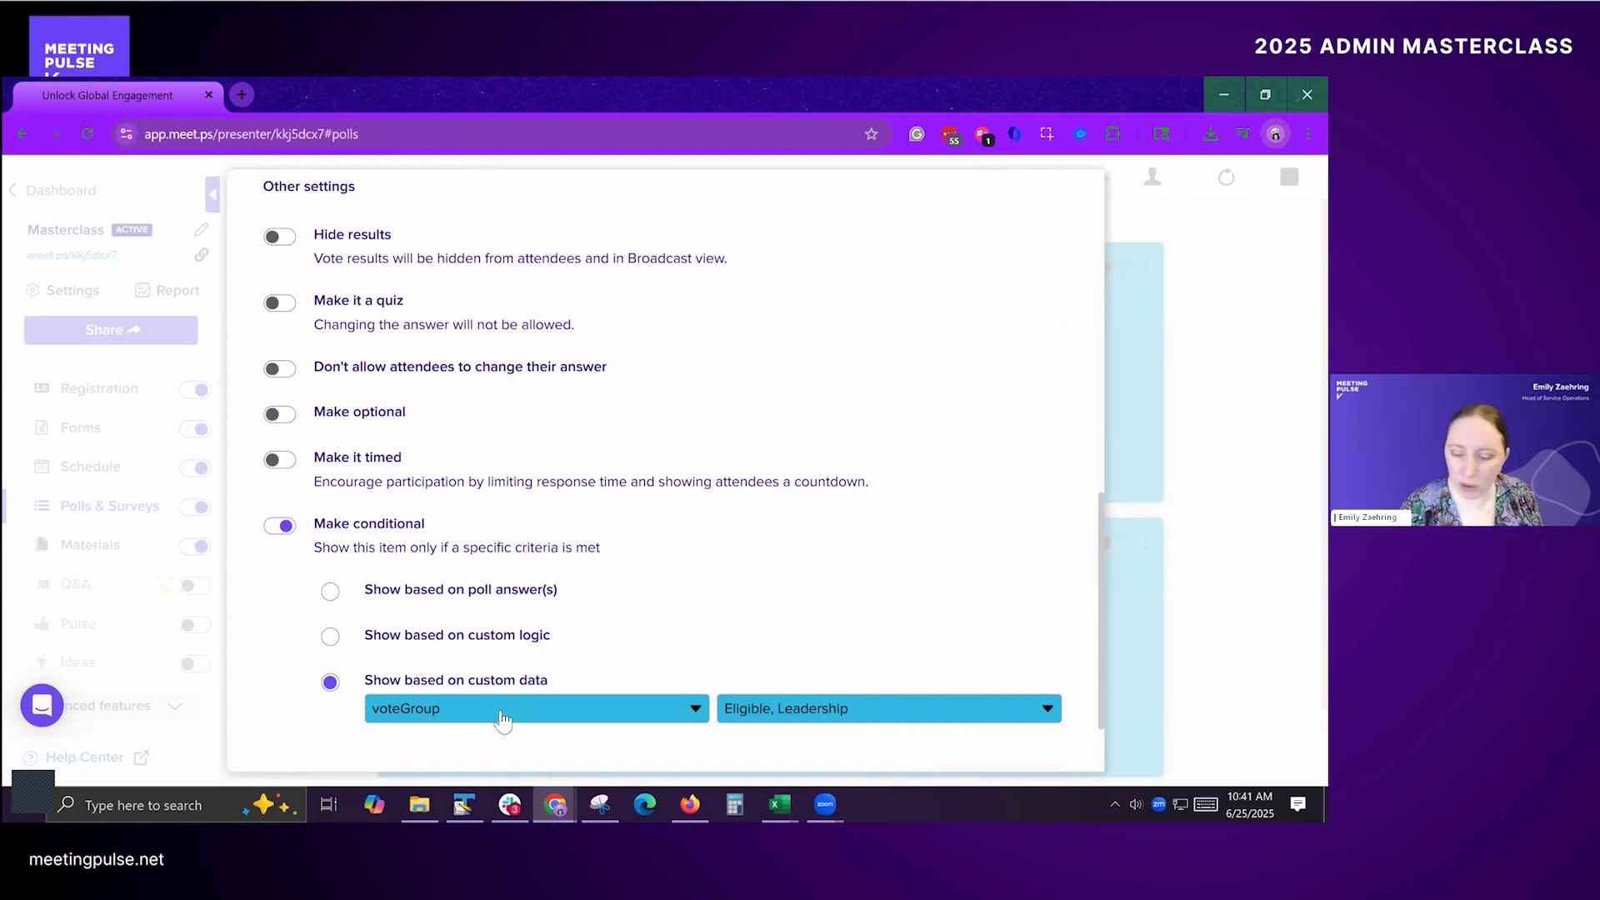
left_click(871, 715)
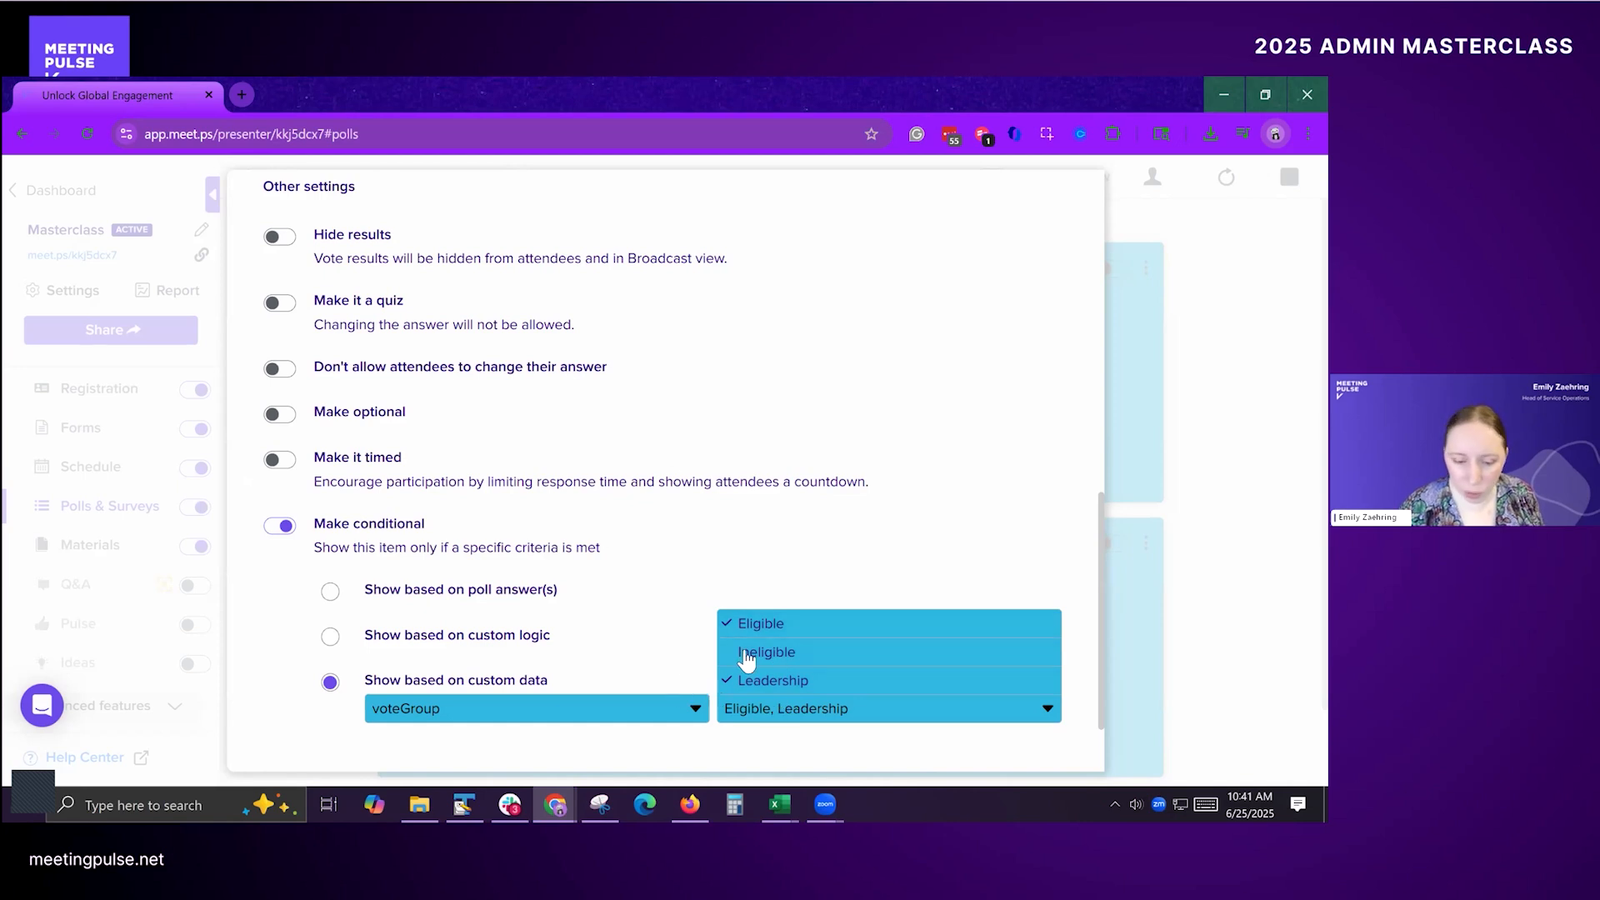
left_click(802, 708)
scroll(833, 718, "down", 1)
left_click(671, 708)
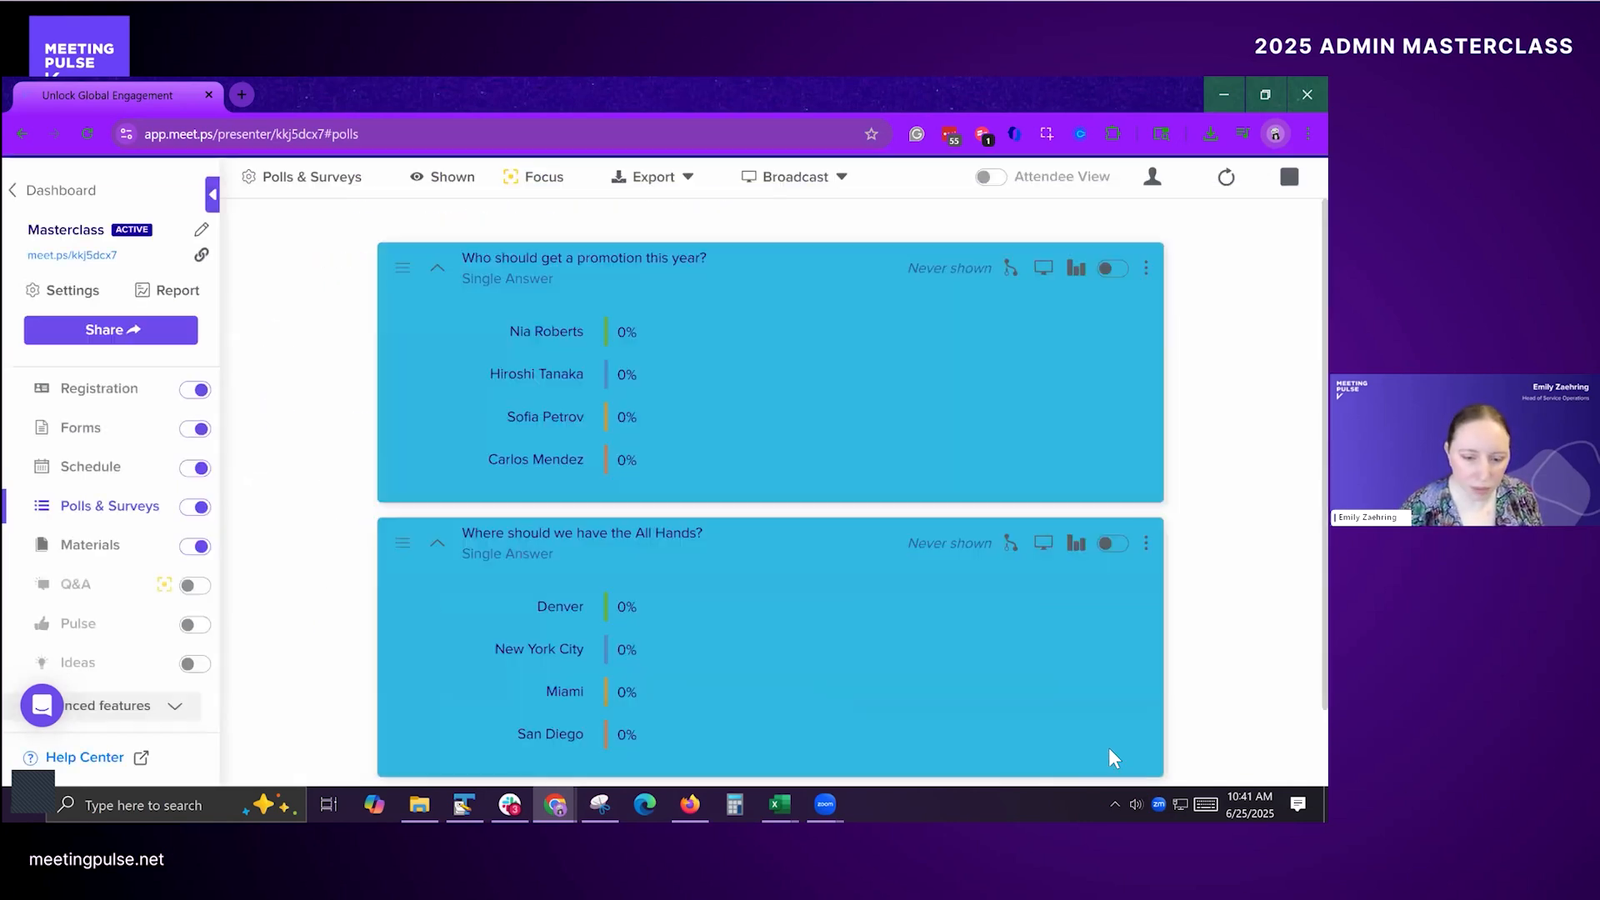
Step: Show both polls, "Who should get a promotion this year?" and "Where should we have the All Hands?", to attendees
left_click(1115, 271)
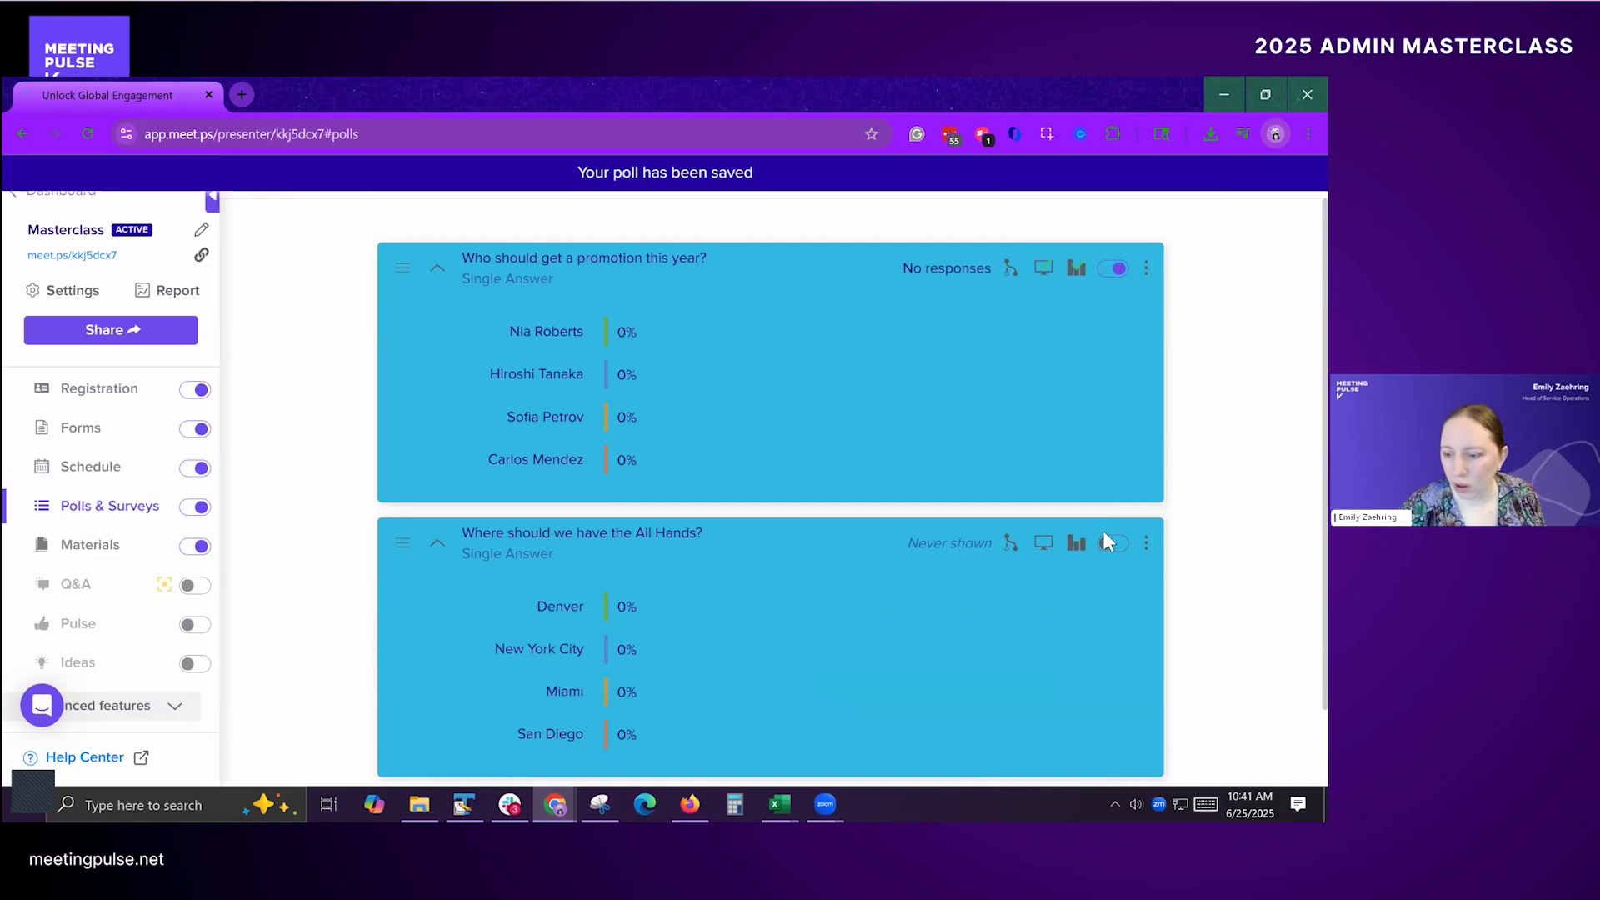
left_click(1111, 542)
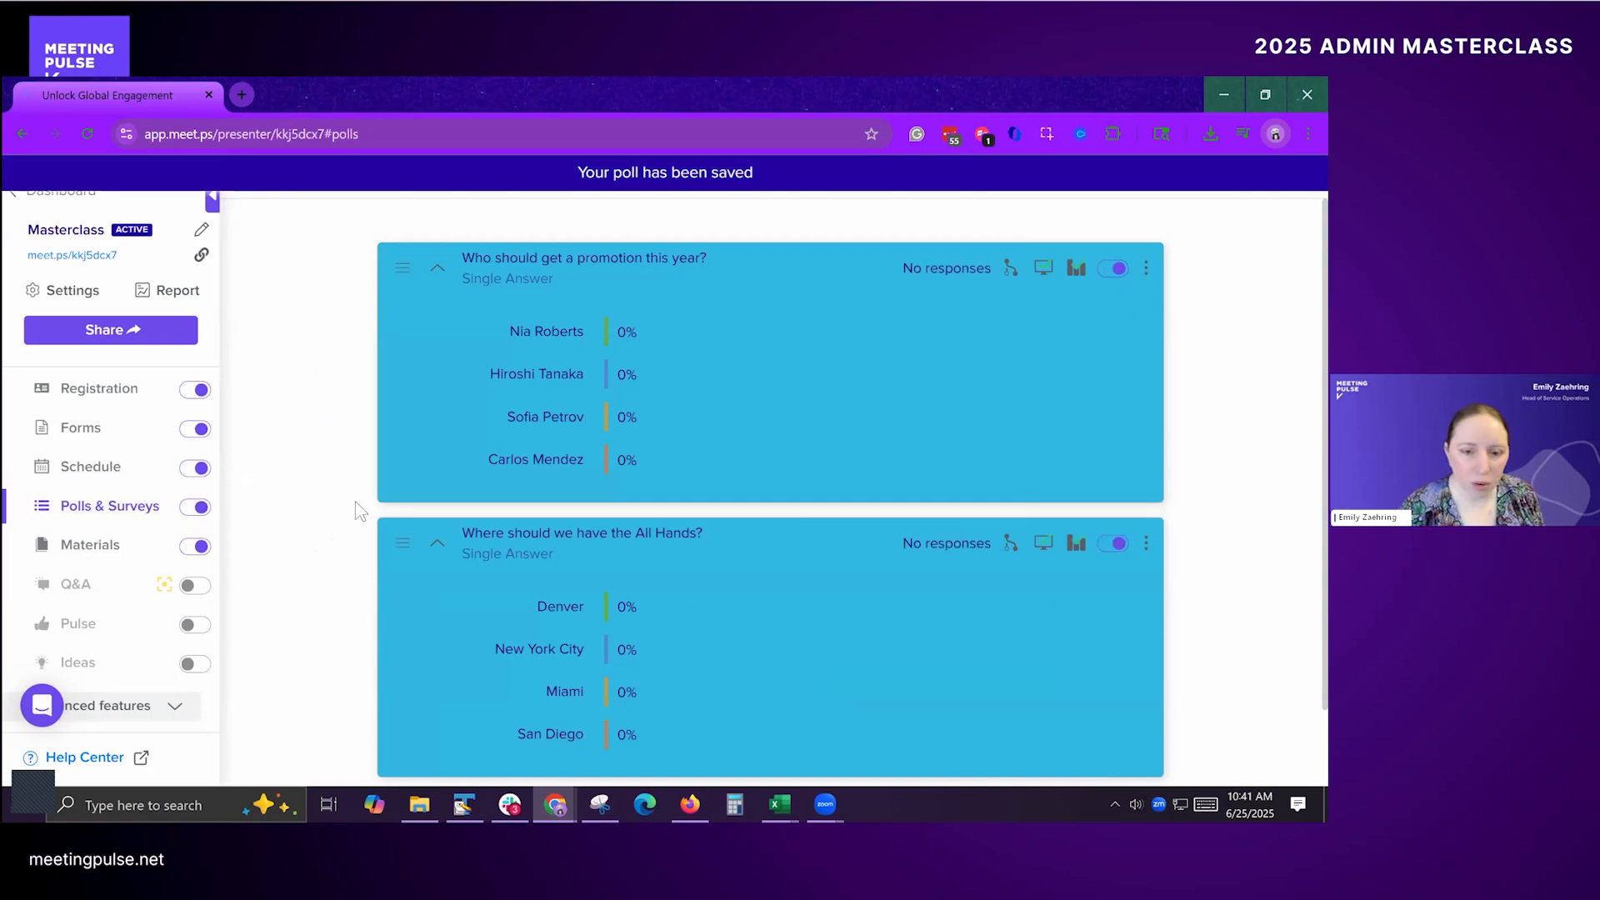
Step: In the attendee window, submit a vote for the second candidate in the promotion poll and for New York City in the All Hands poll
key("alt+Tab")
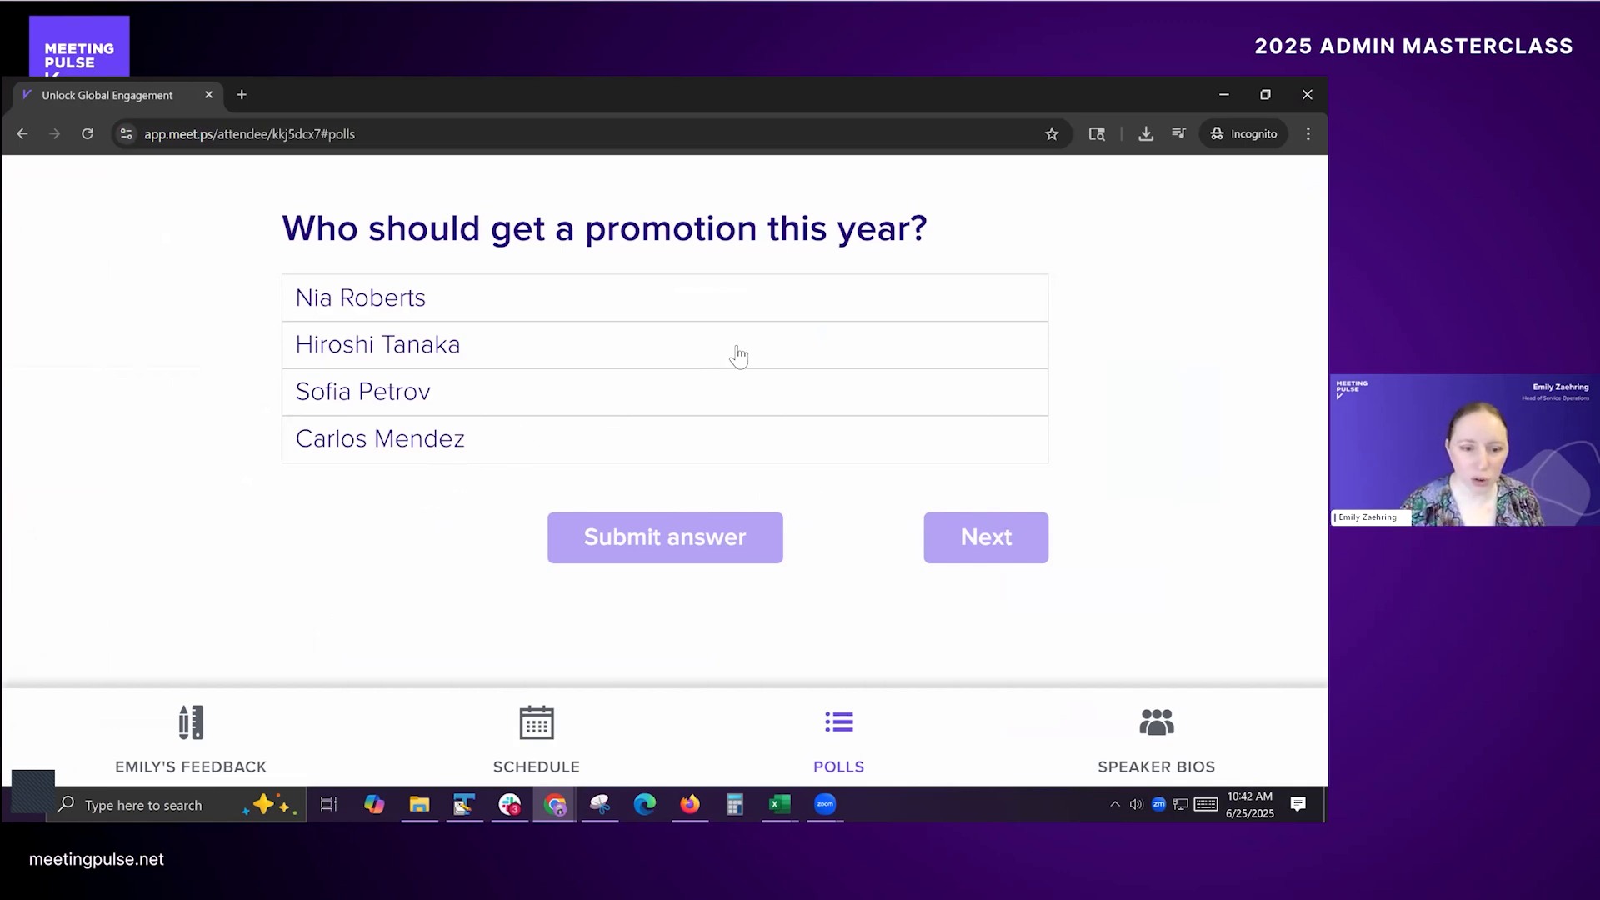
left_click(294, 333)
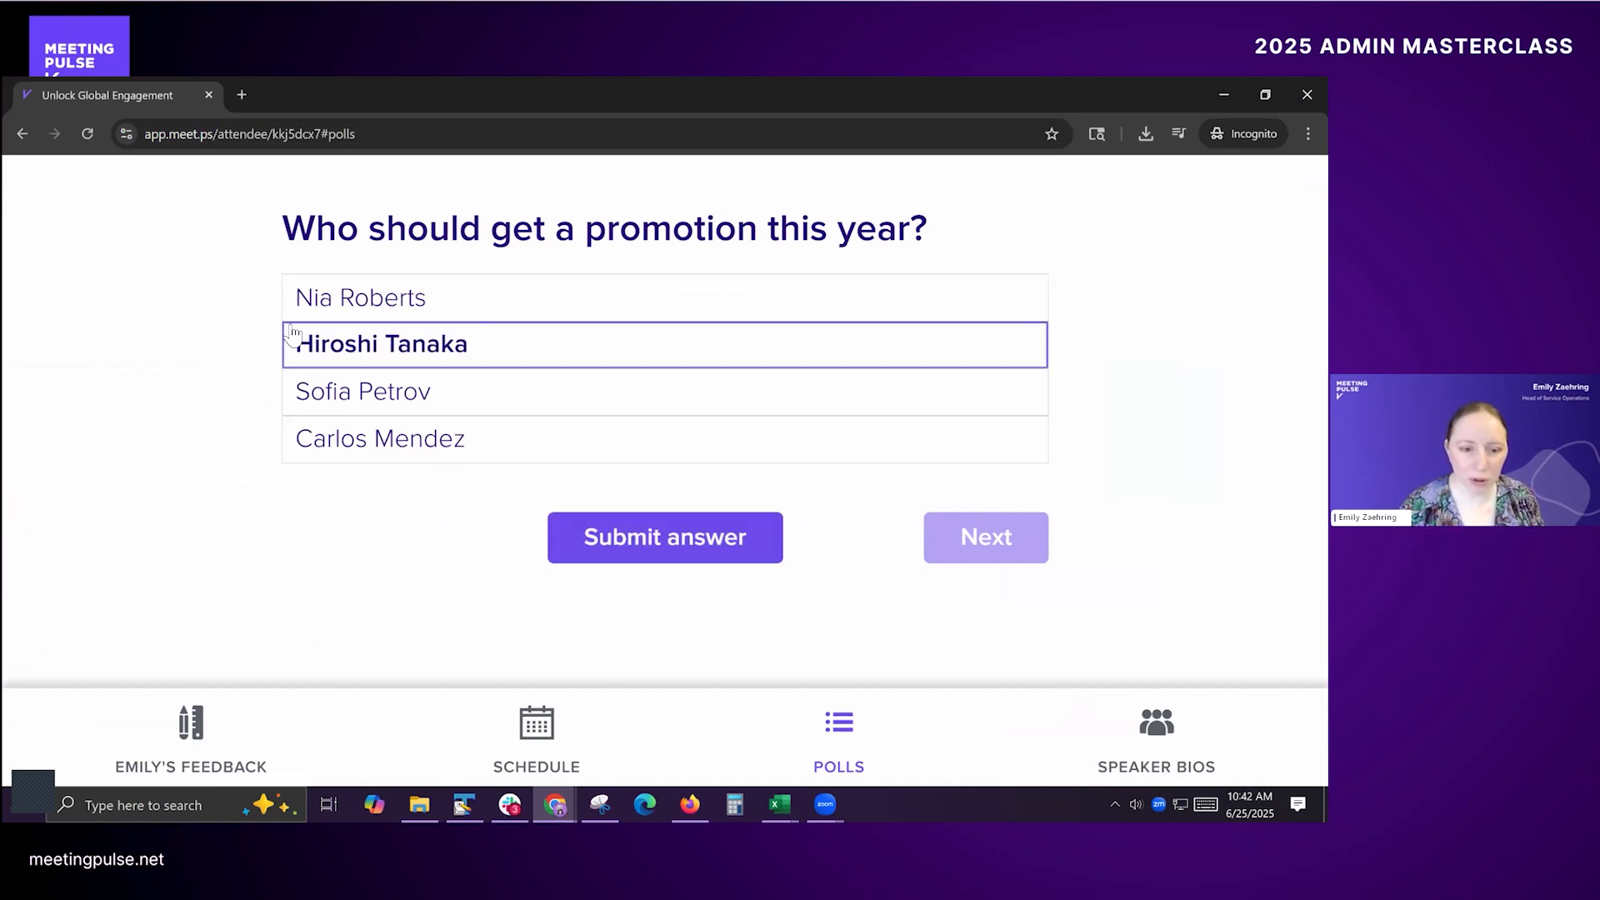
left_click(618, 555)
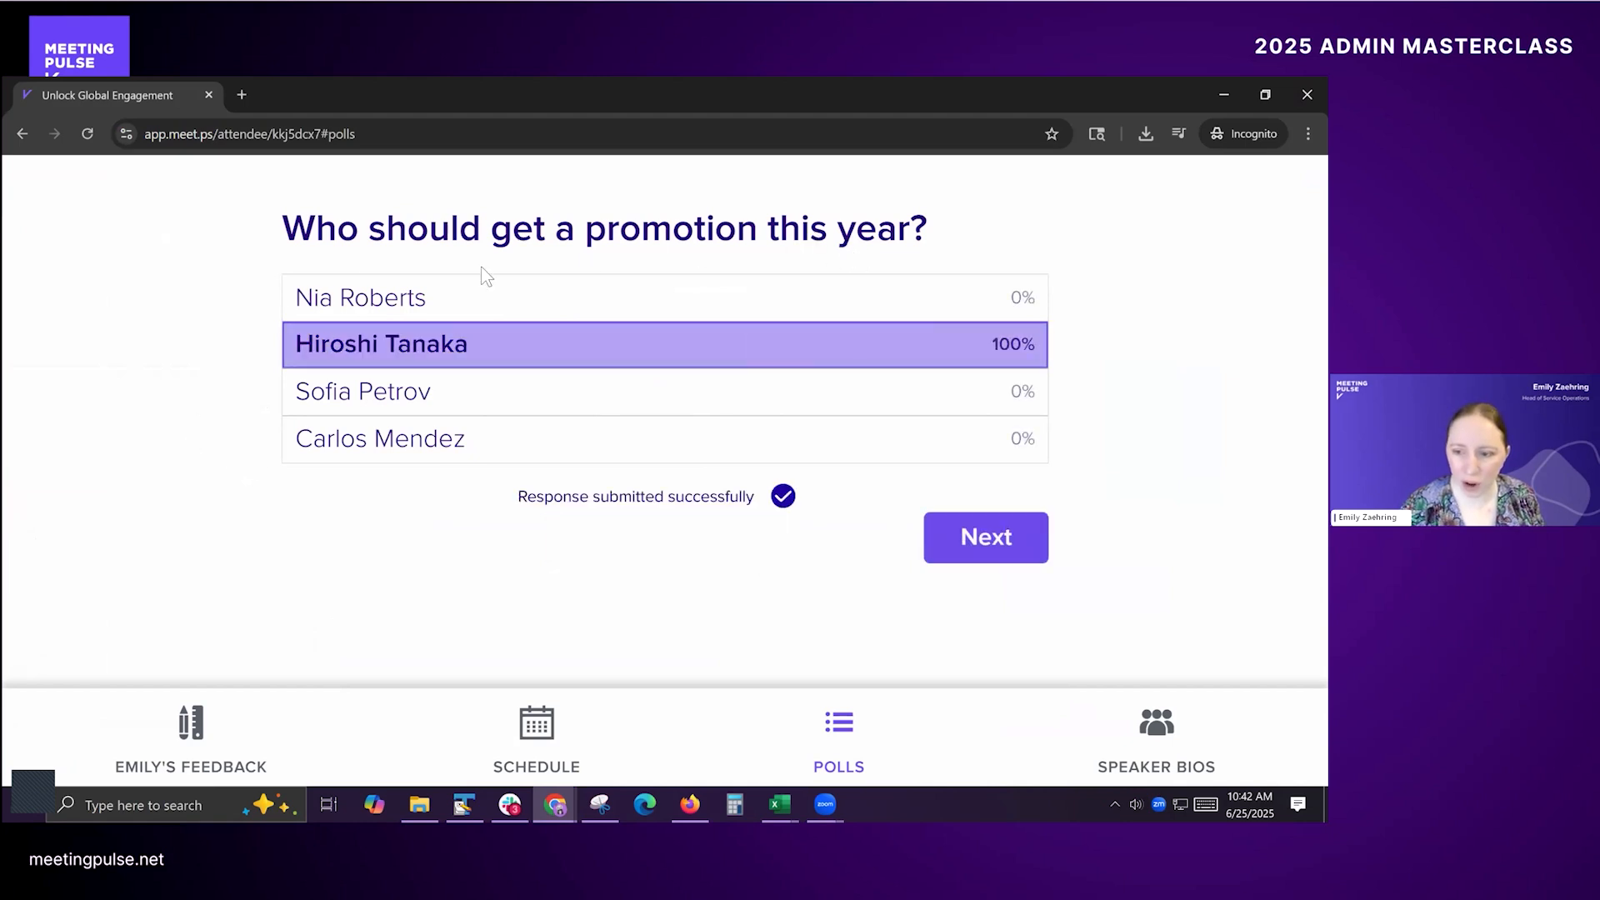
left_click(1018, 546)
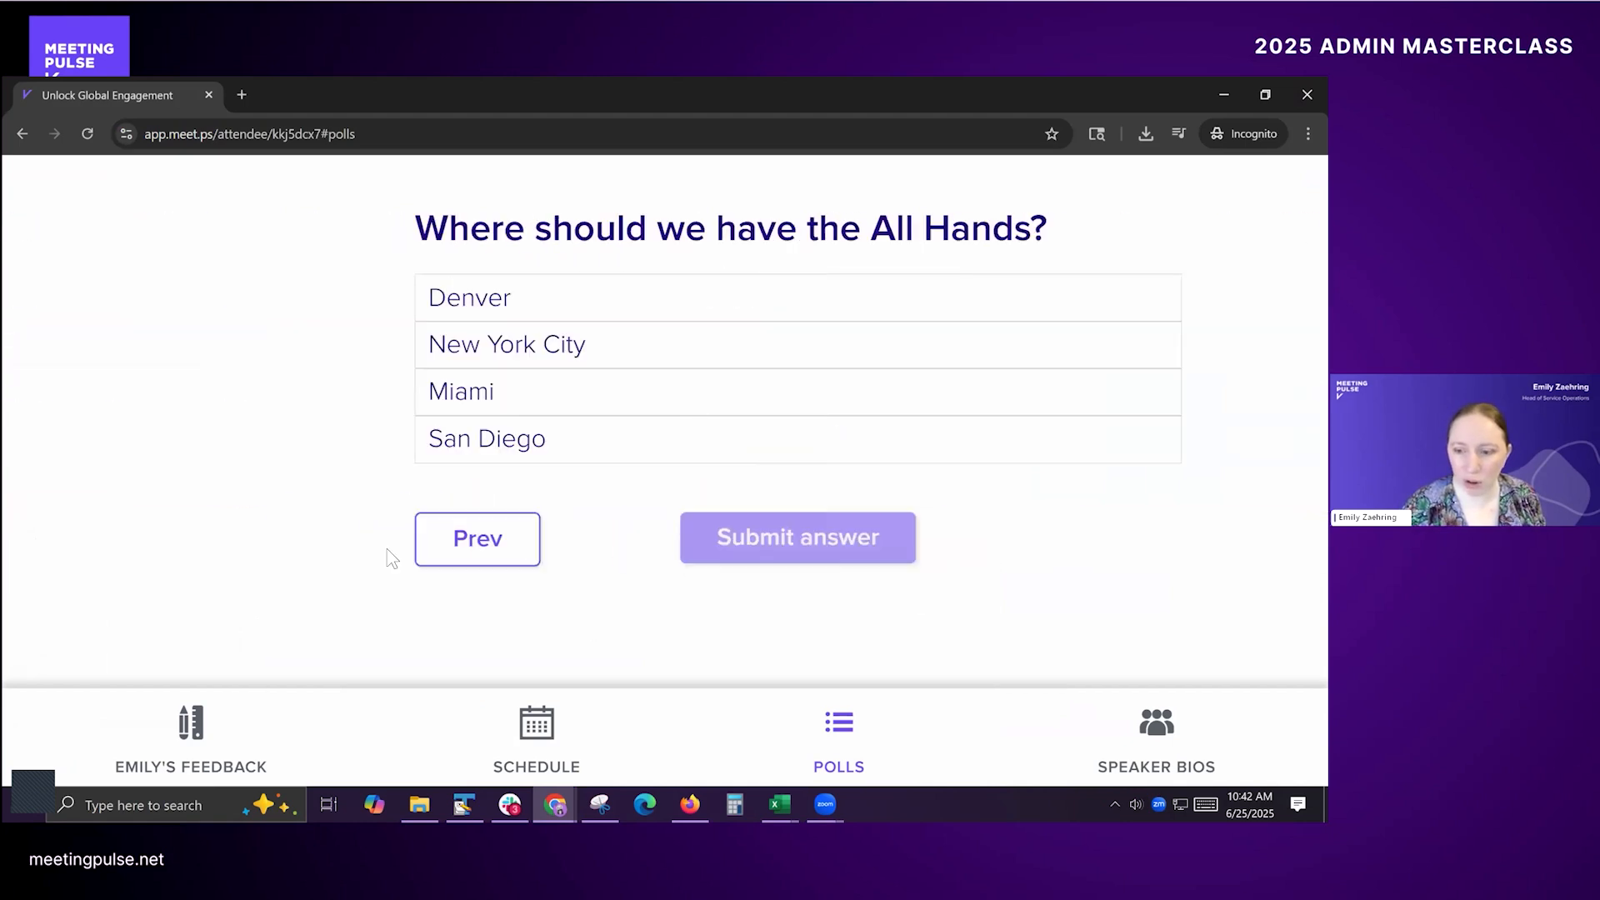
left_click(448, 364)
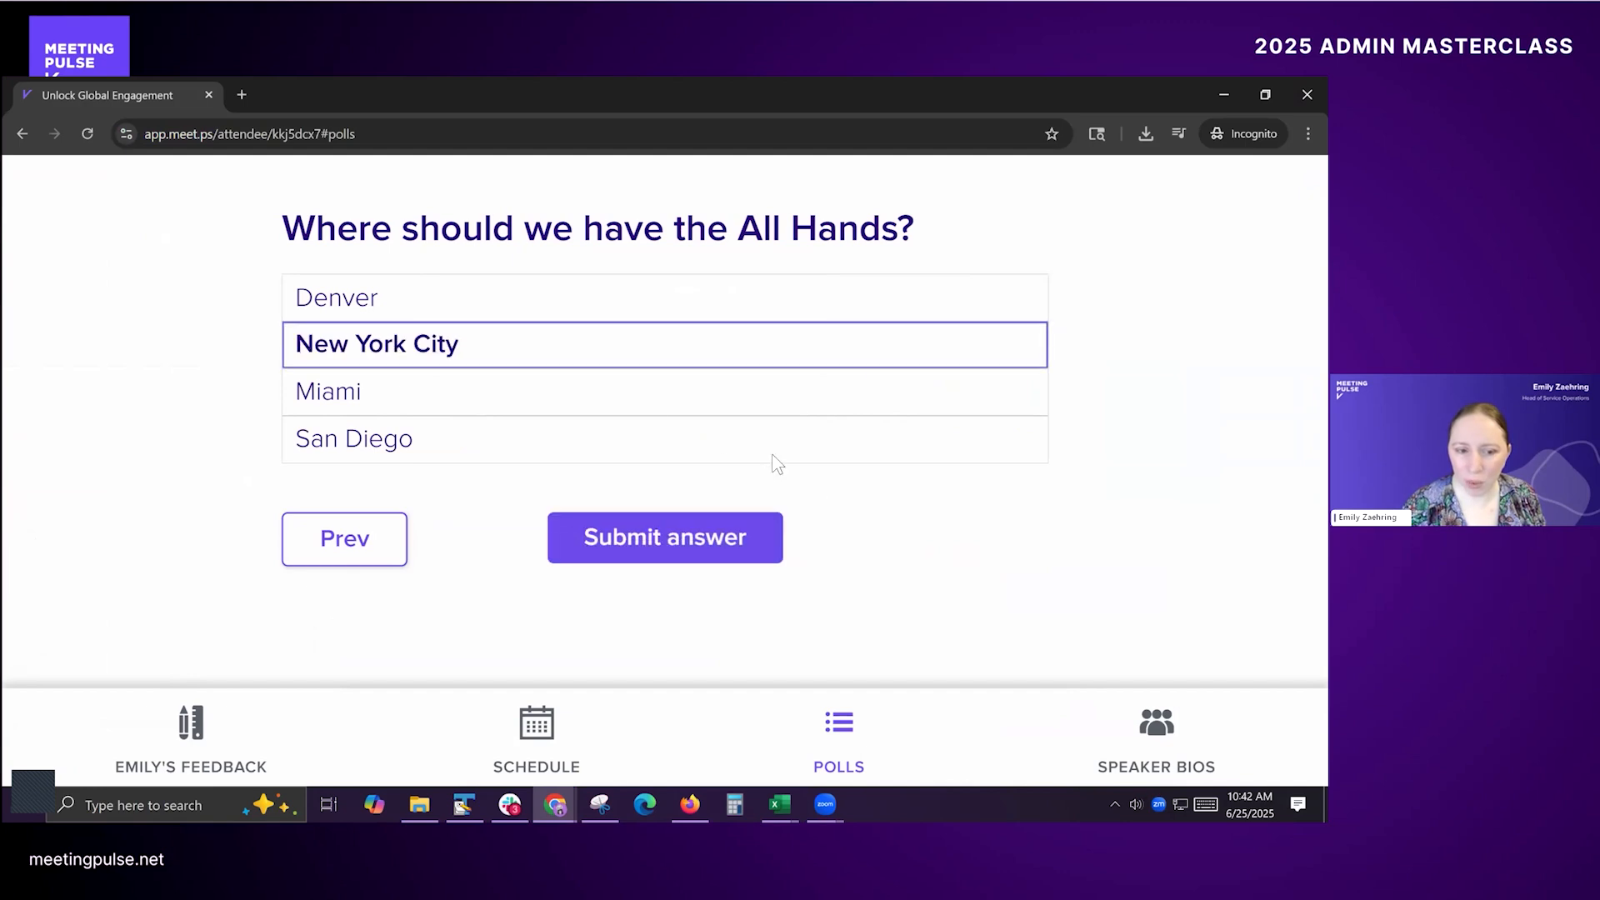
left_click(643, 553)
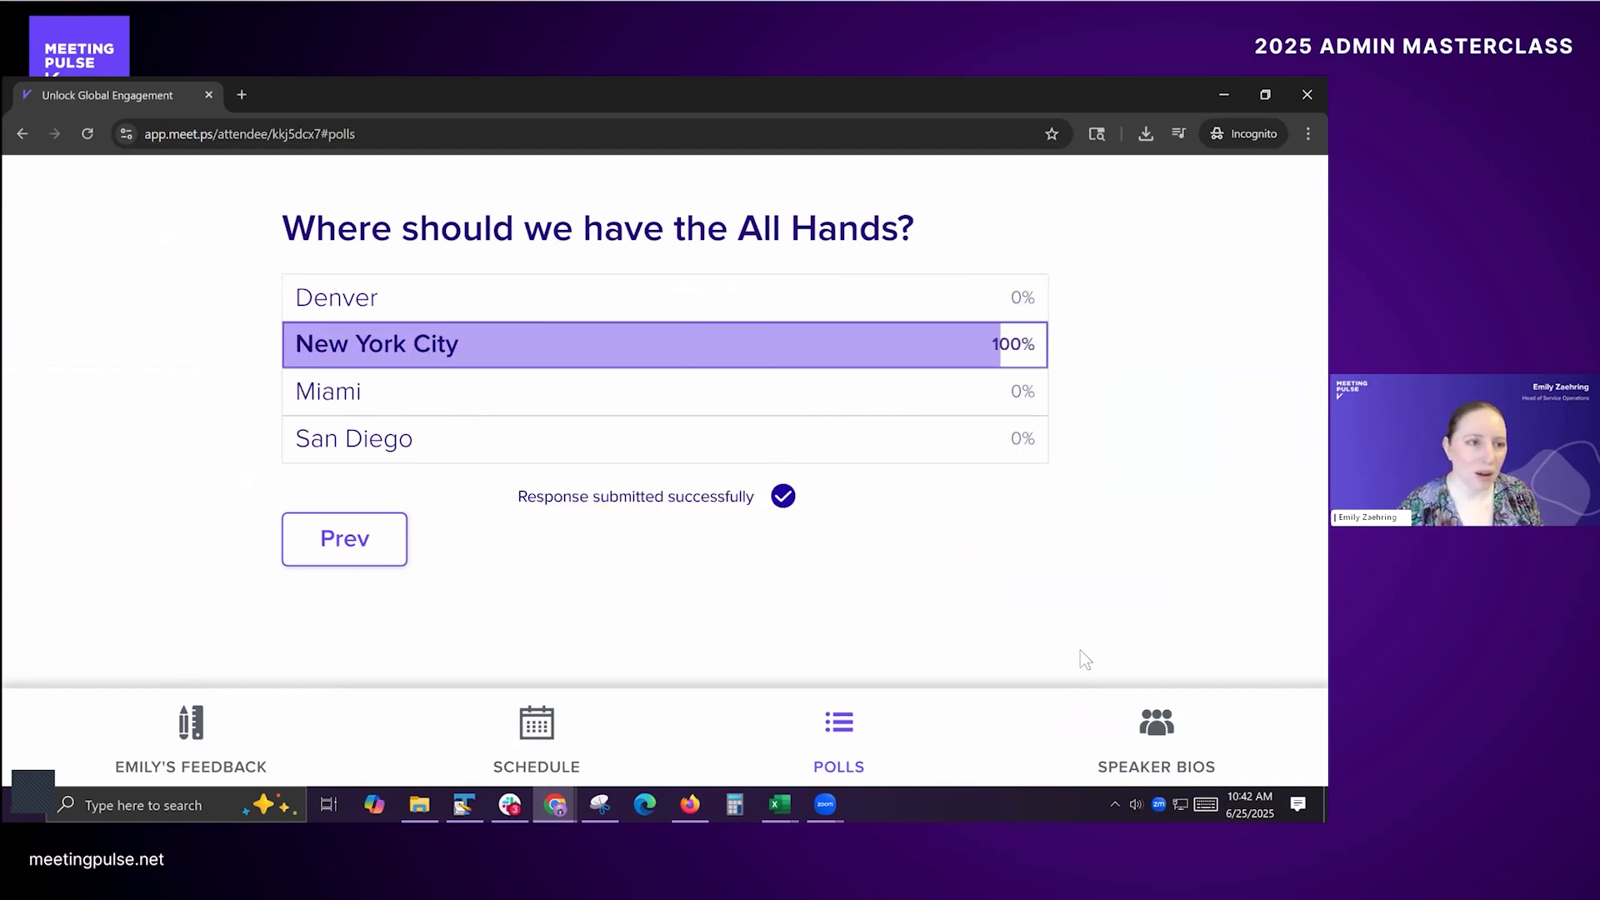
Step: Switch to the Masterclass attendee file in Excel and copy the personal code of the Eligible HR analyst in row 20
key("alt+Tab")
key("alt+Tab")
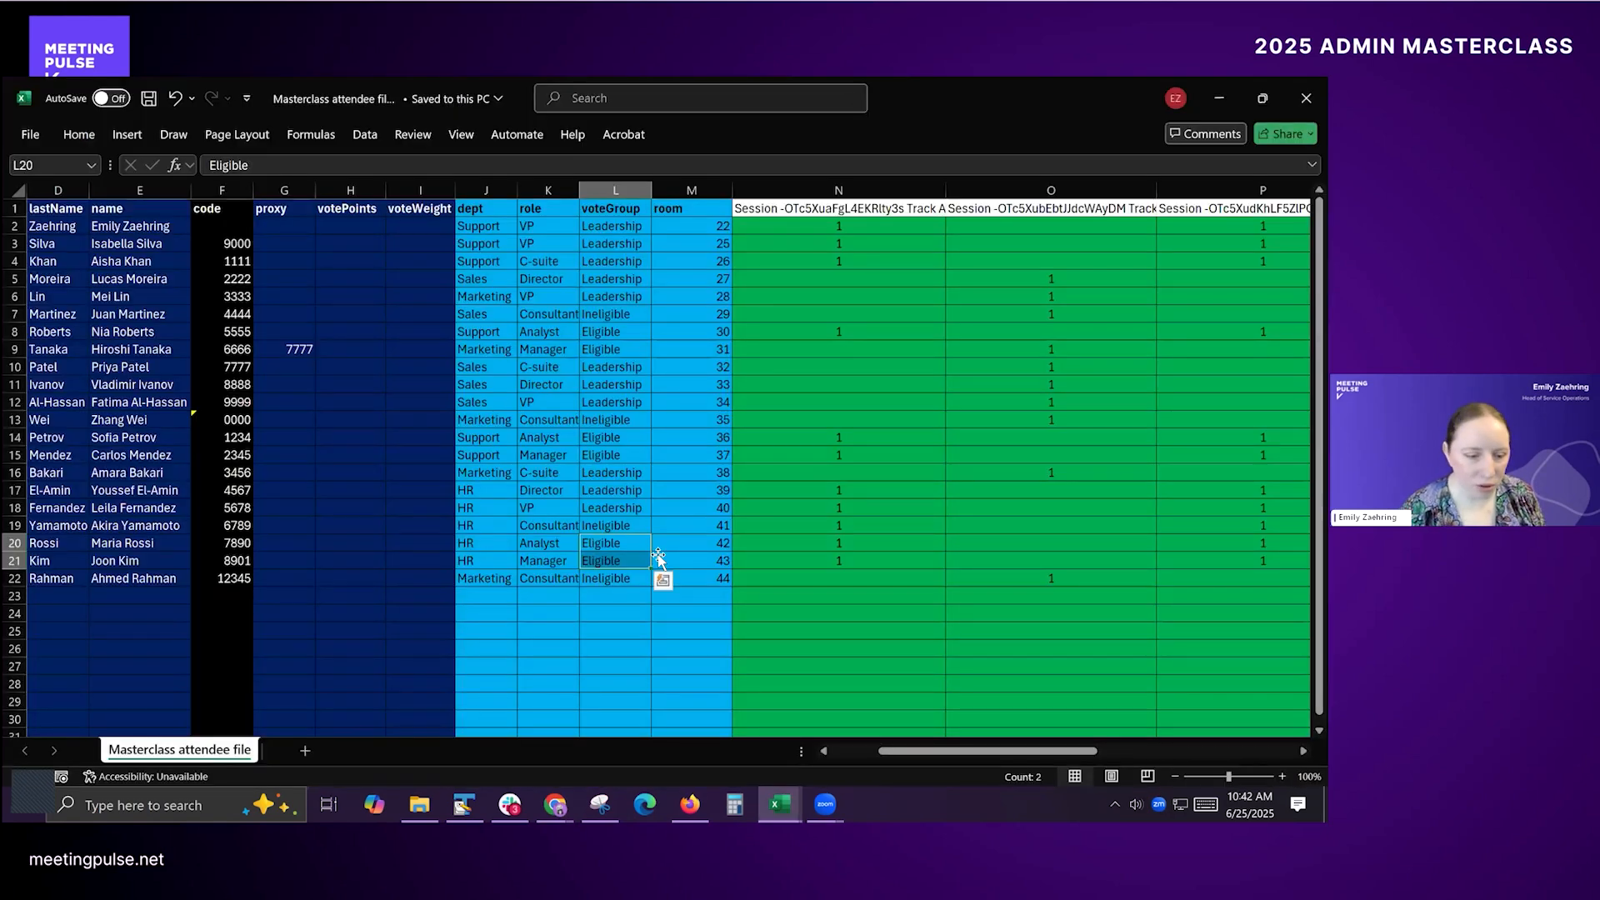
left_click(488, 576)
left_click(222, 542)
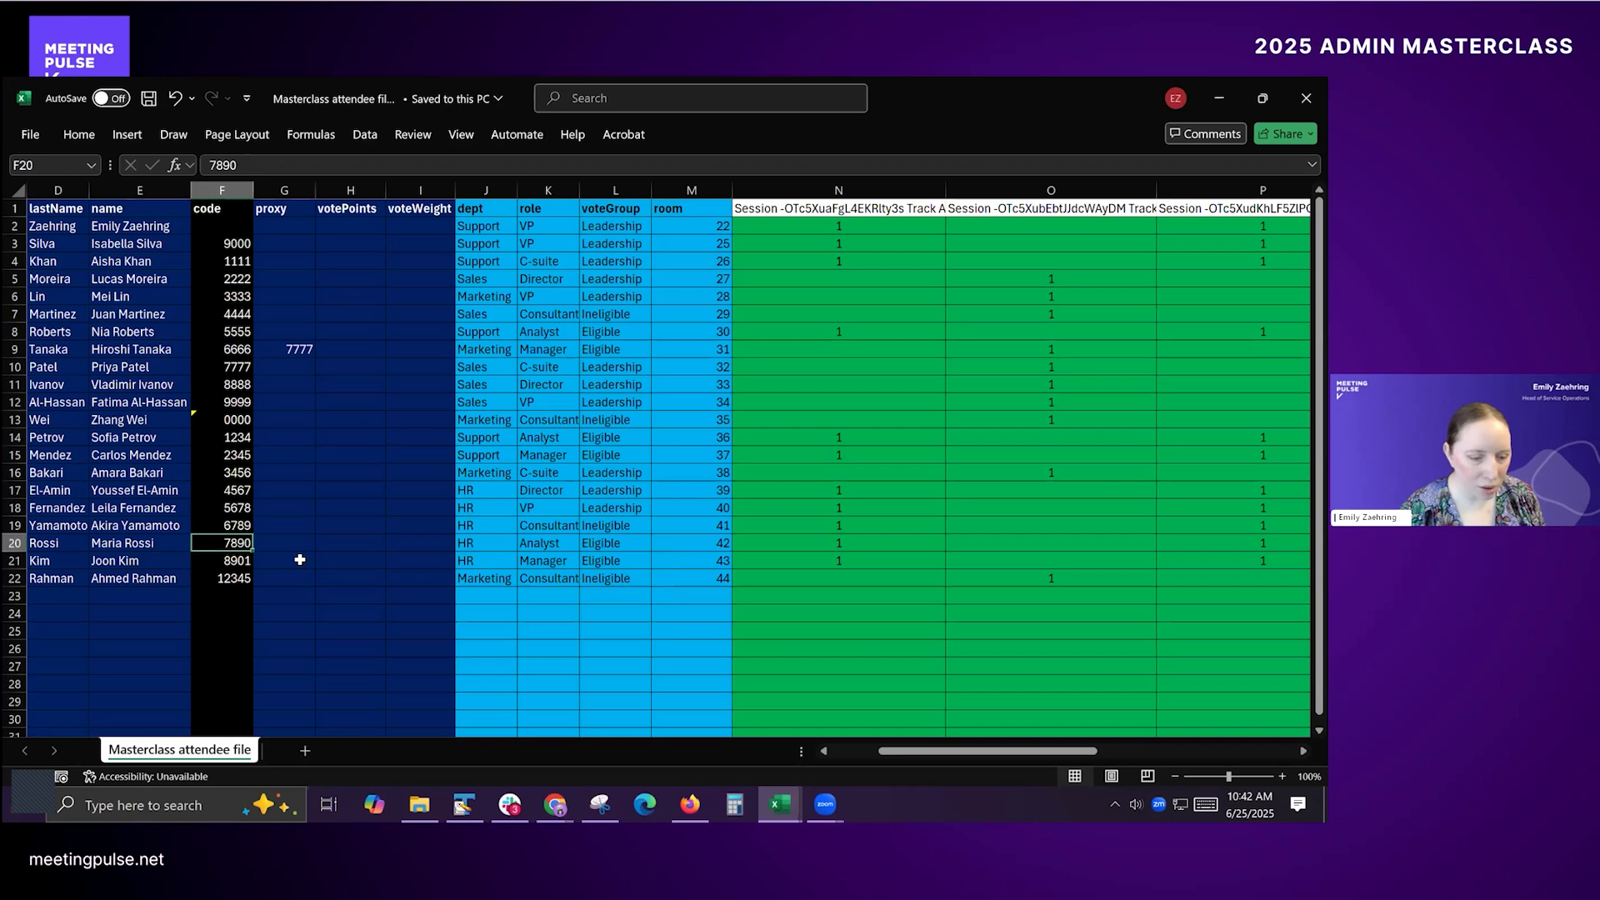
key("ctrl+c")
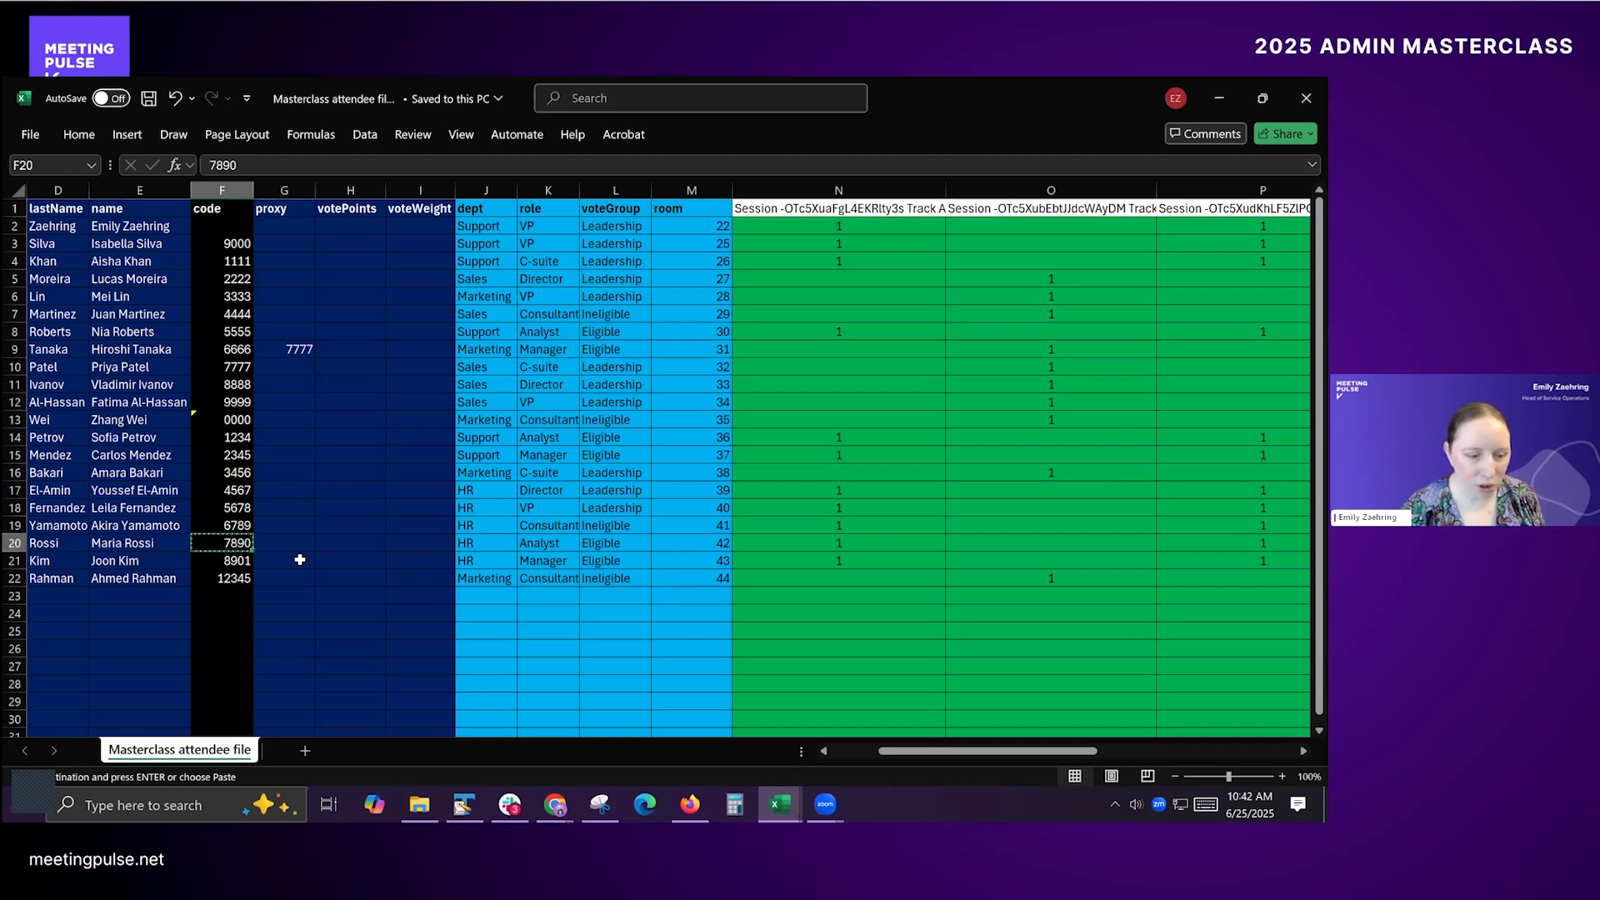
Step: Return to Chrome, close the current attendee window, and open the Masterclass meeting link in a new incognito window
key("alt+Tab")
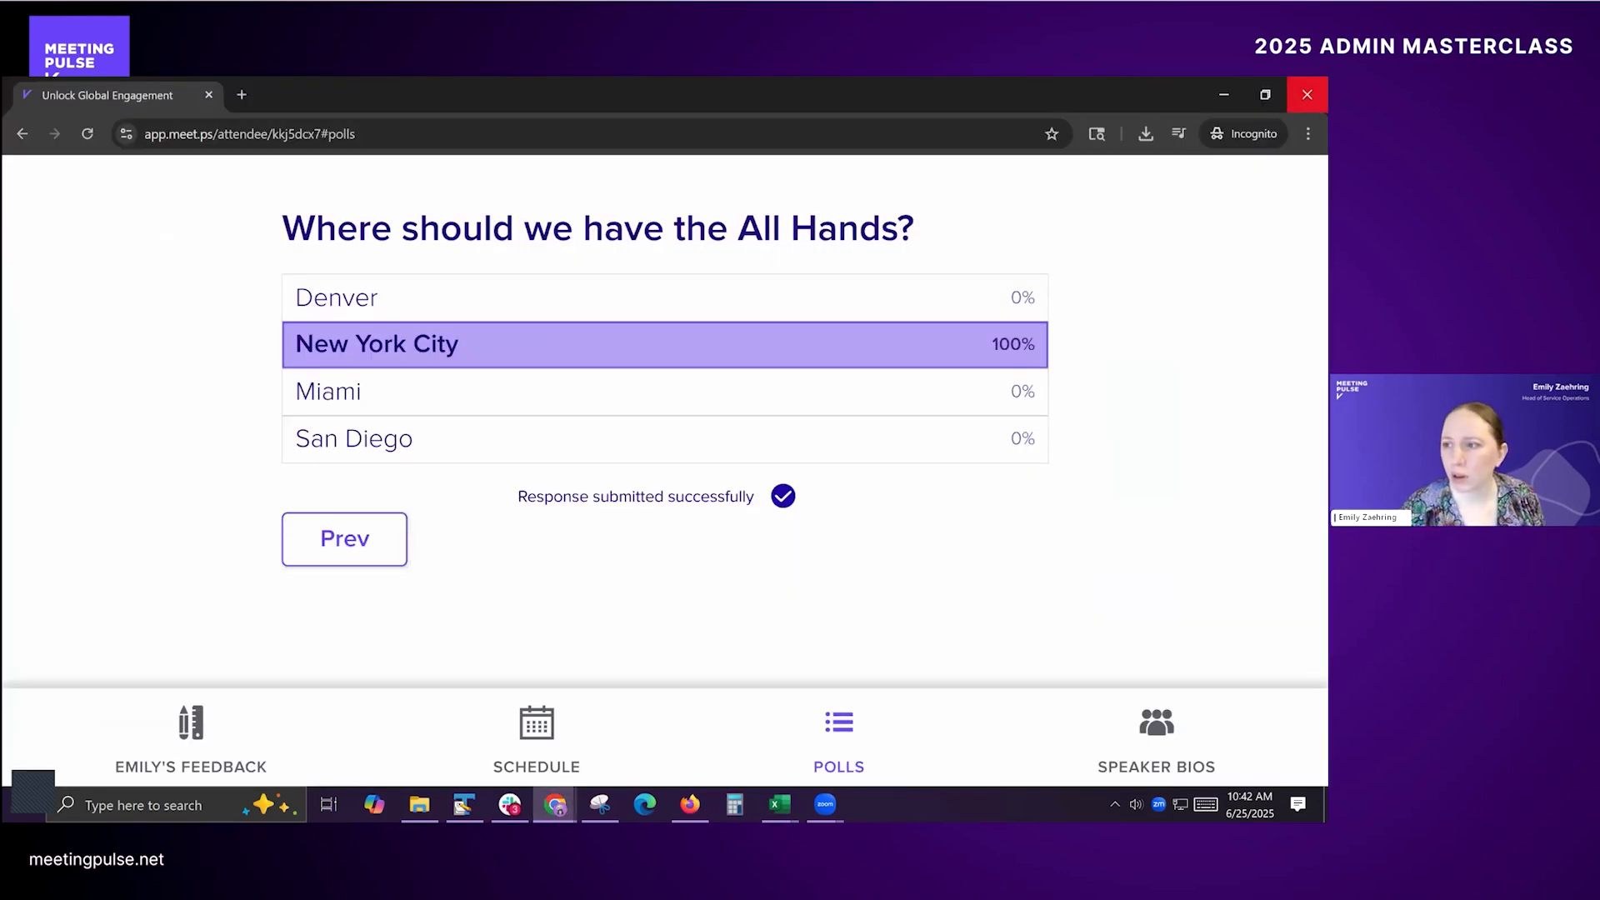
key("alt+Tab")
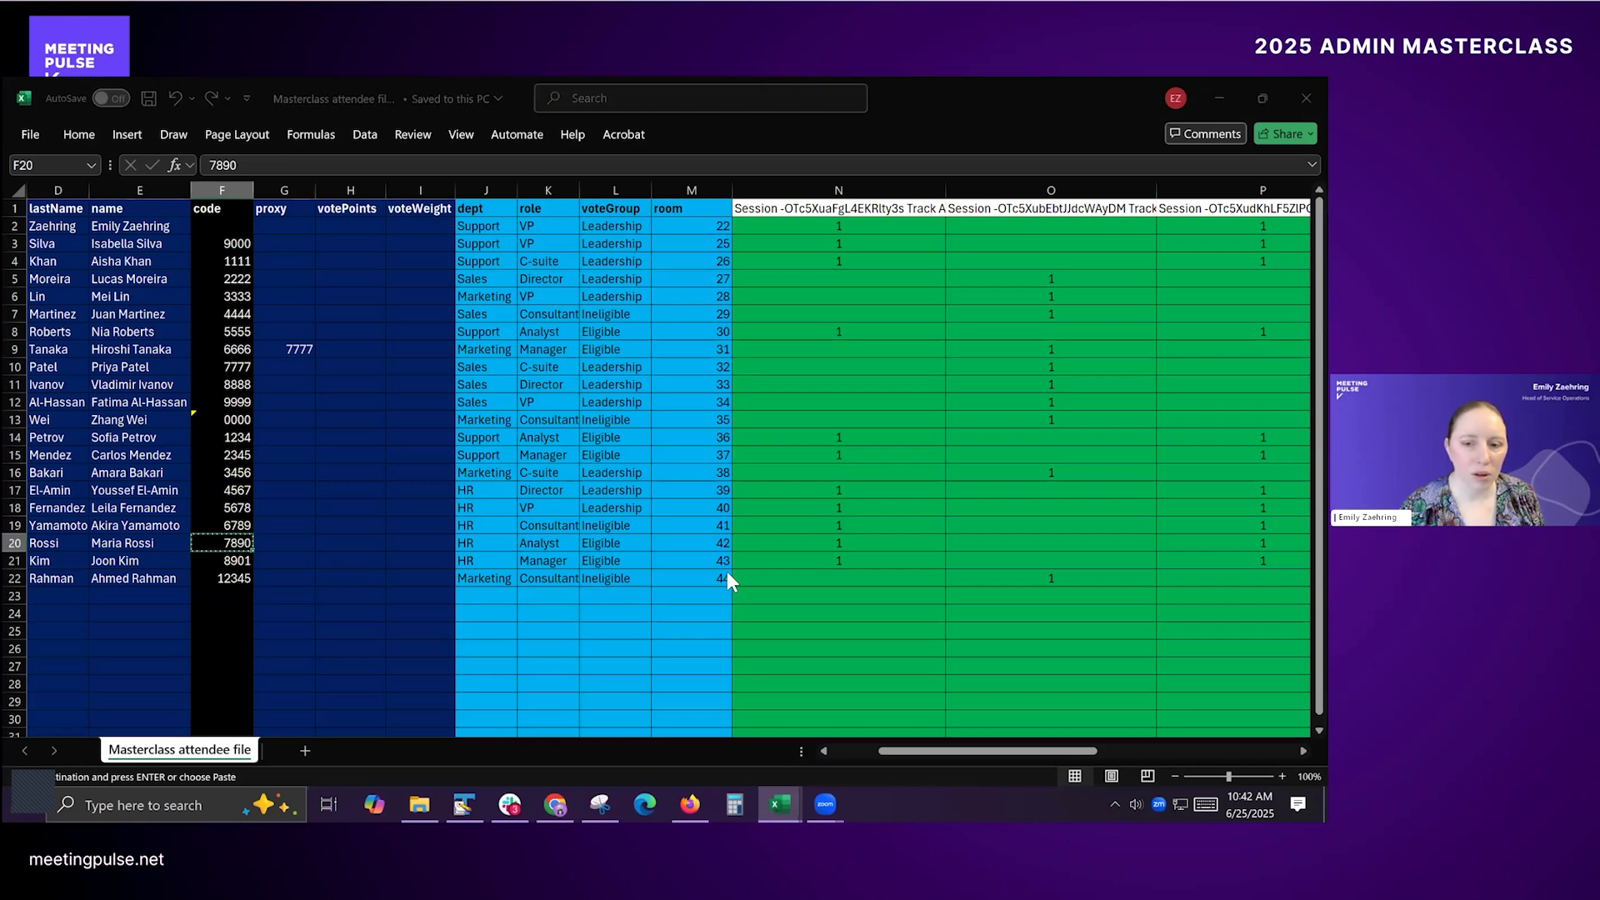
key("alt+Tab")
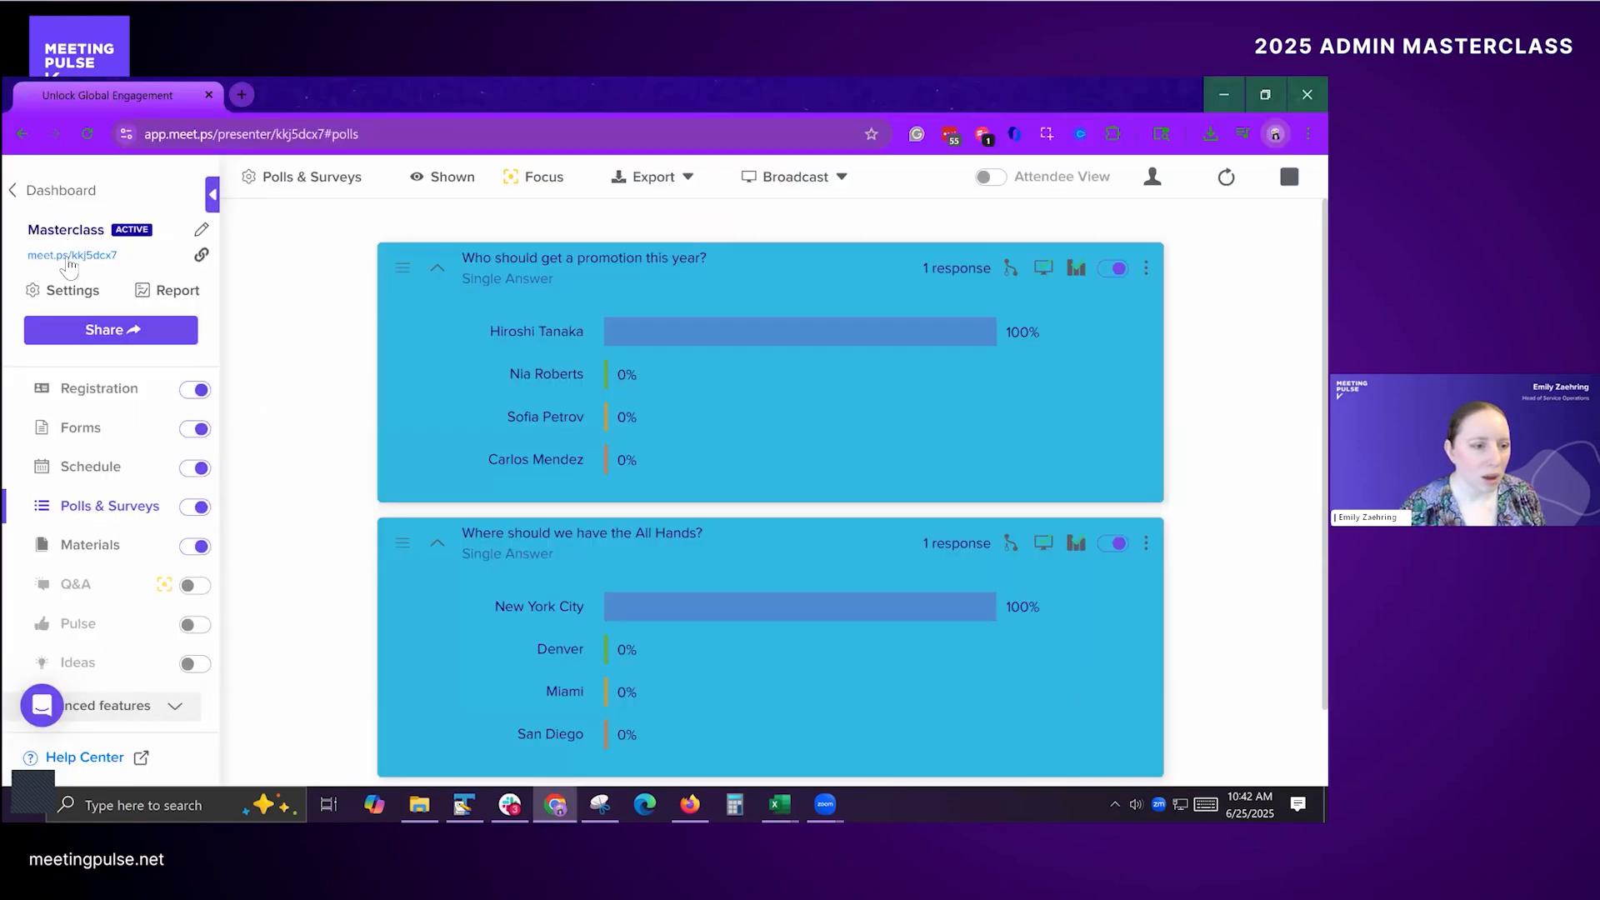
right_click(69, 265)
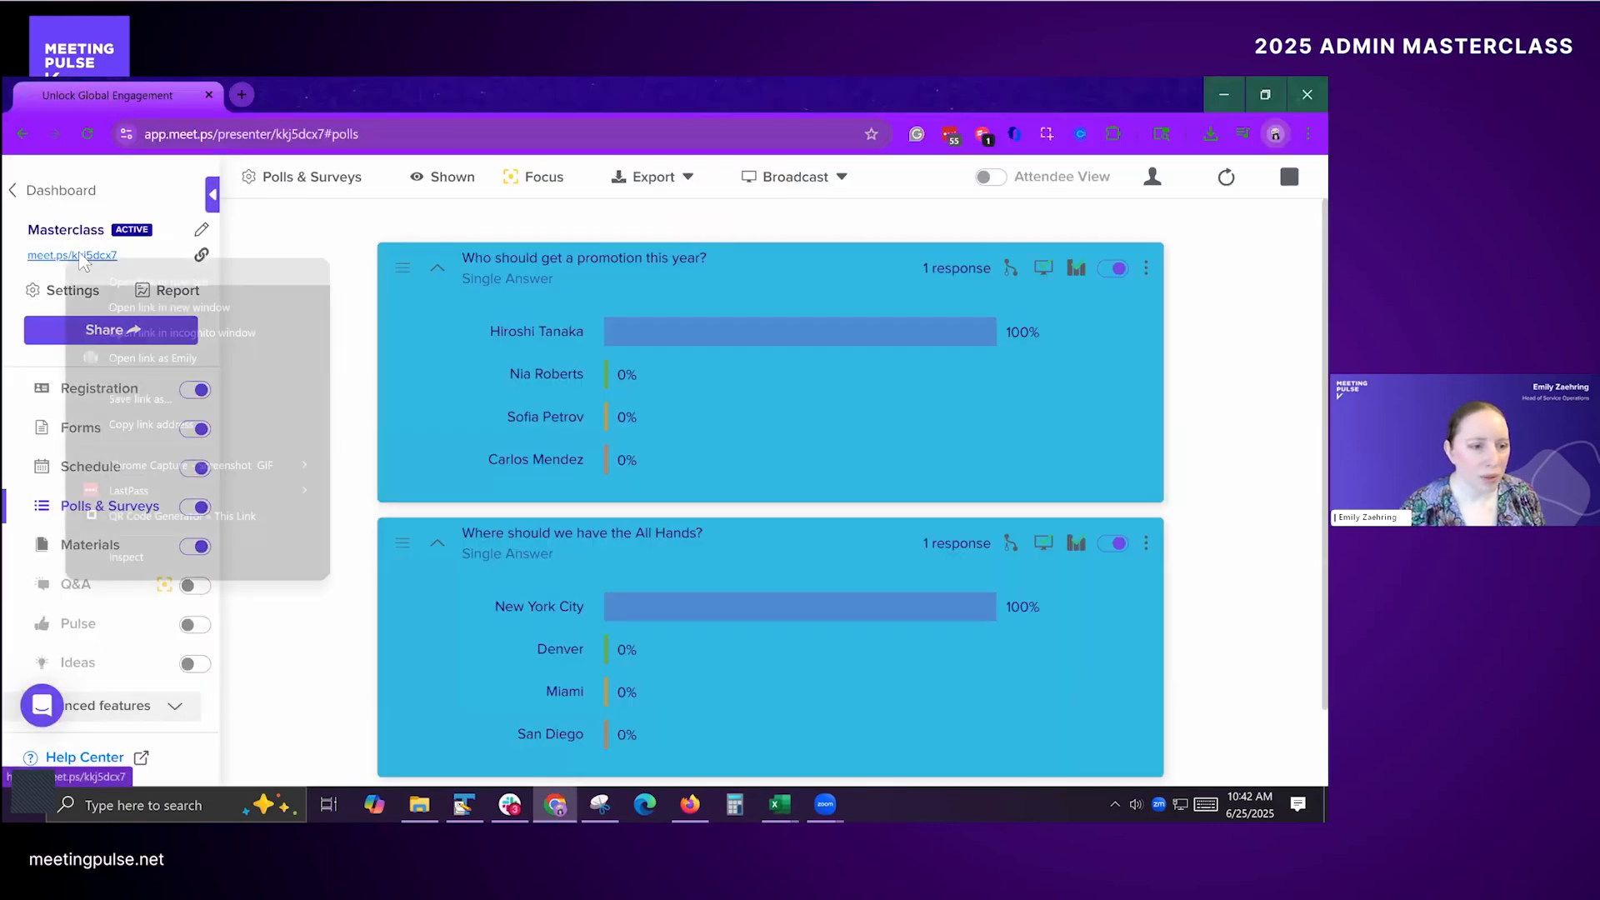
left_click(198, 324)
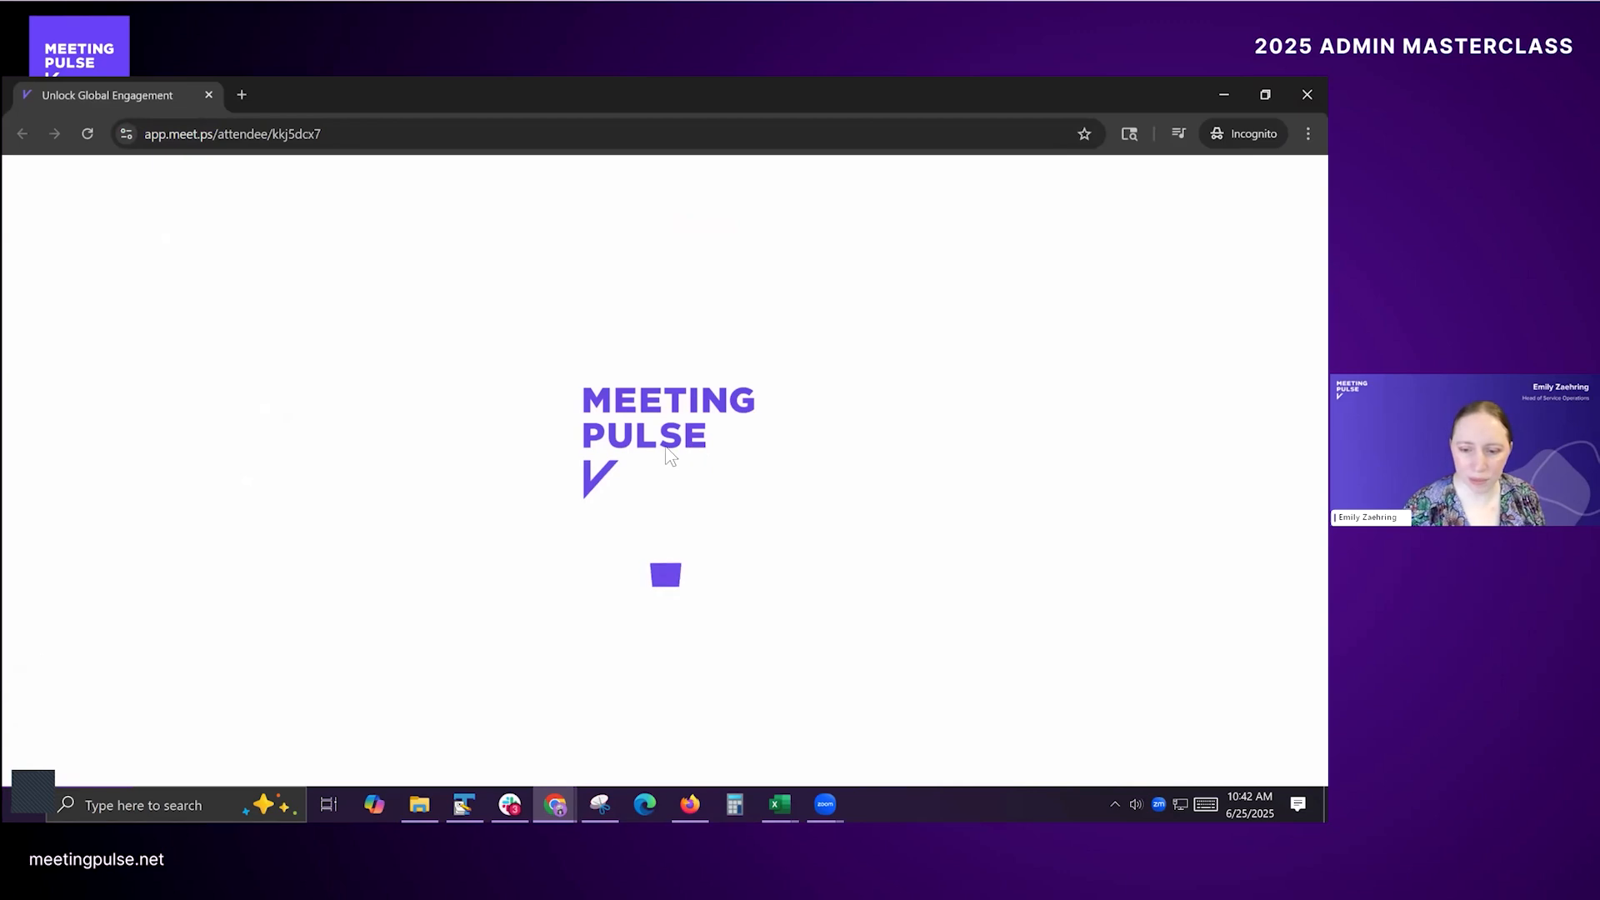
Step: Enter the copied attendee's personal code to join the meeting
left_click(656, 453)
type("7890")
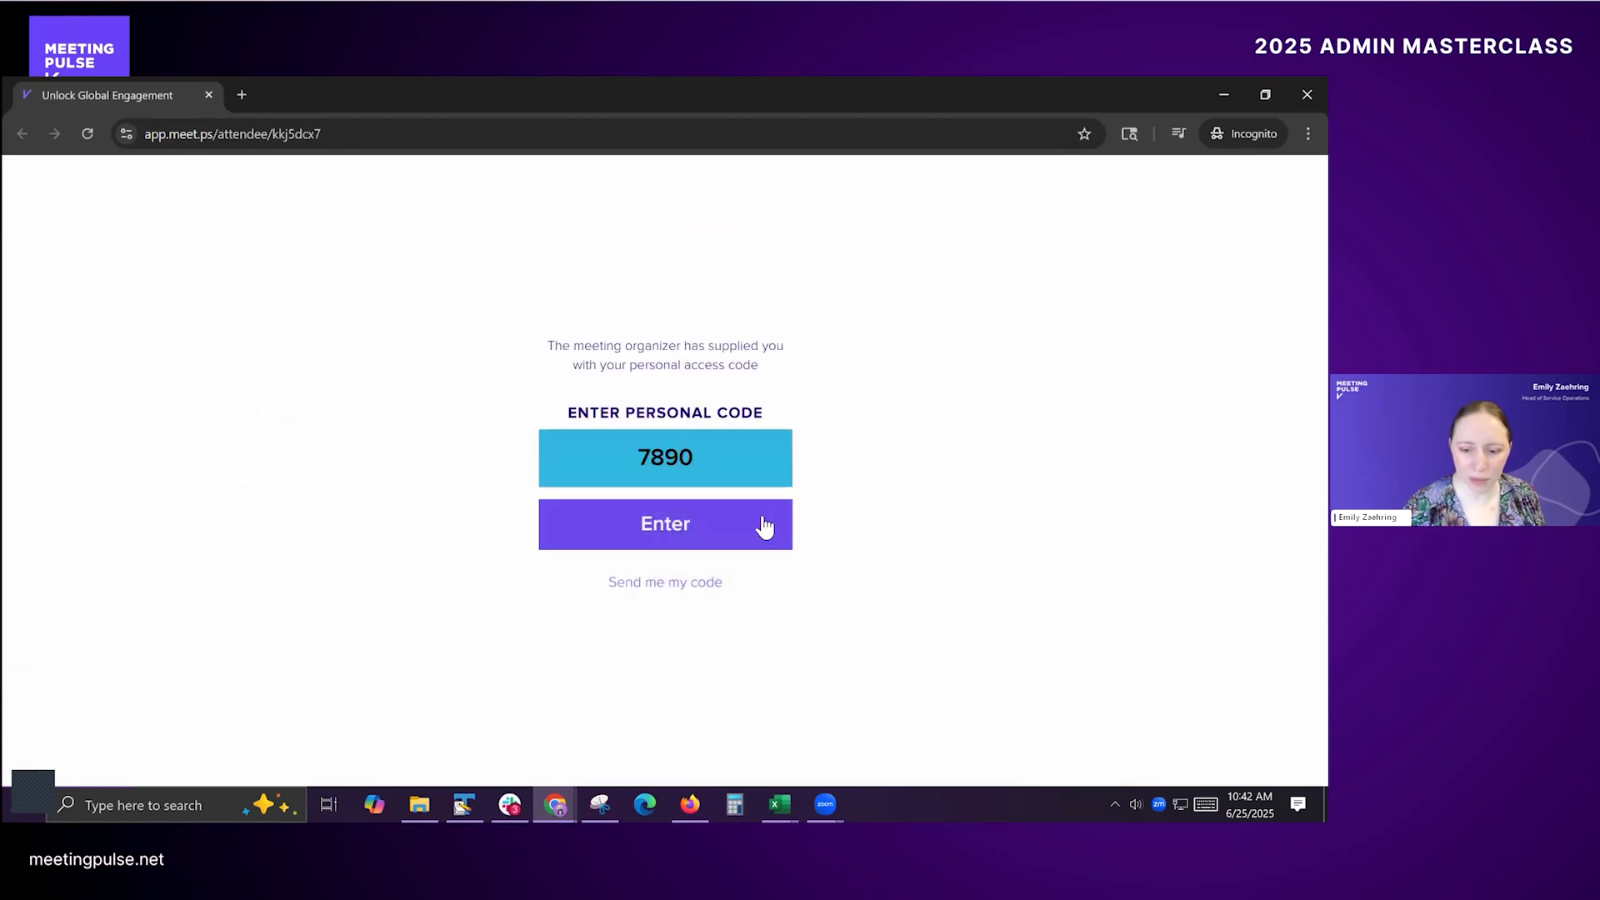
left_click(761, 529)
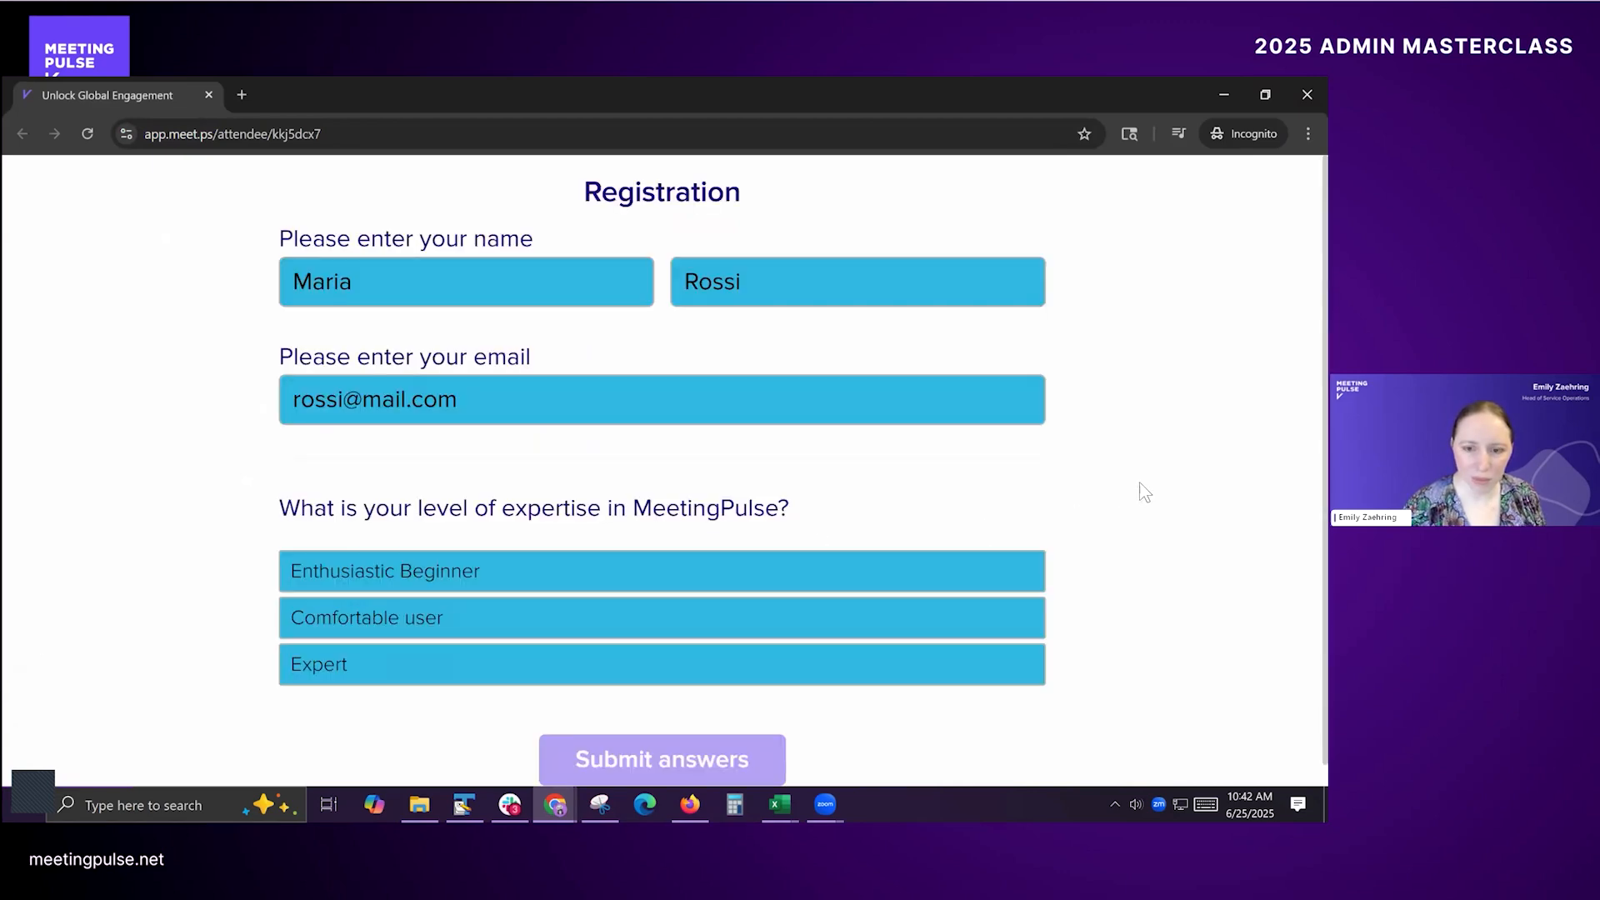
Step: Choose Comfortable user as the MeetingPulse expertise level and submit the attendee's registration
scroll(492, 442, "down", 1)
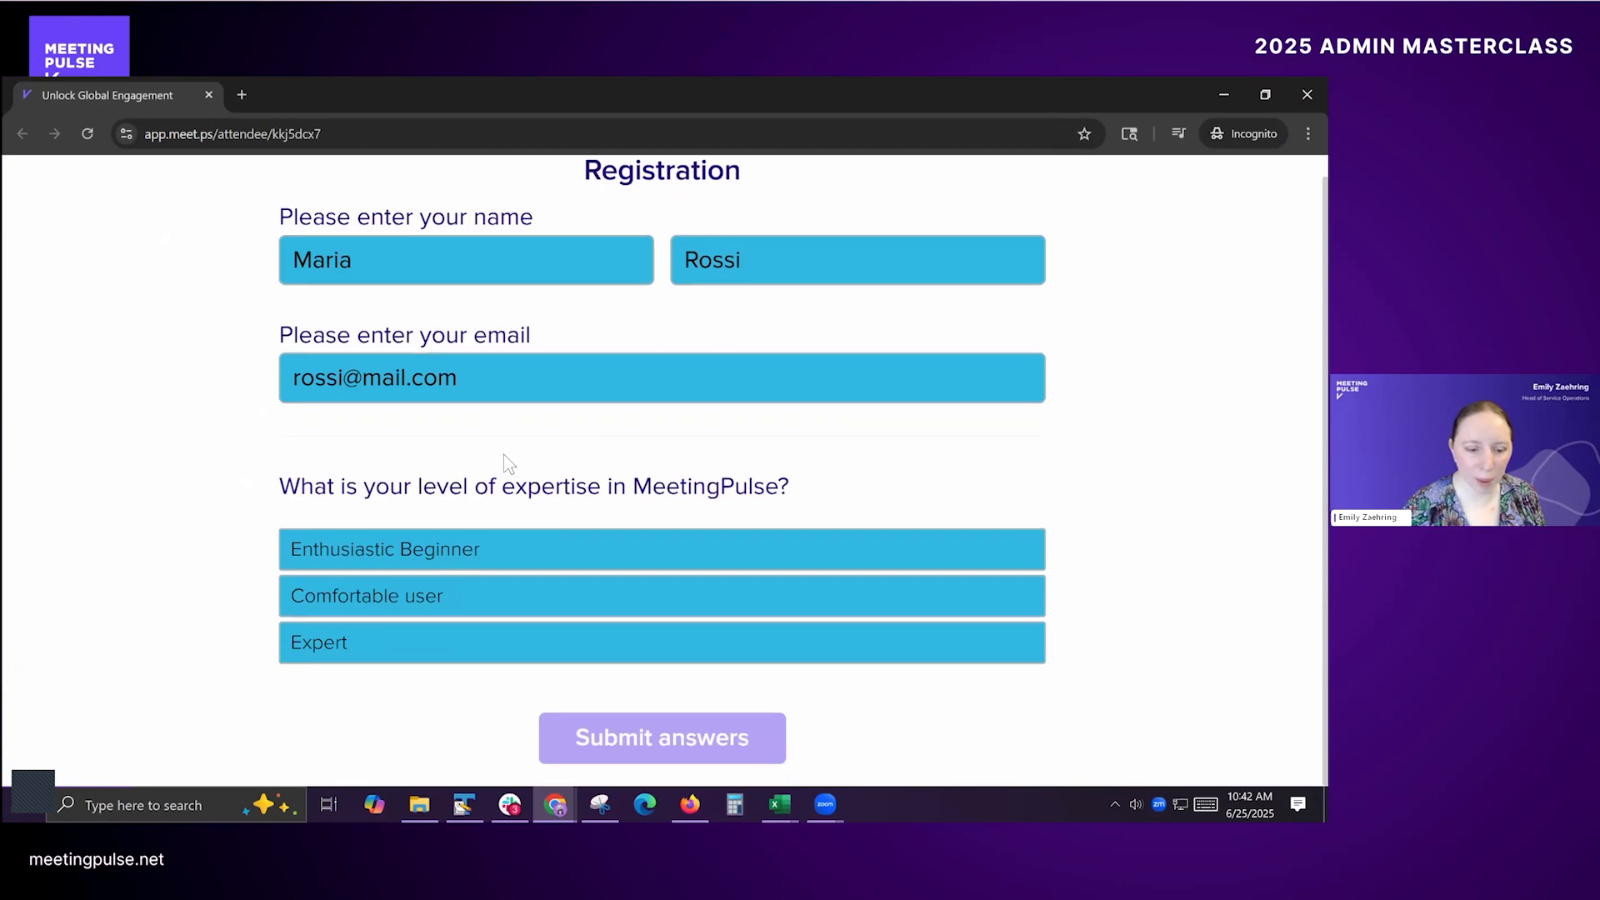
left_click(383, 599)
left_click(702, 752)
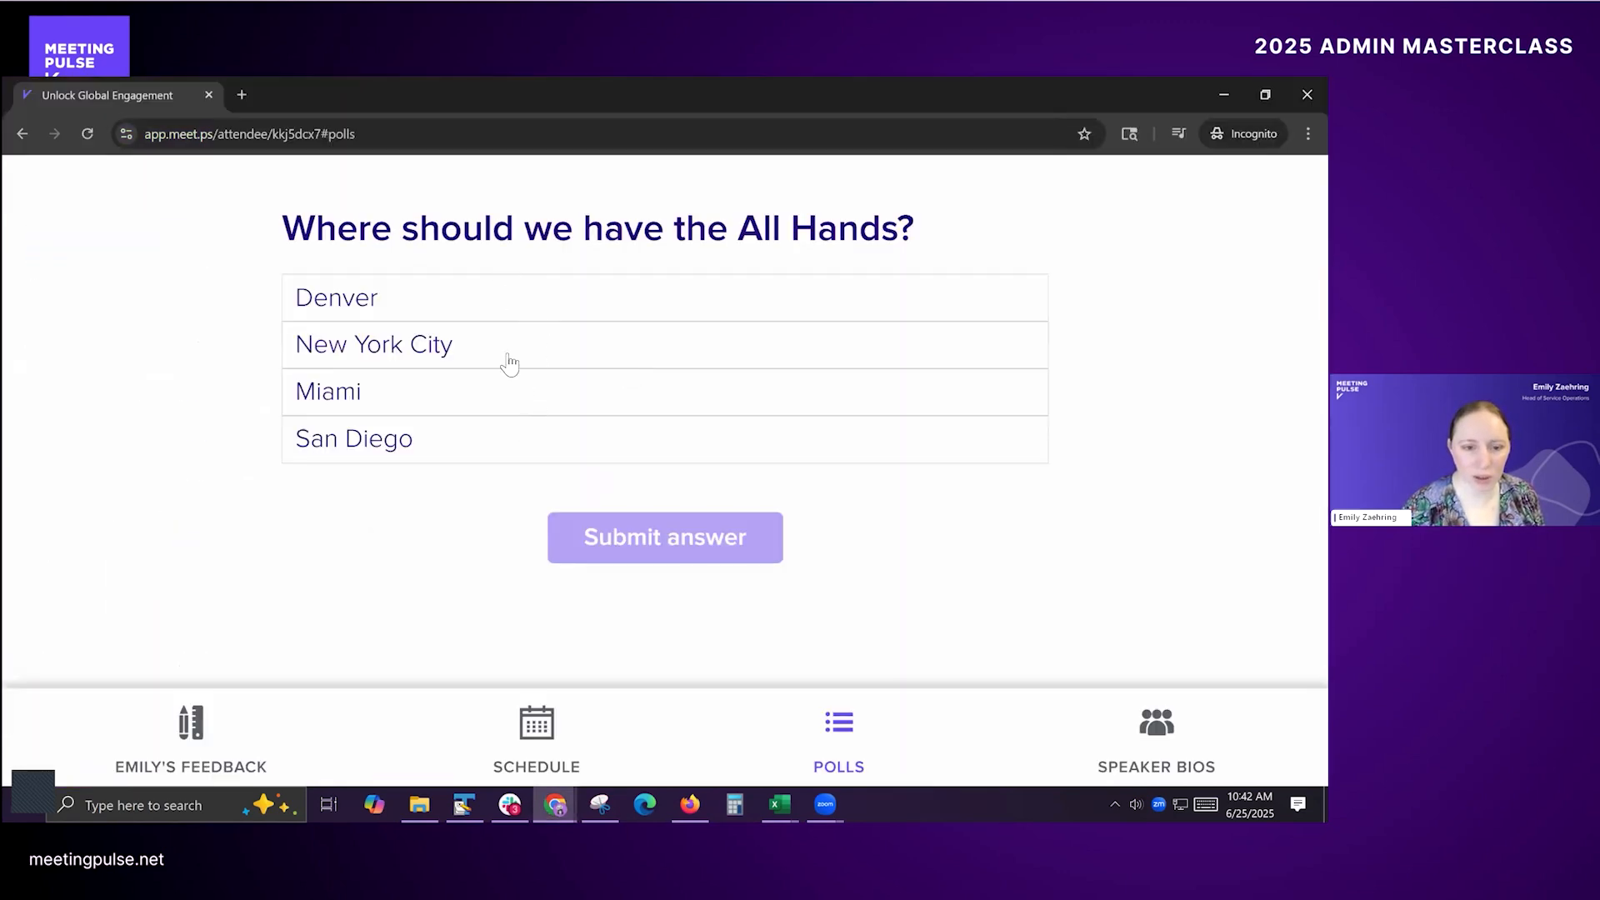
Step: Submit New York City as this attendee's answer to the poll "Where should we have the All Hands?"
left_click(518, 356)
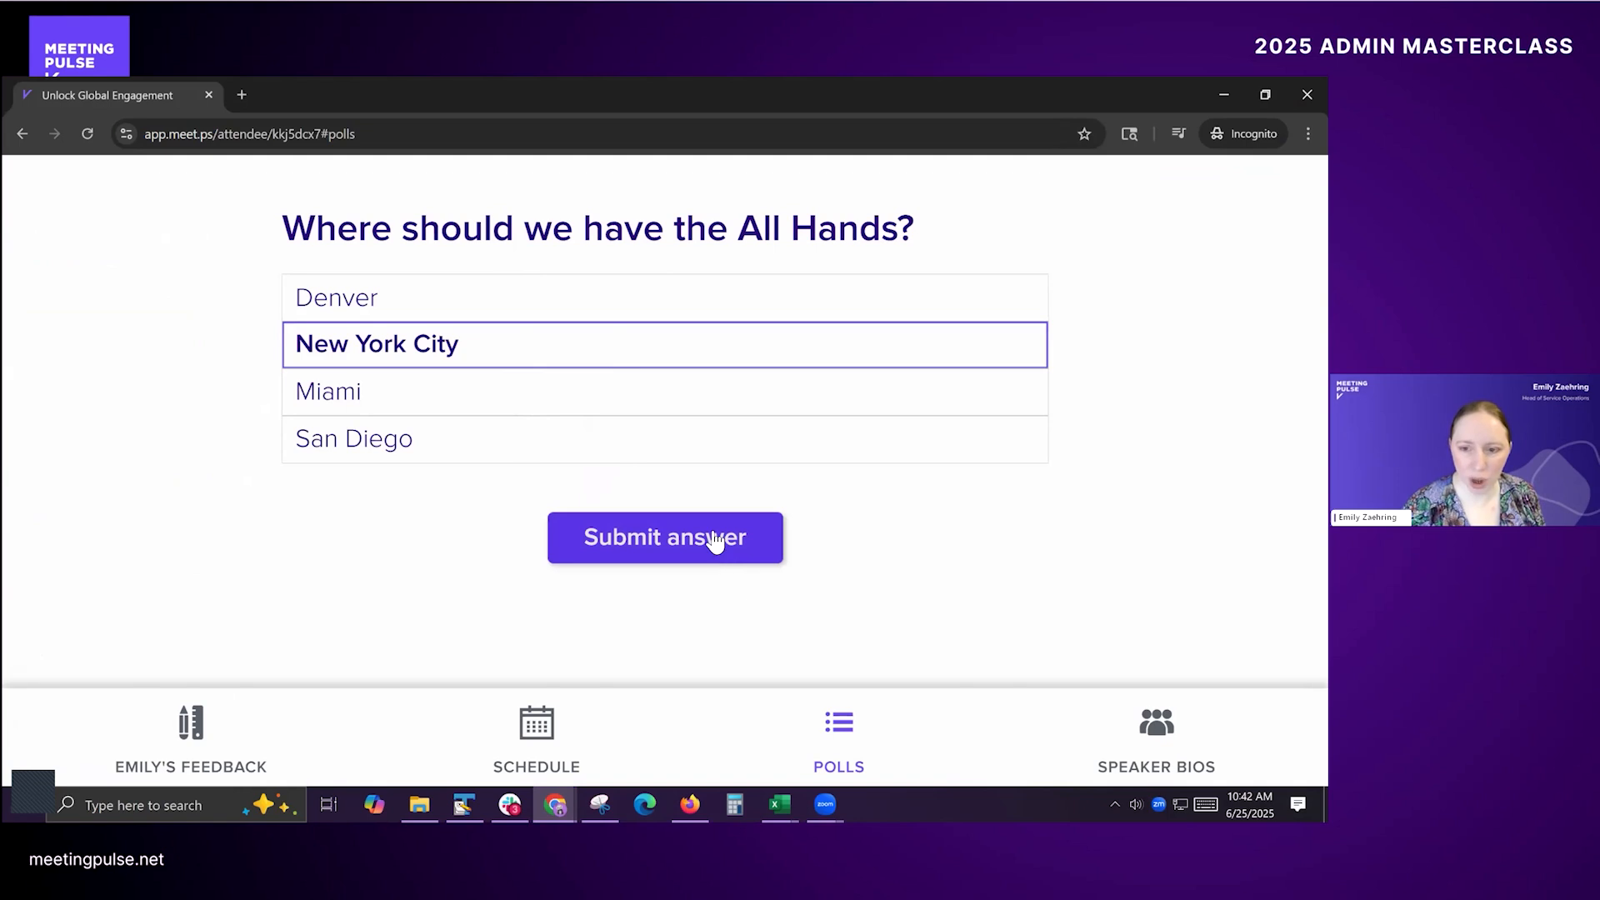
left_click(651, 546)
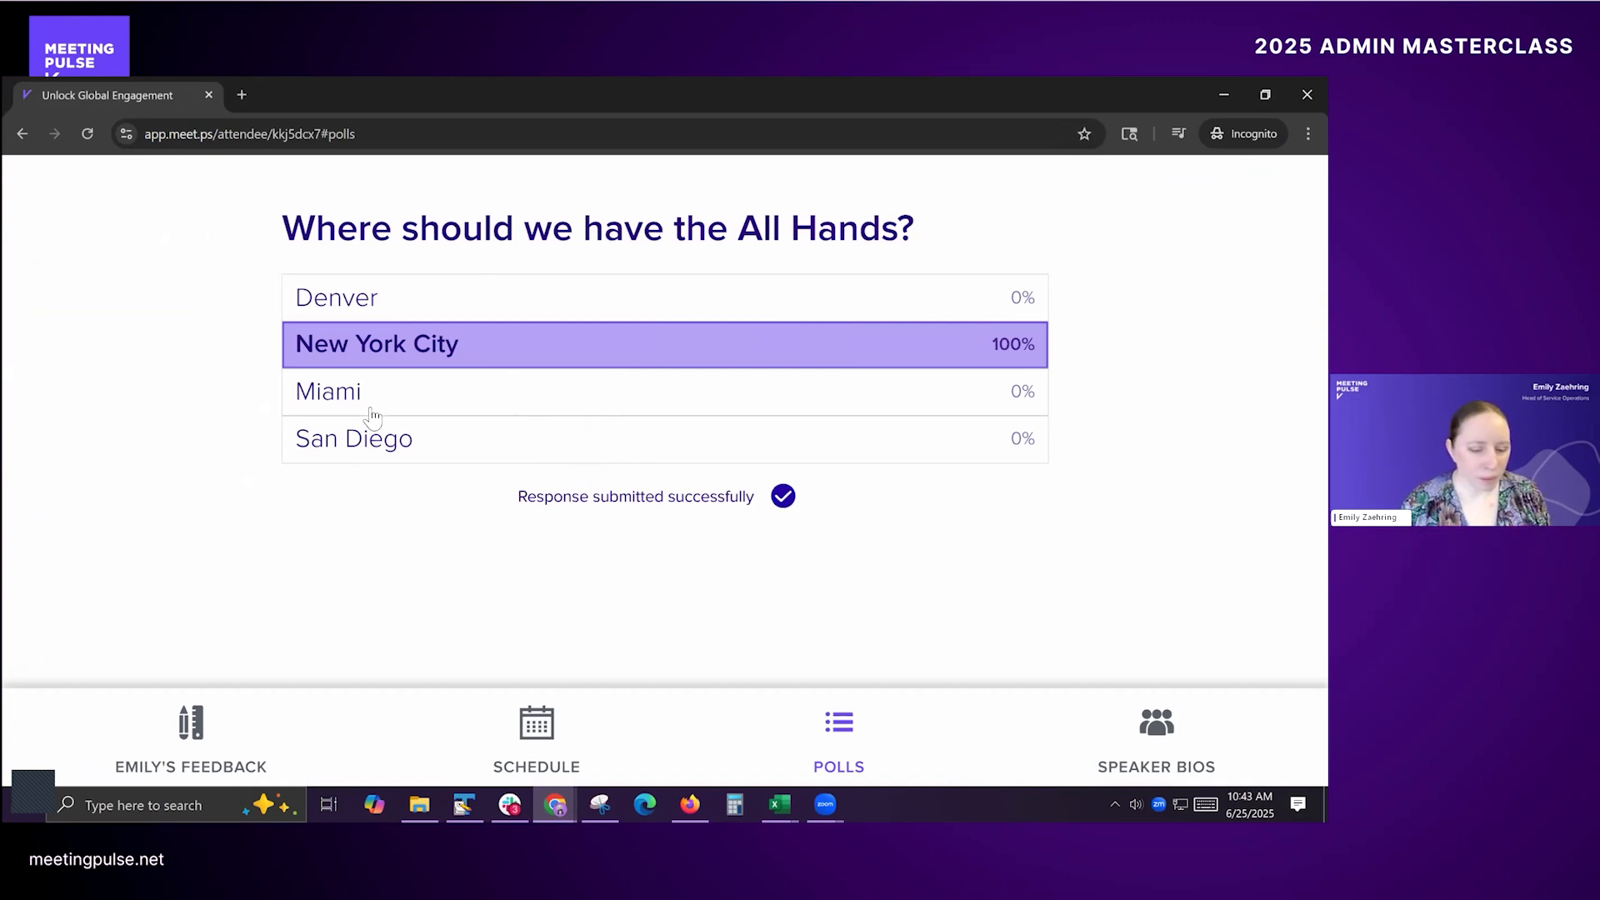
key("alt+Tab")
key("alt+Tab")
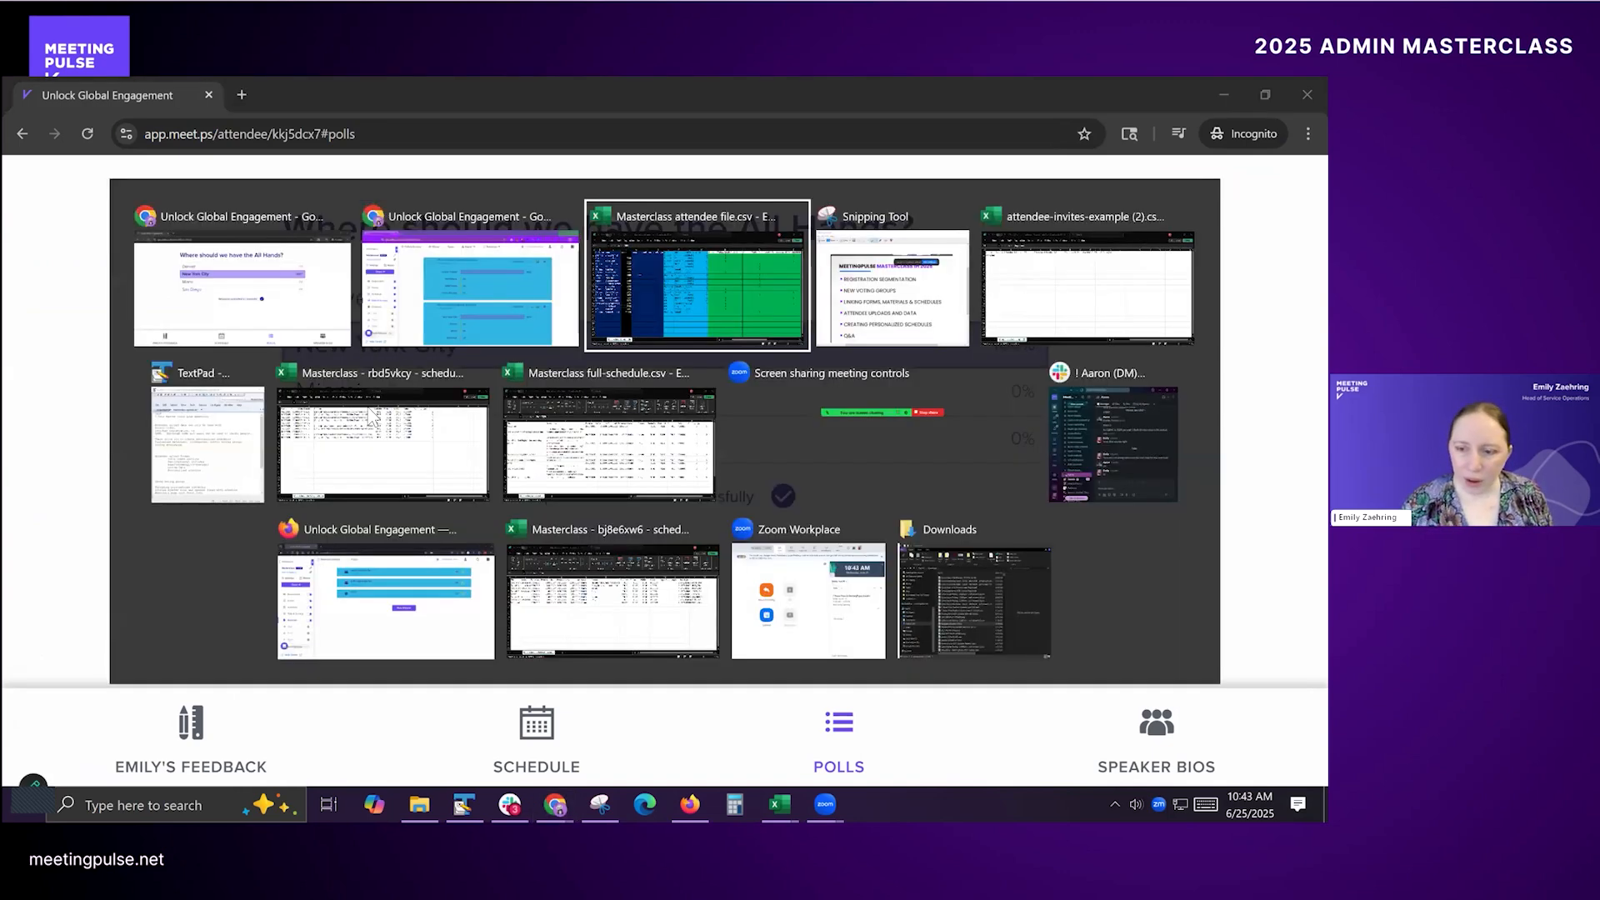
key("alt+shift+Tab")
key("alt+shift+Tab")
key("alt+shift+Tab")
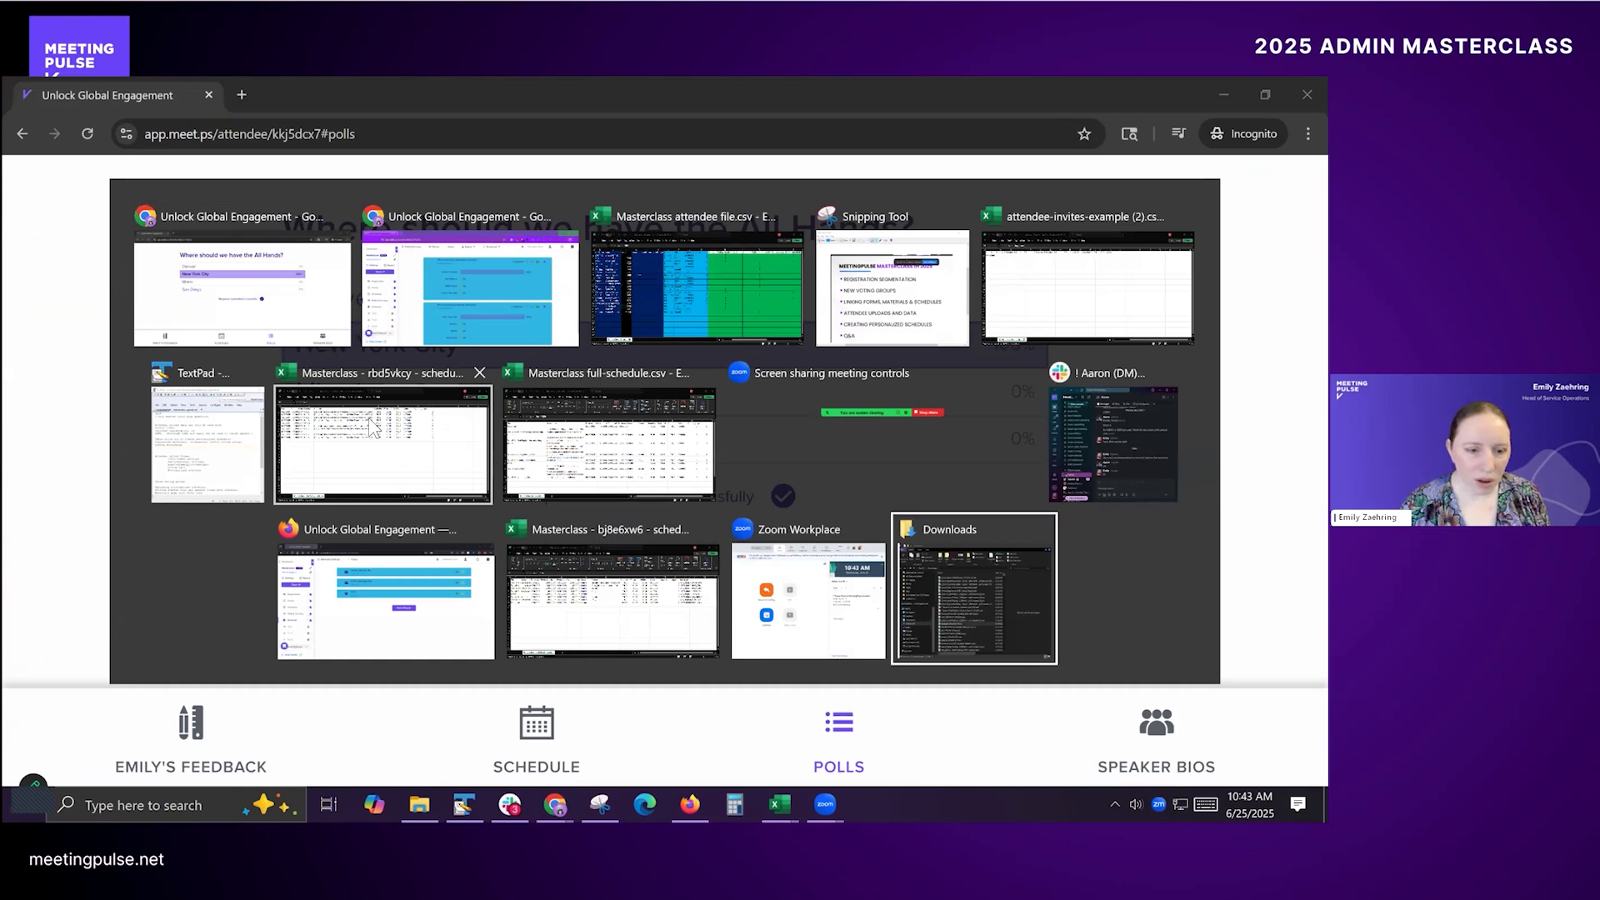
key("alt+Tab")
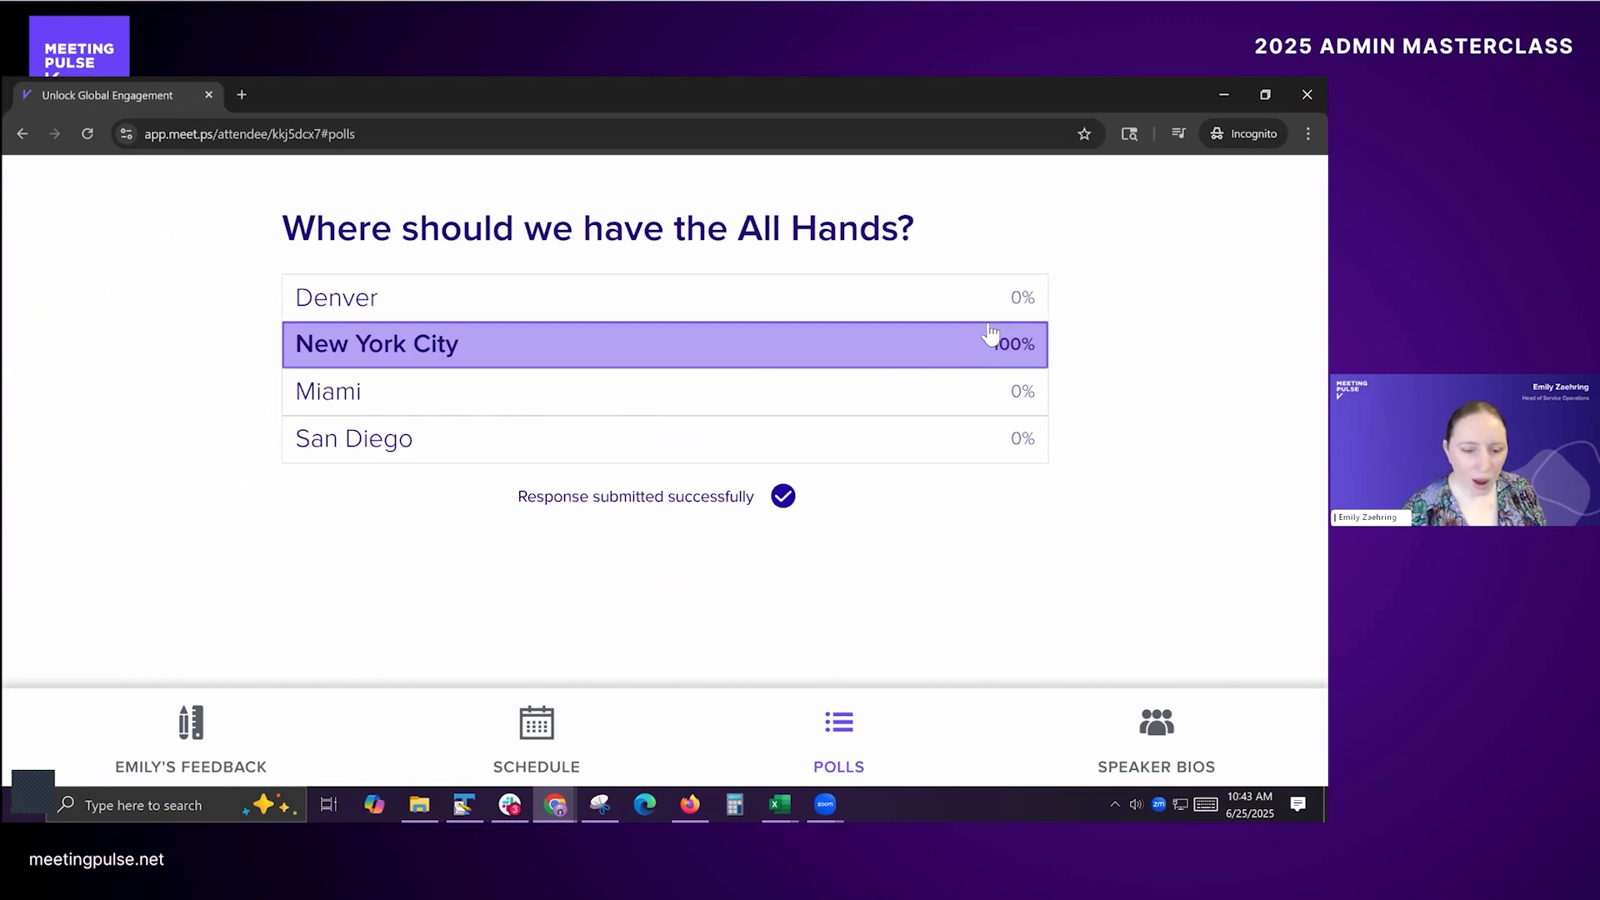
key("alt+Tab")
key("alt+shift+Tab")
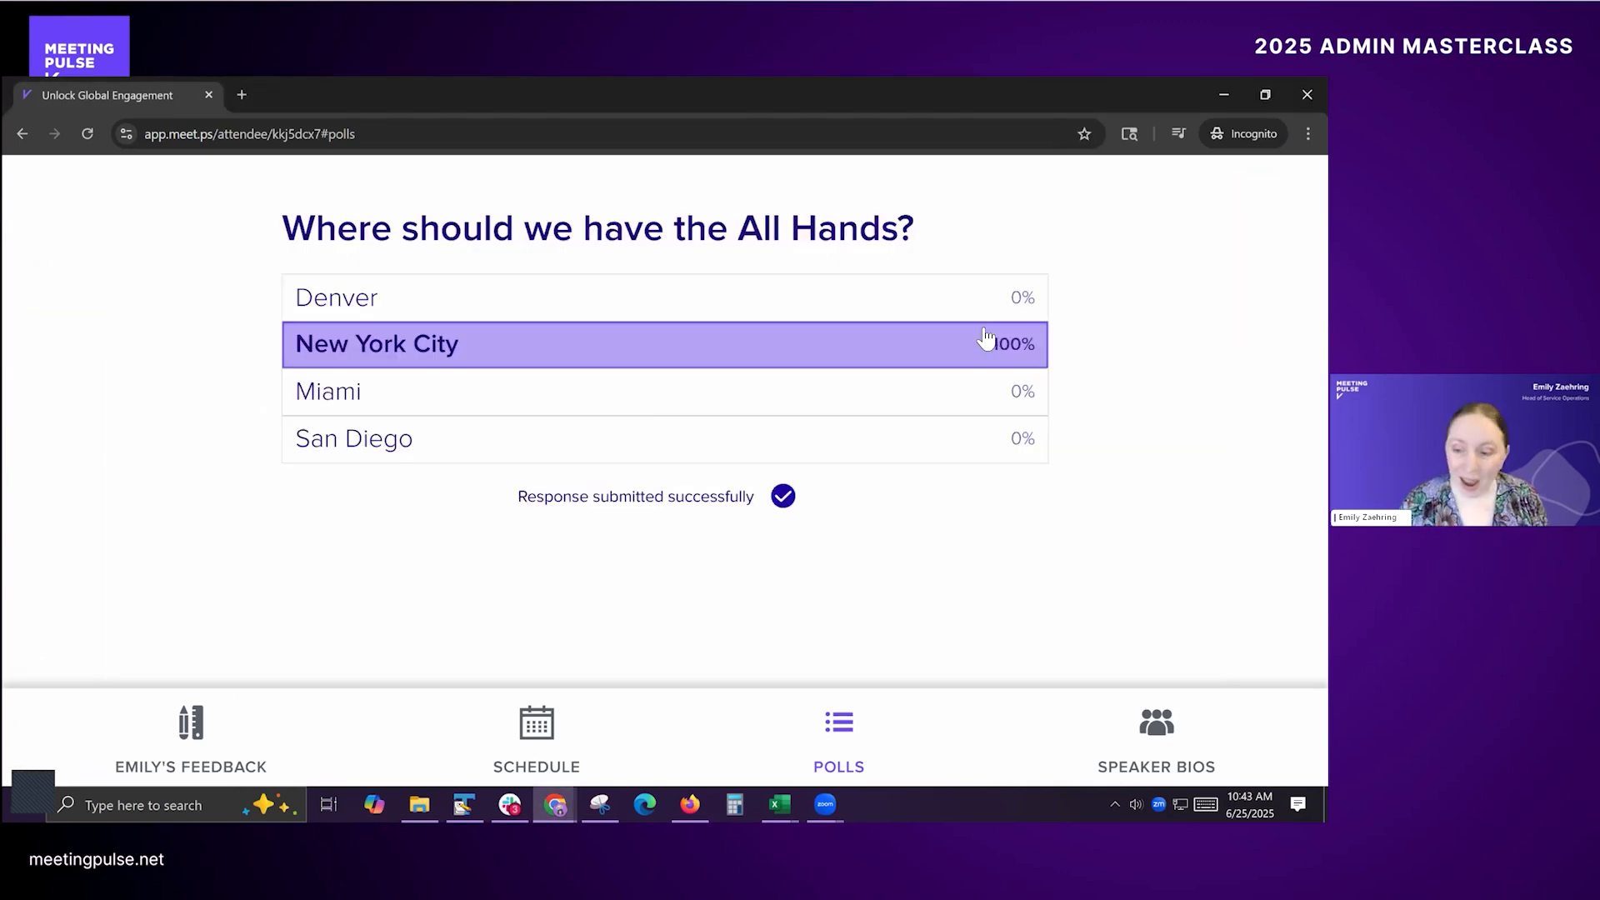